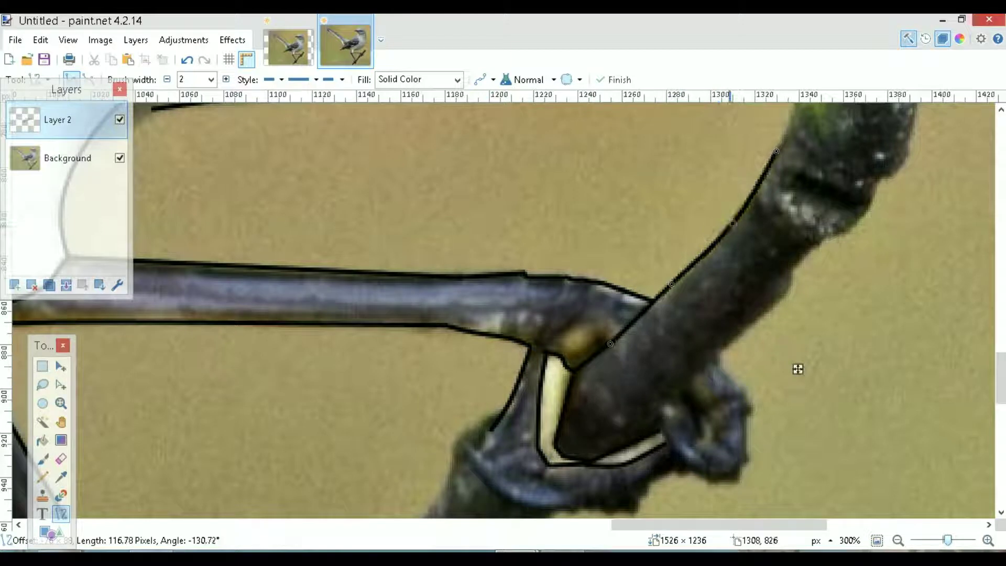
Trace the lower-right edge of the upper branch with curved lines, from the knot down to the bird's curled toe
click(783, 350)
mouse_move(878, 182)
mouse_down()
mouse_move(865, 228)
mouse_move(811, 244)
mouse_move(868, 210)
mouse_up()
key(Return)
drag(813, 245, 676, 397)
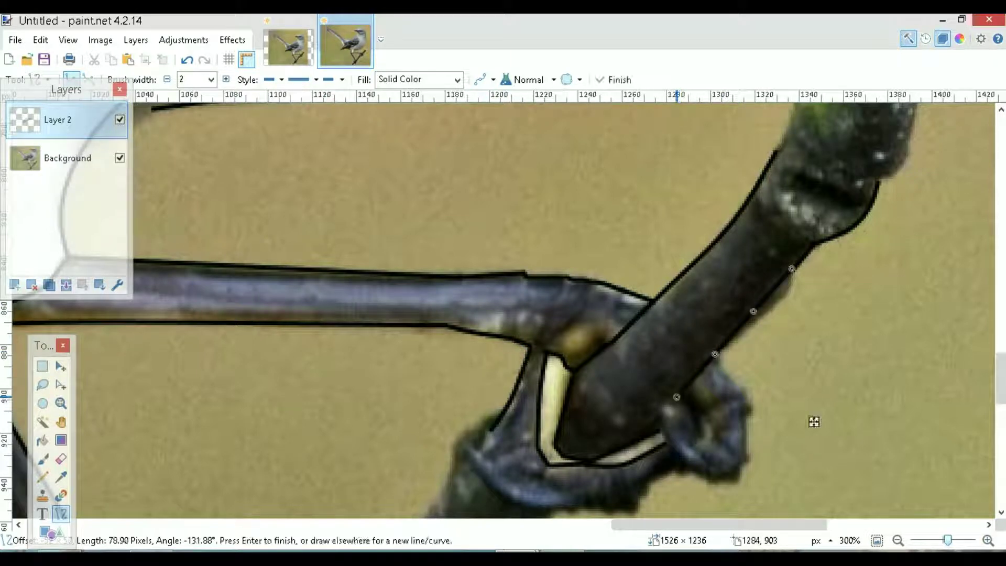
drag(753, 311, 777, 306)
key(Return)
Trace the outer edge of the toe emerging below the upper branch and the curve separating it from its claw
drag(718, 355, 738, 385)
key(Return)
mouse_move(683, 394)
mouse_down()
mouse_move(707, 425)
mouse_move(743, 390)
mouse_up()
key(Return)
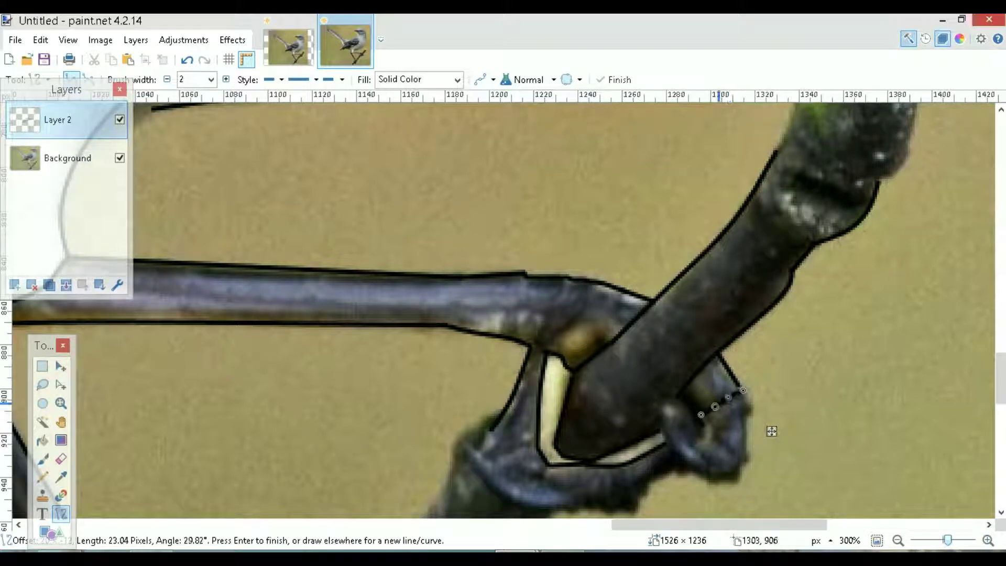
key(Return)
Outline the curled claw of the upper foot, including its inner hook, underside and outer edge
mouse_move(697, 416)
mouse_down()
mouse_move(680, 436)
mouse_move(670, 426)
mouse_move(660, 435)
mouse_move(671, 395)
mouse_move(657, 409)
mouse_move(682, 444)
mouse_move(740, 472)
mouse_up()
key(Return)
drag(688, 449, 714, 479)
drag(661, 437, 661, 435)
drag(742, 390, 745, 420)
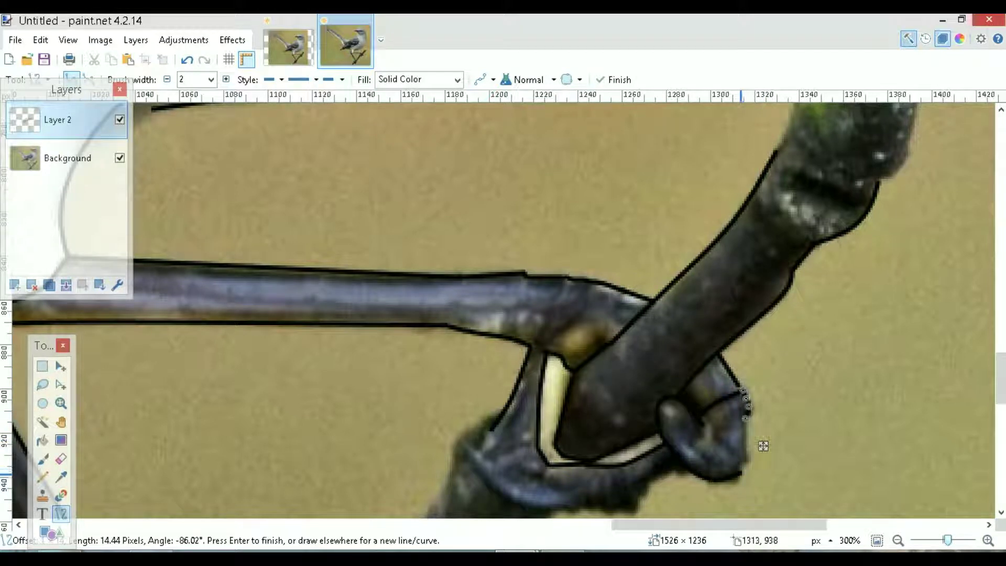
mouse_move(739, 473)
mouse_down()
mouse_move(745, 417)
mouse_move(747, 461)
mouse_up()
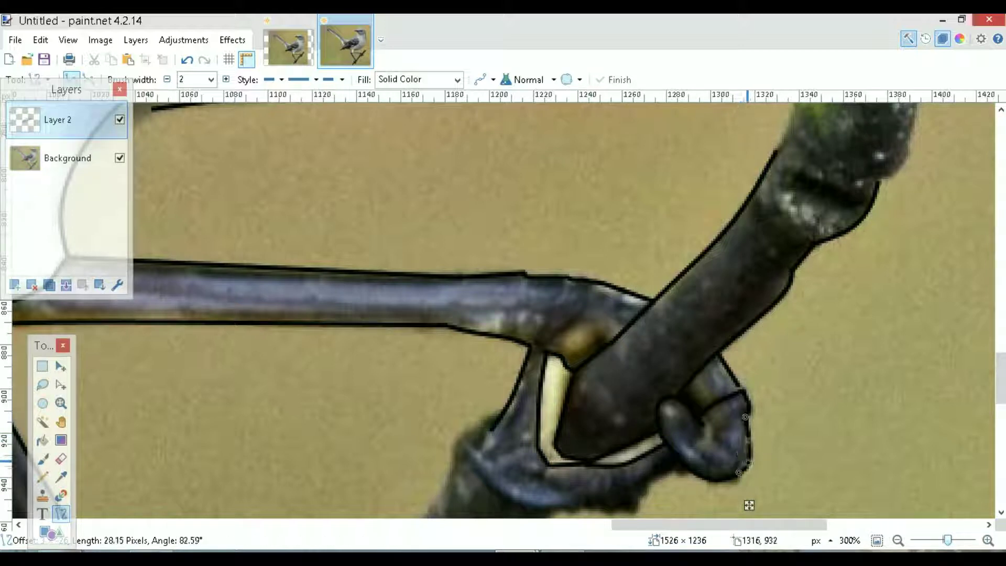
key(Return)
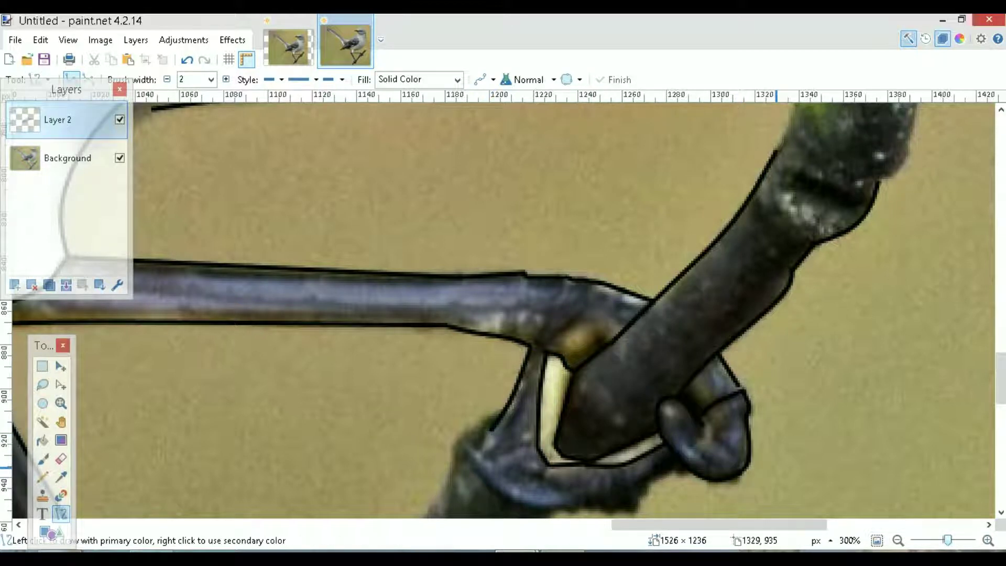
Trace both side edges of the upper branch's stub, from the knot up to the cut end
drag(1001, 373, 1001, 350)
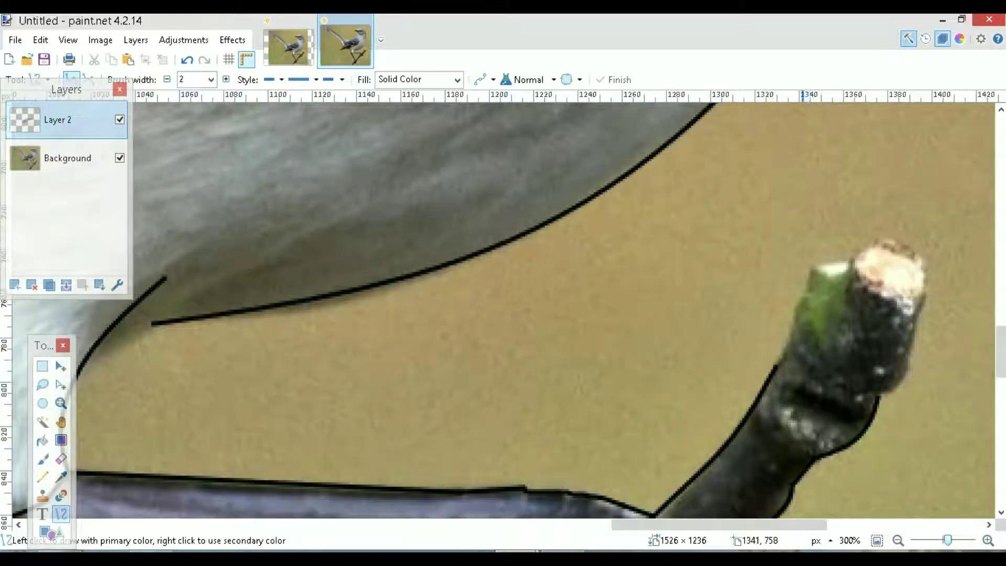
mouse_move(809, 268)
mouse_down()
mouse_move(776, 366)
mouse_move(793, 331)
mouse_up()
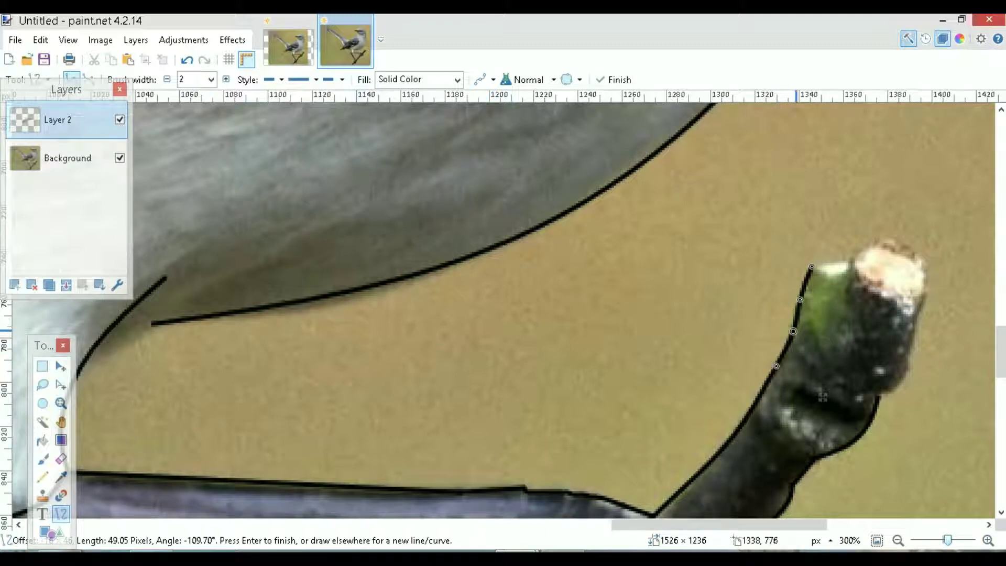
drag(880, 395, 924, 295)
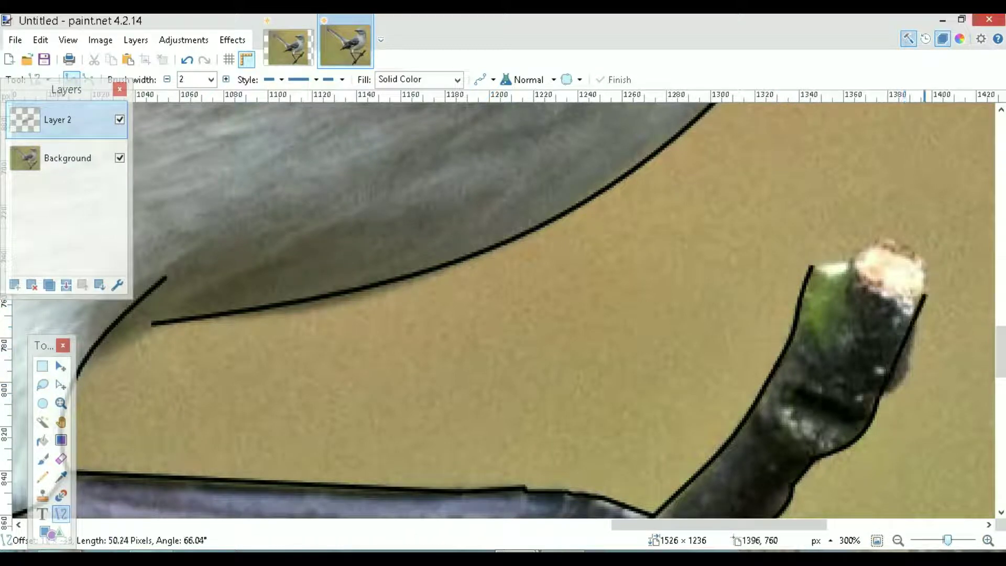
drag(907, 366, 911, 369)
key(Return)
Outline the small pale notch at the branch tip with an upper line and a curved lower edge
drag(810, 266, 848, 259)
key(Return)
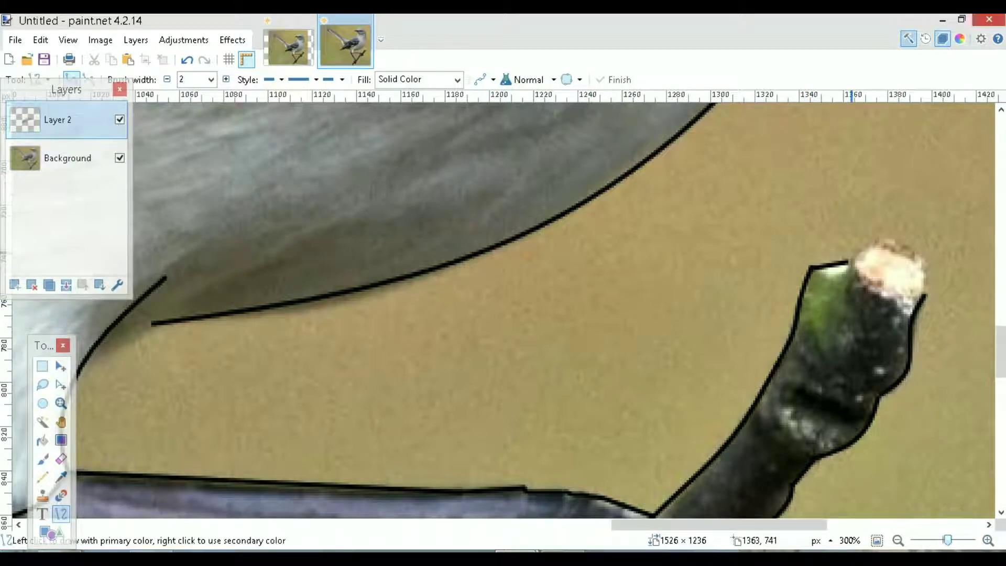
mouse_move(812, 271)
mouse_down()
mouse_move(840, 281)
mouse_move(851, 269)
mouse_move(825, 277)
mouse_up()
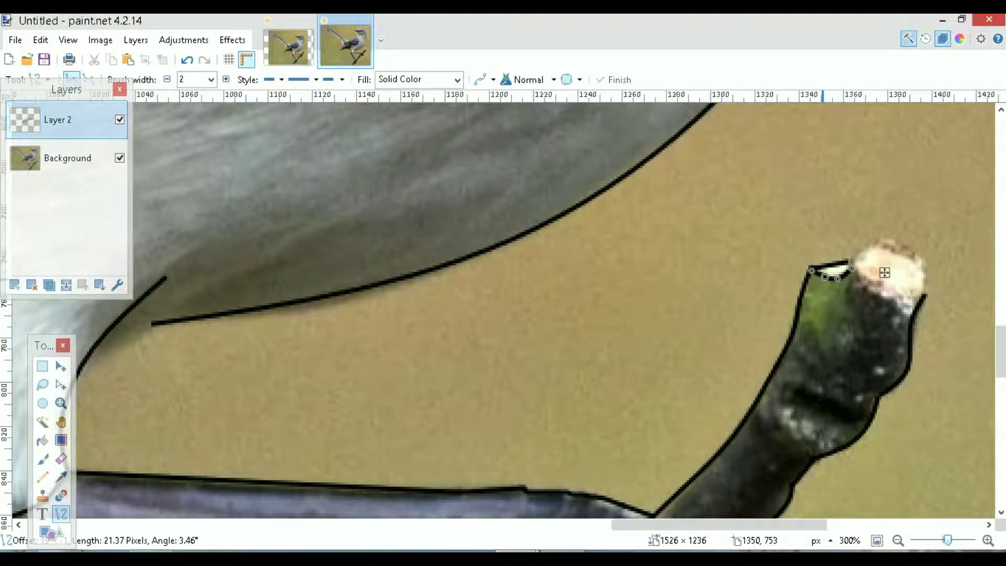
key(Return)
Outline the round pale cut end of the branch with one curve over it and another beneath it
mouse_move(849, 261)
mouse_down()
mouse_move(903, 273)
mouse_move(923, 296)
mouse_up()
drag(873, 272, 882, 240)
drag(898, 283, 920, 259)
key(Return)
drag(849, 264, 922, 297)
drag(875, 275, 899, 308)
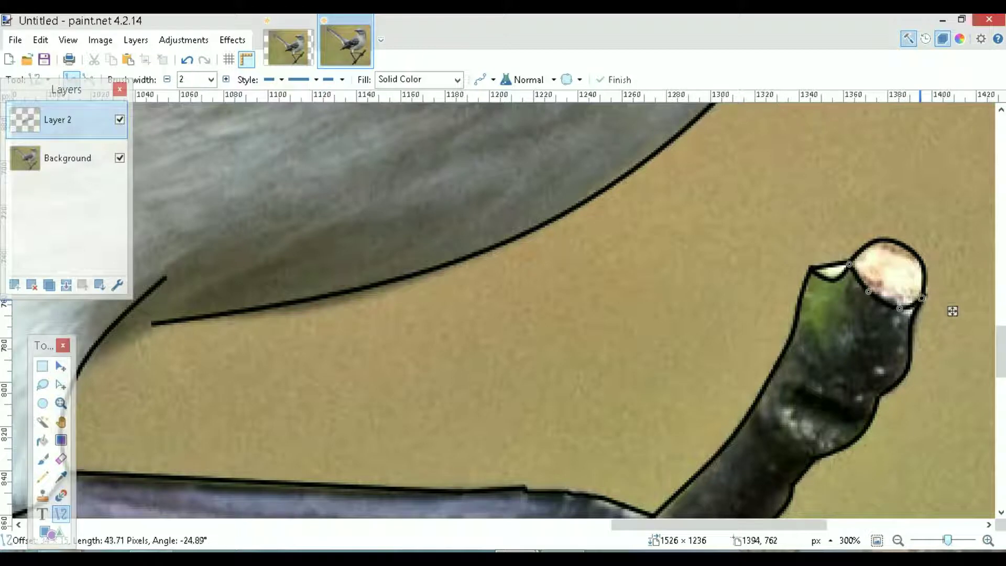
key(Return)
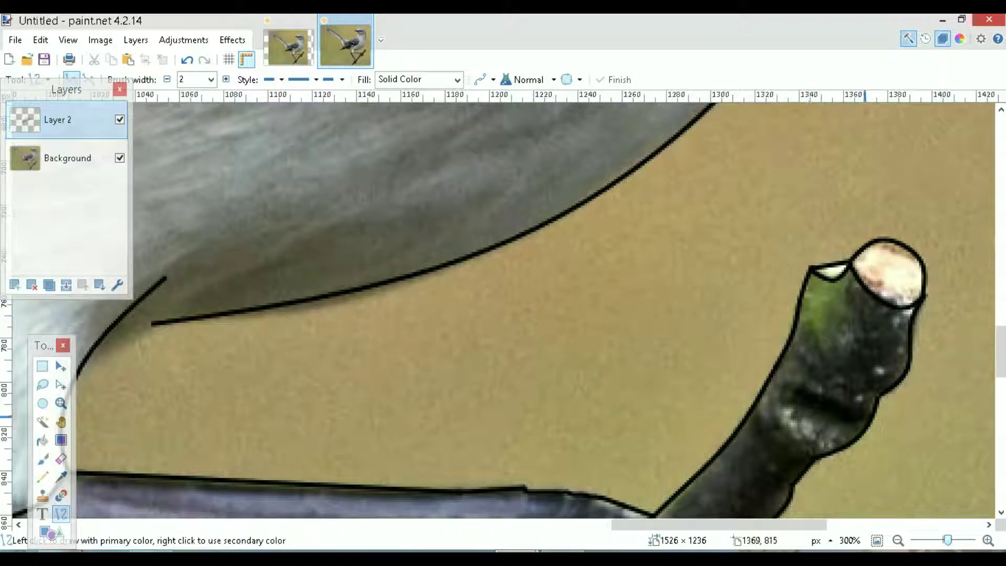
Trace the upper foot's left edge beside the branch and the ragged toe edge next to the curled claw
drag(1001, 346, 1000, 396)
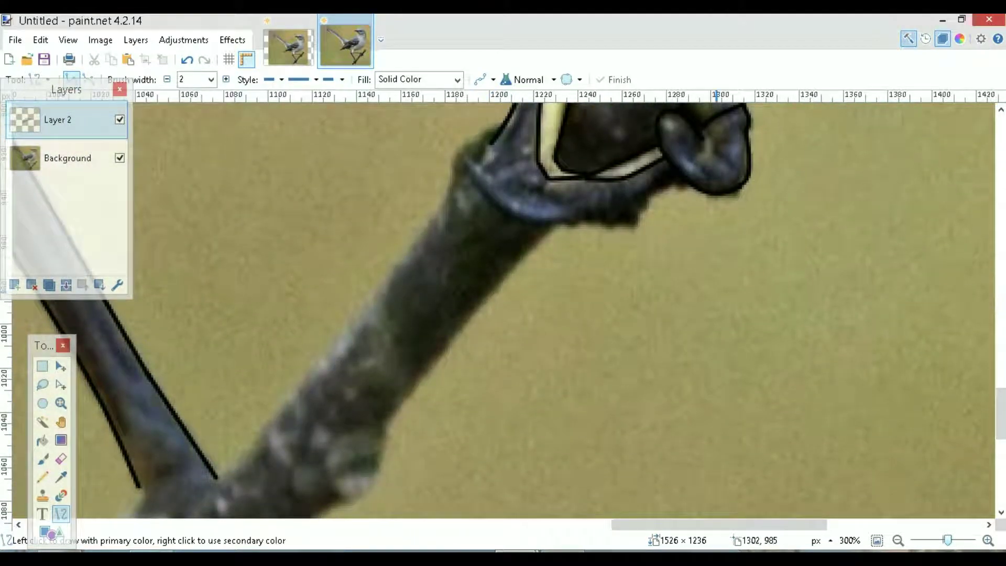
drag(501, 126, 460, 154)
click(571, 235)
mouse_move(691, 183)
mouse_down()
mouse_move(650, 197)
mouse_move(640, 215)
mouse_up()
key(Return)
key(Return)
Trace the underside of the upper foot's toe and the claw curve crossing over the branch
drag(543, 217, 627, 227)
key(Return)
drag(469, 169, 544, 219)
drag(494, 187, 517, 214)
Trace the left edge of the branch from the lower leg's junction up to the upper foot with a curved line
drag(218, 477, 457, 159)
drag(375, 263, 409, 254)
drag(297, 372, 288, 406)
key(Return)
Trace the right edge of the branch from the upper foot down to the pale knot, bending the line to fit
drag(1001, 414, 1000, 422)
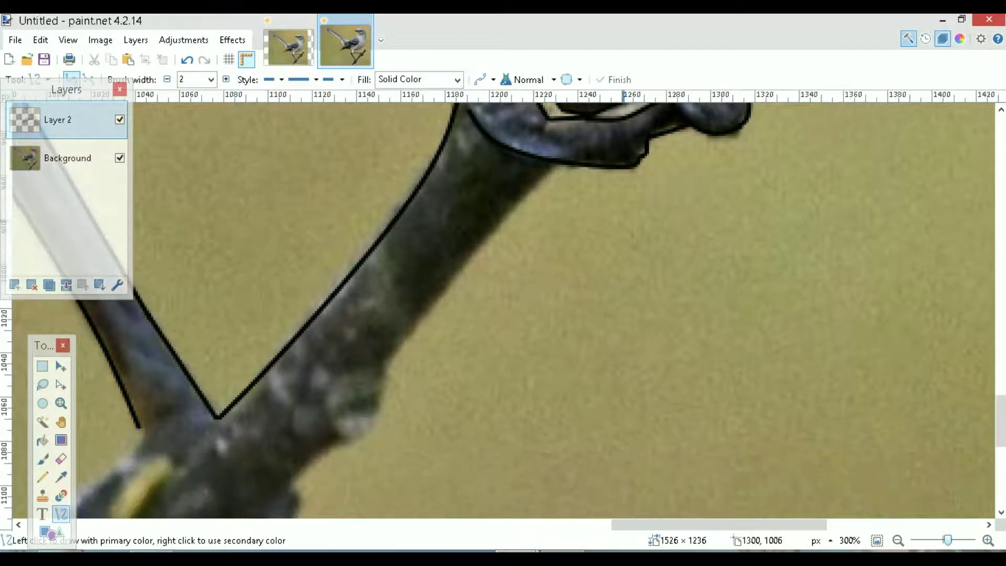
drag(564, 166, 382, 368)
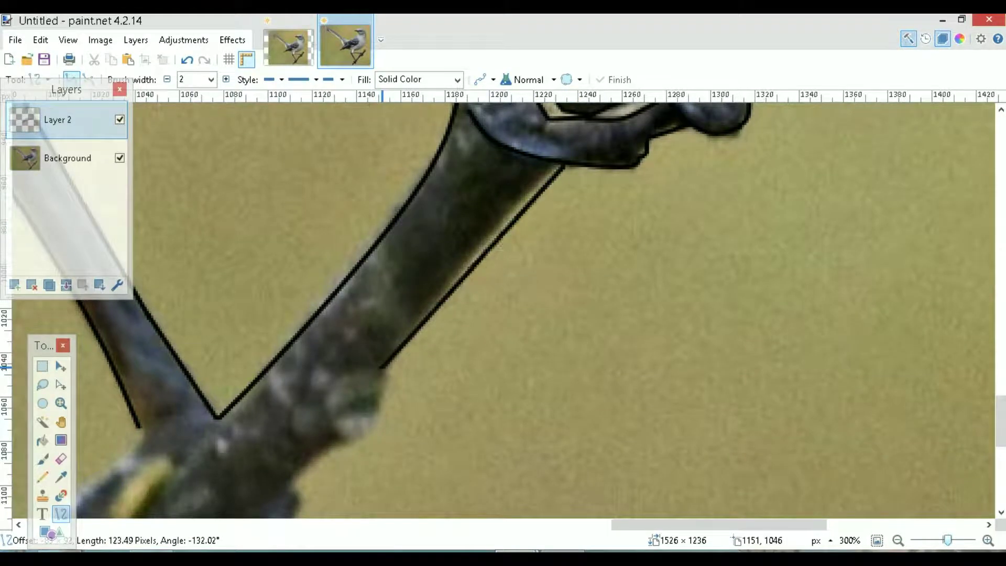
drag(443, 300, 438, 298)
drag(503, 232, 494, 223)
drag(437, 299, 432, 297)
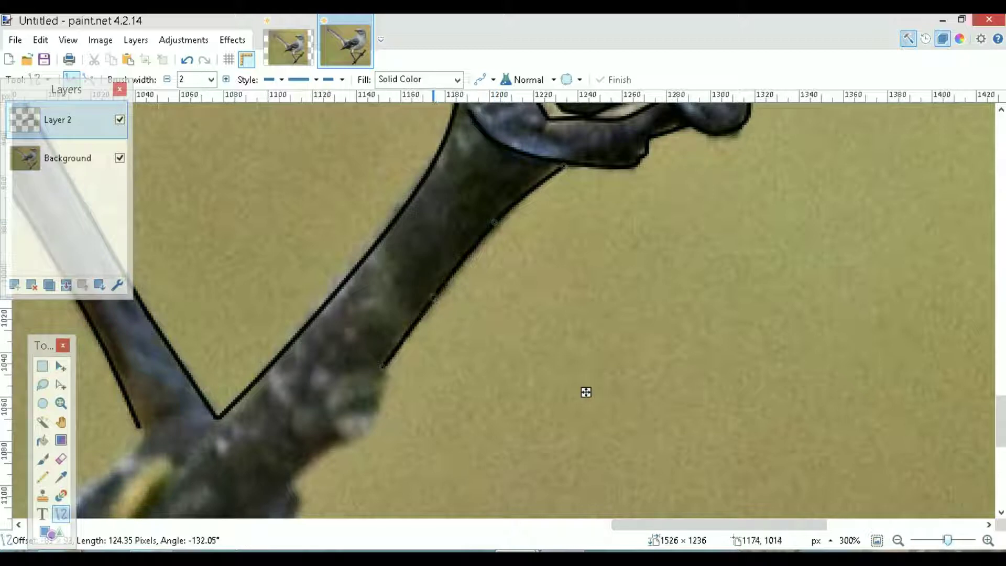
Outline the pale knot on the branch and the branch edge running from it to the lower foot
scroll(585, 392, down, 2)
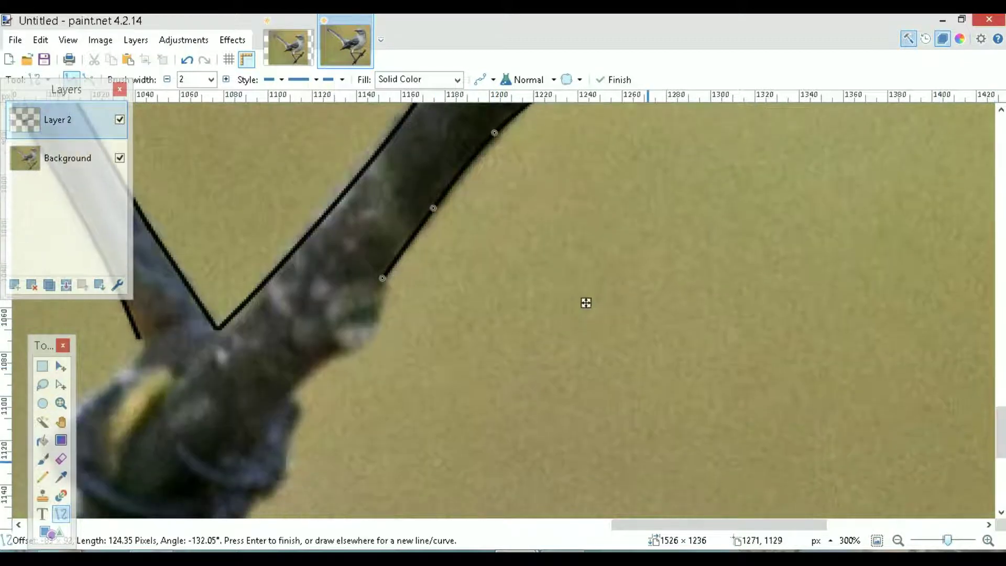
drag(292, 393, 383, 280)
drag(353, 318, 329, 325)
key(Return)
key(Return)
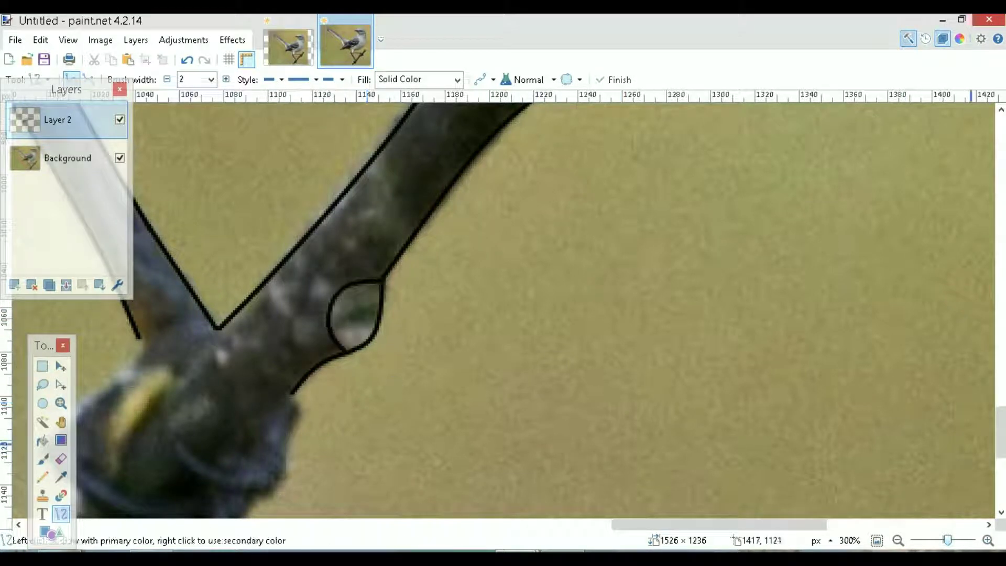
Trace the bumpy right edge of the lower foot from the branch down to its hanging claw
scroll(970, 442, down, 3)
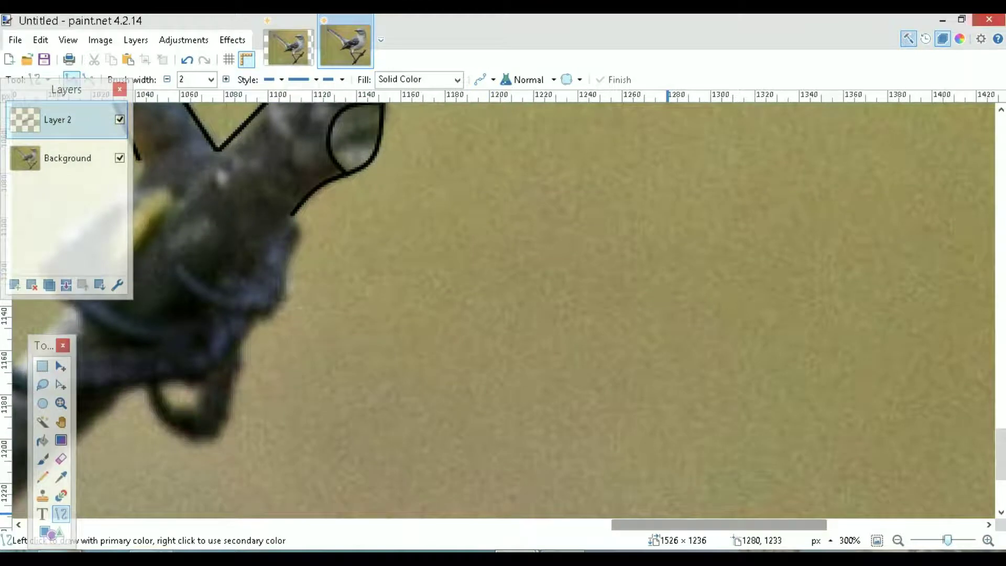
scroll(668, 521, left, 3)
drag(519, 214, 516, 294)
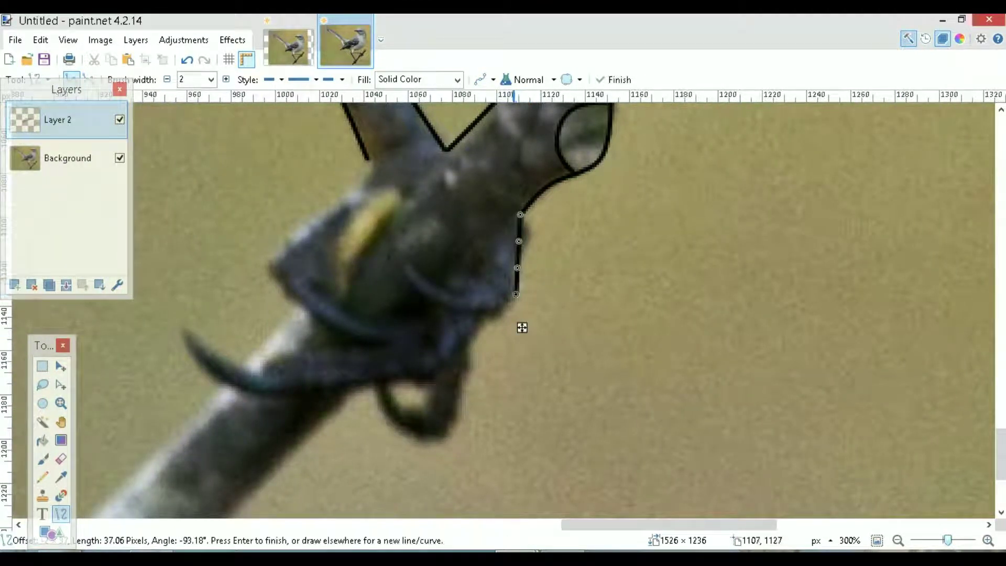
drag(518, 242, 530, 241)
click(544, 343)
mouse_move(517, 293)
mouse_down()
mouse_move(487, 321)
mouse_move(513, 308)
mouse_move(516, 293)
mouse_move(480, 320)
mouse_move(509, 310)
mouse_move(470, 338)
mouse_move(470, 372)
mouse_up()
key(Return)
key(Return)
key(Return)
key(Return)
Outline the hooked claw hanging beneath the lower foot, including its outer curve and inner opening
mouse_move(373, 385)
mouse_down()
mouse_move(460, 376)
mouse_move(443, 405)
mouse_move(449, 426)
mouse_up()
drag(405, 380, 451, 431)
key(Return)
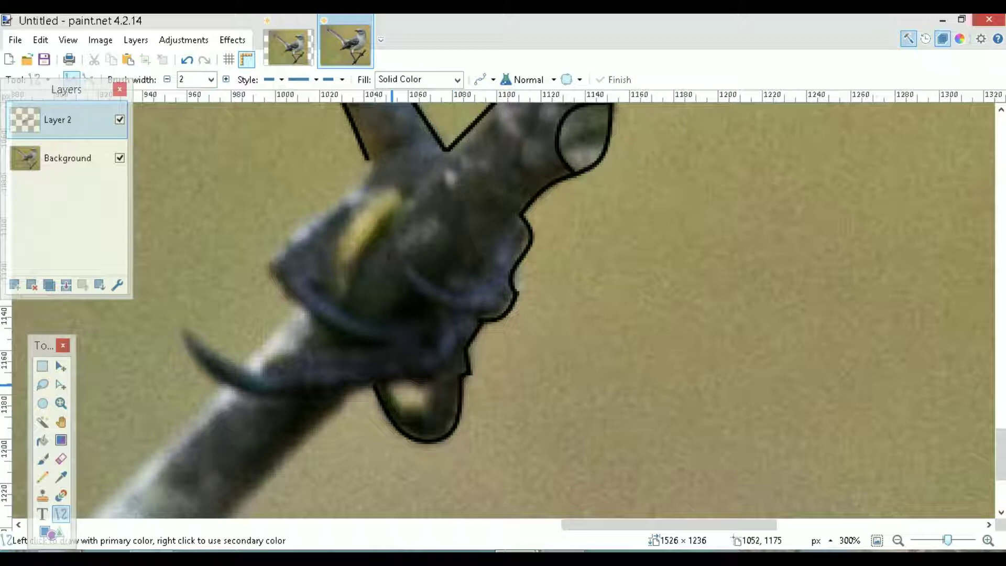
mouse_move(388, 383)
mouse_down()
mouse_move(432, 380)
mouse_move(403, 378)
mouse_move(416, 397)
mouse_move(434, 385)
mouse_move(398, 405)
mouse_move(421, 398)
mouse_move(425, 414)
mouse_up()
key(Return)
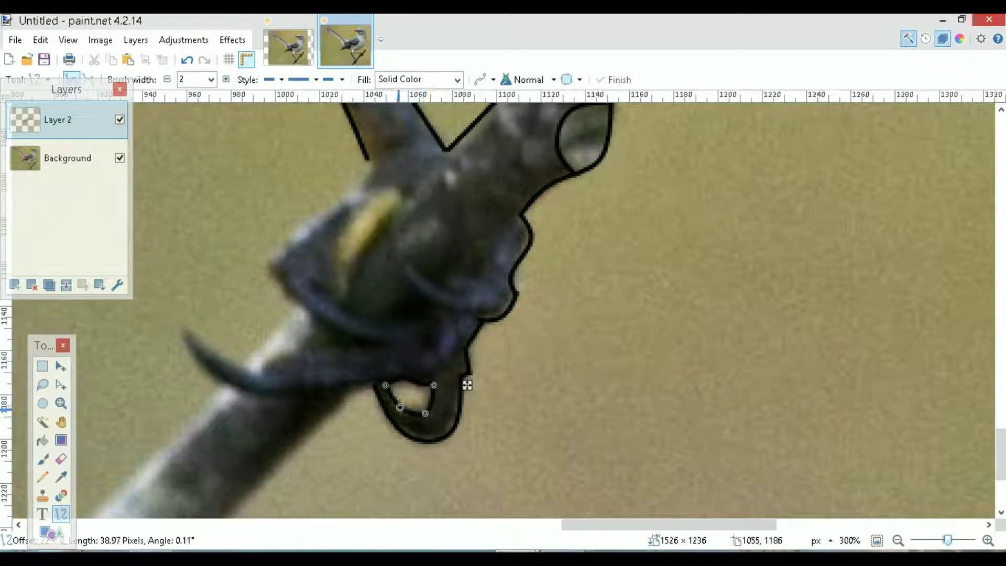
key(Return)
Trace the underside of the lower foot's long front claw and toe with one curved line
drag(184, 327, 387, 383)
drag(319, 364, 307, 388)
drag(250, 347, 225, 391)
drag(314, 396, 317, 395)
drag(224, 388, 227, 386)
key(Return)
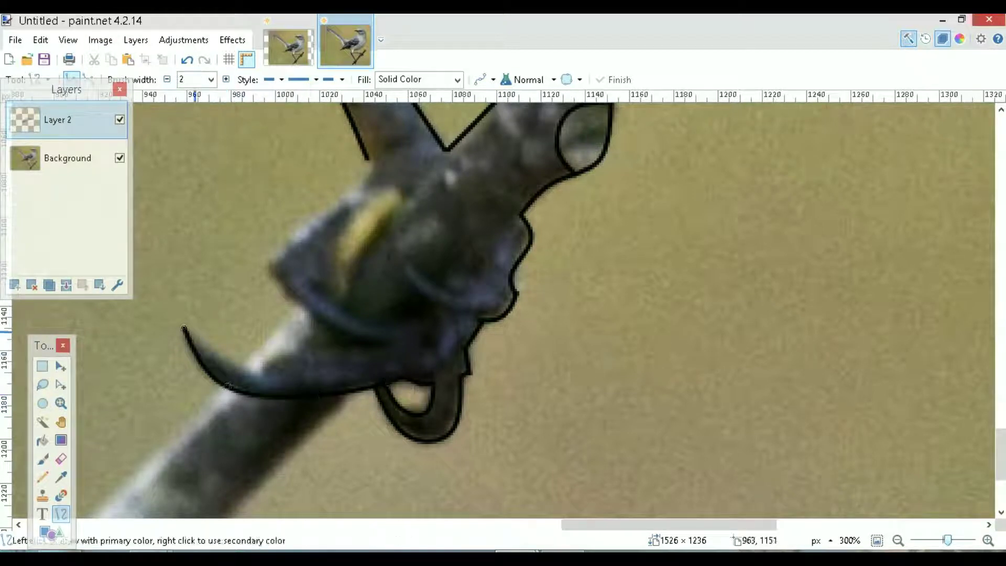
Trace the upper edge of the lower foot's long claw and the toe behind it
drag(184, 329, 282, 395)
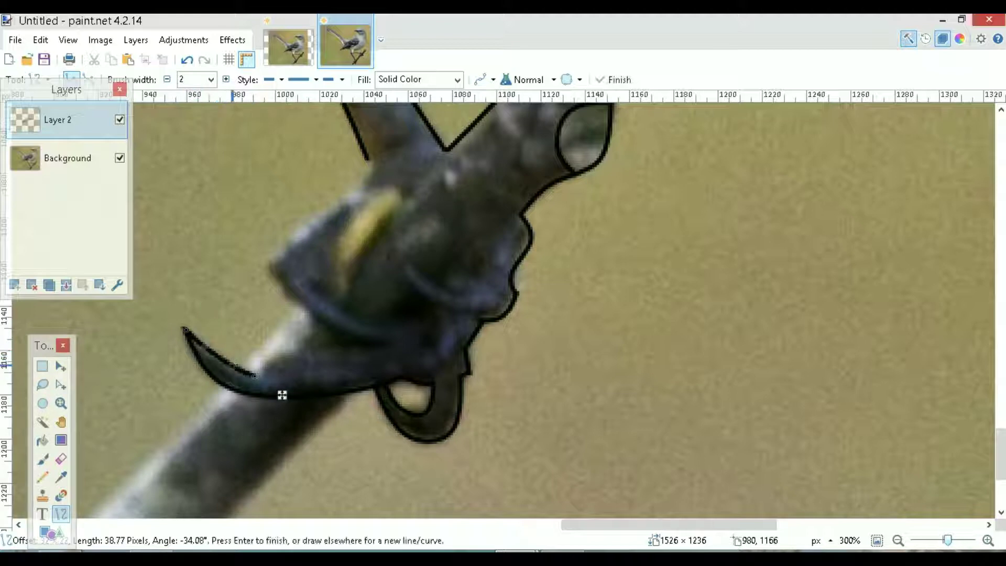
mouse_move(385, 346)
mouse_down()
mouse_move(254, 376)
mouse_move(289, 350)
mouse_move(339, 351)
mouse_up()
key(Return)
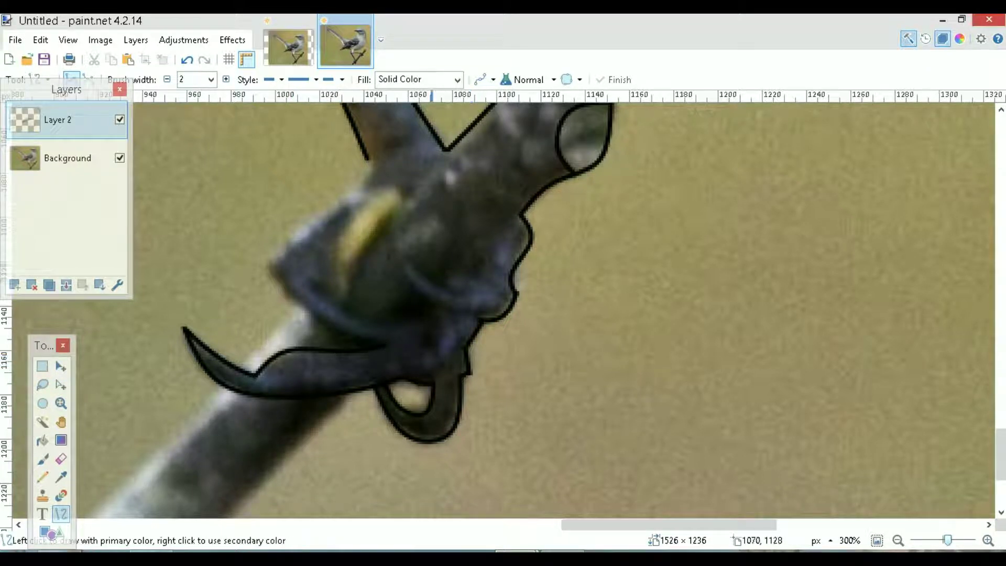
Outline the two shorter curved claws that lie across the branch on the lower foot
mouse_move(407, 263)
mouse_down()
mouse_move(468, 296)
mouse_move(425, 277)
mouse_move(481, 319)
mouse_move(445, 311)
mouse_move(408, 282)
mouse_up()
key(Return)
key(Return)
drag(294, 279, 385, 347)
drag(325, 302, 351, 338)
mouse_move(416, 321)
mouse_down()
mouse_move(313, 294)
mouse_move(296, 279)
mouse_move(336, 294)
mouse_move(335, 312)
mouse_move(391, 328)
mouse_move(425, 308)
mouse_up()
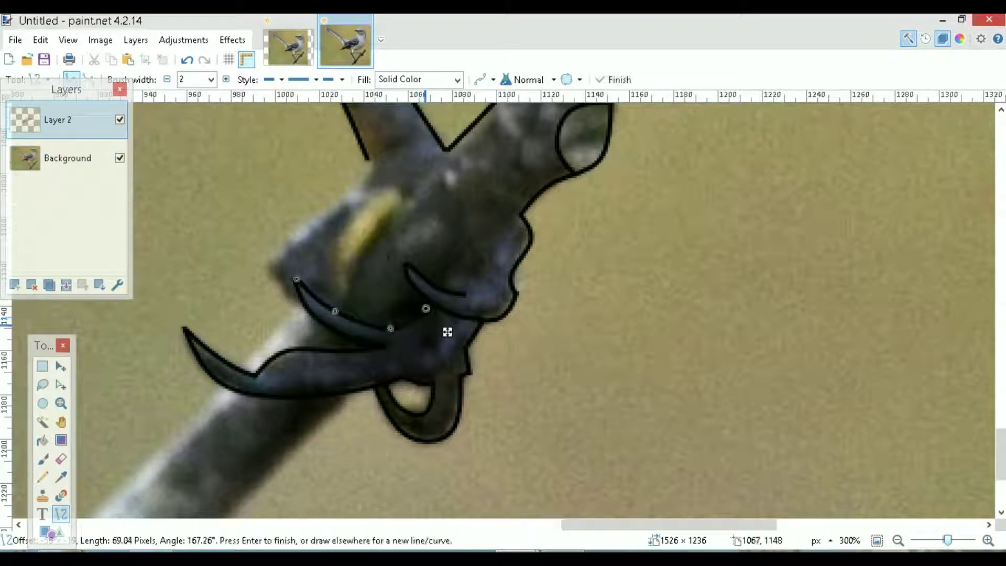
key(Return)
Trace both edges of the branch below the lower foot down to the image's bottom edge
mouse_move(301, 305)
mouse_down()
mouse_move(150, 439)
mouse_move(112, 498)
mouse_move(89, 504)
mouse_up()
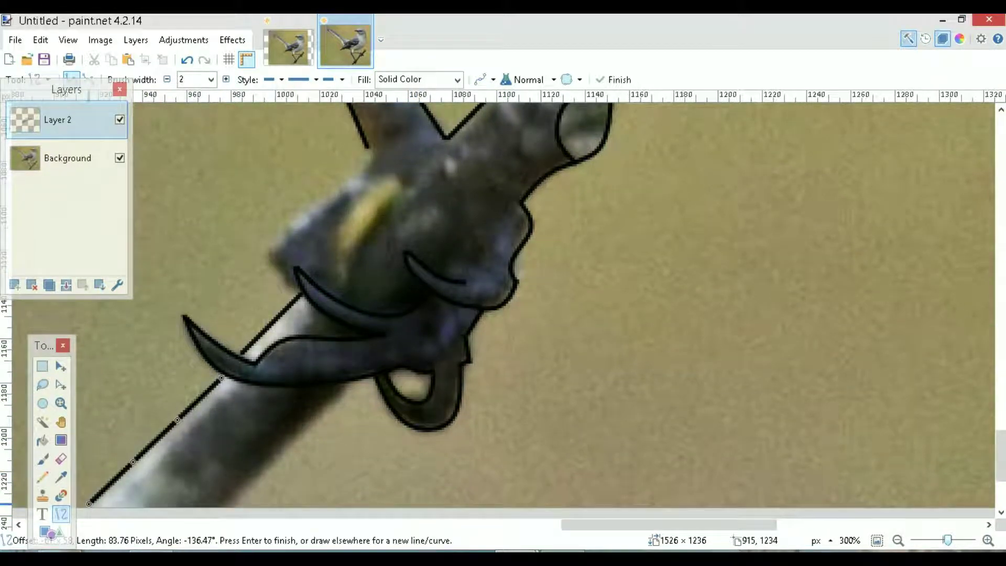
key(Return)
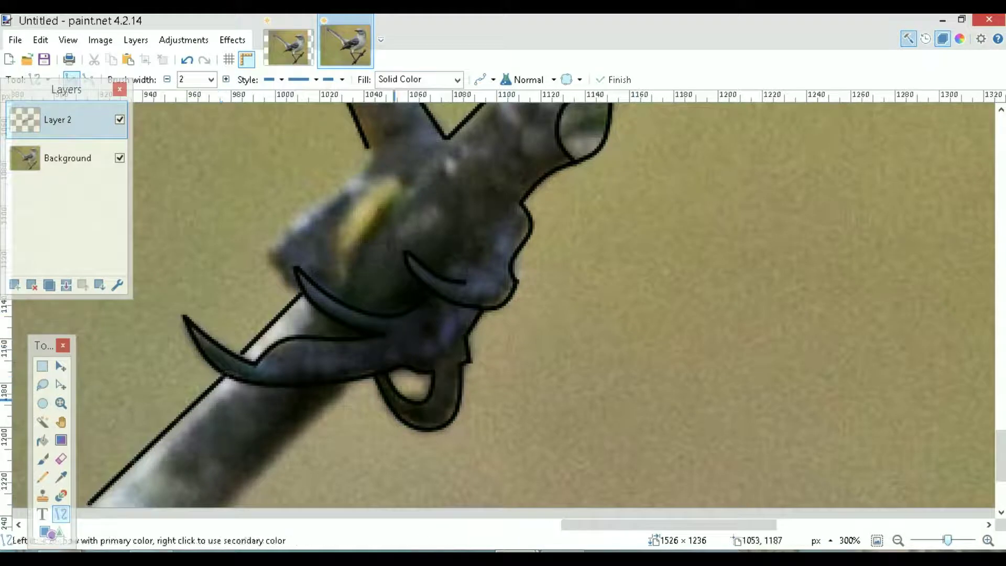
drag(354, 381, 228, 504)
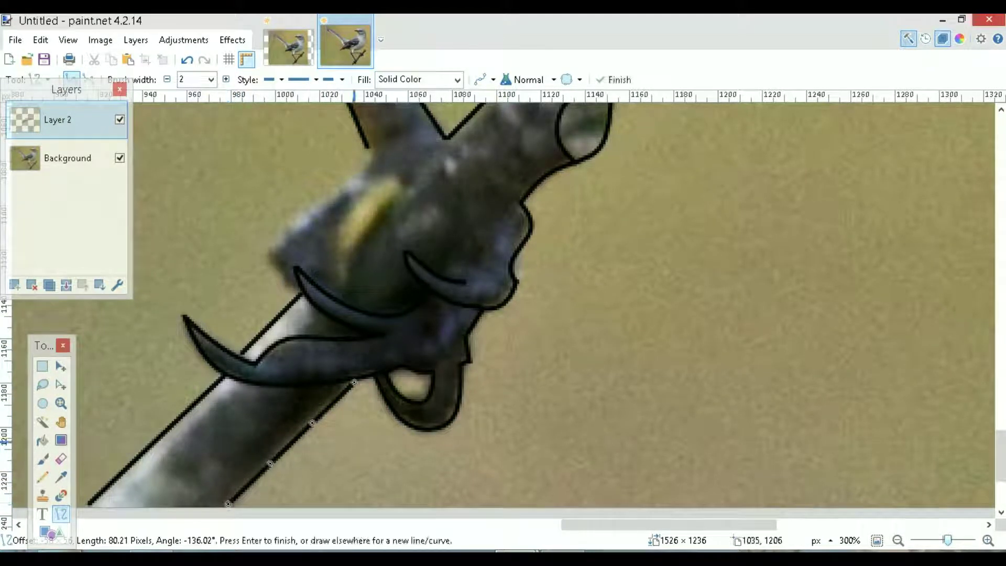
drag(270, 464, 265, 466)
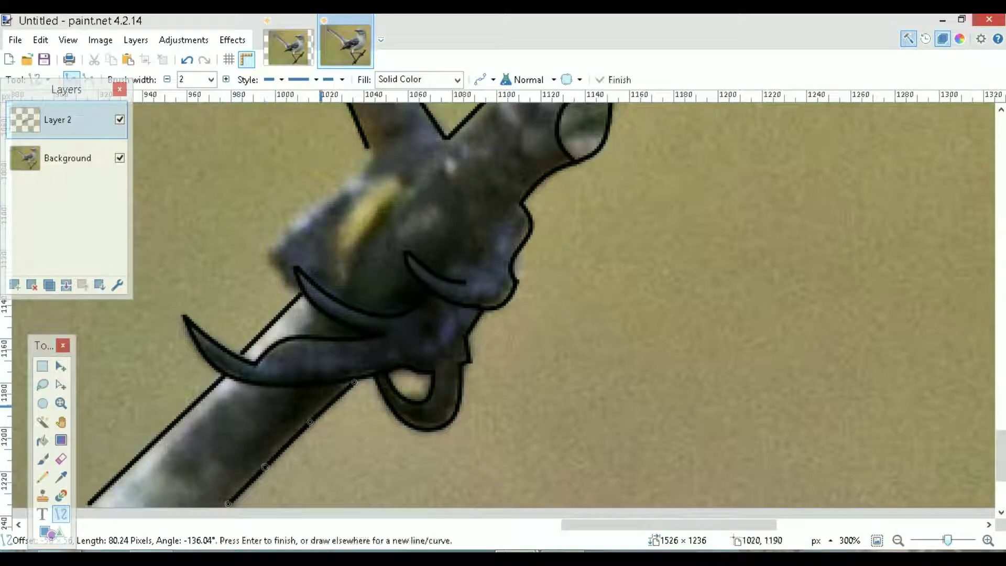
key(Return)
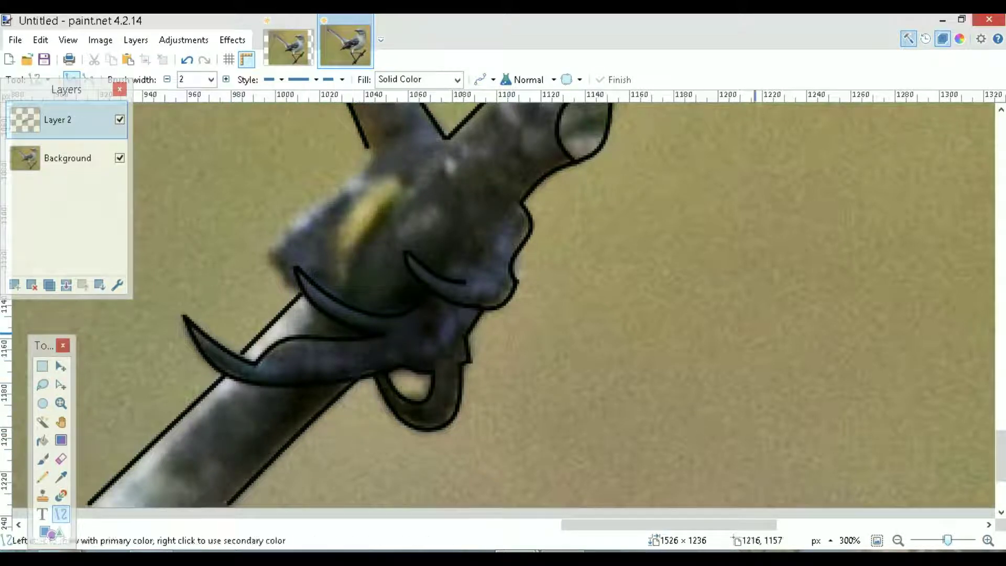
Trace the left contour of the lower foot from the leg around to the claw on the branch
scroll(969, 301, up, 3)
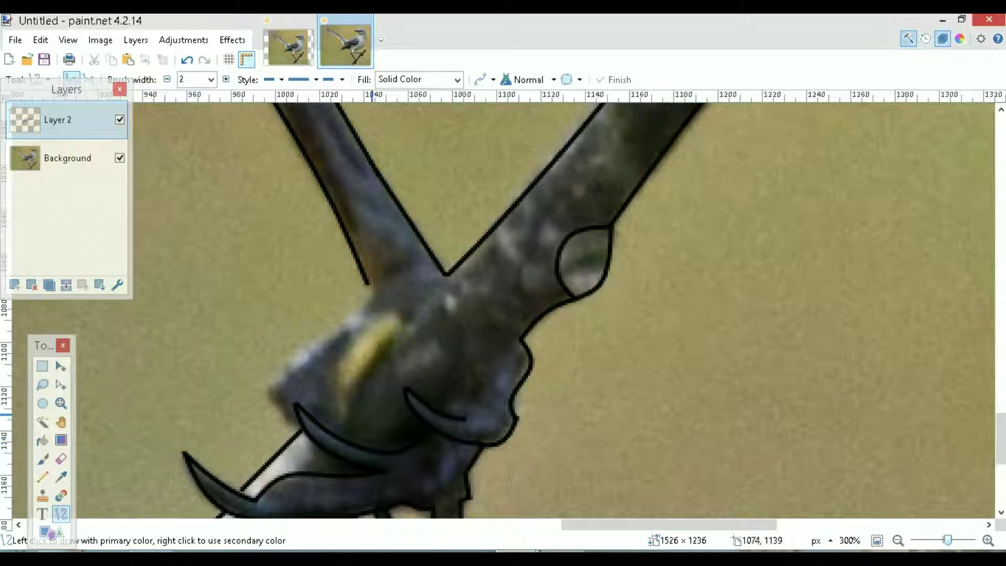
drag(270, 386, 367, 287)
drag(336, 320, 359, 315)
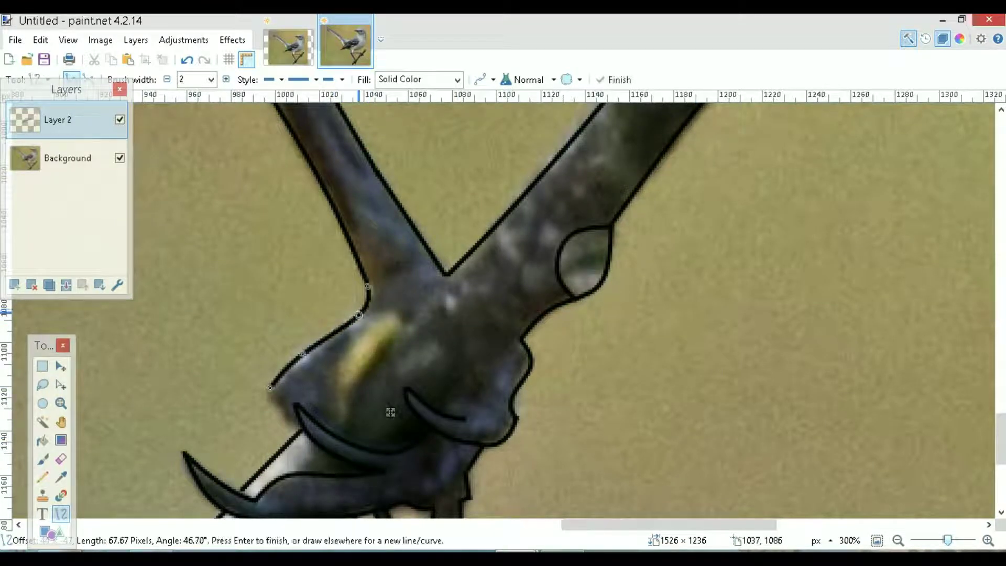
drag(303, 354, 305, 358)
mouse_move(272, 387)
mouse_down()
mouse_move(301, 430)
mouse_move(271, 406)
mouse_up()
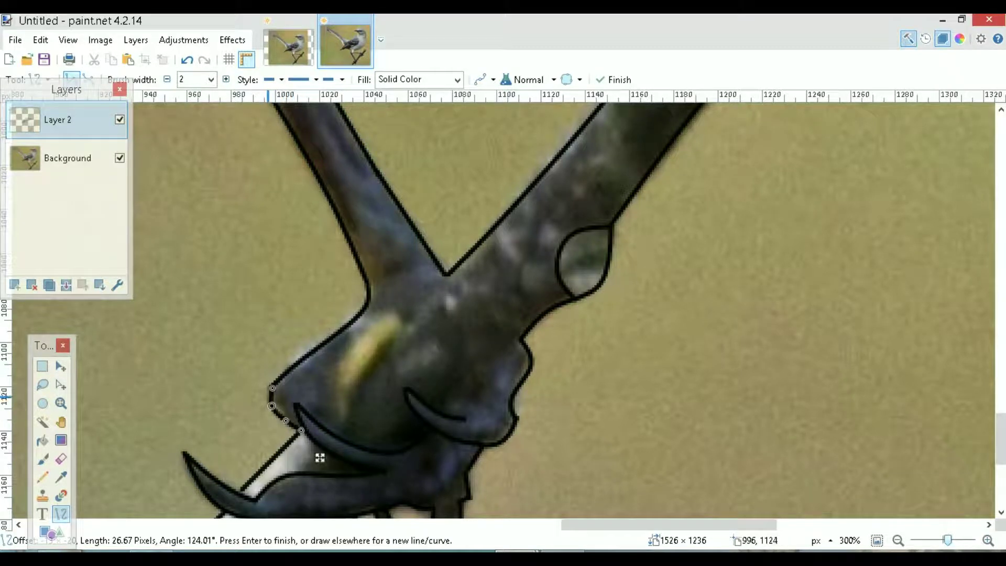
key(Return)
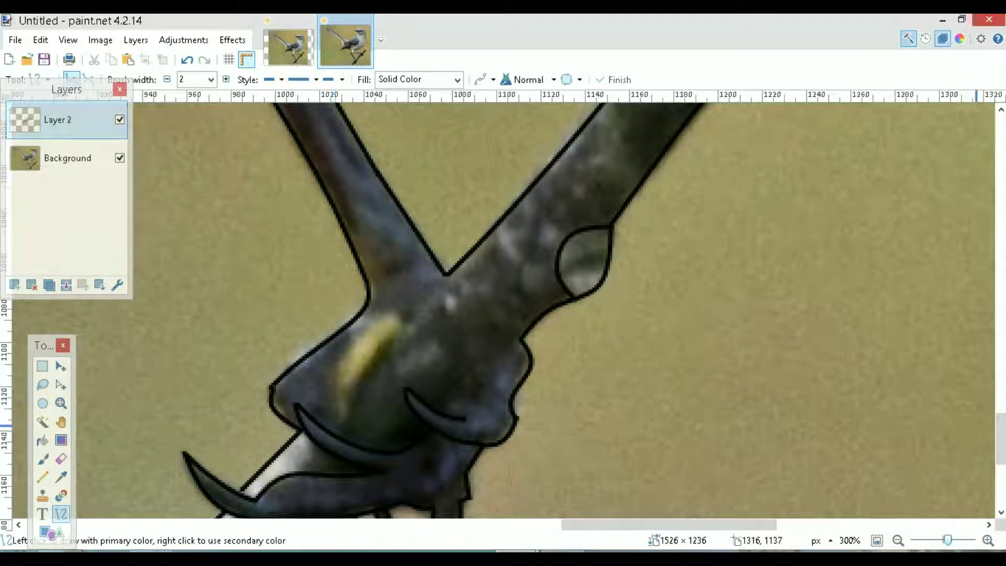
Trace the curve joining the white upper leg to the end of the belly outline
drag(1001, 430, 1001, 355)
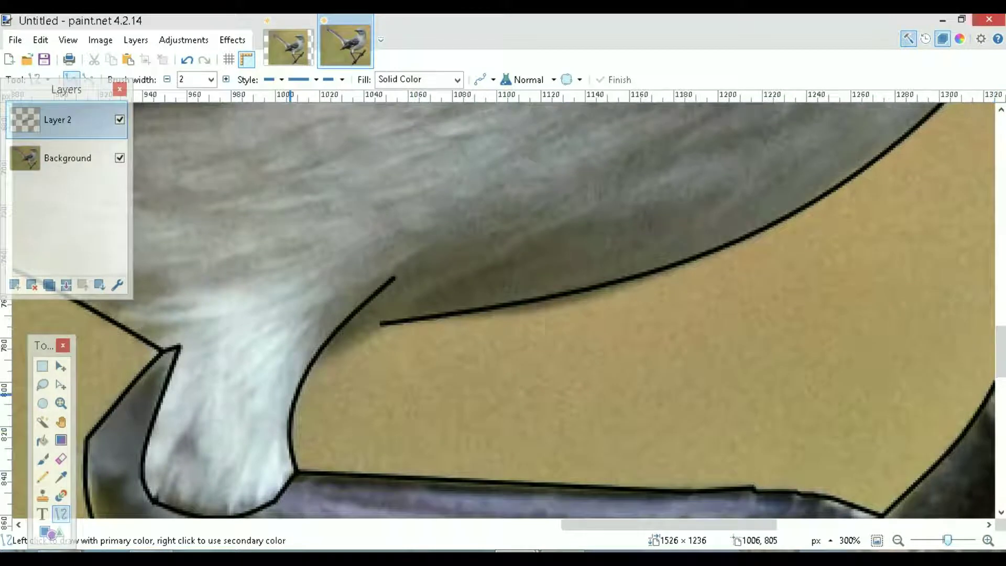
mouse_move(299, 391)
mouse_down()
mouse_move(387, 313)
mouse_move(370, 336)
mouse_up()
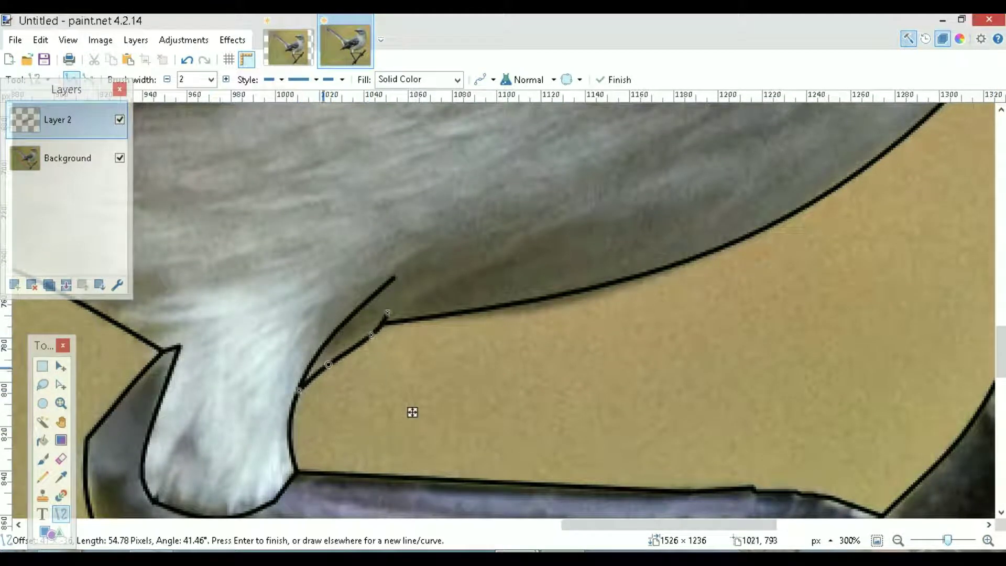
drag(328, 365, 323, 363)
key(Return)
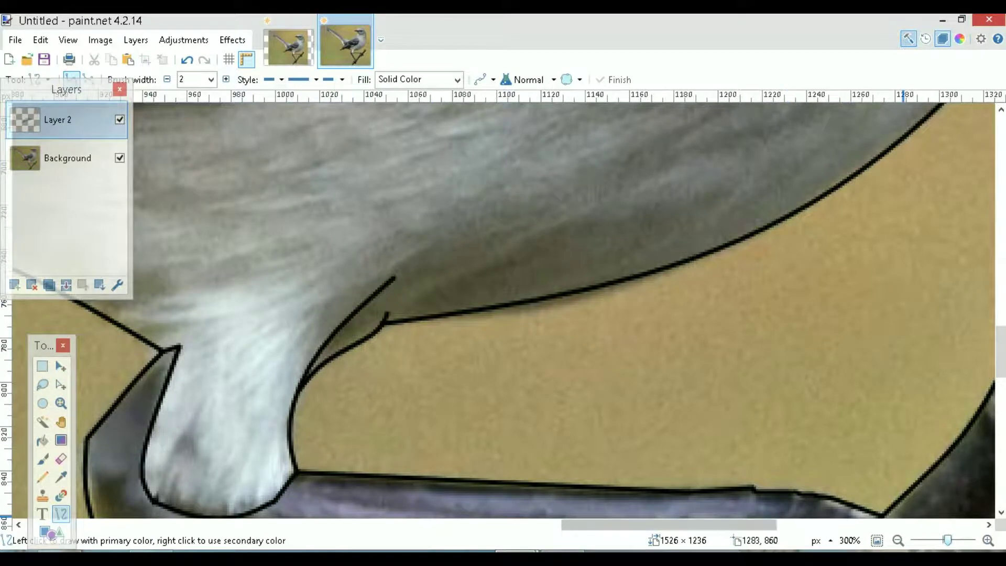
Check the line drawing of the whole bird by hiding the Background layer, and show the layer again
drag(947, 540, 939, 540)
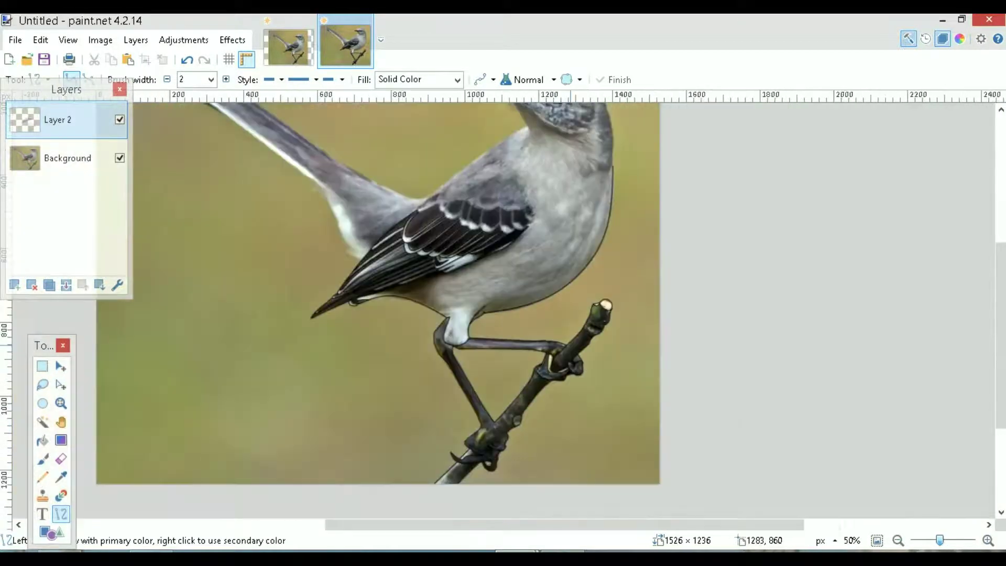
drag(1001, 413, 1001, 393)
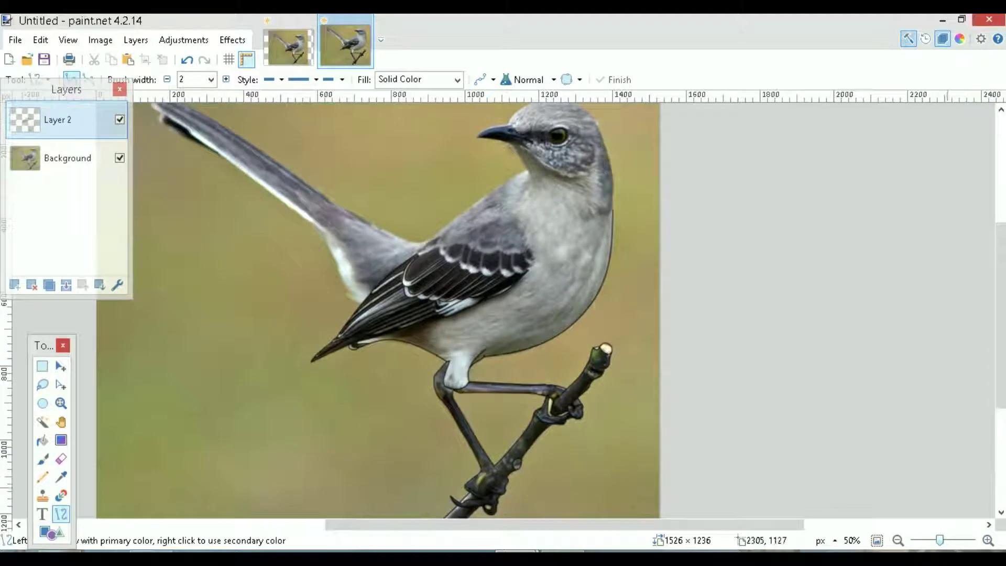
drag(940, 540, 938, 540)
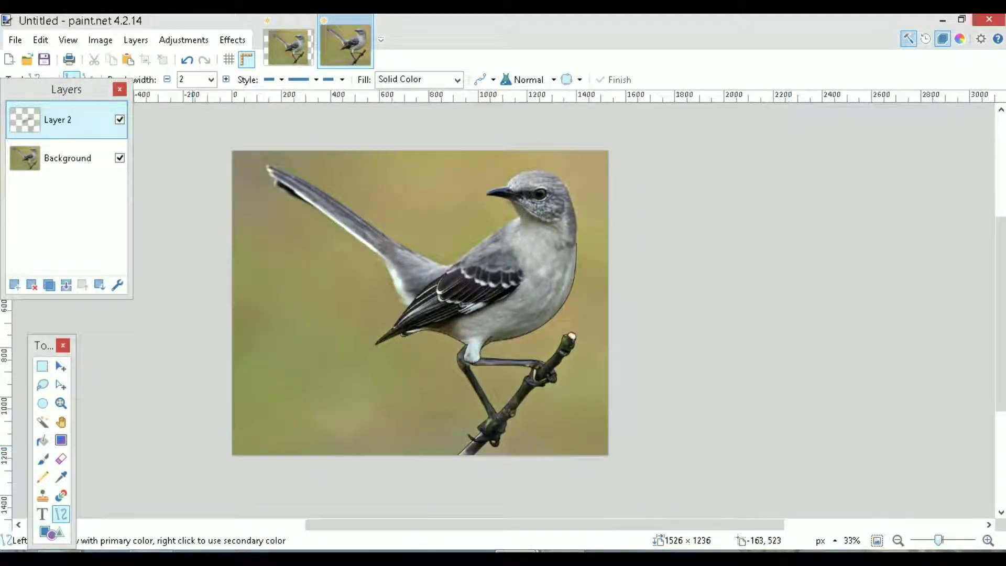
click(119, 157)
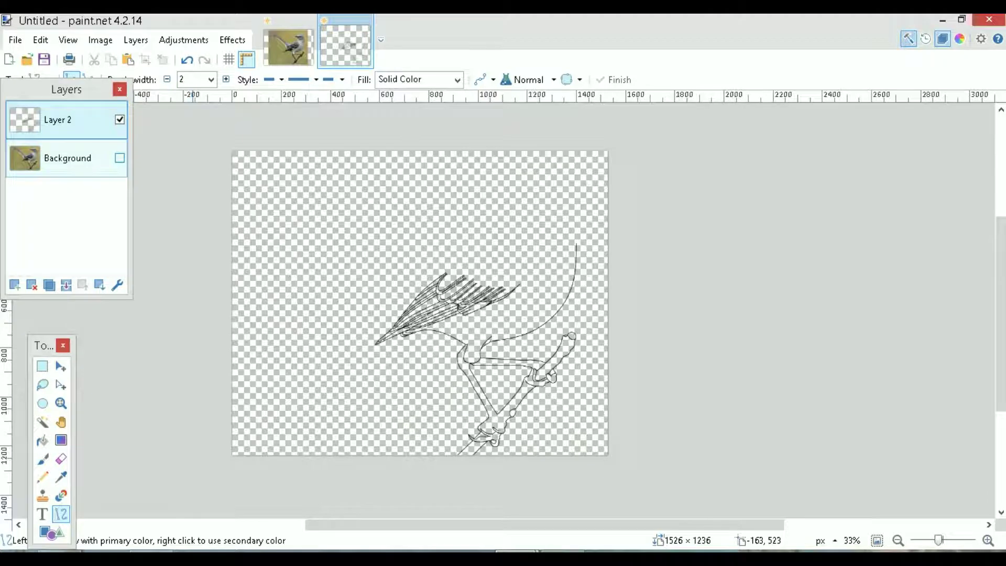
click(120, 157)
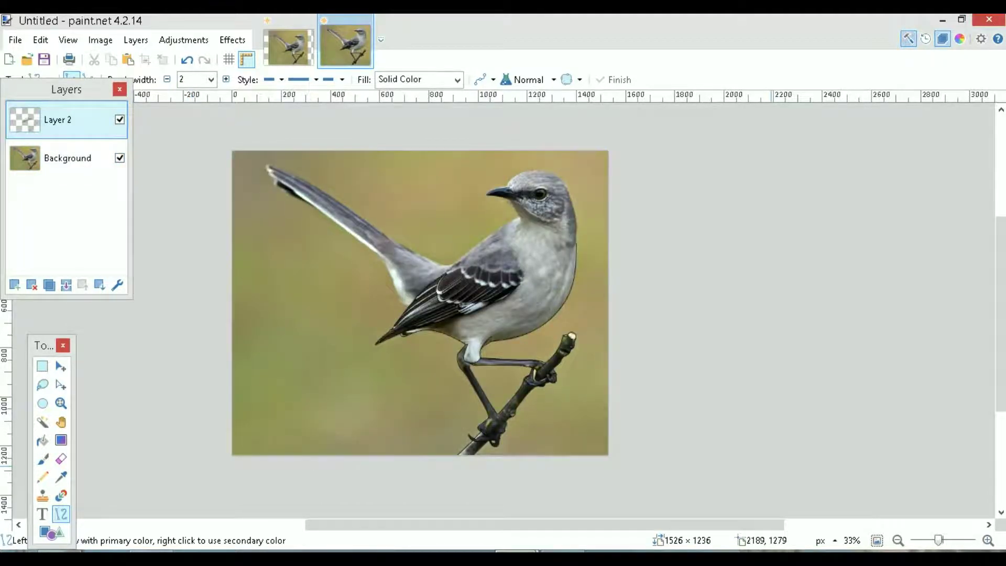
Trace the lower back contour as a curve rising from the upper corner of the wing
drag(938, 540, 945, 539)
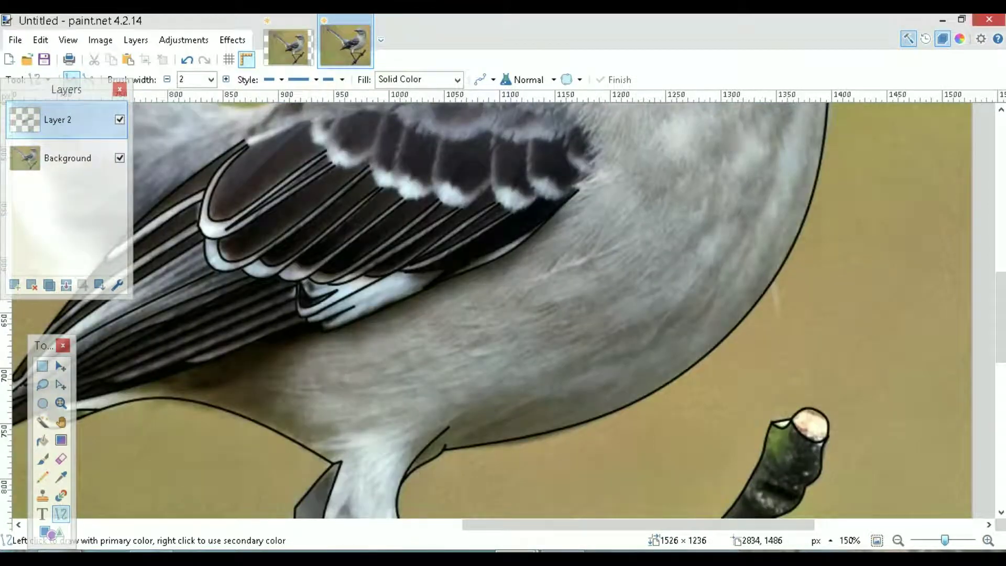
drag(1001, 313, 1001, 270)
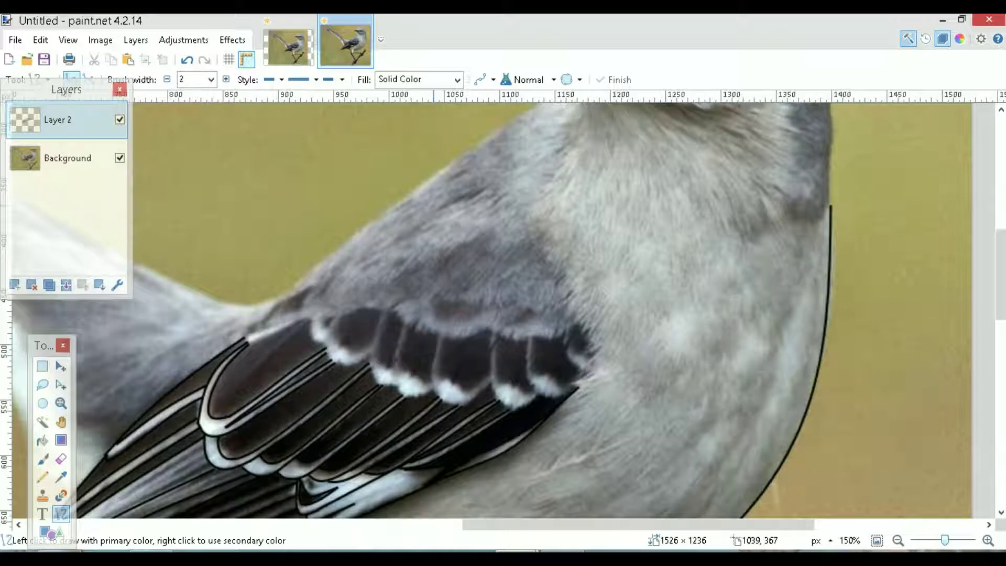
drag(246, 336, 391, 209)
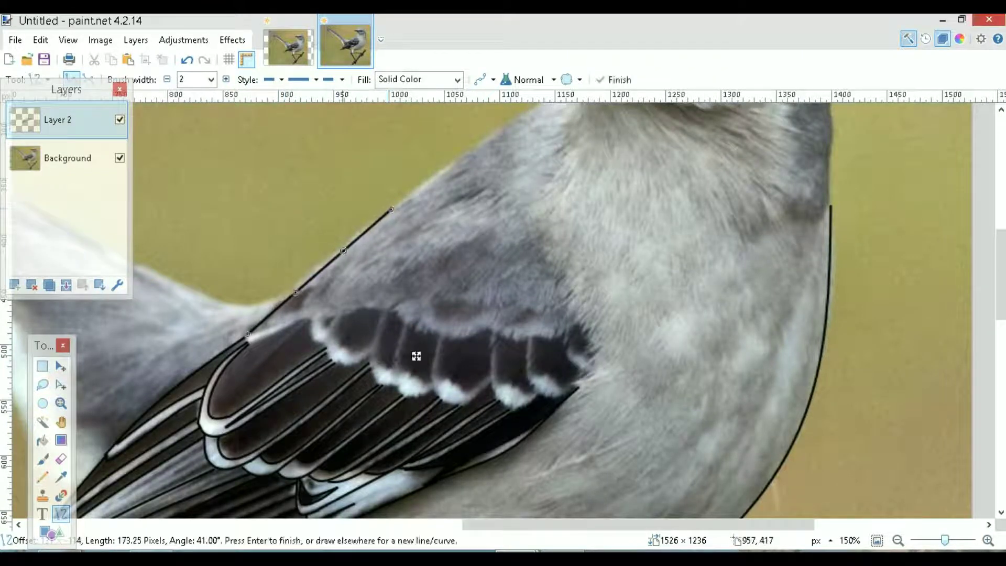
drag(342, 252, 340, 244)
drag(296, 293, 288, 292)
key(Return)
Outline the narrow white edge at the wing's upper corner and the top edge of the adjoining dark covert feather
drag(246, 336, 299, 317)
key(Return)
mouse_move(246, 336)
mouse_down()
mouse_move(298, 319)
mouse_move(251, 346)
mouse_move(282, 329)
mouse_up()
key(Return)
drag(298, 319, 385, 309)
key(Return)
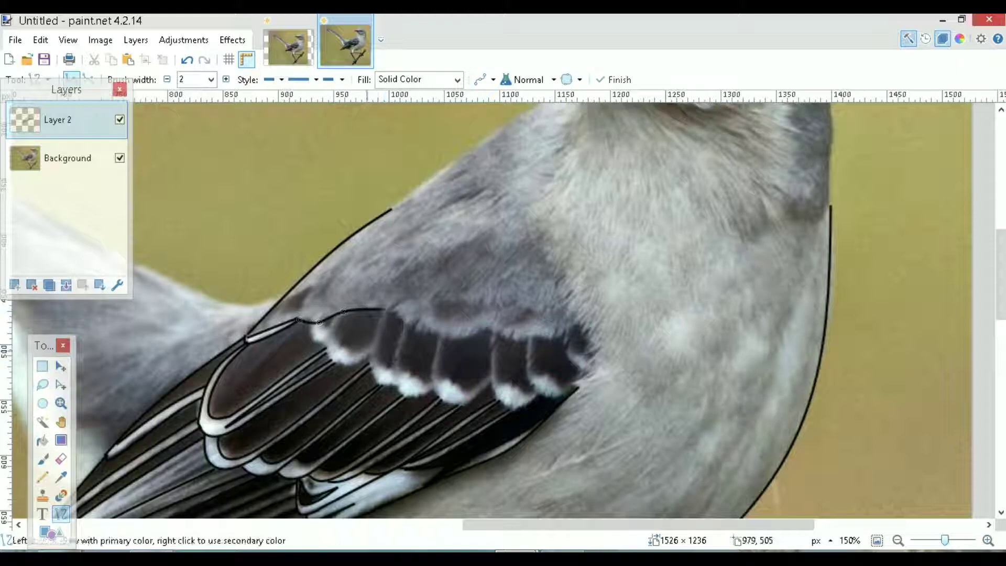
Outline the two white-tipped covert feathers nearest the wing's upper corner
key(Return)
drag(312, 327, 345, 312)
key(Return)
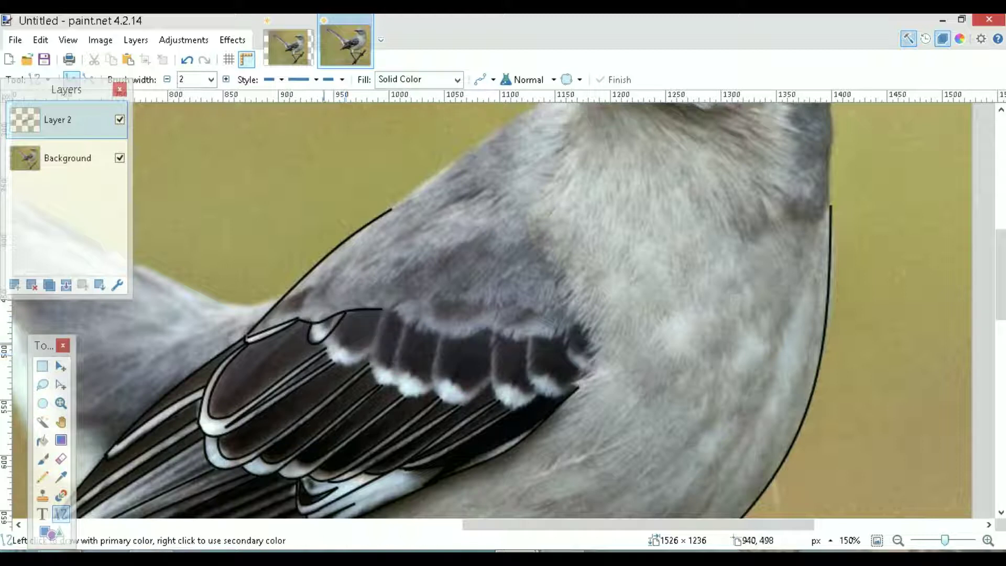
mouse_move(319, 343)
mouse_down()
mouse_move(376, 343)
mouse_move(336, 365)
mouse_move(323, 344)
mouse_up()
key(Return)
Outline the third, fourth and fifth white-tipped covert feathers, counting from the wing's upper corner
drag(381, 311, 373, 374)
mouse_move(387, 336)
mouse_down()
mouse_move(374, 342)
mouse_move(432, 384)
mouse_up()
drag(414, 344, 433, 389)
mouse_move(443, 337)
mouse_down()
mouse_move(493, 381)
mouse_move(436, 396)
mouse_move(435, 386)
mouse_move(460, 404)
mouse_move(491, 380)
mouse_move(431, 386)
mouse_move(443, 333)
mouse_up()
key(Return)
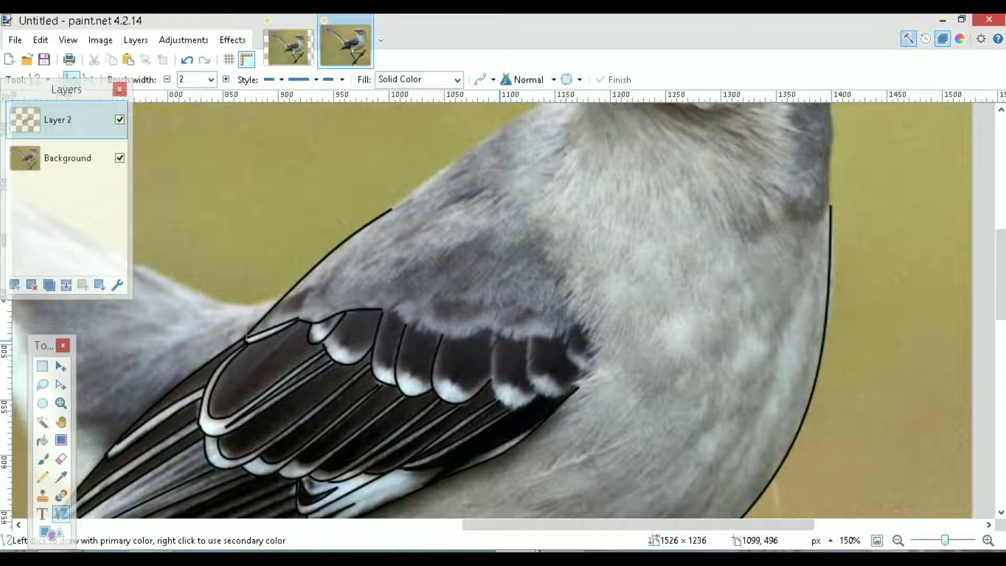
Outline the last three covert feathers next to the breast
drag(490, 332, 538, 394)
drag(504, 354, 495, 391)
key(Return)
drag(530, 337, 580, 393)
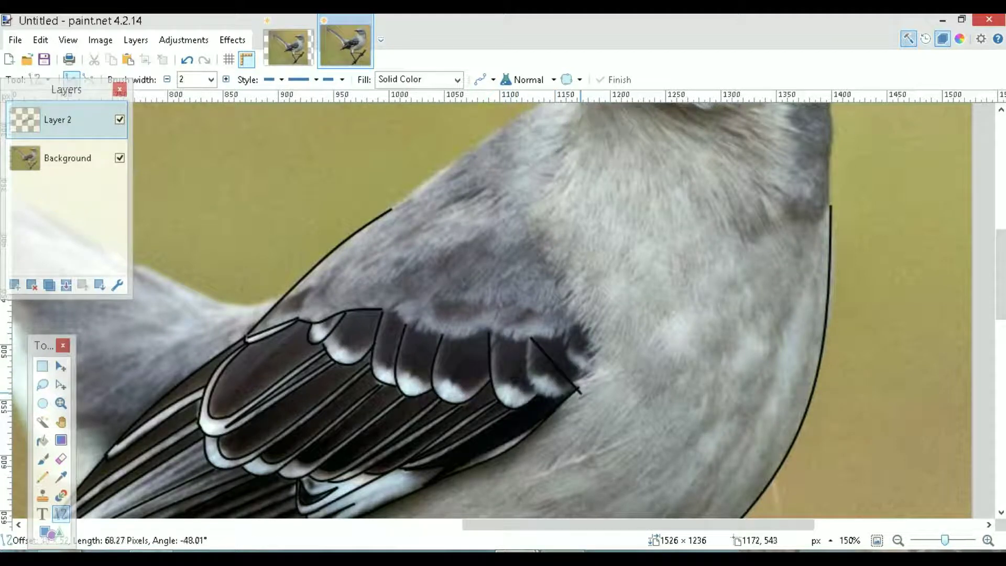
drag(546, 354, 526, 379)
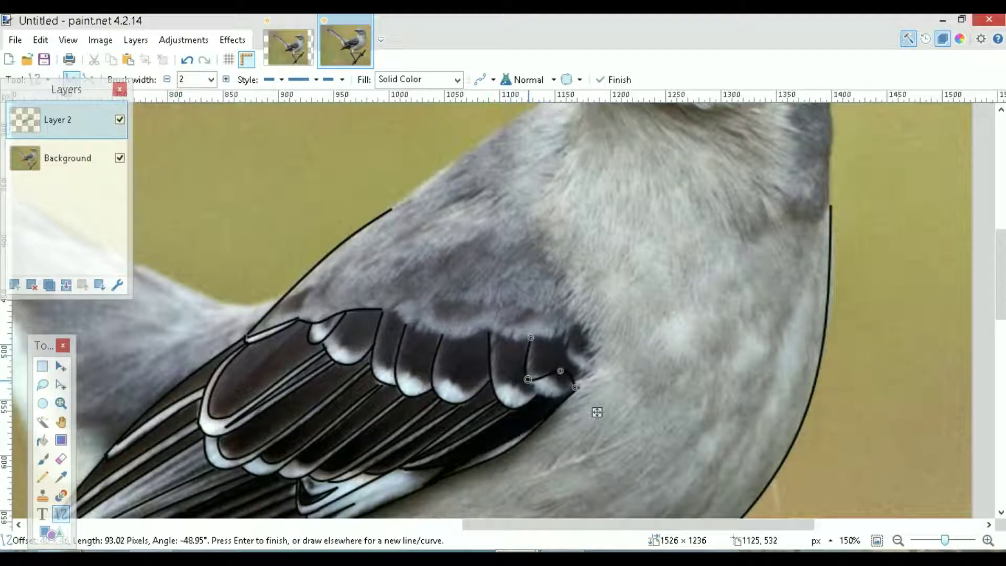
drag(560, 370, 551, 398)
key(Return)
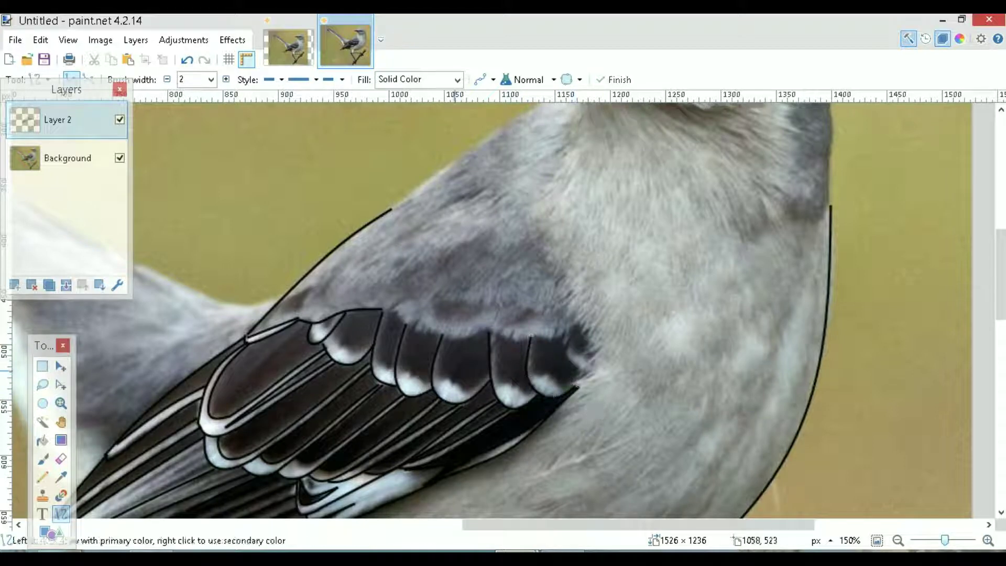
mouse_move(564, 330)
mouse_down()
mouse_move(593, 372)
mouse_move(563, 354)
mouse_move(577, 371)
mouse_up()
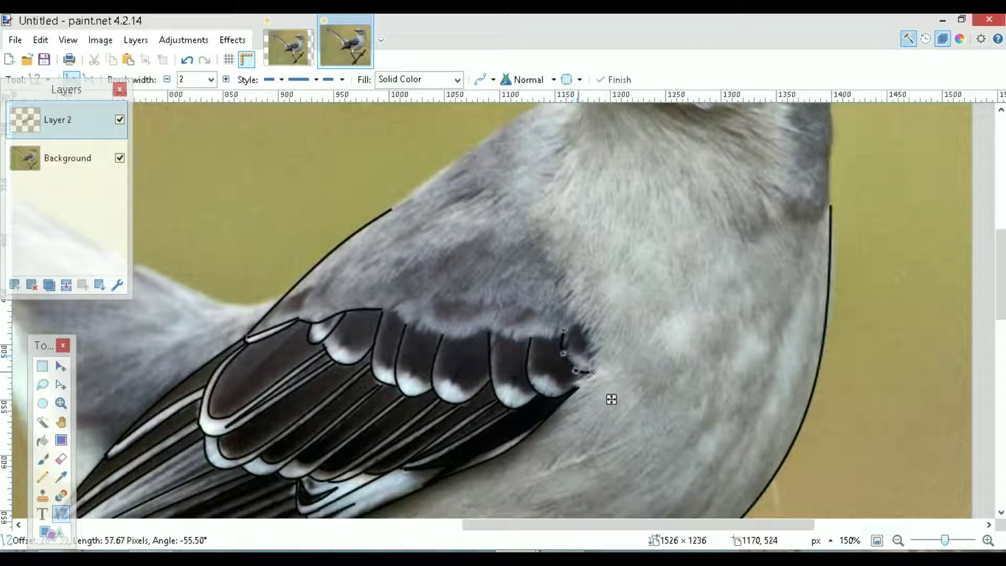
key(Return)
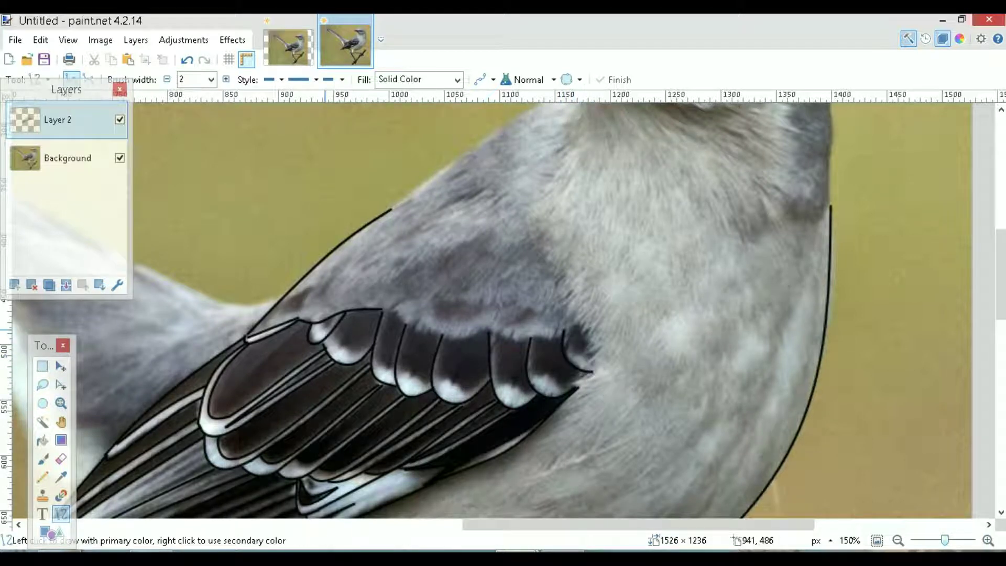
Trace the inner edges of the white tips on the first three covert feathers
mouse_move(316, 328)
mouse_down()
mouse_move(340, 312)
mouse_move(320, 328)
mouse_up()
key(Return)
mouse_move(329, 334)
mouse_down()
mouse_move(375, 340)
mouse_move(341, 351)
mouse_move(358, 340)
mouse_move(393, 369)
mouse_move(376, 362)
mouse_up()
key(Return)
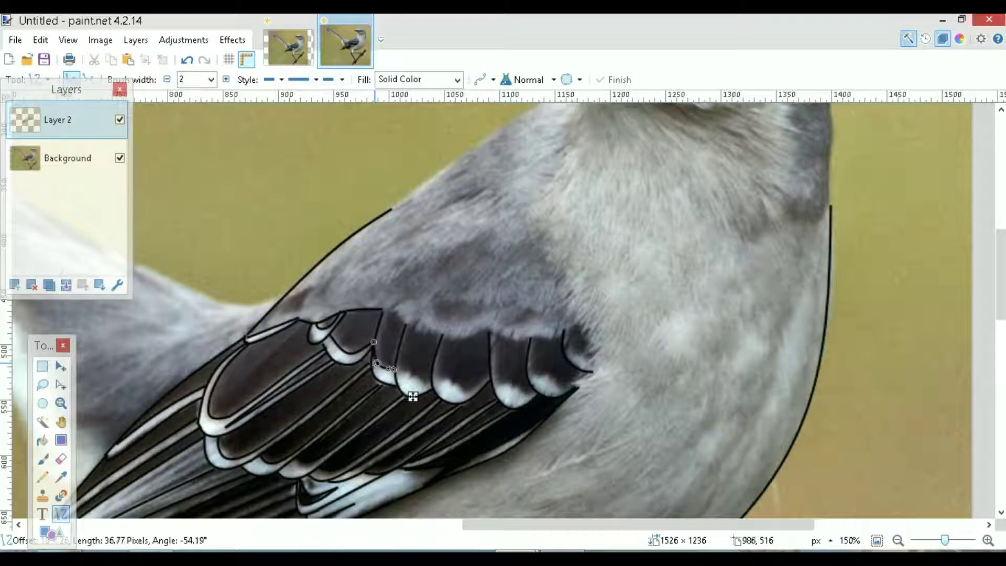
key(Return)
Trace the inner edge of the white tip on the wide fifth covert feather
mouse_move(423, 381)
mouse_down()
mouse_move(400, 374)
mouse_move(396, 360)
mouse_move(417, 383)
mouse_move(489, 376)
mouse_move(452, 370)
mouse_move(441, 386)
mouse_move(463, 395)
mouse_up()
key(Return)
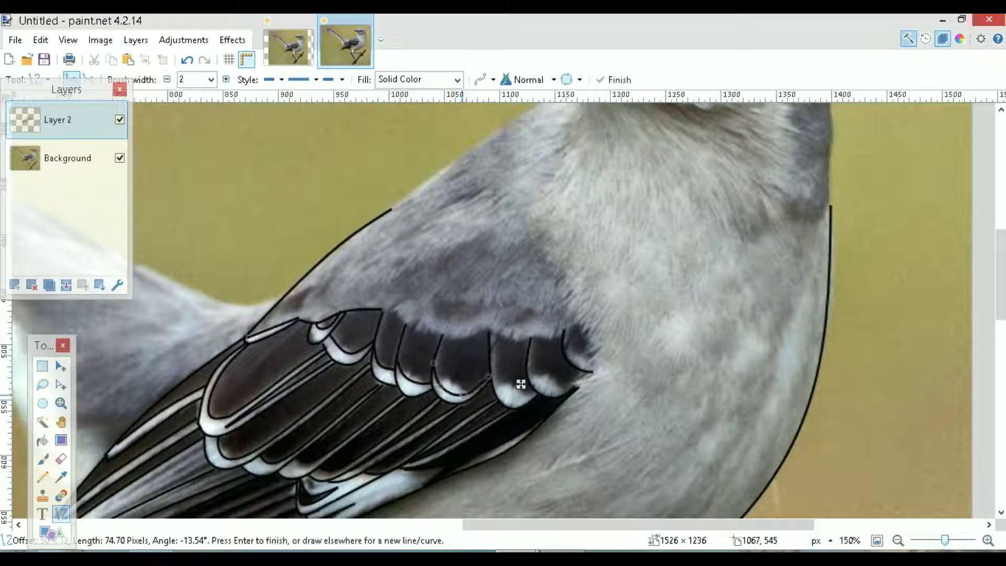
drag(434, 362, 437, 362)
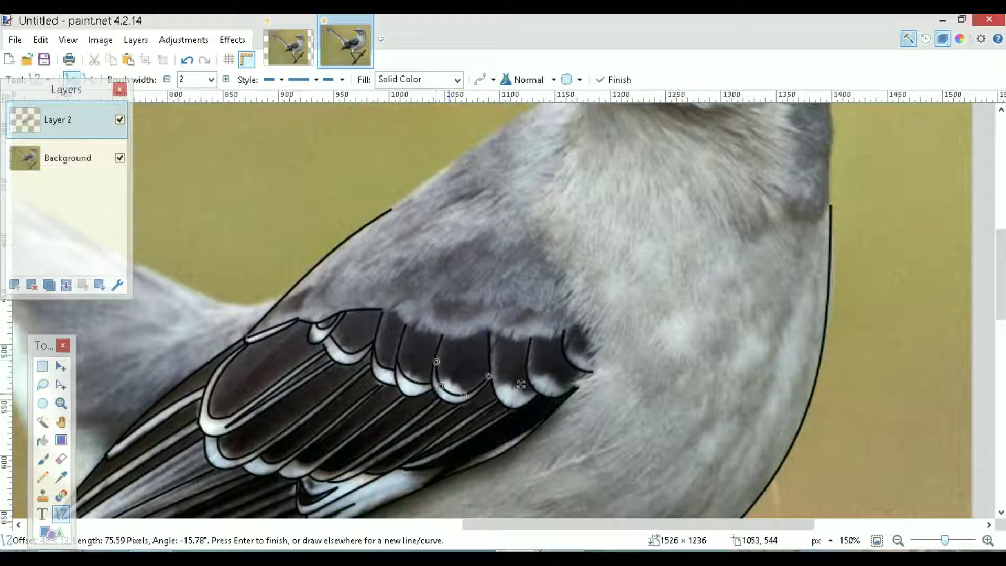
mouse_move(464, 394)
mouse_down()
mouse_move(439, 379)
mouse_move(464, 394)
mouse_up()
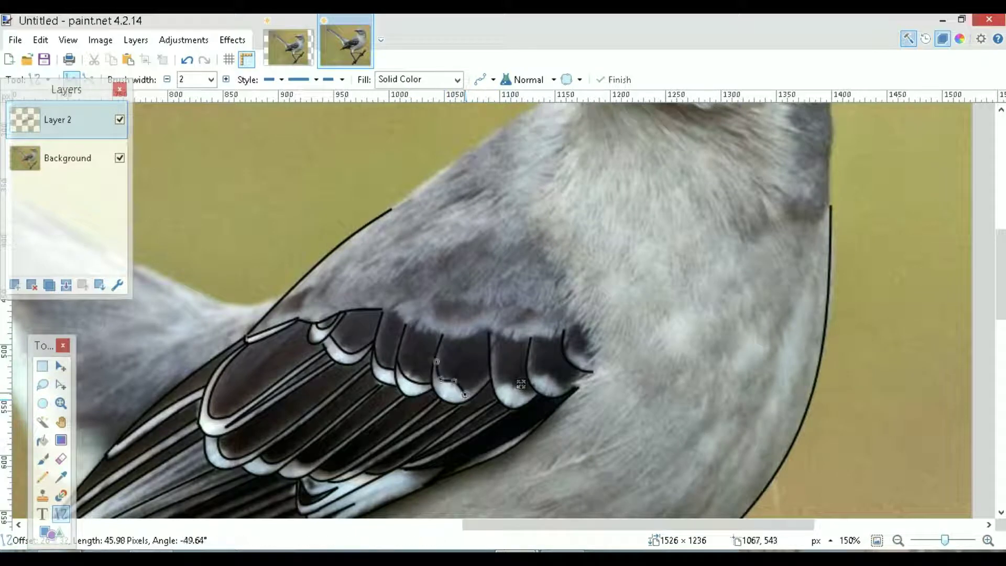
key(Return)
drag(491, 371, 475, 391)
key(Return)
Erase the stray line on the fourth covert feather's white tip with an eraser width of 6
key(e)
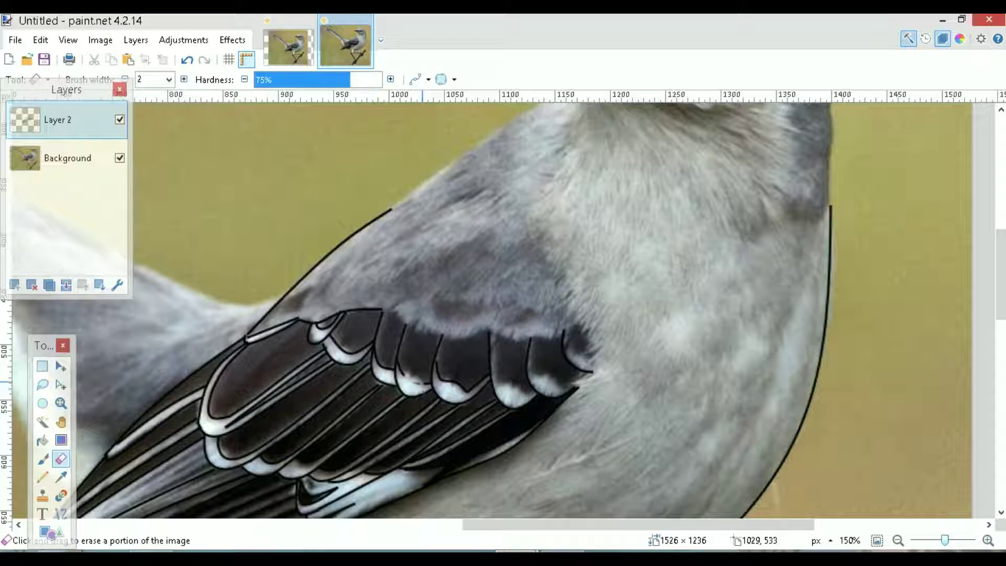
click(168, 80)
click(152, 135)
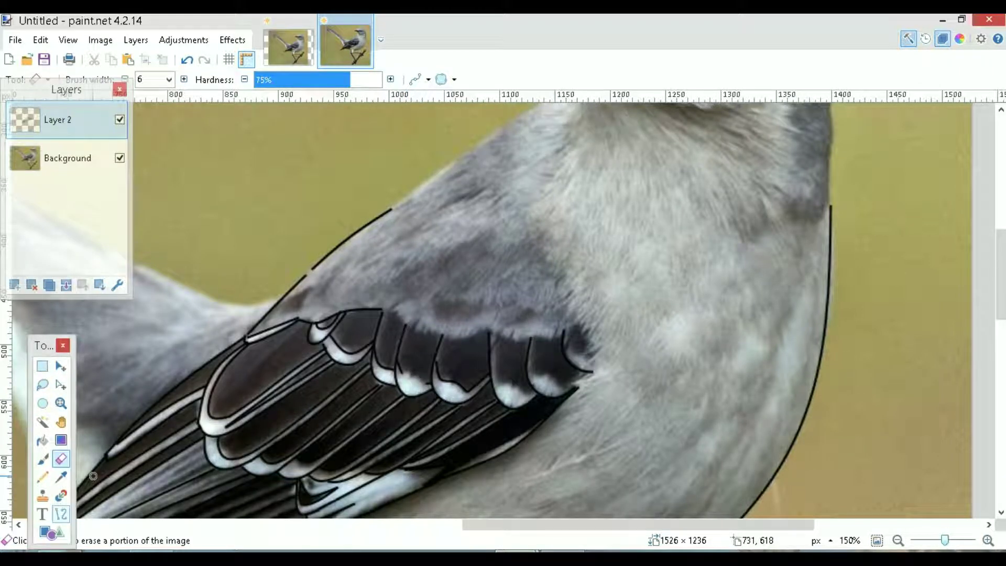
Trace the inner edge of the fourth covert feather's white tip as a curve with brush width 2
click(61, 513)
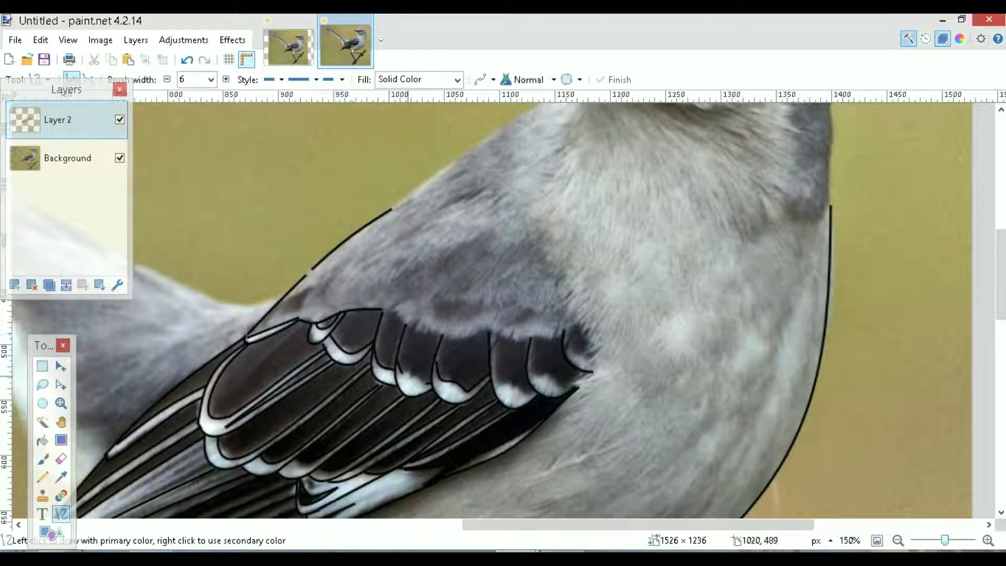
drag(401, 371, 426, 383)
click(210, 79)
drag(230, 138, 230, 113)
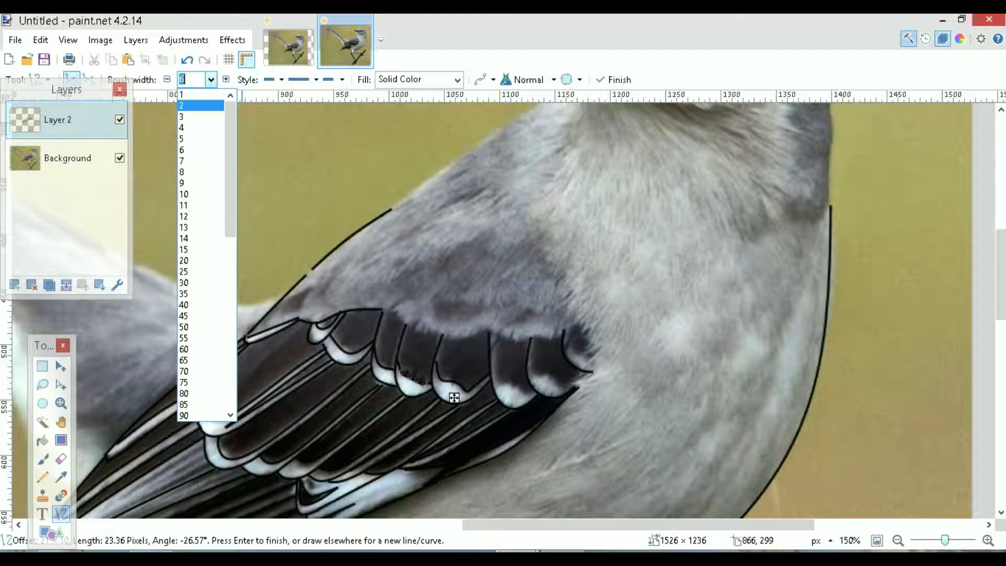
click(209, 105)
drag(409, 376, 410, 375)
key(Return)
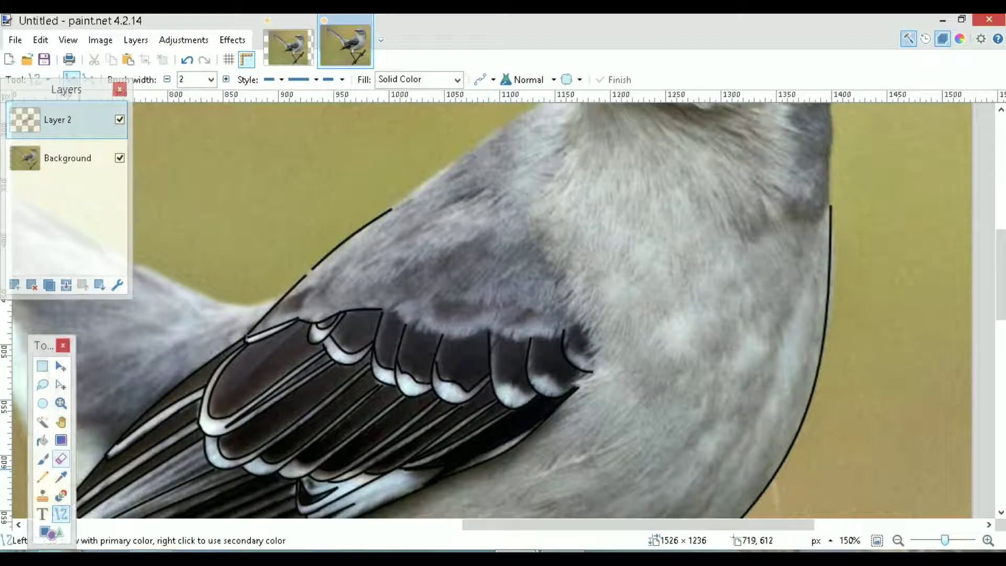
click(61, 459)
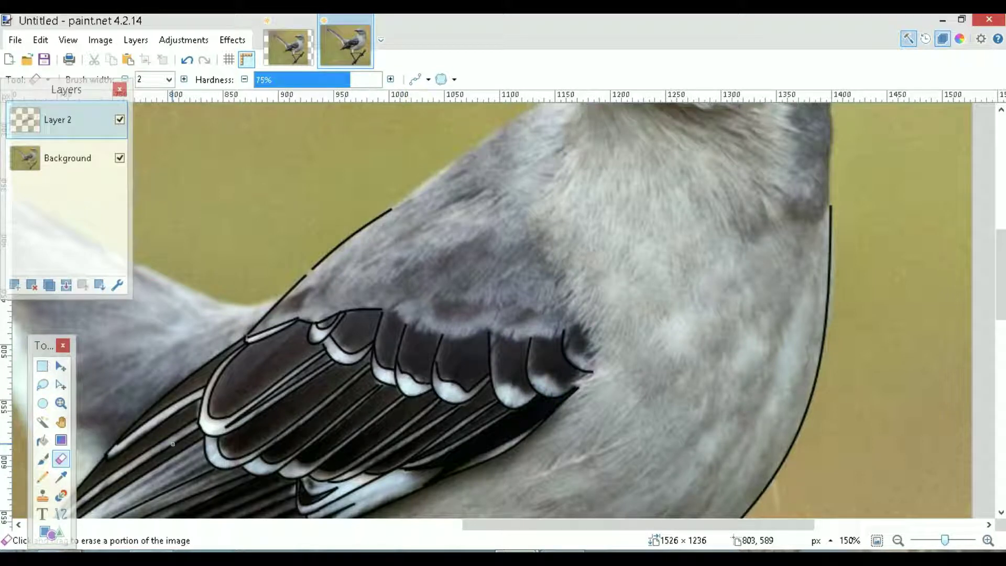
click(61, 514)
mouse_move(497, 384)
mouse_down()
mouse_move(510, 383)
mouse_move(499, 383)
mouse_up()
key(Return)
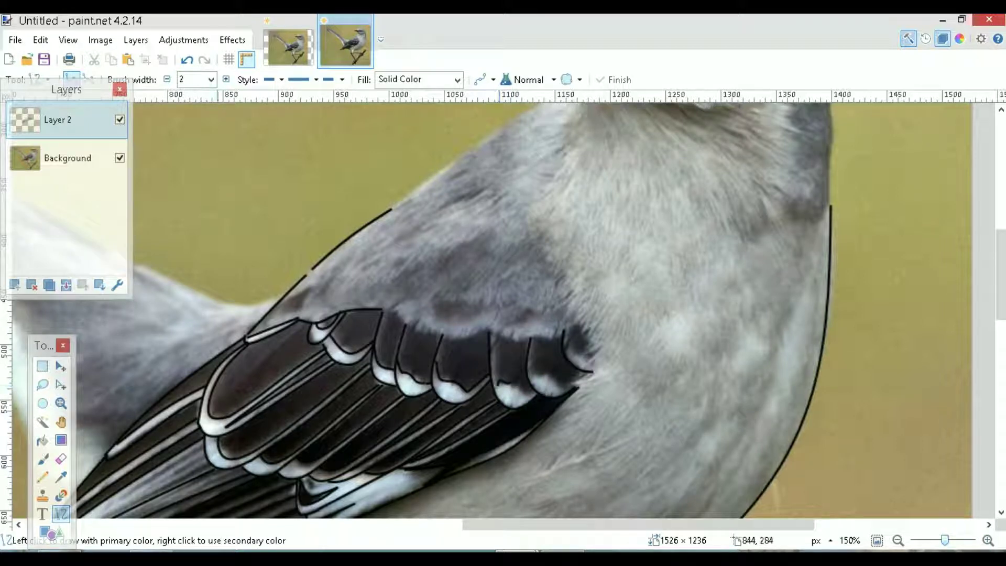
key(ctrl+z)
Trace the jagged inner edge of the white tip on the sixth covert feather, from one side of its outline to the other
drag(497, 385, 493, 384)
key(Return)
scroll(543, 393, up, 2)
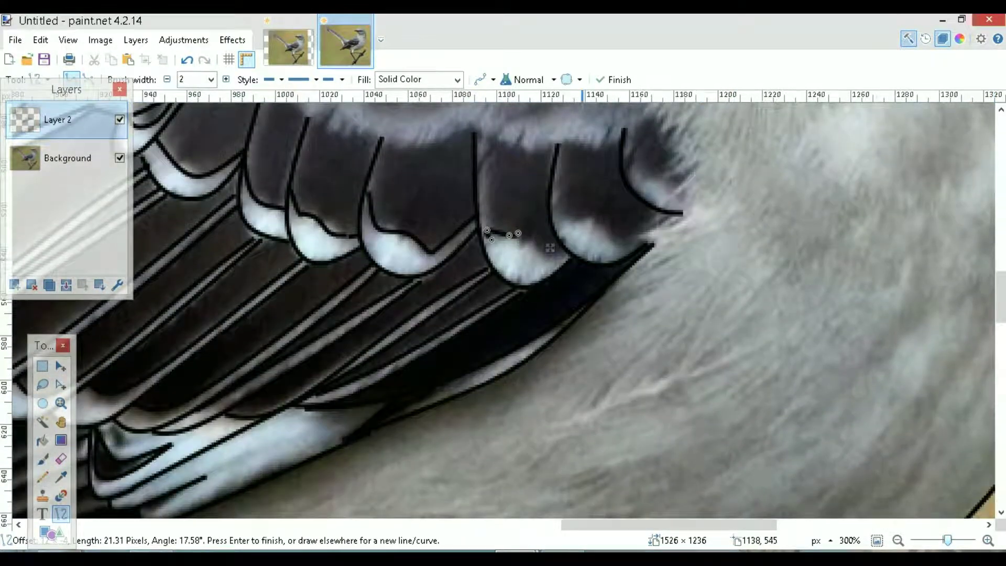
drag(489, 237, 481, 221)
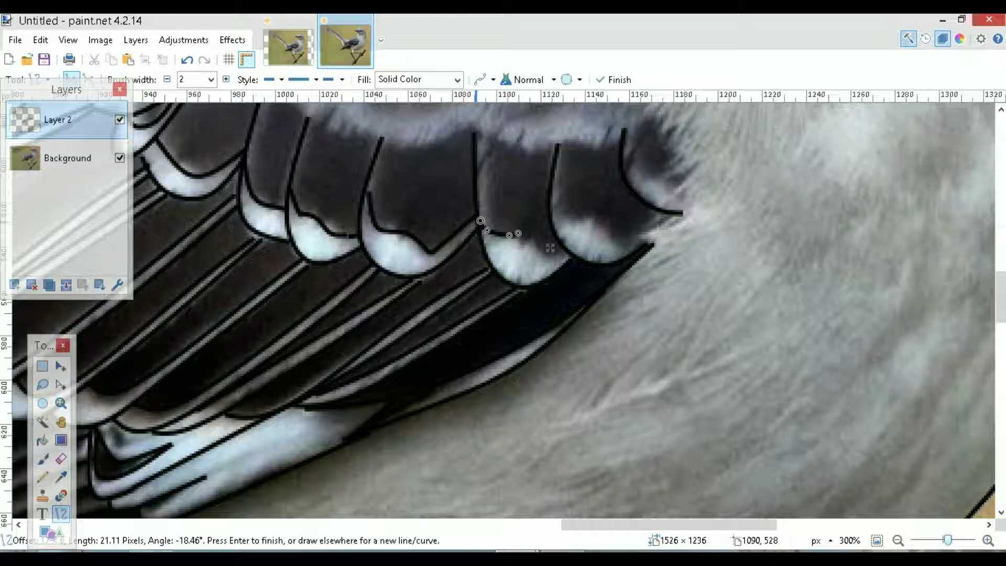
mouse_move(518, 234)
mouse_down()
mouse_move(525, 227)
mouse_move(500, 239)
mouse_move(519, 232)
mouse_up()
key(Return)
mouse_move(567, 254)
mouse_down()
mouse_move(543, 265)
mouse_move(528, 238)
mouse_move(538, 255)
mouse_move(555, 251)
mouse_move(524, 241)
mouse_up()
key(Return)
key(Return)
key(Return)
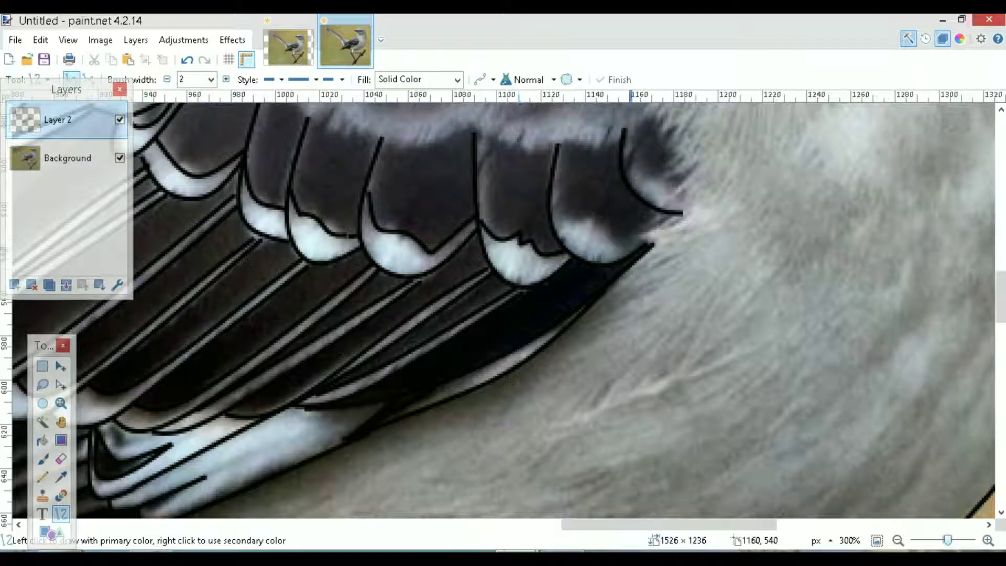
Trace the curved inner edge of the white tip on the seventh covert feather
mouse_move(594, 220)
mouse_down()
mouse_move(551, 210)
mouse_move(564, 224)
mouse_move(597, 216)
mouse_up()
mouse_move(628, 250)
mouse_down()
mouse_move(595, 217)
mouse_move(617, 245)
mouse_move(647, 244)
mouse_move(618, 247)
mouse_up()
key(Return)
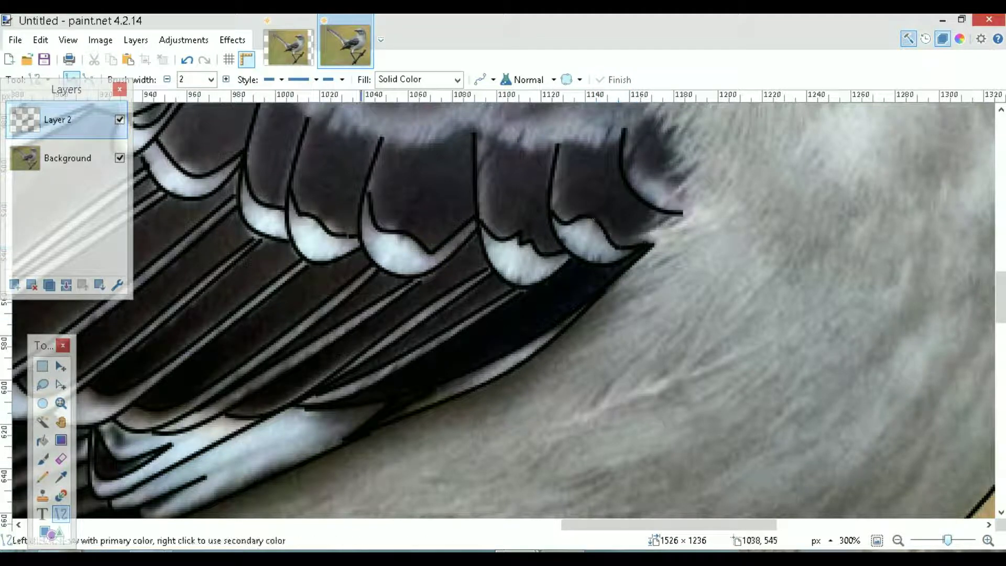
Close the gap at the end of the fourth covert feather's inner tip edge with a line about 10 pixels long
click(61, 459)
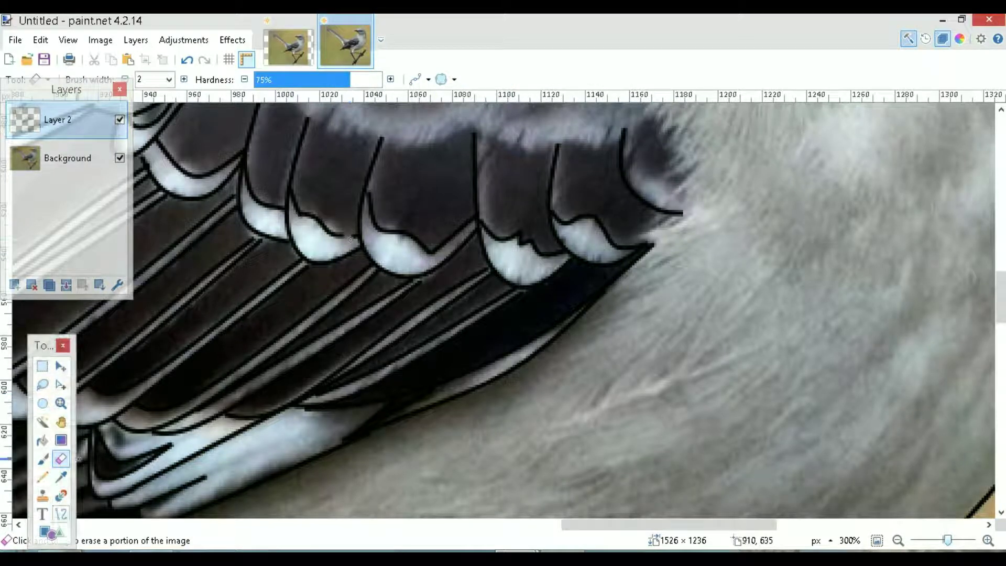
click(60, 513)
drag(340, 236, 360, 235)
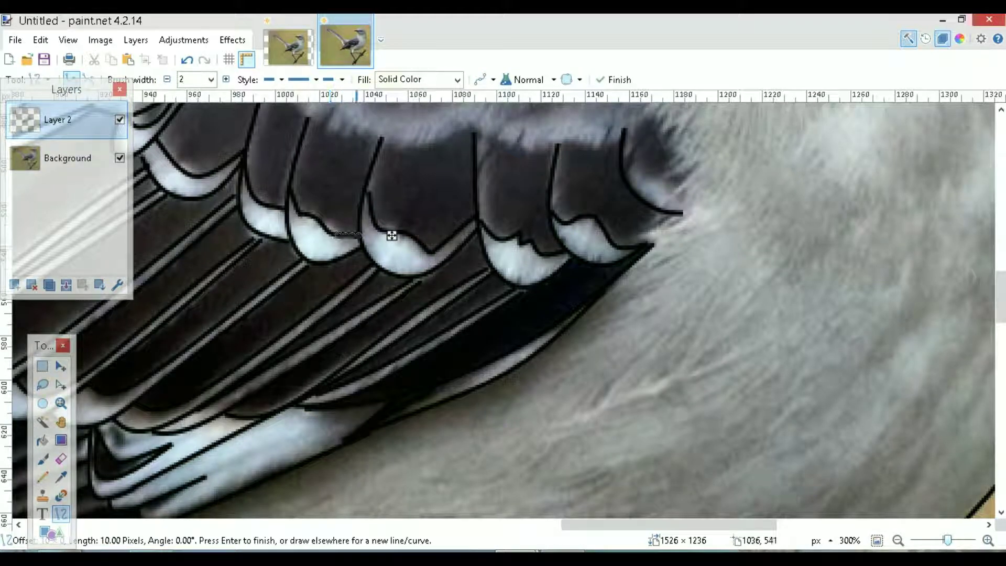
key(Return)
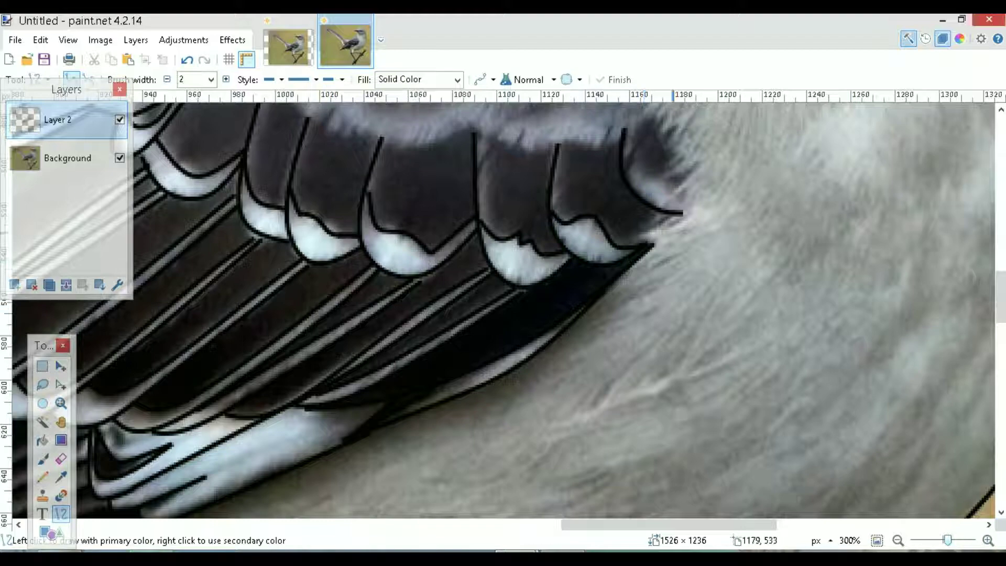
Trace the bird's upper back from the base of the neck to the existing back outline with a curve about 199 pixels long
scroll(595, 372, up, 5)
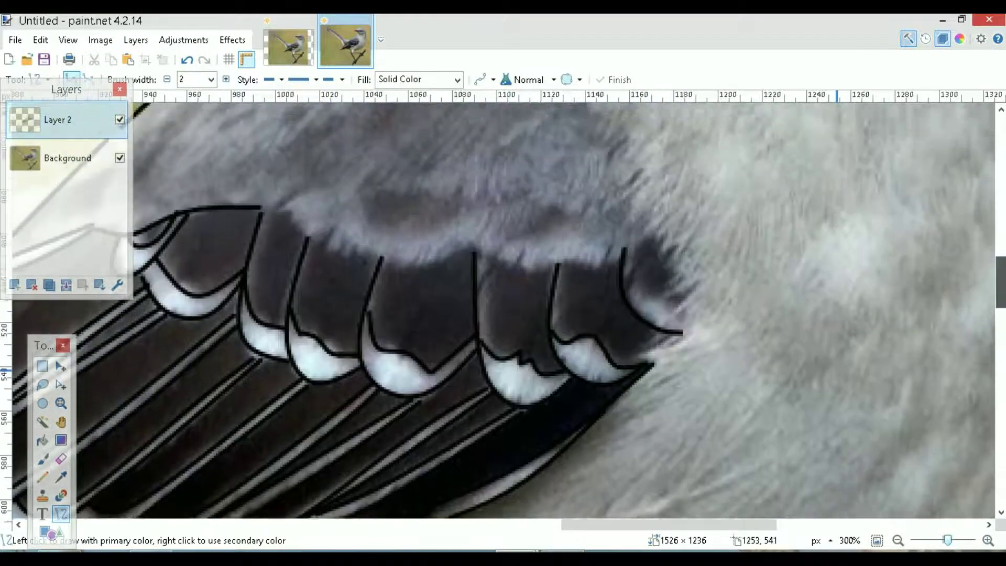
drag(1001, 259, 1001, 226)
mouse_move(644, 203)
mouse_down()
mouse_move(274, 422)
mouse_move(283, 446)
mouse_up()
drag(405, 366, 403, 359)
drag(528, 284, 525, 271)
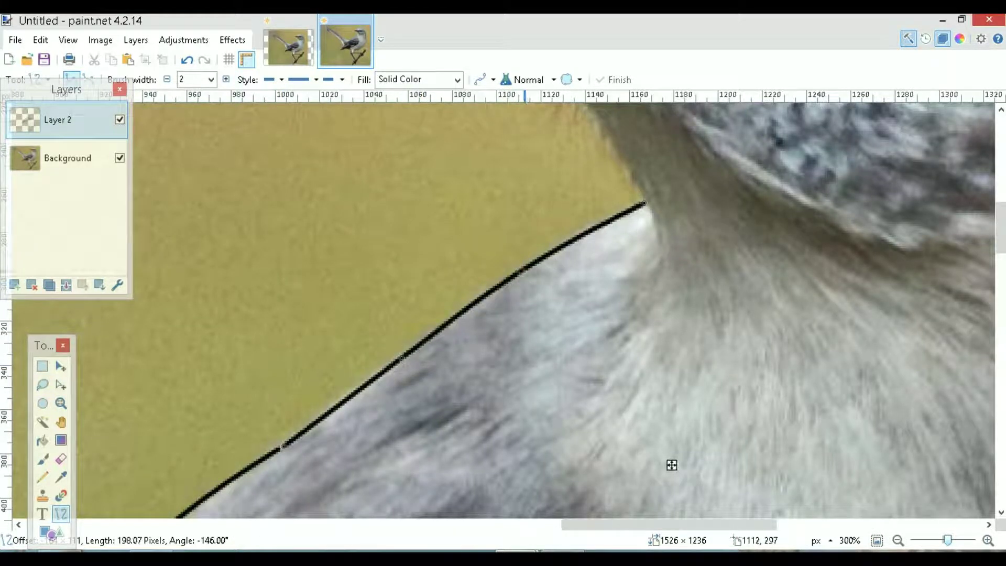
key(Return)
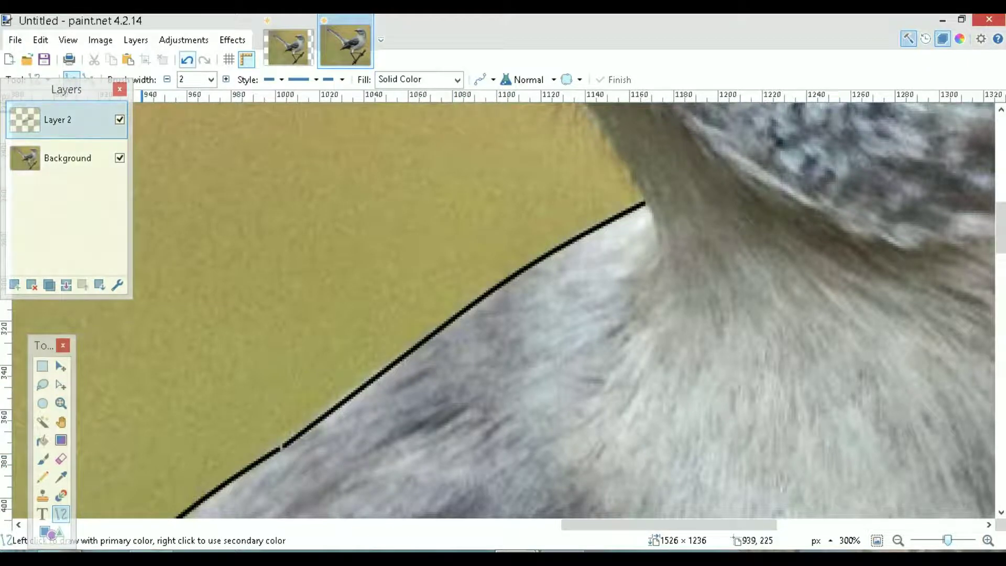
key(ctrl+z)
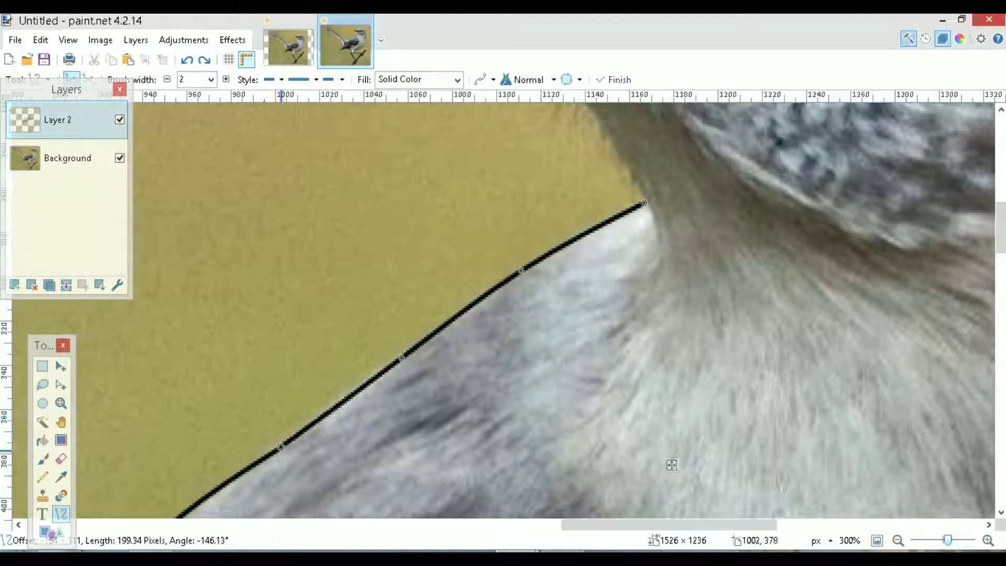
key(Return)
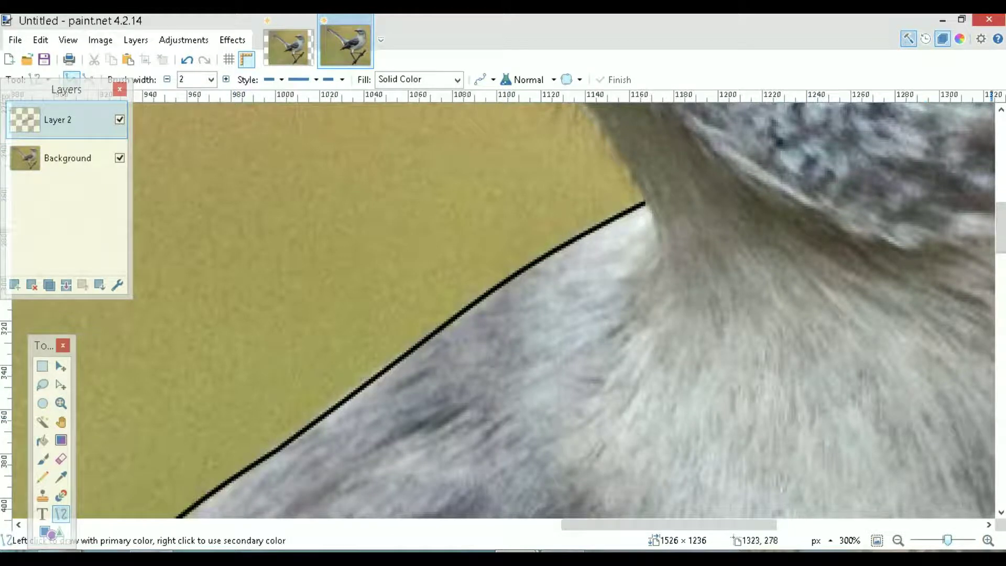
Trace the beak's upper edge from forehead to tip with a curve about 106 pixels long and a Rounded start cap
scroll(993, 286, up, 3)
scroll(998, 262, up, 5)
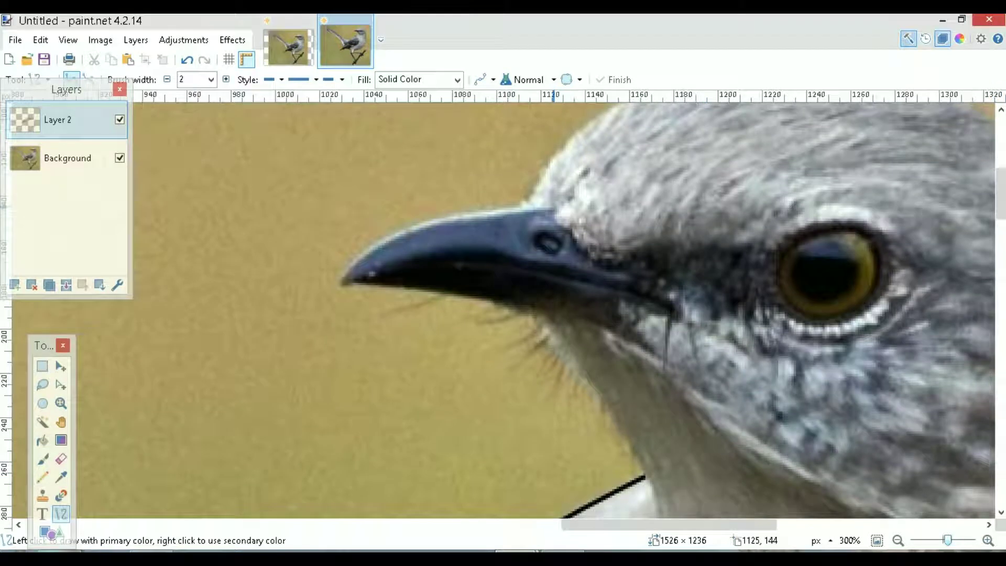
mouse_move(553, 207)
mouse_down()
mouse_move(425, 225)
mouse_move(345, 268)
mouse_move(343, 284)
mouse_up()
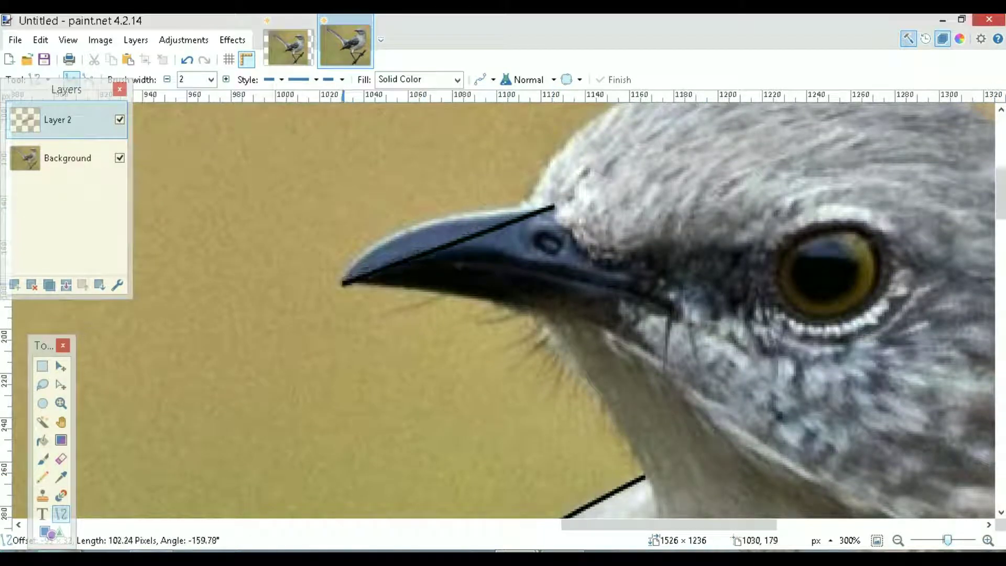
drag(483, 232, 452, 218)
drag(413, 259, 373, 246)
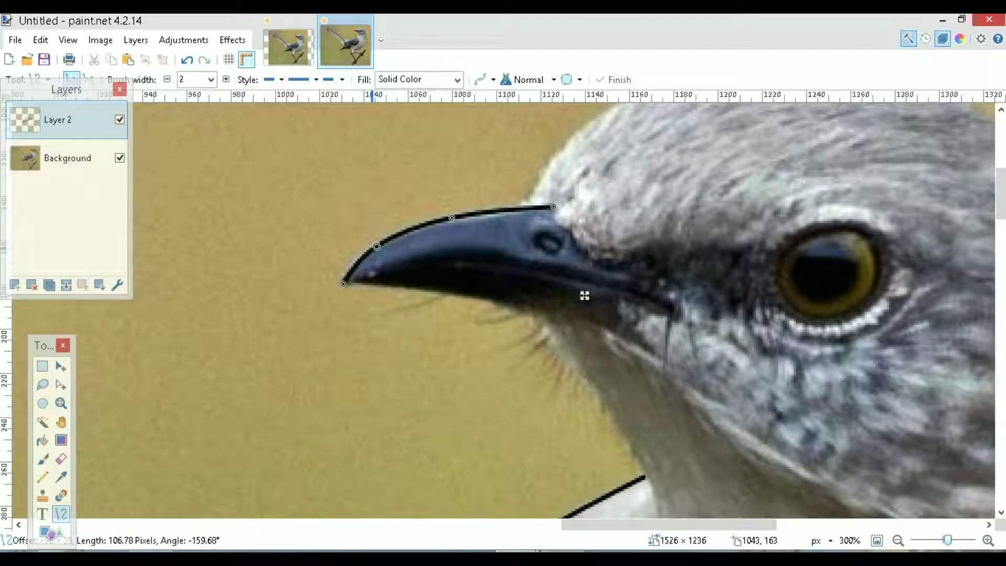
drag(343, 284, 343, 281)
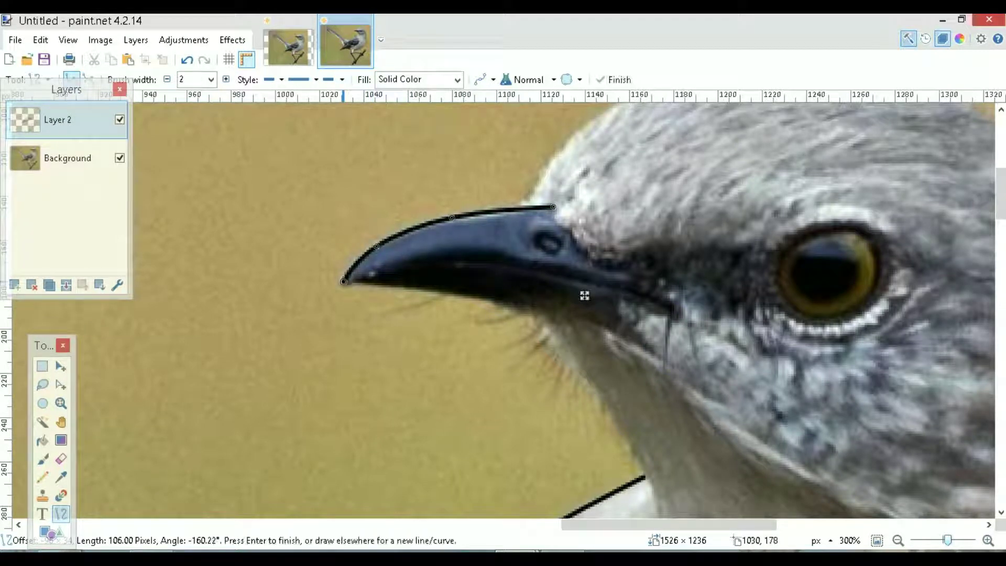
click(281, 79)
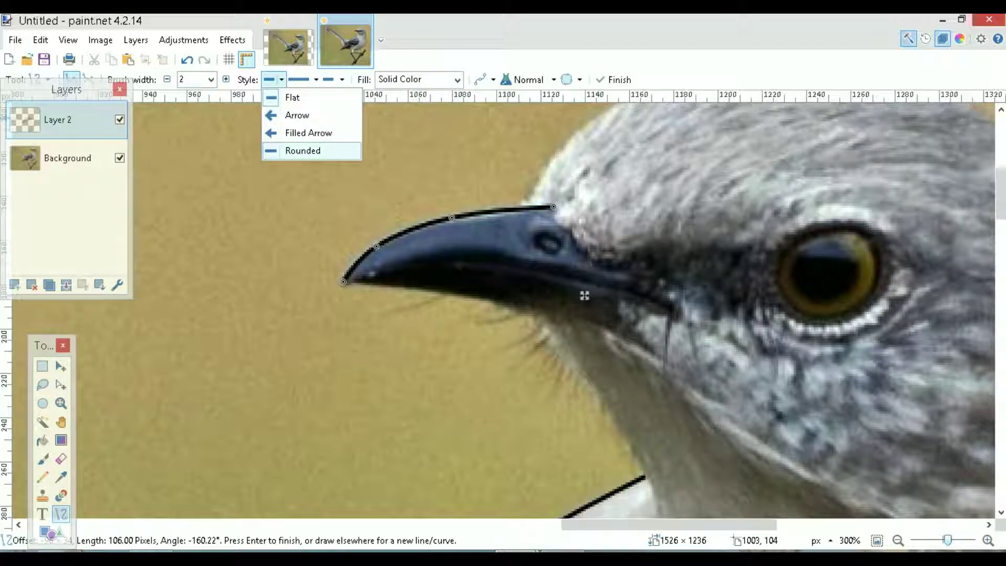
click(273, 151)
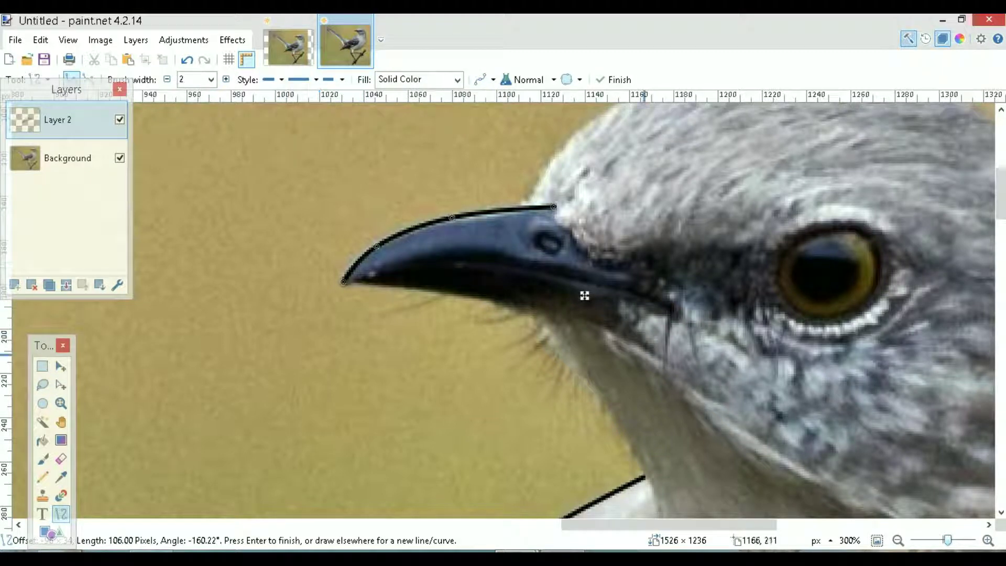
Trace the beak's lower edge from below the cheek to the beak tip with a curve about 145 pixels long
drag(655, 353, 345, 284)
drag(448, 307, 450, 296)
drag(550, 330, 550, 309)
drag(450, 296, 450, 289)
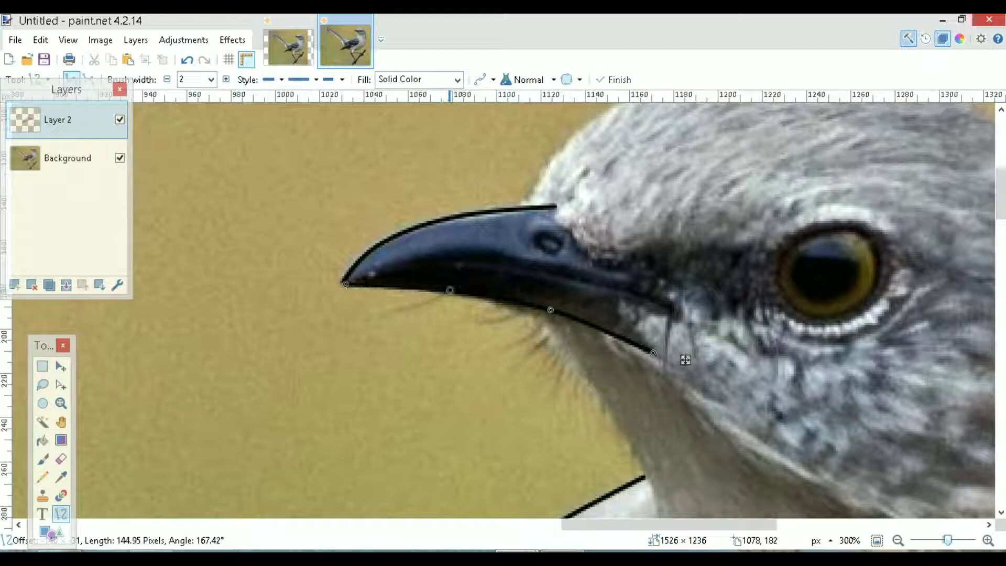
key(Return)
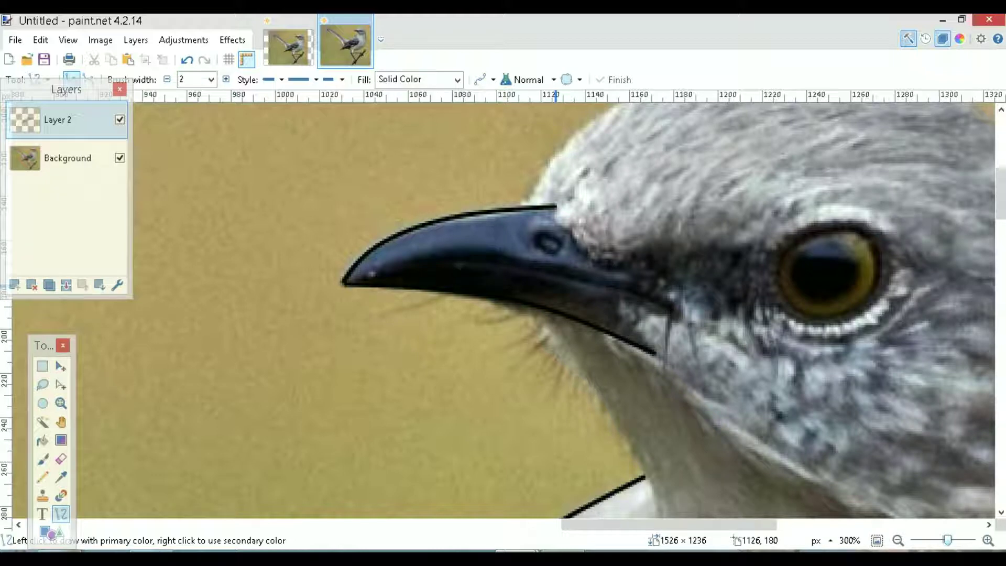
Trace the mouth line between the upper and lower beak as a curve about 111 pixels long
drag(674, 311, 433, 264)
drag(513, 277, 503, 270)
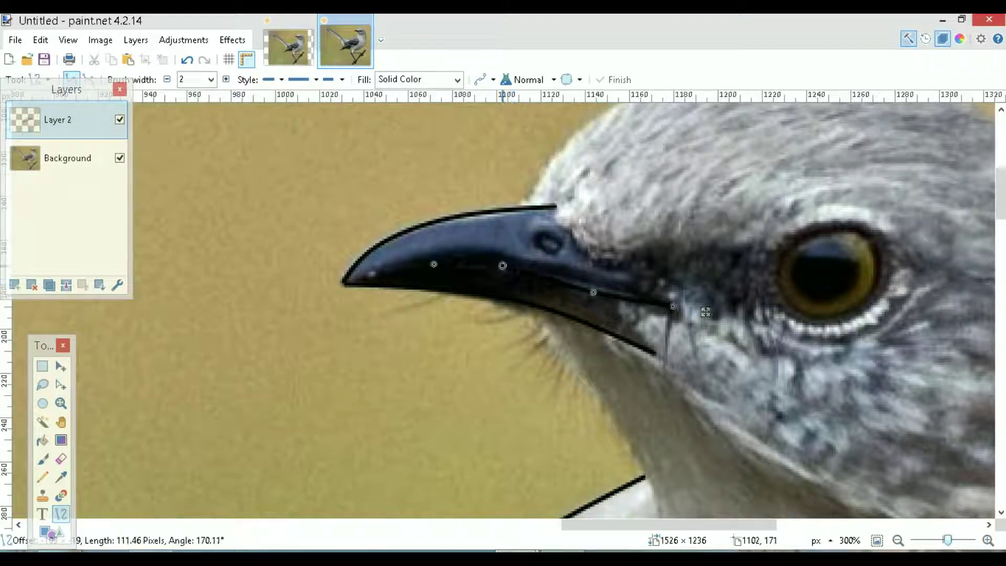
drag(593, 292, 591, 284)
key(Return)
Trace the feathered edge at the beak's base, from the upper beak line down past the nostril toward the mouth line
mouse_move(555, 205)
mouse_down()
mouse_move(572, 238)
mouse_move(560, 229)
mouse_move(555, 216)
mouse_move(624, 268)
mouse_move(587, 244)
mouse_move(582, 253)
mouse_up()
key(Return)
key(Return)
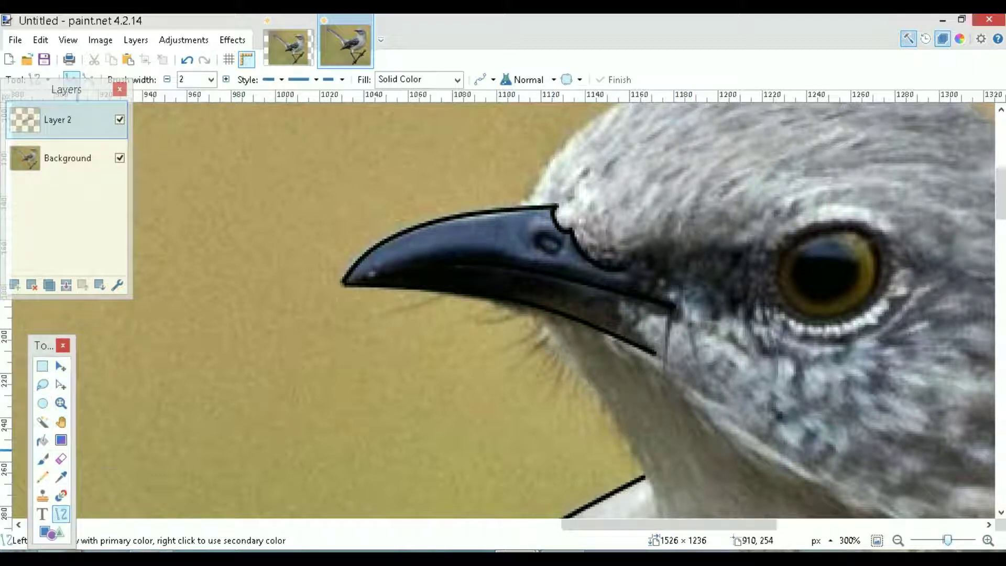
Hide the Layers window and outline the nostril with an unfilled ellipse at brush width 2
click(51, 532)
click(144, 79)
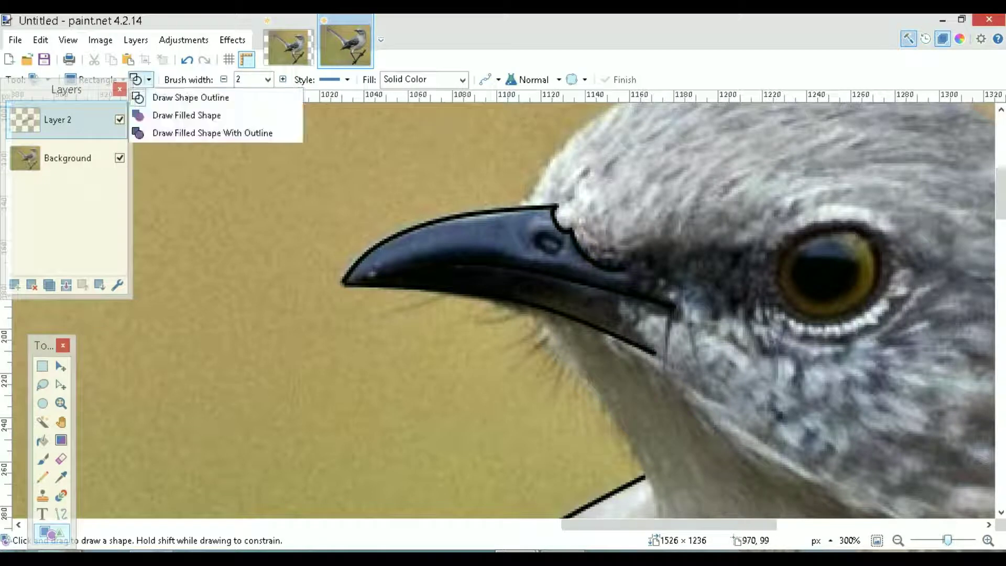
drag(66, 89, 95, 232)
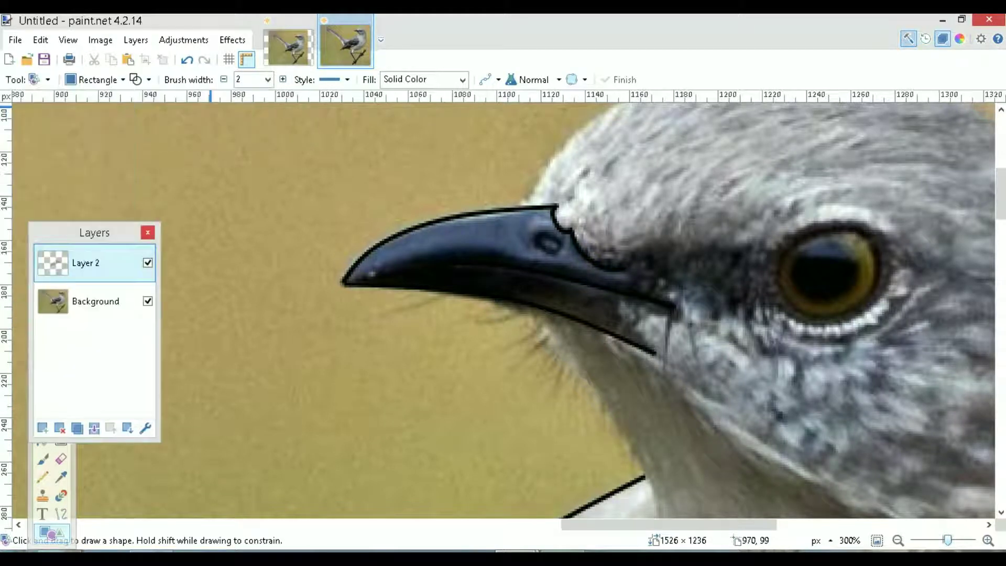
key(F7)
click(138, 80)
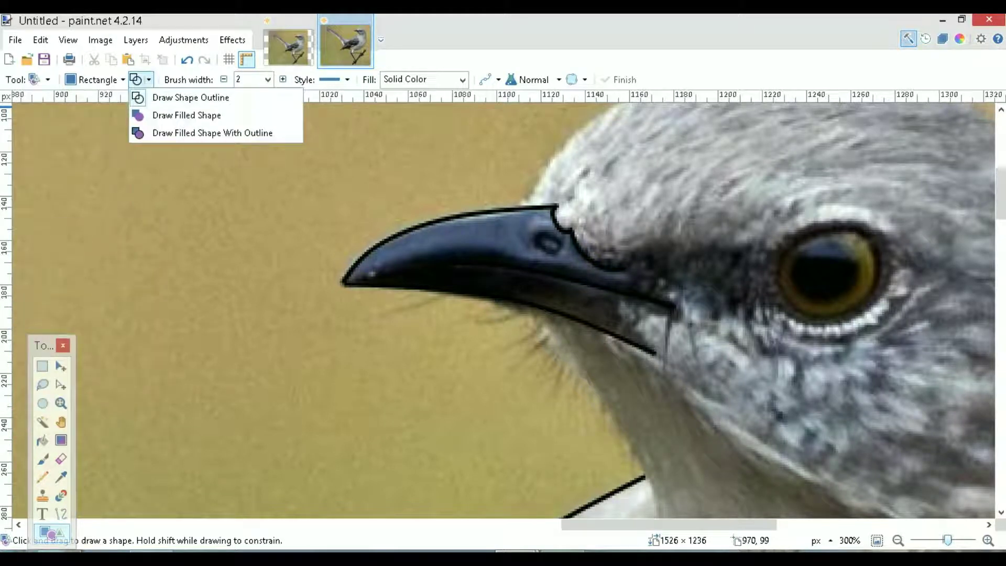
click(137, 80)
click(97, 80)
click(126, 115)
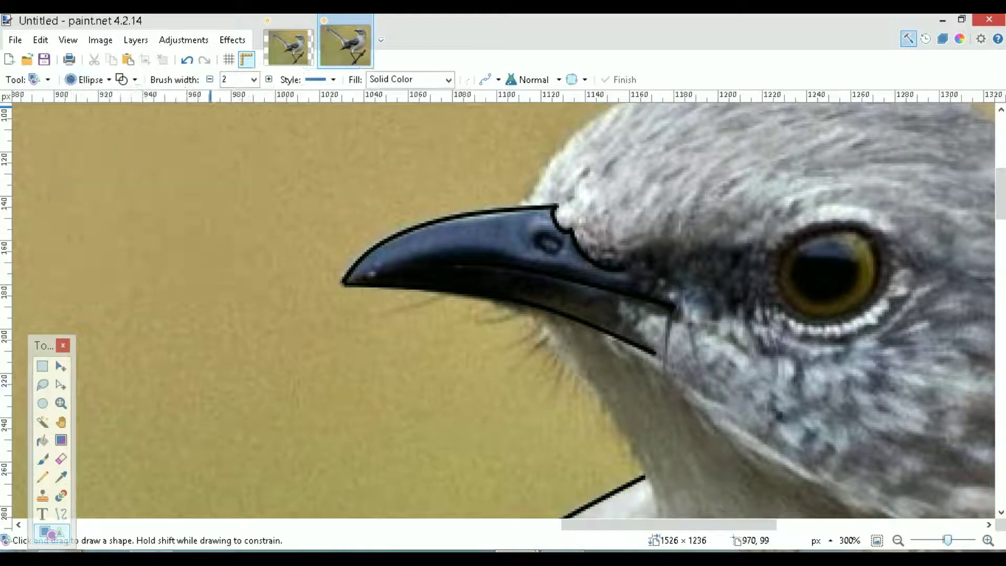
drag(535, 233, 577, 261)
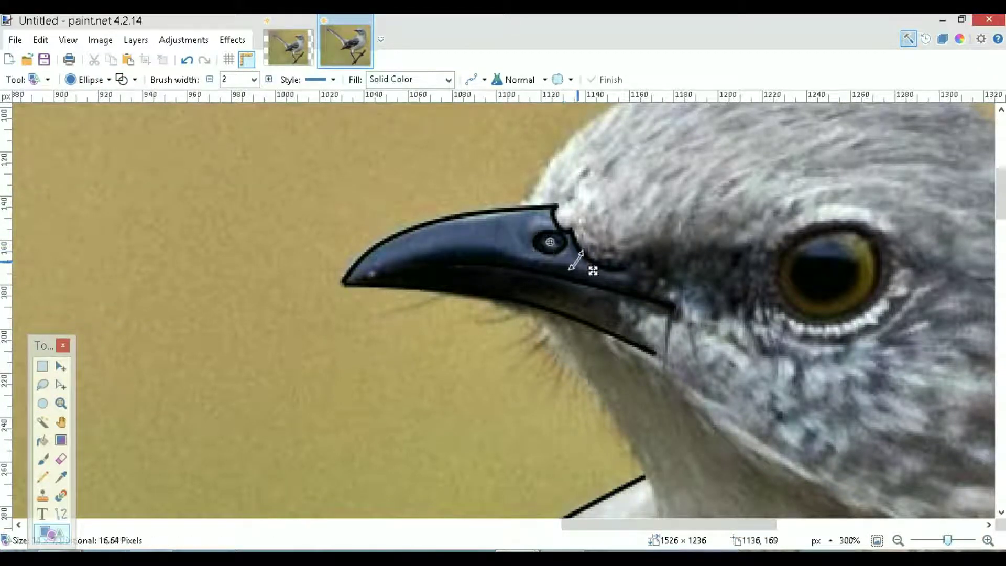
key(Return)
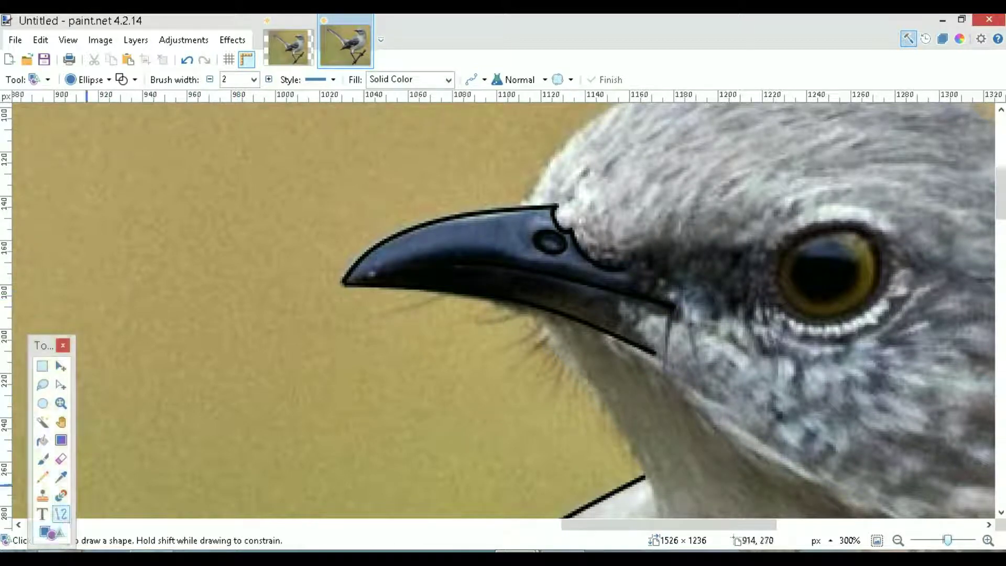
Outline the bird's eye along the iris edge with a slightly tilted ellipse at brush width 2
click(61, 514)
drag(592, 525, 673, 525)
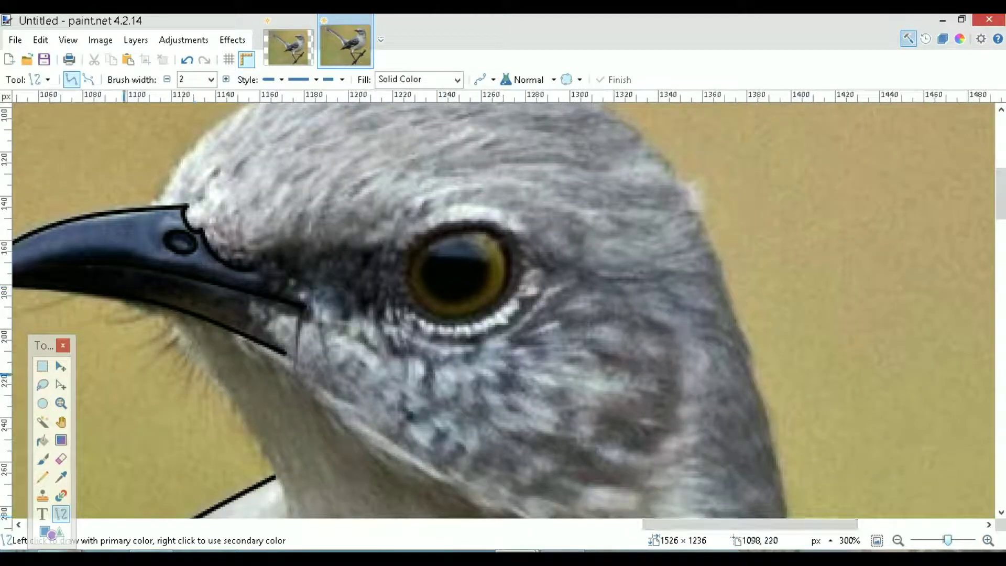
click(51, 533)
drag(409, 232, 555, 320)
key(Return)
key(ctrl+z)
drag(452, 232, 451, 226)
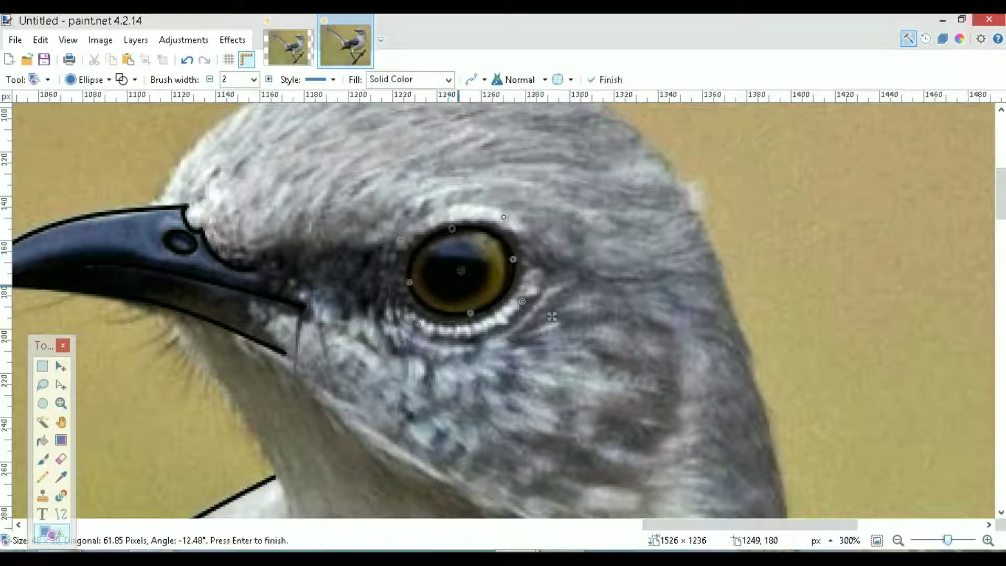
drag(470, 313, 466, 318)
key(Return)
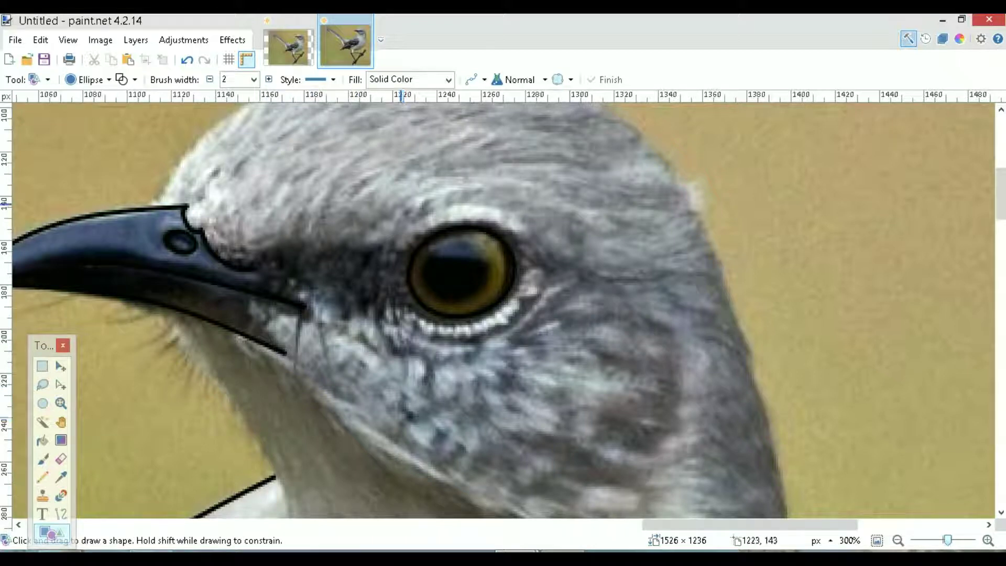
Draw an ellipse about 66 × 60 pixels around the white ring surrounding the eye
drag(381, 222, 567, 354)
drag(463, 215, 462, 209)
drag(538, 269, 535, 268)
drag(381, 277, 388, 279)
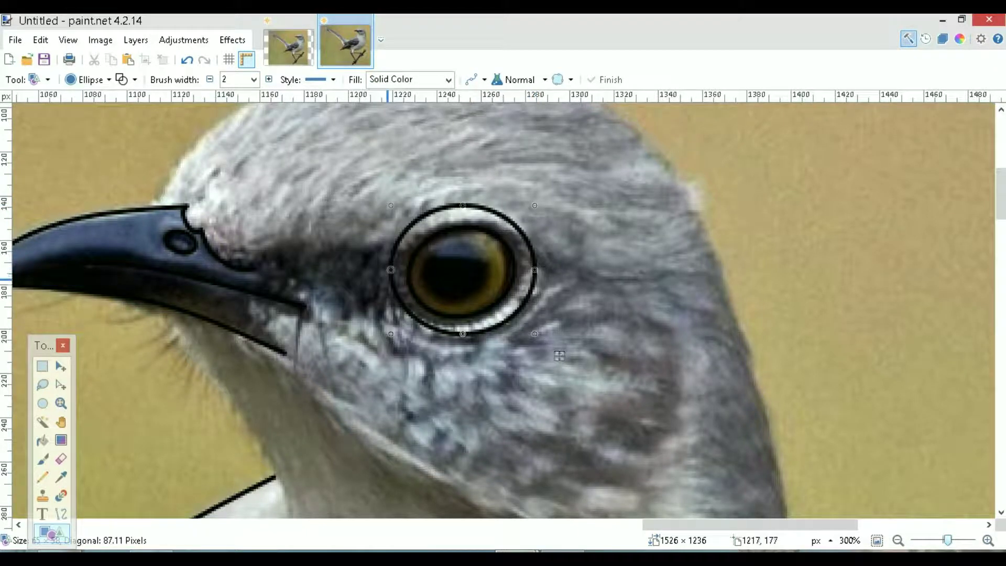
drag(462, 334, 463, 336)
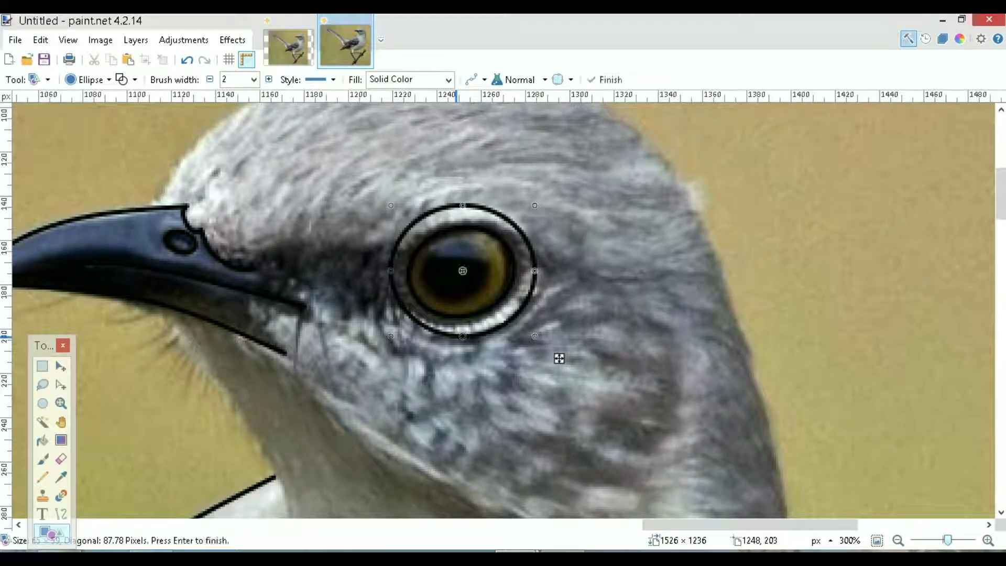
drag(559, 358, 559, 362)
drag(463, 209, 474, 207)
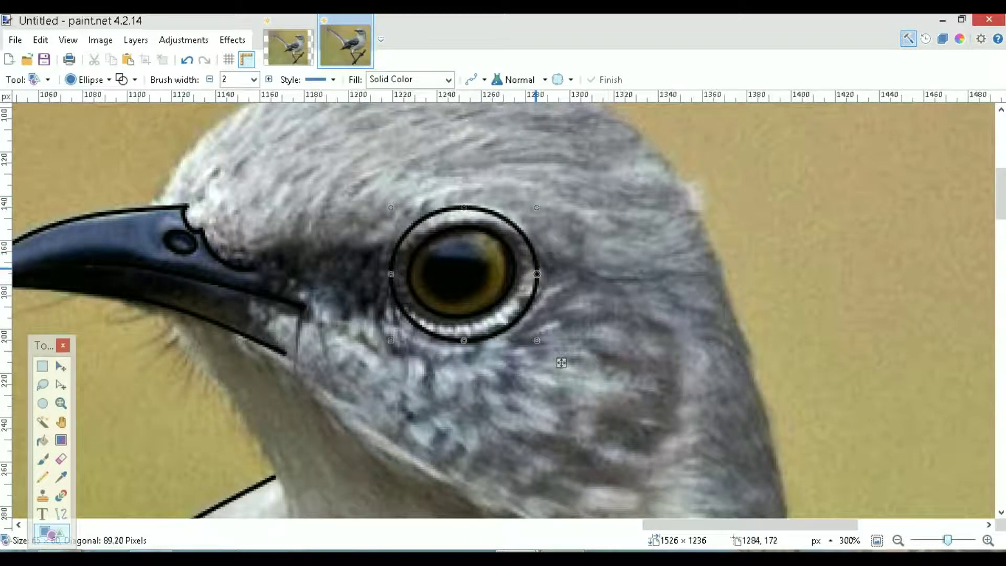
Set the eye-ring ellipse's brush width to 1 and refit it to about 68 × 61 pixels around the white ring
click(254, 79)
key(Up)
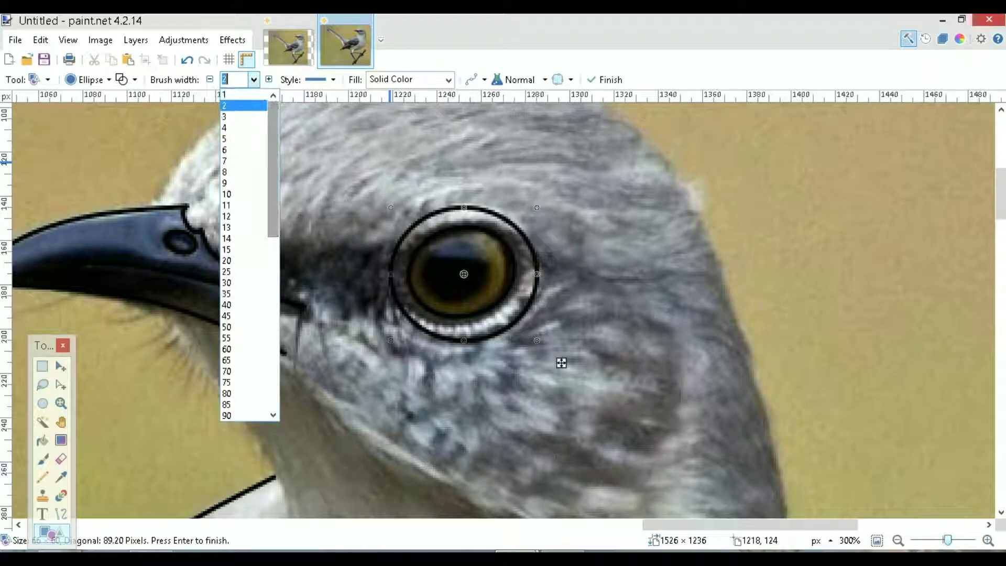
key(Return)
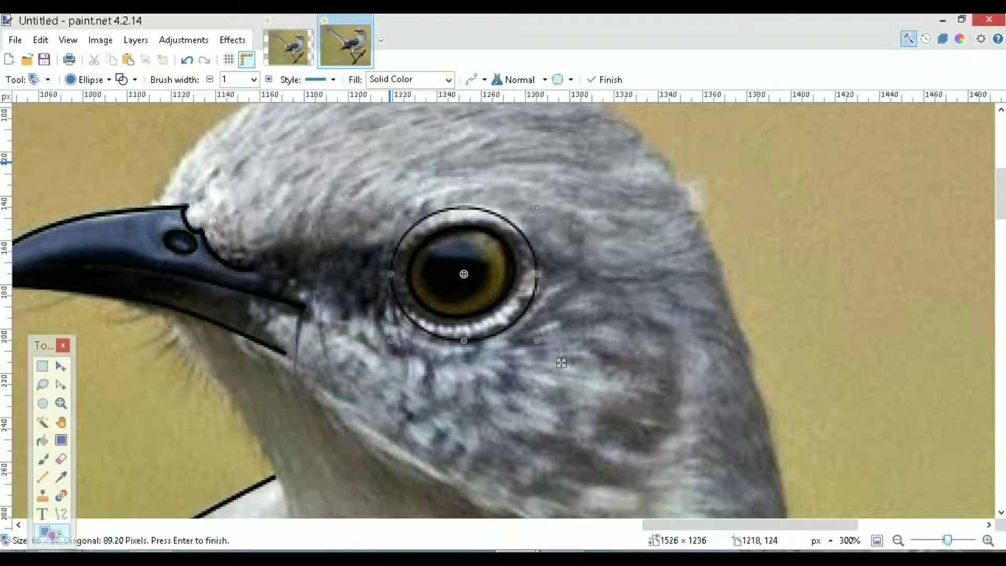
drag(390, 274, 388, 274)
drag(462, 346, 462, 350)
drag(537, 275, 540, 275)
key(Return)
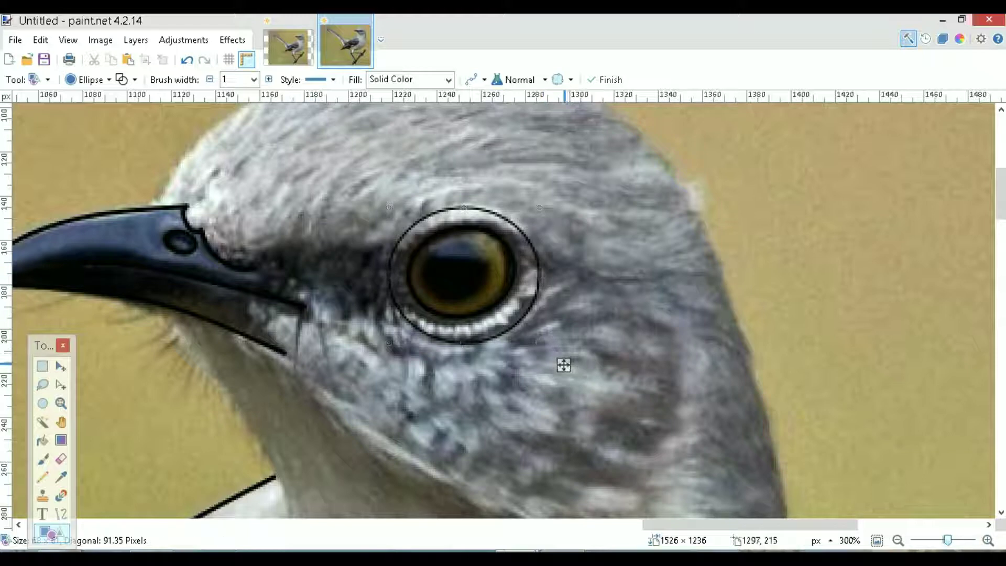
key(ctrl+z)
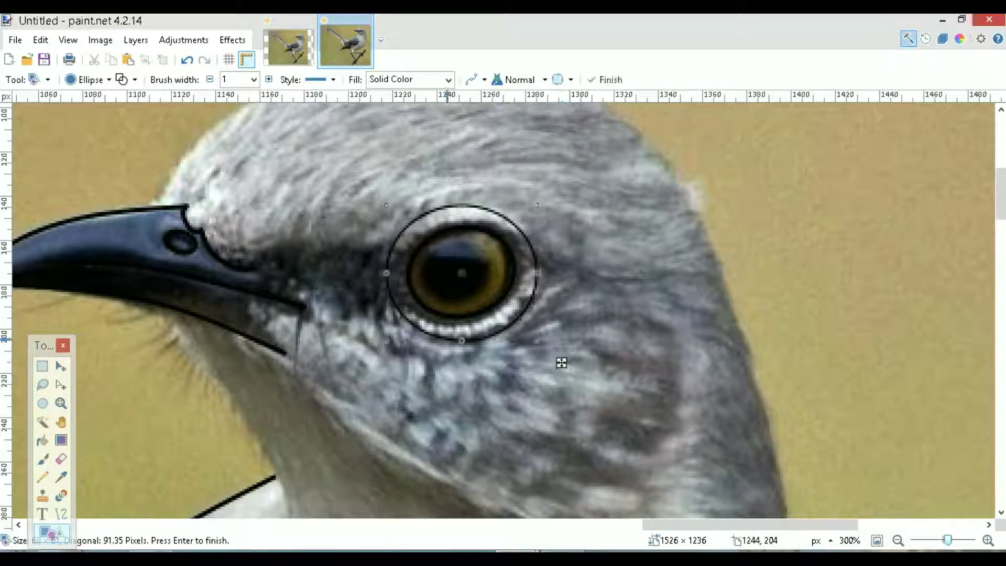
key(Return)
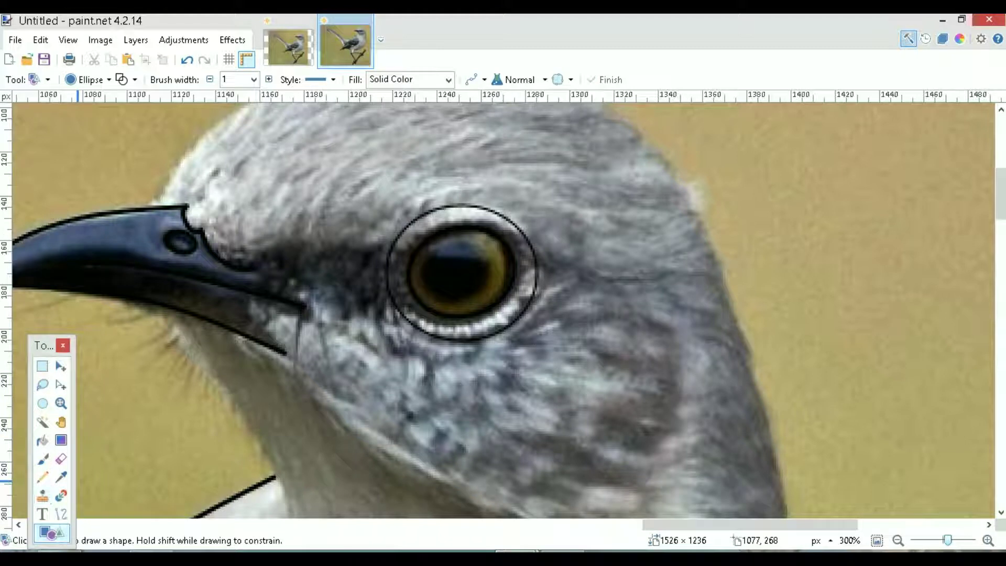
Outline the bird's pupil inside the iris with an ellipse at brush width 1
drag(431, 253, 513, 319)
drag(457, 297, 458, 301)
drag(425, 244, 424, 243)
key(Return)
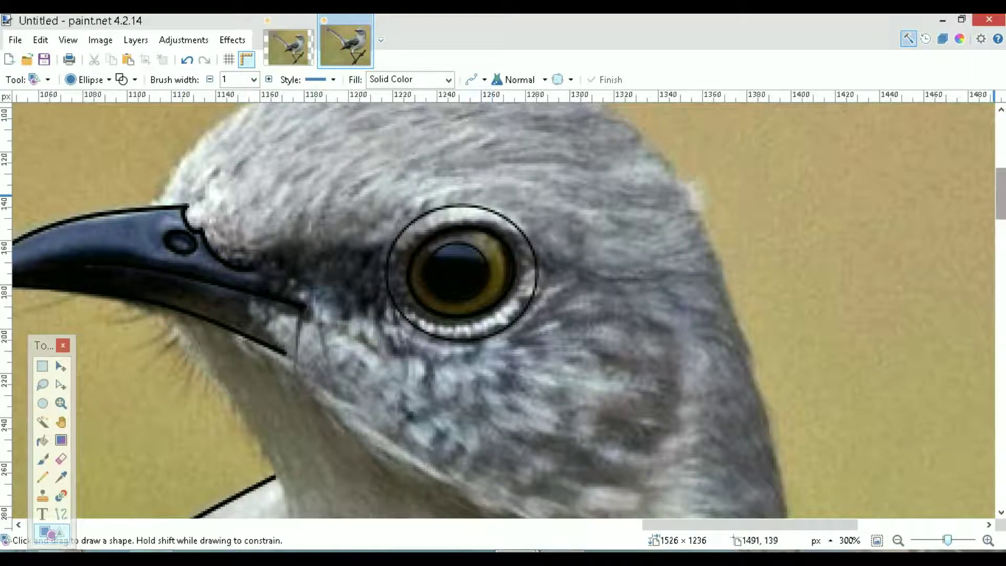
scroll(554, 180, down, 3)
click(253, 79)
click(230, 99)
drag(243, 219, 409, 366)
click(187, 59)
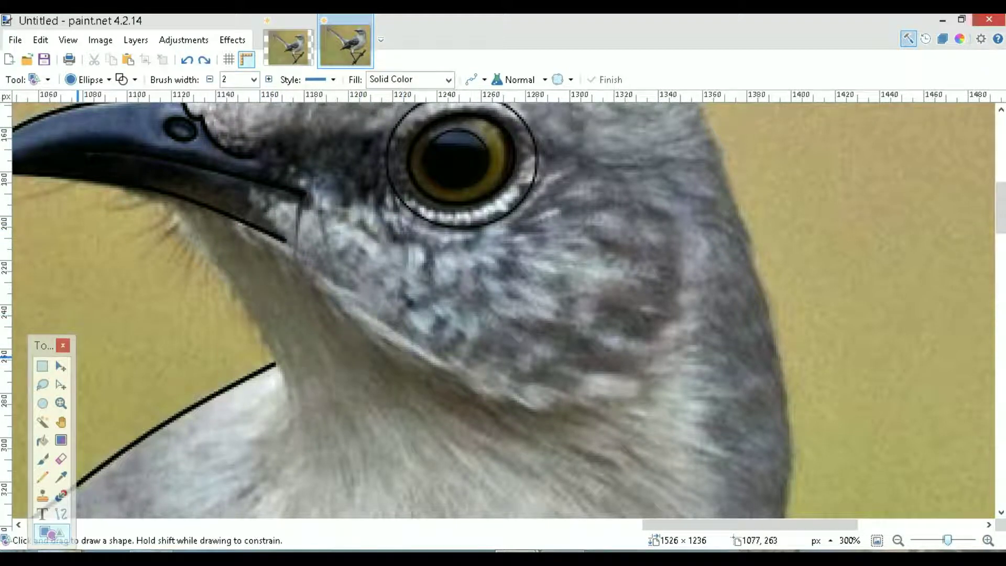
Trace the cheek's lower and rear edge from the beak corner with a curve about 284 pixels long at brush width 1
click(61, 514)
drag(260, 233, 670, 229)
drag(534, 229, 635, 376)
drag(395, 239, 466, 404)
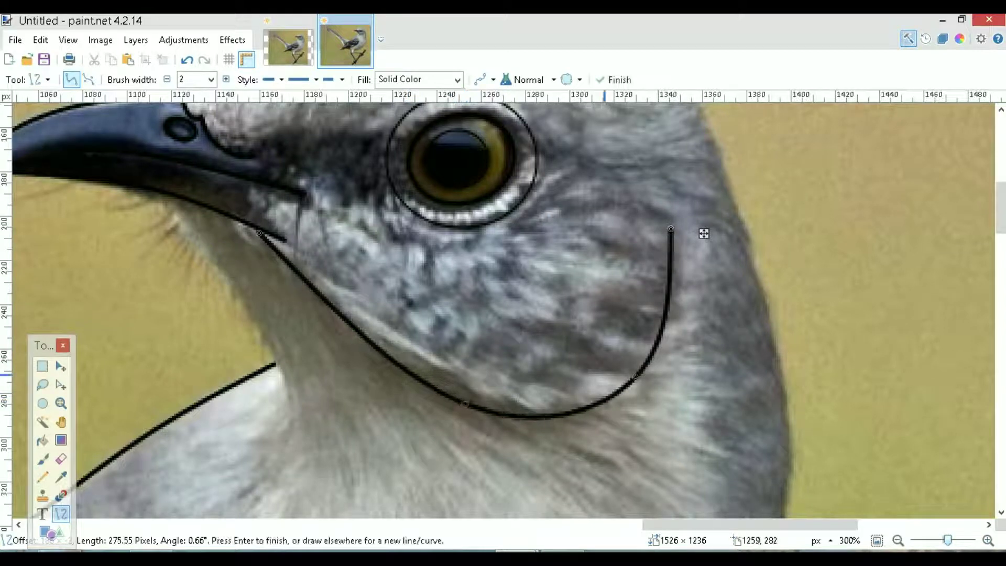
drag(635, 377, 653, 382)
drag(671, 229, 675, 231)
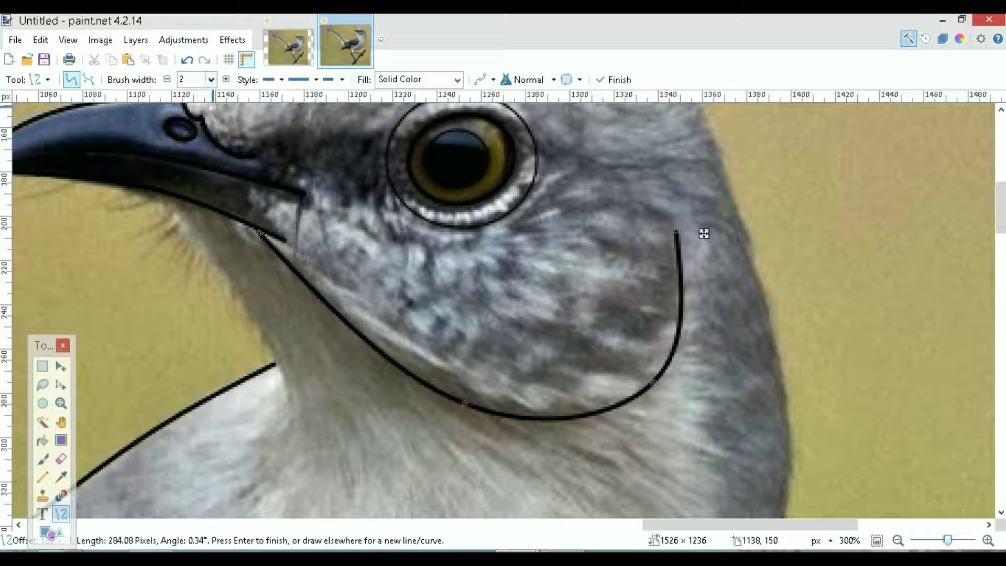
click(211, 80)
click(202, 93)
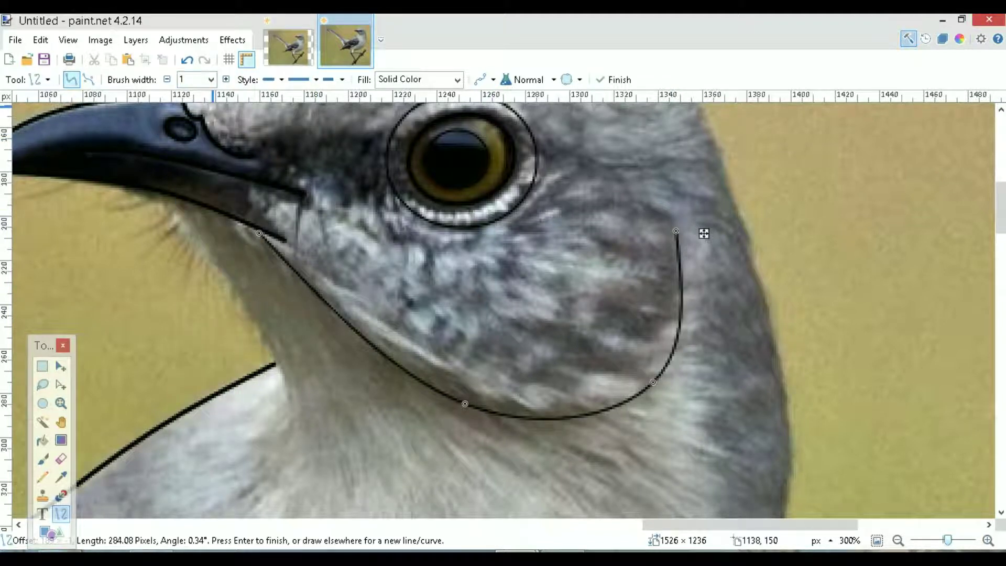
key(Return)
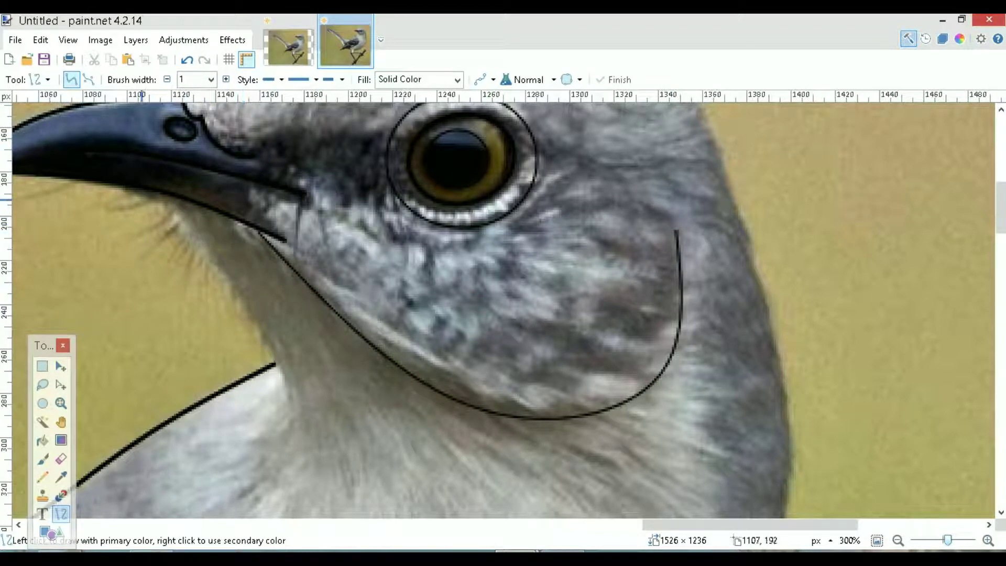
Trace the throat from the beak's underside to just past the back outline with a curve about 126 pixels long at brush width 2
drag(124, 185, 288, 398)
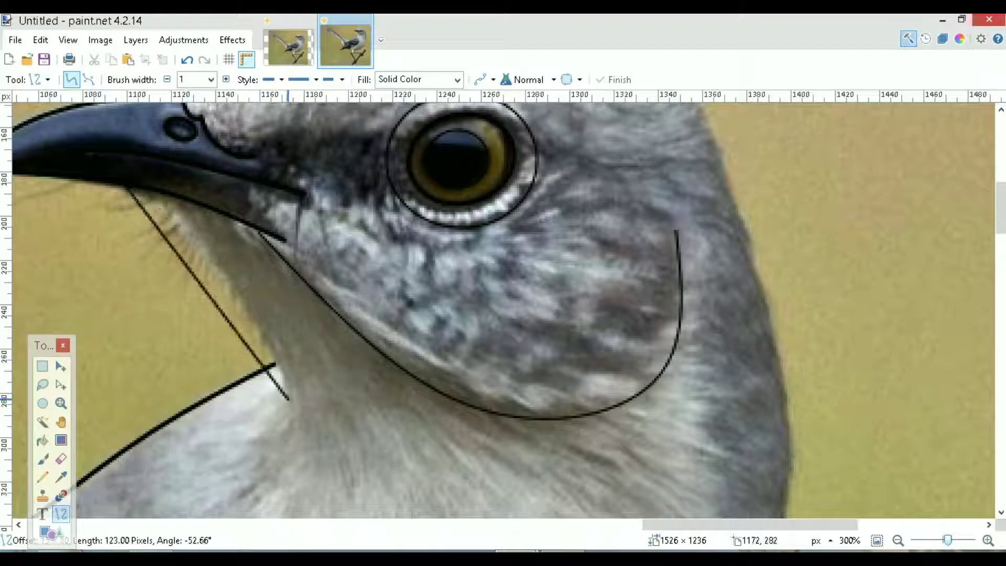
drag(233, 327, 259, 322)
drag(179, 256, 189, 236)
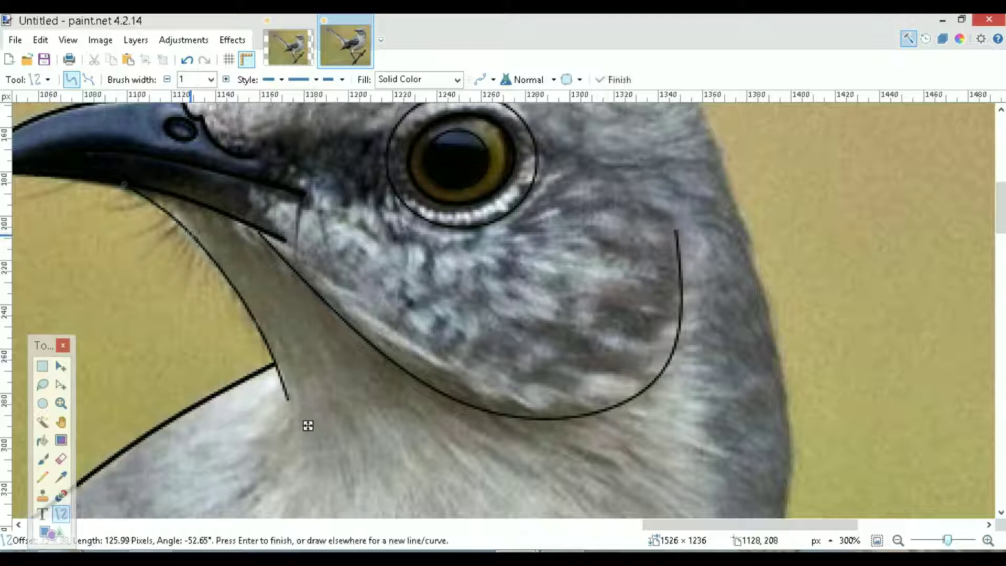
click(211, 79)
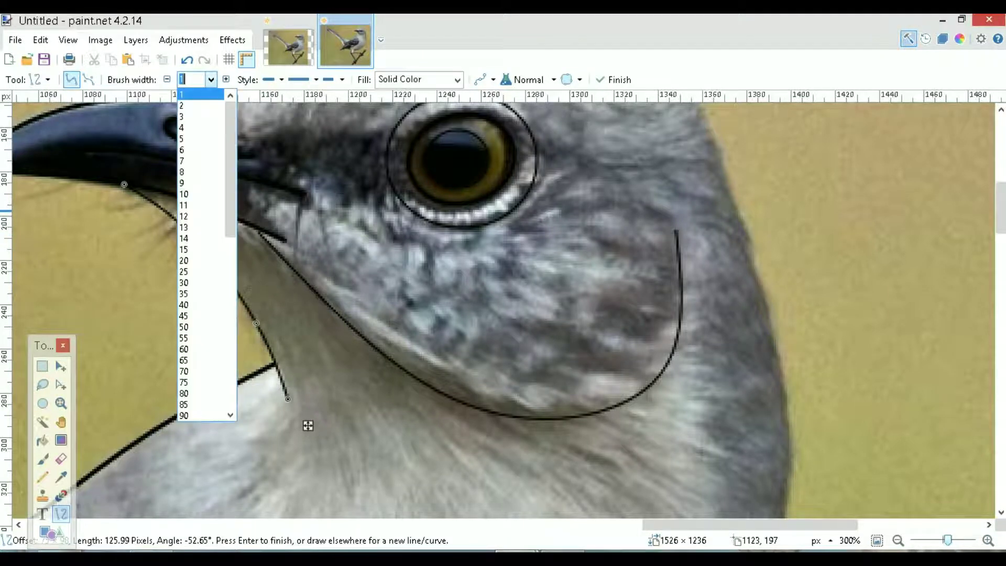
click(190, 110)
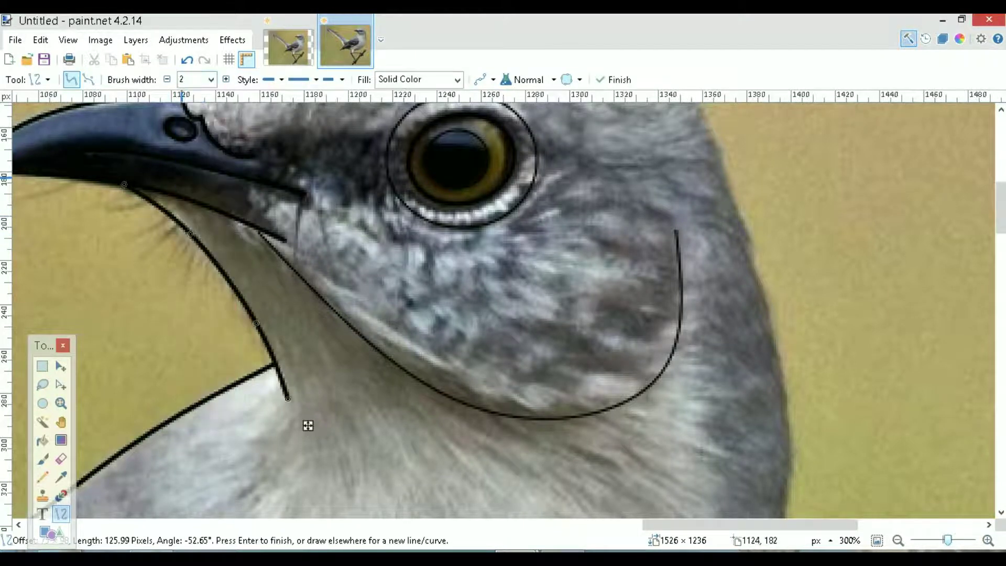
key(Return)
Trace the upper edge of the dark patch between beak base and eye ring with a curve about 69 pixels long at brush width 1
scroll(745, 321, up, 4)
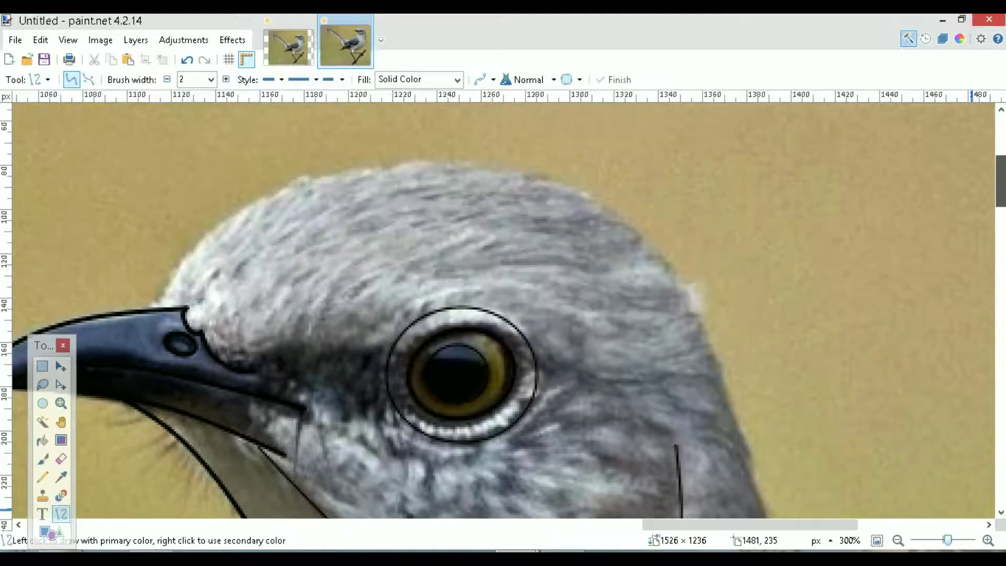
drag(248, 370, 387, 353)
drag(294, 365, 284, 343)
drag(342, 358, 349, 349)
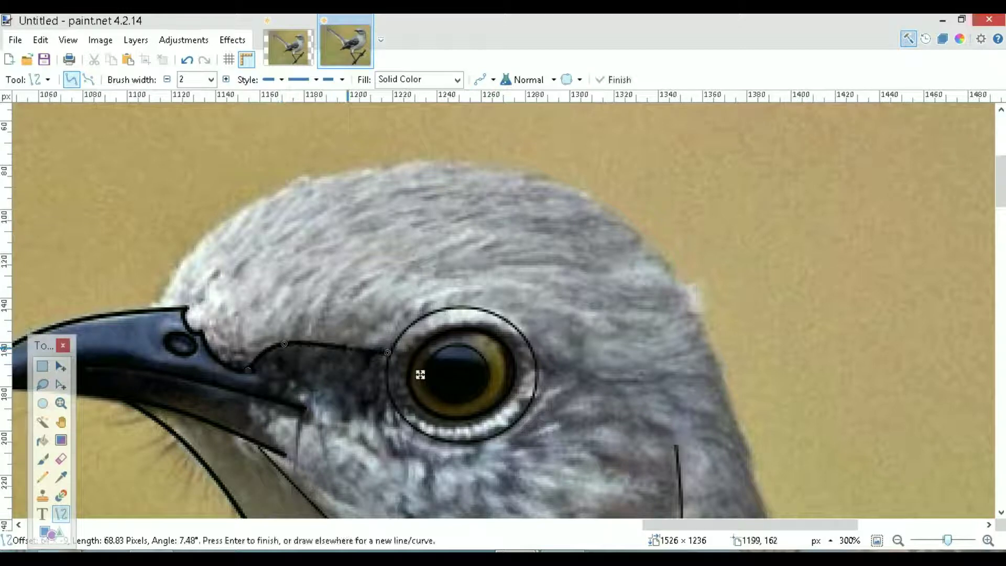
click(211, 79)
click(200, 97)
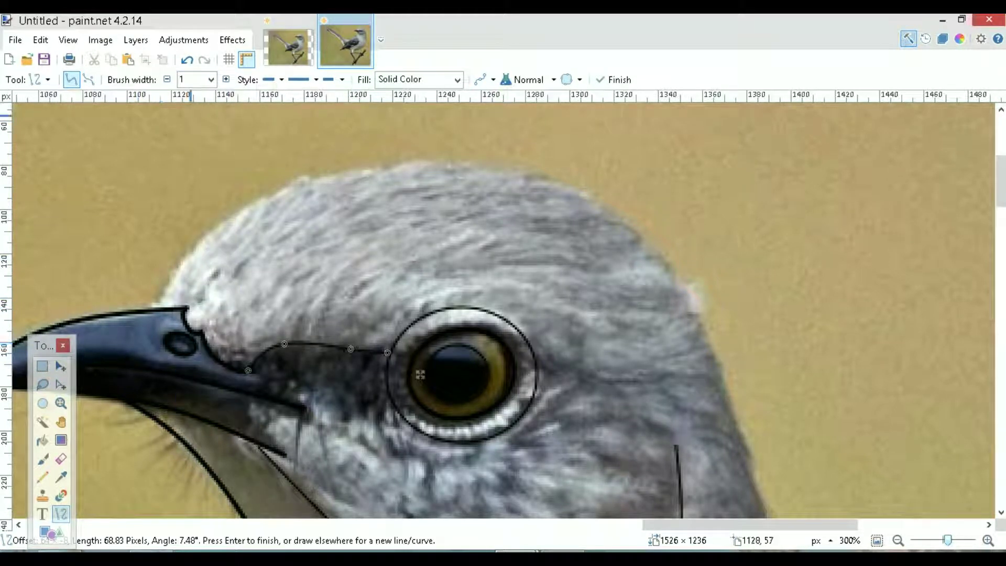
key(Return)
Trace the top of the head from the beak base to the rear crown with a curve about 272 pixels long at brush width 2
click(211, 79)
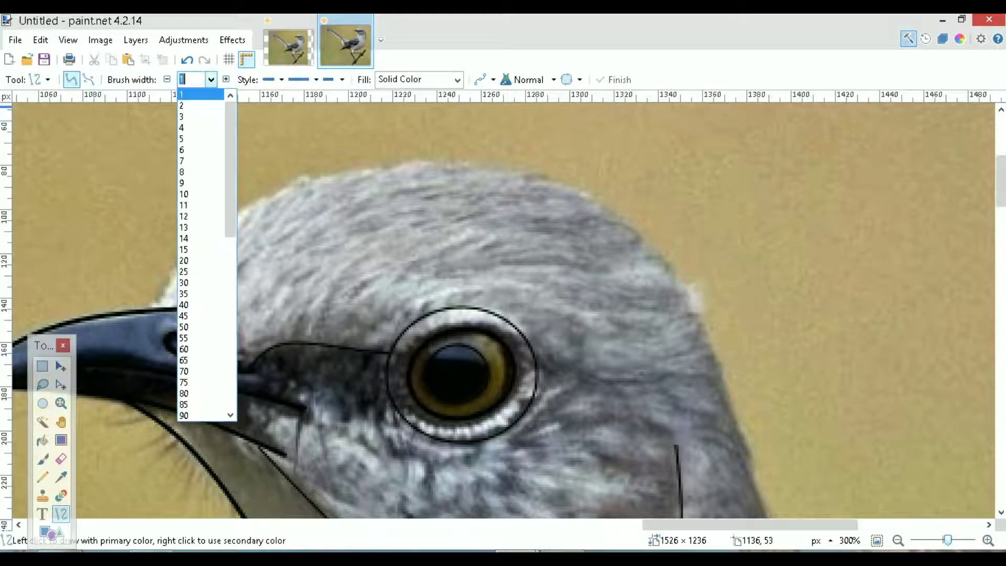
click(199, 107)
drag(152, 308, 666, 264)
drag(495, 278, 495, 174)
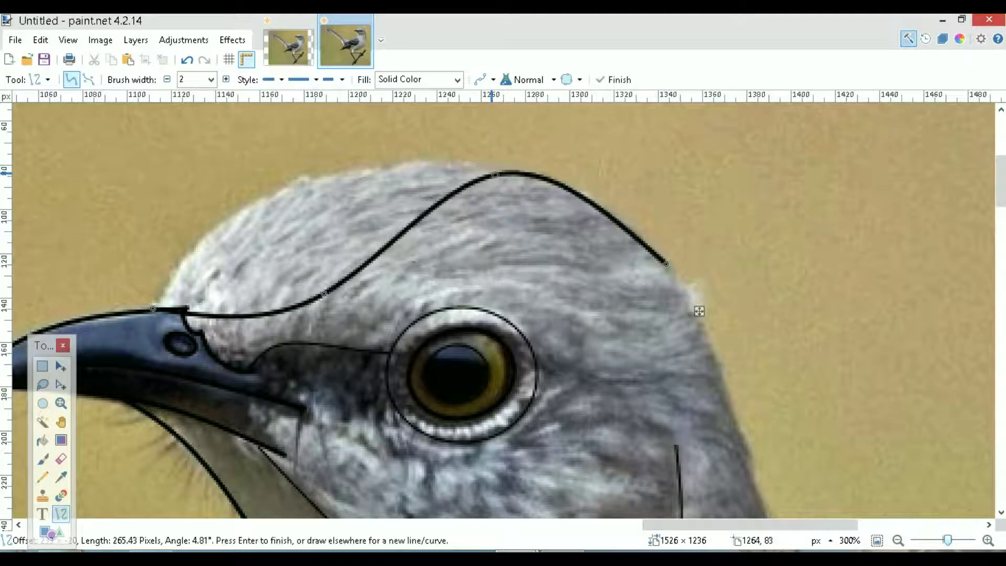
drag(324, 293, 281, 188)
drag(495, 175, 518, 168)
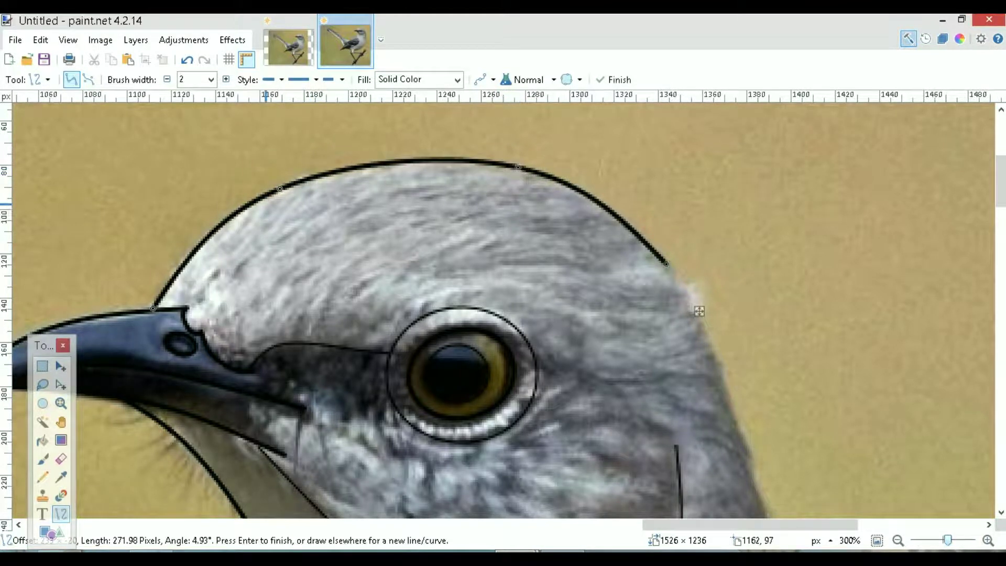
drag(280, 188, 289, 181)
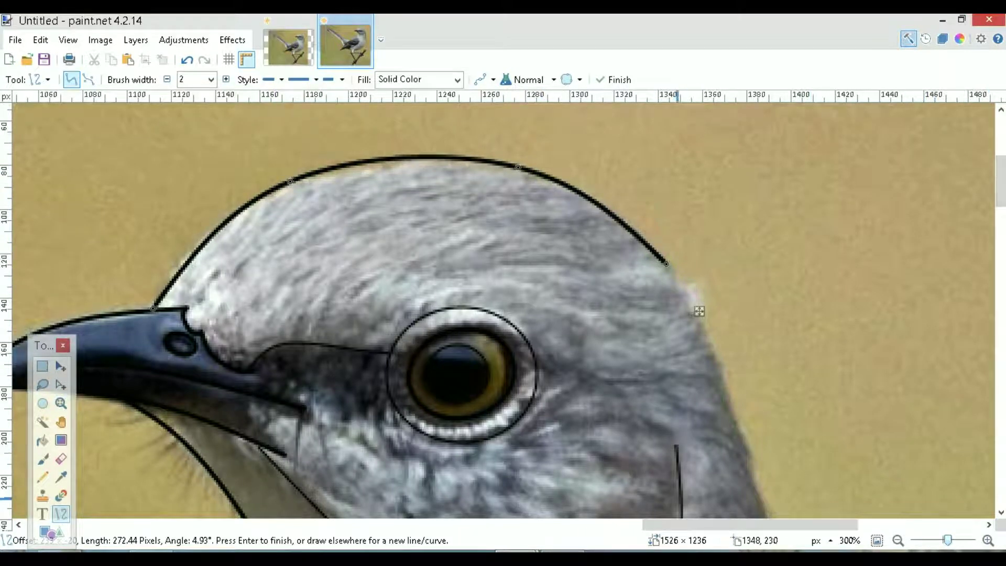
drag(681, 524, 725, 524)
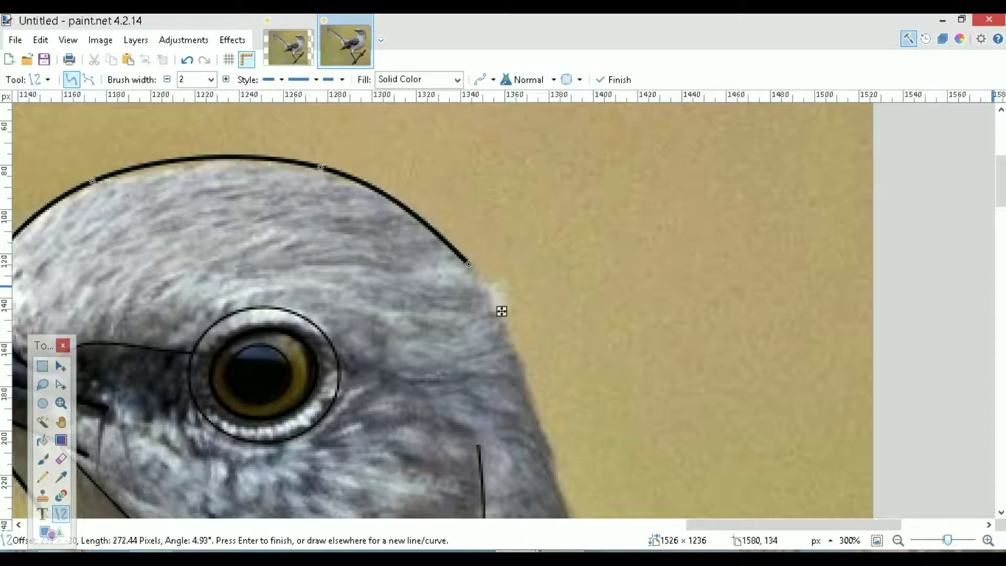
drag(502, 311, 501, 173)
key(Return)
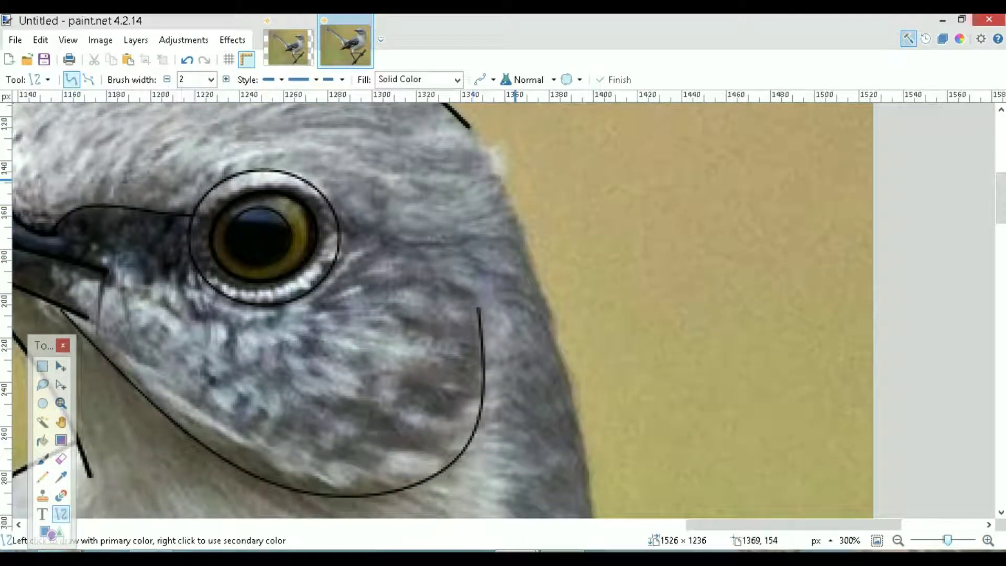
Continue the head outline from the rear crown down along the nape with a curve about 154 pixels long
drag(469, 126, 500, 169)
drag(572, 390, 578, 426)
drag(506, 224, 519, 217)
drag(468, 125, 471, 128)
drag(542, 325, 553, 325)
drag(579, 425, 580, 446)
drag(1001, 206, 1001, 237)
drag(591, 213, 590, 171)
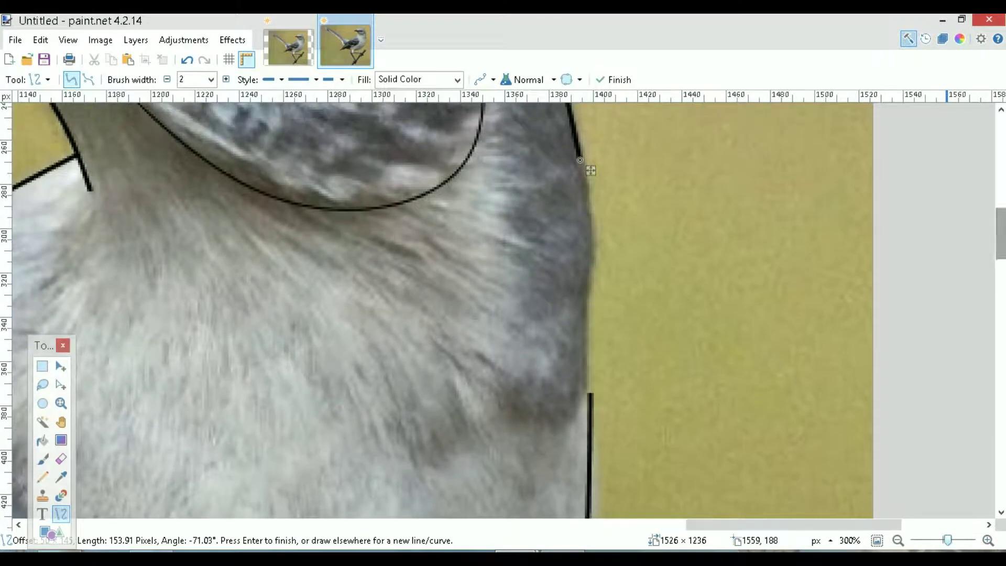
Extend the nape outline down to the breast line with a curve about 104 pixels long that follows the neck's bulge
drag(582, 402, 582, 161)
drag(582, 241, 594, 250)
drag(582, 321, 584, 318)
drag(581, 400, 587, 388)
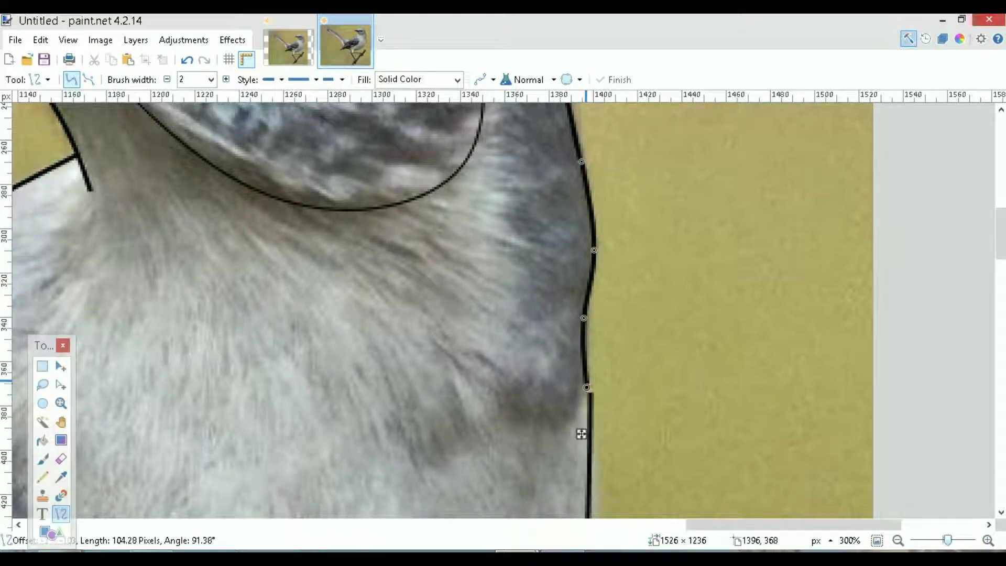
key(Return)
Trace the lower edge of the neck plumage with two joined curves, about 40 and 50 pixels long, ending at the nape outline
drag(427, 460, 497, 414)
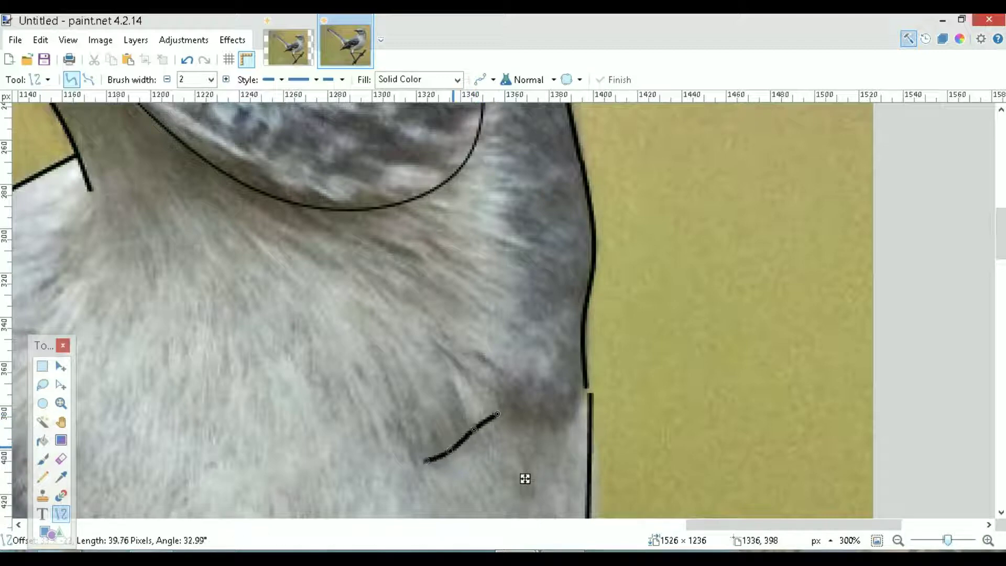
key(Return)
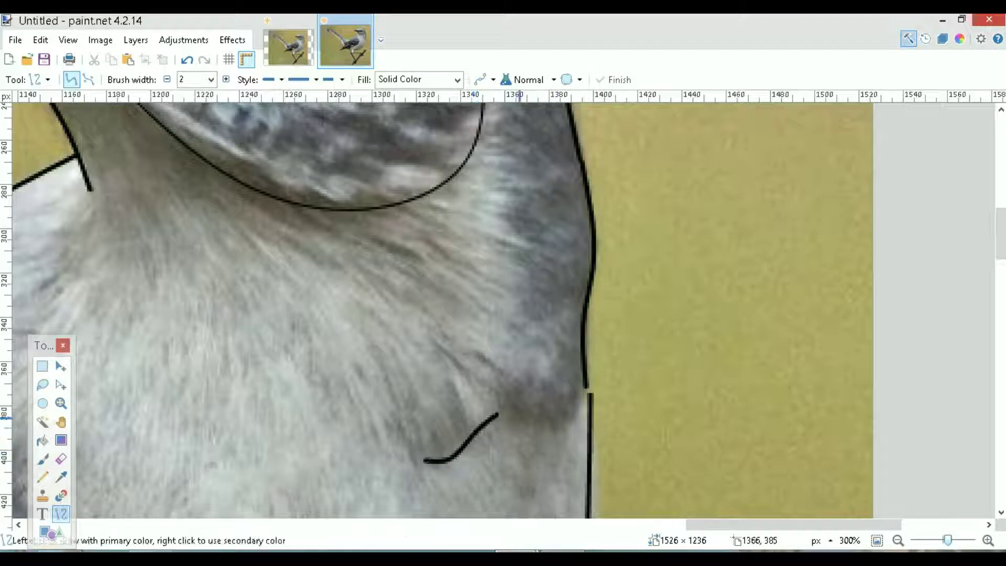
mouse_move(497, 413)
mouse_down()
mouse_move(588, 389)
mouse_move(559, 423)
mouse_up()
drag(527, 406, 524, 423)
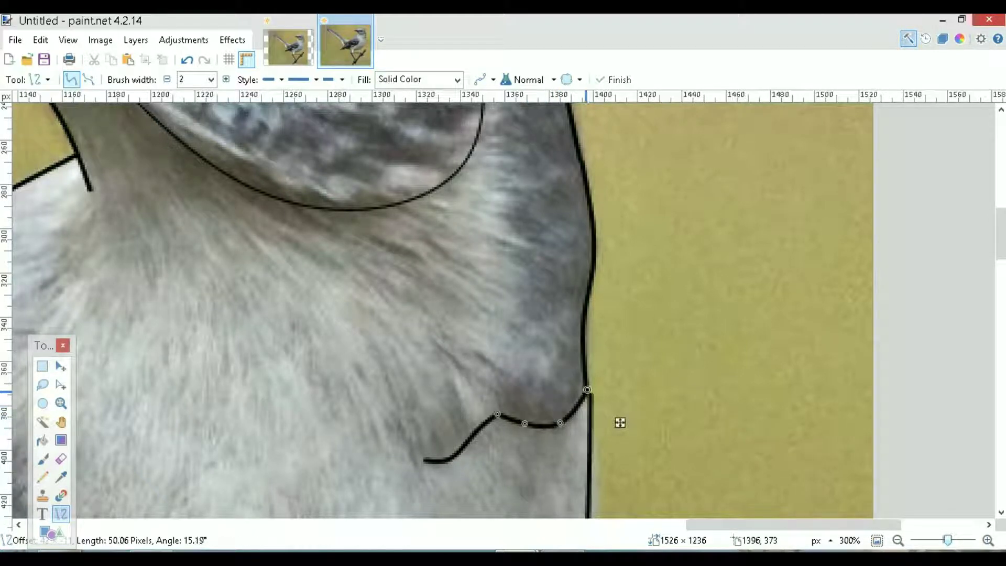
key(Return)
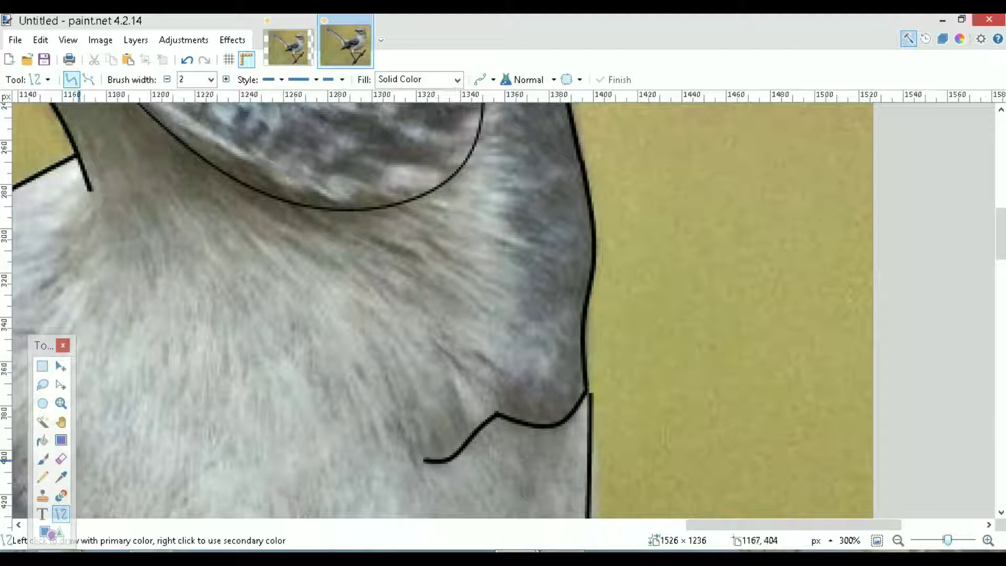
Erase the upper tip of the breast line and bridge it to the nape outline with a short line
click(61, 459)
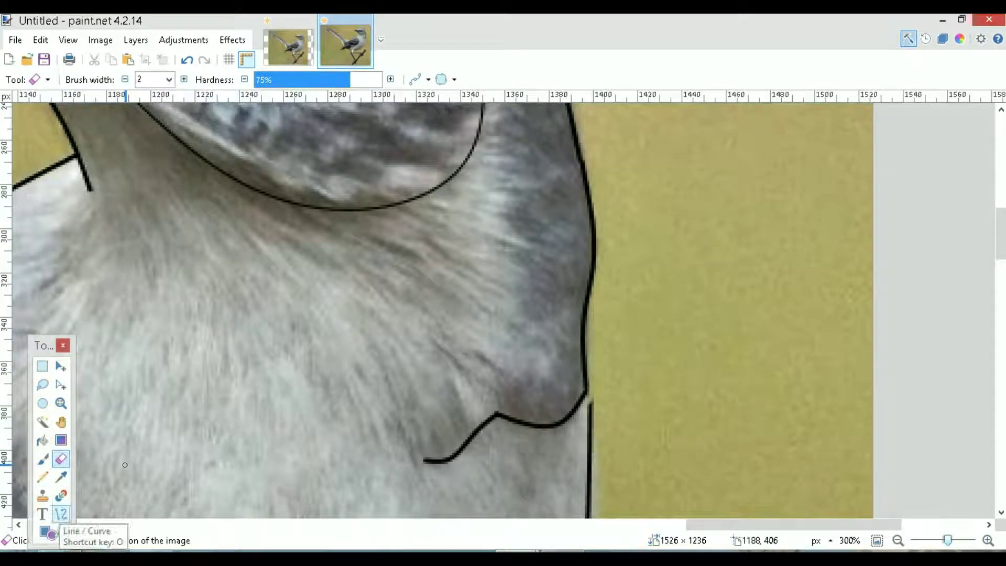
click(60, 514)
drag(586, 388, 591, 417)
key(Return)
Display the Layers window, hide the Background layer to check the traced lines of the whole bird, and show it again
drag(826, 524, 762, 525)
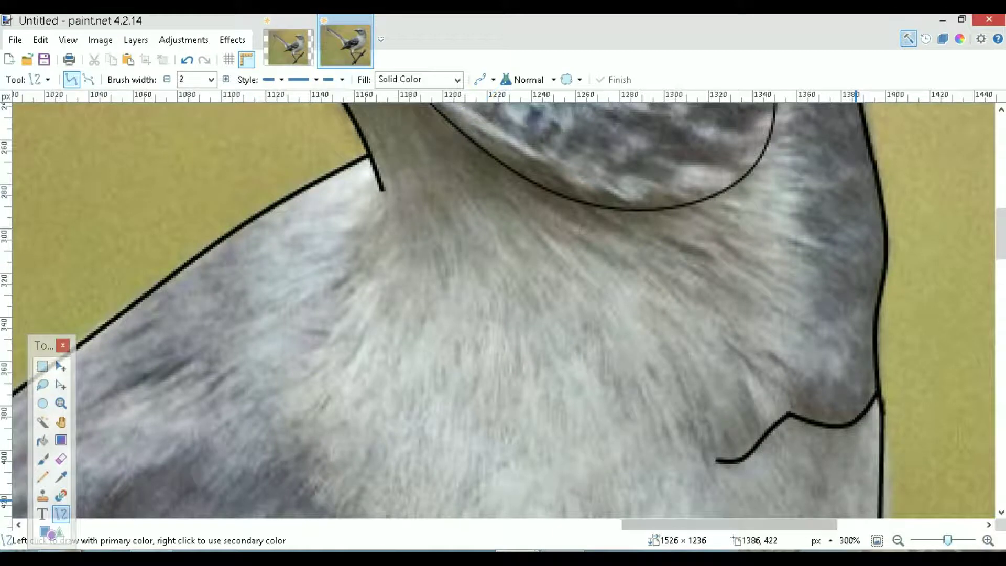
click(898, 540)
click(897, 540)
click(898, 540)
key(ctrl+minus)
key(ctrl+minus)
key(ctrl+minus)
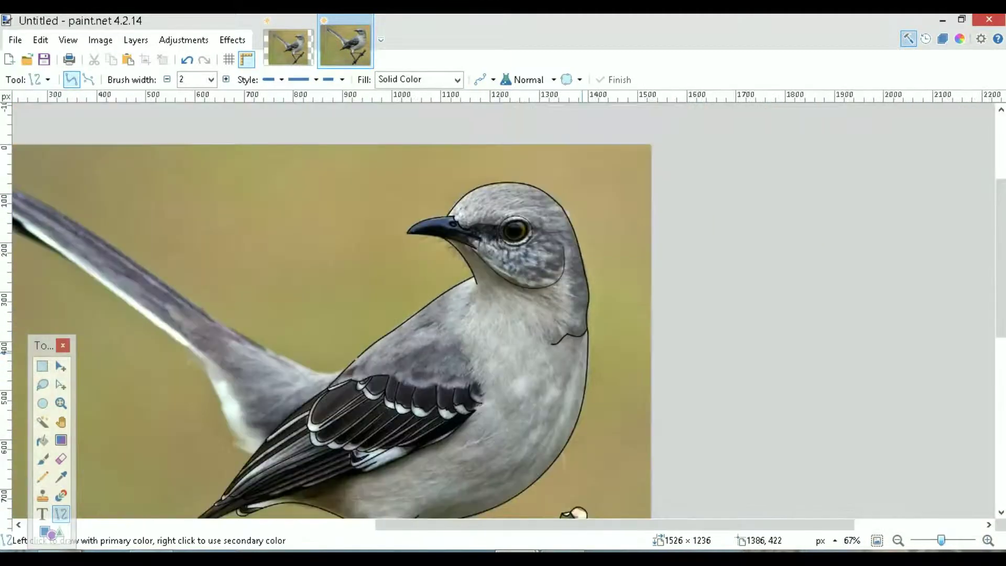
scroll(503, 315, down, 2)
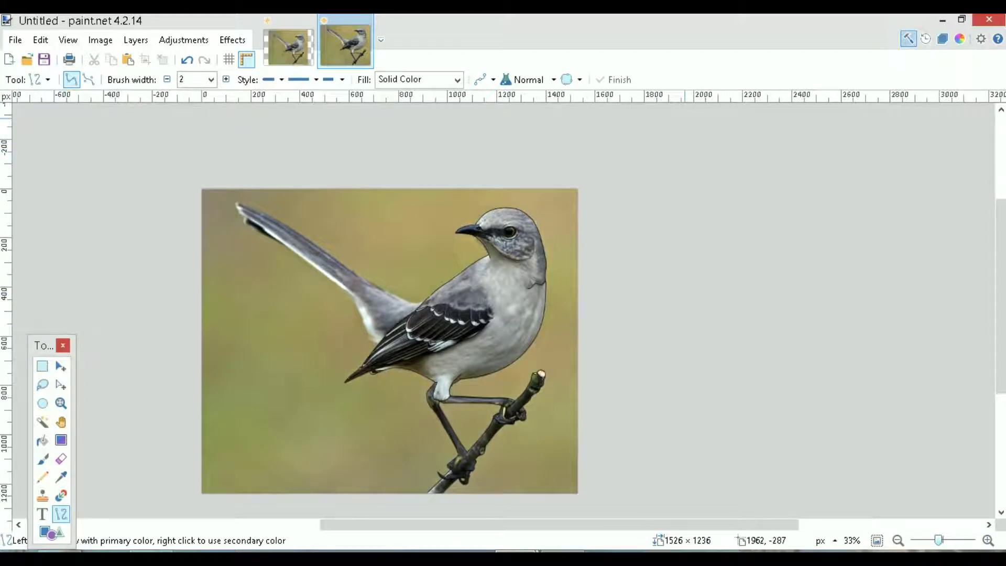
click(943, 39)
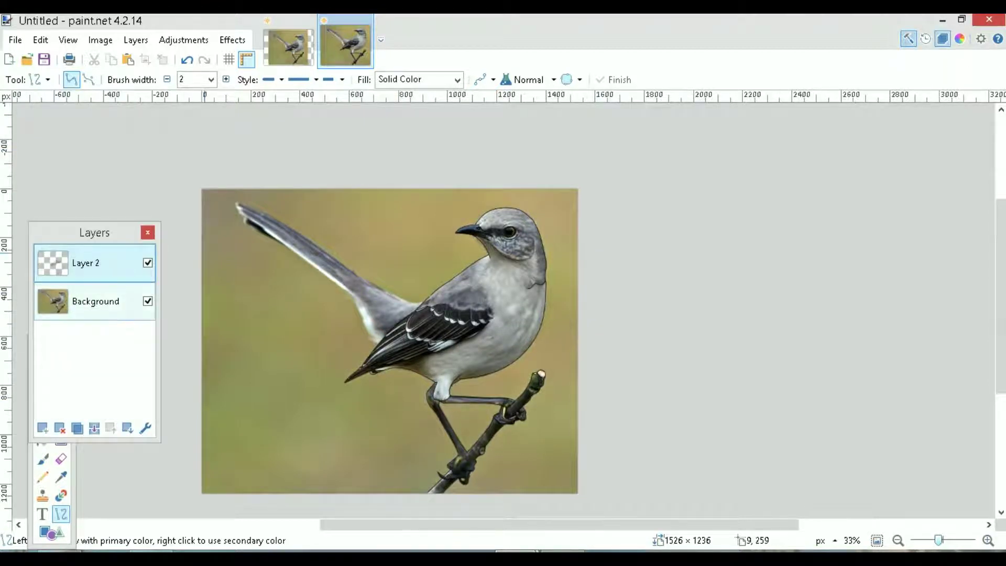
click(147, 300)
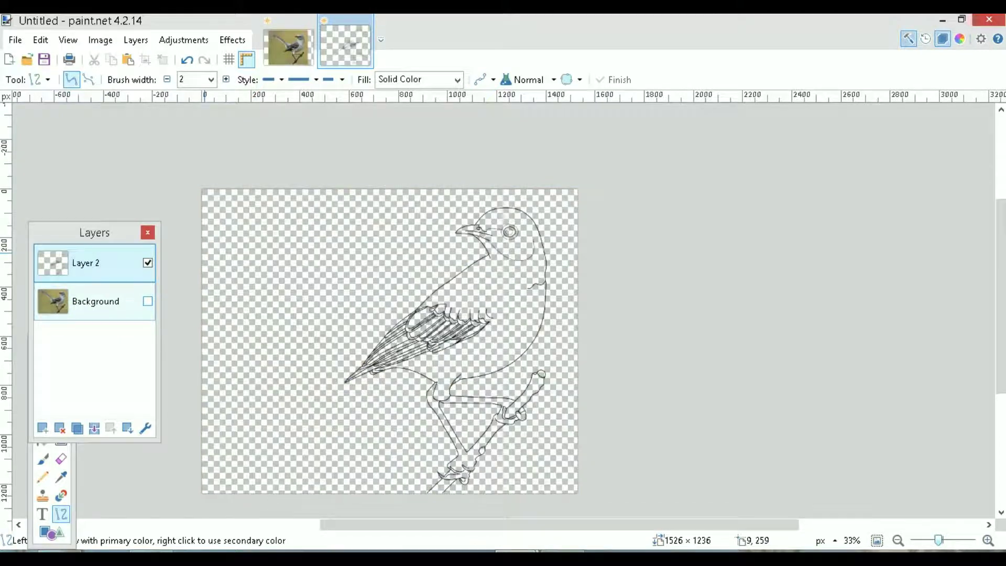
click(148, 300)
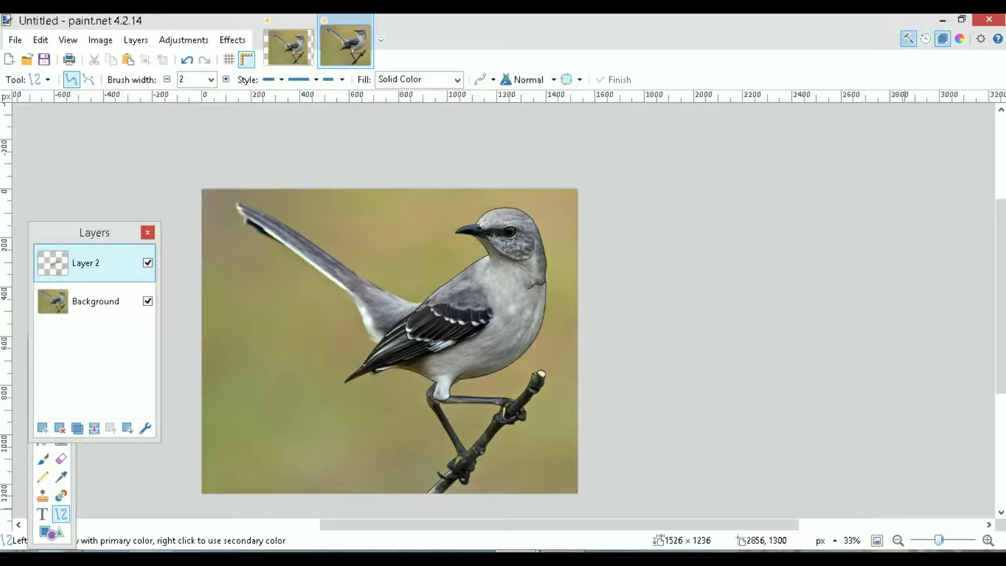
Close the small gap in the back outline above the wing with a short black line
drag(938, 540, 941, 540)
drag(543, 524, 435, 524)
scroll(502, 309, up, 3)
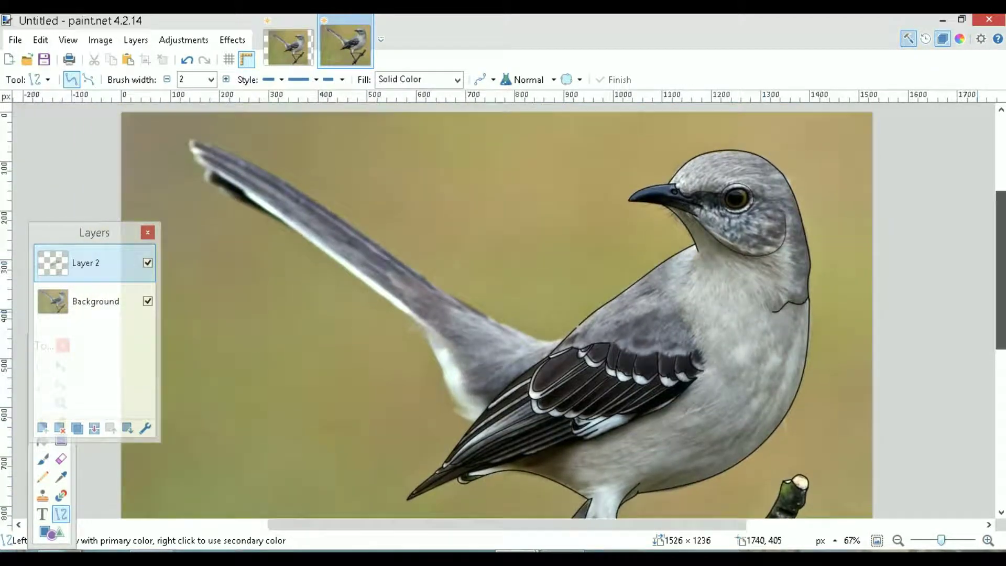
key(ctrl+plus)
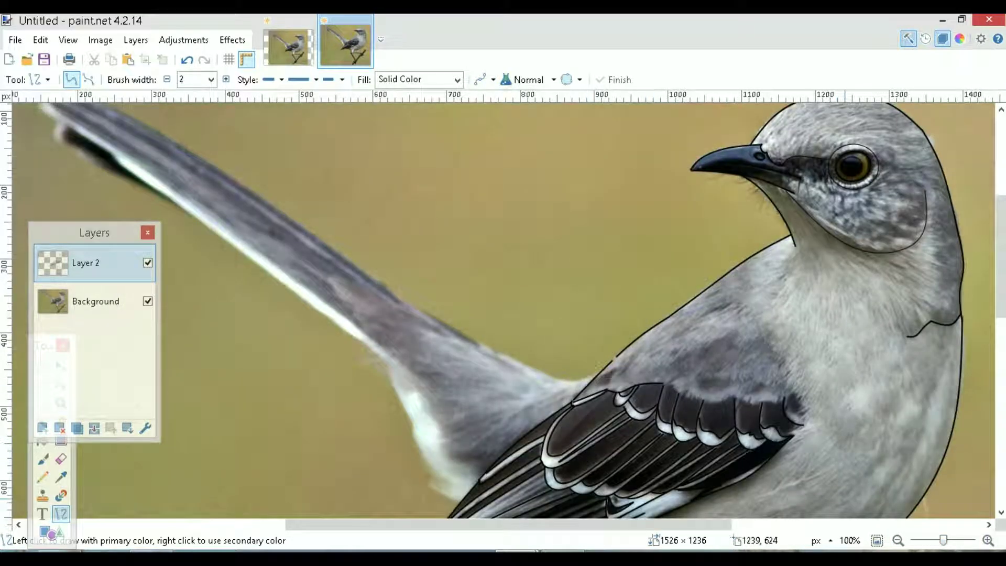
key(ctrl+plus)
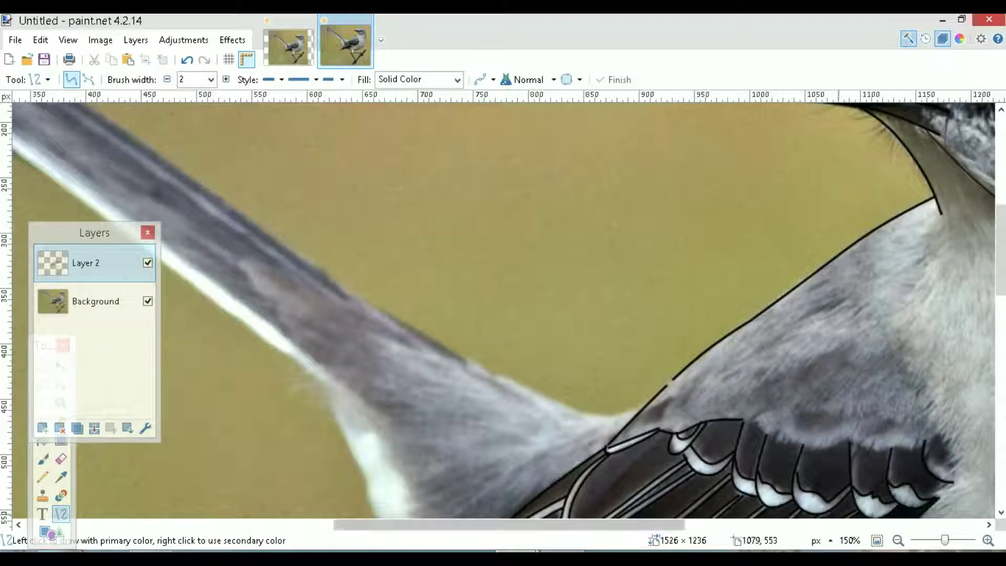
key(ctrl+plus)
key(ctrl+plus)
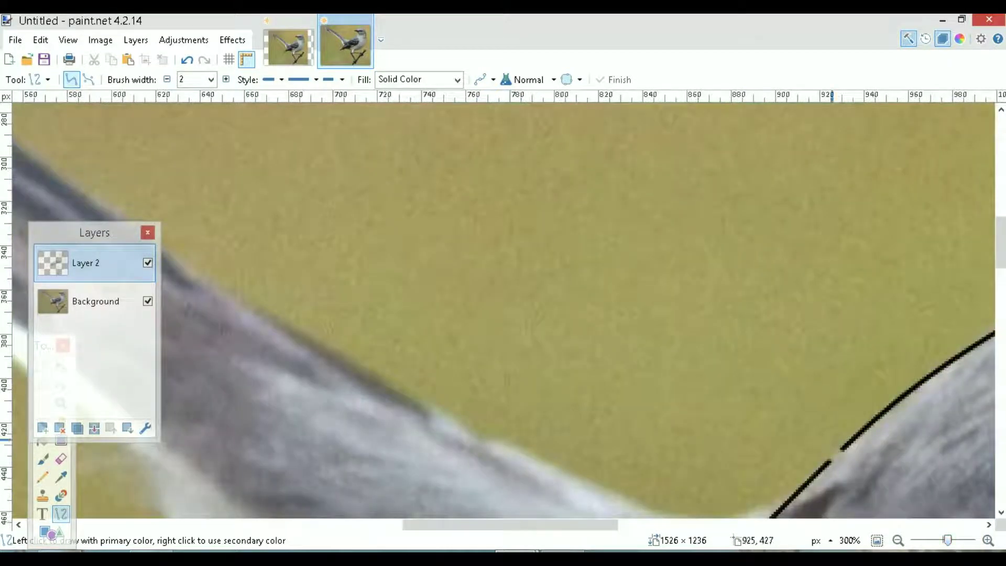
drag(845, 448, 831, 461)
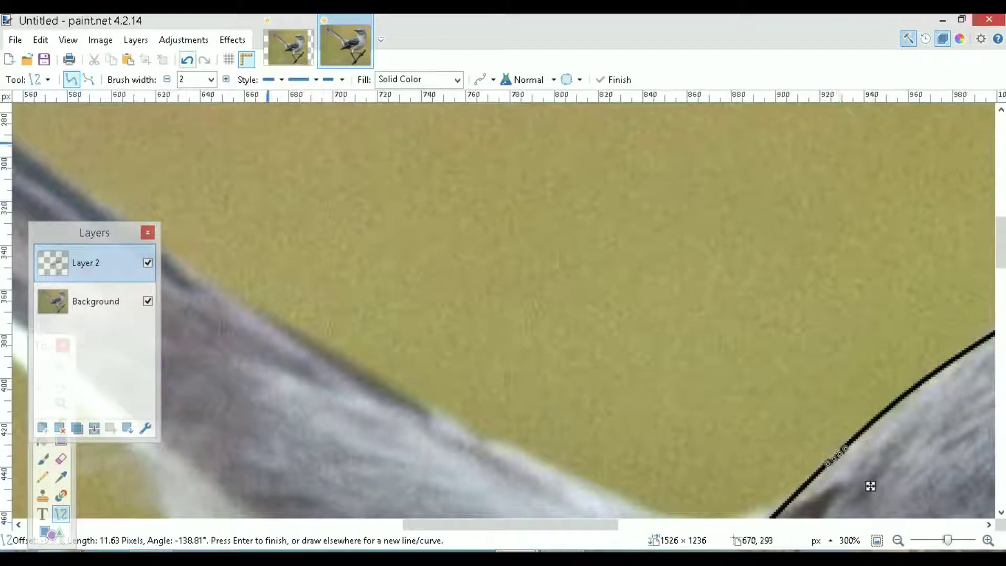
key(ctrl+z)
drag(826, 467, 852, 440)
key(Return)
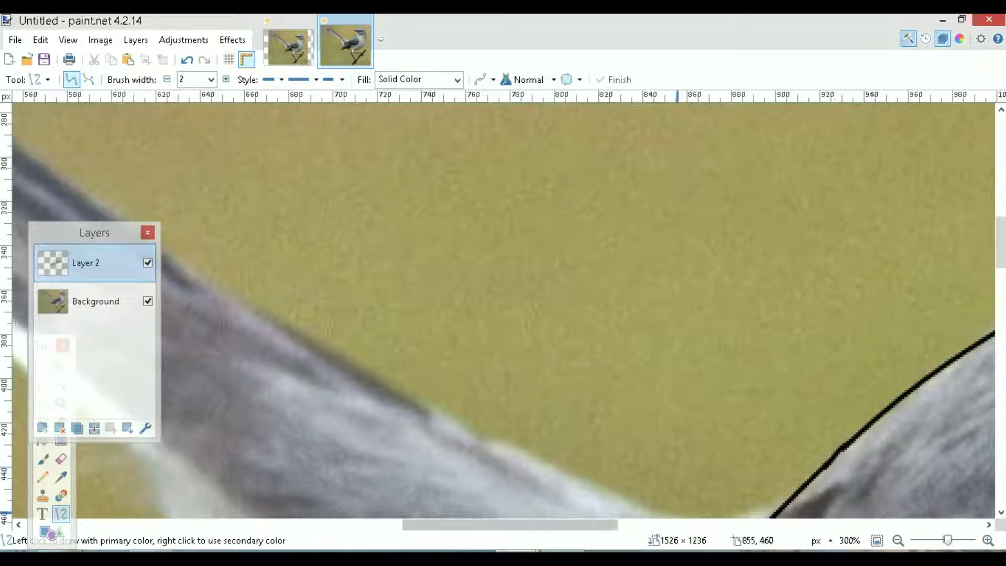
Trace the upper edge of the tail base from the back outline with a dipping curve about 179 pixels long
scroll(994, 182, down, 2)
scroll(994, 180, down, 1)
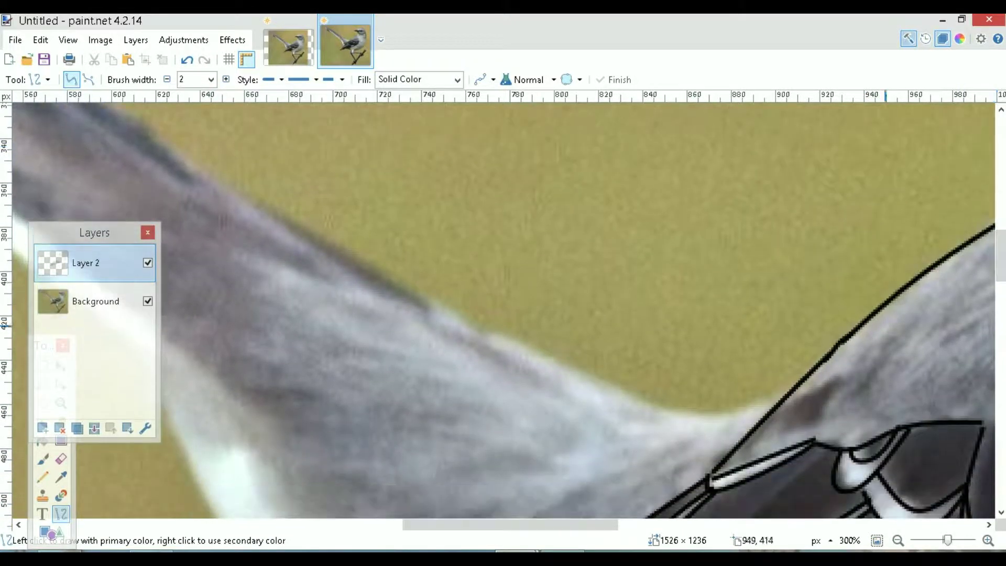
drag(793, 388, 428, 302)
drag(673, 359, 682, 411)
drag(551, 331, 537, 346)
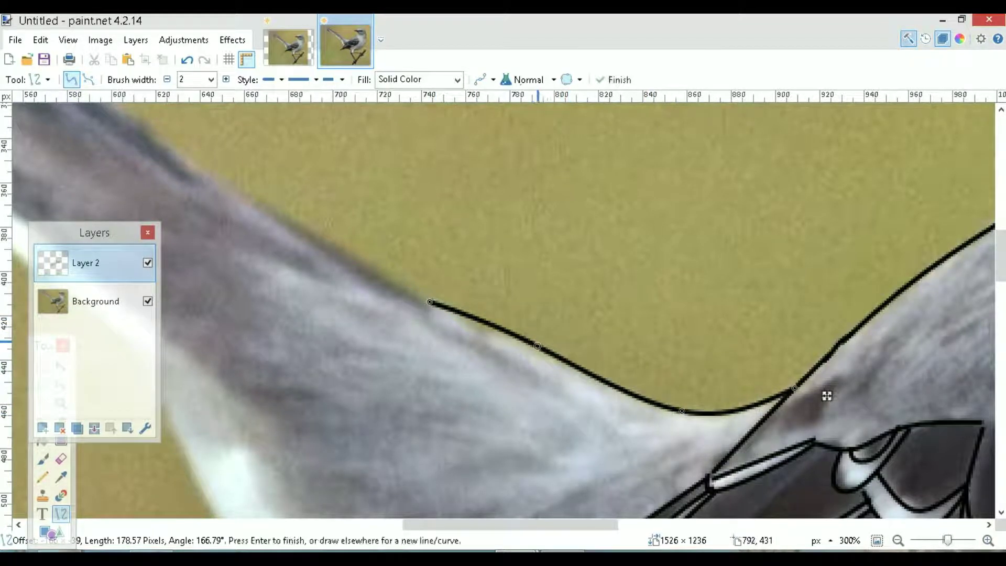
Extend the tail's upper outline from the base curve with a line about 103 pixels long, fitted to the plumage edge
drag(490, 524, 466, 525)
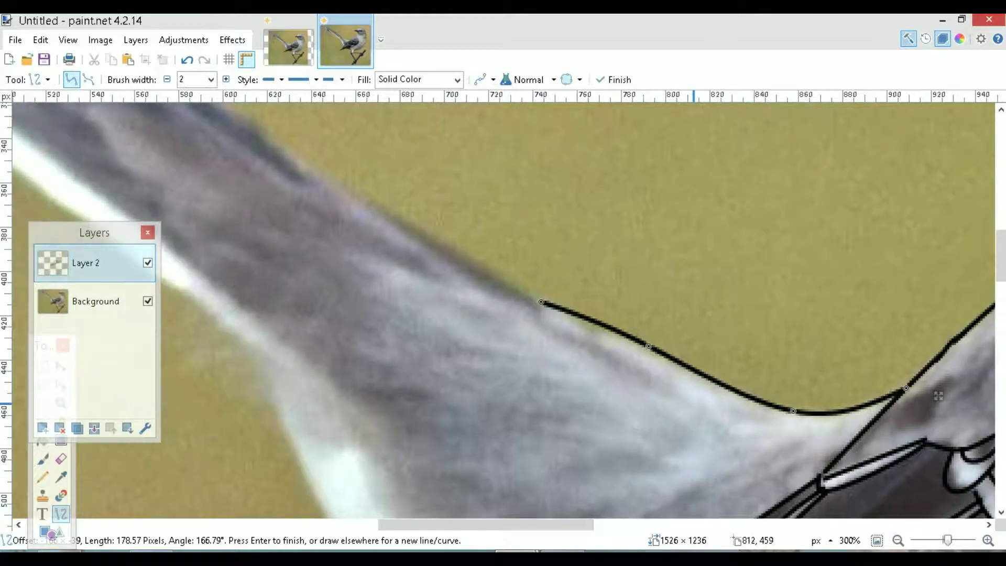
drag(357, 194, 543, 302)
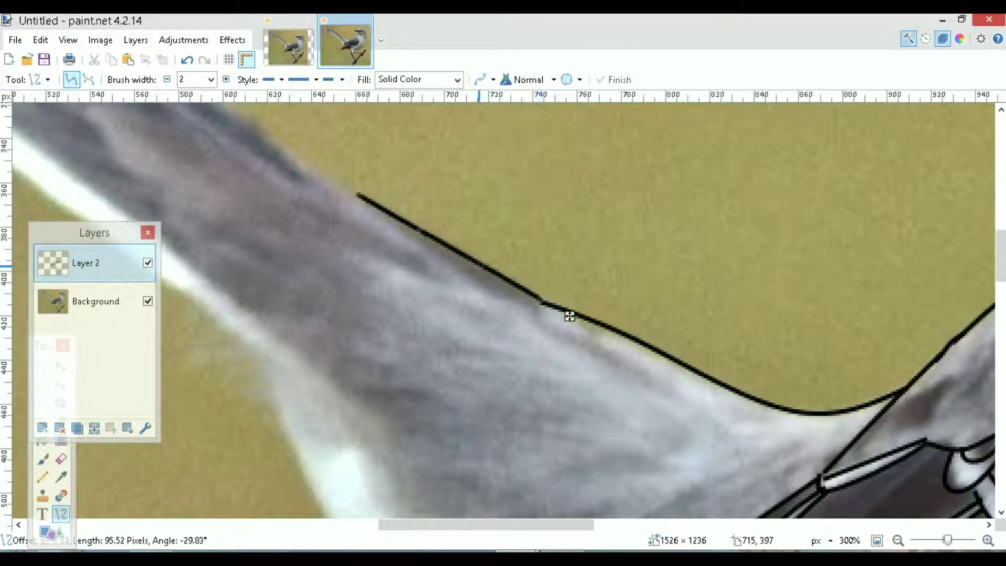
drag(359, 197, 344, 193)
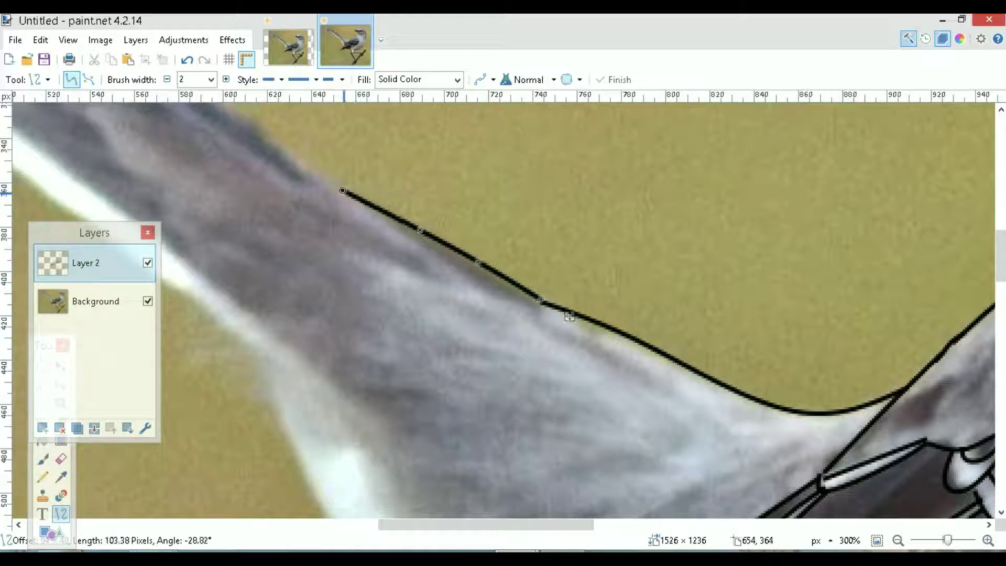
drag(420, 230, 419, 233)
drag(478, 262, 475, 265)
drag(541, 299, 541, 302)
key(Return)
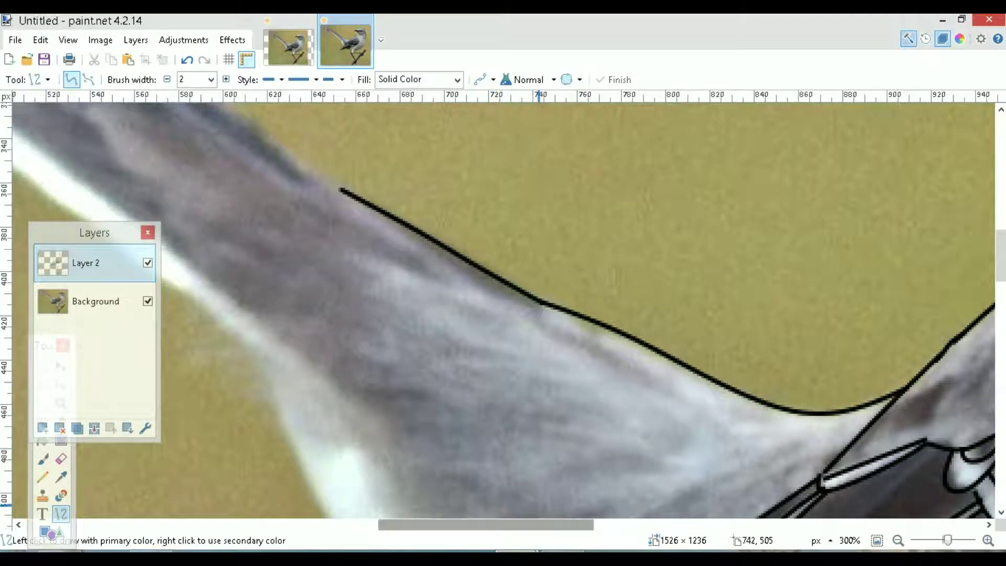
Continue the tail's upper outline toward the tip with two joined curves, about 192 and 181 pixels long
scroll(540, 508, left, 3)
scroll(932, 286, up, 4)
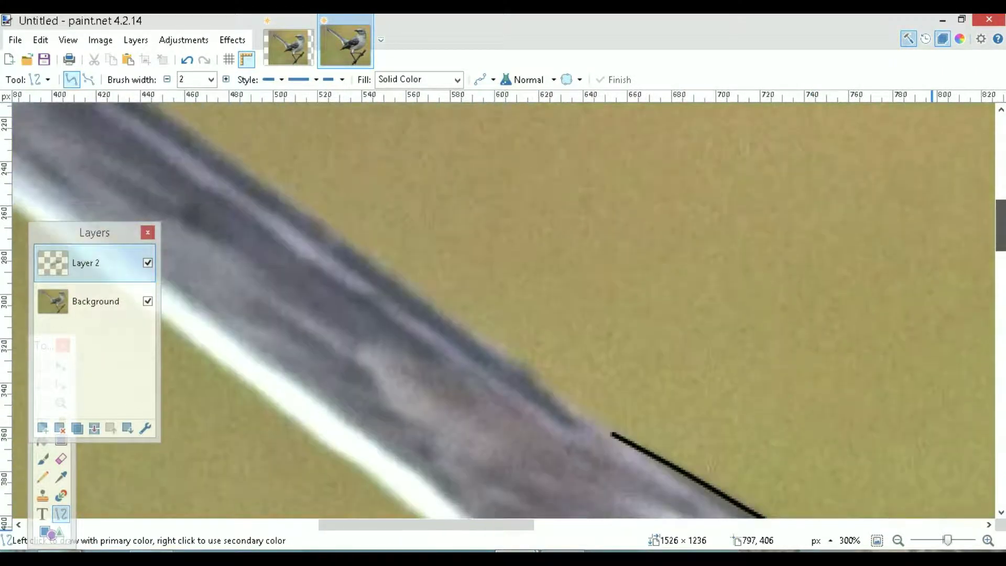
mouse_move(614, 434)
mouse_down()
mouse_move(456, 337)
mouse_move(268, 190)
mouse_up()
drag(497, 352, 511, 367)
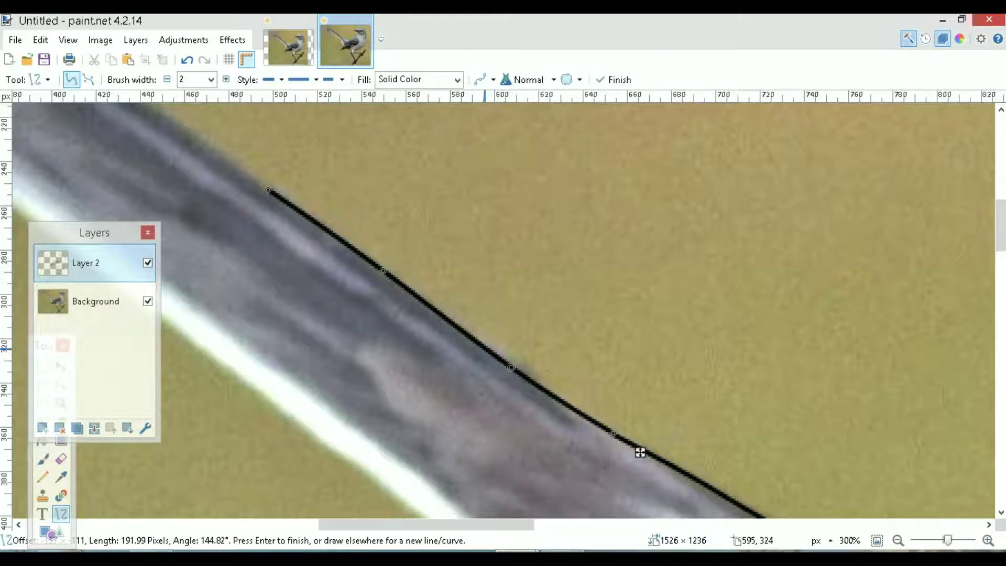
drag(640, 451, 919, 452)
scroll(513, 477, up, 5)
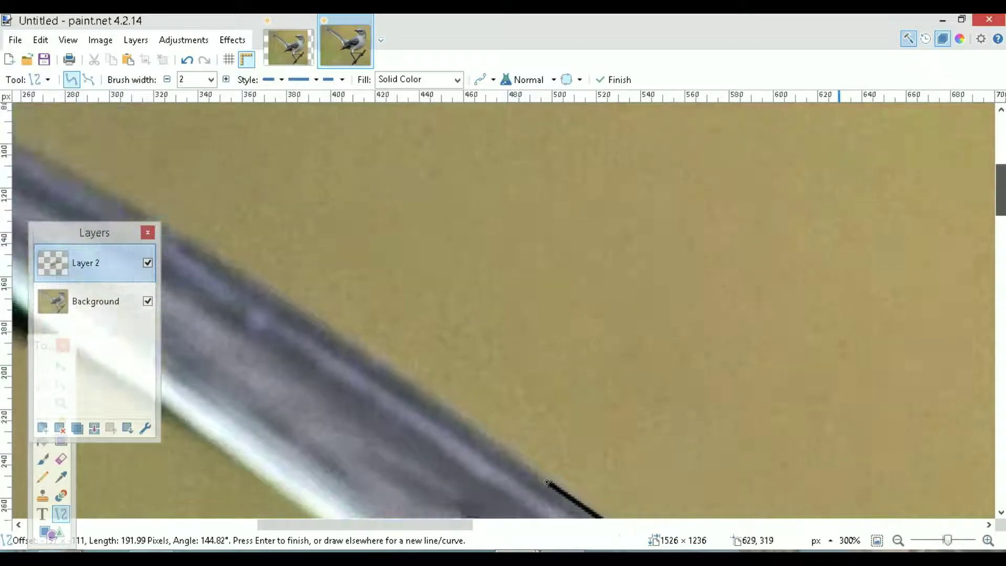
scroll(511, 476, left, 3)
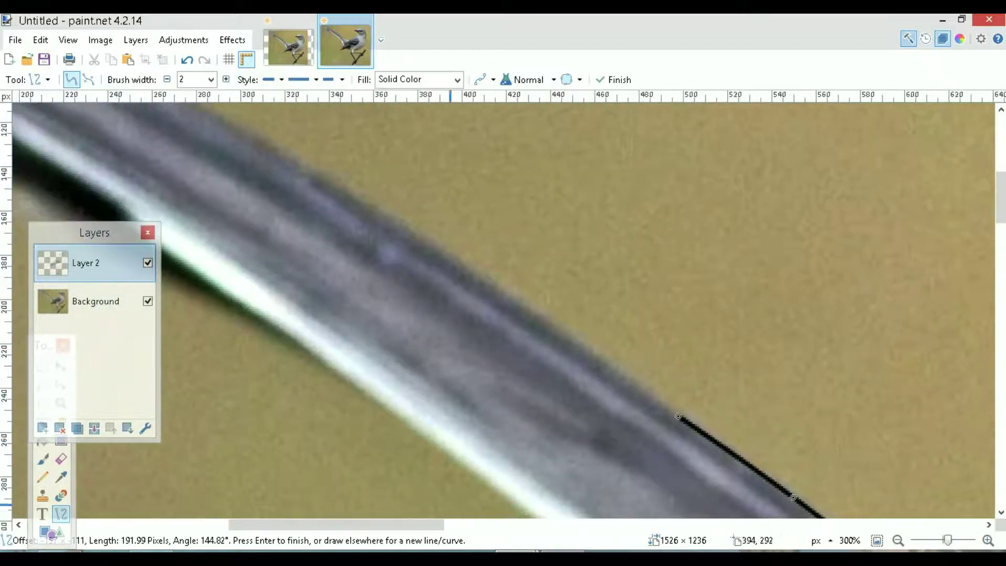
drag(388, 214, 352, 193)
drag(484, 284, 471, 275)
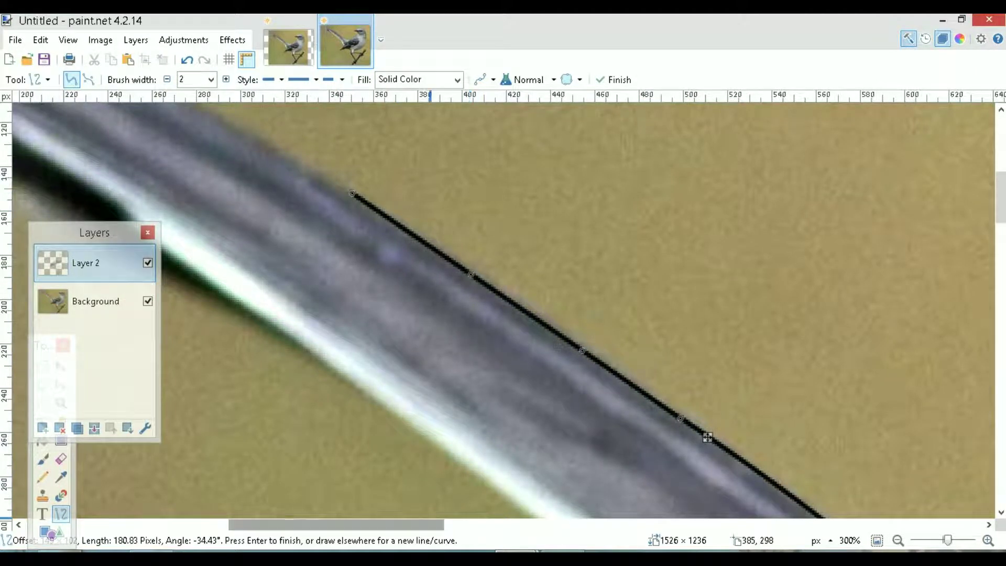
Finish the tail's upper outline with a curve about 255 pixels long that wraps around the rounded tip of the uppermost feather
drag(429, 524, 390, 523)
drag(1001, 198, 999, 173)
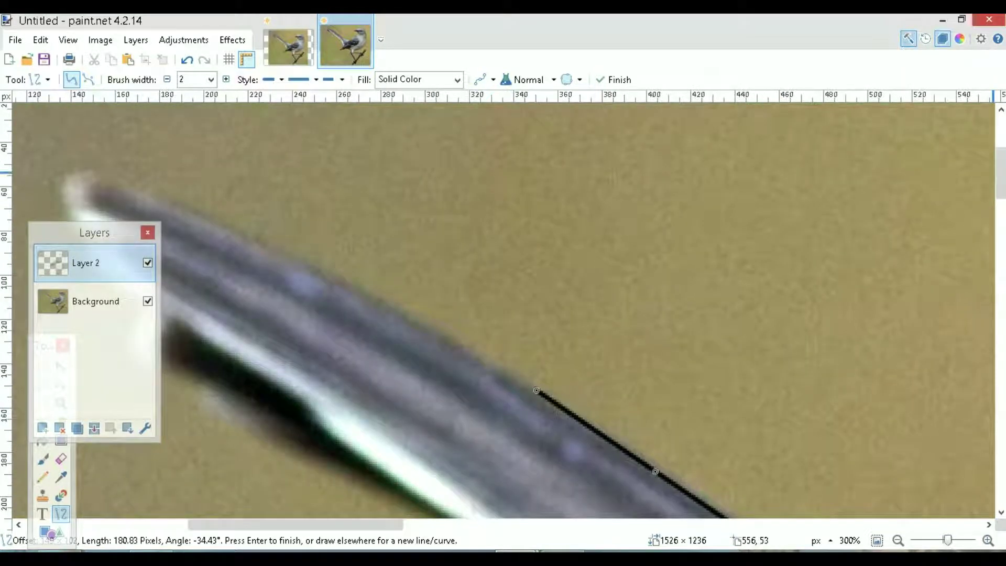
drag(293, 524, 277, 524)
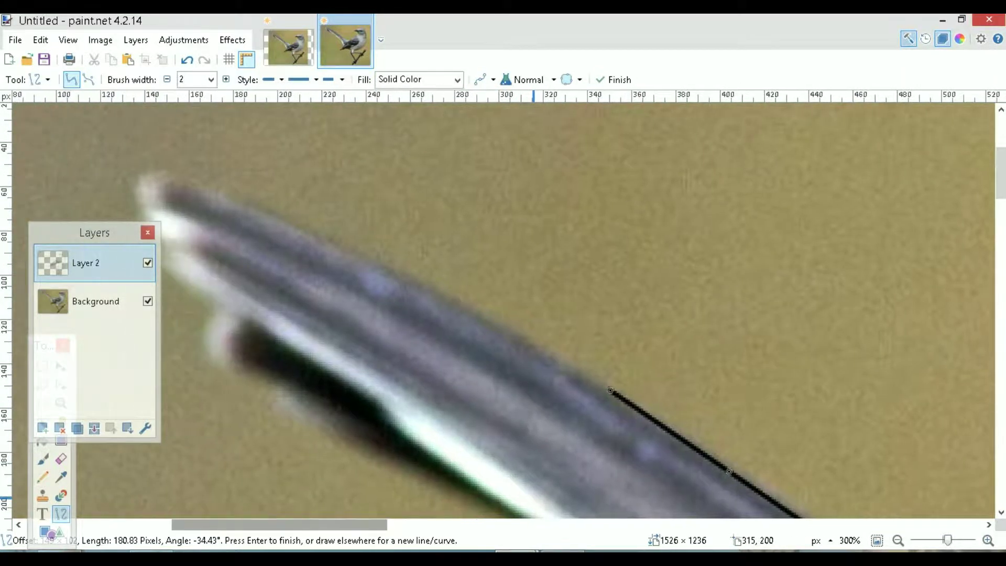
key(Return)
drag(142, 211, 607, 389)
drag(452, 330, 436, 291)
drag(298, 271, 183, 171)
drag(607, 389, 606, 389)
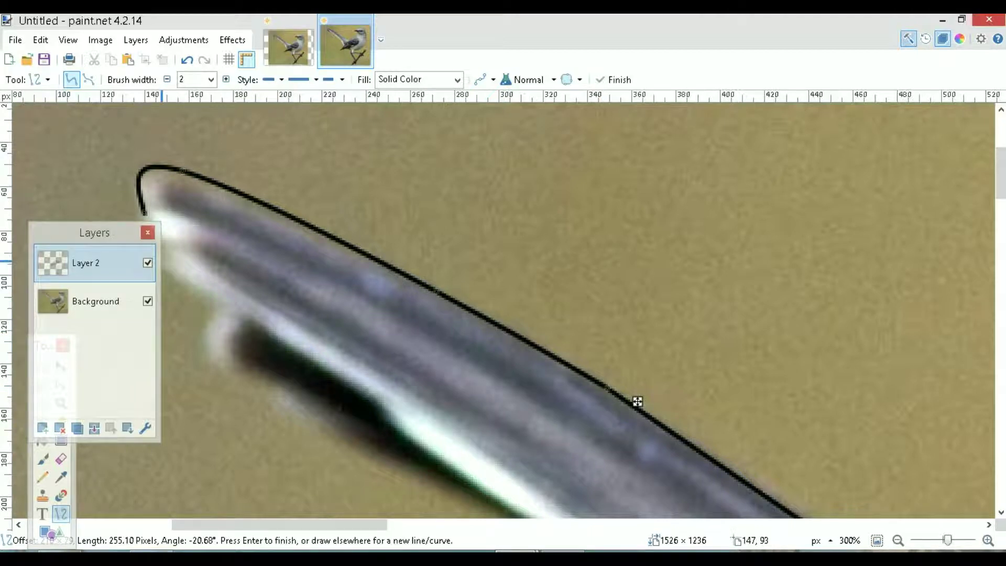
Hide the Layers window and trace the second tail feather around its tip and along its upper edge with a curve about 275 pixels long
key(F7)
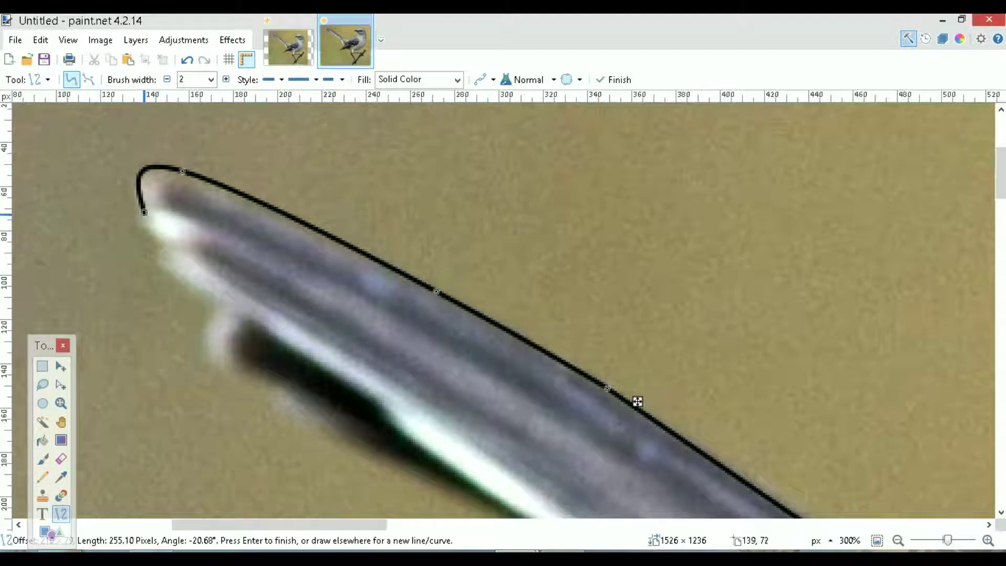
drag(206, 231, 156, 208)
drag(179, 253, 151, 205)
drag(204, 232, 636, 459)
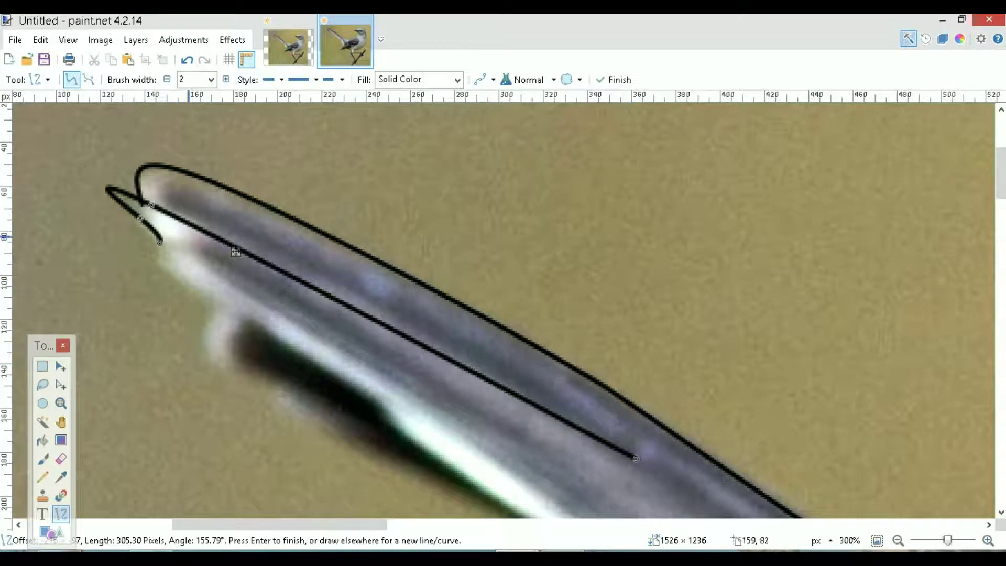
drag(150, 205, 219, 238)
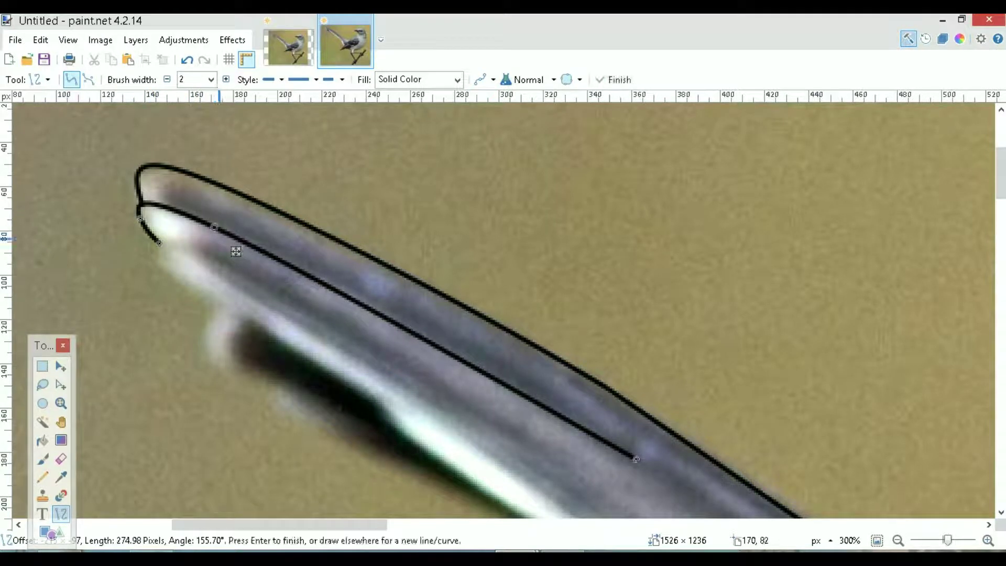
Outline the third tail feather's tip and the start of its lower edge with a curve about 134 pixels long
drag(383, 416, 162, 246)
drag(236, 302, 172, 277)
drag(309, 359, 307, 365)
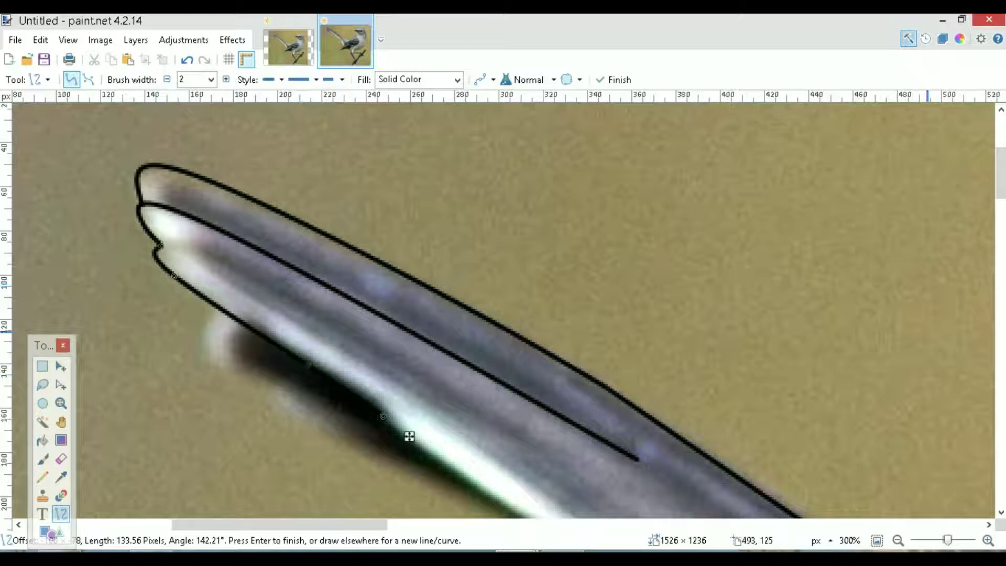
Continue the tail's lower outline from the third feather's curve along the white edge past the dark underside
scroll(410, 436, down, 5)
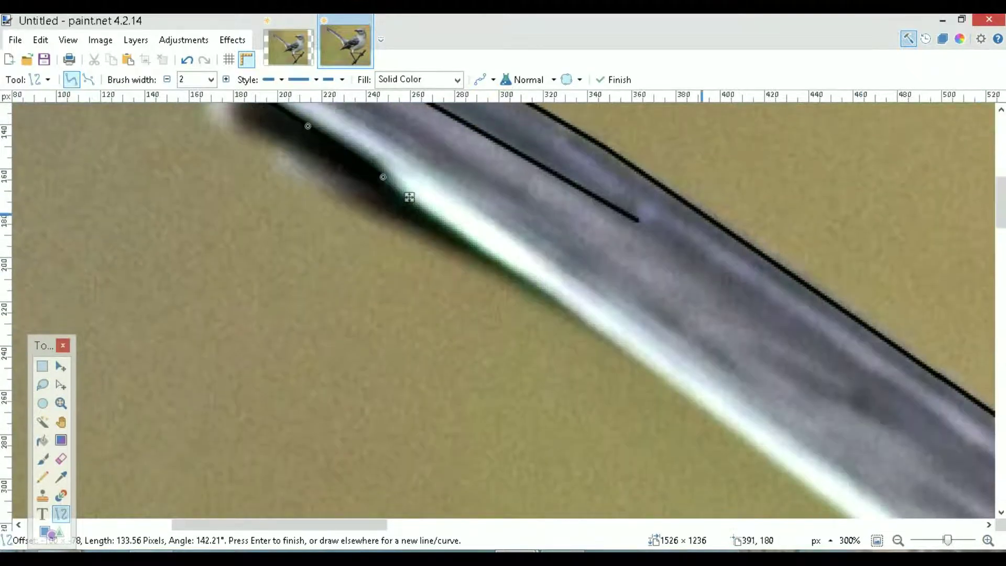
mouse_move(665, 380)
mouse_down()
mouse_move(383, 183)
mouse_move(387, 192)
mouse_move(384, 179)
mouse_up()
drag(479, 255, 403, 203)
drag(691, 400, 457, 197)
key(Return)
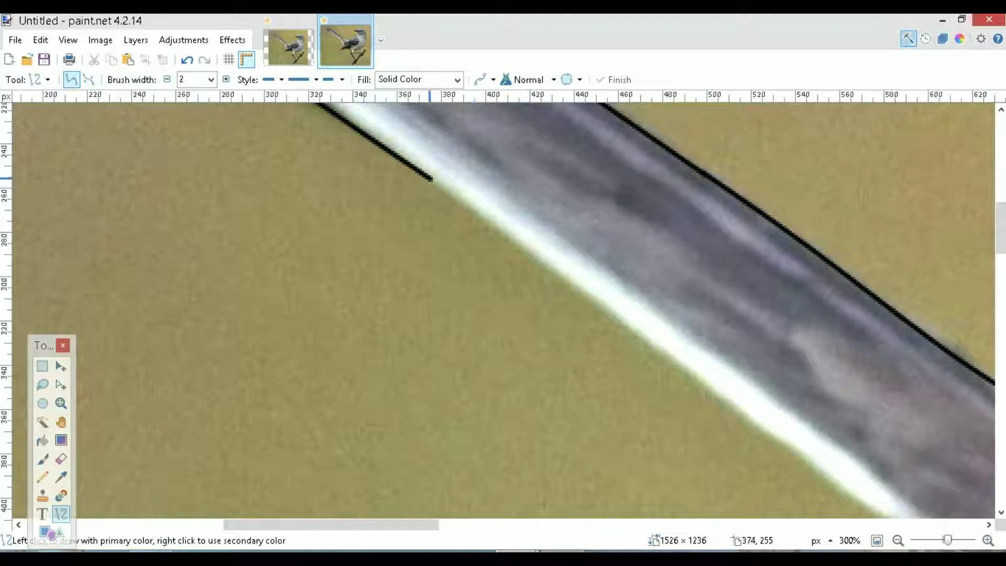
Extend the lower tail outline along the white edge to the start of the tail base with a curve about 302 pixels long
drag(431, 179, 456, 196)
mouse_move(718, 355)
mouse_down()
mouse_move(831, 482)
mouse_move(863, 504)
mouse_up()
drag(437, 181, 439, 185)
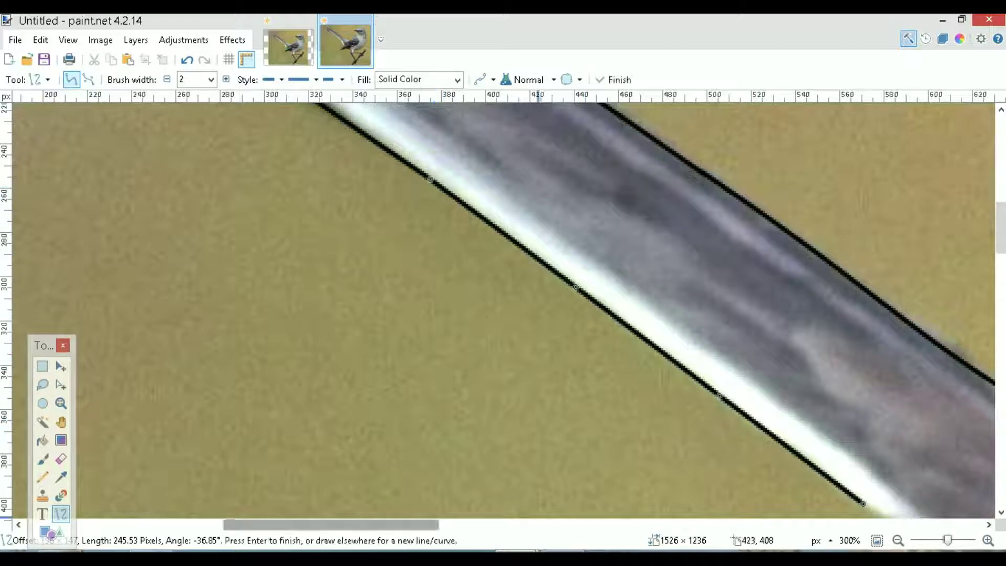
scroll(536, 504, right, 3)
scroll(698, 292, down, 5)
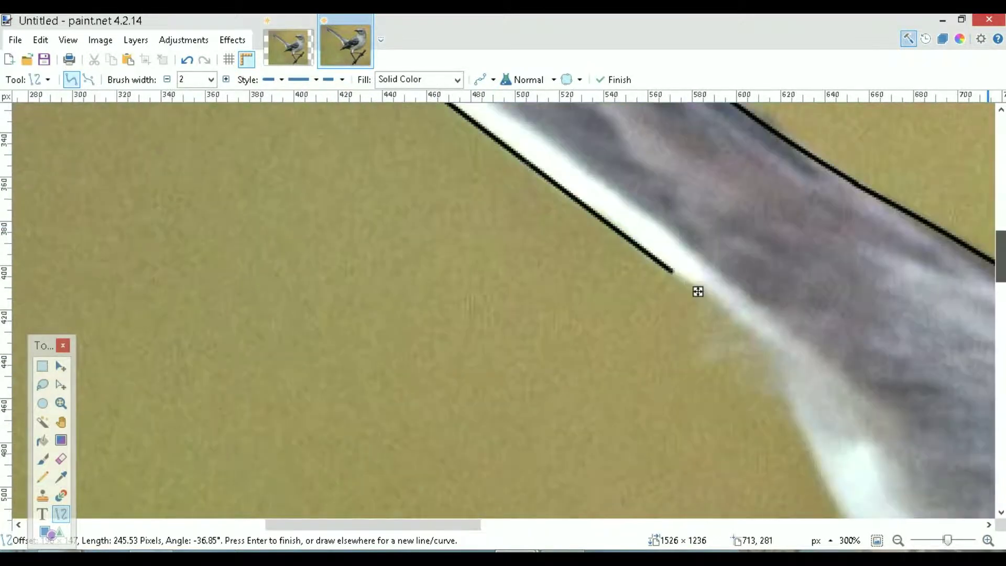
drag(670, 271, 772, 346)
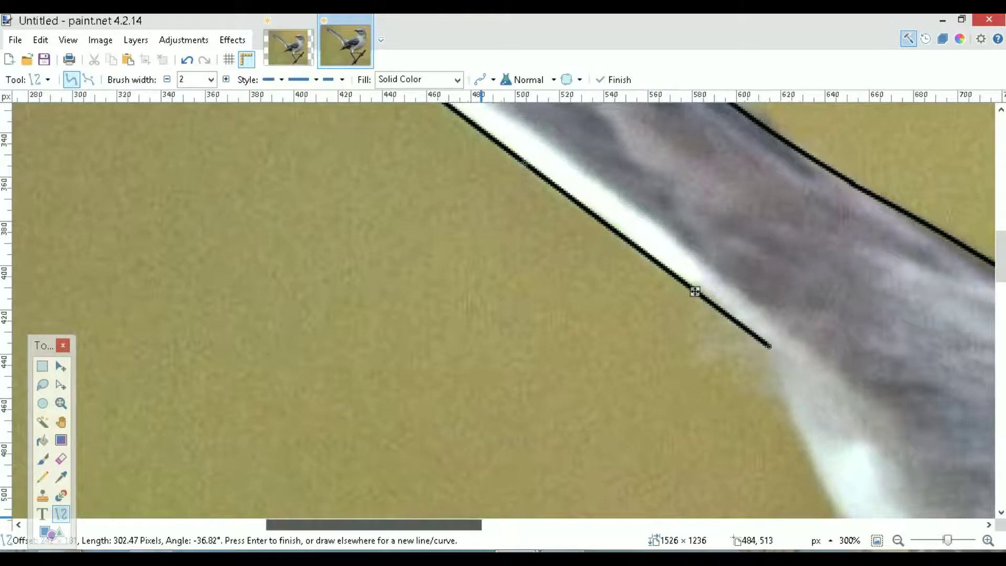
Trace the upper part of the white tail base's outer edge with a curve about 93 pixels long
scroll(503, 309, right, 6)
scroll(995, 251, down, 4)
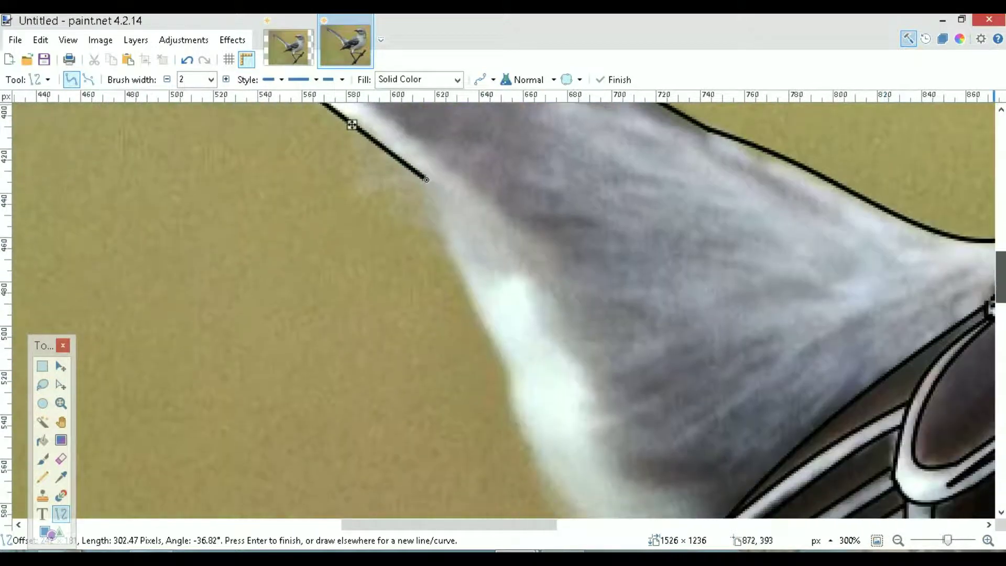
drag(506, 344, 429, 157)
drag(481, 282, 469, 282)
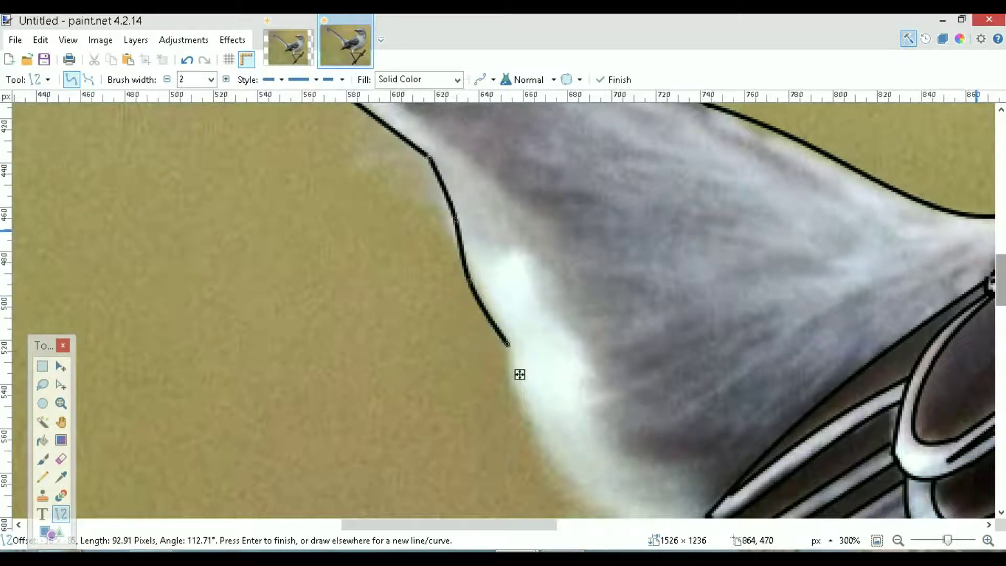
drag(1001, 279, 1000, 297)
key(Return)
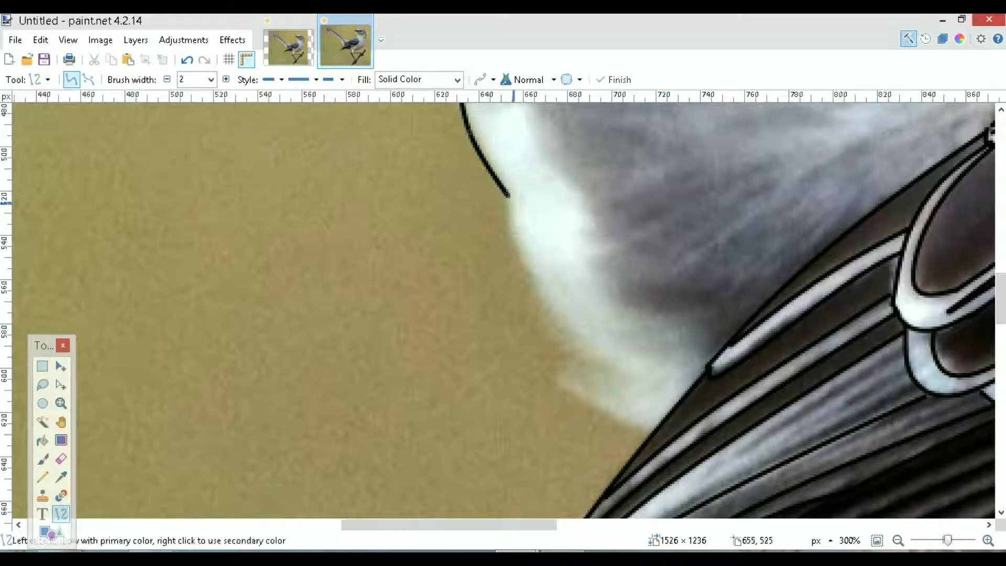
Outline the lower part of the white tail base with a bulging curve, and close its bottom tuft at the wing with a second curve
drag(507, 196, 608, 365)
drag(542, 256, 524, 274)
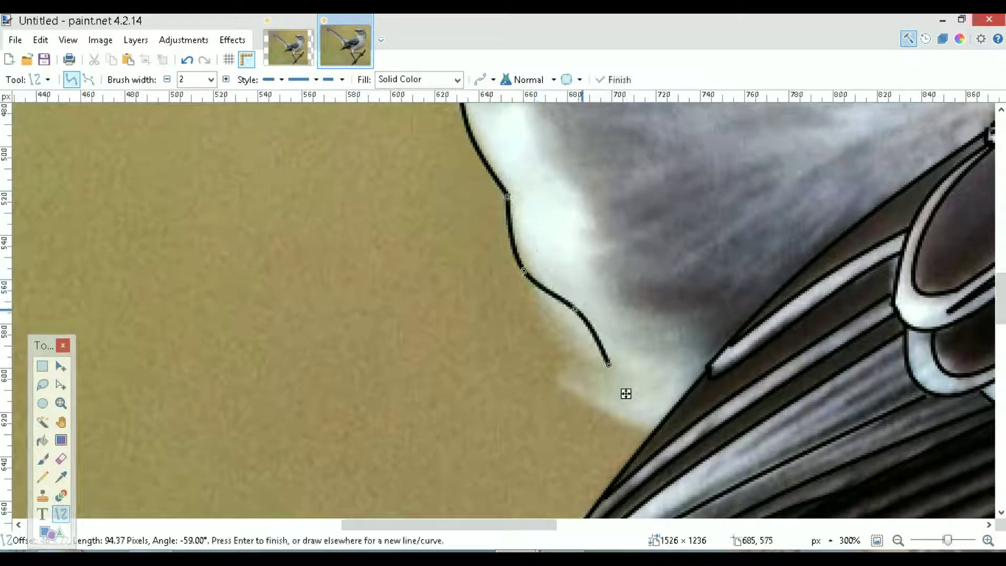
drag(576, 310, 540, 336)
drag(656, 425, 563, 386)
drag(629, 403, 631, 427)
key(Return)
Set the brush width to 1 and trace the white tail base's inner edge upward from the wing with a curve about 134 pixels long
scroll(996, 405, up, 3)
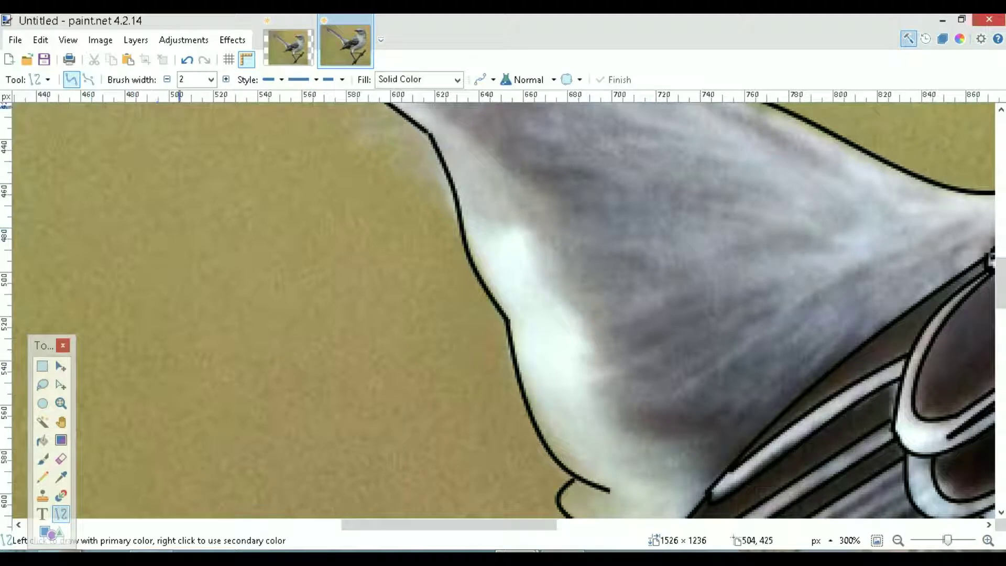
click(211, 79)
click(194, 100)
mouse_move(708, 483)
mouse_down()
mouse_move(594, 386)
mouse_move(546, 254)
mouse_move(463, 231)
mouse_up()
drag(545, 316, 541, 248)
drag(626, 400, 608, 423)
mouse_move(542, 248)
mouse_down()
mouse_move(586, 338)
mouse_move(582, 330)
mouse_up()
drag(601, 434, 594, 442)
drag(465, 231, 546, 279)
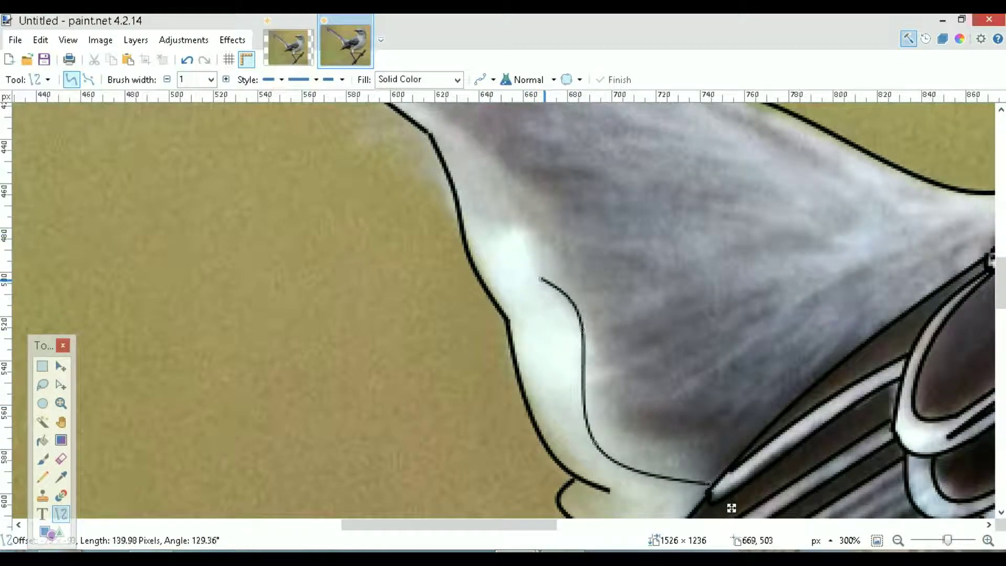
drag(595, 443, 598, 436)
drag(581, 330, 591, 349)
mouse_move(546, 279)
mouse_down()
mouse_move(553, 288)
mouse_move(547, 281)
mouse_up()
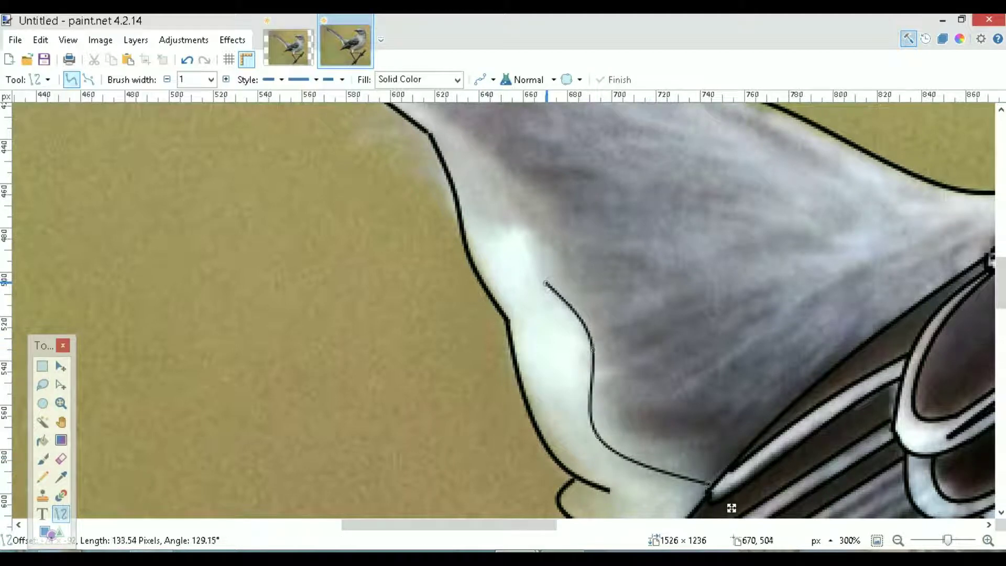
Close the upper end of the white tail base patch with a curve to the outer outline, and patch the outline's corner above it
drag(465, 237, 551, 284)
key(Return)
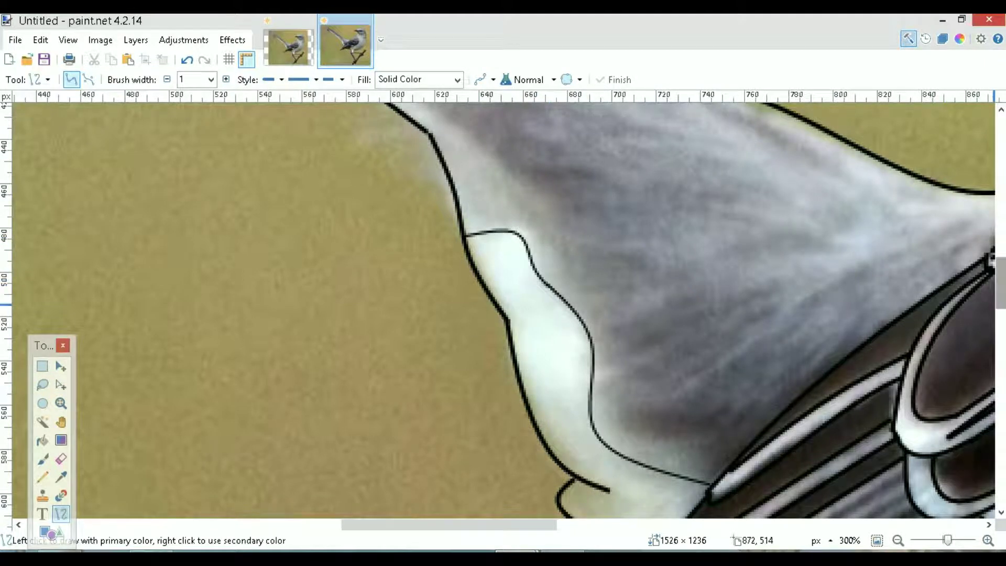
scroll(994, 307, up, 5)
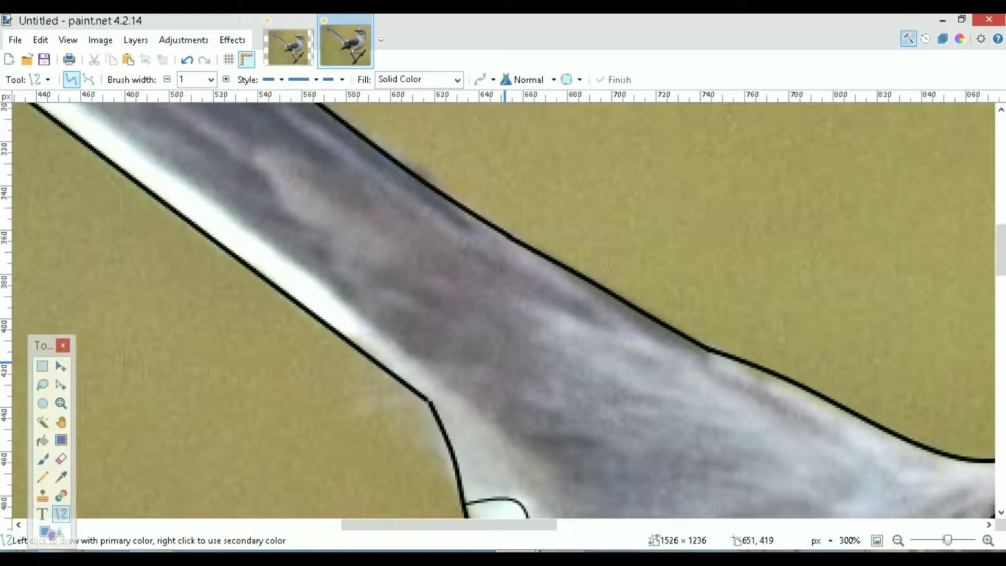
click(427, 400)
drag(431, 404, 432, 405)
key(Return)
Draw a thin line about 227 pixels long from the third tail feather's tip along the inner side of its white edge
scroll(952, 305, up, 2)
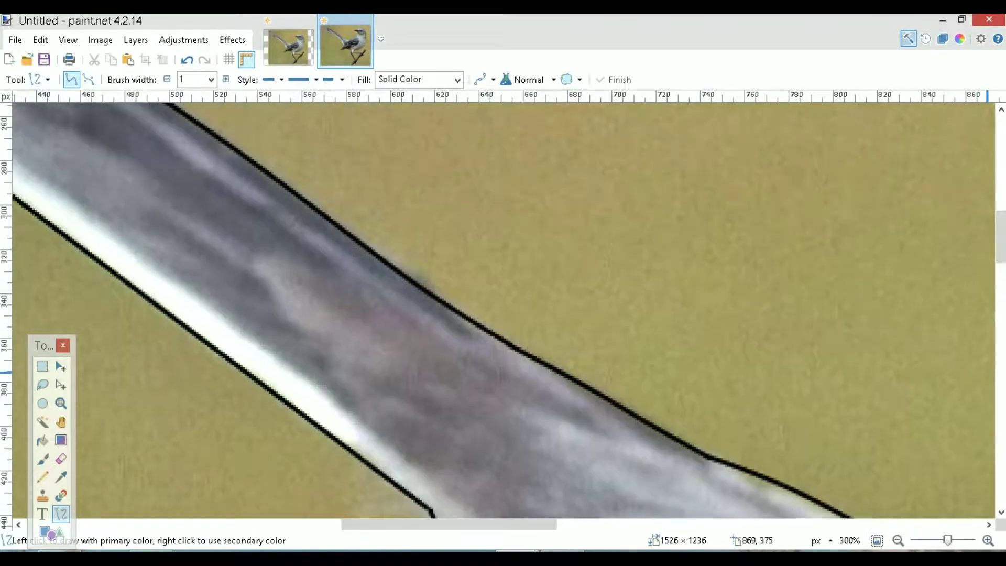
scroll(853, 516, left, 5)
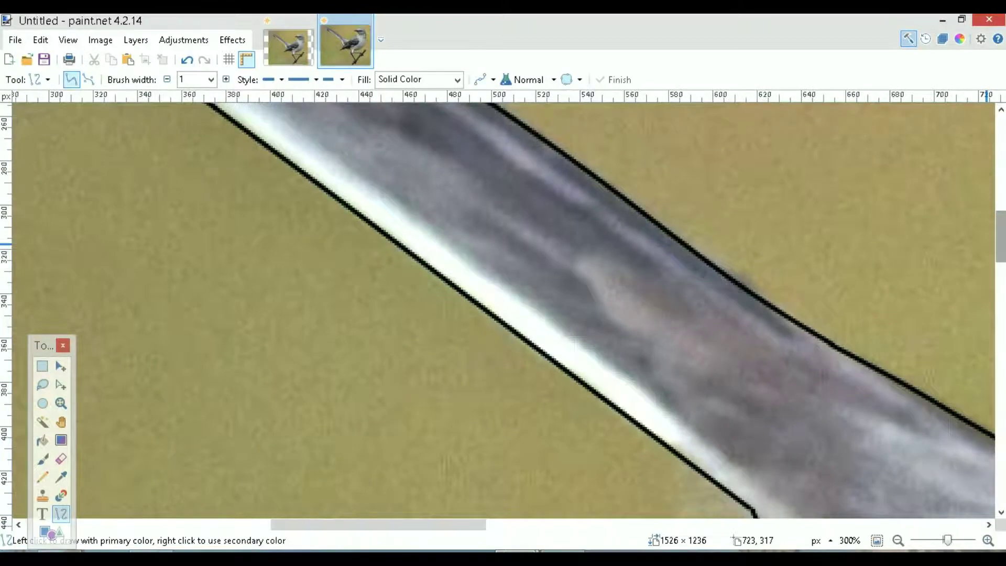
scroll(489, 518, up, 5)
scroll(489, 517, left, 4)
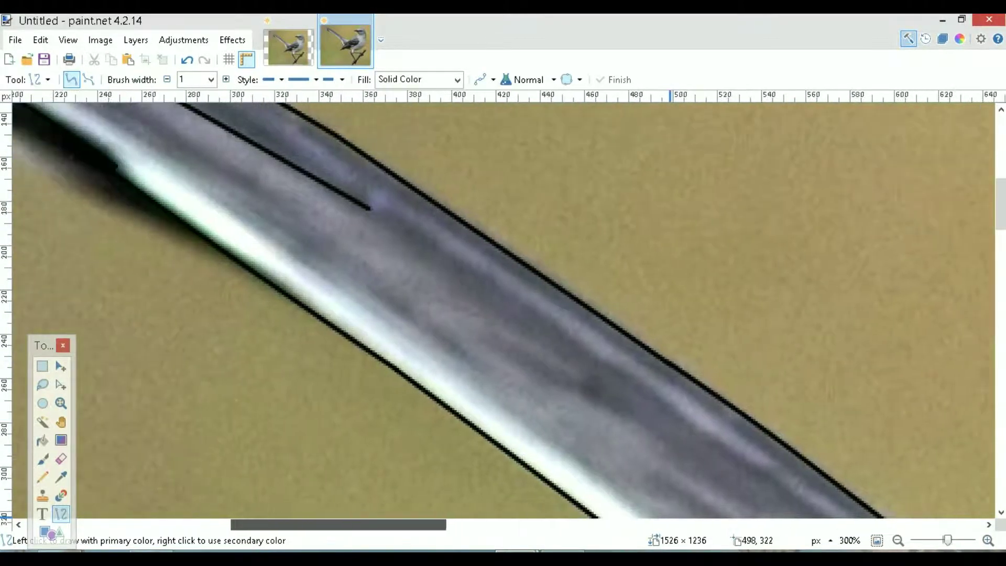
scroll(999, 178, up, 5)
drag(1001, 178, 1001, 180)
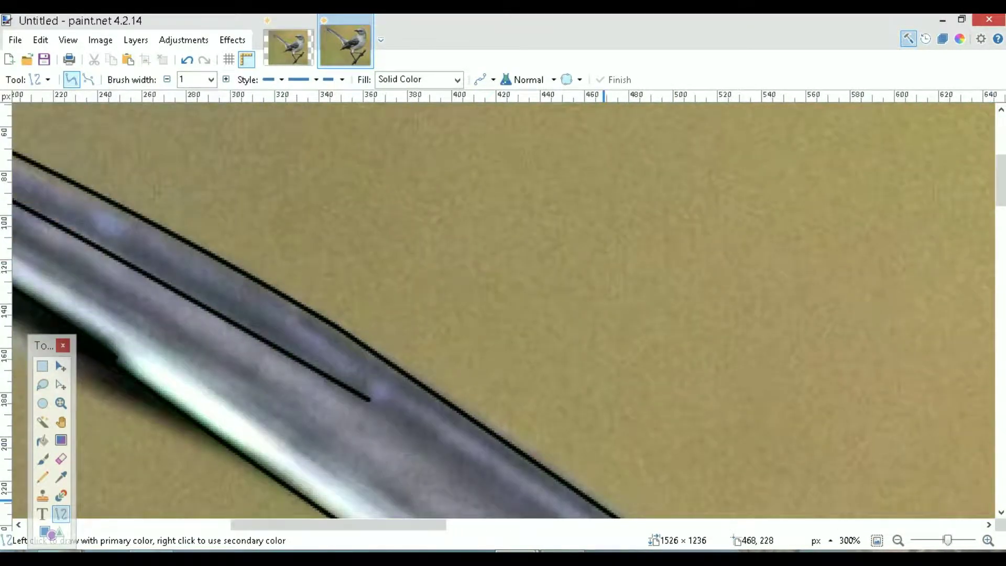
scroll(604, 500, left, 4)
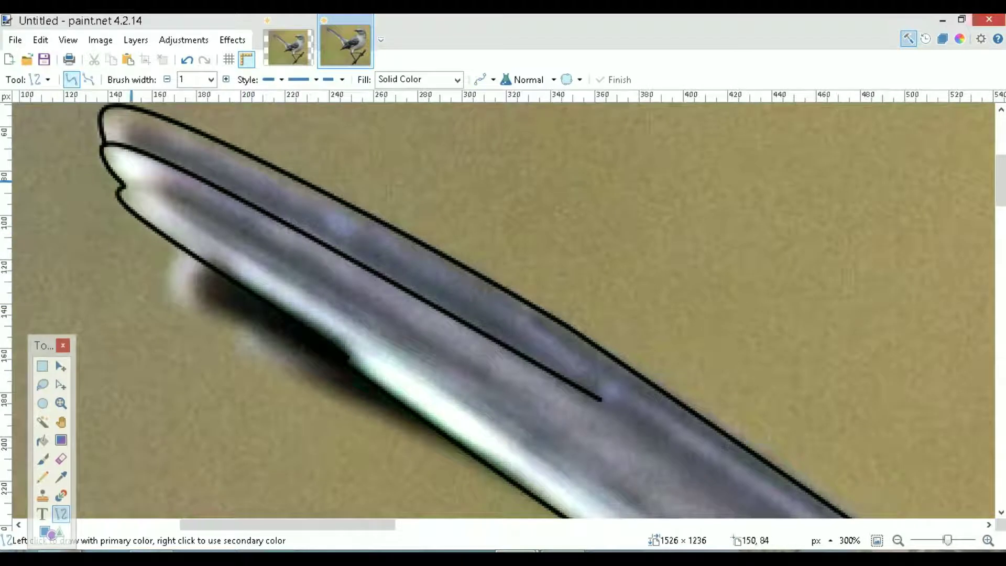
drag(124, 186, 545, 456)
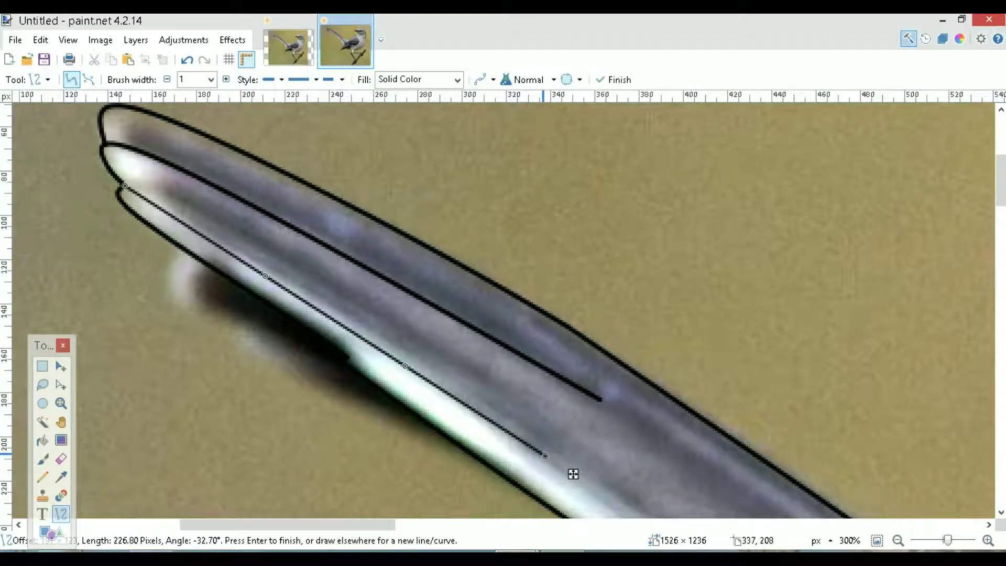
drag(405, 365, 406, 360)
drag(265, 276, 262, 271)
key(Return)
Draw a thin curved line from the third feather's tip along its upper edge, between the white-edge line and the second feather's divider
drag(122, 181, 459, 358)
drag(235, 240, 180, 192)
drag(347, 298, 346, 290)
key(Return)
drag(547, 367, 736, 405)
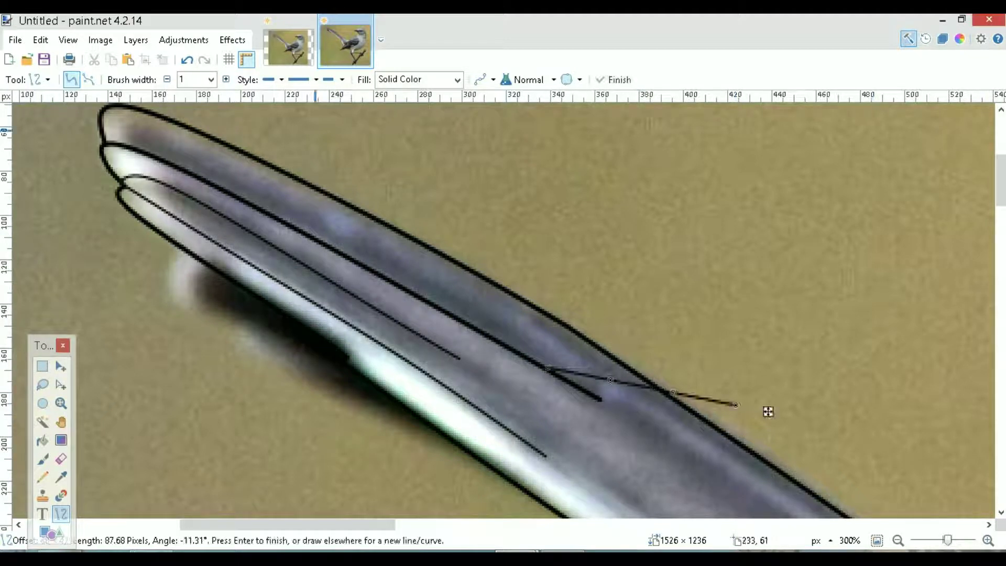
key(ctrl+z)
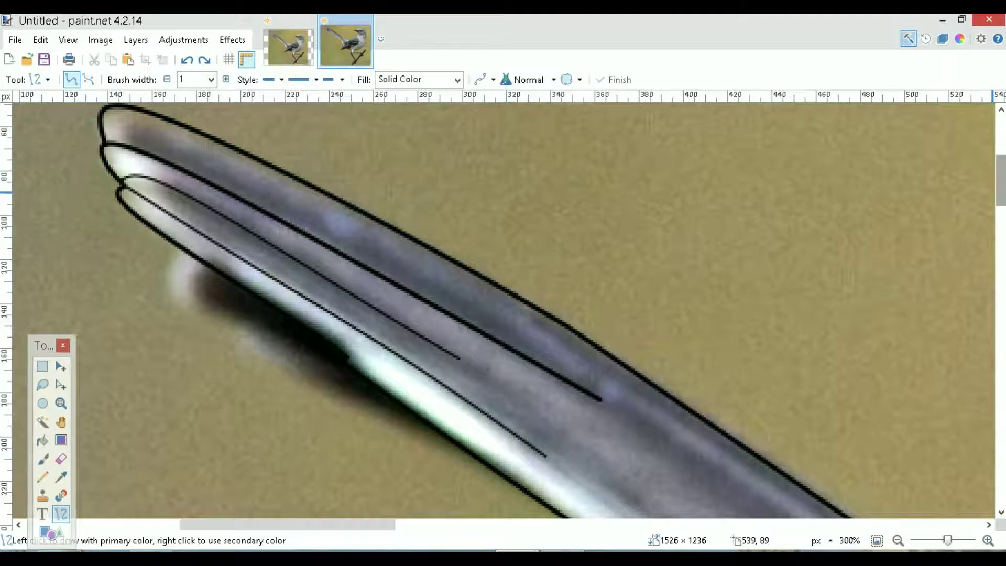
Set the brush width to 2 and outline the dark feather beneath the tail tip with a rounded curve about 151 pixels long
scroll(503, 309, down, 3)
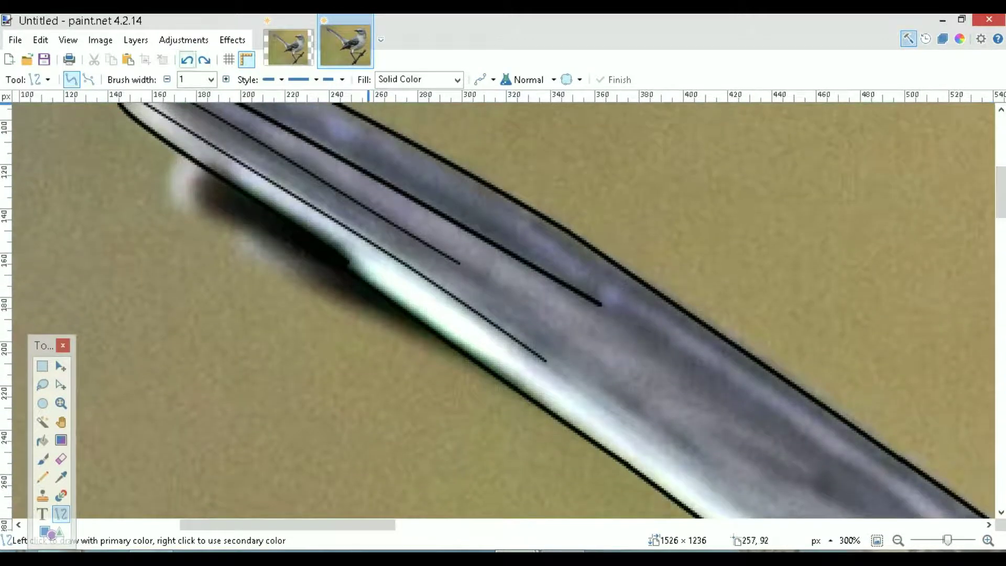
click(211, 79)
click(194, 108)
drag(183, 152, 424, 329)
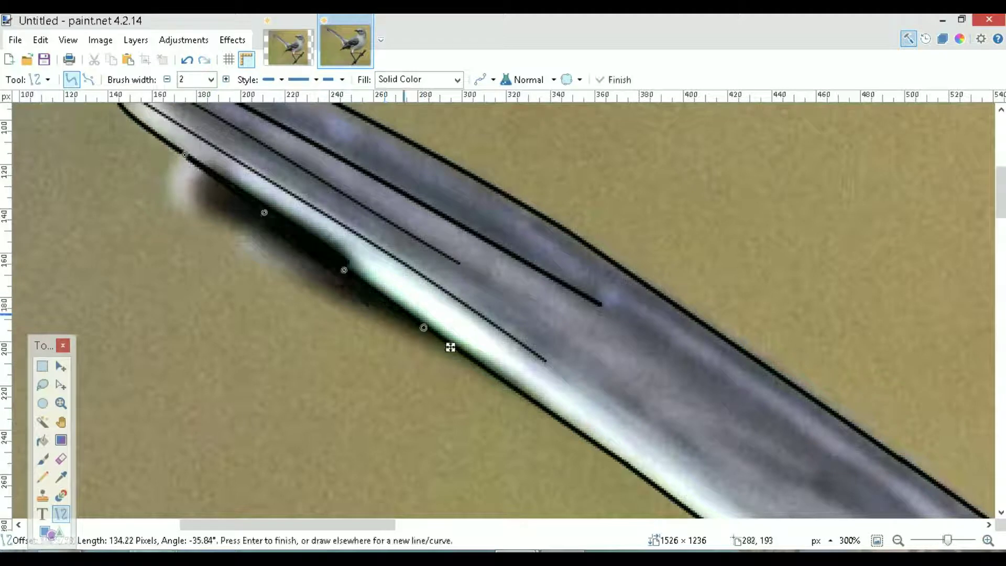
drag(264, 212, 189, 215)
drag(344, 270, 328, 295)
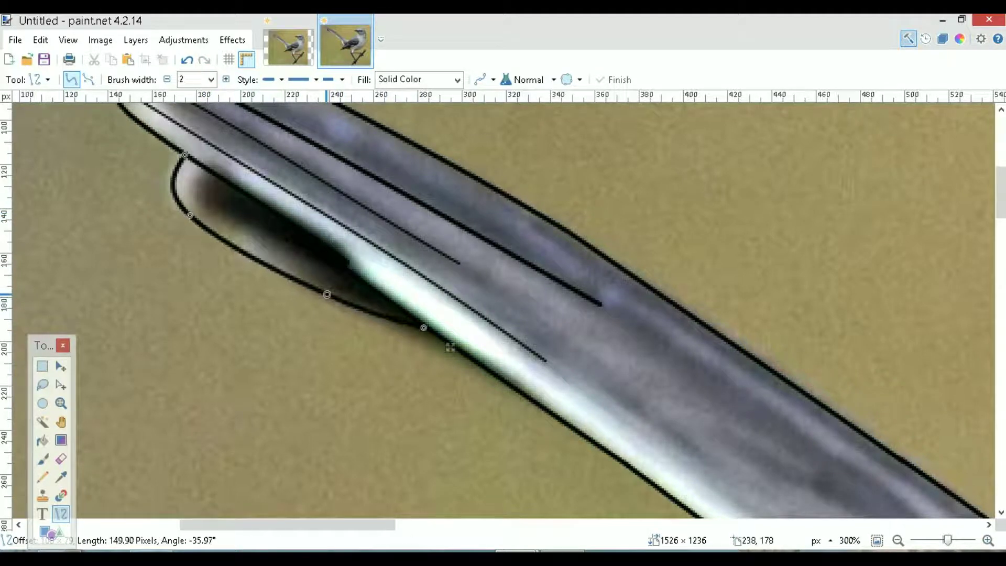
drag(189, 215, 194, 213)
drag(323, 293, 262, 255)
drag(194, 213, 173, 196)
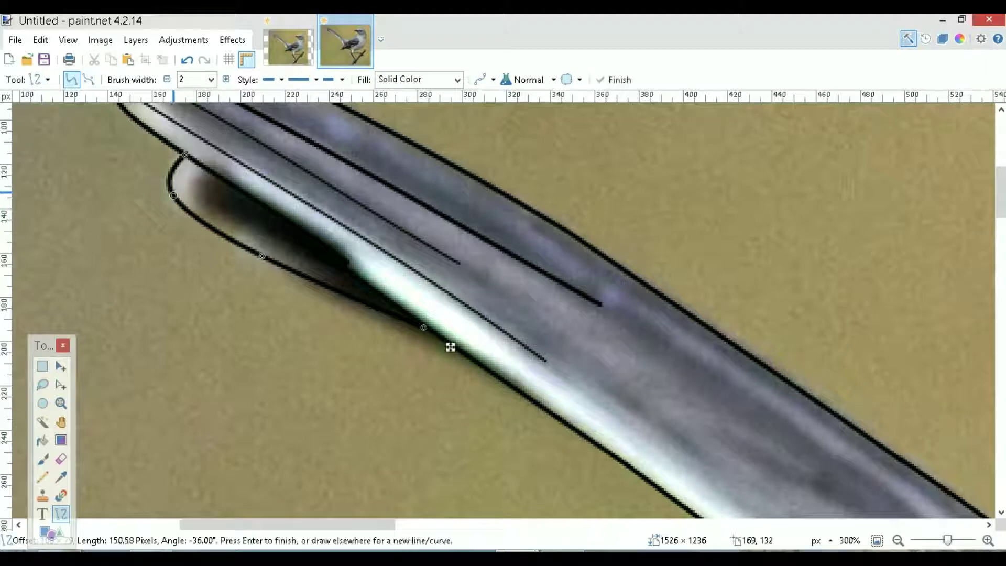
key(Return)
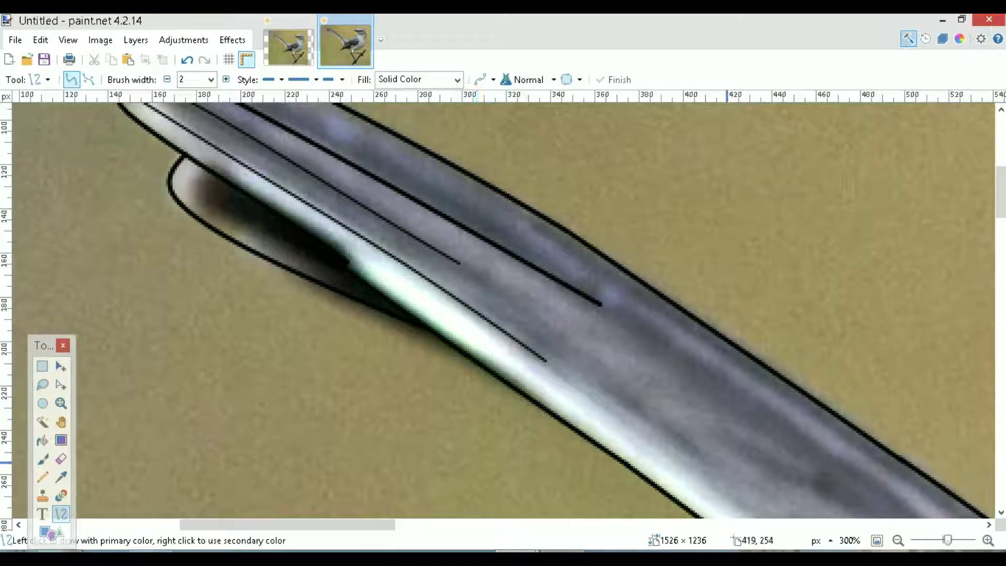
Set the brush width to 1 and extend the thin line along the tail's white edge by about 293 pixels
drag(947, 540, 943, 541)
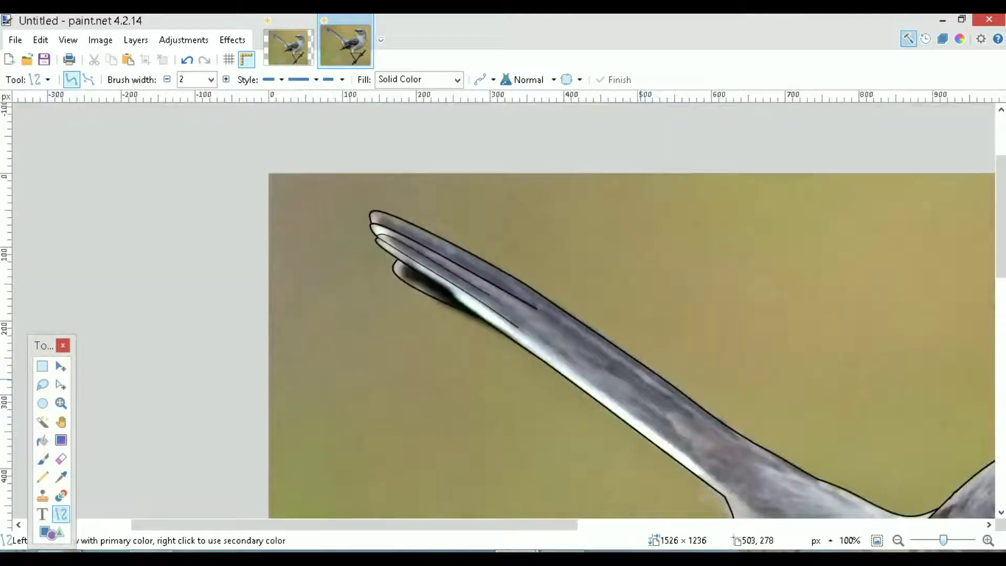
drag(565, 525, 705, 524)
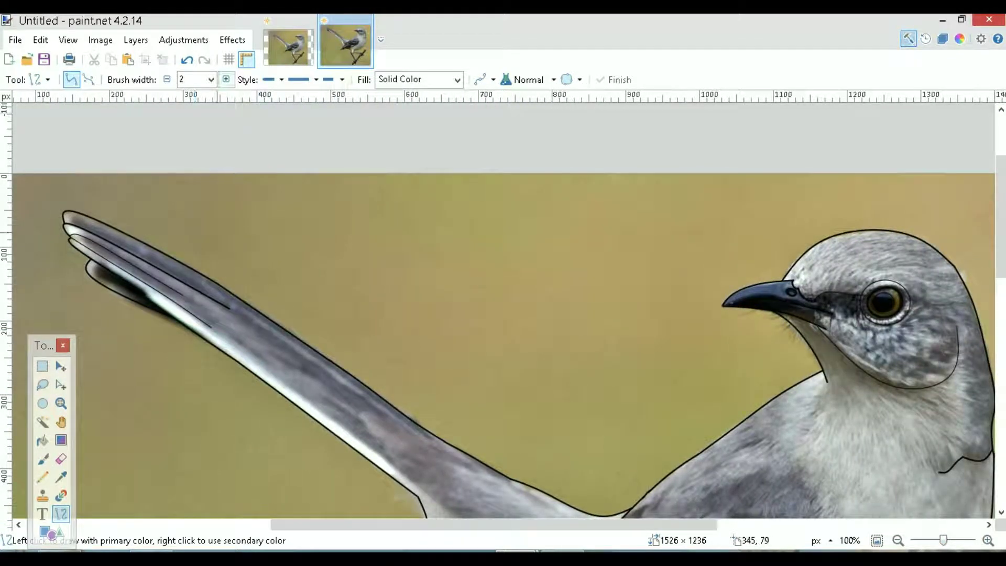
click(211, 80)
drag(231, 114, 231, 106)
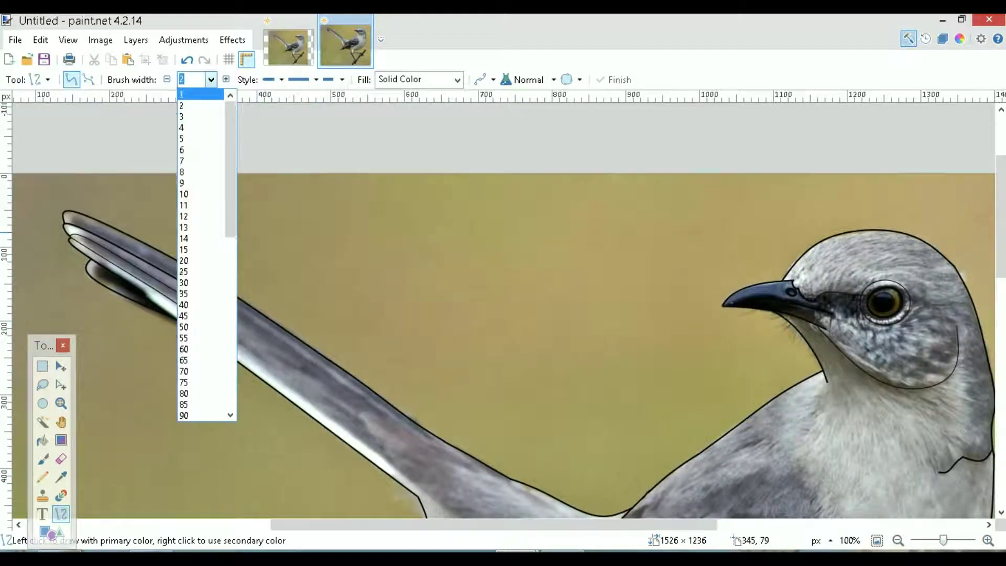
click(196, 94)
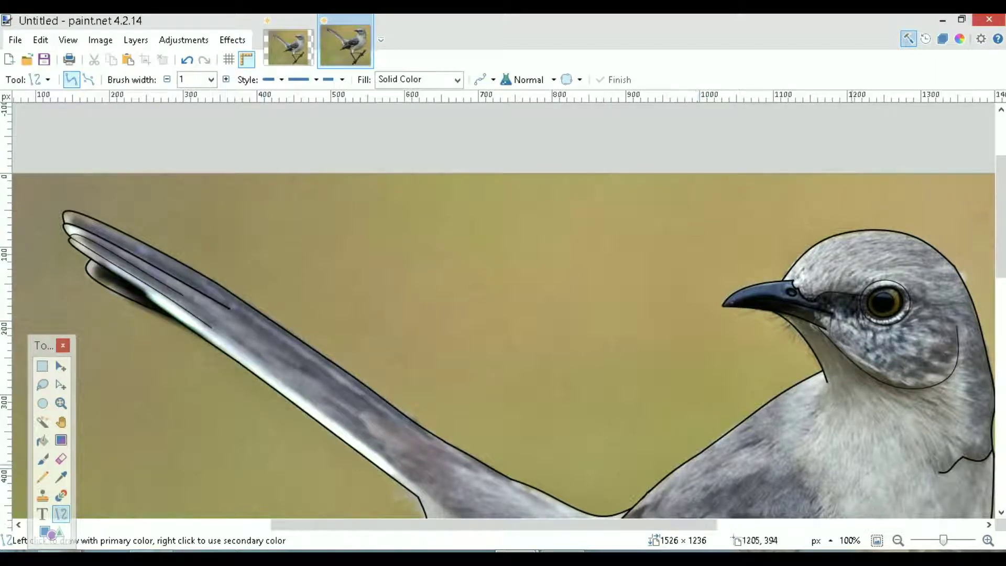
drag(944, 540, 947, 541)
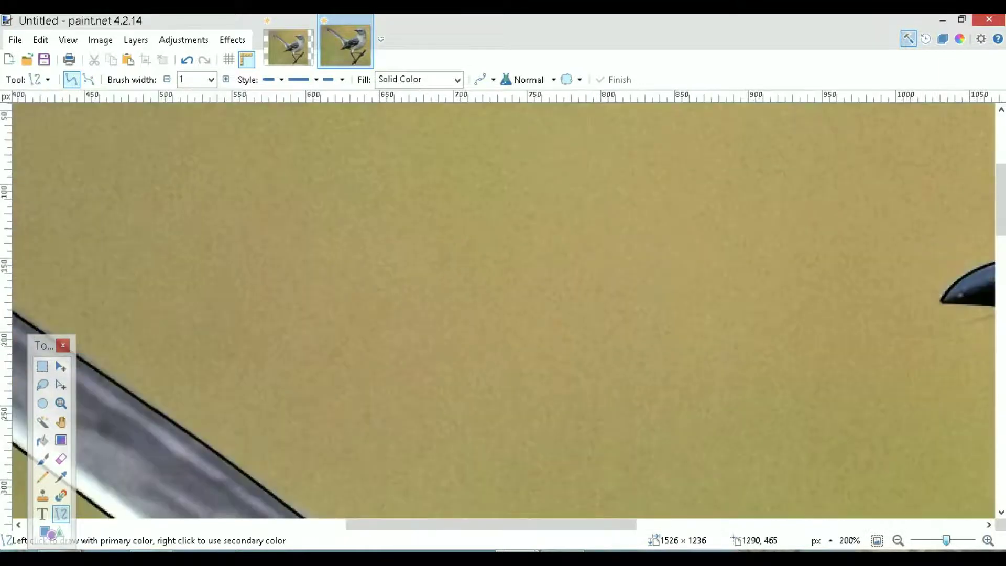
drag(1000, 215, 1000, 246)
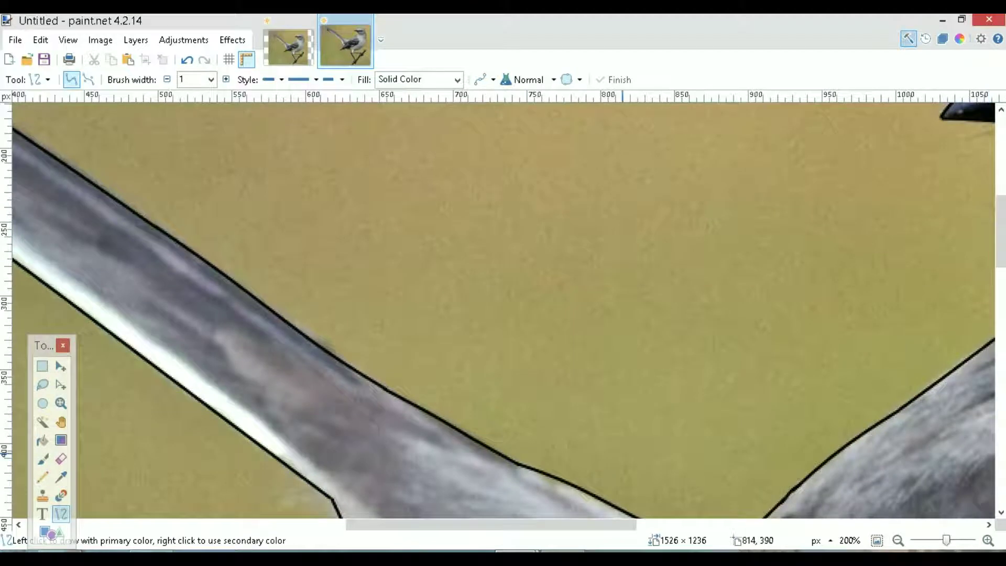
drag(501, 525, 453, 524)
scroll(667, 522, left, 2)
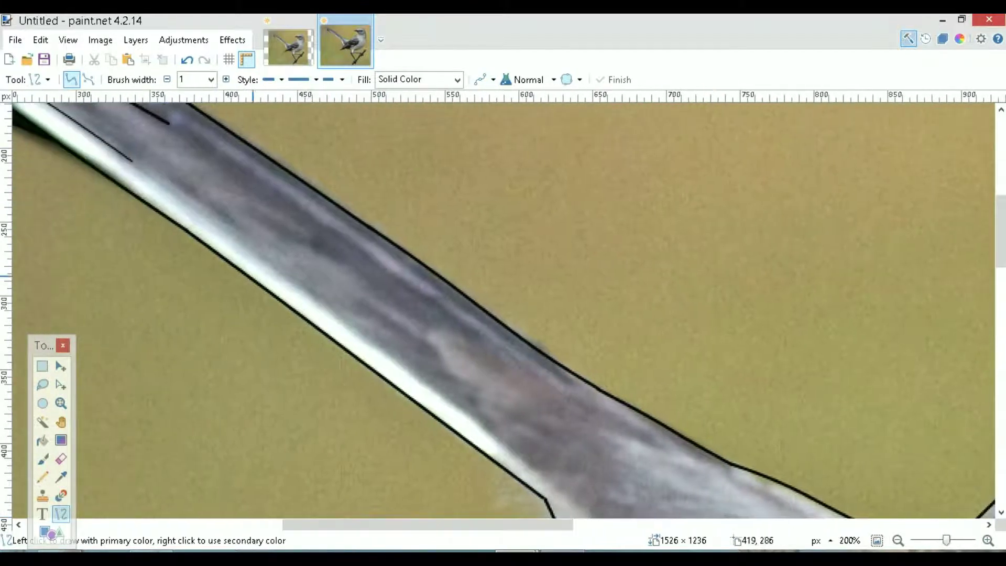
mouse_move(130, 160)
mouse_down()
mouse_move(306, 298)
mouse_move(477, 410)
mouse_move(475, 419)
mouse_up()
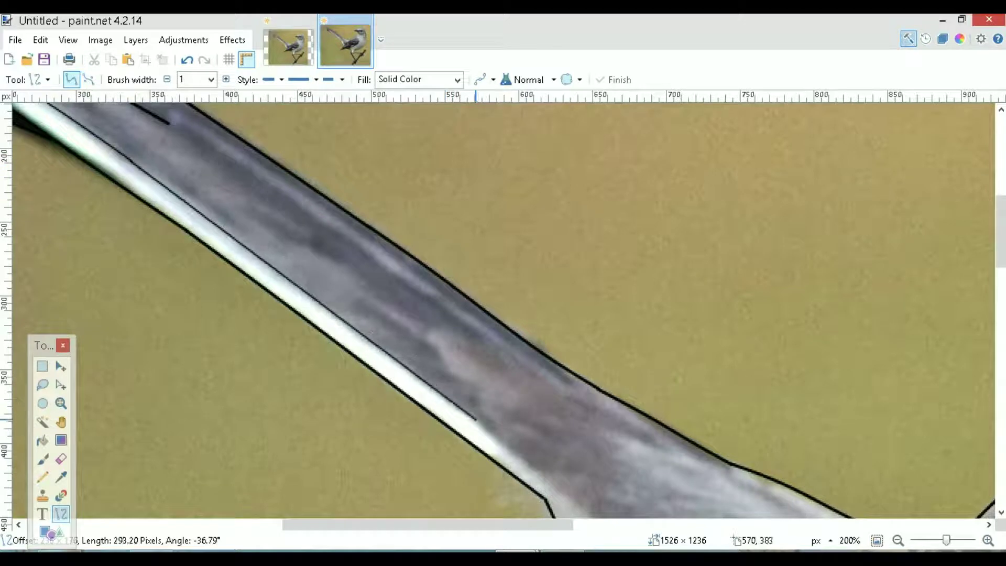
drag(353, 335, 354, 333)
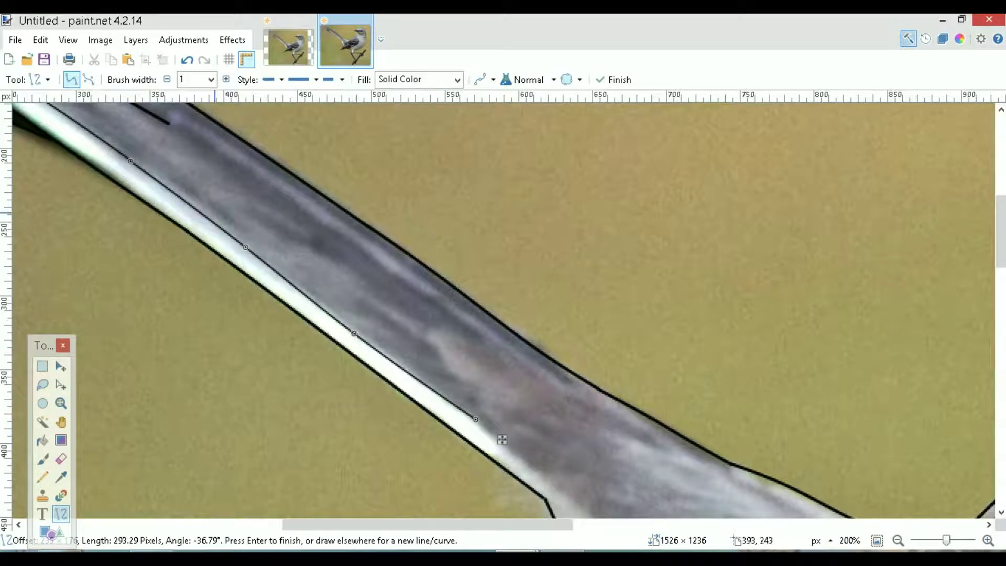
key(Return)
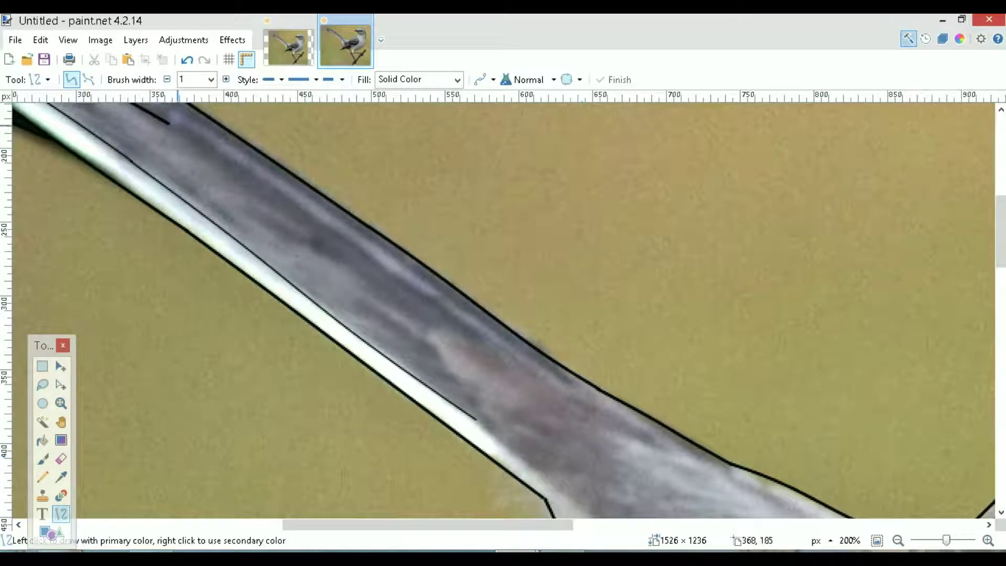
Extend the second feather's divider down the tail with a thin line, and add two converging thin lines in the middle of the tail
drag(170, 116, 481, 337)
drag(170, 116, 164, 121)
key(Return)
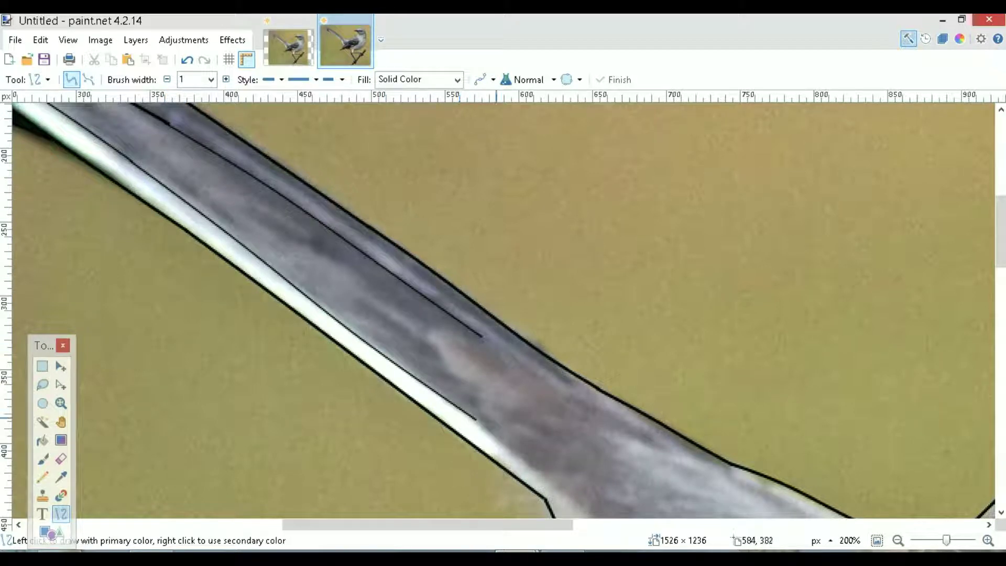
drag(429, 327, 236, 197)
key(Return)
drag(428, 341, 217, 184)
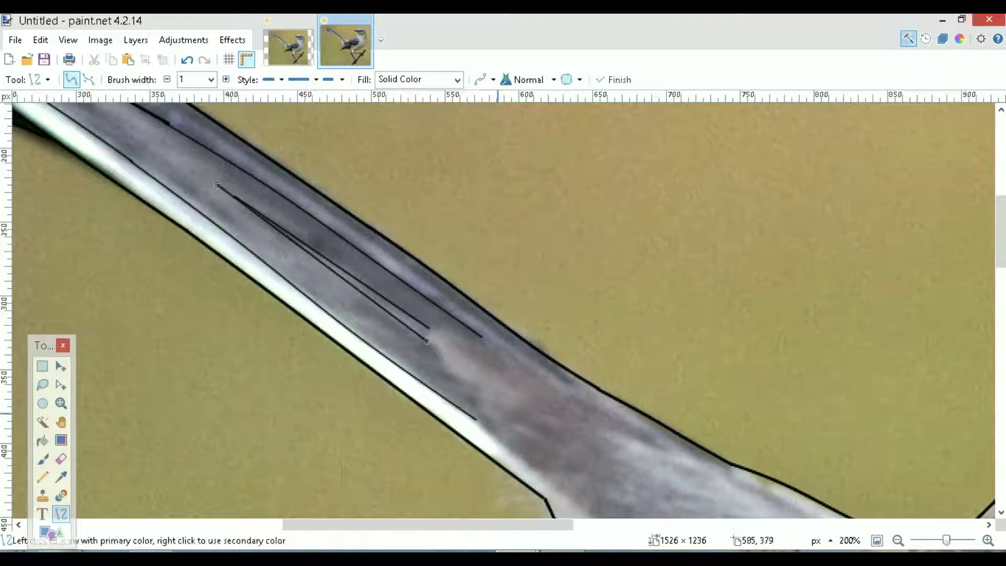
Continue the white edge's inner line into the tail base with a slightly bent curve about 114 pixels long
scroll(891, 262, down, 5)
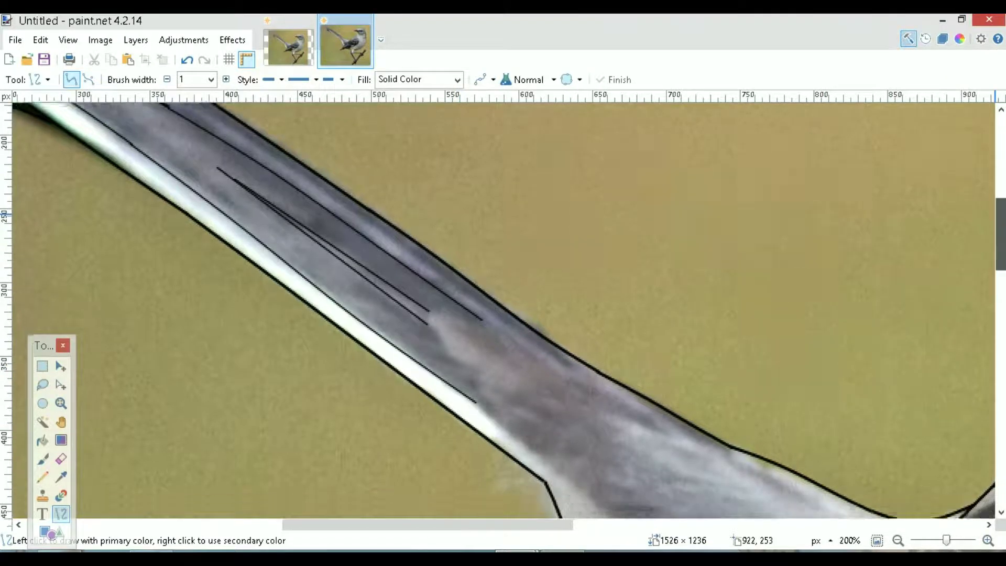
drag(603, 392, 475, 285)
drag(519, 321, 517, 325)
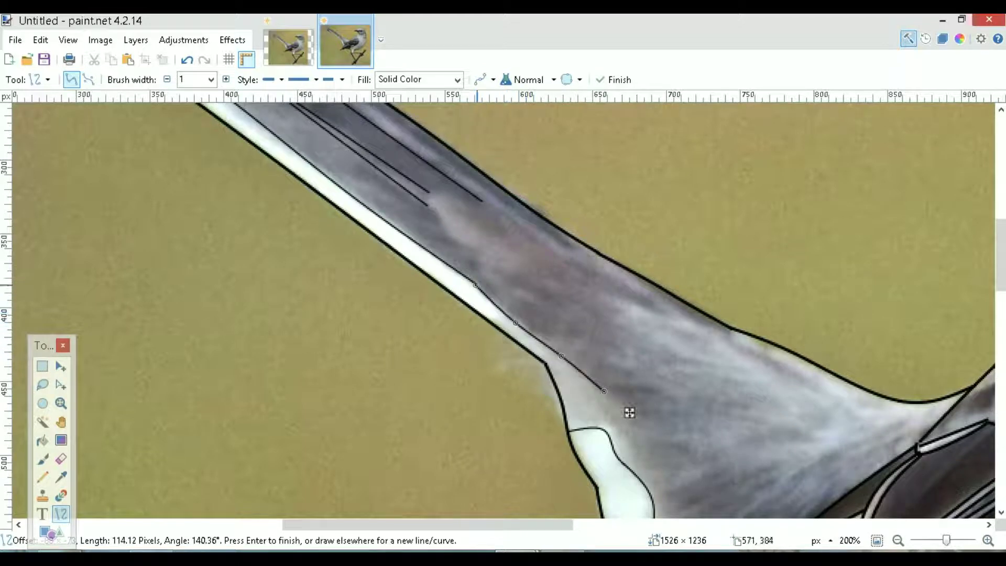
key(Return)
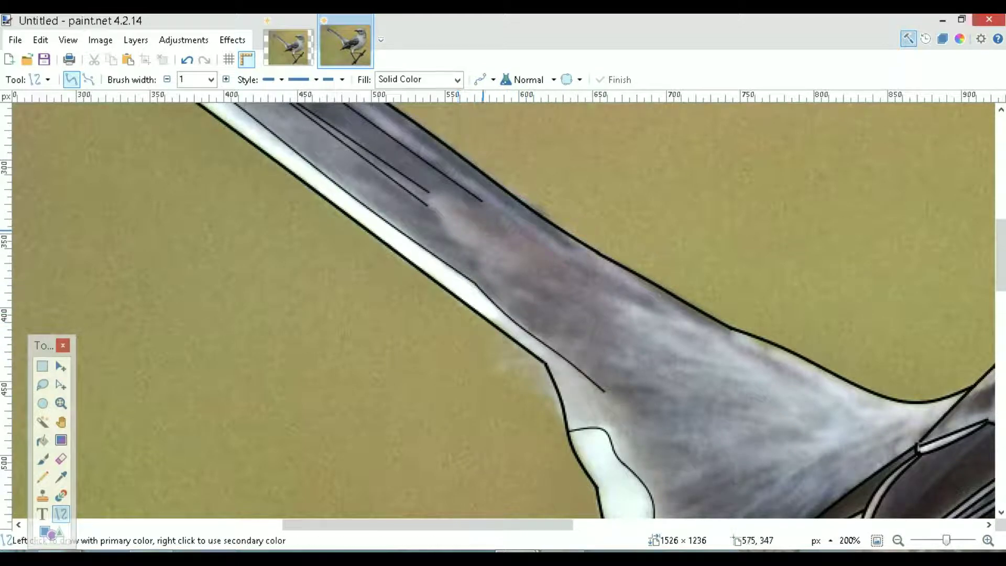
drag(1001, 256, 1001, 195)
drag(529, 525, 453, 525)
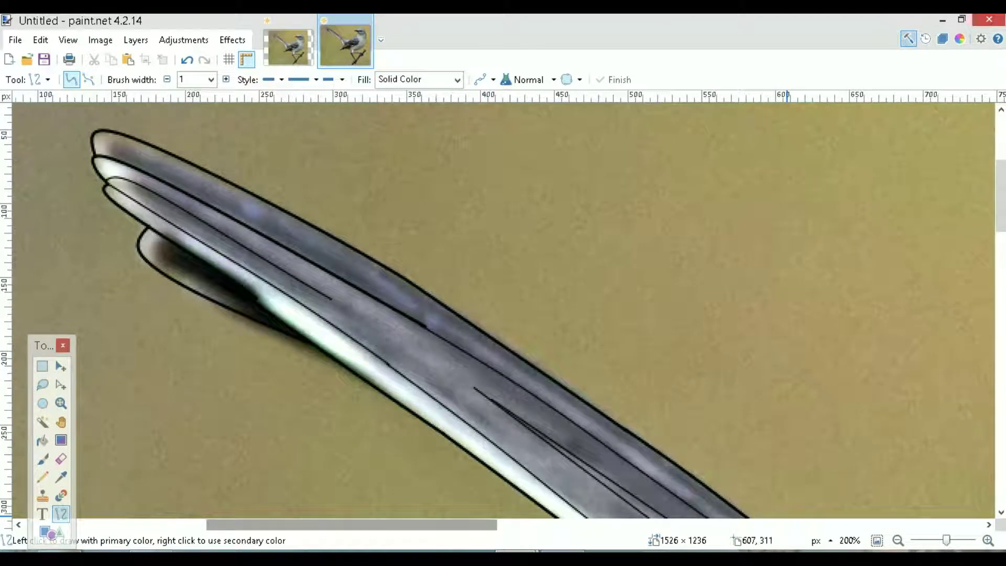
drag(351, 525, 351, 525)
drag(1001, 195, 1000, 344)
drag(351, 524, 658, 524)
drag(1000, 345, 1000, 201)
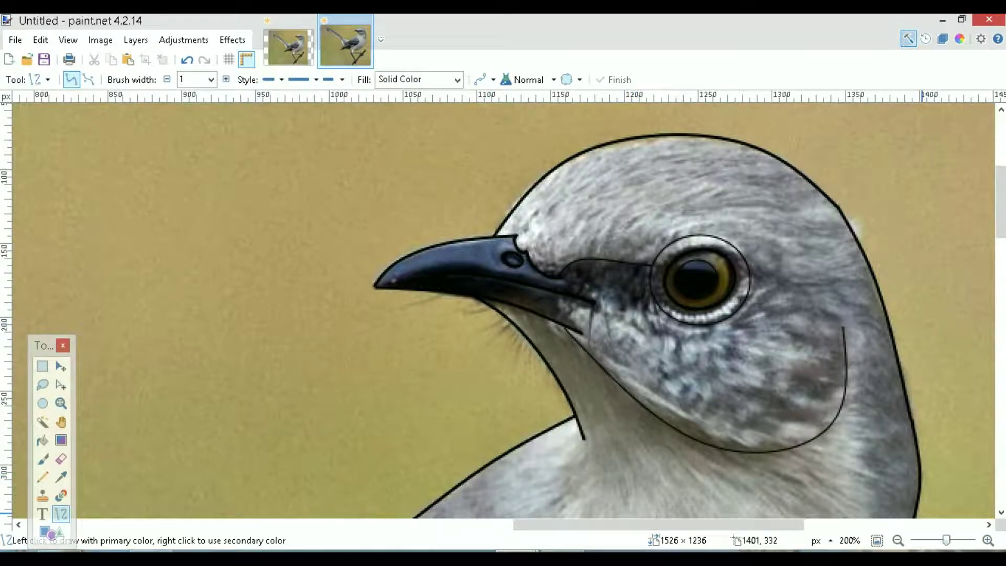
Zoom out to the whole image, and hide and show the background photo to check the finished line art
drag(946, 540, 938, 540)
drag(1001, 319, 1000, 361)
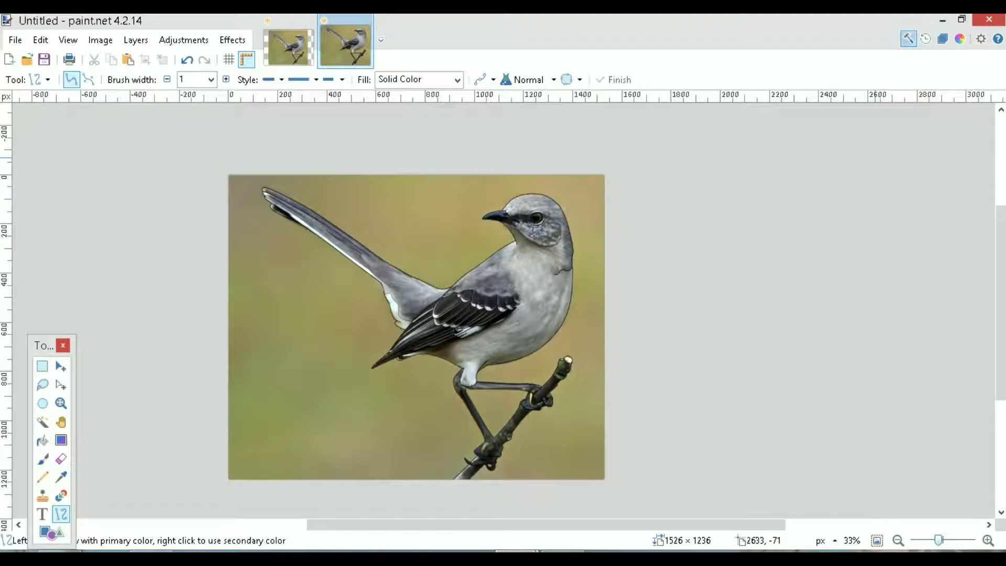
key(F7)
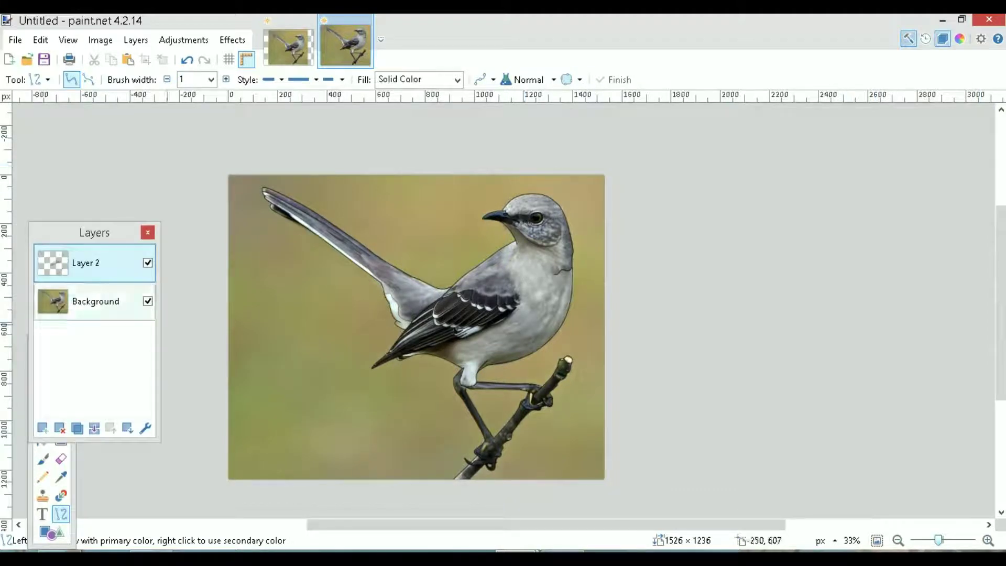
click(147, 301)
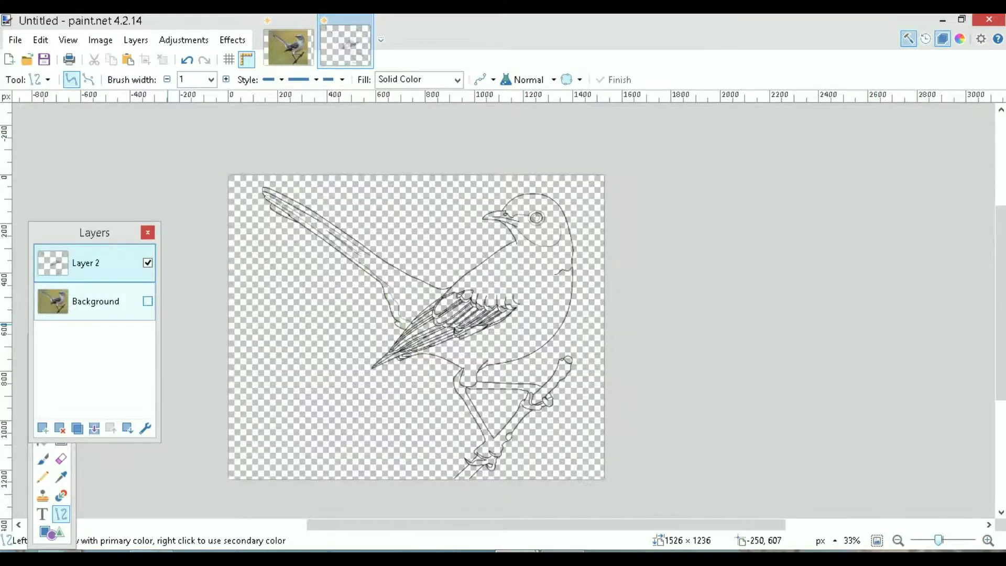
click(148, 301)
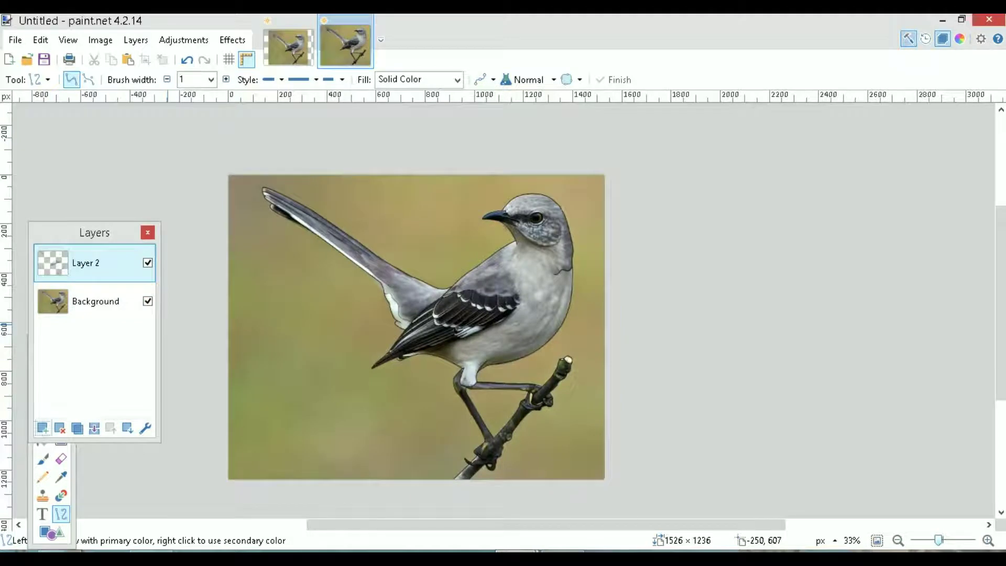
Add a new empty layer and place it between the line art layer and the background photo
click(43, 428)
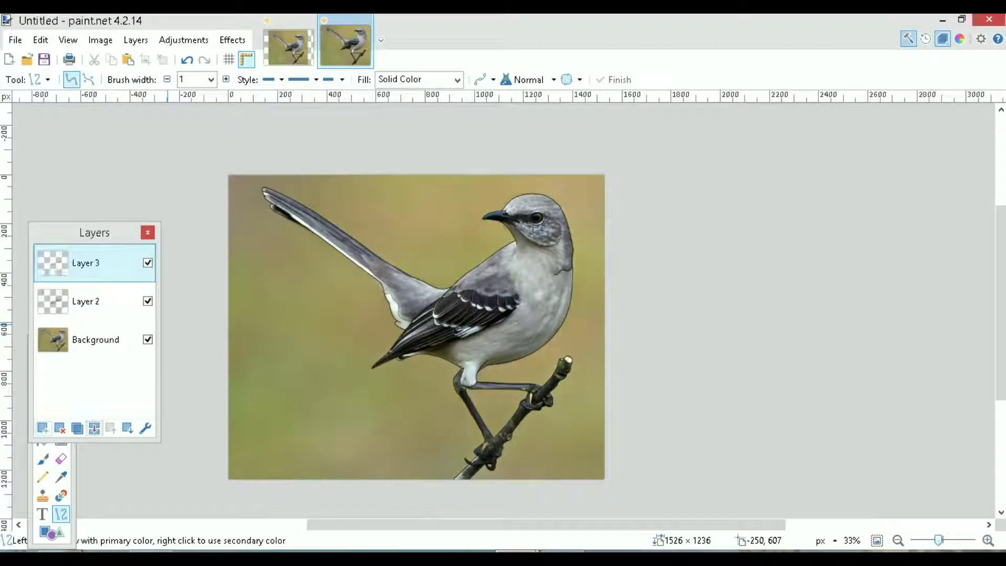
click(94, 428)
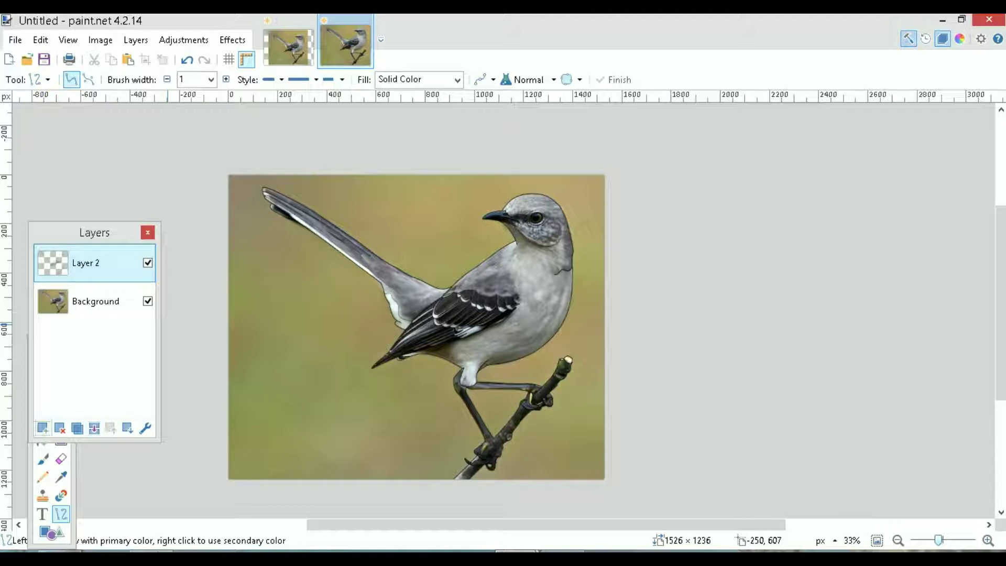
click(43, 428)
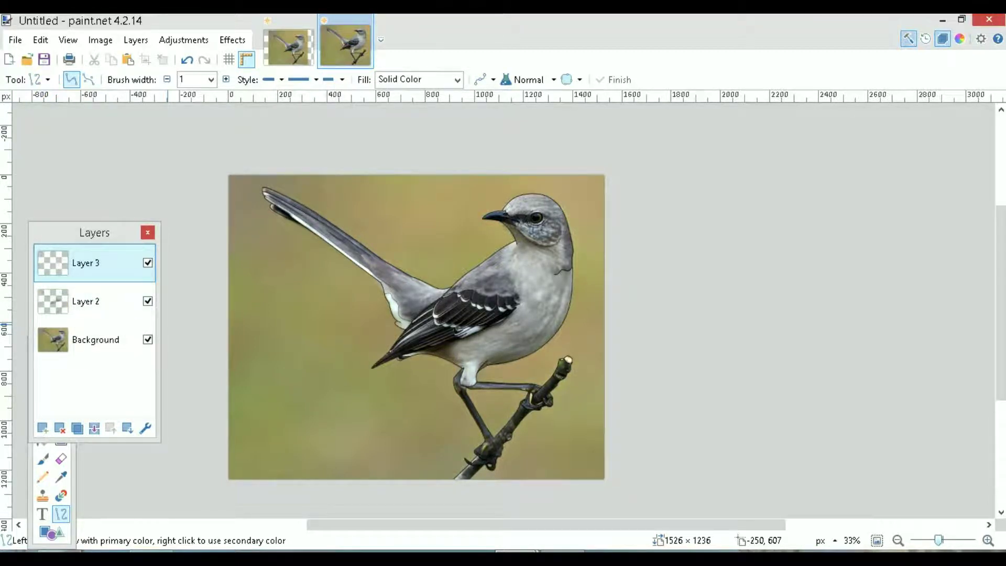
click(127, 429)
click(127, 428)
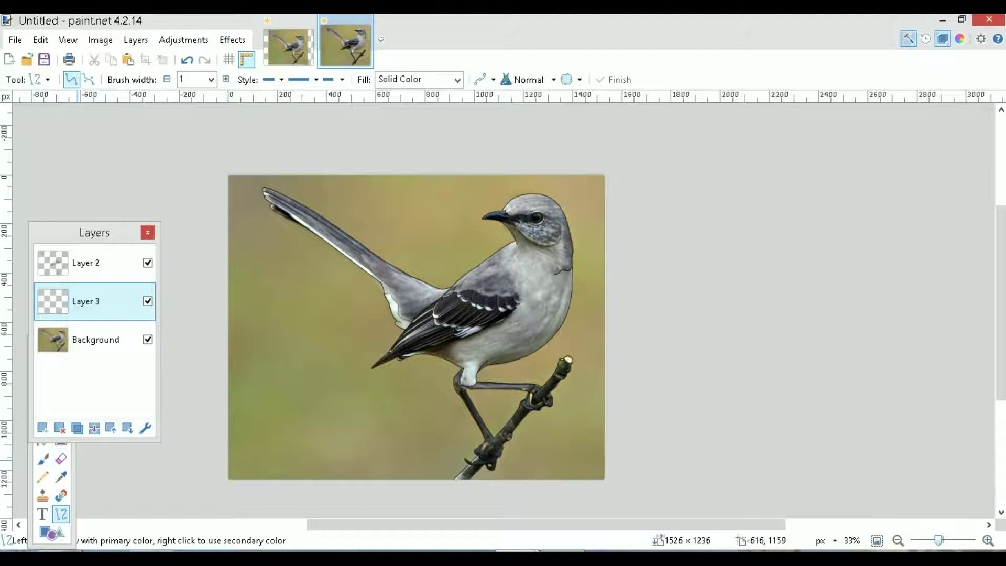
drag(94, 232, 96, 135)
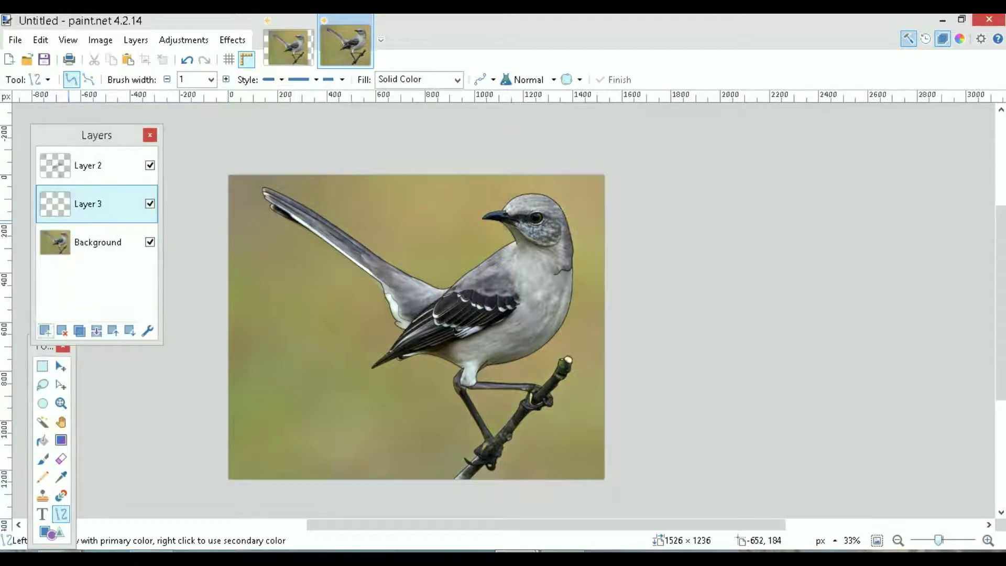
Fill the new layer with white using the Paint Bucket, and toggle its visibility to compare the line art with the photo
click(42, 440)
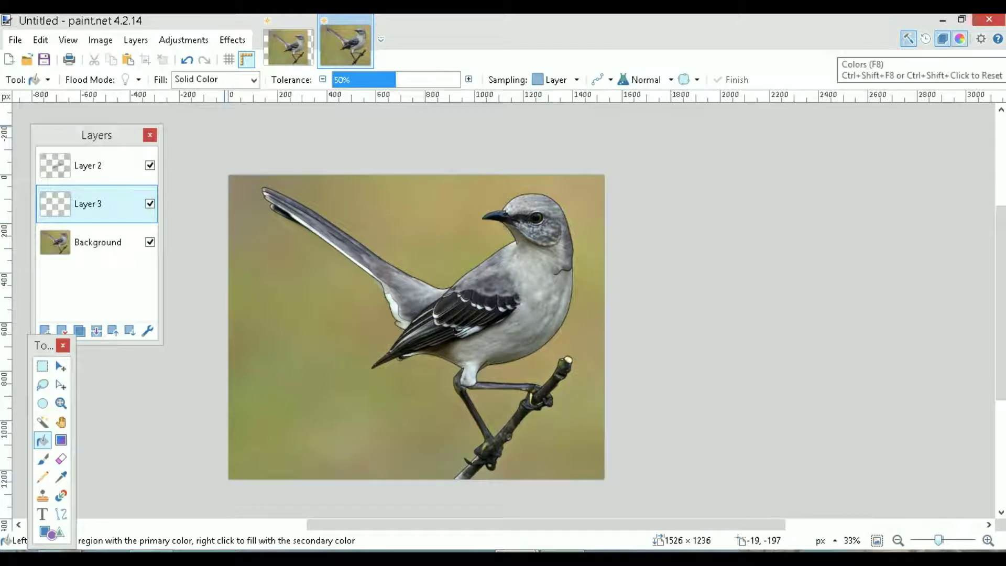
click(960, 39)
click(843, 255)
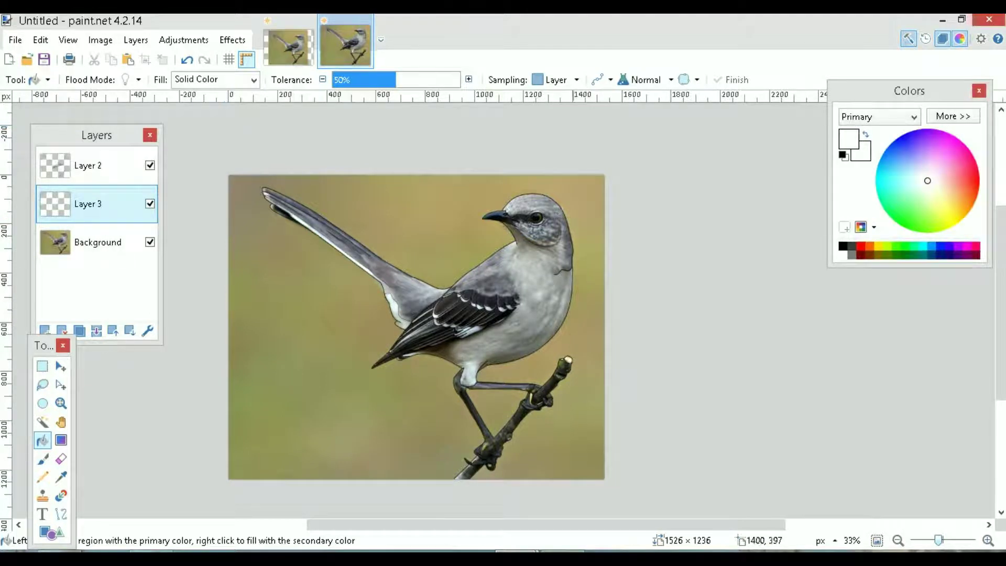
click(263, 309)
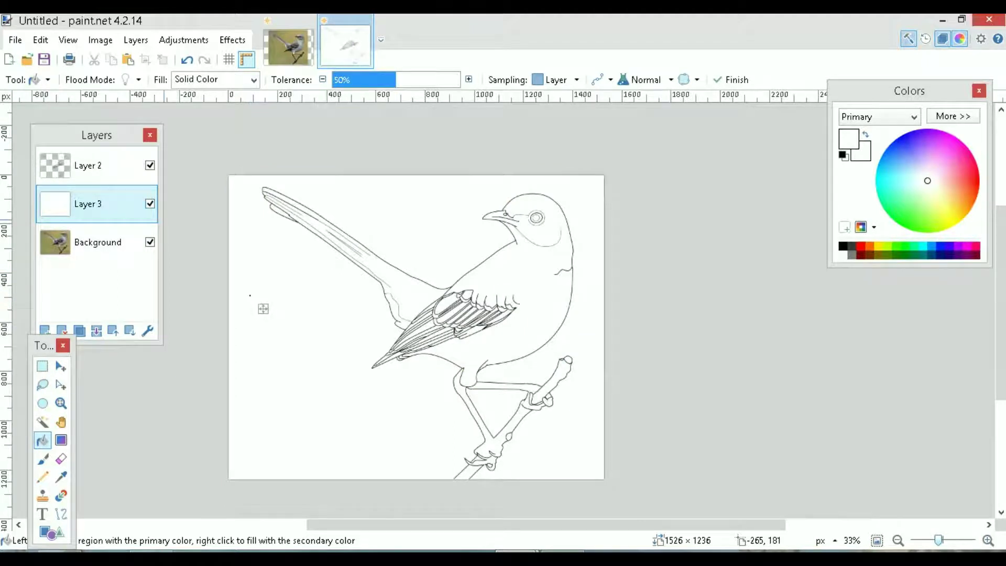
click(150, 203)
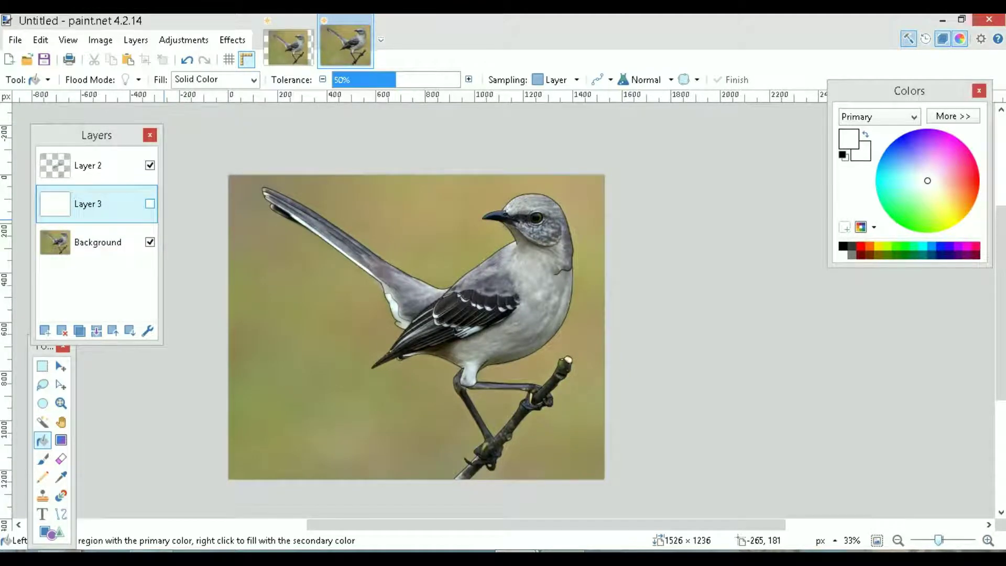
click(150, 203)
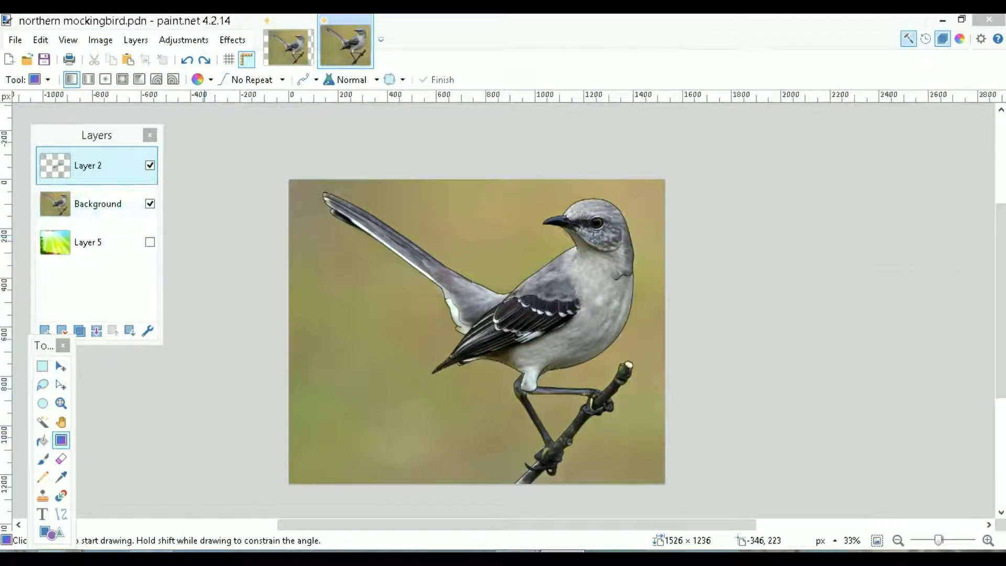
In the northern mockingbird.pdn version, add a new layer directly beneath the line art and fill it with white at 20% tolerance
drag(44, 345, 47, 369)
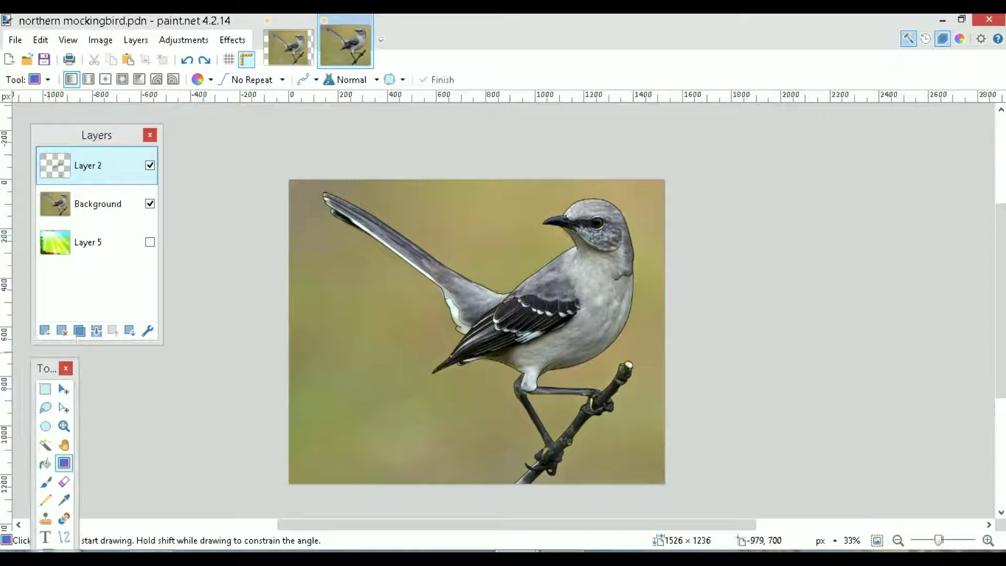
click(45, 331)
click(129, 330)
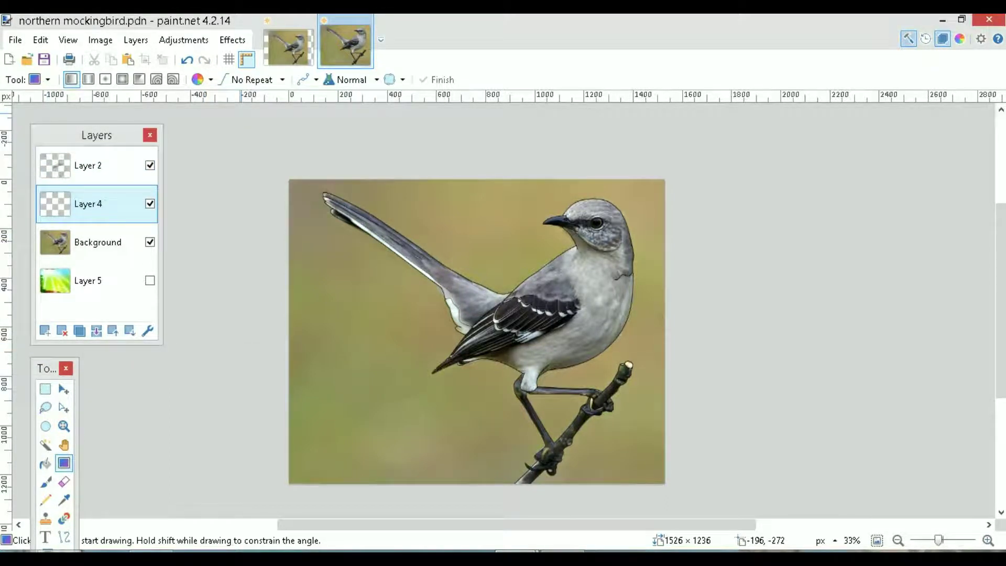
key(F8)
key(f)
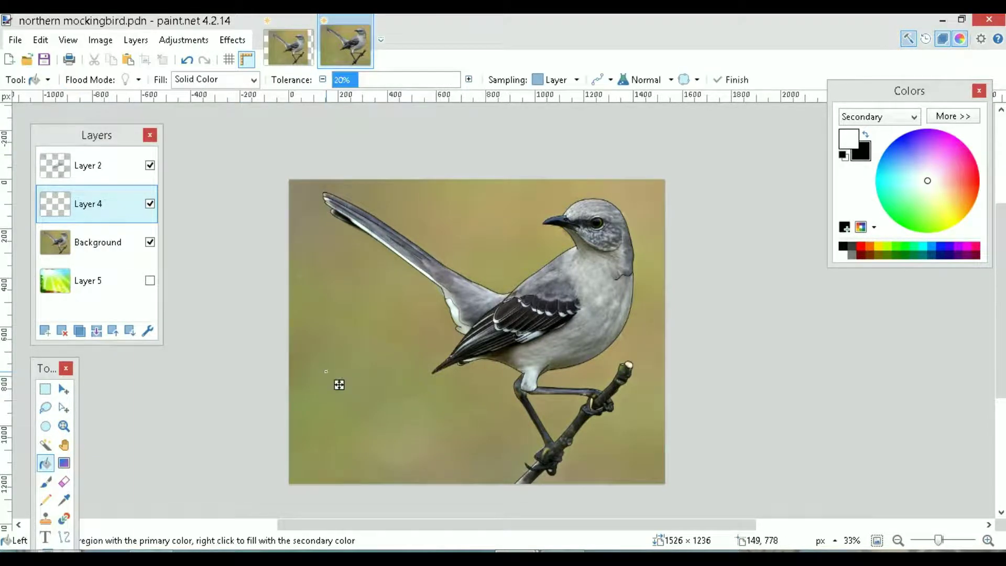
click(339, 385)
Merge the line art layer onto the white layer, and cut away the white area surrounding the bird with the Magic Wand at 20% tolerance
click(108, 166)
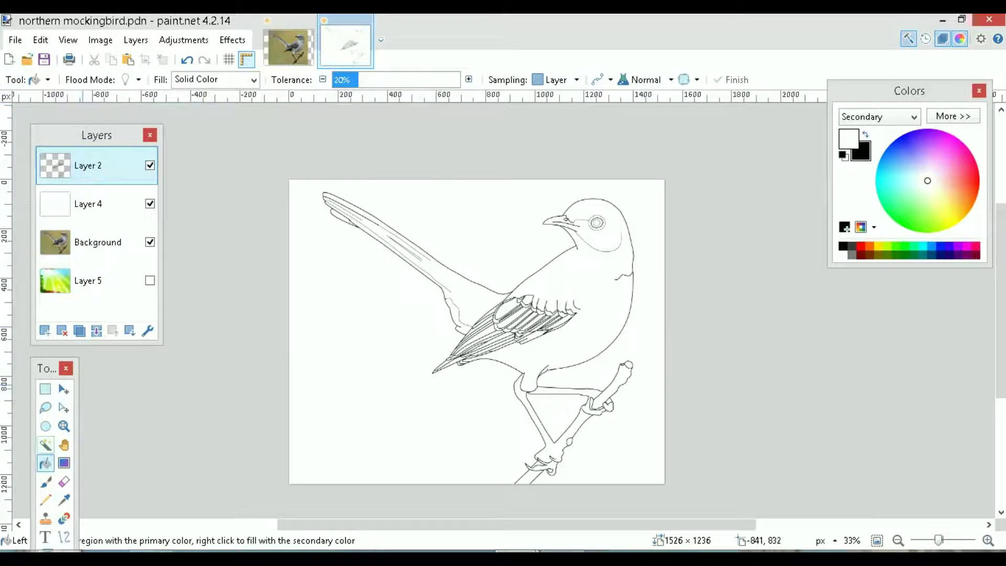
click(45, 444)
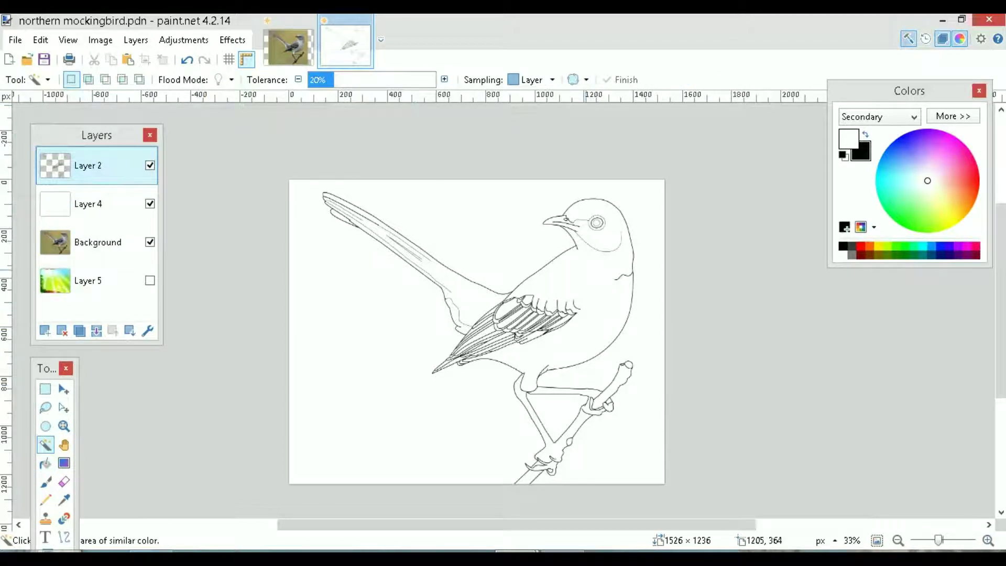
click(598, 282)
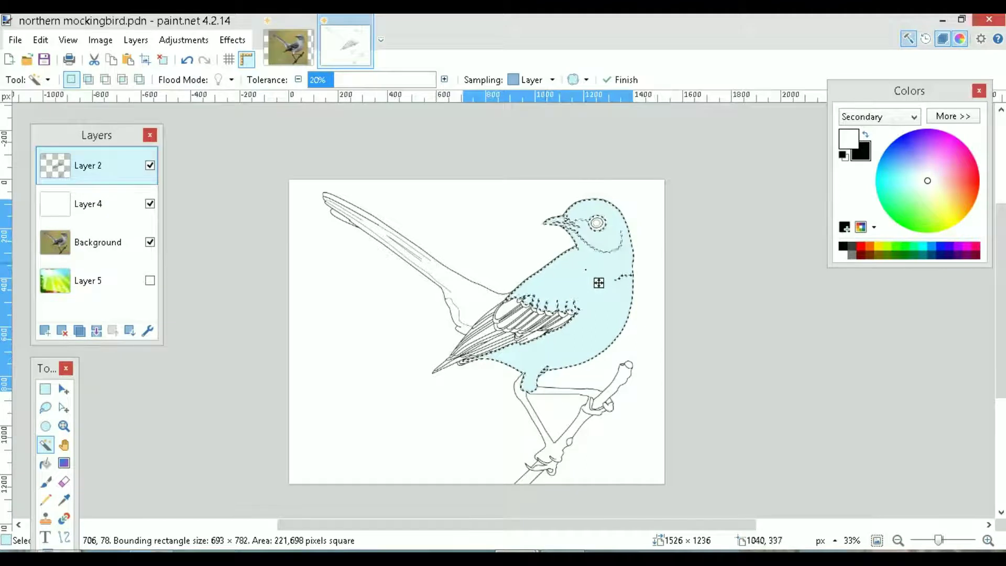
click(162, 59)
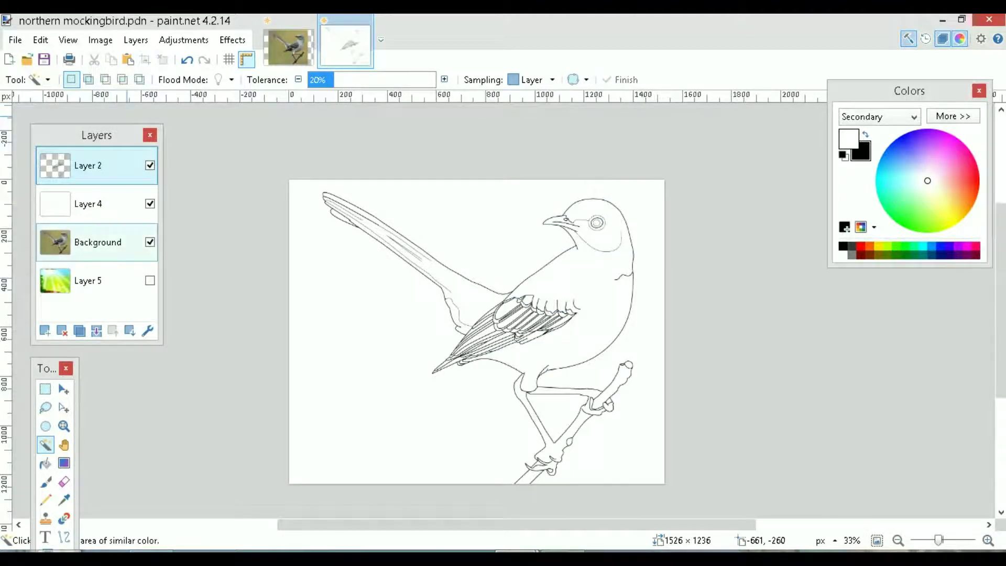
click(97, 330)
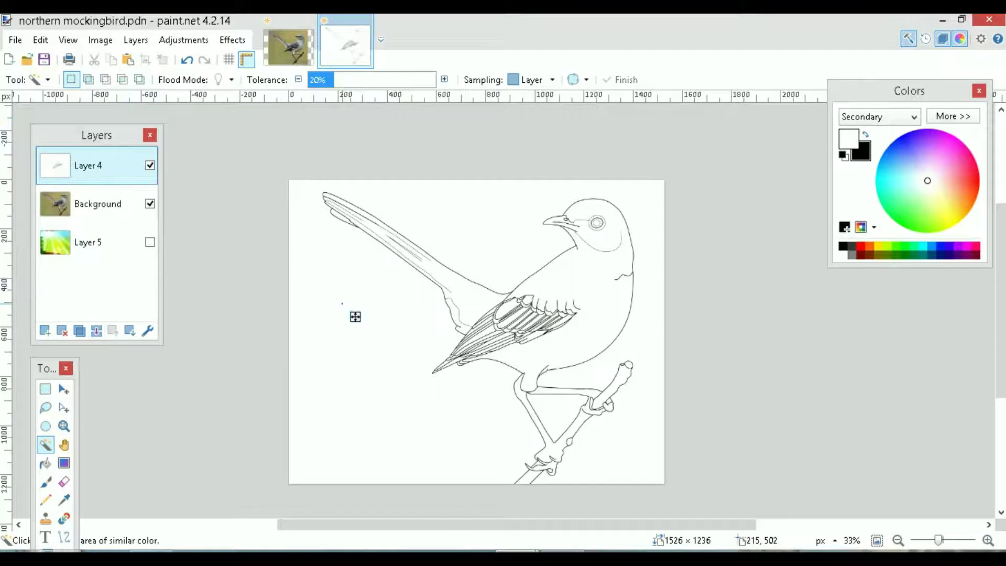
click(355, 317)
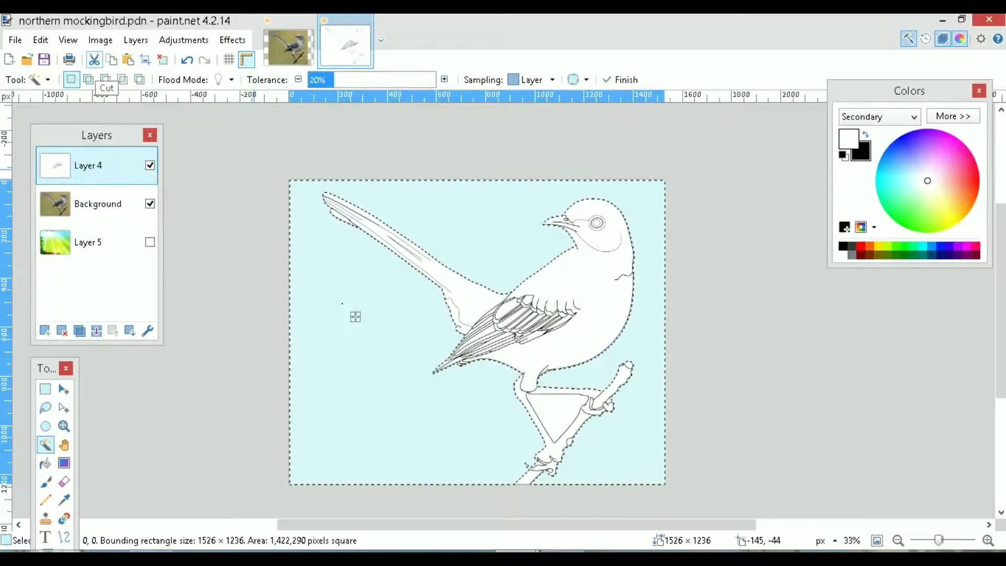
click(94, 60)
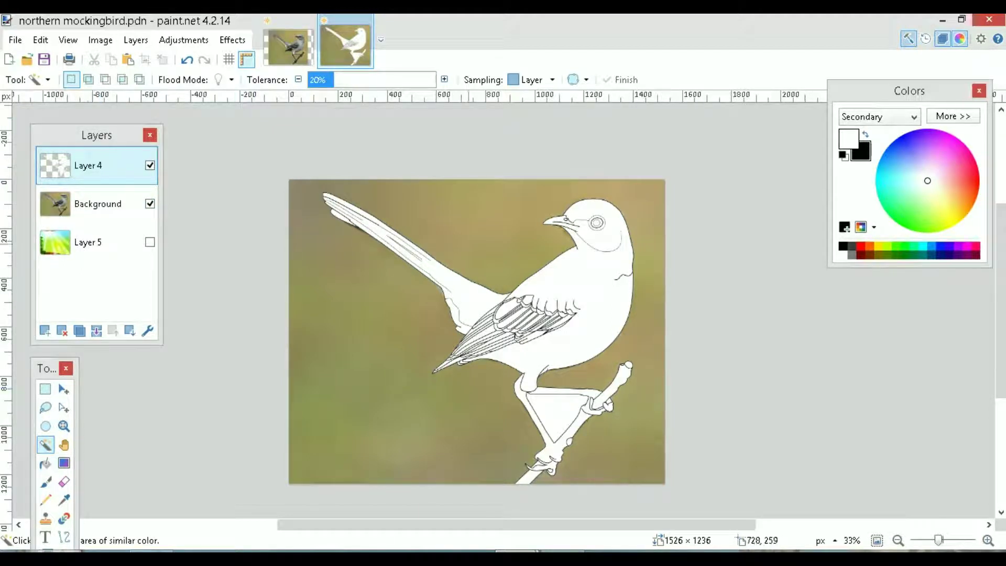
Check the photo's tones by toggling the merged layer, and set the primary color to grey 999999 and the secondary to B5B5B5
click(953, 115)
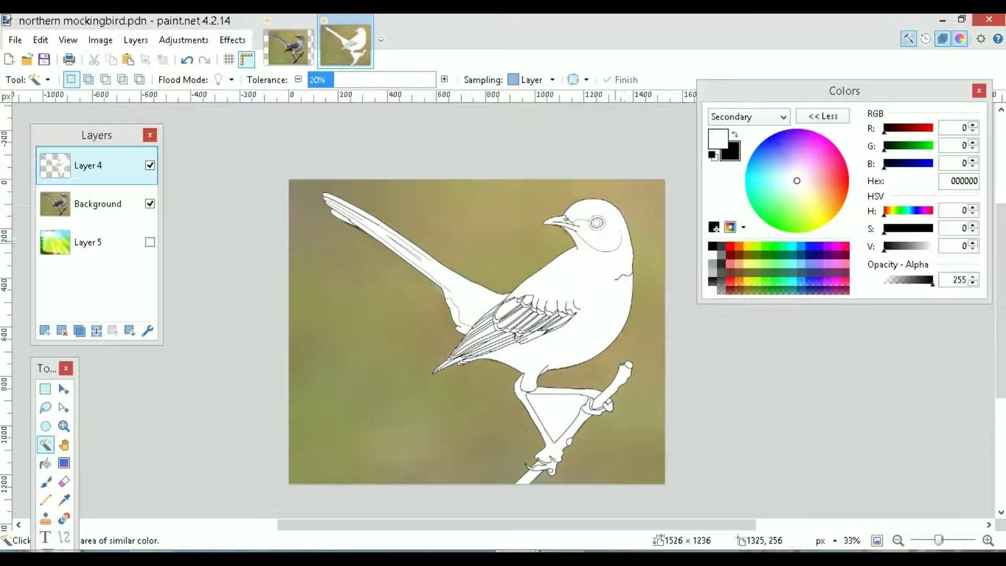
click(150, 165)
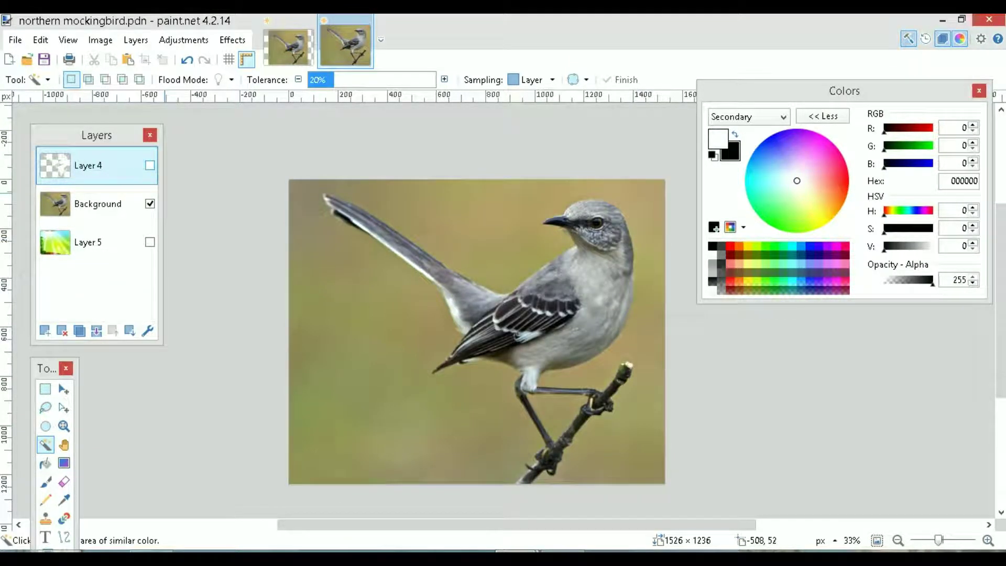
click(150, 166)
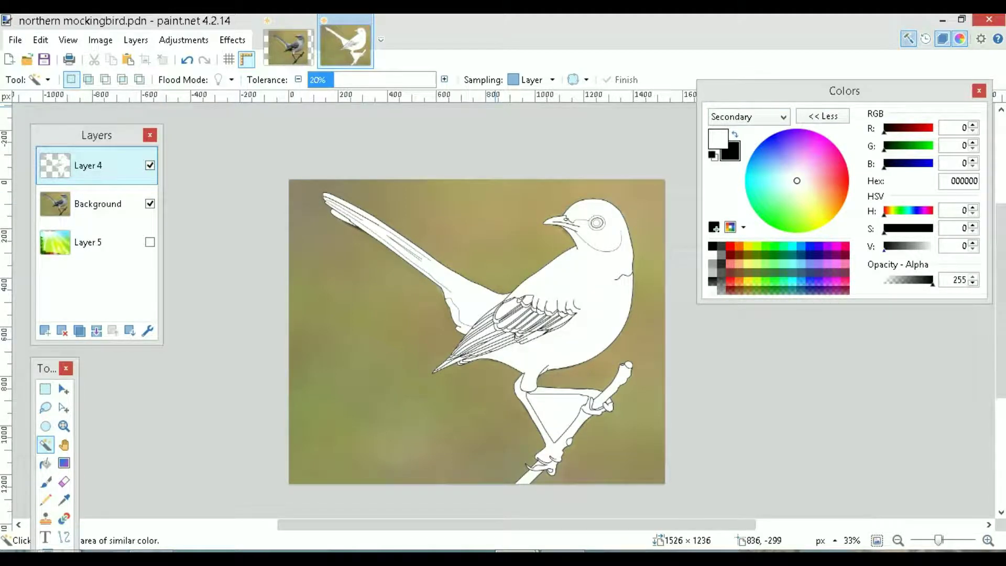
drag(884, 247, 919, 247)
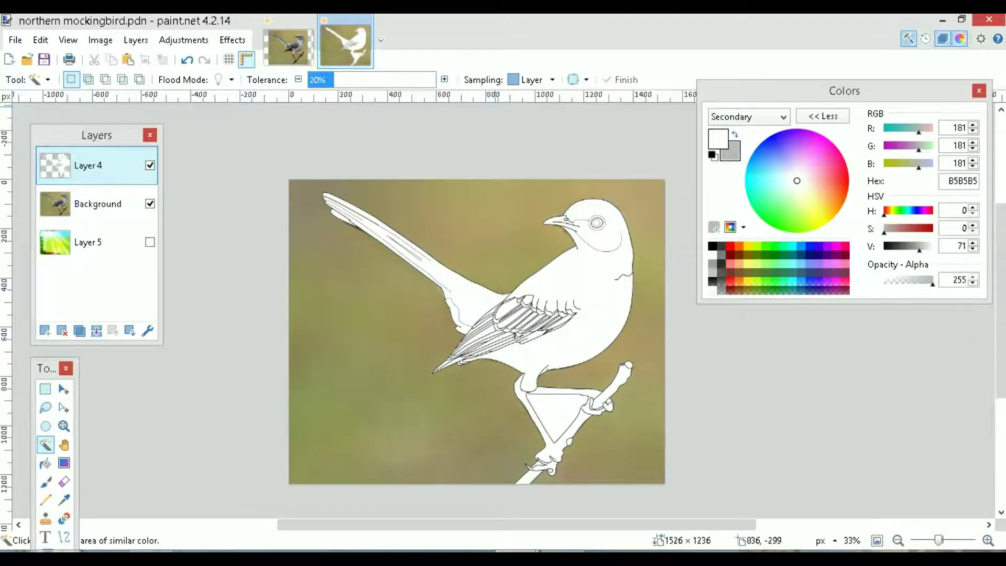
key(x)
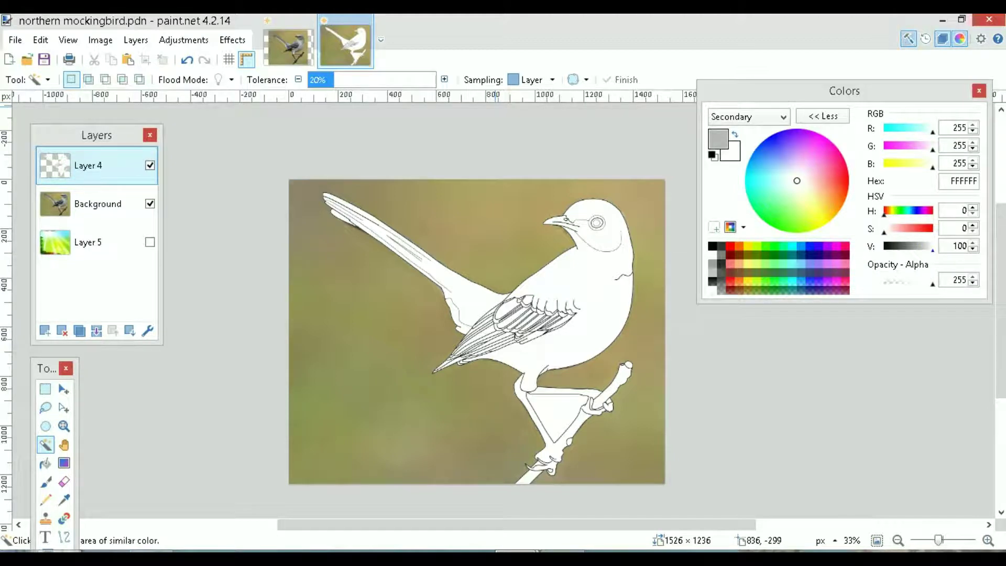
drag(932, 248, 914, 249)
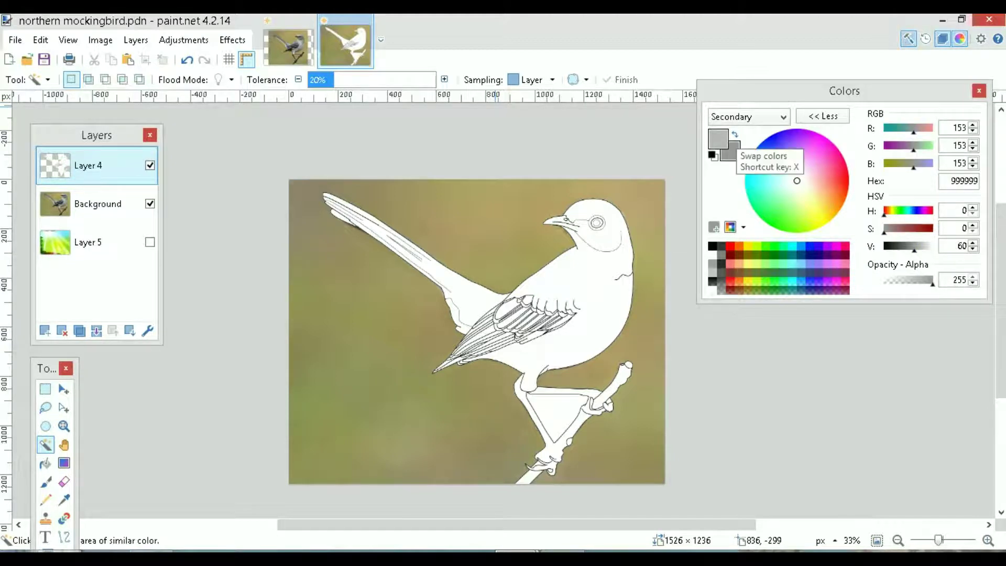
click(735, 134)
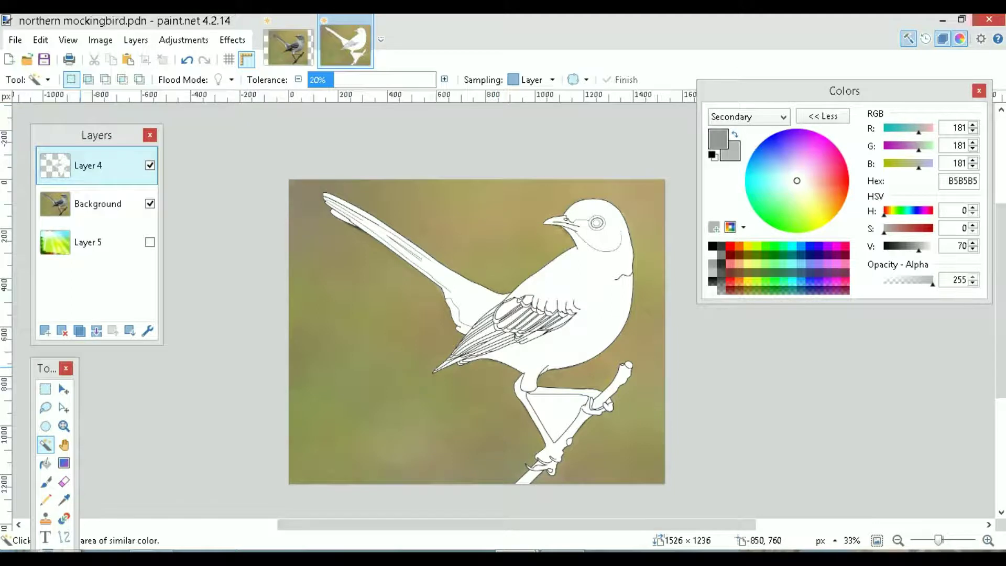
Select the tail's grey area, apply a linear gradient about 506 pixels long, lighten the secondary color to BCBCBC, and deselect
click(372, 219)
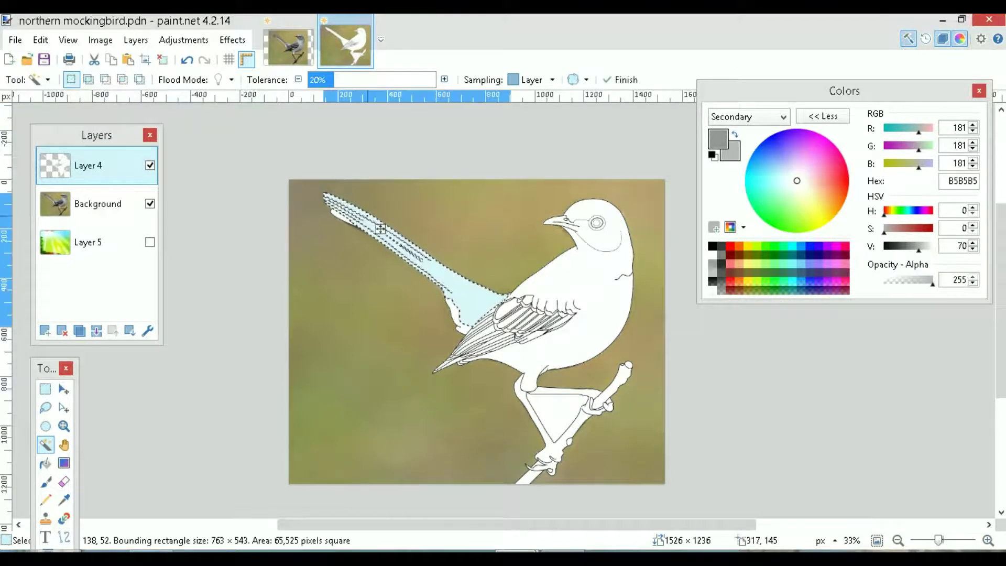
click(64, 463)
drag(511, 305, 434, 272)
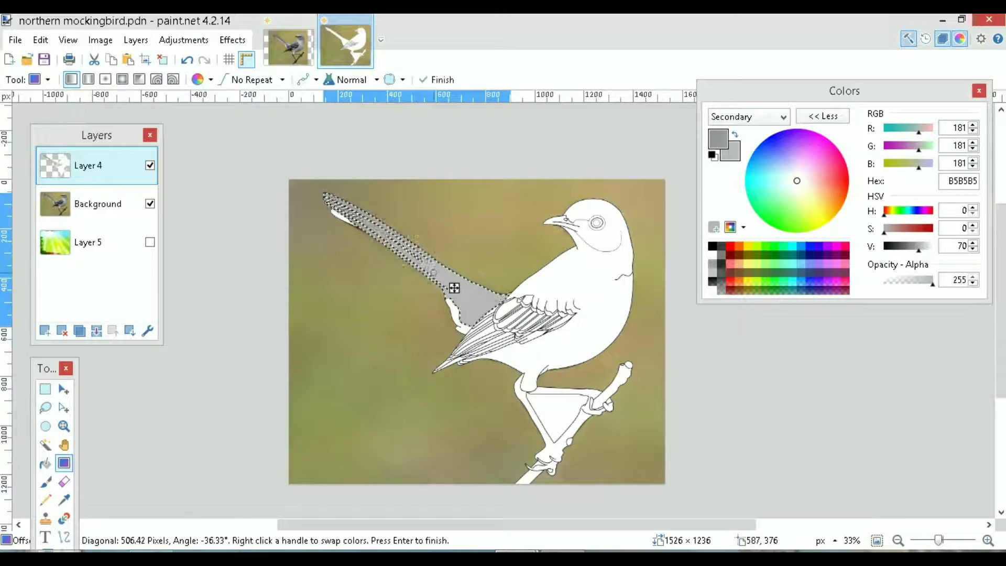
drag(919, 249, 921, 249)
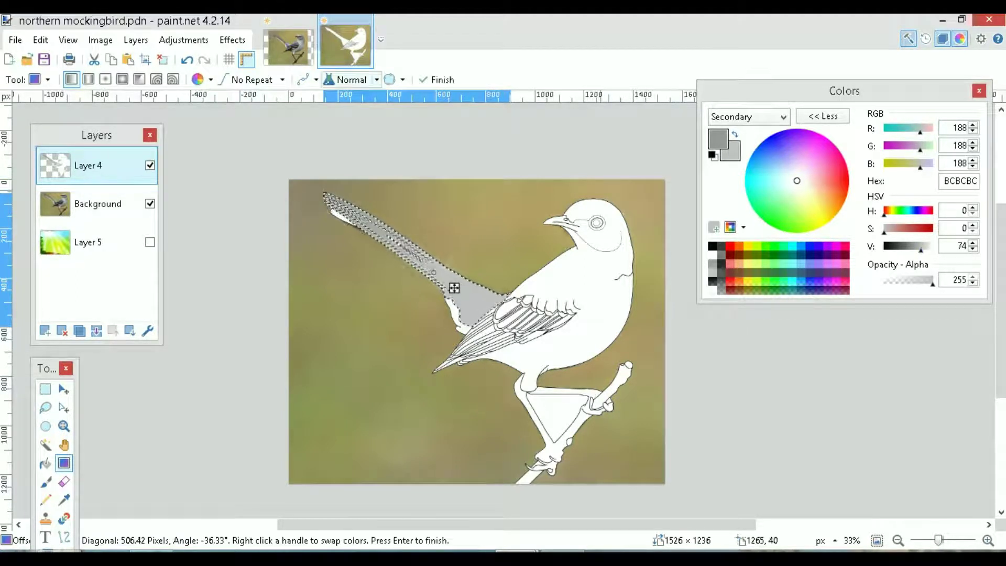
key(ctrl+d)
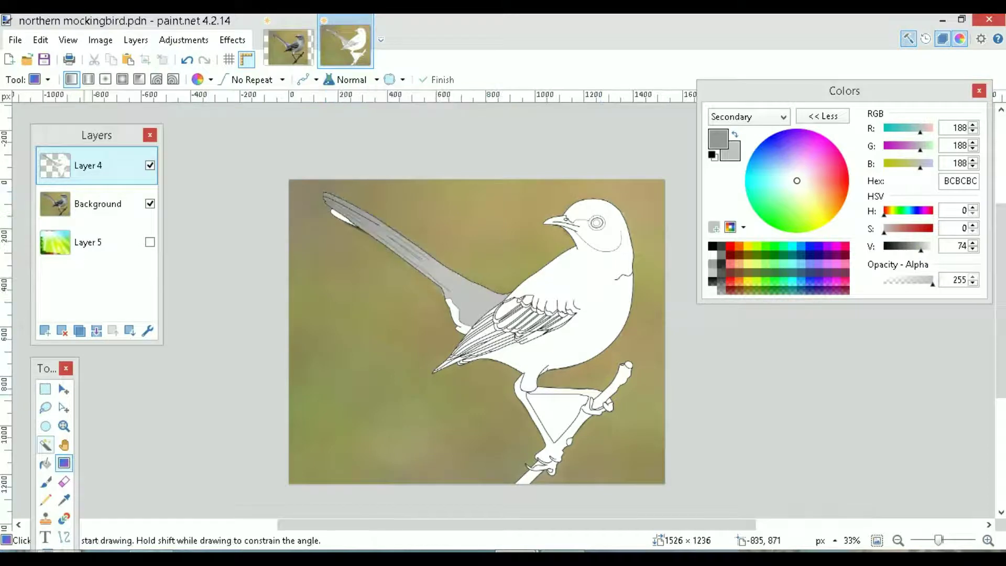
Select the tail's outer half, set the primary color to 808080 and the secondary to 999999, apply a linear gradient along the tail, and deselect
click(46, 445)
click(384, 235)
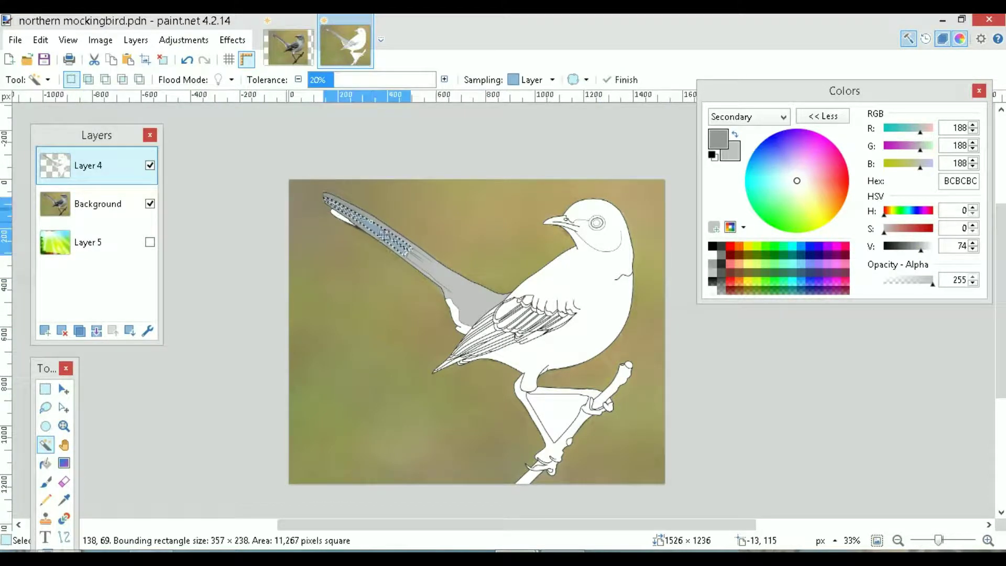
click(64, 463)
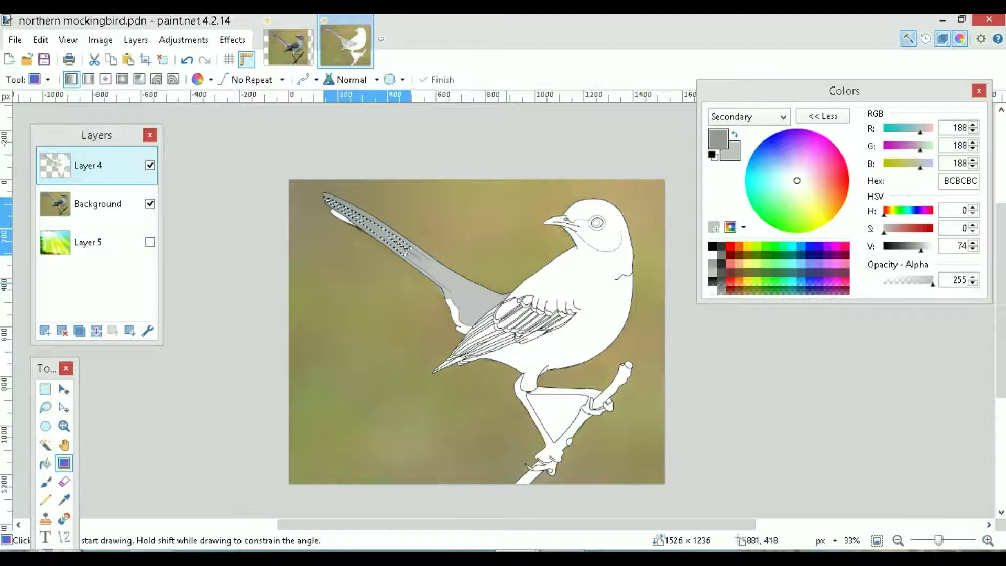
click(721, 255)
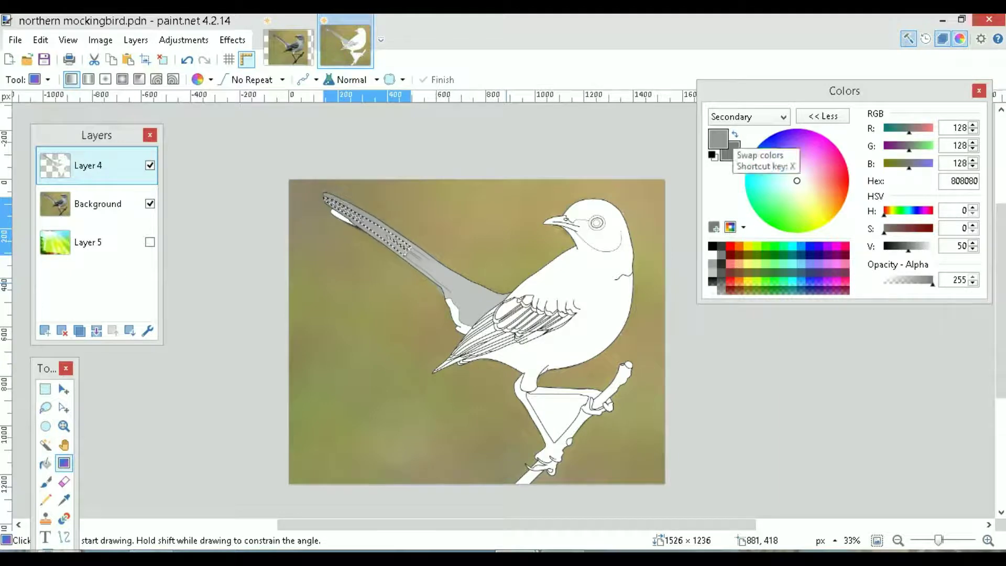
click(735, 135)
drag(378, 236, 438, 273)
key(ctrl+d)
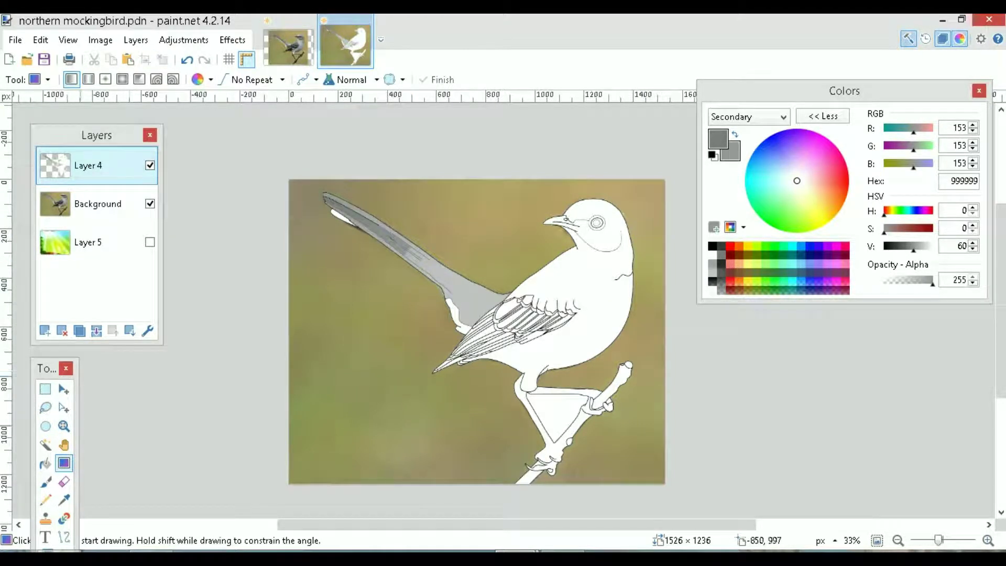
Select the strip along the tail's upper edge, apply a linear gradient about 222 pixels long from the tip, and deselect
click(45, 445)
click(388, 230)
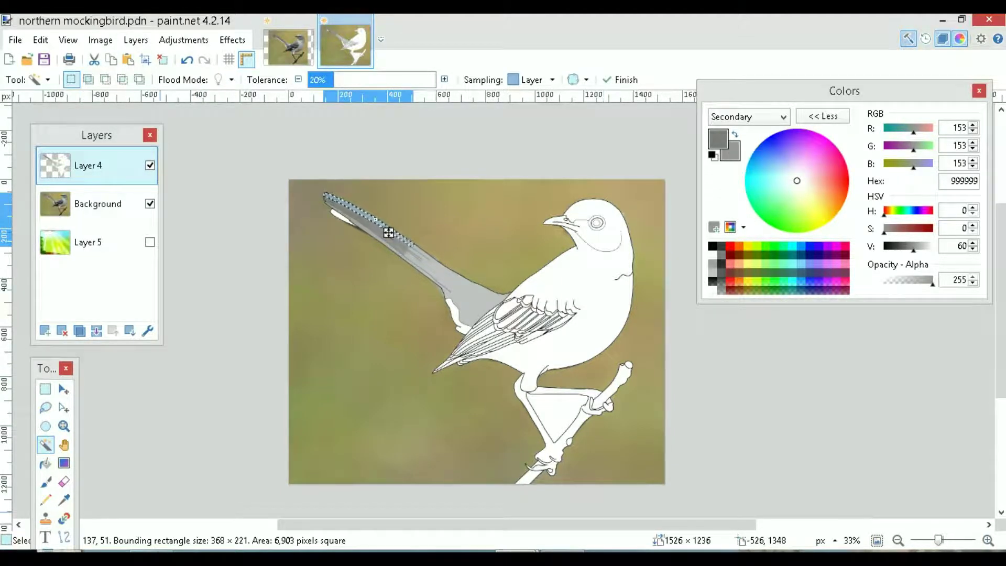
key(g)
drag(331, 196, 400, 238)
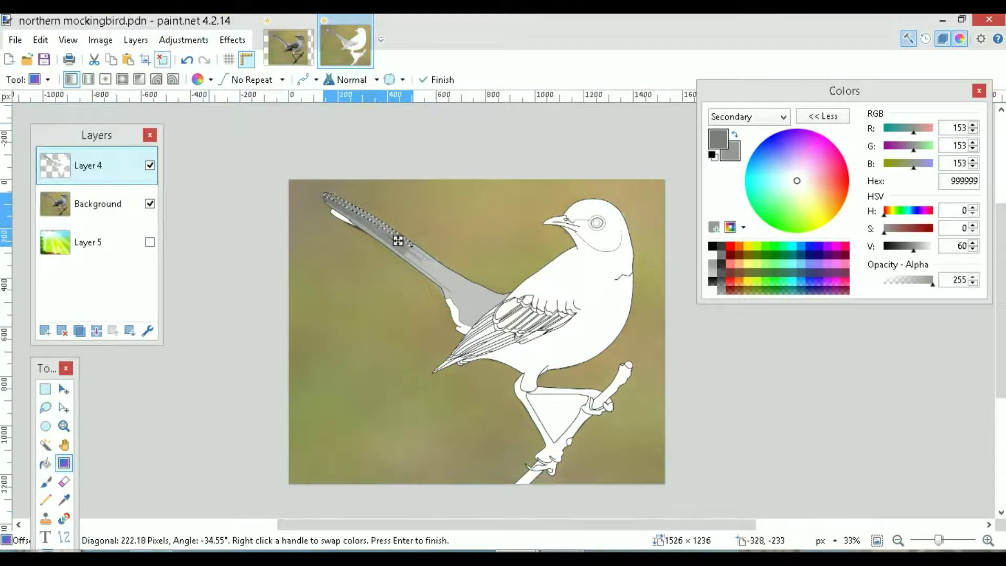
key(ctrl+d)
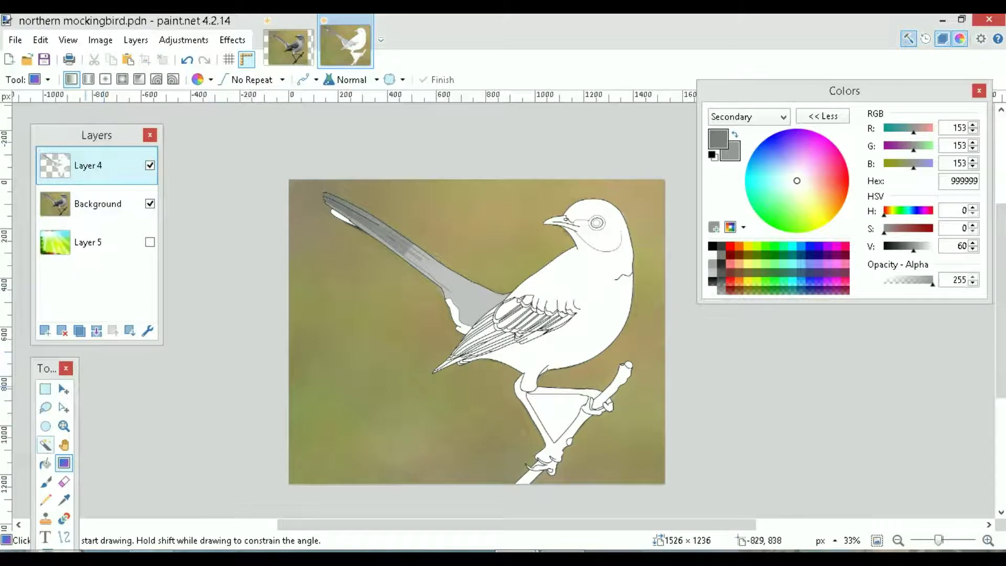
Select the light inner part of the tail, lighten the secondary color to A5A5A5, apply a diagonal linear gradient toward the body, and deselect
click(45, 445)
click(414, 262)
mouse_move(400, 249)
mouse_down()
mouse_move(436, 274)
mouse_move(399, 249)
mouse_up()
click(424, 268)
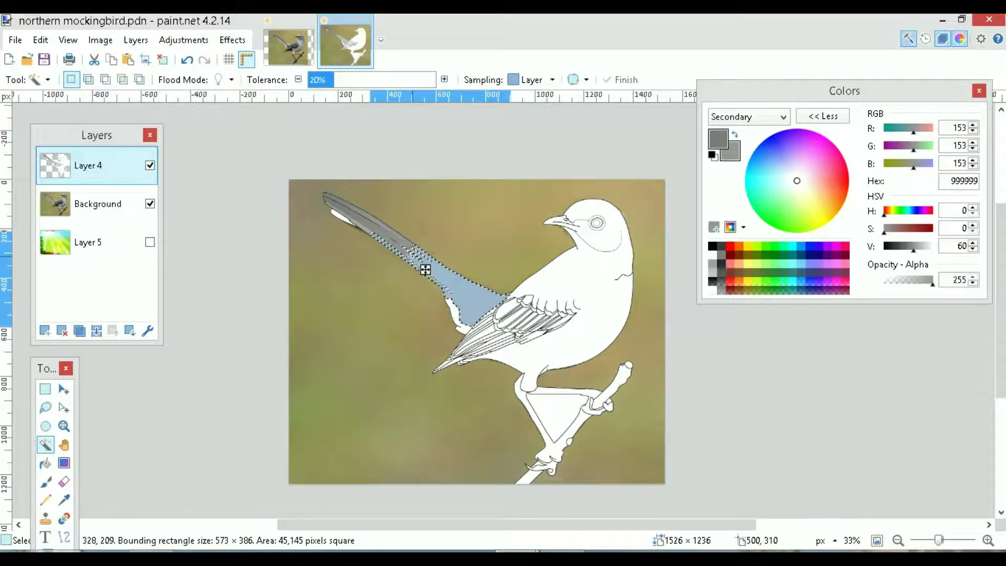
key(g)
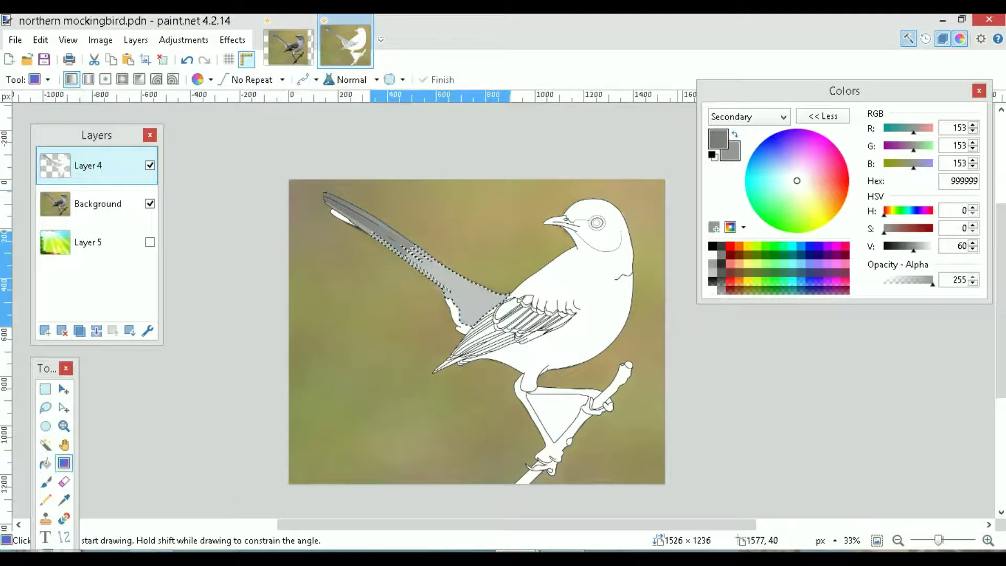
drag(913, 247, 917, 248)
drag(397, 242, 460, 301)
key(ctrl+d)
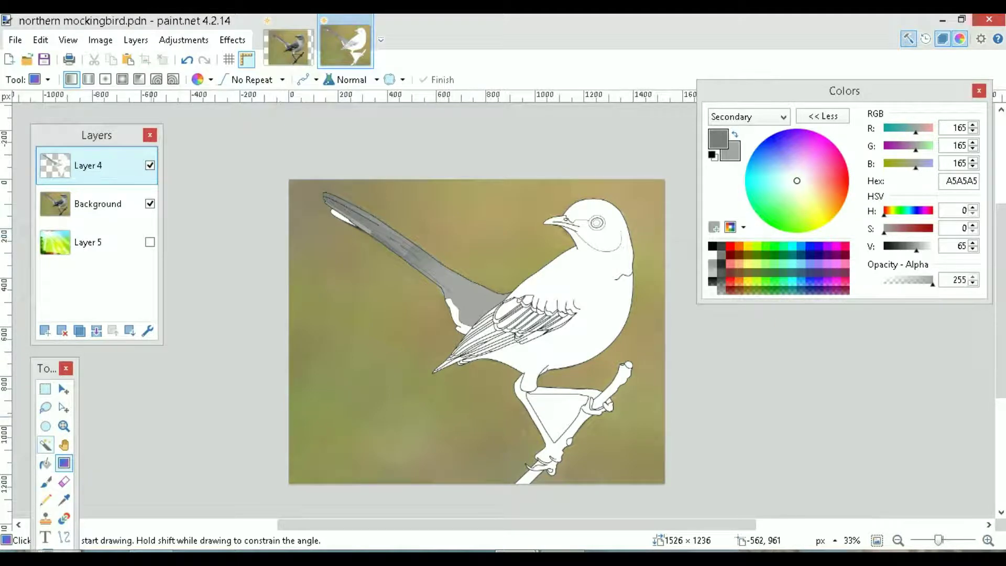
Select the middle section of the tail, blend it with a long linear gradient reaching the tail's base, and deselect
click(46, 444)
drag(422, 262, 436, 278)
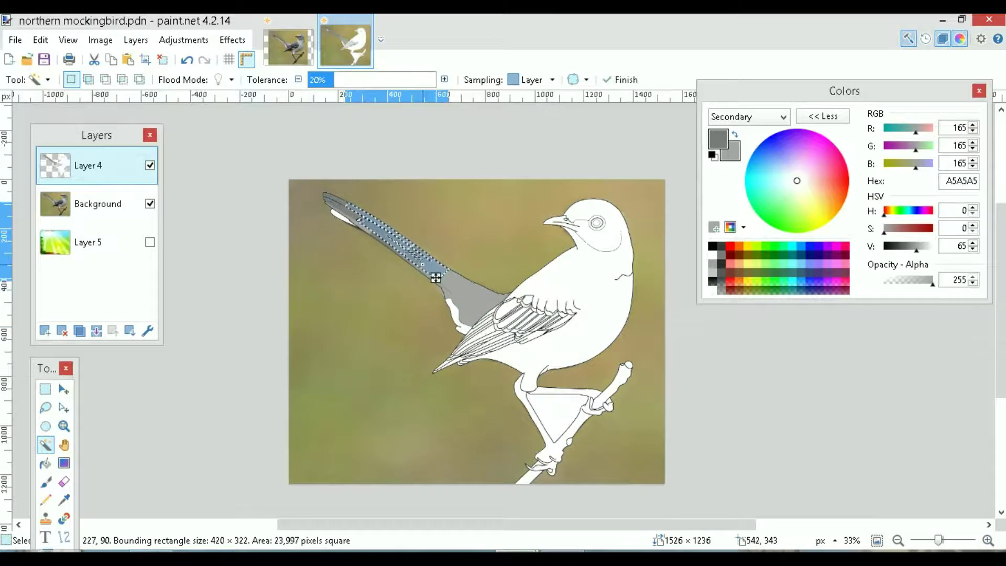
click(64, 462)
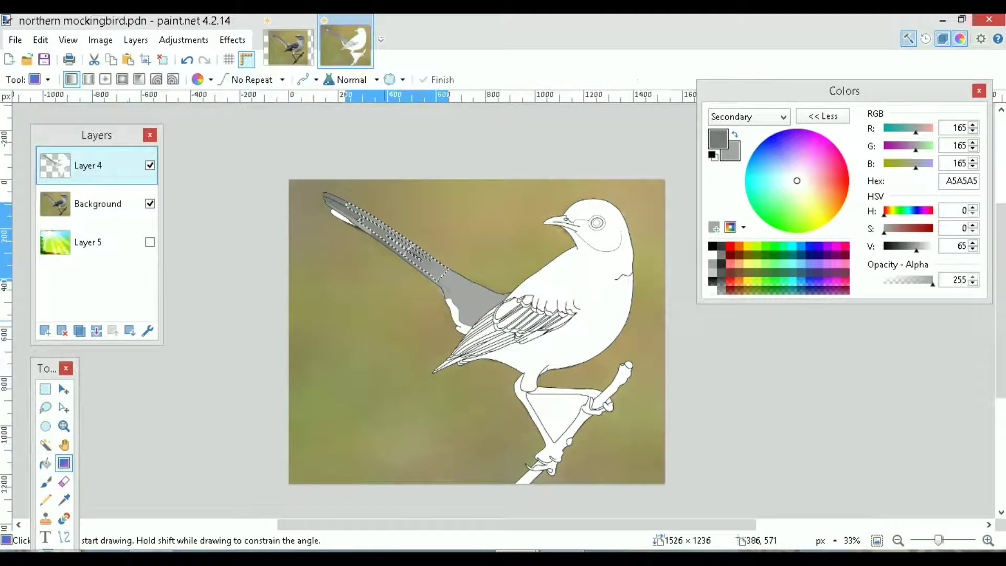
drag(376, 223, 474, 315)
key(ctrl+d)
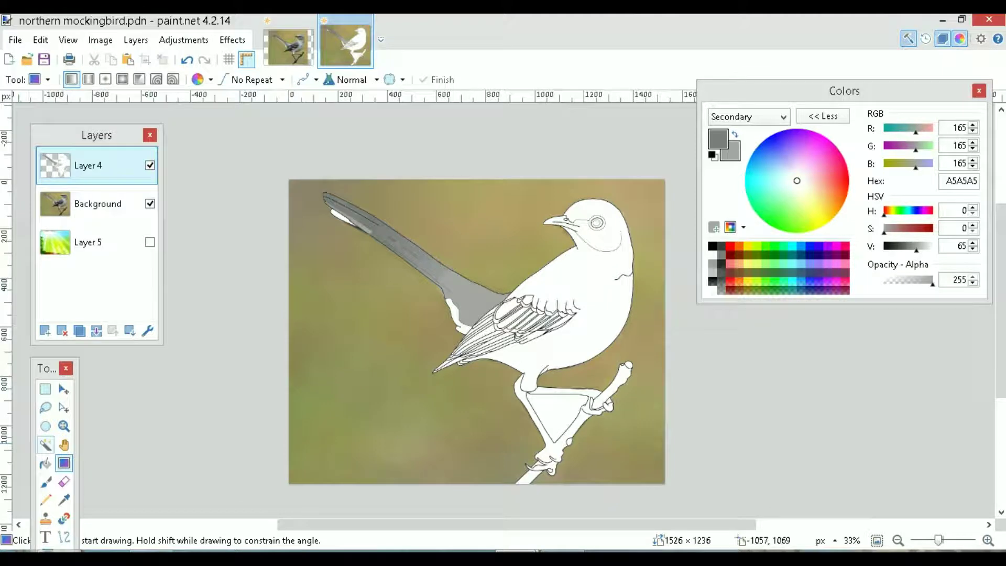
Select the tail's base area, raise the selection tolerance to 26%, apply a linear gradient toward the wing, and deselect
click(46, 445)
mouse_move(441, 272)
mouse_down()
mouse_move(428, 265)
mouse_move(439, 276)
mouse_up()
click(341, 79)
key(g)
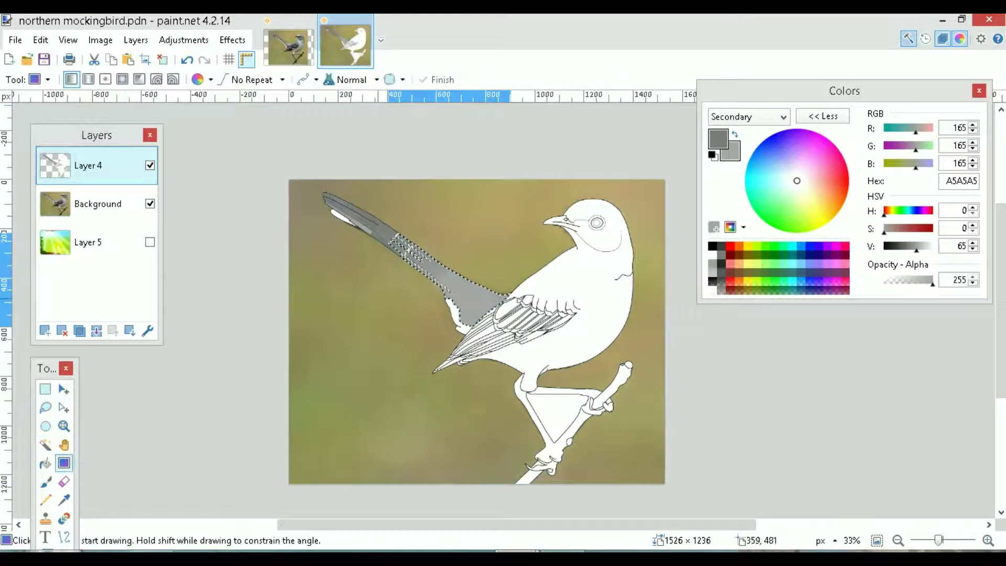
drag(444, 286, 510, 316)
key(ctrl+d)
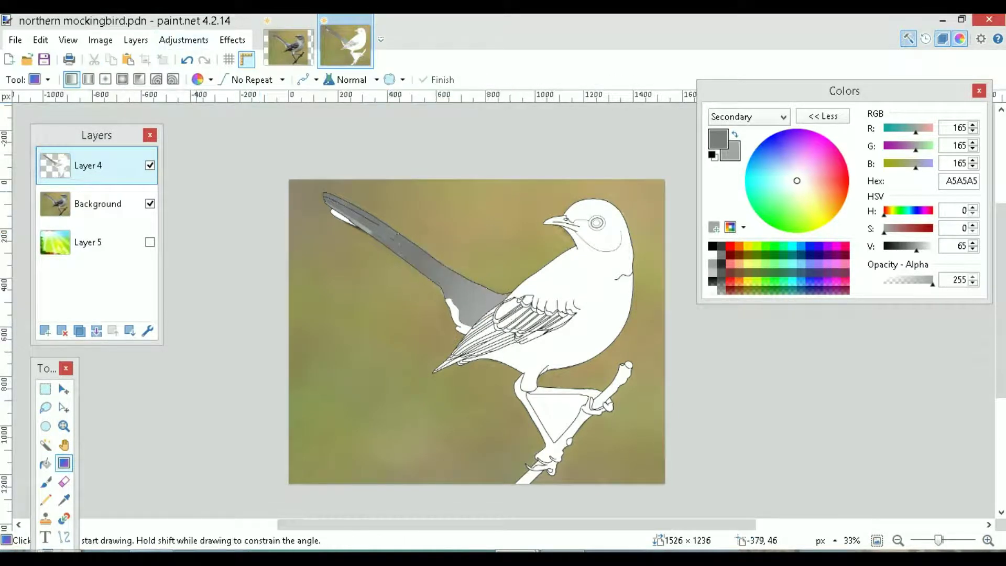
Select the white patch beneath the tail tip, fill it with a short linear gradient following the tail, and deselect
click(45, 445)
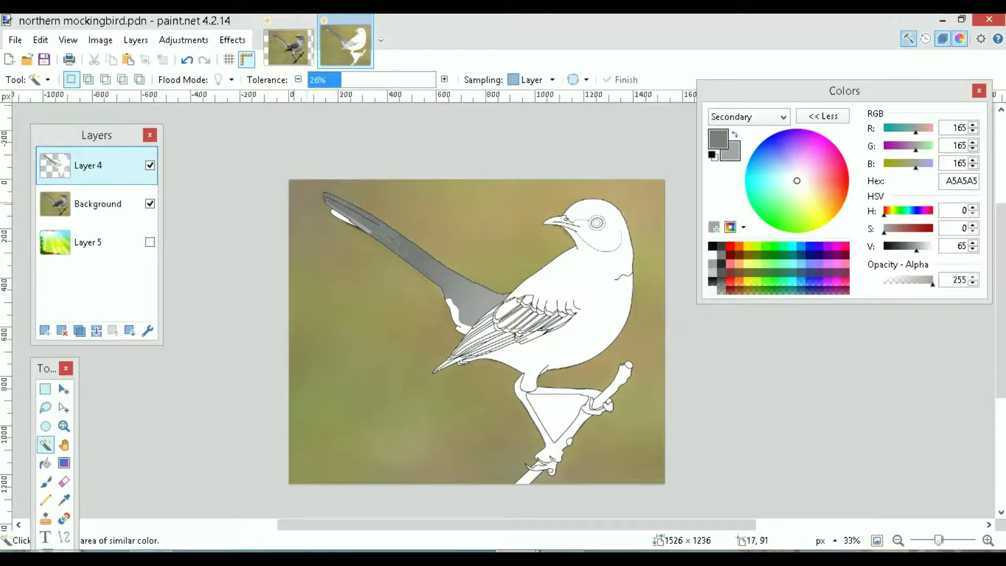
click(343, 217)
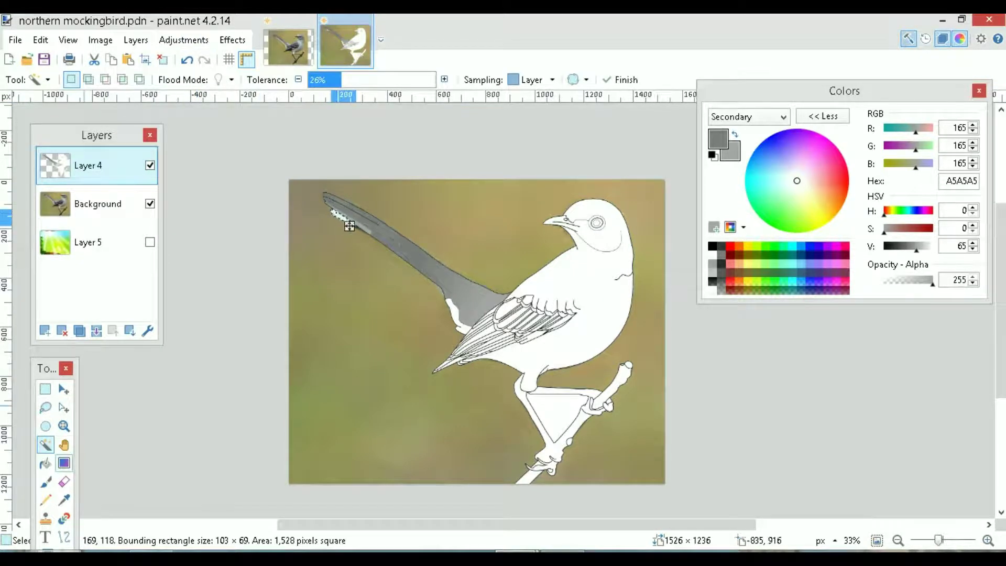
key(g)
drag(334, 213, 375, 227)
key(ctrl+d)
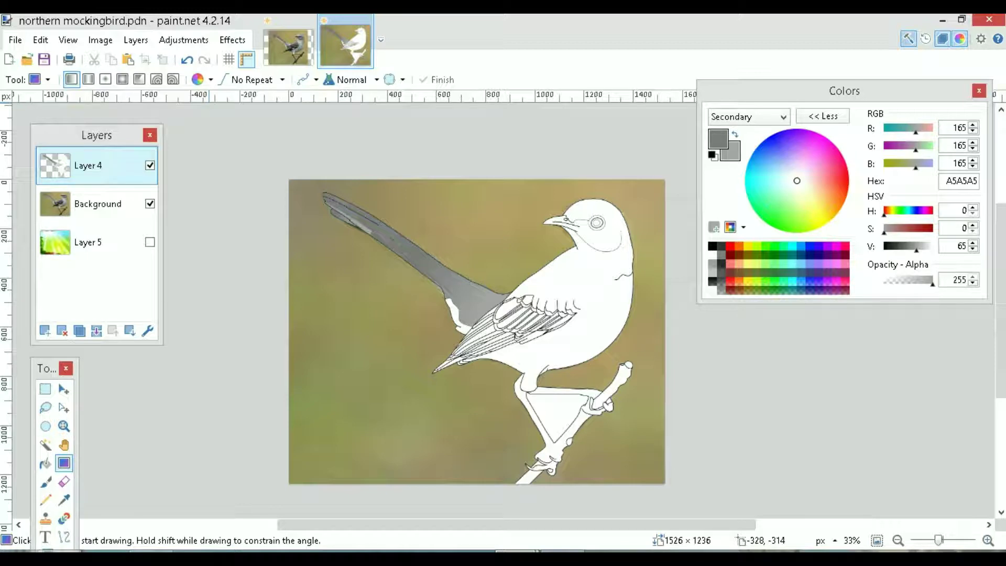
Select the white head and body, compare with the photo, swap the colors, apply a downward linear gradient about 675 pixels long, and deselect
key(s)
click(612, 318)
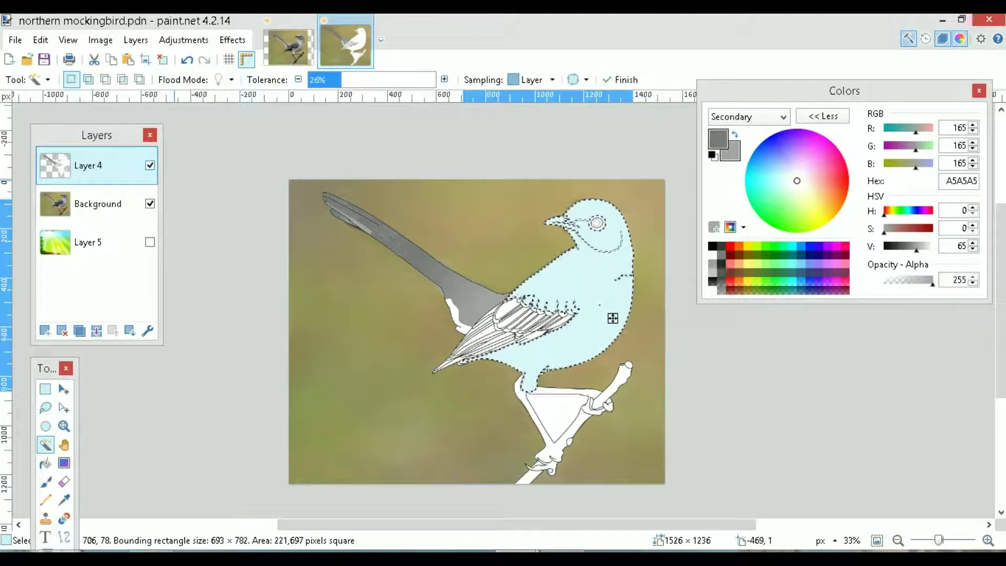
click(150, 165)
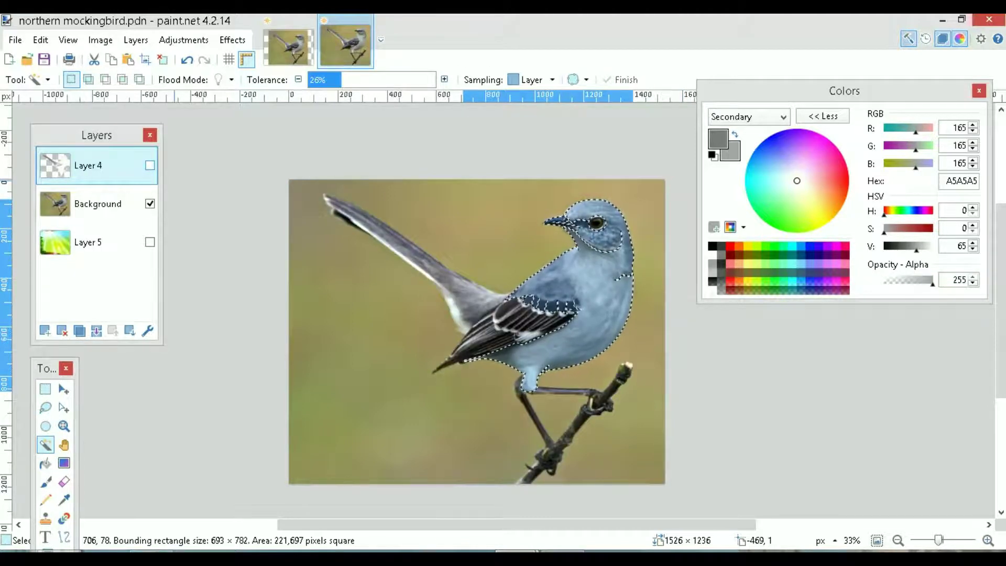
click(149, 165)
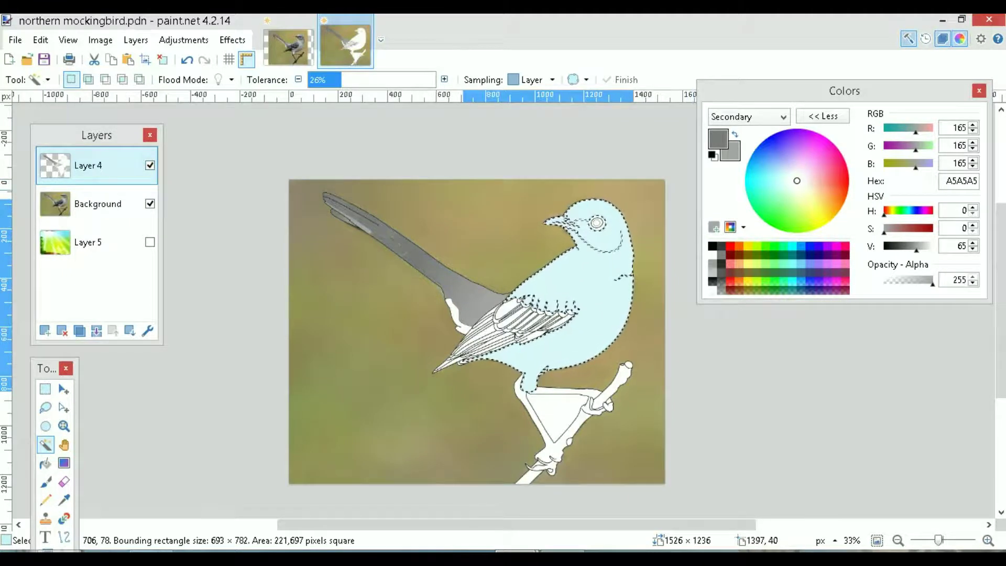
click(735, 135)
click(63, 463)
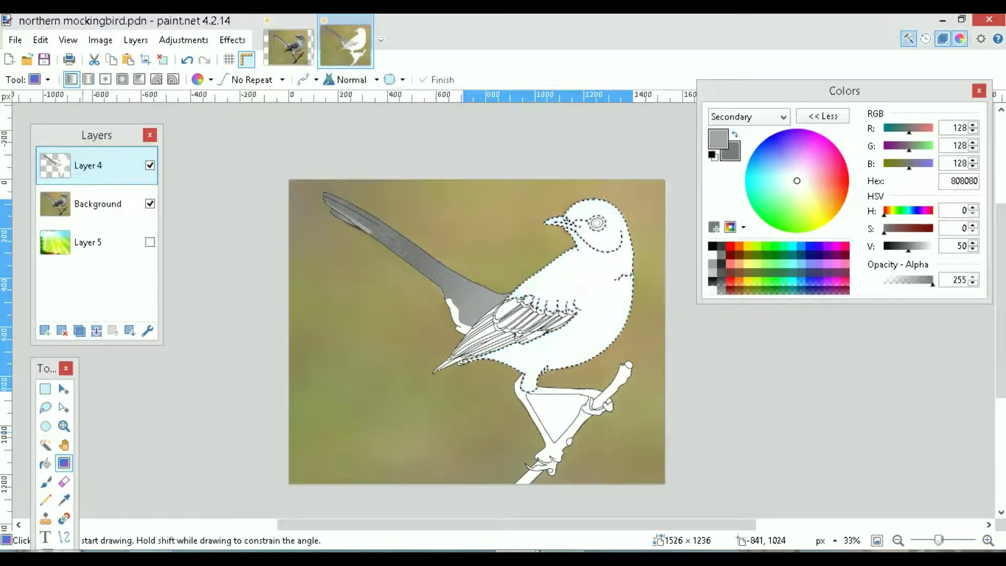
mouse_move(587, 206)
mouse_down()
mouse_move(613, 231)
mouse_move(592, 276)
mouse_move(593, 399)
mouse_up()
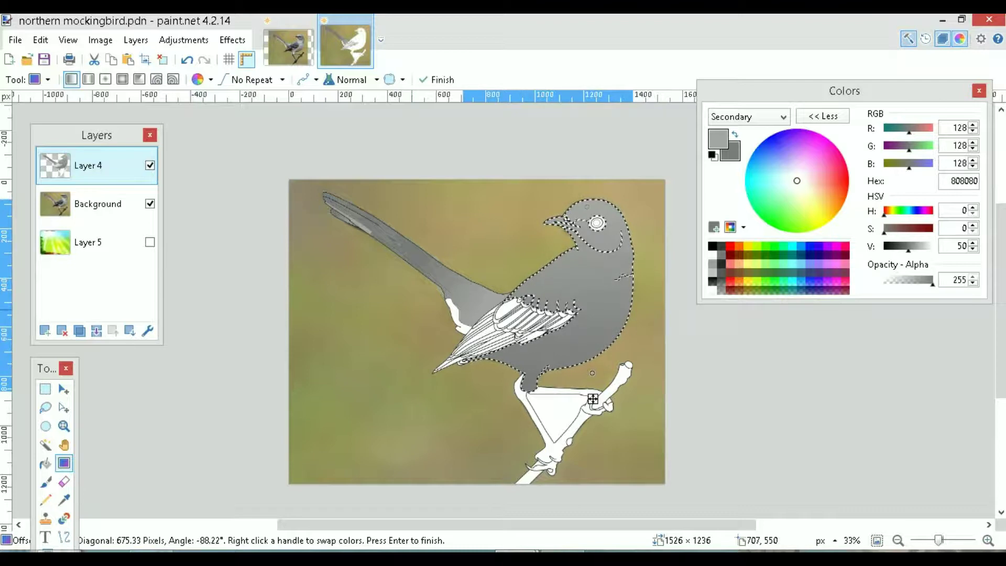
key(ctrl+d)
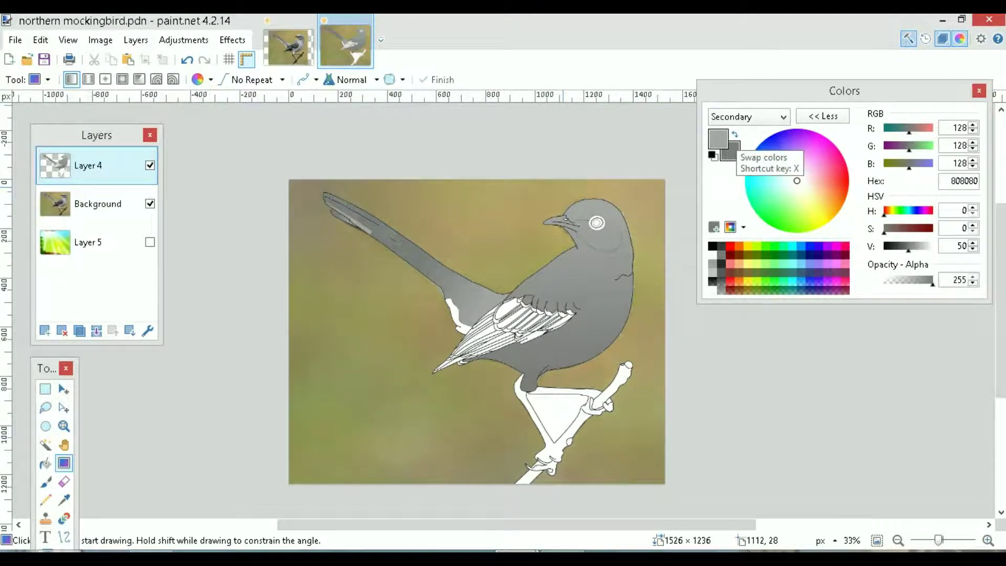
Lighten the primary color to BCBCBC, select the head and upper body, apply a vertical linear gradient about 492 pixels long, and deselect
click(735, 135)
drag(916, 249, 921, 249)
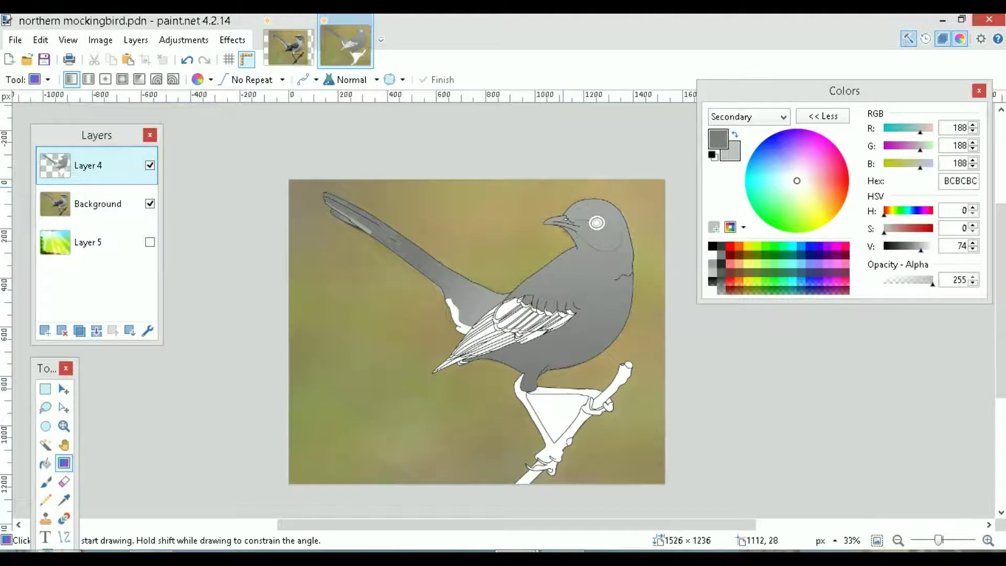
click(735, 135)
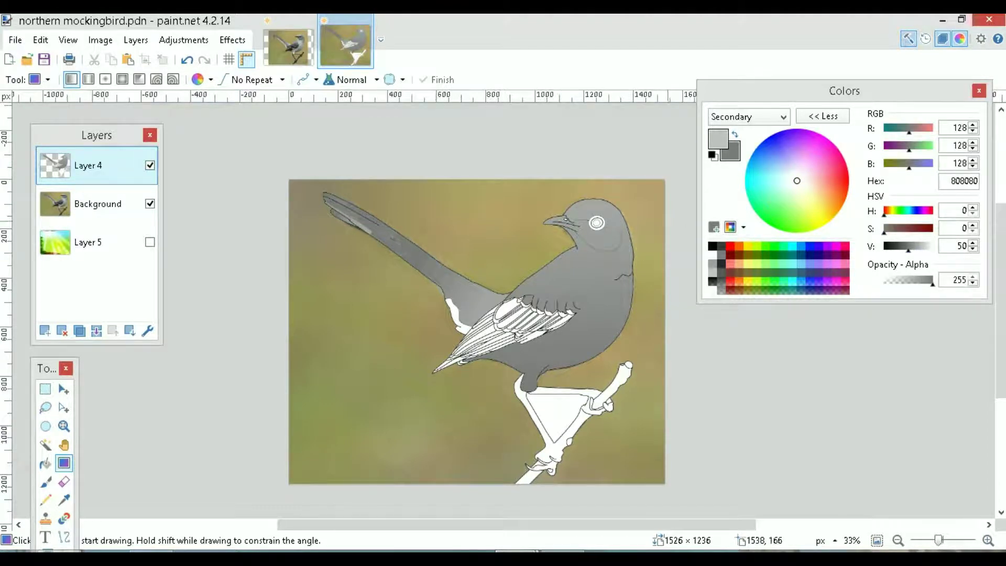
click(46, 445)
click(591, 208)
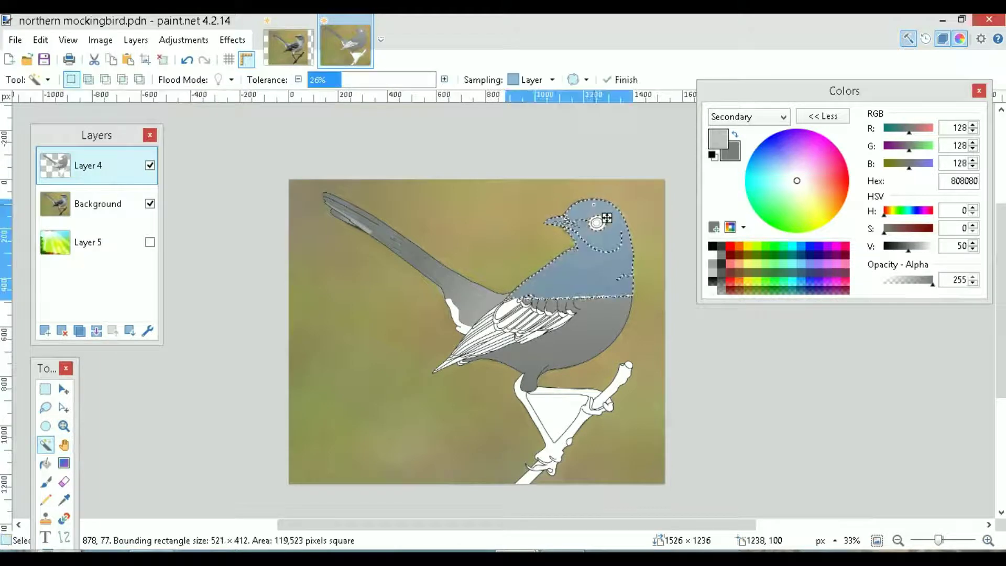
click(64, 462)
drag(585, 214, 585, 334)
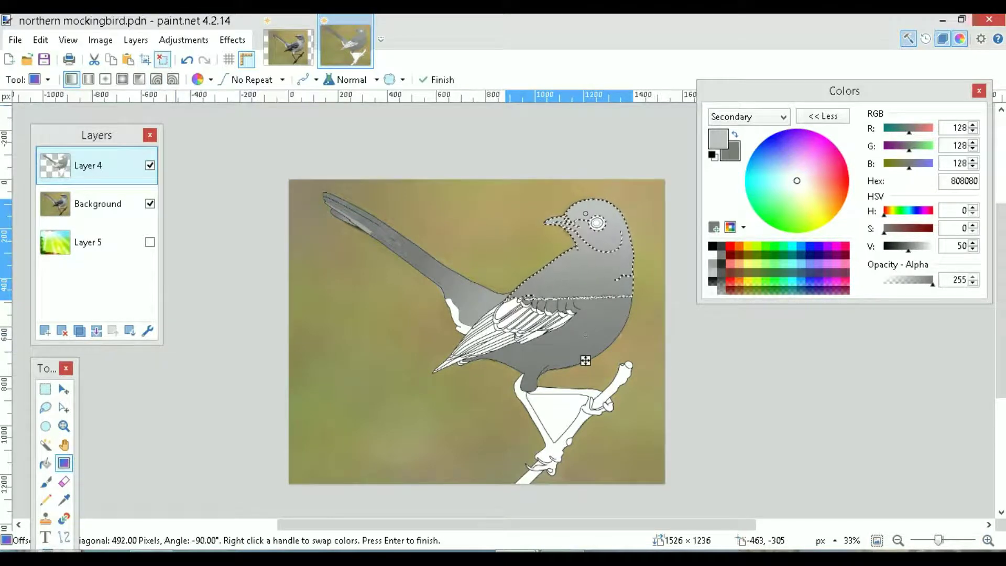
click(163, 59)
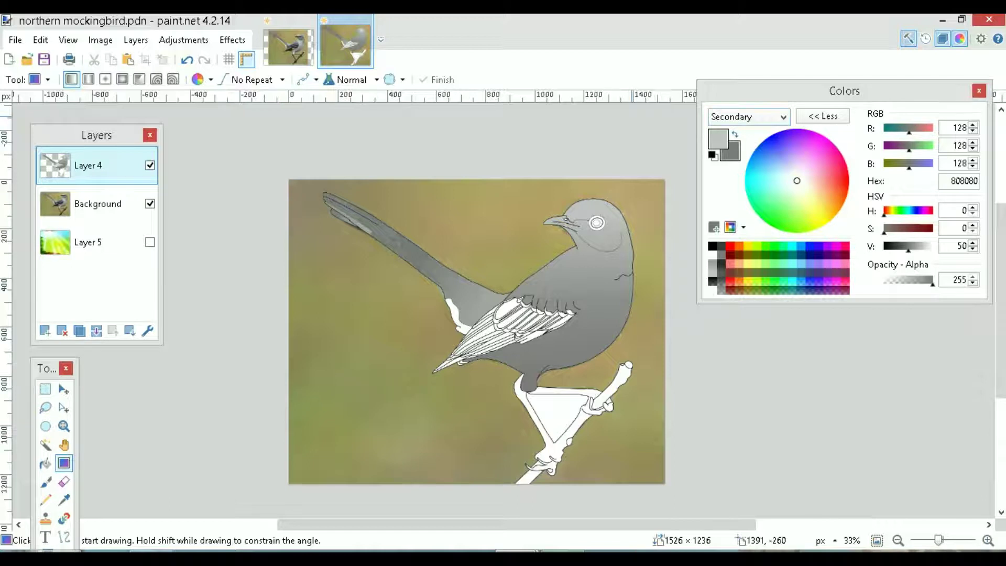
Set the primary color to C4C4C4 and the secondary to AFAFAF, select the lower body, apply a horizontal gradient about 36 pixels long, and deselect
click(735, 134)
drag(920, 249, 923, 249)
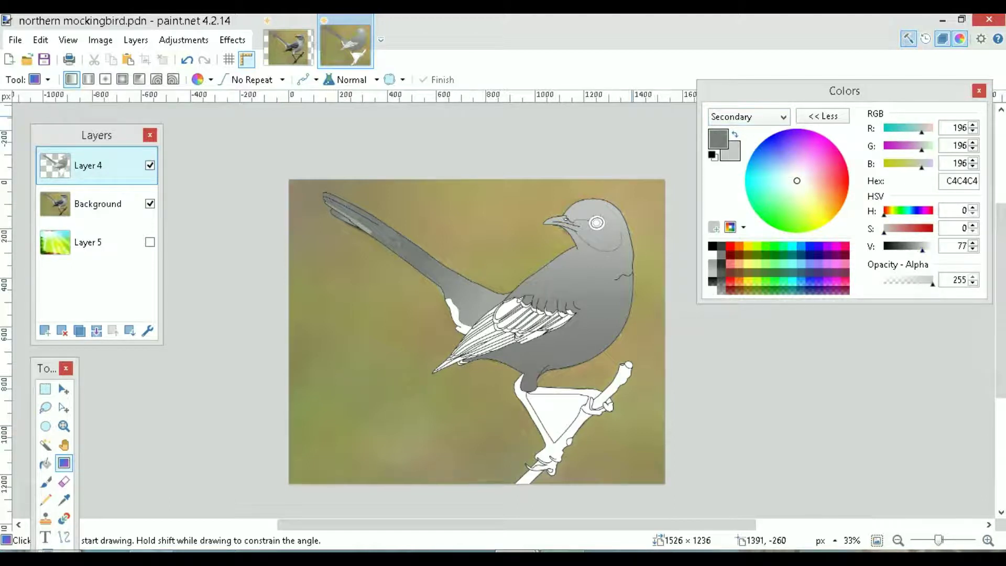
key(x)
drag(908, 248, 919, 249)
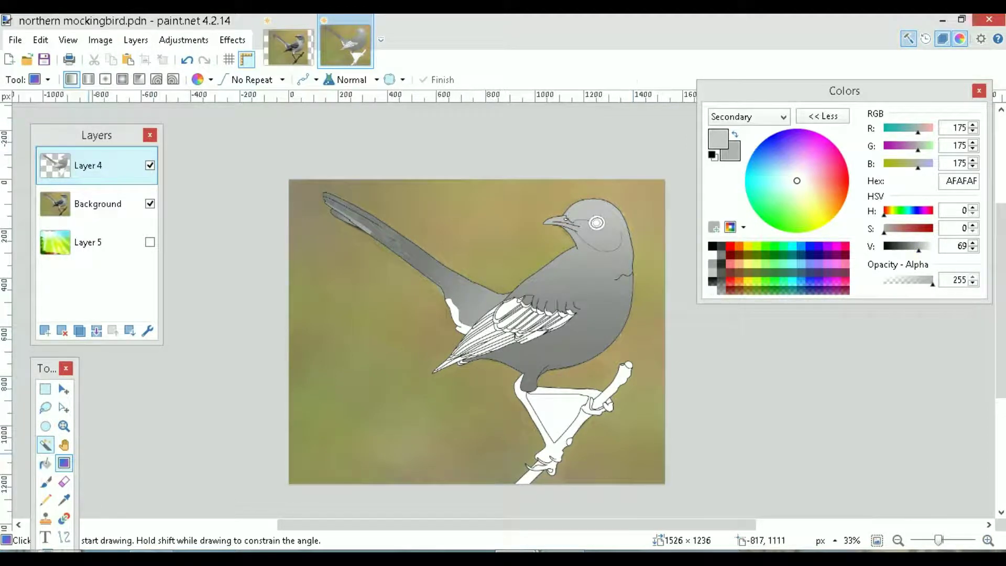
click(45, 445)
click(598, 325)
click(564, 348)
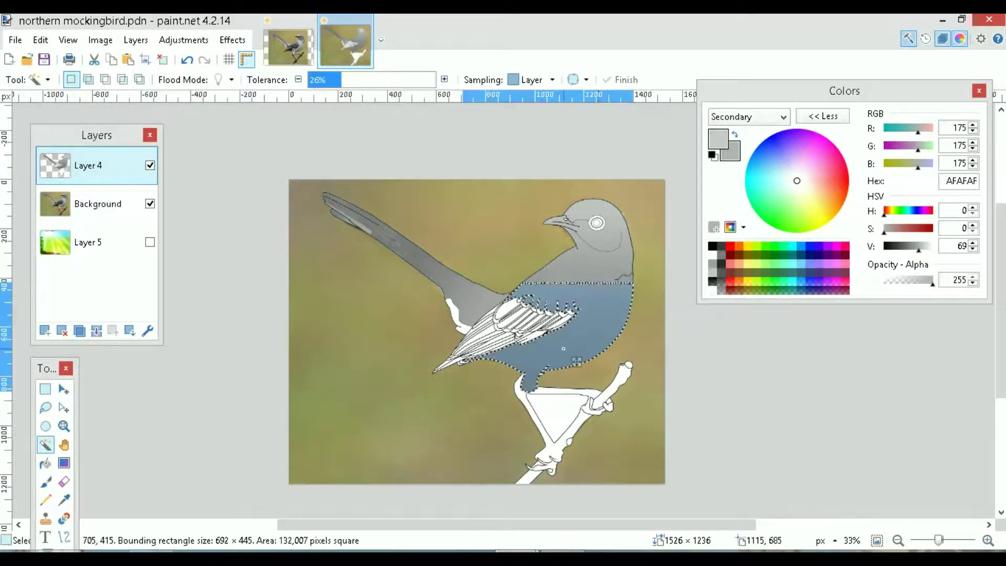
key(g)
drag(576, 286, 541, 283)
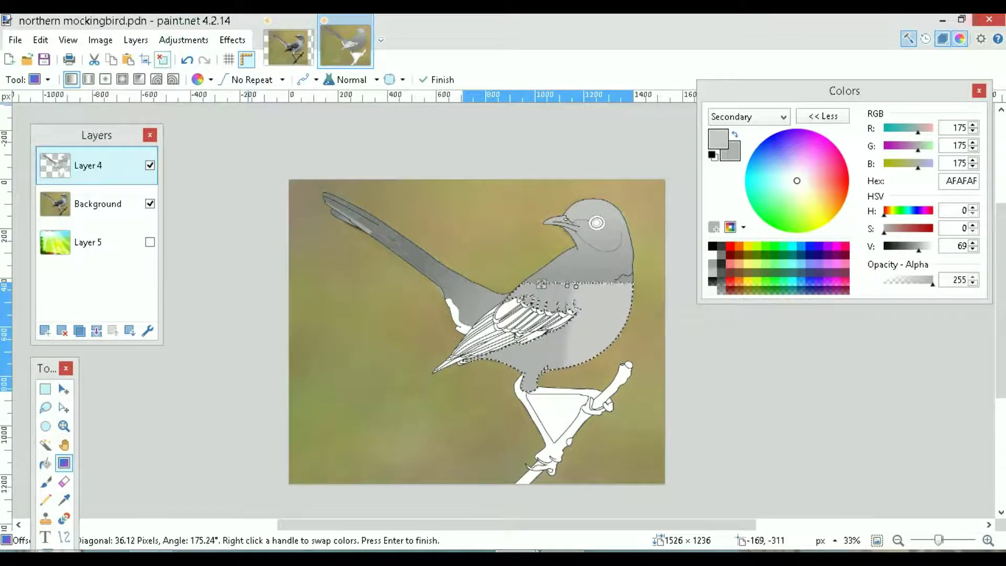
key(ctrl+d)
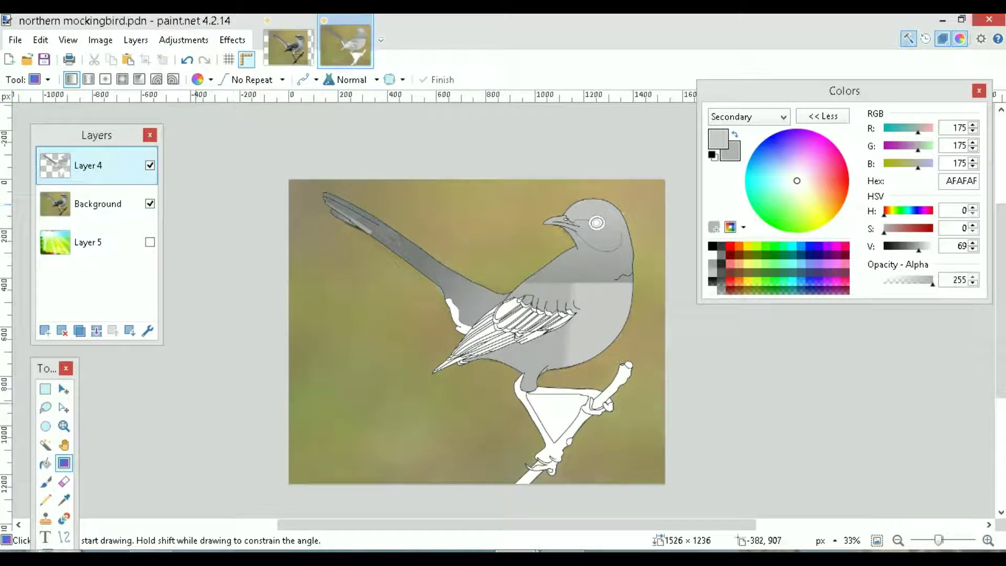
click(45, 445)
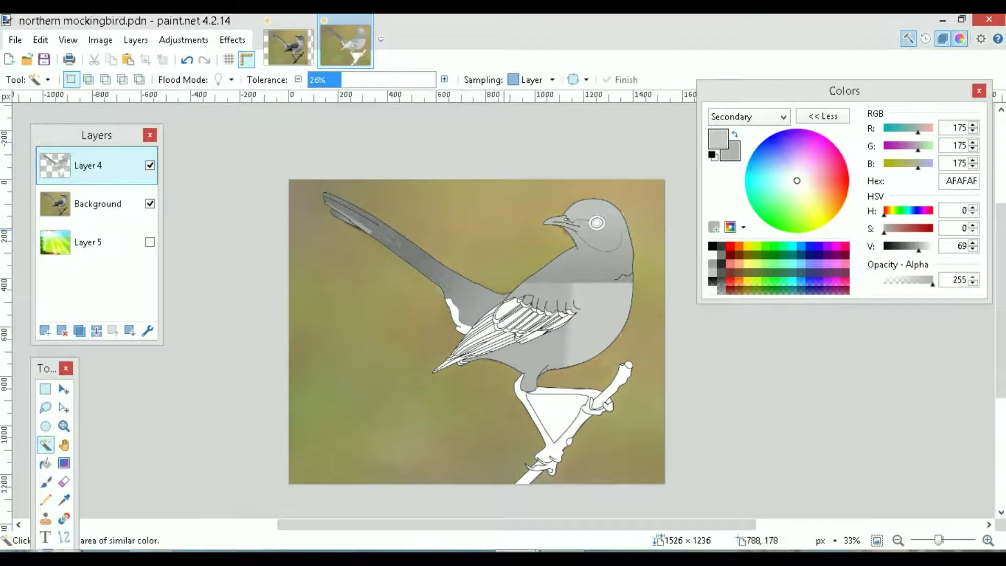
Select the darker upper body between the head and the chest seam, fill it with a downward diagonal linear gradient, and deselect
click(602, 280)
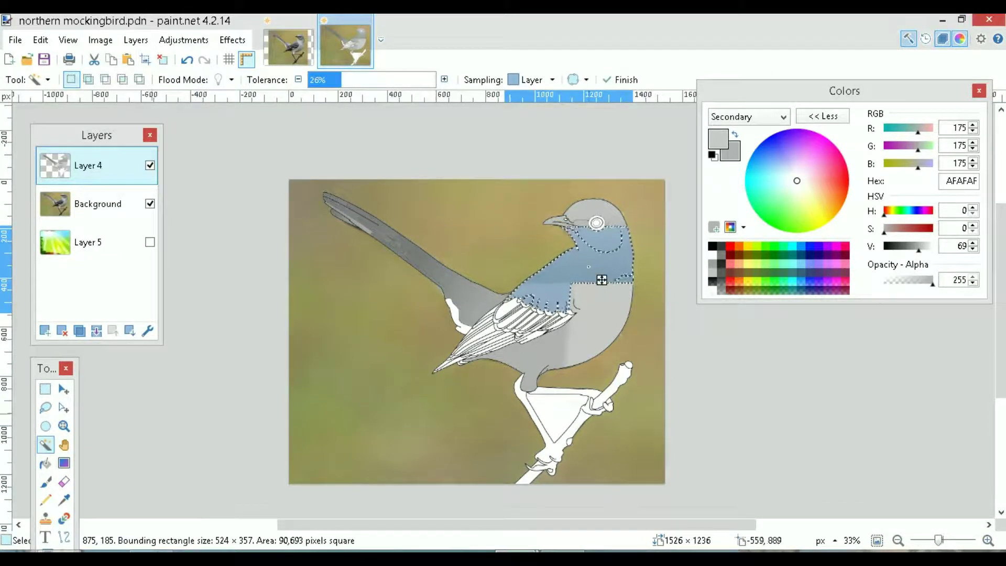
key(g)
drag(589, 262, 618, 316)
key(ctrl+d)
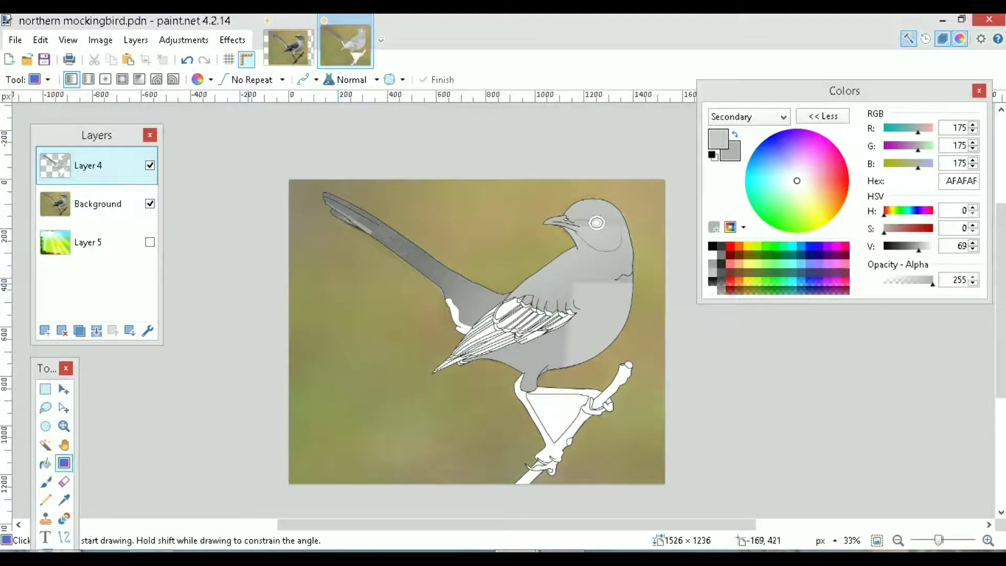
Select the connected head and body, blend them with one downward linear gradient, deselect, and compare the drawing with the photo beneath
click(45, 445)
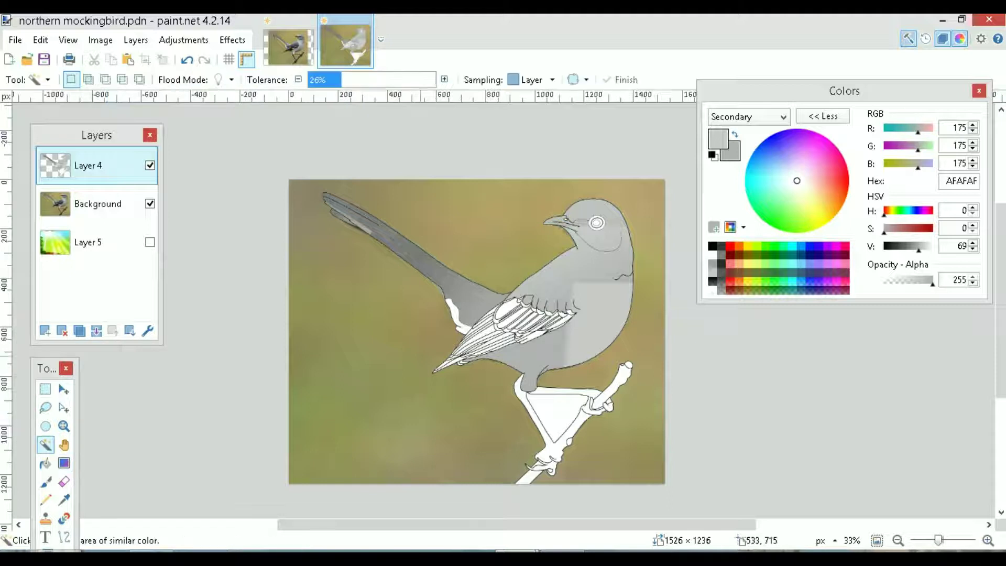
click(618, 331)
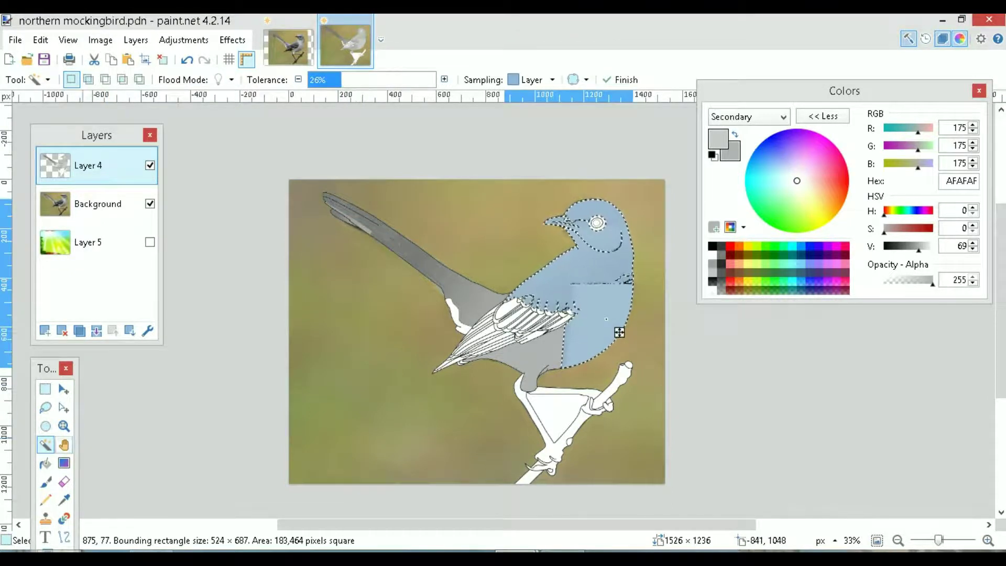
click(64, 463)
mouse_move(608, 242)
mouse_down()
mouse_move(590, 335)
mouse_move(556, 349)
mouse_move(558, 331)
mouse_move(588, 296)
mouse_up()
key(ctrl+d)
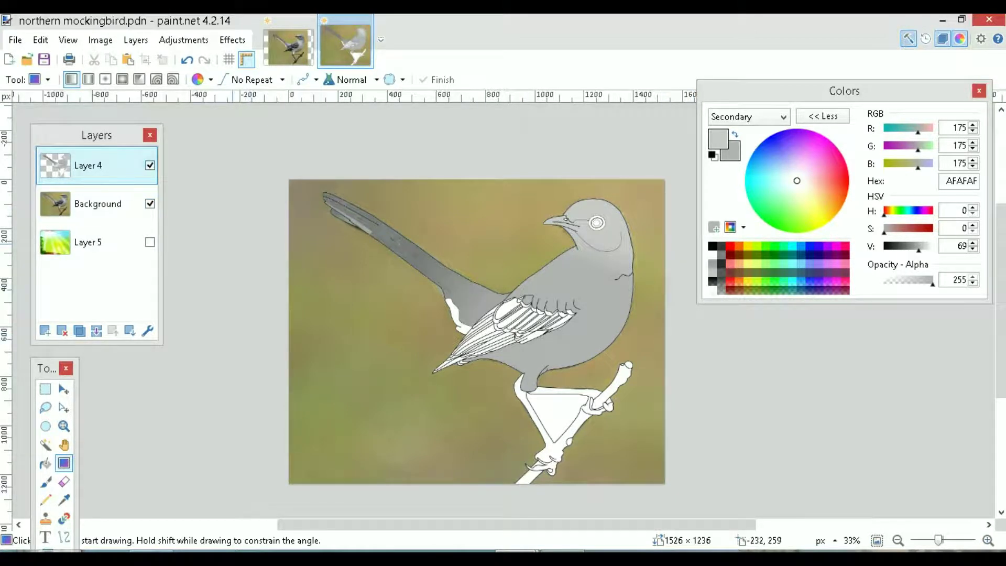
click(149, 165)
click(149, 165)
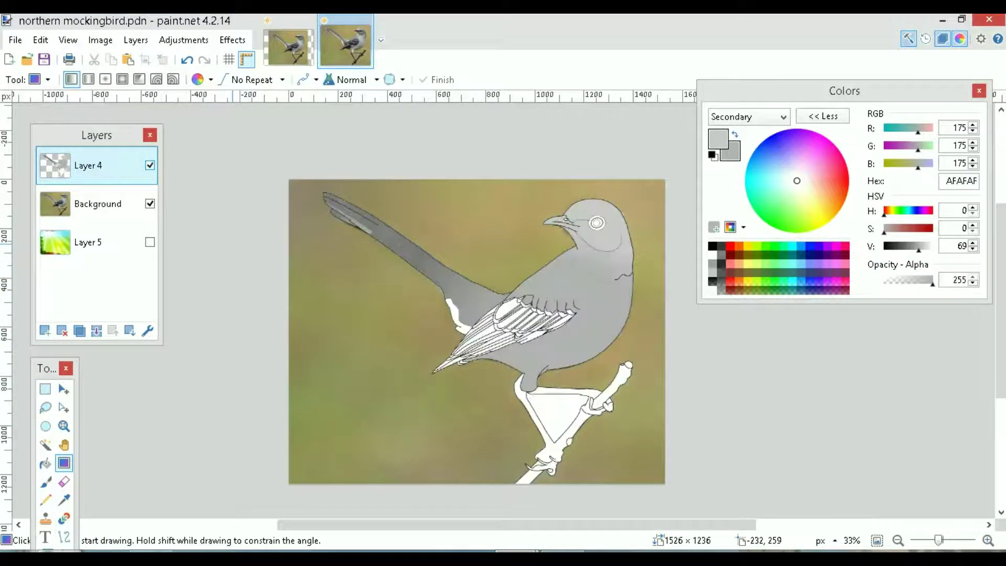
Lower the Magic Wand tolerance to 6% while trying it on the bird's body, and clear the selection
click(44, 445)
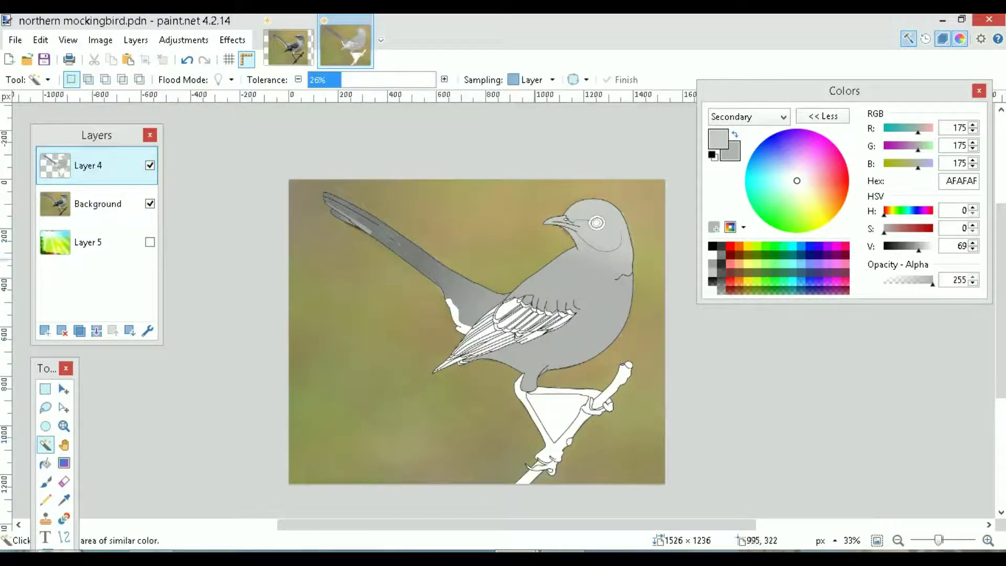
click(557, 281)
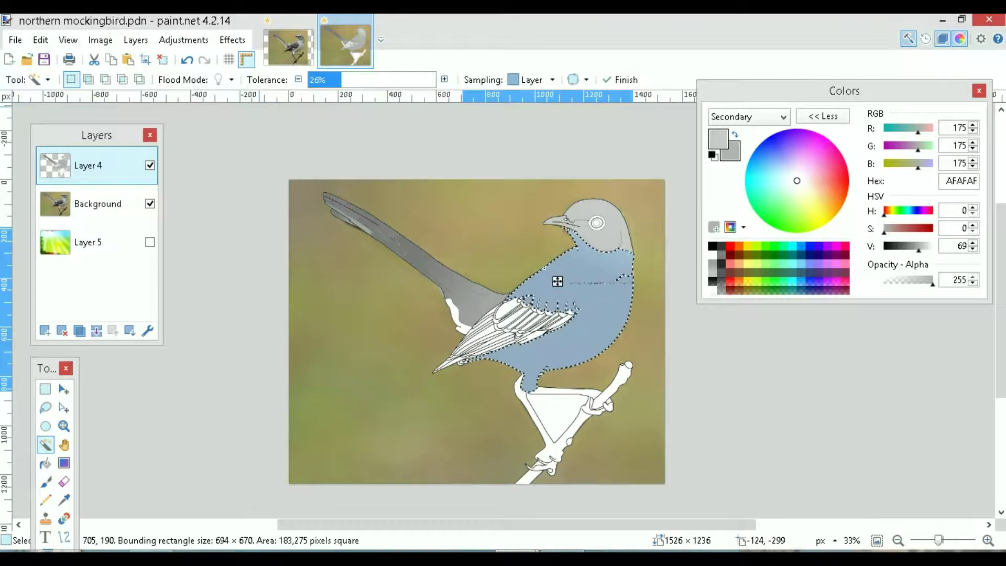
drag(341, 80, 316, 79)
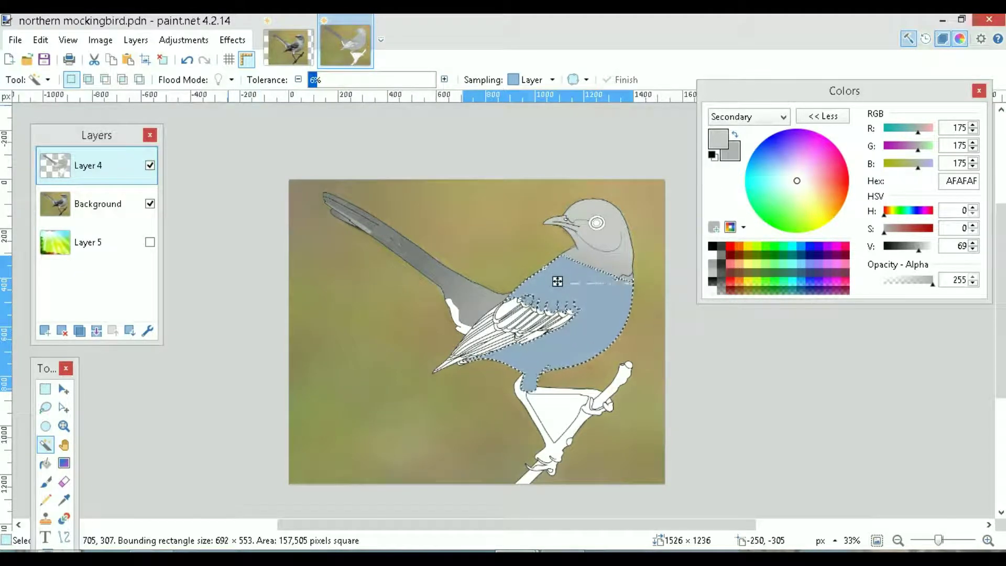
click(265, 388)
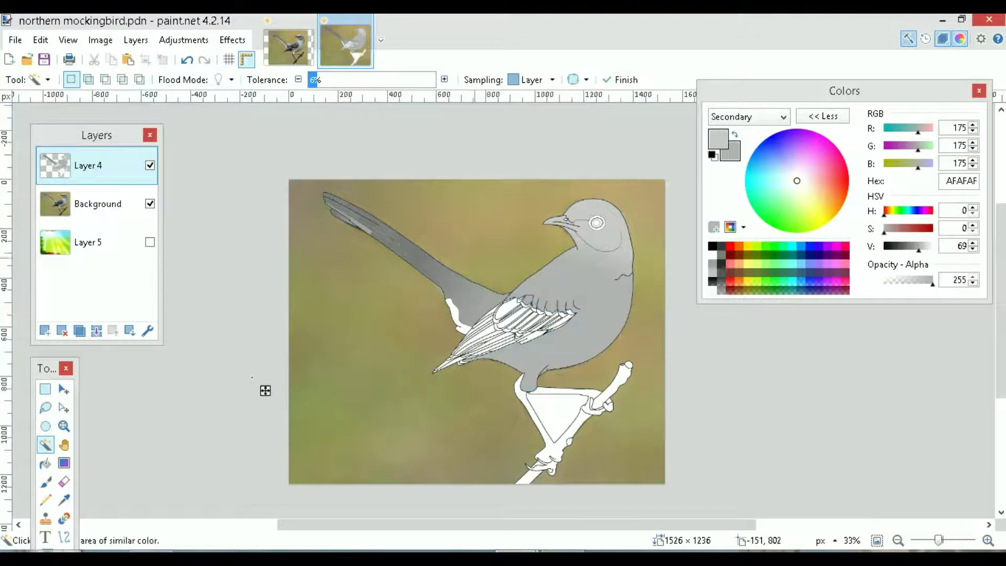
click(558, 289)
click(219, 233)
click(552, 79)
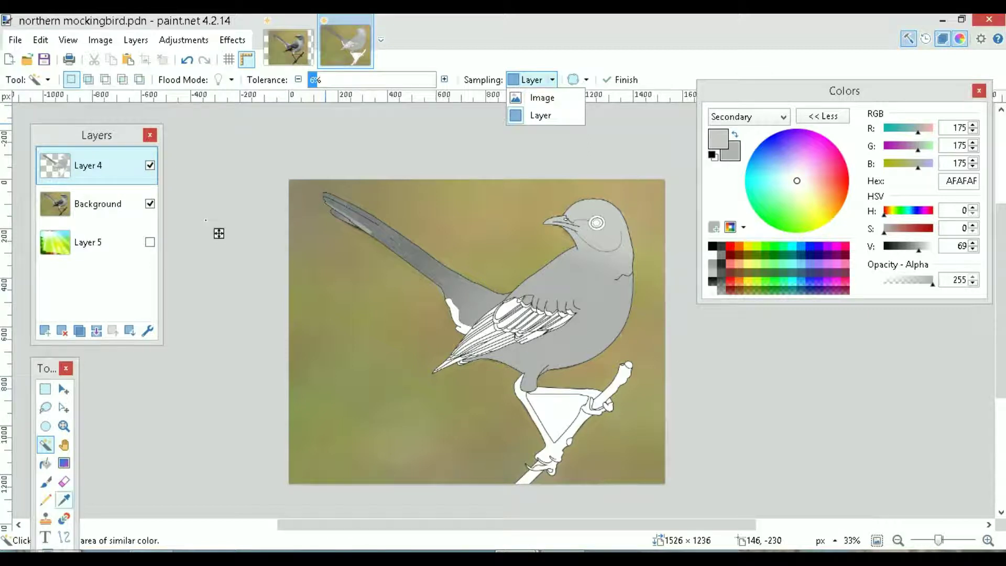
click(219, 233)
Select the large rounded feather at the wing's upper edge, compare it with the photo in 1.pdn, and fill it with solid dark grey
click(513, 317)
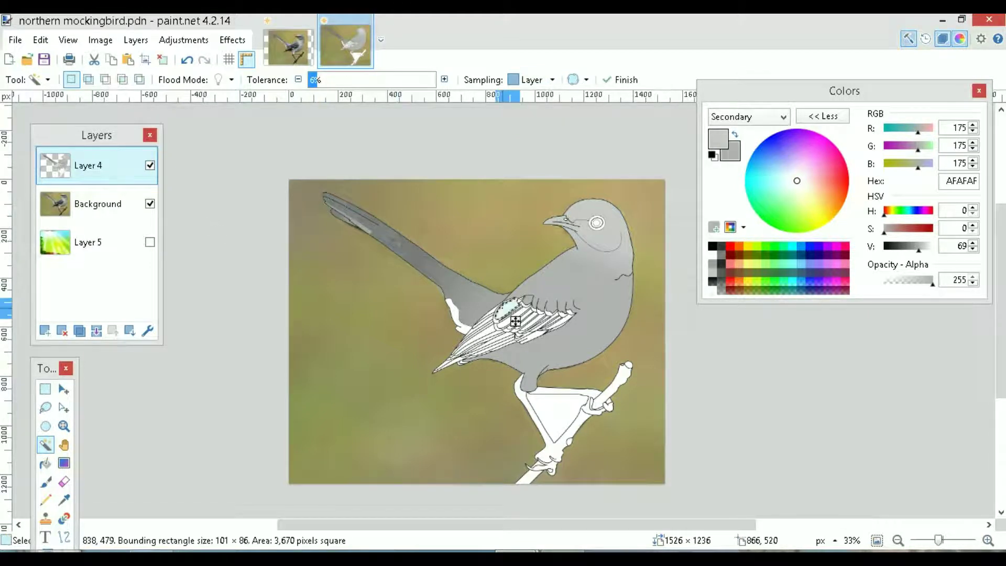
click(97, 204)
click(288, 42)
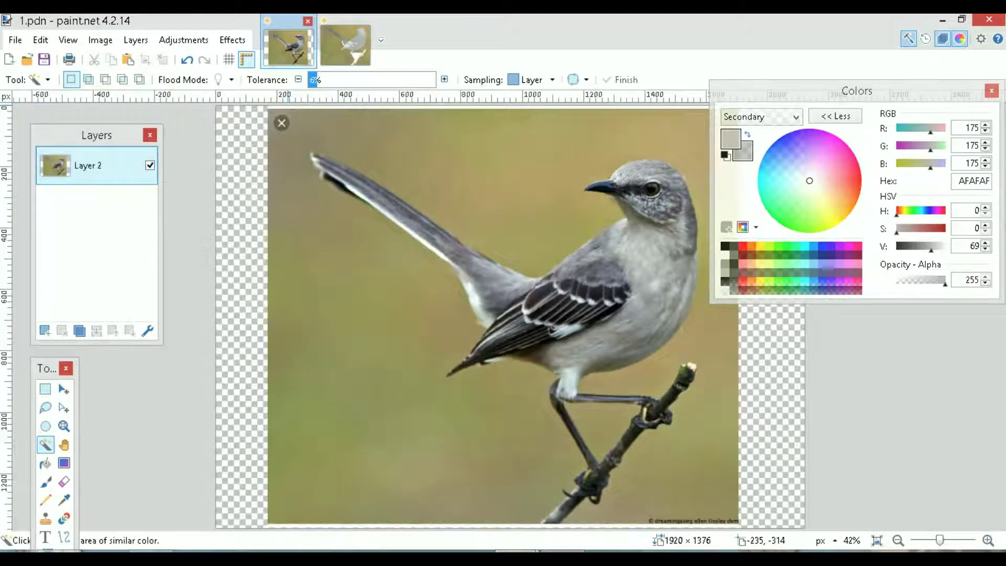
click(345, 44)
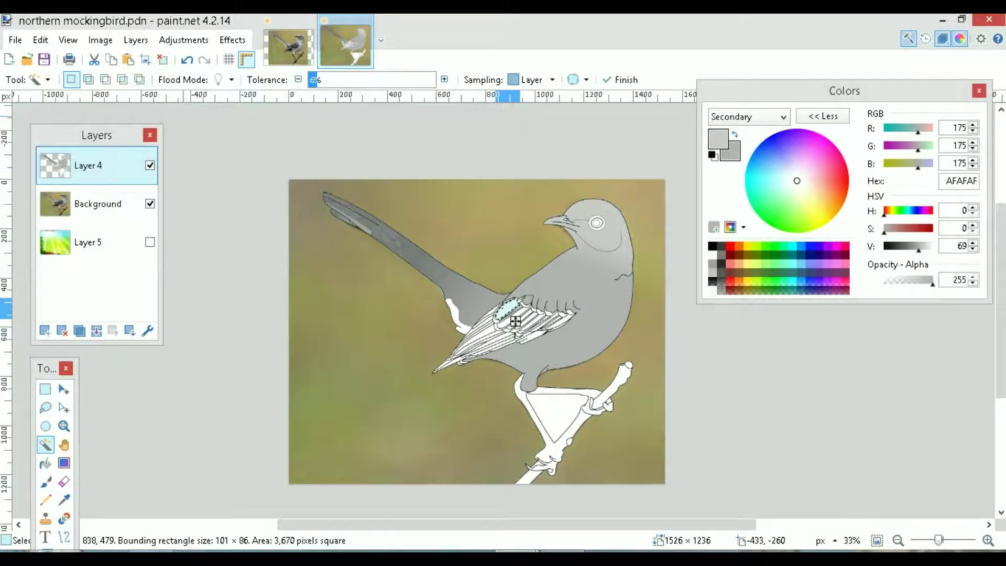
click(288, 42)
click(345, 44)
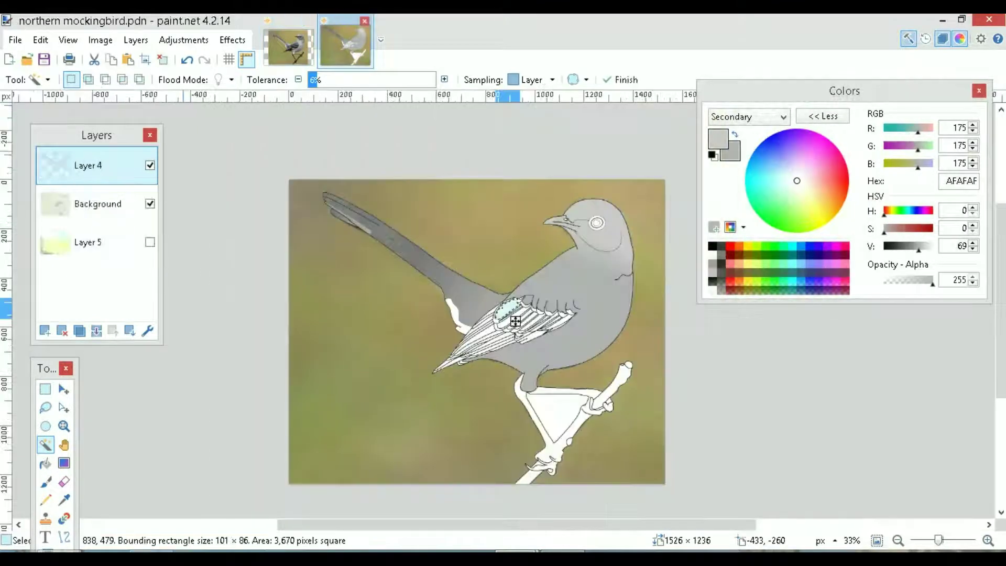
click(721, 246)
key(x)
key(f)
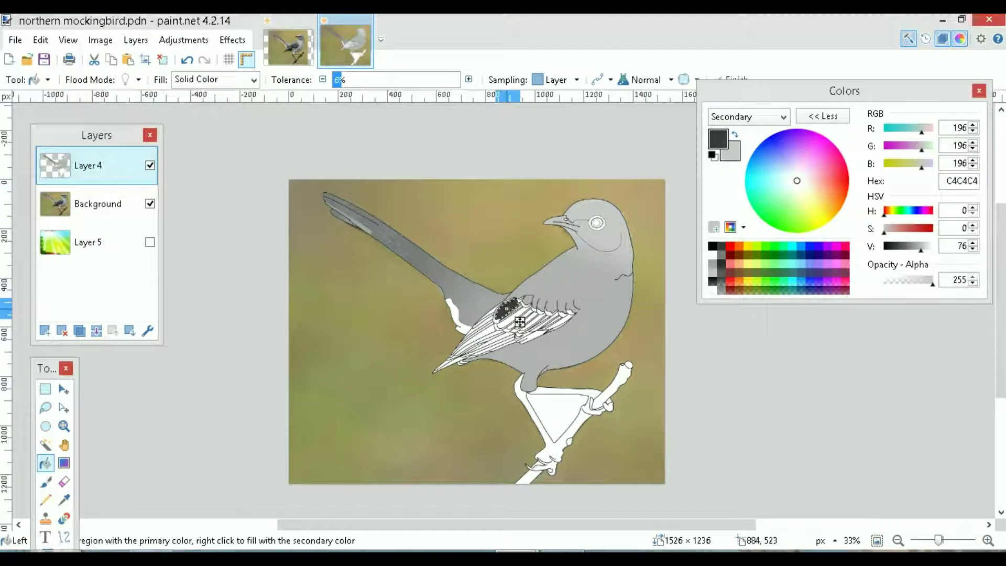
Select and fill the next two wing feathers below the first one with the same solid dark grey
key(s)
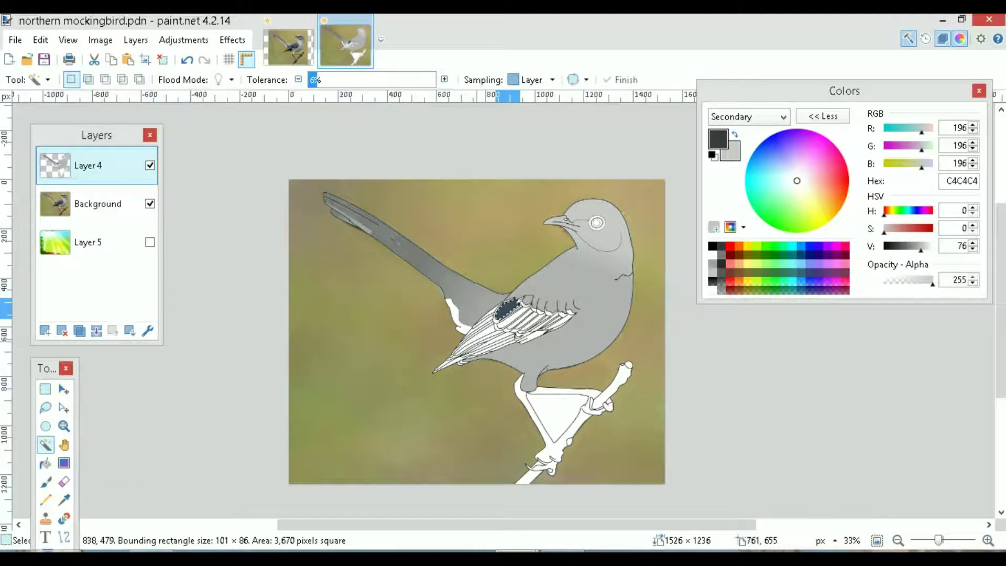
drag(938, 540, 944, 540)
click(530, 353)
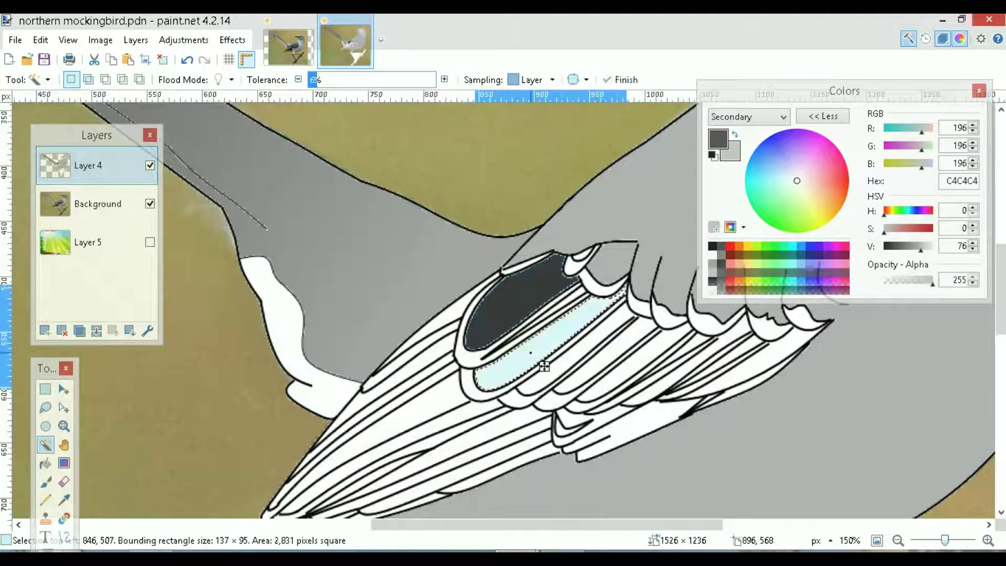
key(f)
click(513, 369)
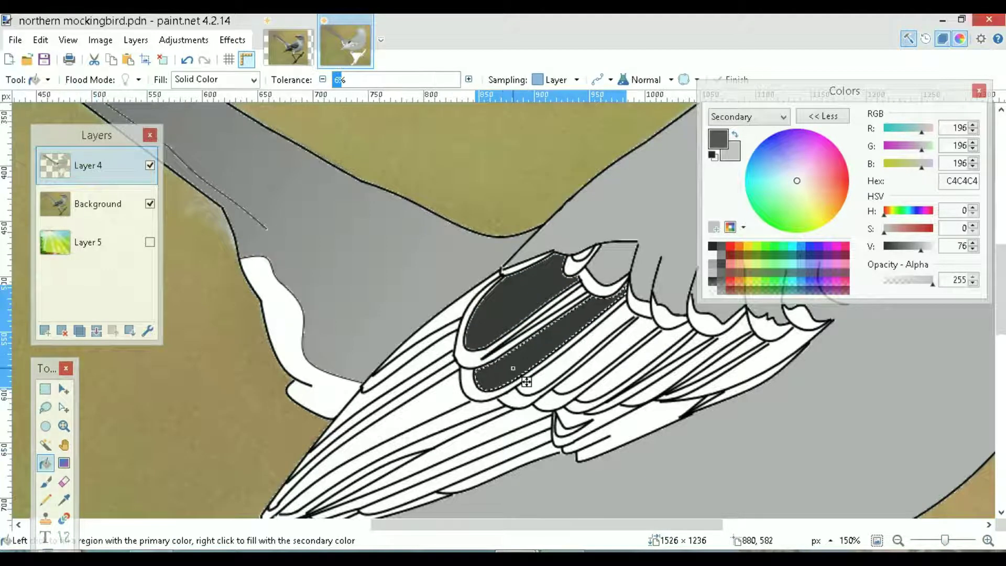
key(s)
click(541, 377)
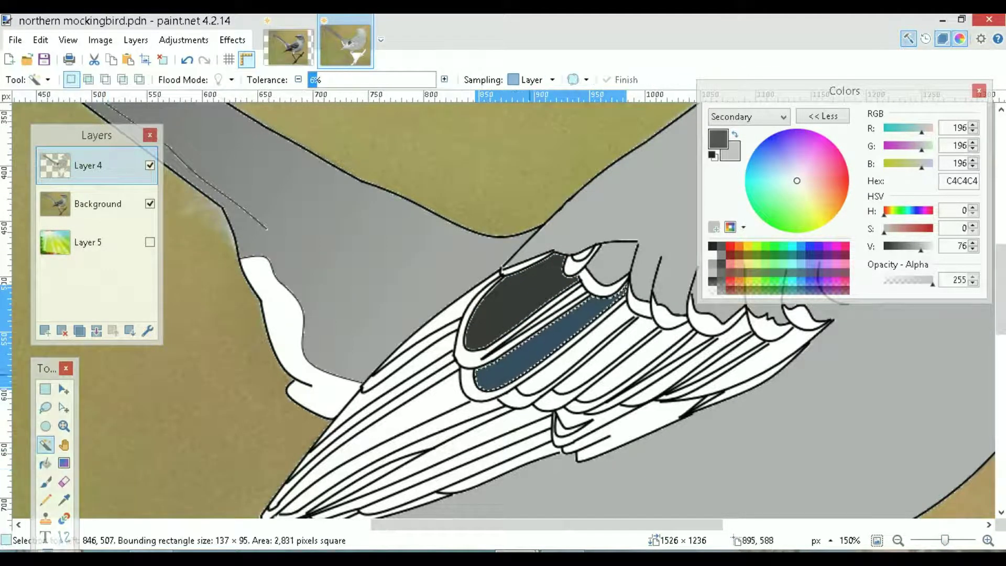
key(f)
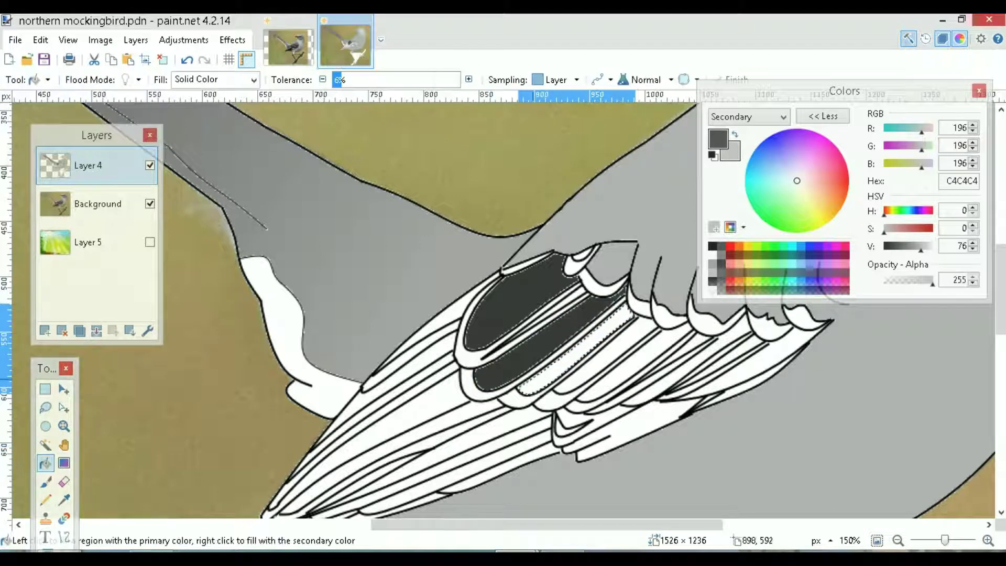
click(539, 383)
Fill the fourth and fifth feathers of the wing's middle row with dark grey, selecting each one separately
click(46, 444)
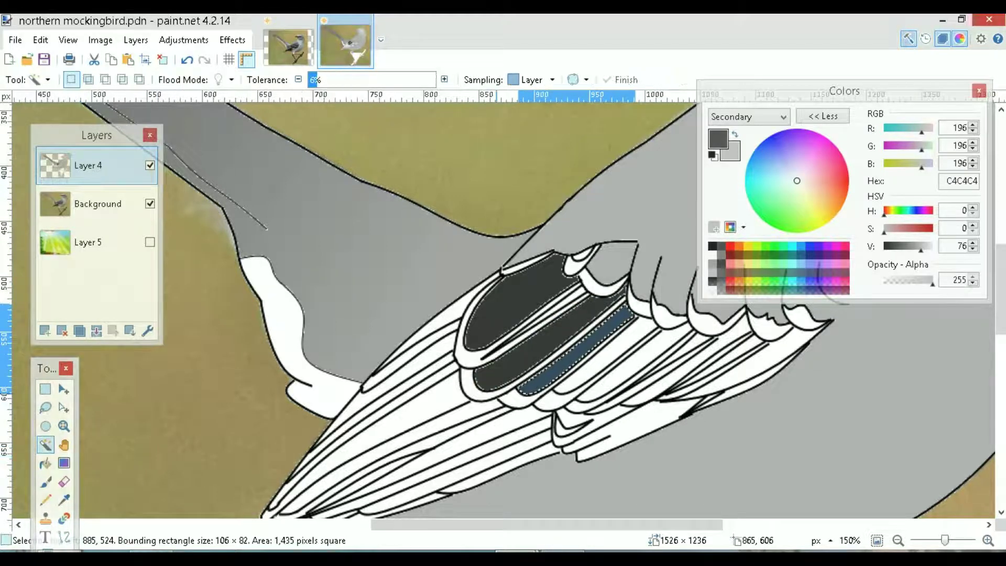
click(610, 352)
key(f)
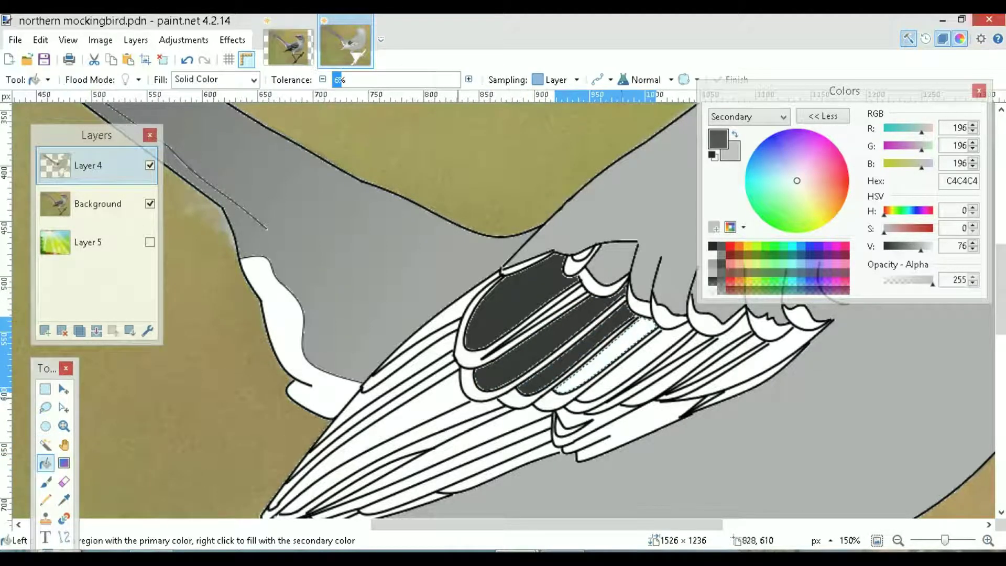
click(620, 358)
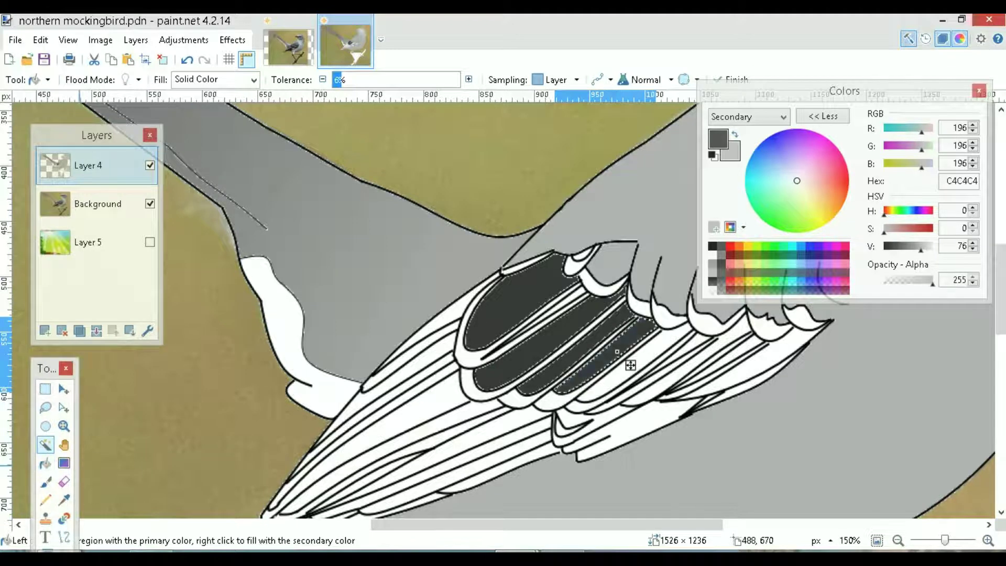
click(46, 445)
click(633, 361)
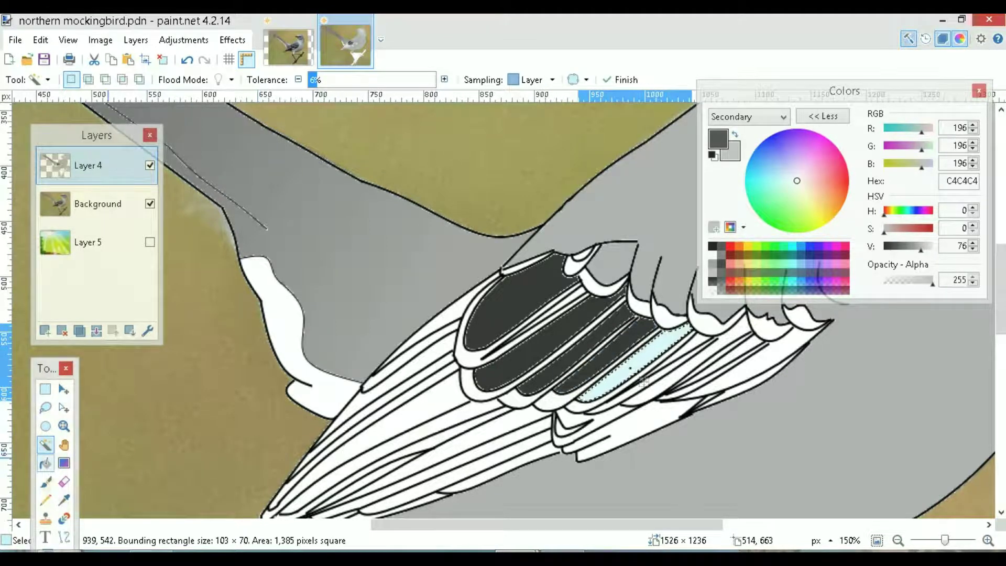
click(46, 462)
click(629, 363)
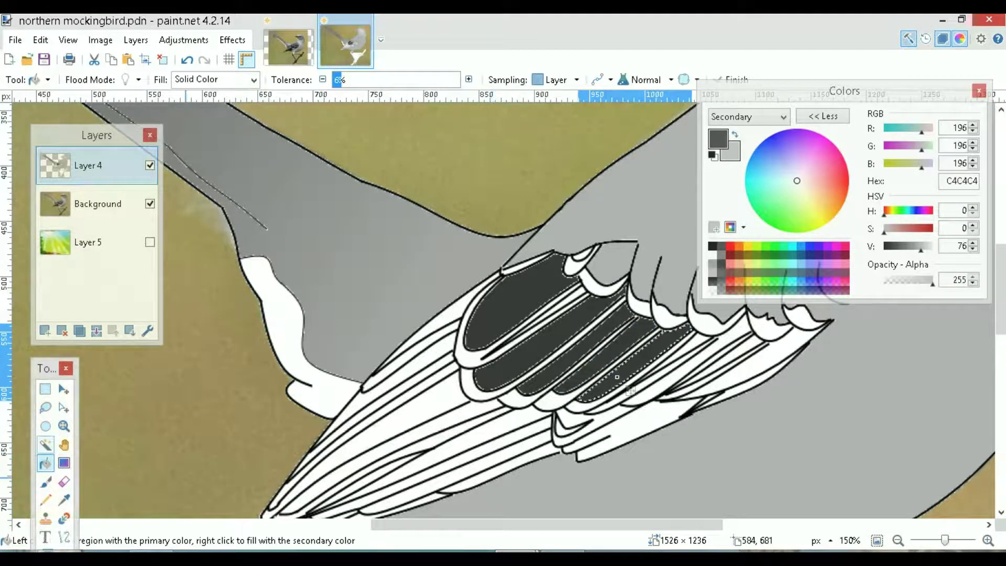
Compare the wing with the photo beneath Layer 4, and fill the small narrow sliver beside the fifth feather with dark grey
click(46, 444)
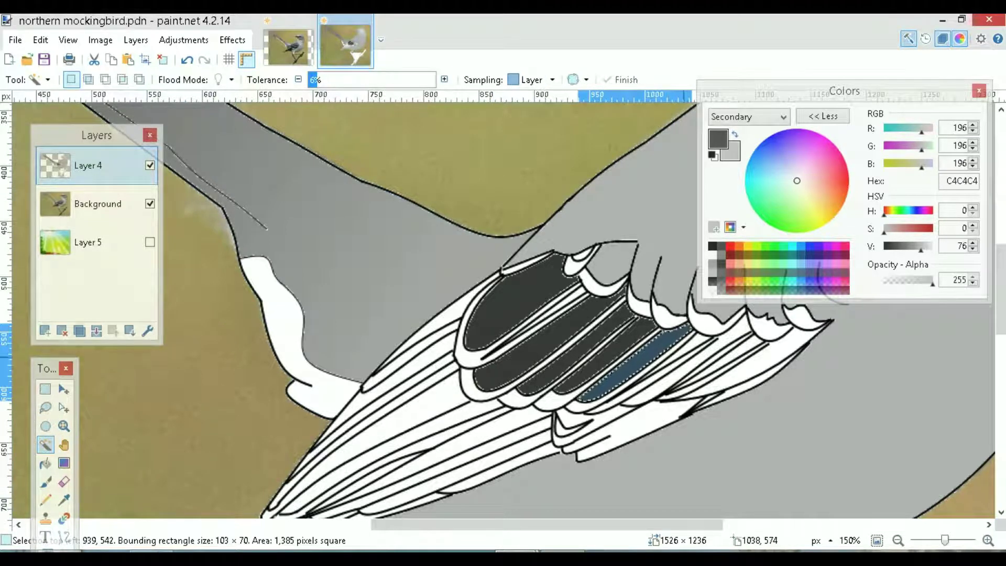
click(98, 203)
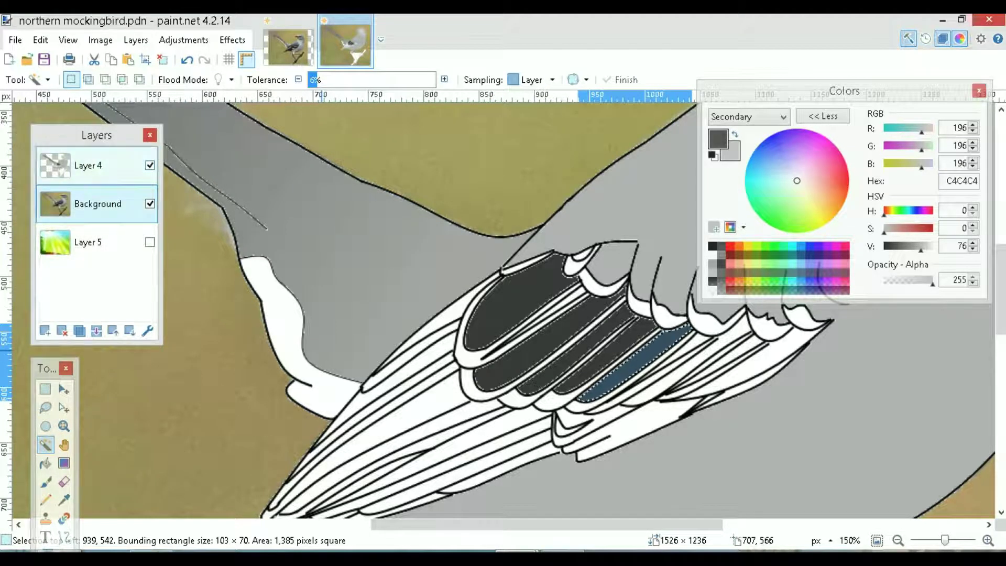
click(89, 165)
click(149, 165)
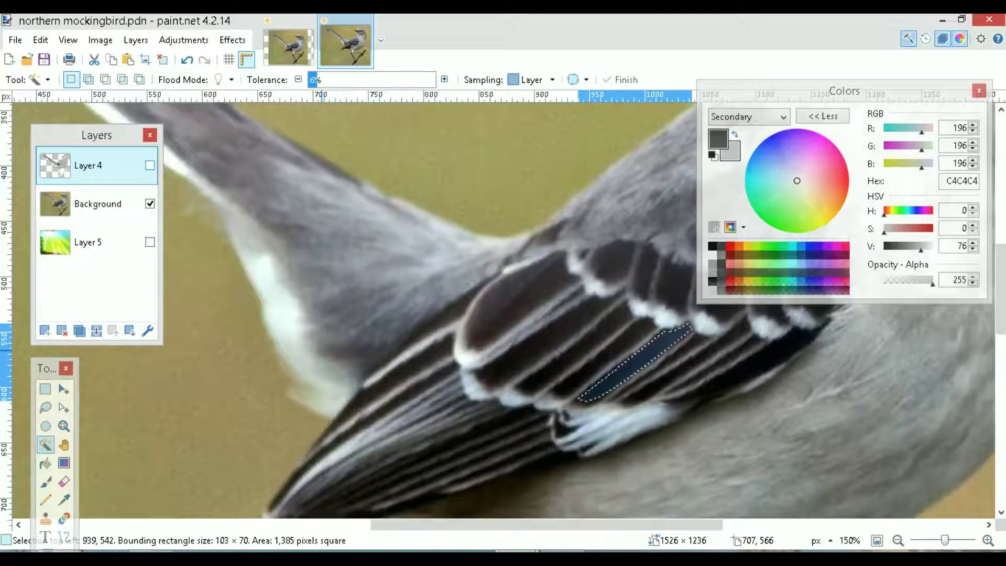
click(150, 165)
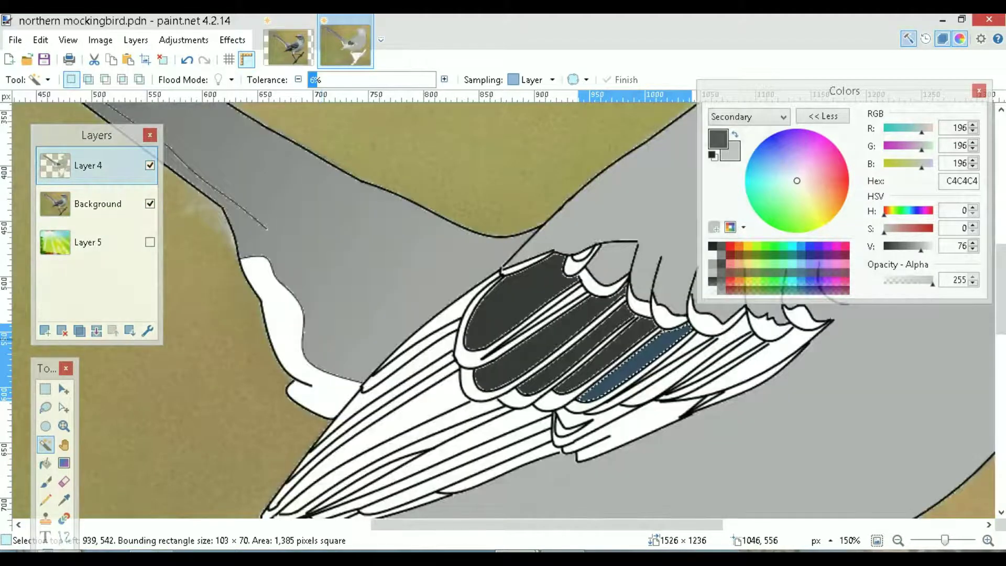
click(708, 351)
click(46, 463)
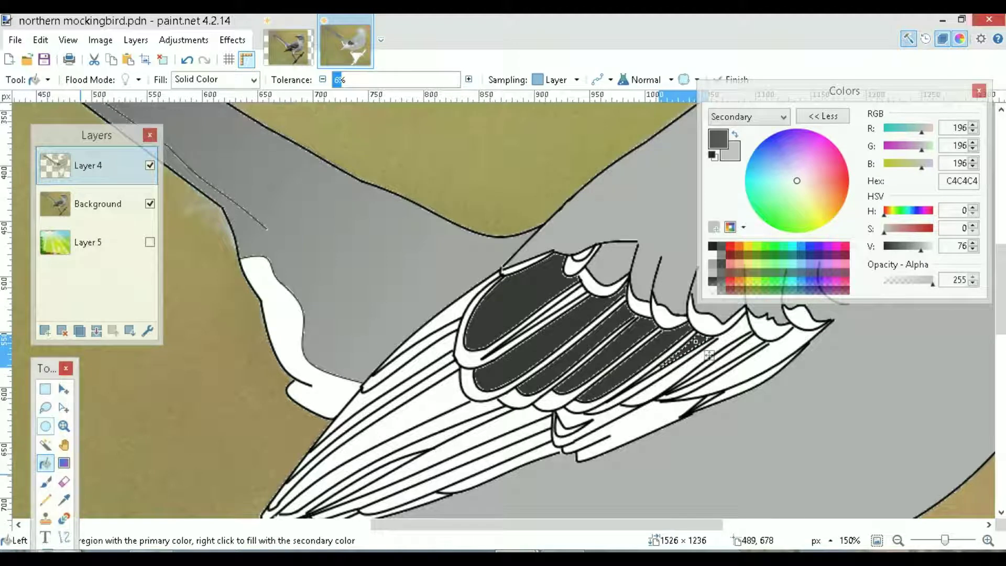
Recheck the wing against the photo, and fill the long narrow white feather beyond the sliver with dark grey
click(46, 444)
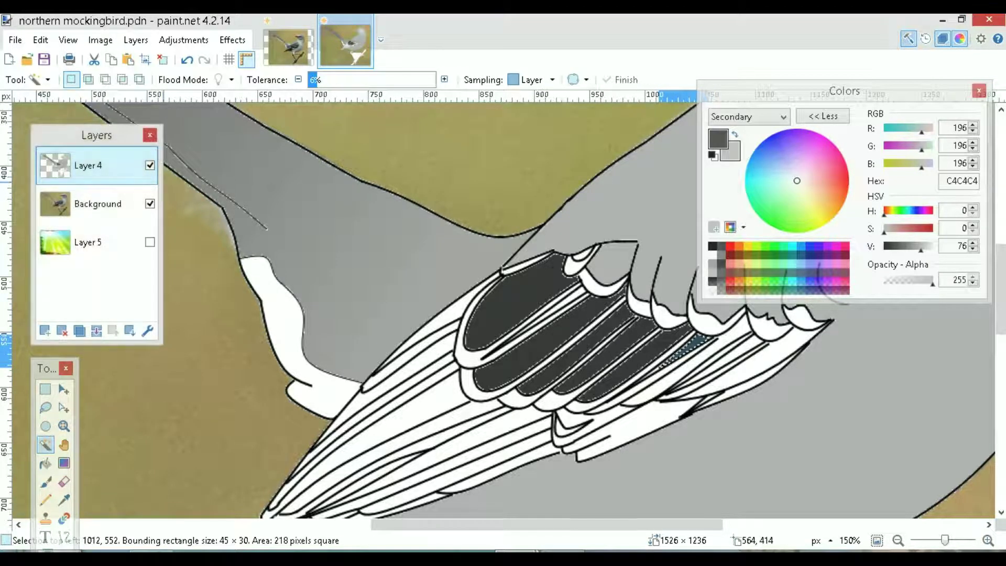
click(150, 165)
click(150, 165)
click(661, 387)
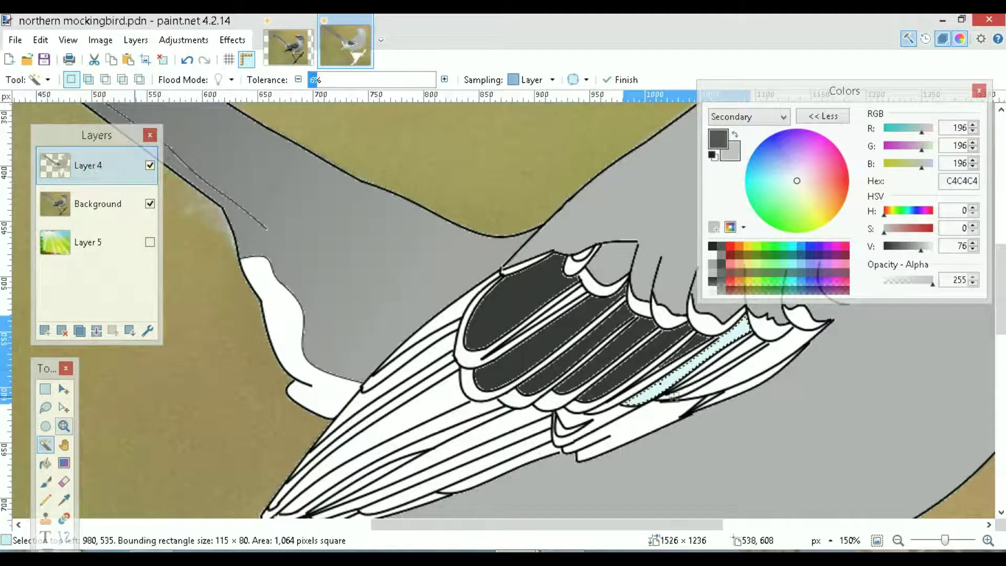
click(46, 463)
click(660, 388)
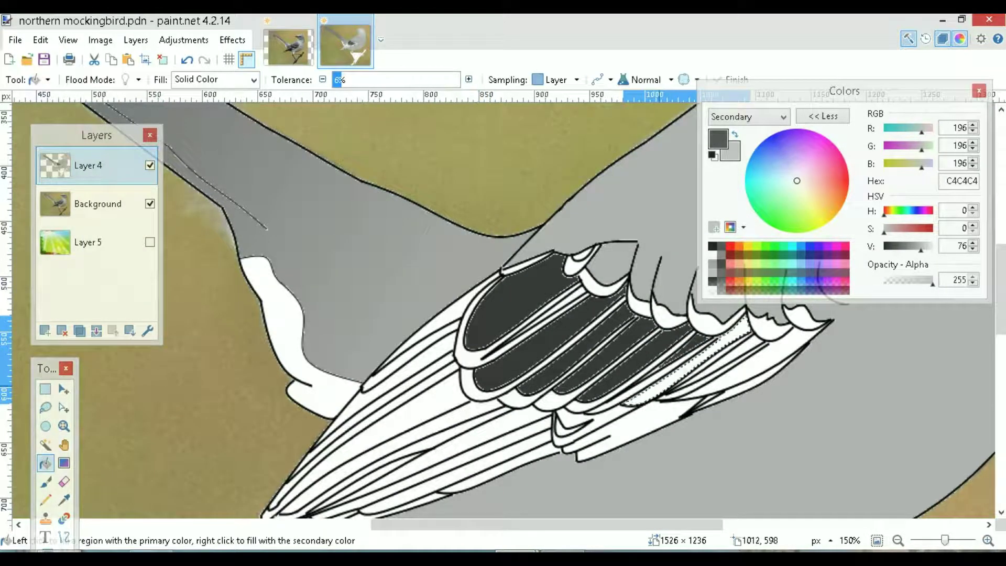
click(46, 445)
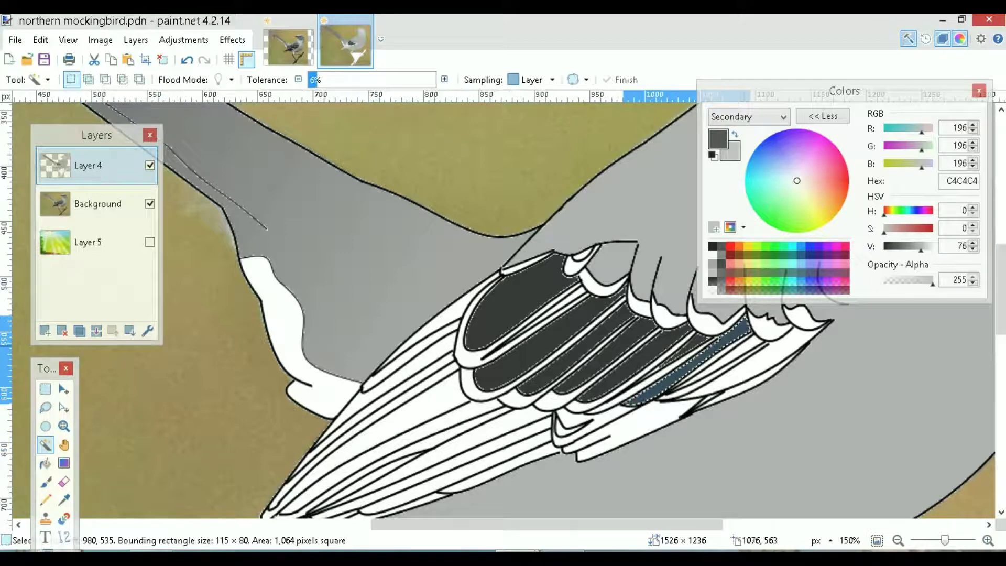
Fill the narrow strip beyond the last dark middle-row feather with dark grey, and compare the wing with the photo beneath Layer 4
click(758, 359)
click(46, 463)
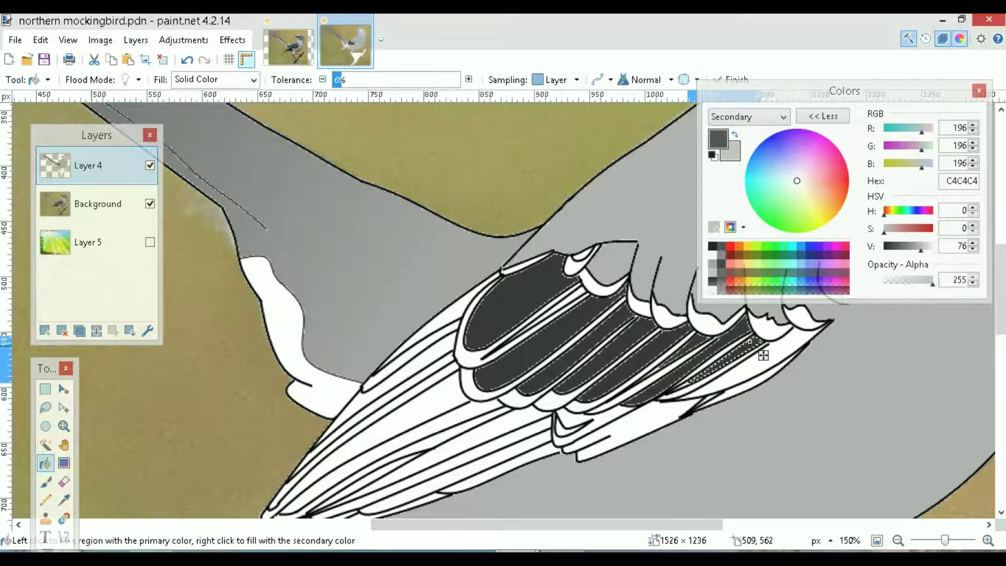
click(150, 165)
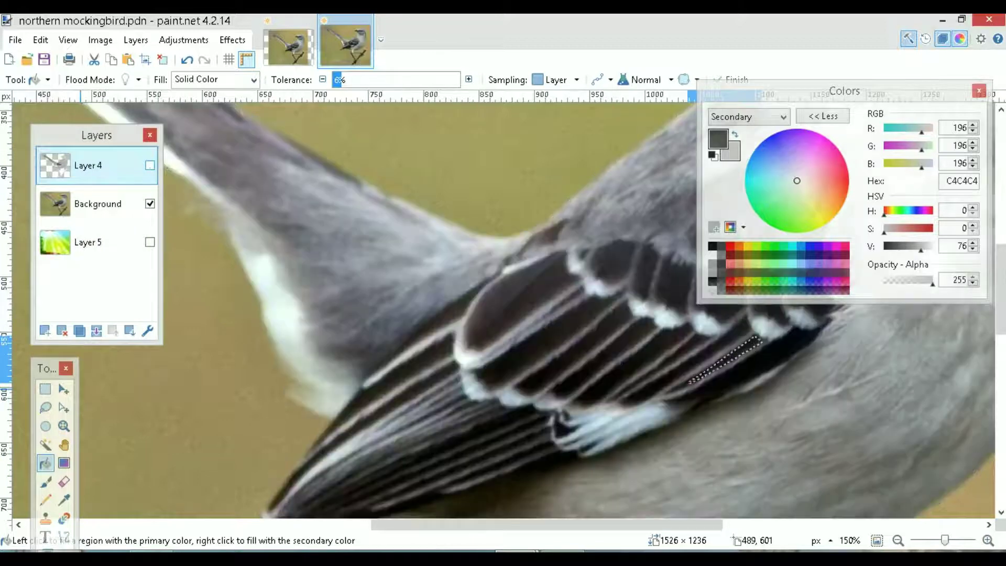
click(150, 165)
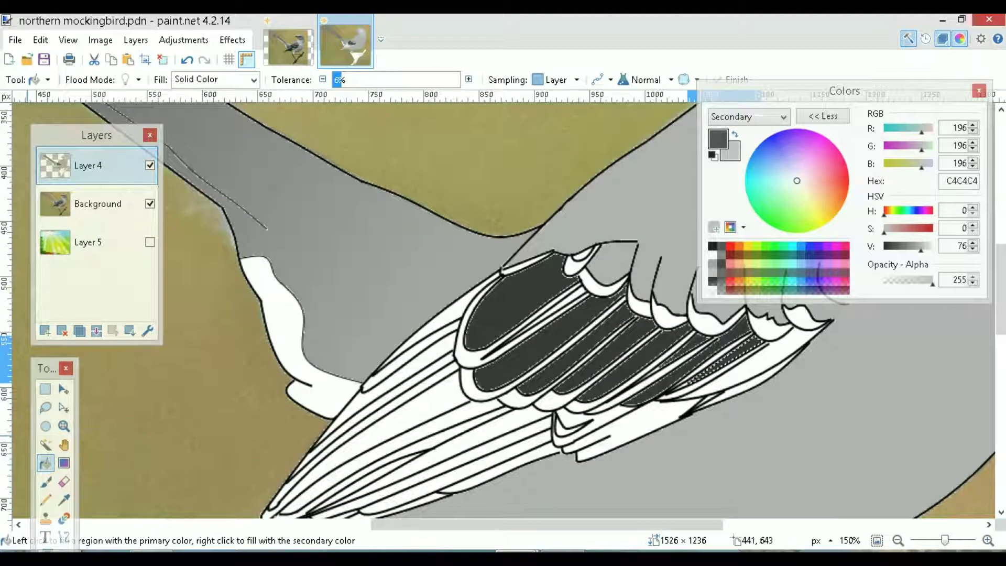
Fill the large outermost white feather of the middle row with dark grey, close the Colors window and recheck the wing against the photo
click(45, 444)
click(789, 364)
click(812, 336)
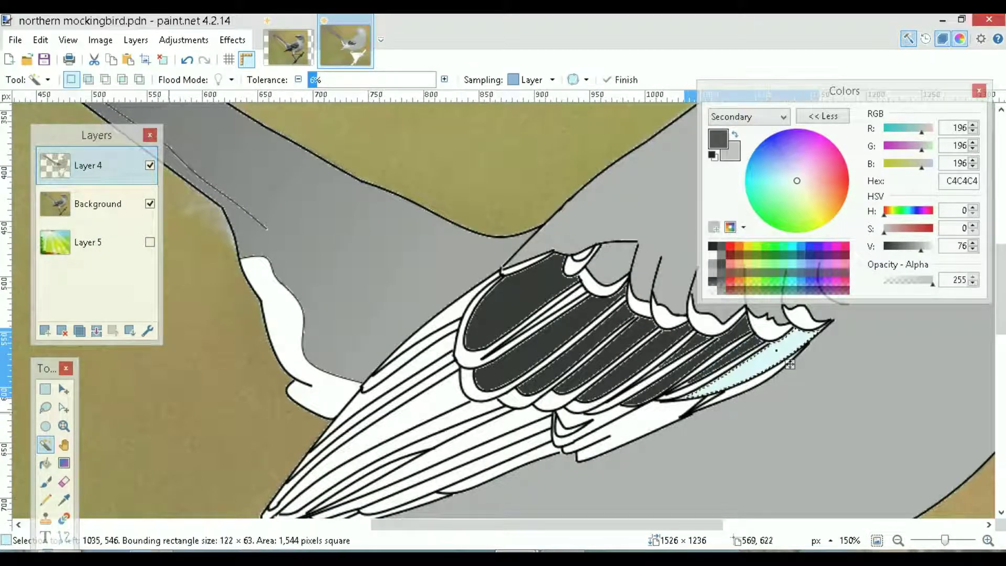
click(46, 463)
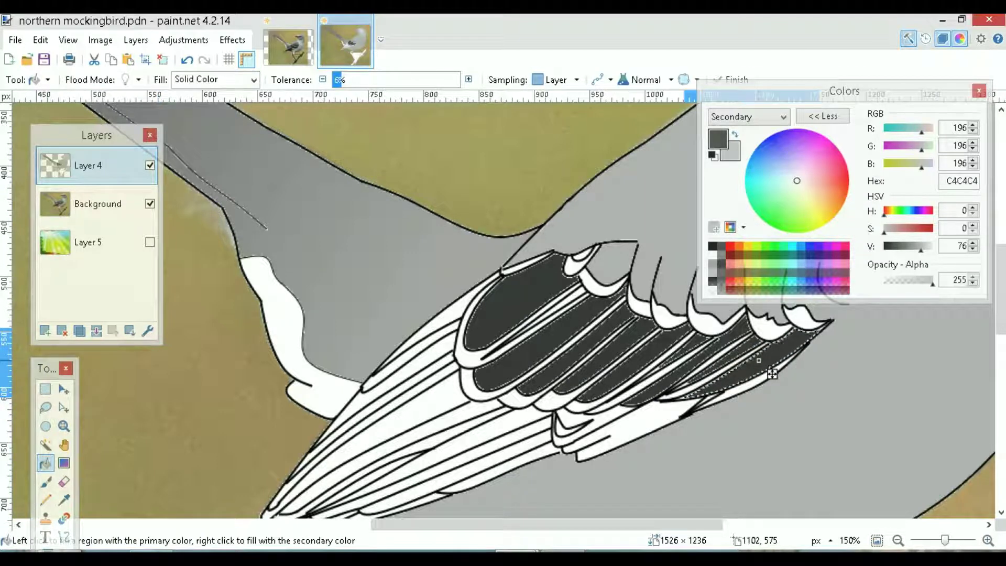
click(979, 90)
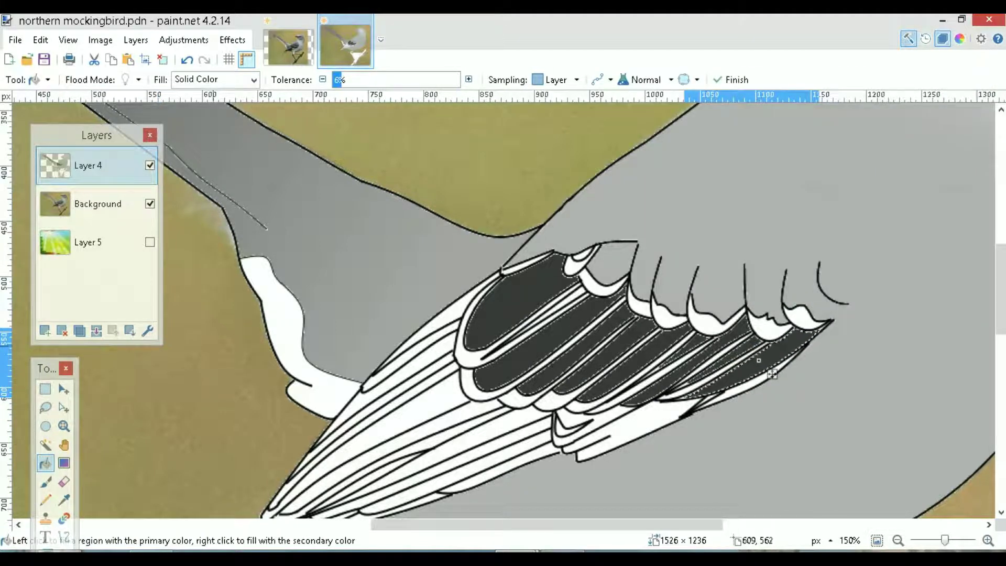
click(150, 165)
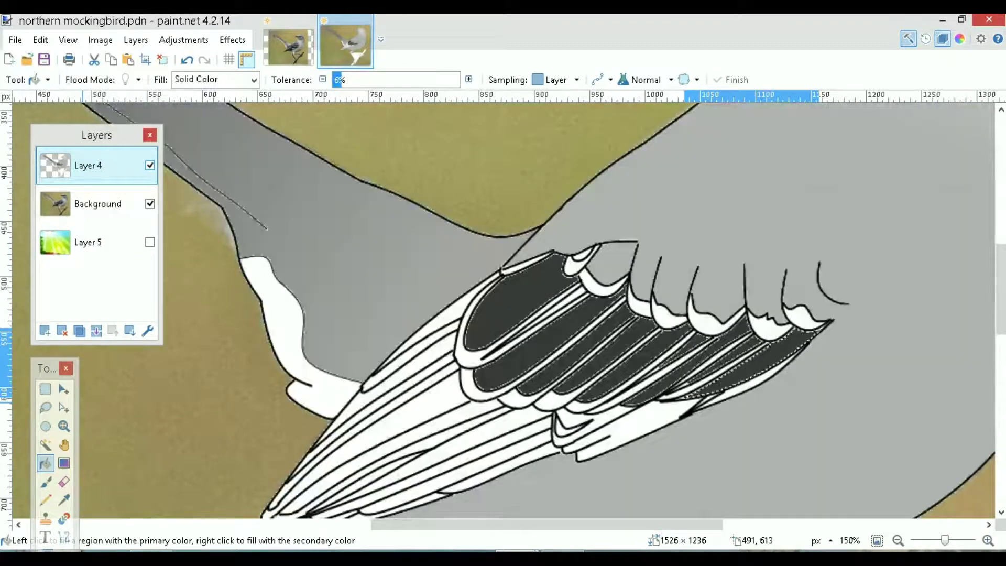
click(149, 165)
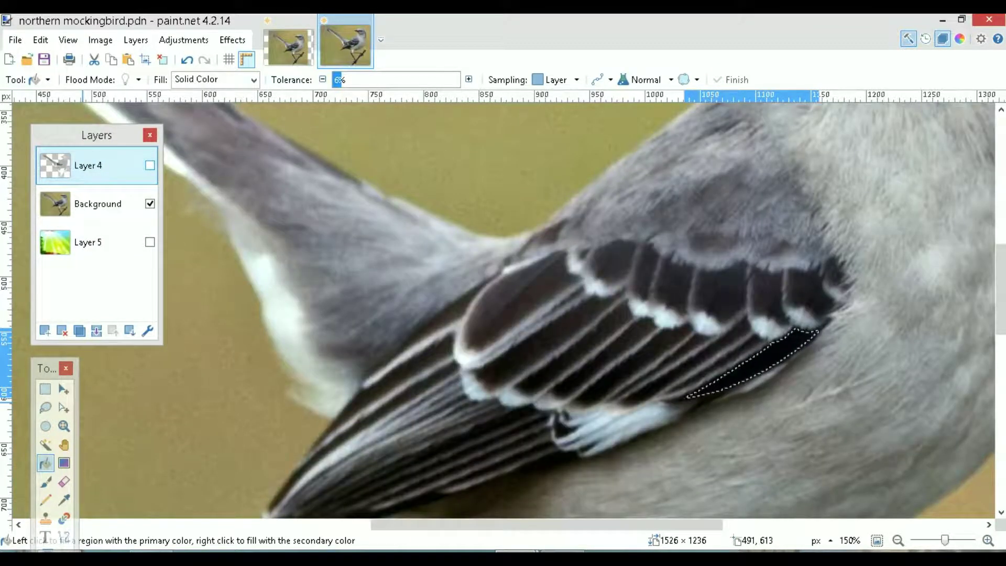
click(149, 165)
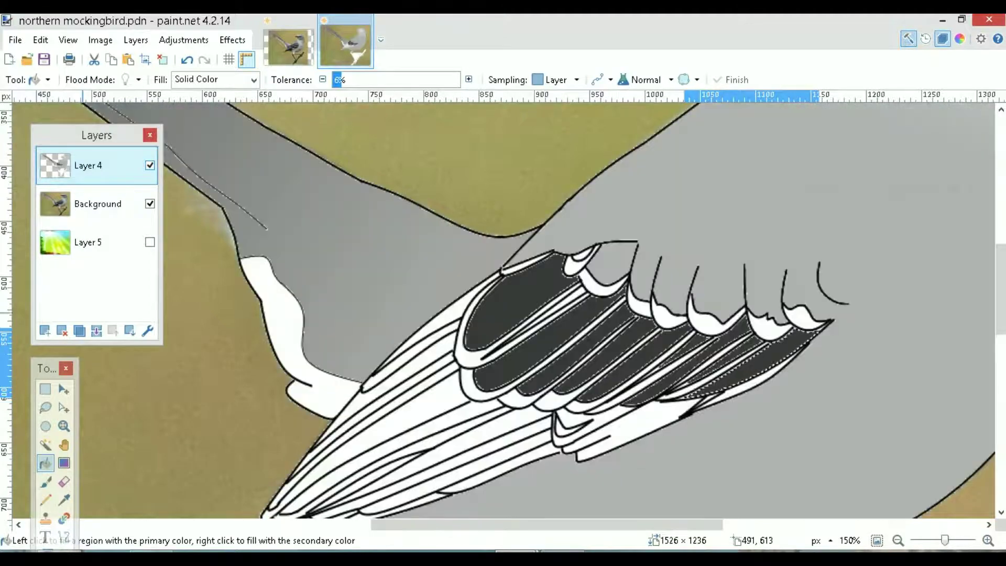
click(45, 445)
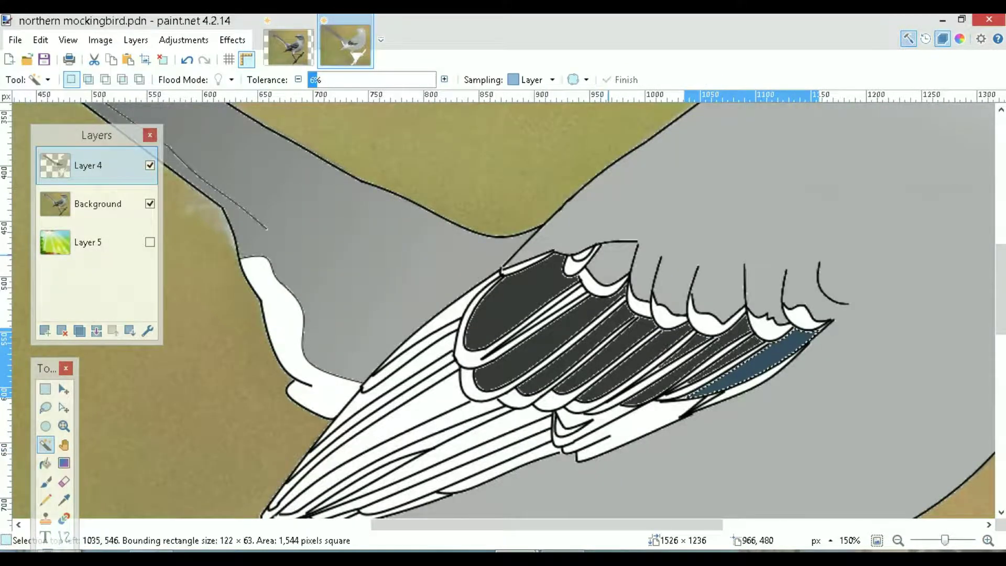
click(608, 255)
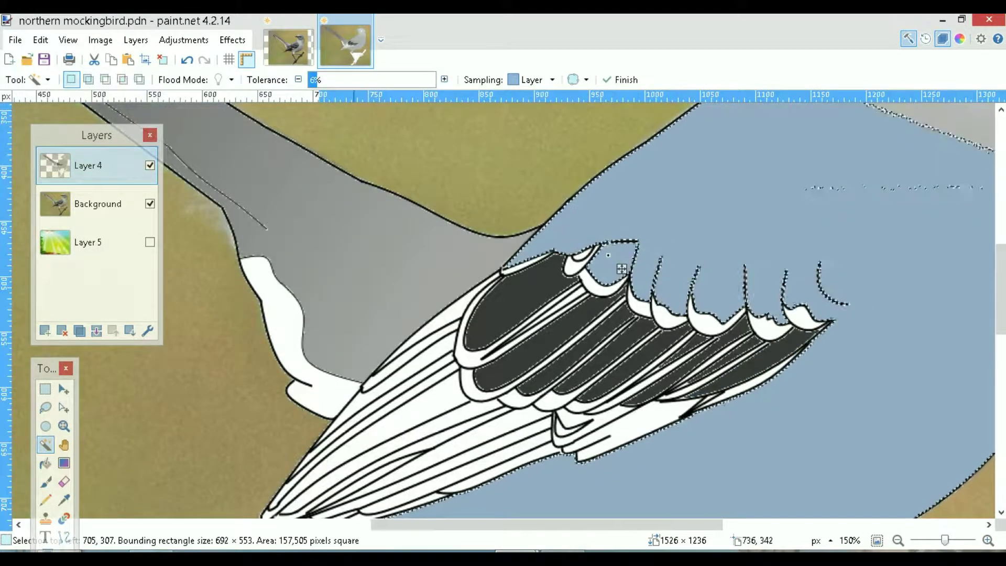
key(ctrl+d)
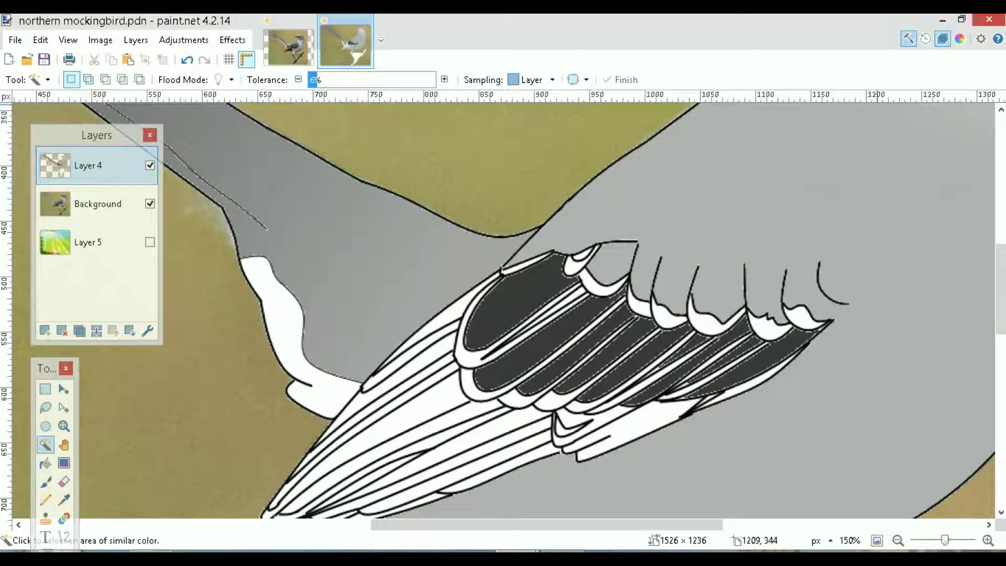
Draw a wavy dark grey curve, 1 px wide, closing the tops of the second and third upper-row feathers, checking it against the photo
key(F8)
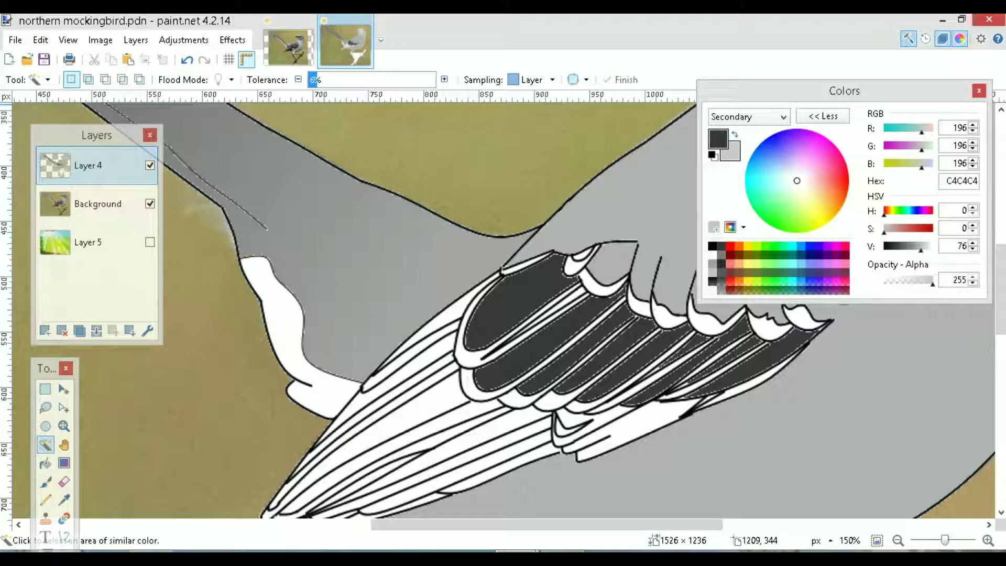
click(822, 115)
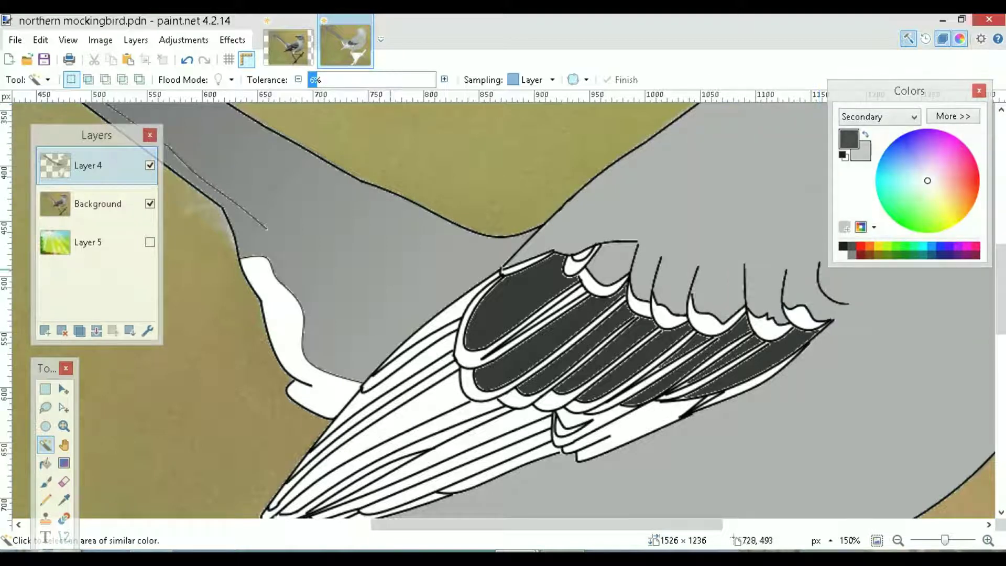
click(64, 536)
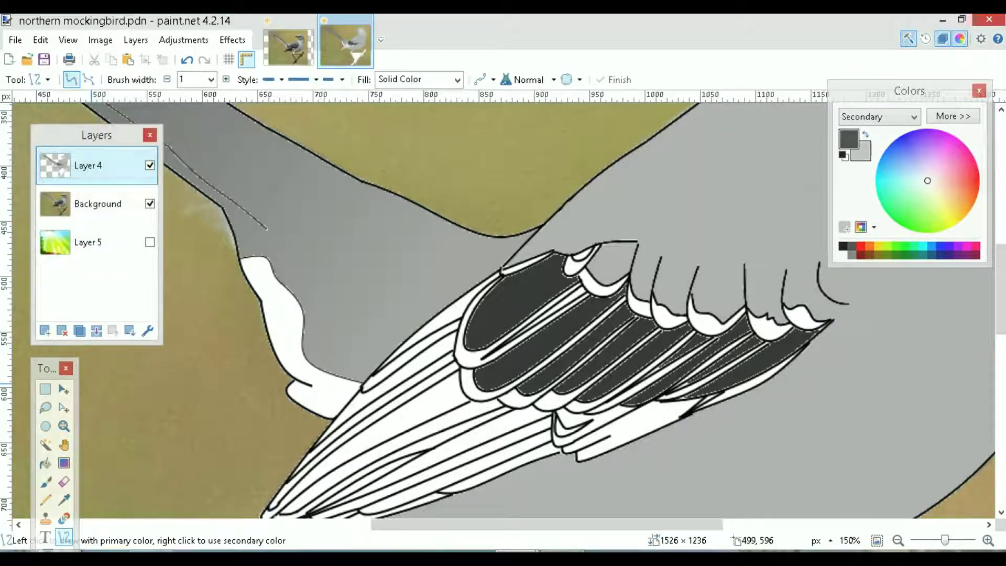
click(150, 165)
click(150, 165)
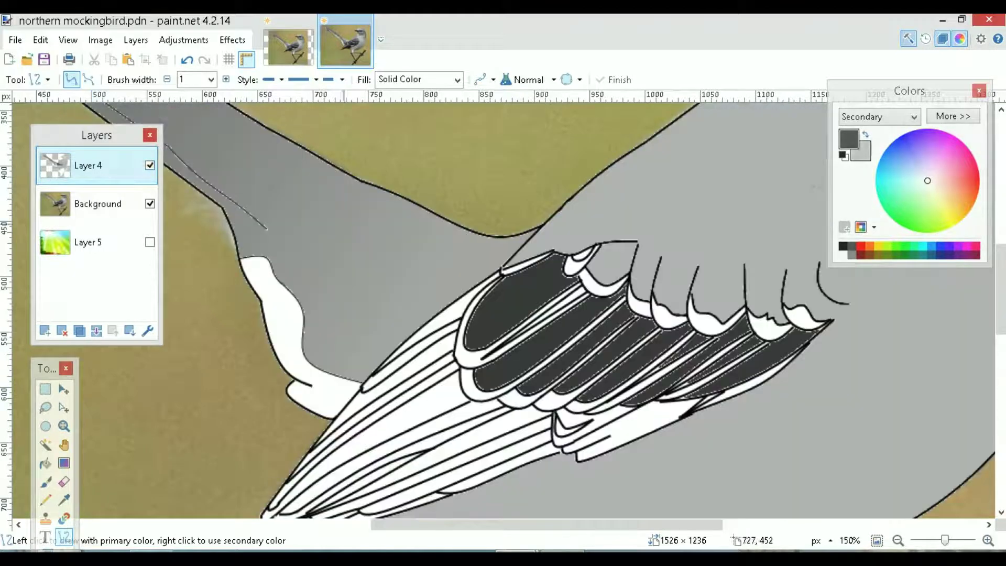
mouse_move(638, 241)
mouse_down()
mouse_move(681, 249)
mouse_move(658, 258)
mouse_move(701, 267)
mouse_move(674, 249)
mouse_up()
click(150, 166)
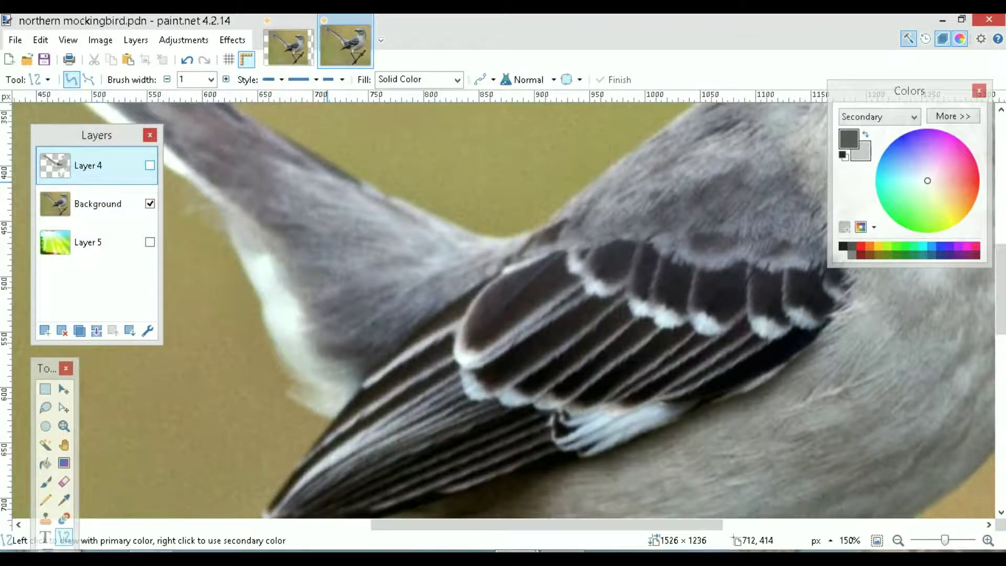
click(150, 165)
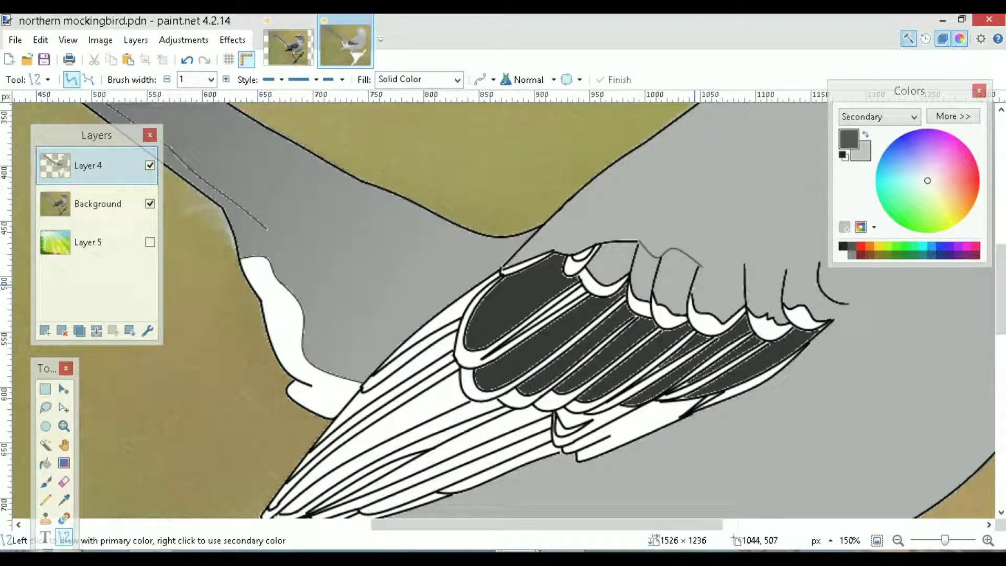
Try a straight line about 109 px long across the tops of the remaining upper-row feathers, compare it with the photo and undo it
drag(700, 266, 819, 262)
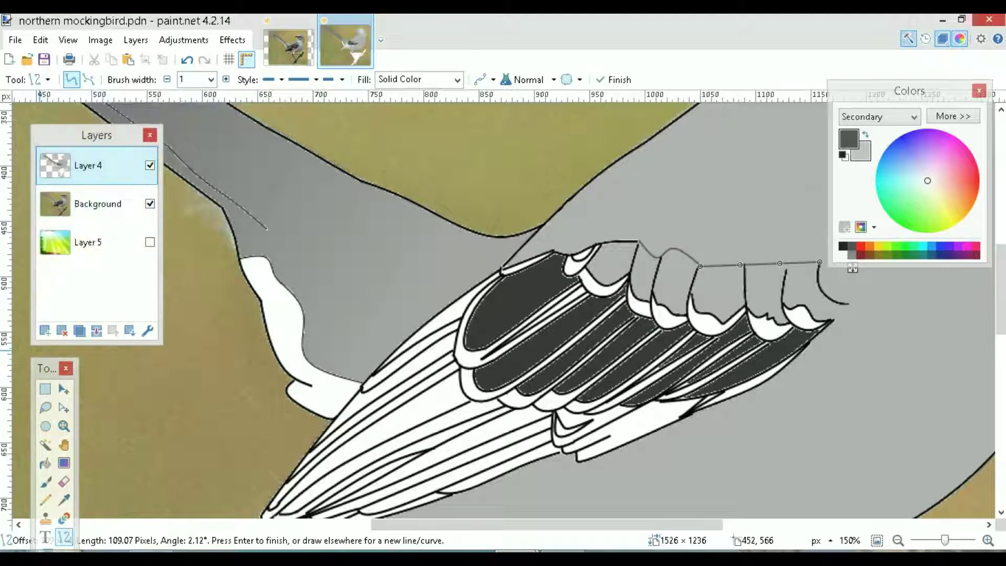
click(149, 165)
click(150, 165)
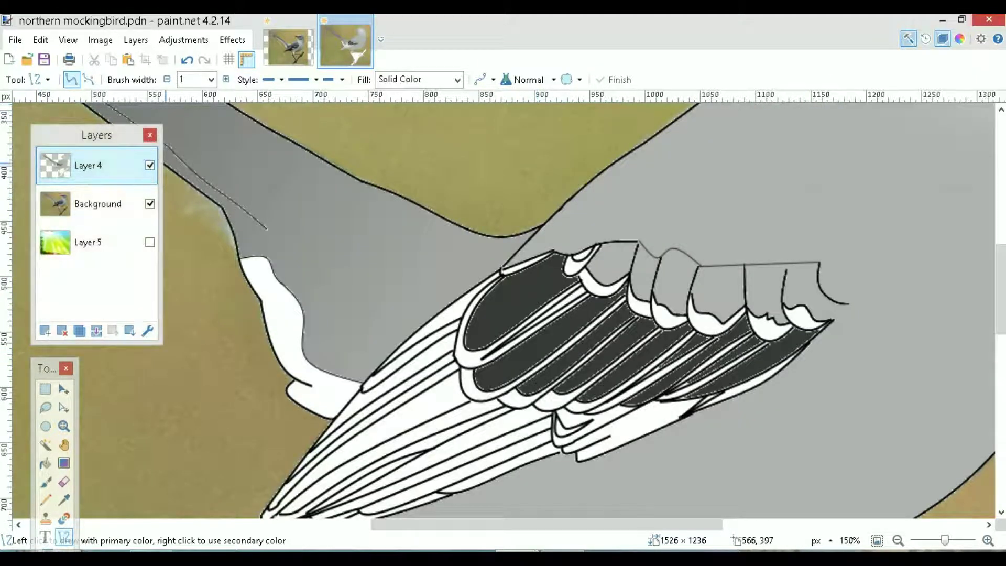
click(150, 165)
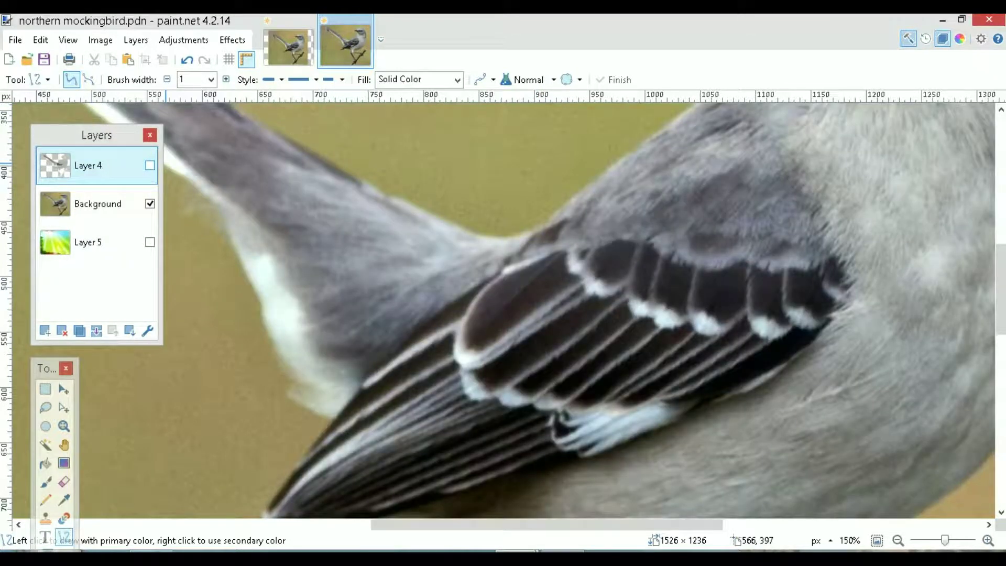
click(150, 165)
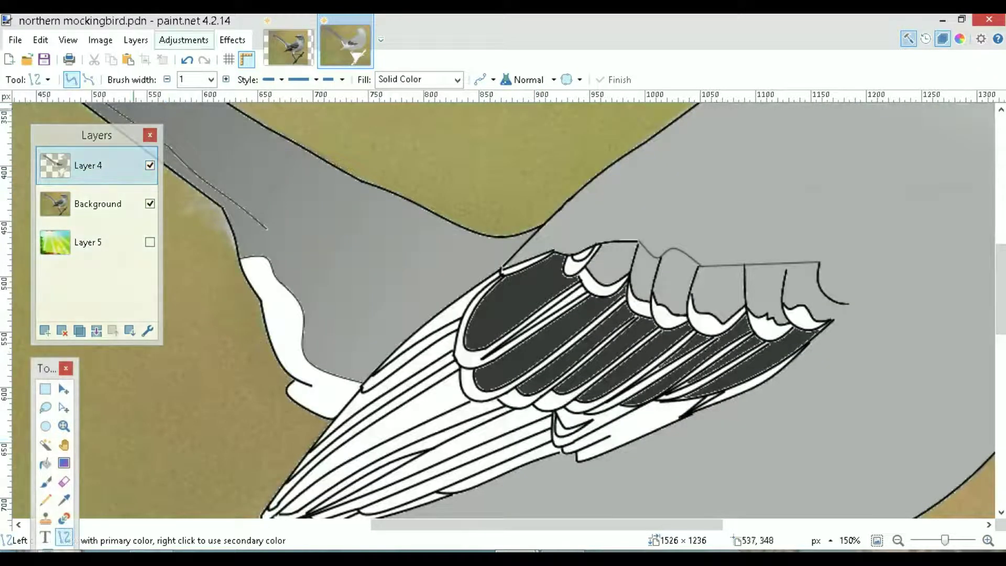
click(187, 59)
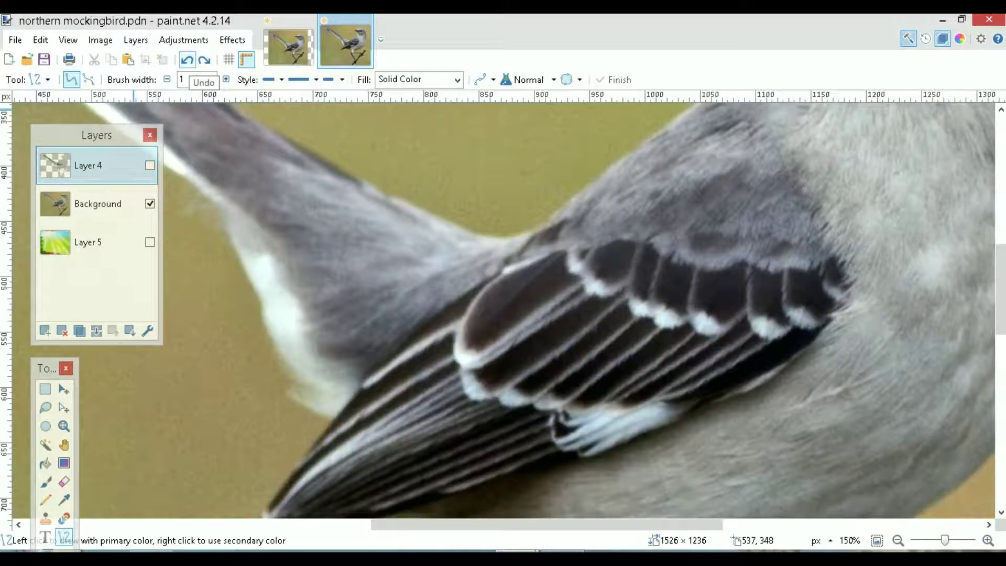
click(187, 60)
click(187, 60)
click(187, 60)
click(187, 59)
click(187, 59)
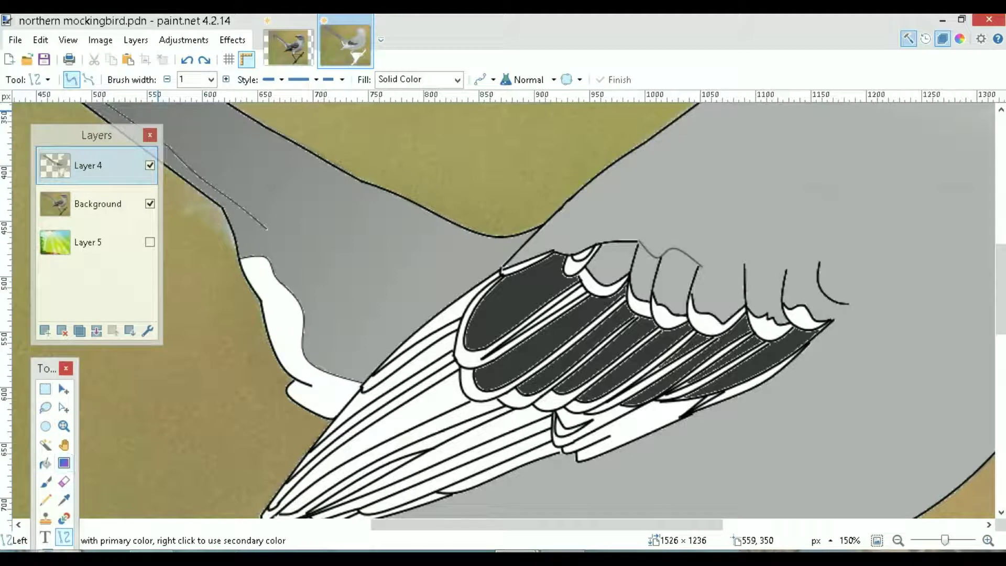
Draw a line from the third upper-row feather's top corner past the fourth feather, and bend it into a gentle wavy top edge
mouse_move(700, 265)
mouse_down()
mouse_move(755, 265)
mouse_move(770, 253)
mouse_up()
key(Return)
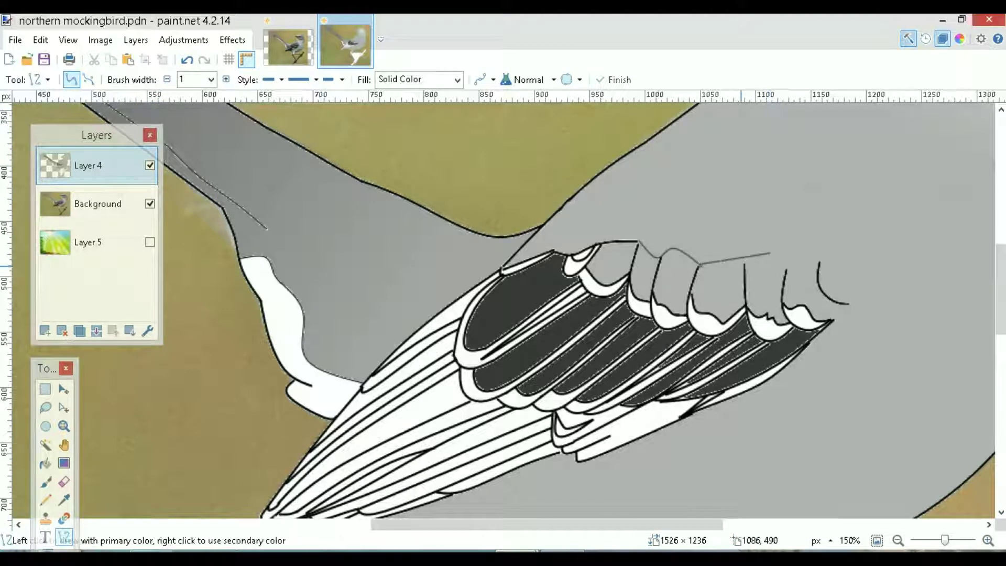
click(187, 59)
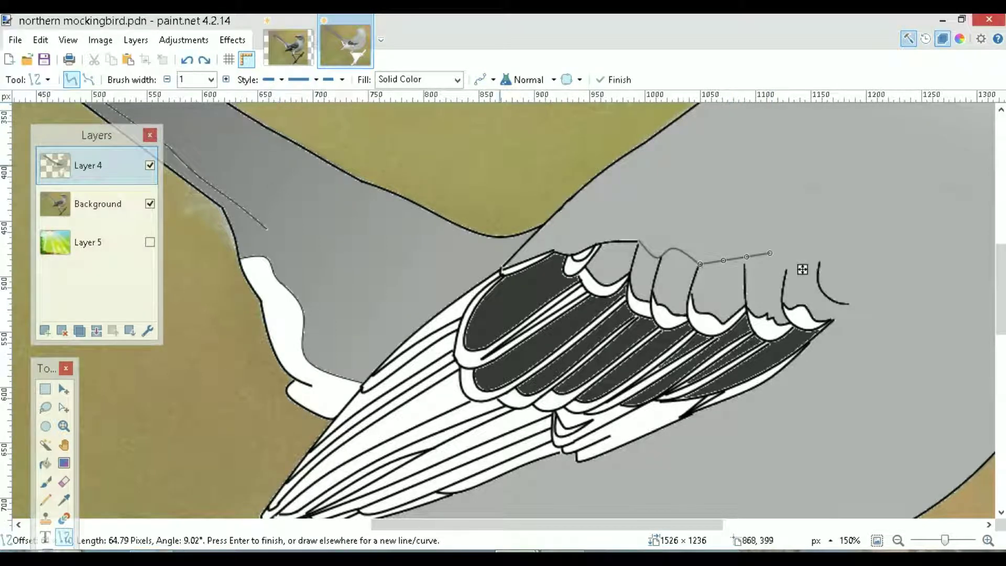
drag(724, 260, 765, 266)
key(Return)
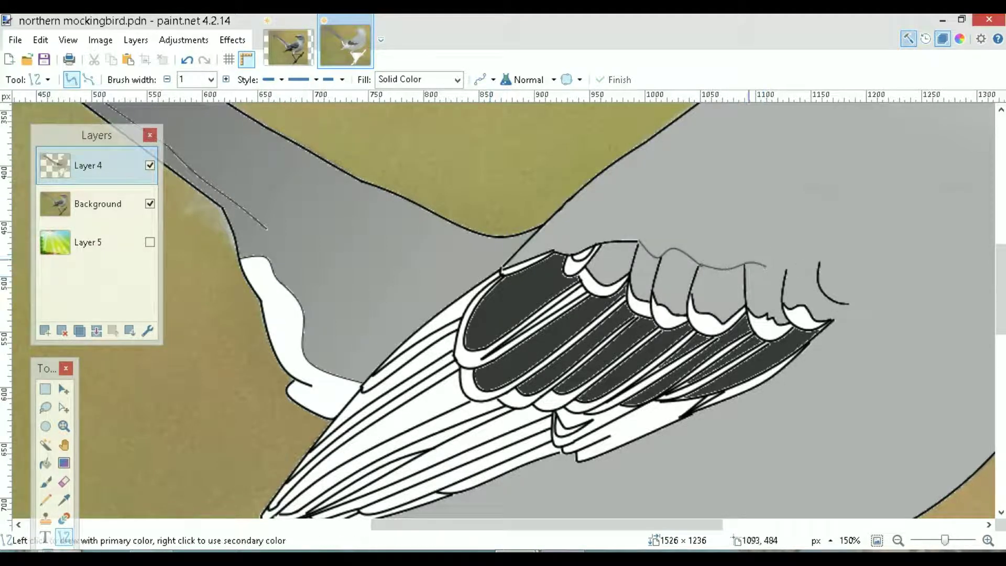
Close the tops of the last two upper-row feathers with a curve, and join the row's open end to the wing tip
drag(819, 260, 786, 270)
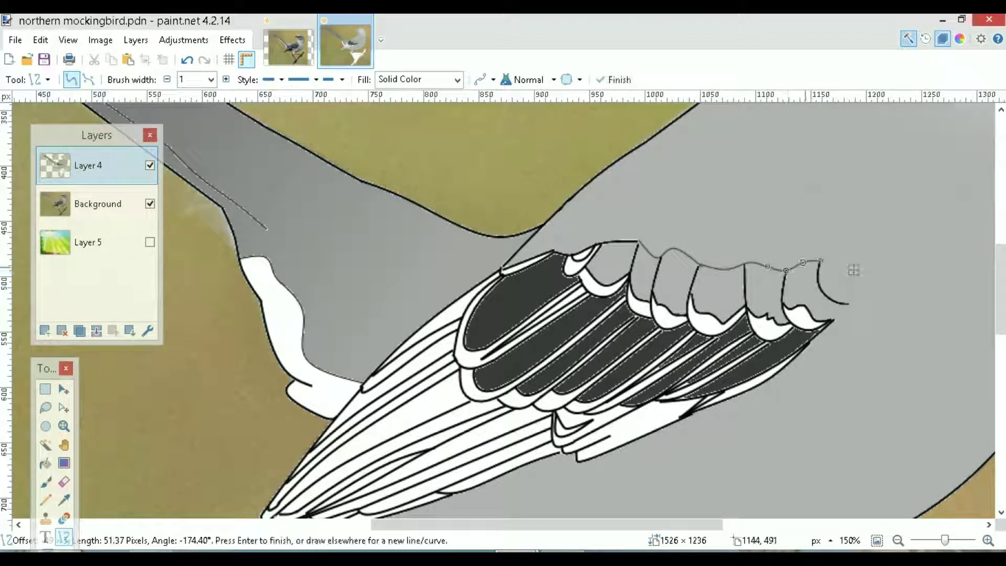
key(Return)
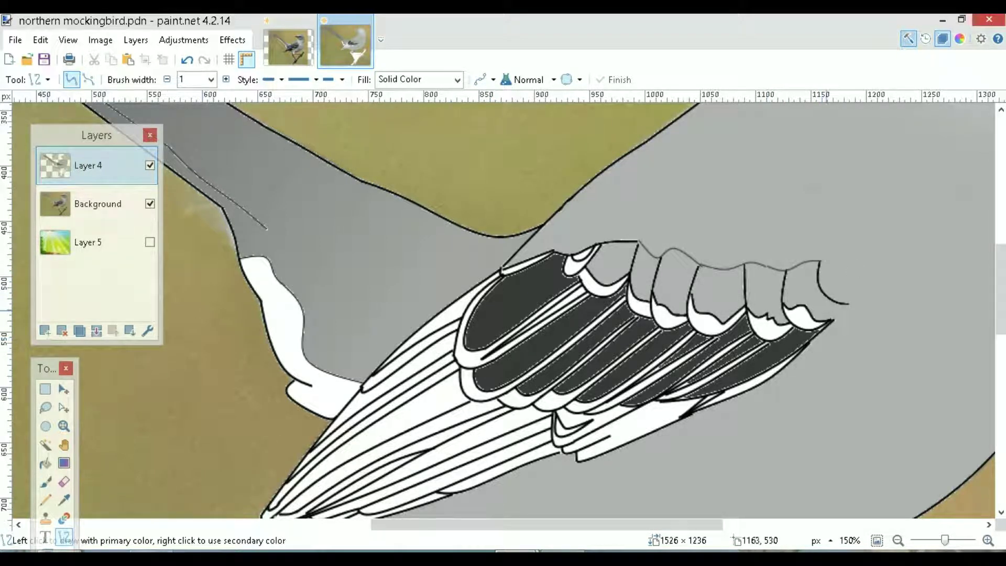
drag(846, 303, 834, 316)
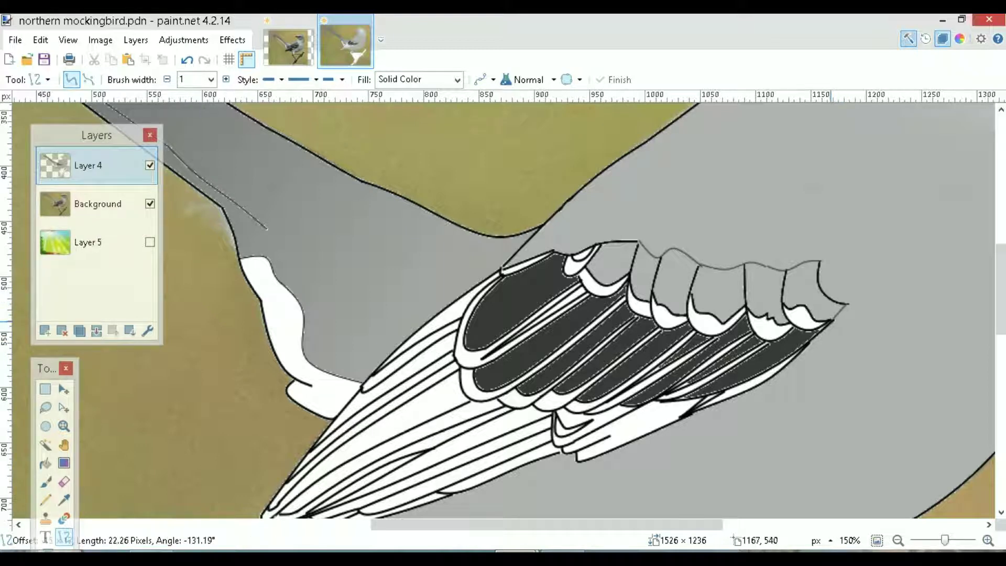
key(Return)
Select the first two feathers of the wing's upper row together and fill them with solid dark grey
click(46, 444)
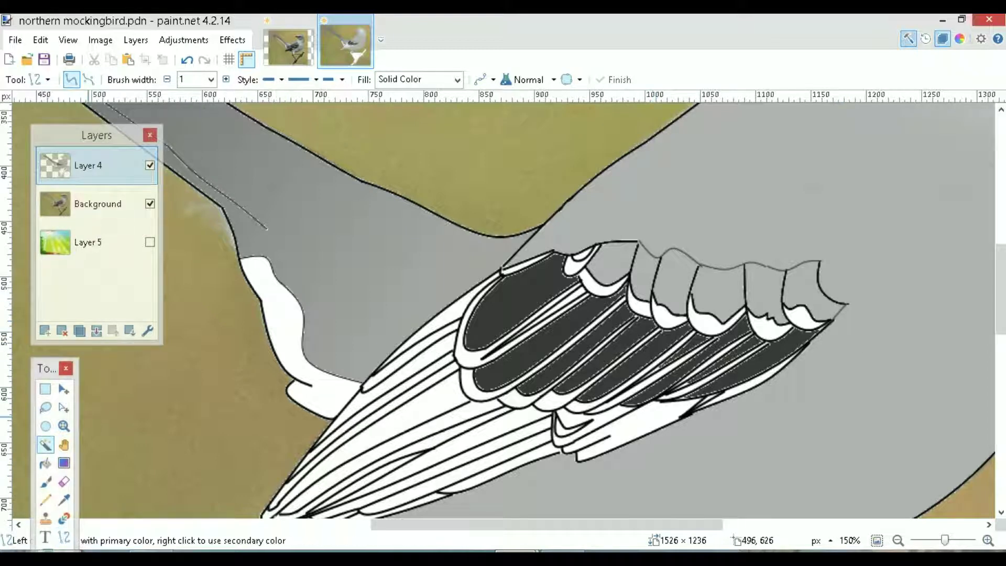
click(611, 265)
click(46, 463)
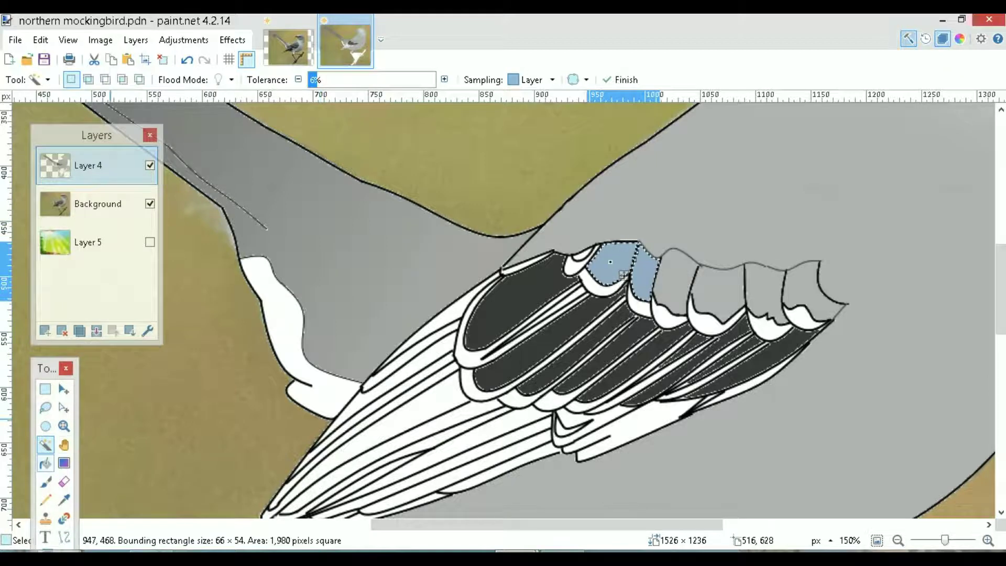
click(610, 267)
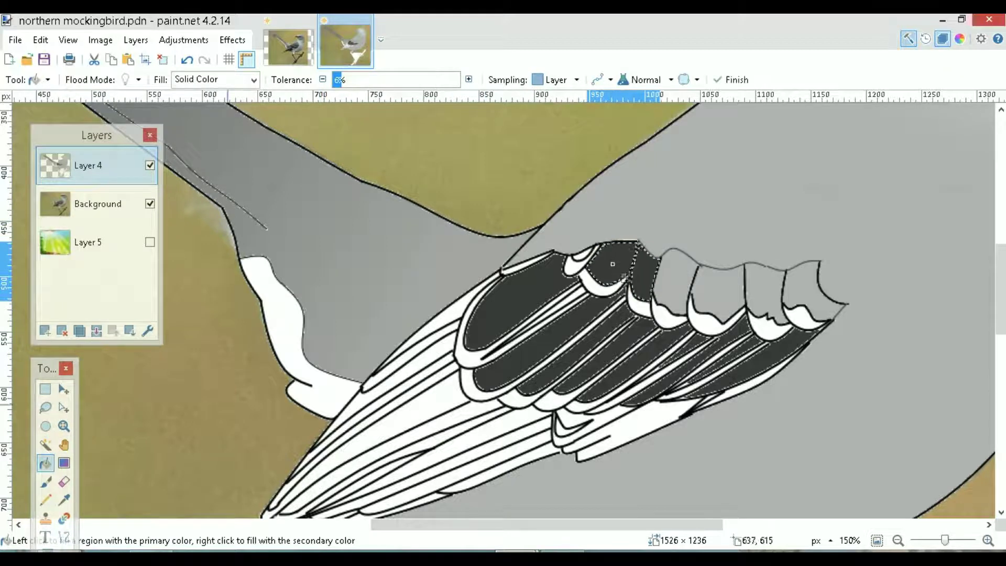
Select the third and fourth feathers of the wing's upper row one at a time and fill each with solid dark grey
click(46, 445)
click(674, 266)
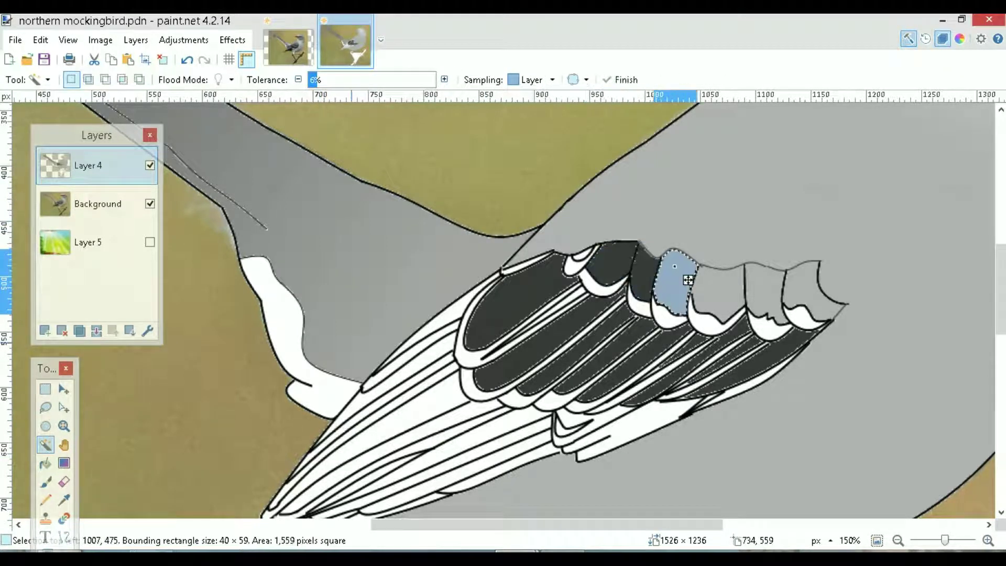
click(45, 463)
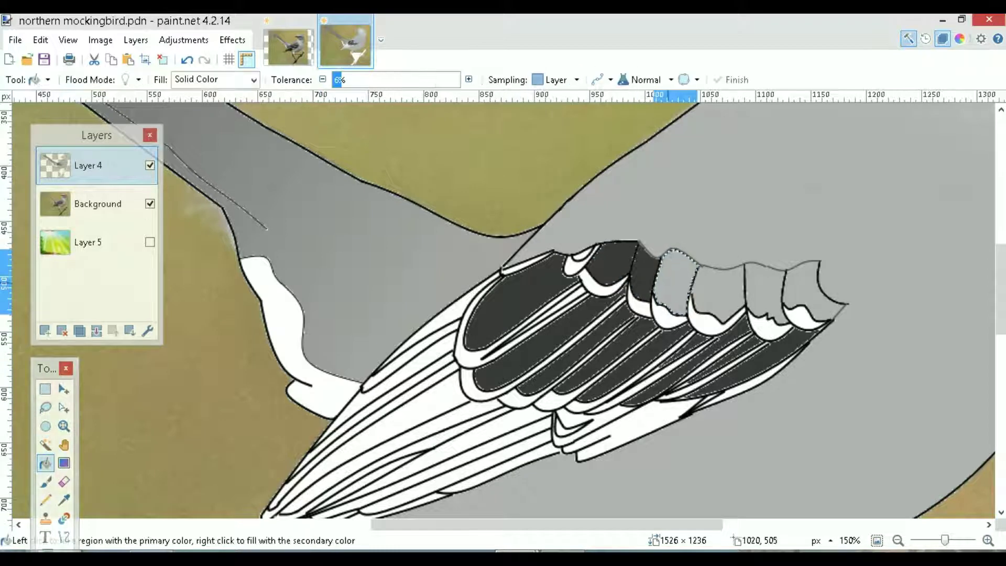
click(669, 283)
click(45, 445)
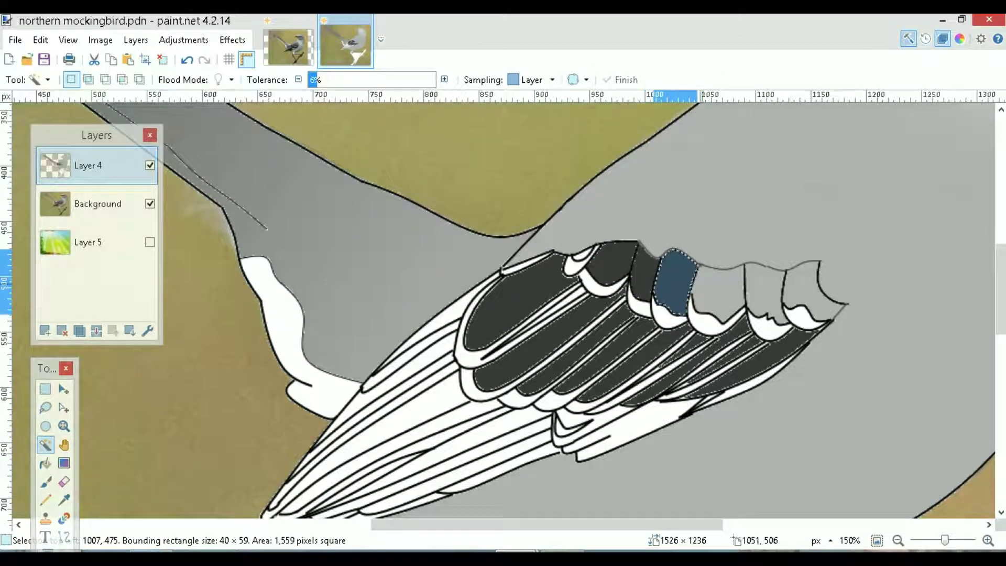
click(703, 284)
key(f)
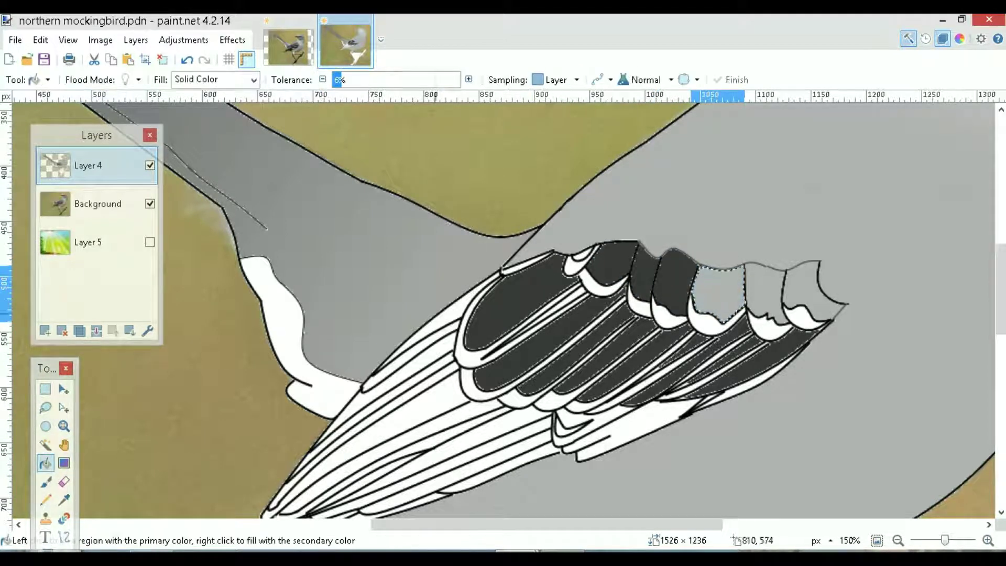
click(712, 284)
Select and fill the last two upper-row feathers, up to the wing tip, with the same solid dark grey
key(s)
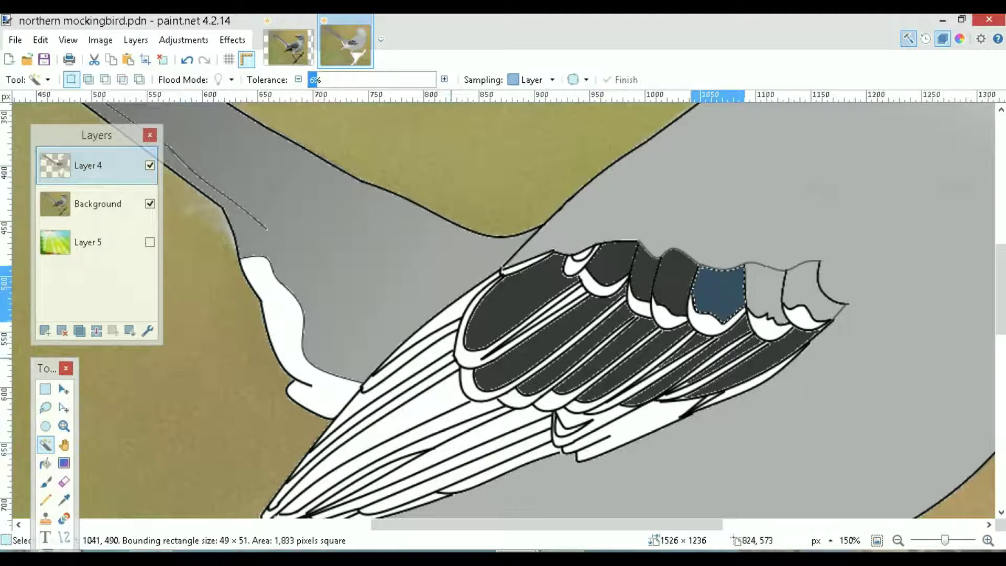
click(765, 284)
key(f)
click(767, 282)
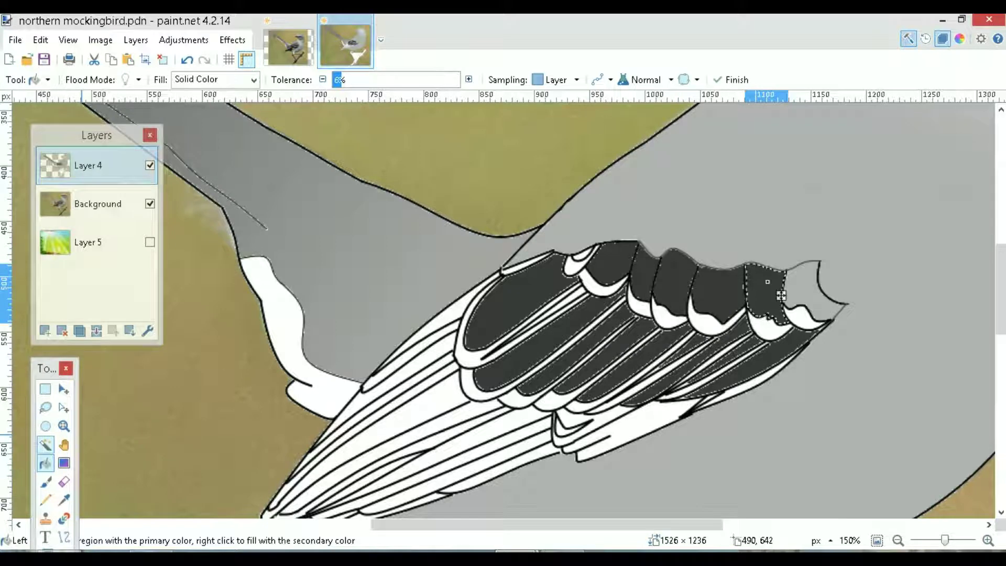
key(s)
click(803, 283)
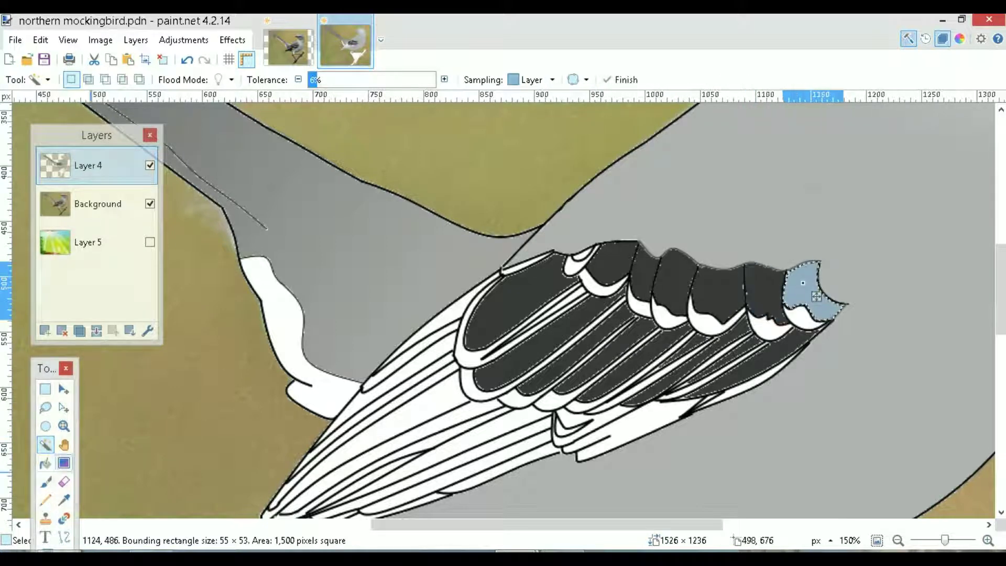
key(f)
click(800, 290)
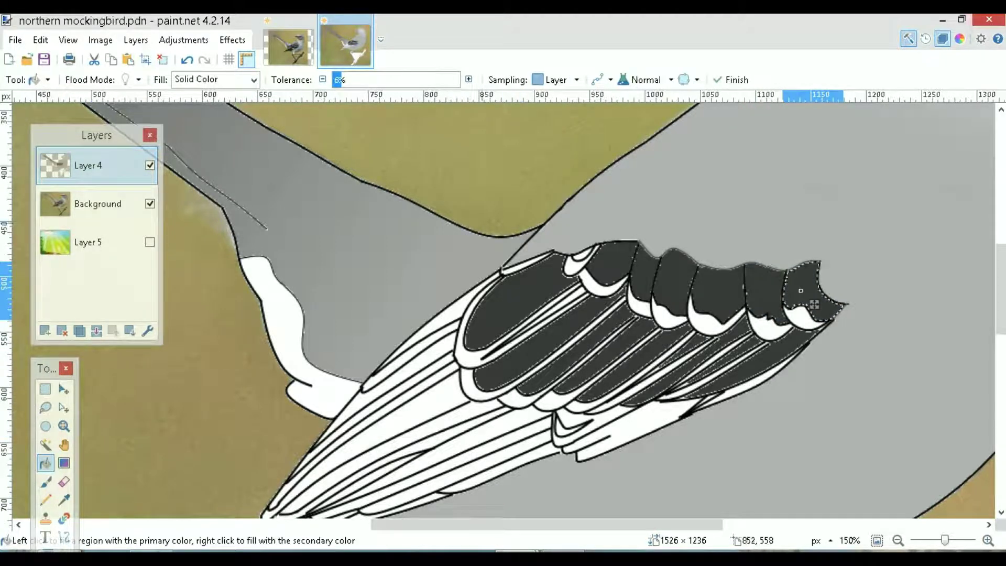
Compare the wing with the photo, and fill the small pointed area just below the dark feather rows with dark grey, leaving nothing selected
click(149, 165)
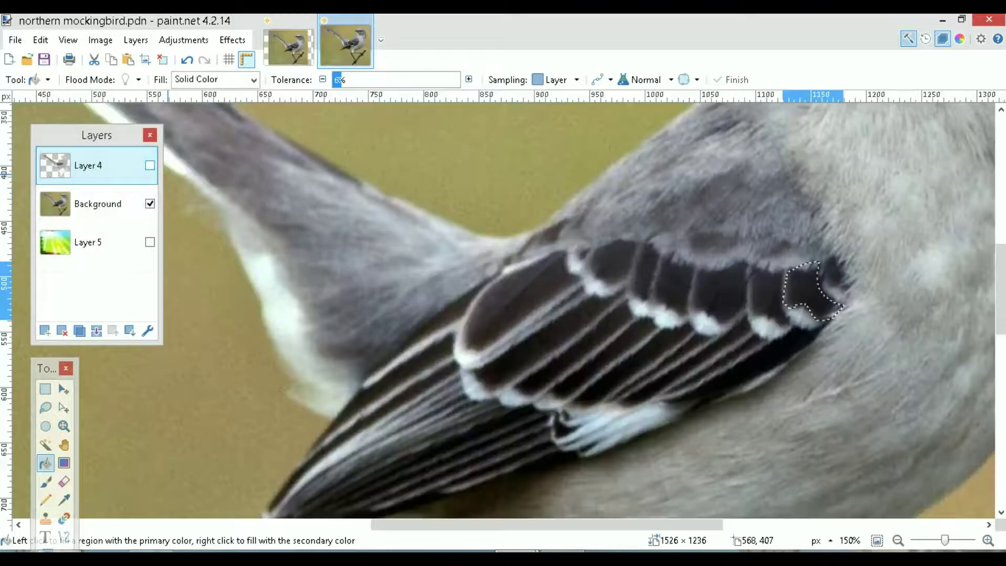
click(150, 165)
click(150, 165)
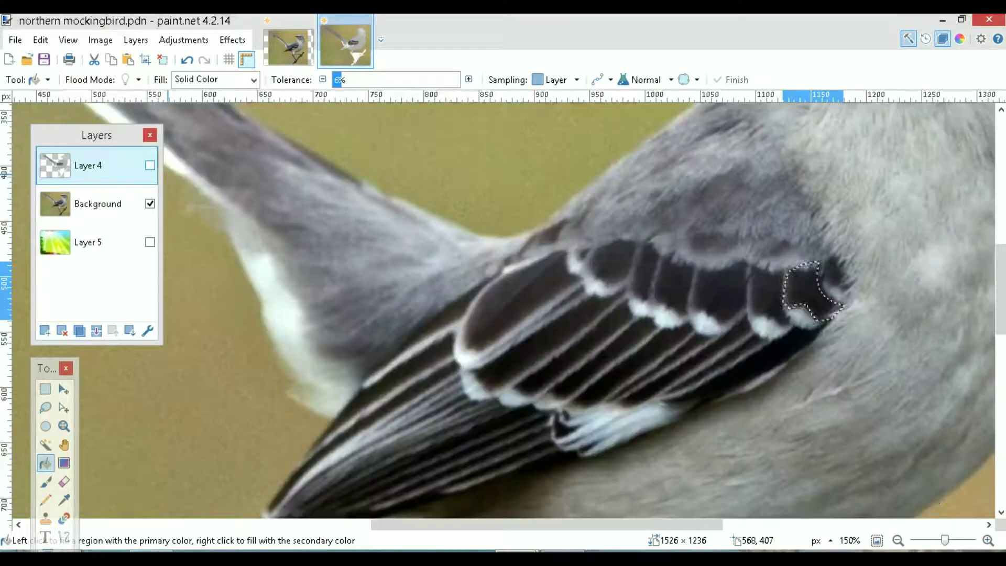
click(150, 165)
click(45, 444)
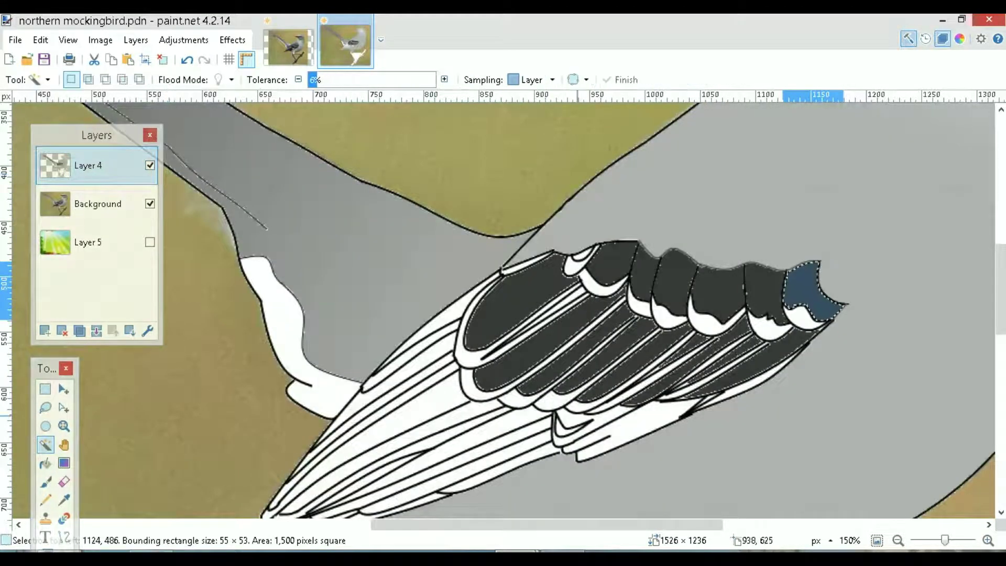
click(569, 435)
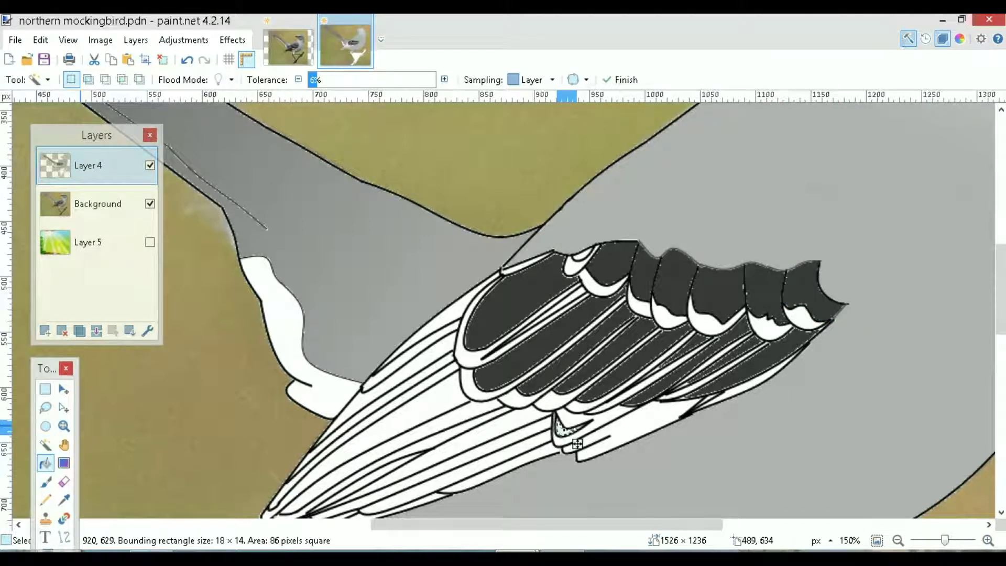
click(46, 462)
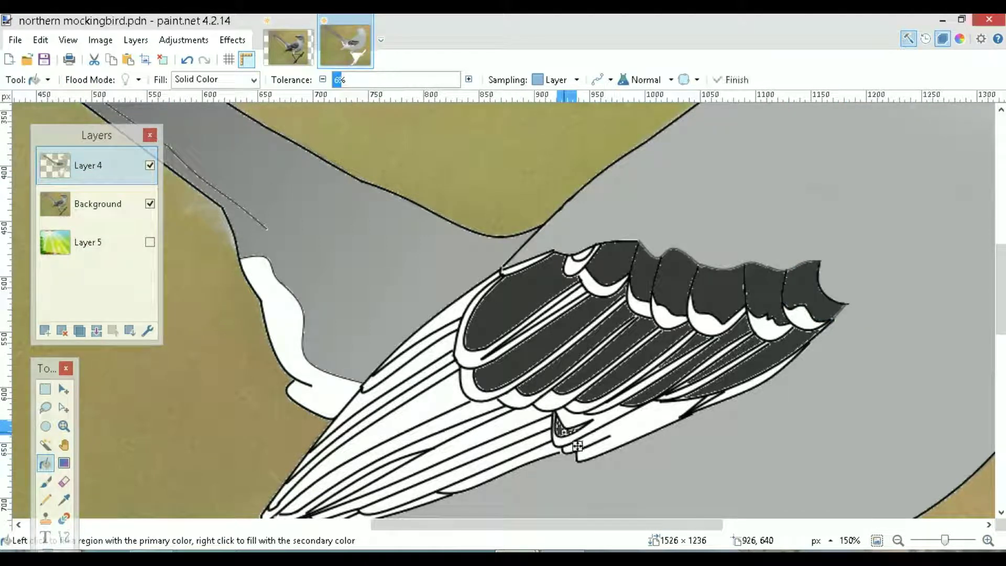
click(567, 430)
key(ctrl+d)
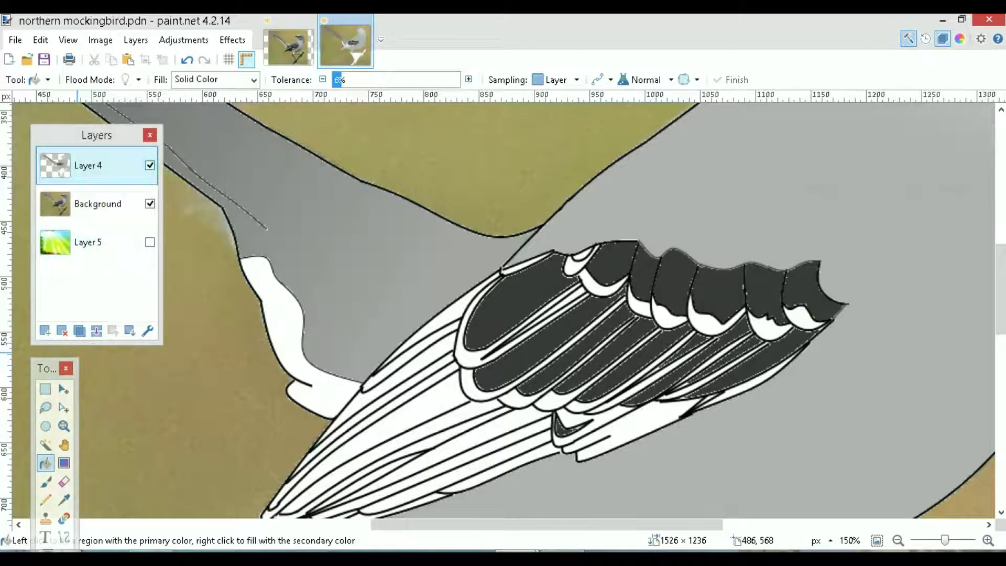
Draw two short 1-pixel-wide lines across the small white feather tips at the wing's lower edge, using the photo as reference
click(150, 166)
click(150, 165)
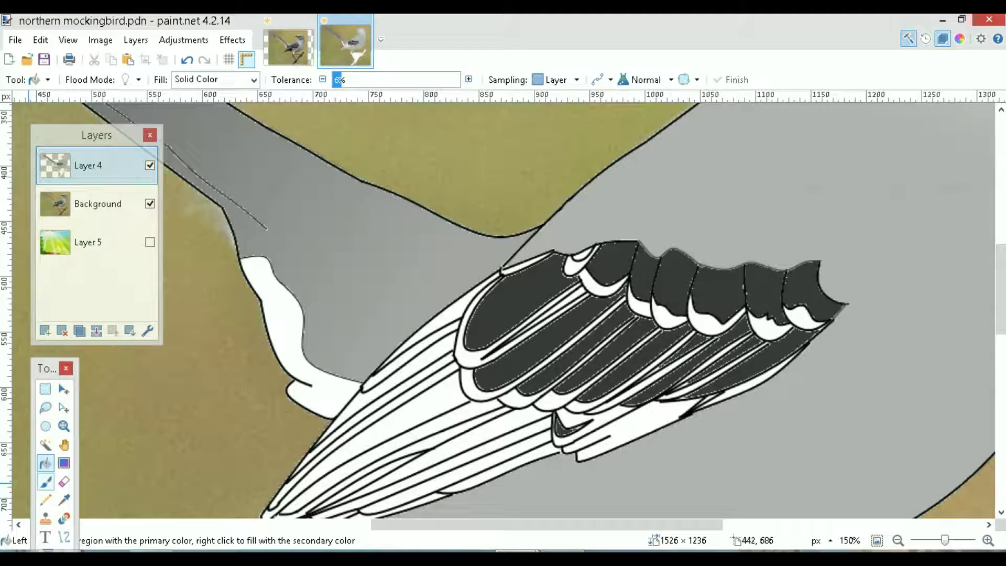
click(64, 535)
drag(568, 443, 588, 445)
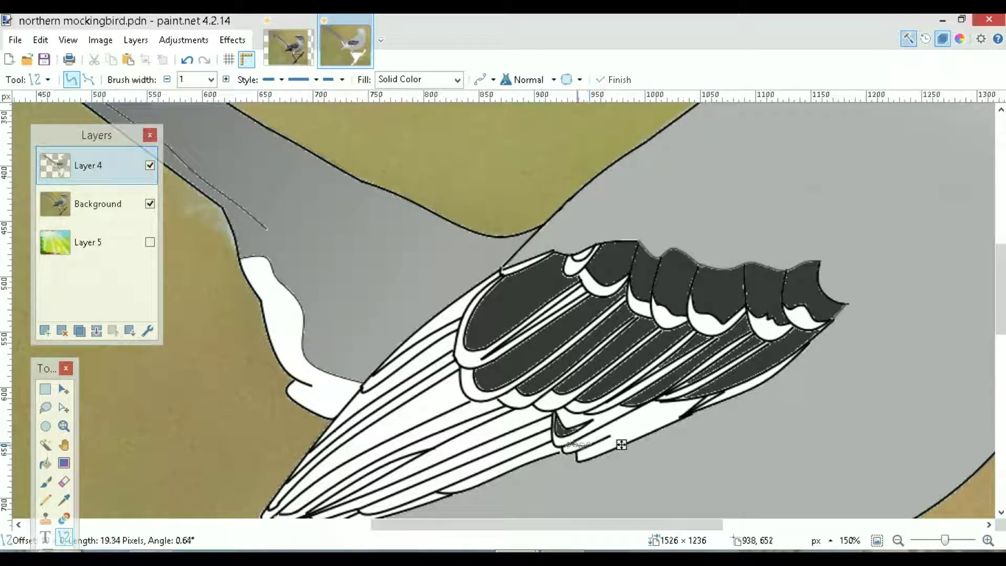
key(Return)
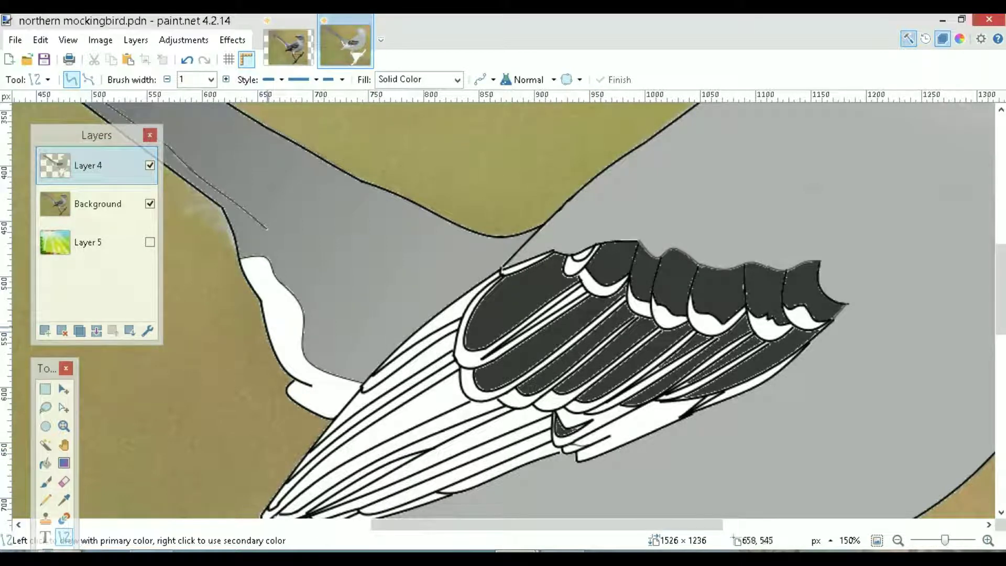
click(149, 165)
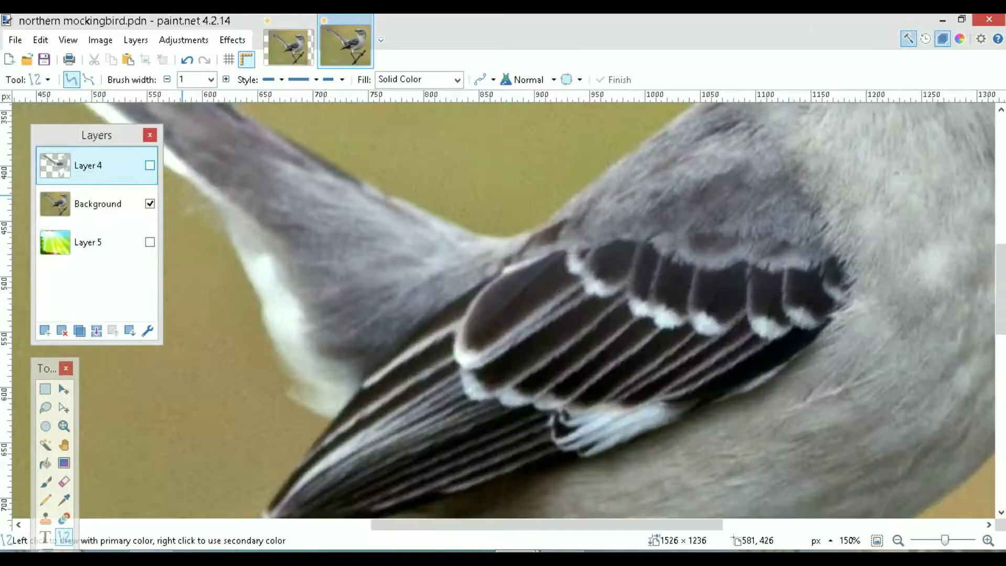
click(150, 165)
mouse_move(577, 458)
mouse_down()
mouse_move(599, 445)
mouse_move(584, 453)
mouse_up()
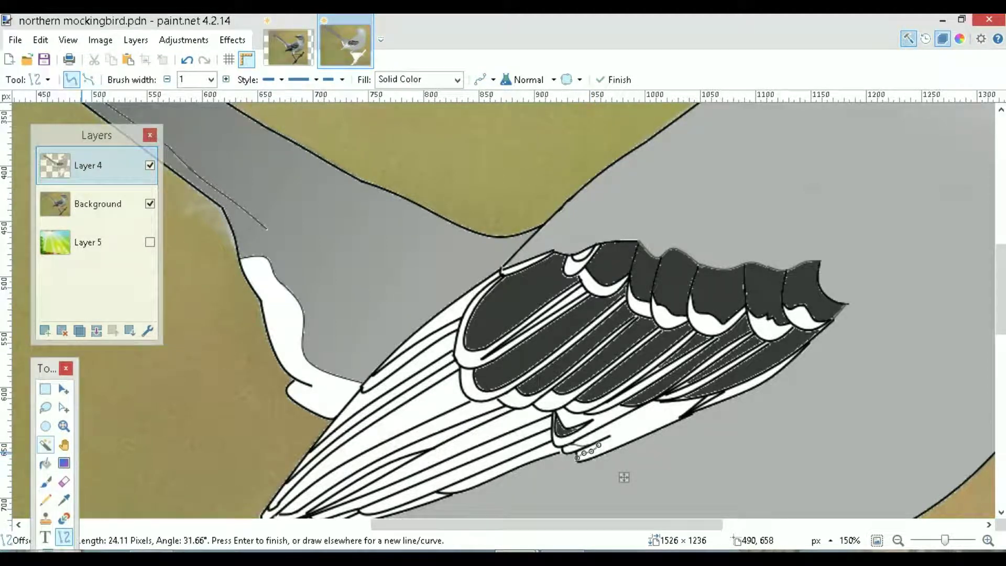
Select the two small areas bounded by the new short lines one after another, fill each dark grey, and clear the selection
click(45, 444)
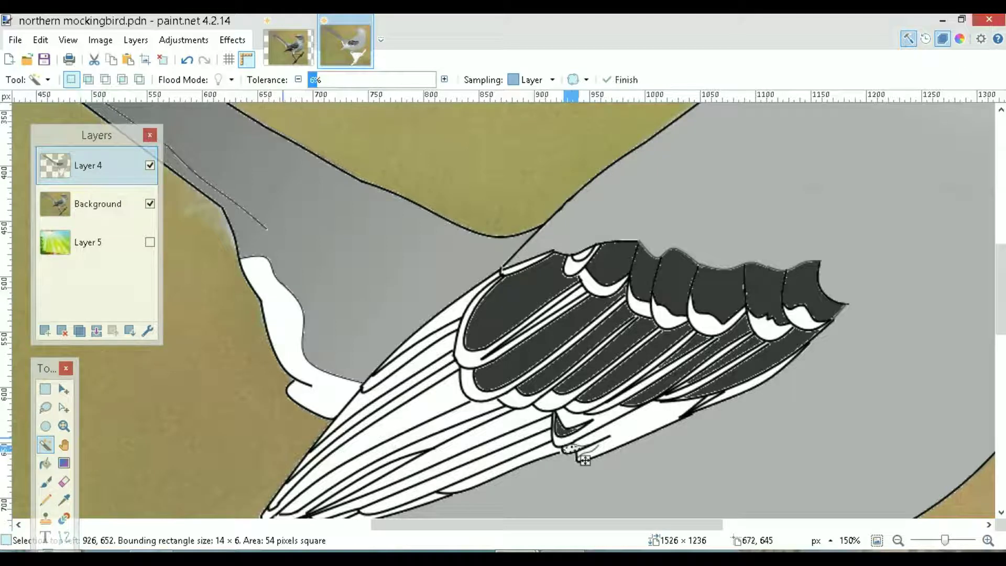
key(f)
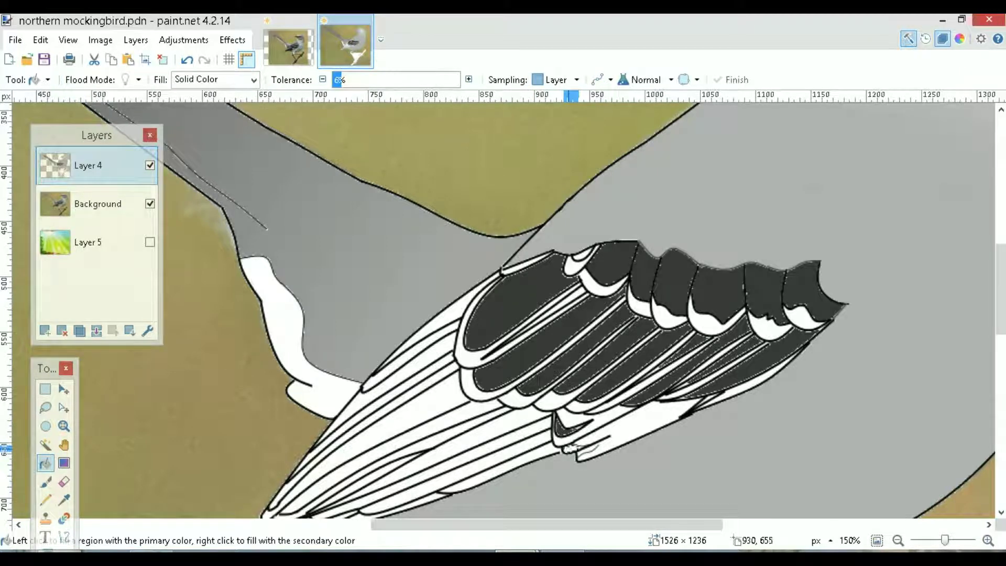
click(45, 444)
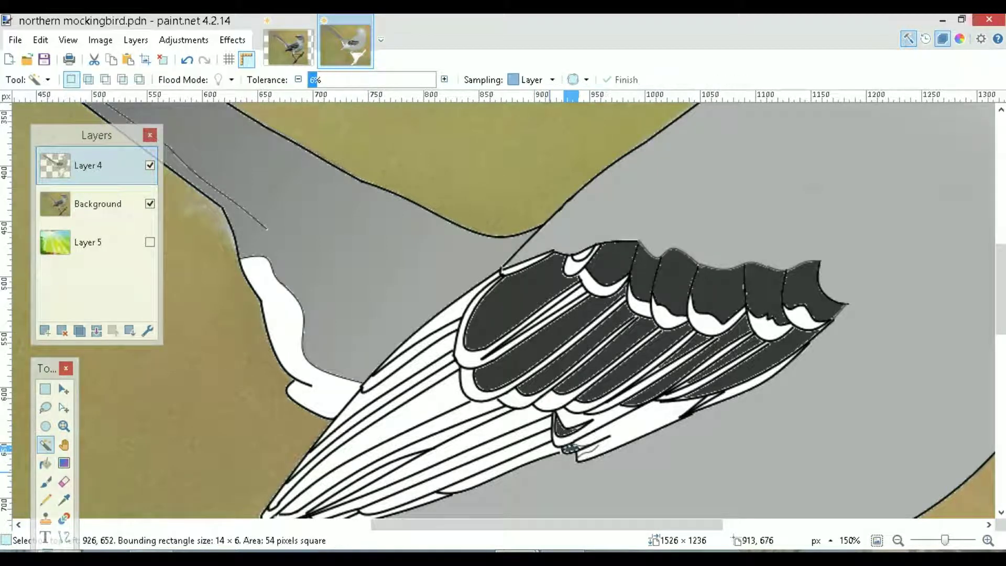
click(589, 452)
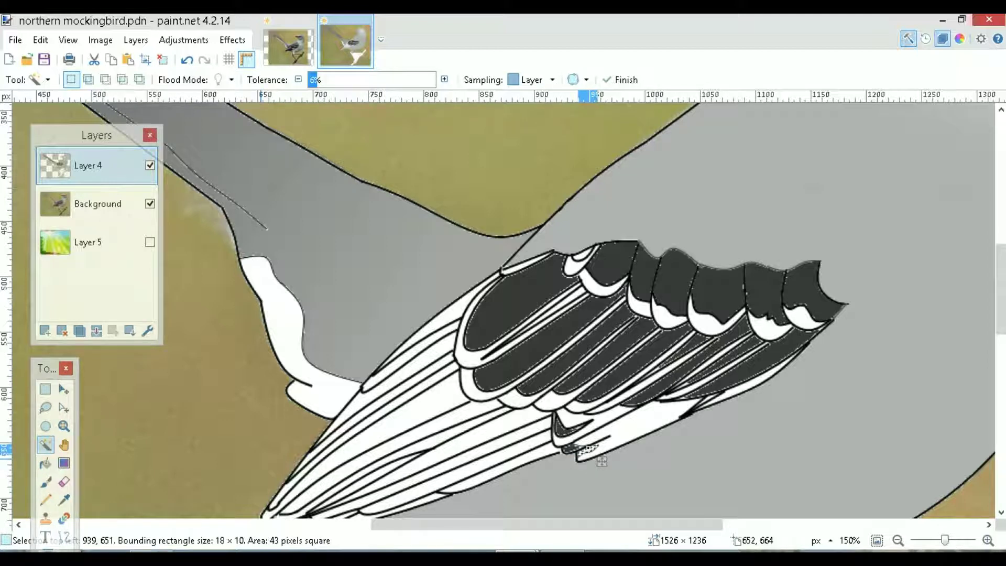
key(f)
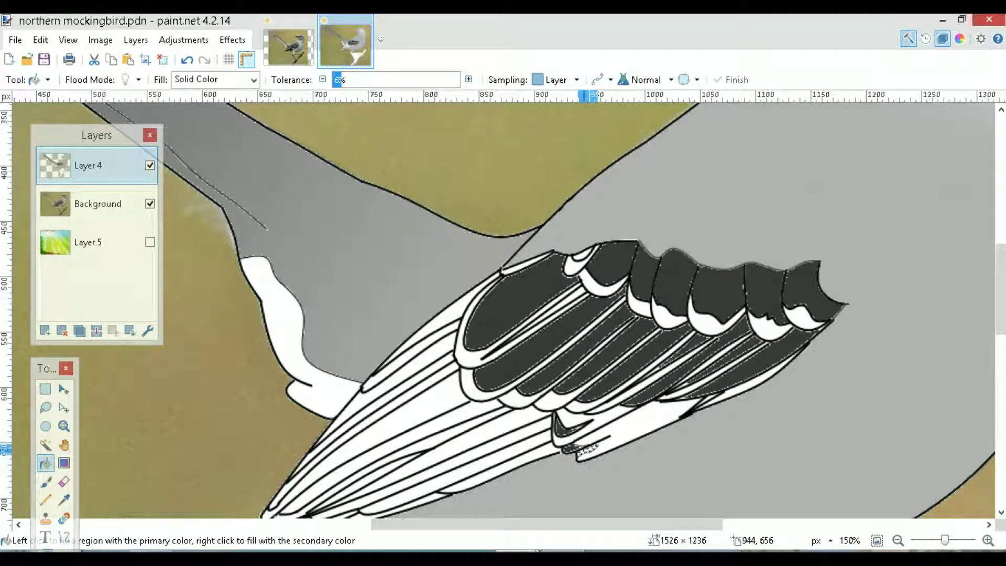
click(163, 60)
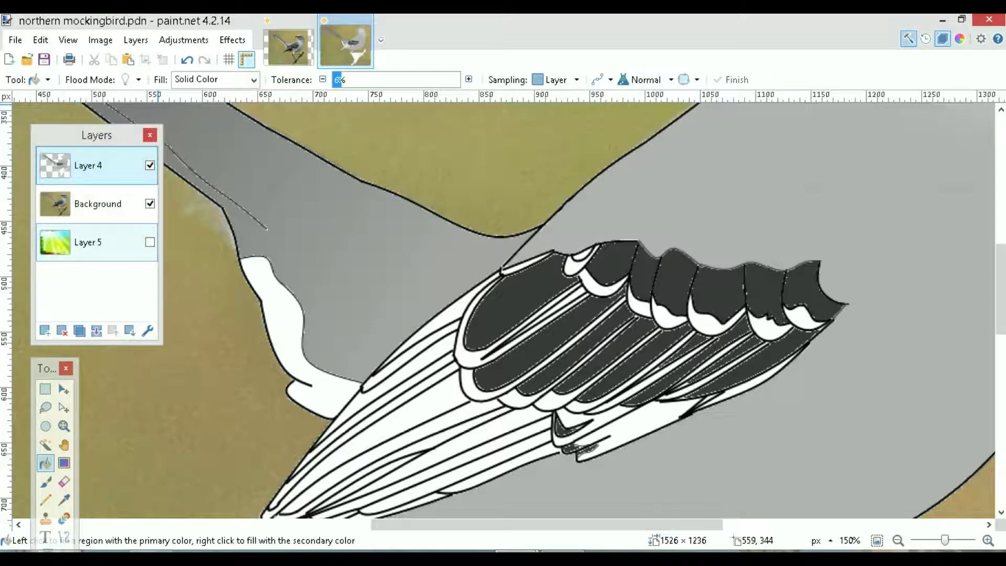
Compare the lower wing with the photo and fill the narrow area along its upper edge with dark grey
scroll(684, 359, down, 3)
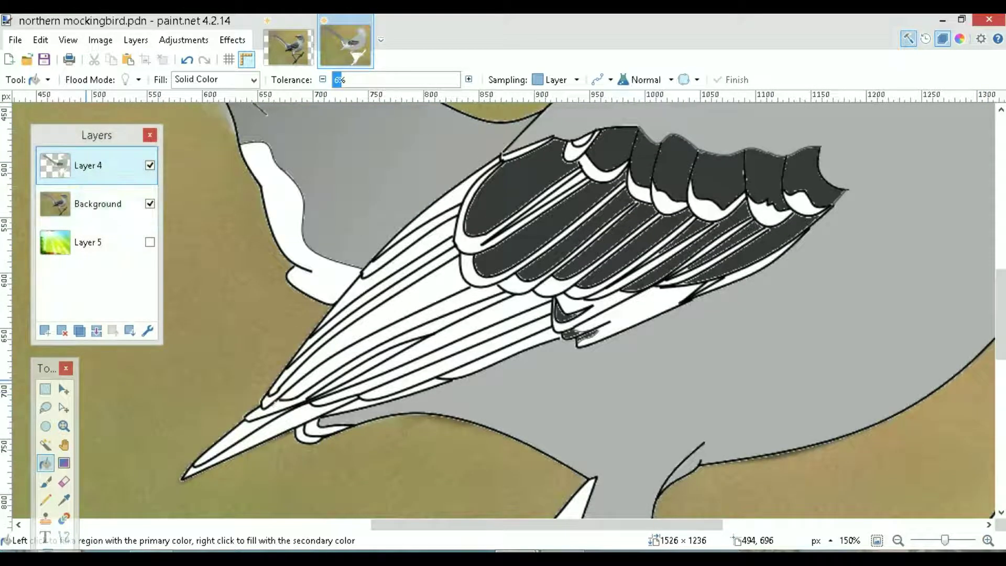
click(150, 165)
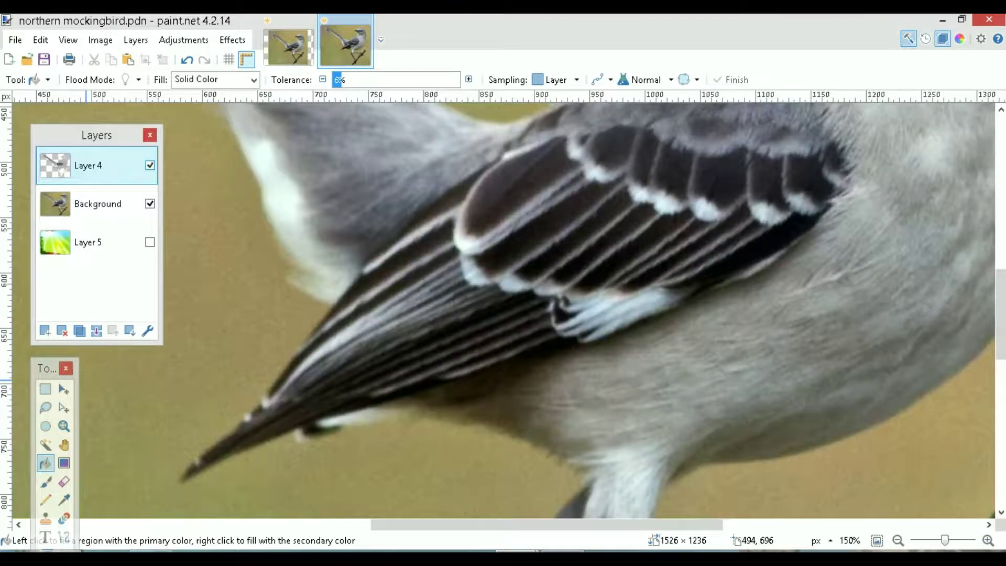
click(150, 165)
click(150, 165)
click(149, 165)
click(46, 444)
click(460, 213)
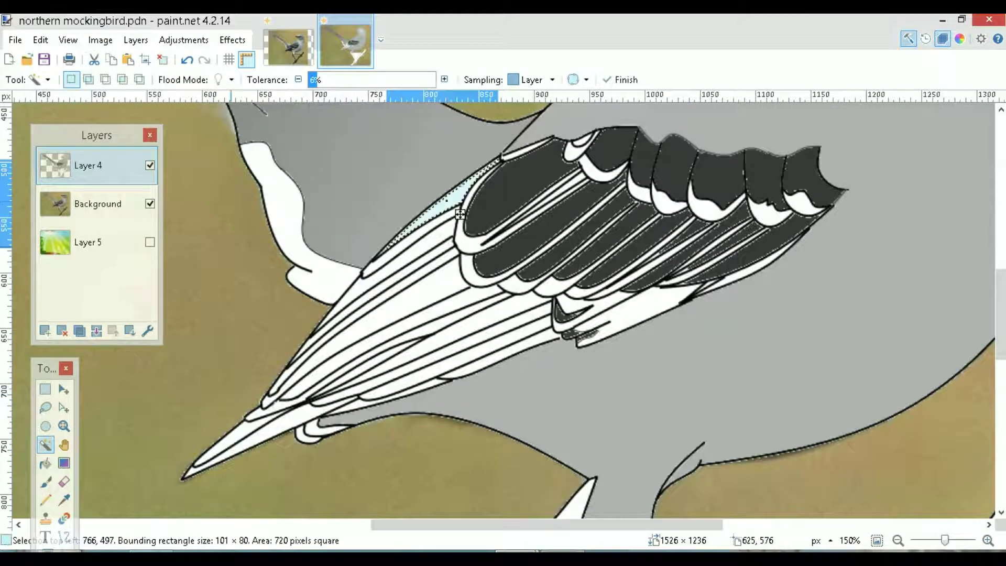
key(f)
click(464, 209)
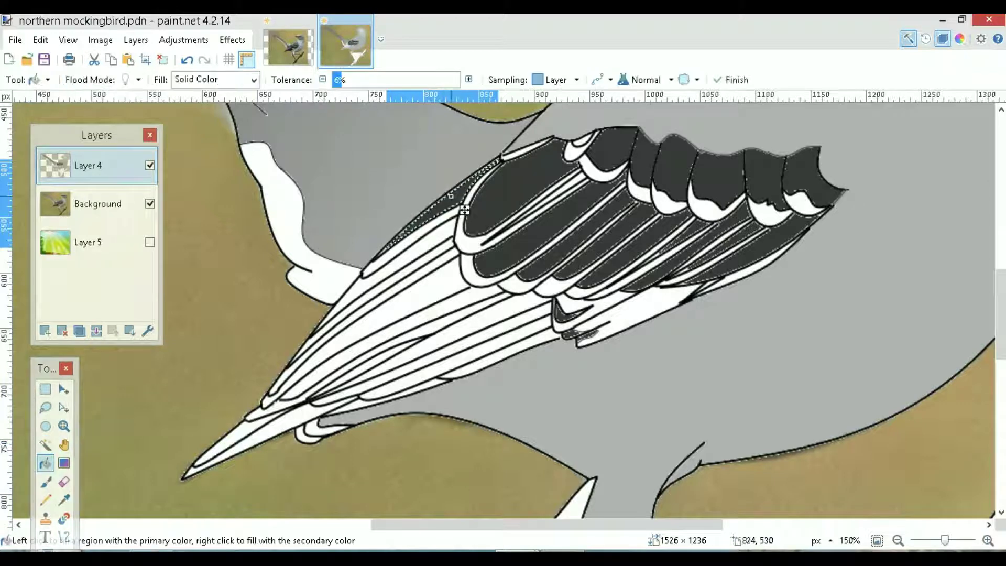
Select the long white feather area just below the newly filled upper-edge strip and fill it dark grey
click(46, 444)
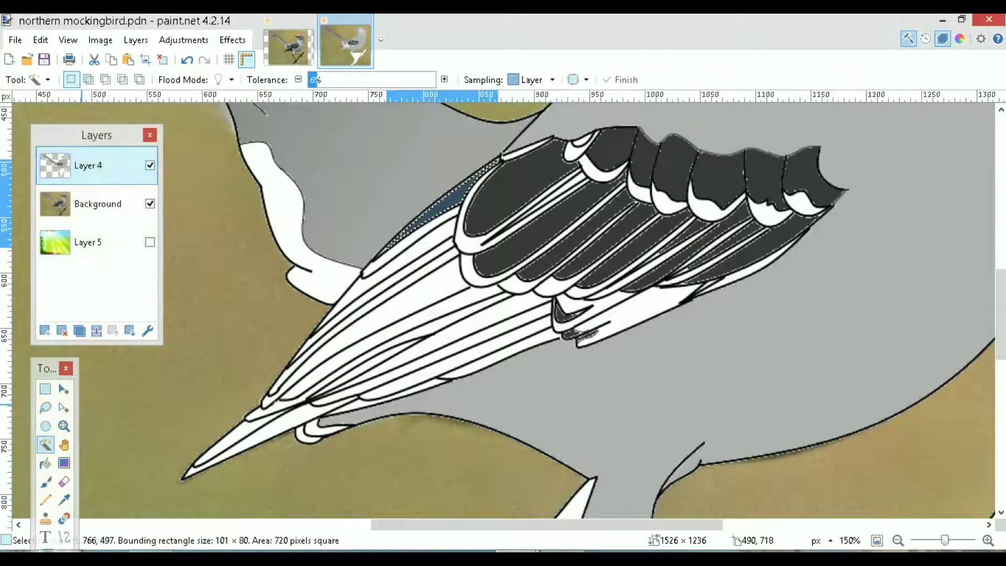
click(150, 165)
click(150, 165)
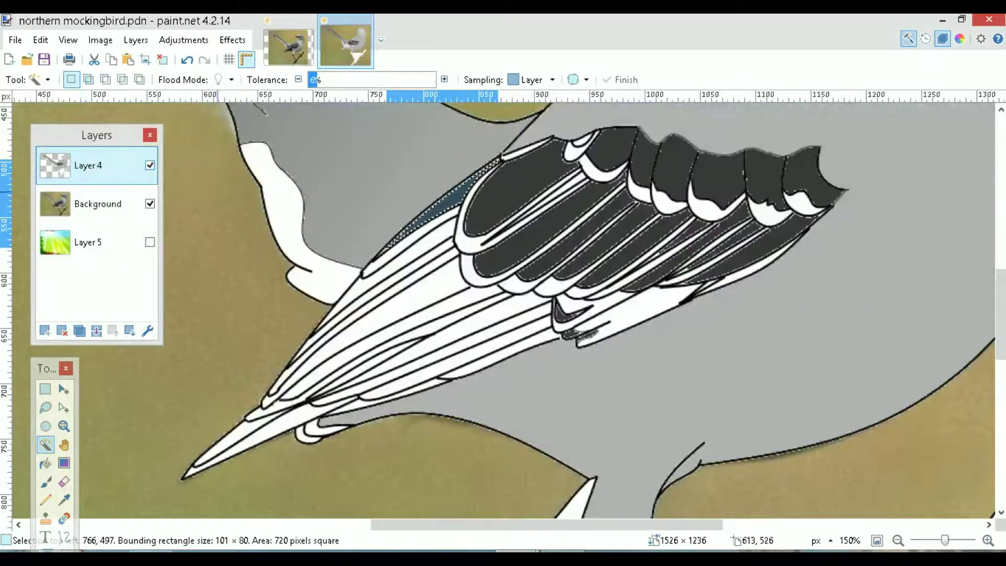
click(354, 295)
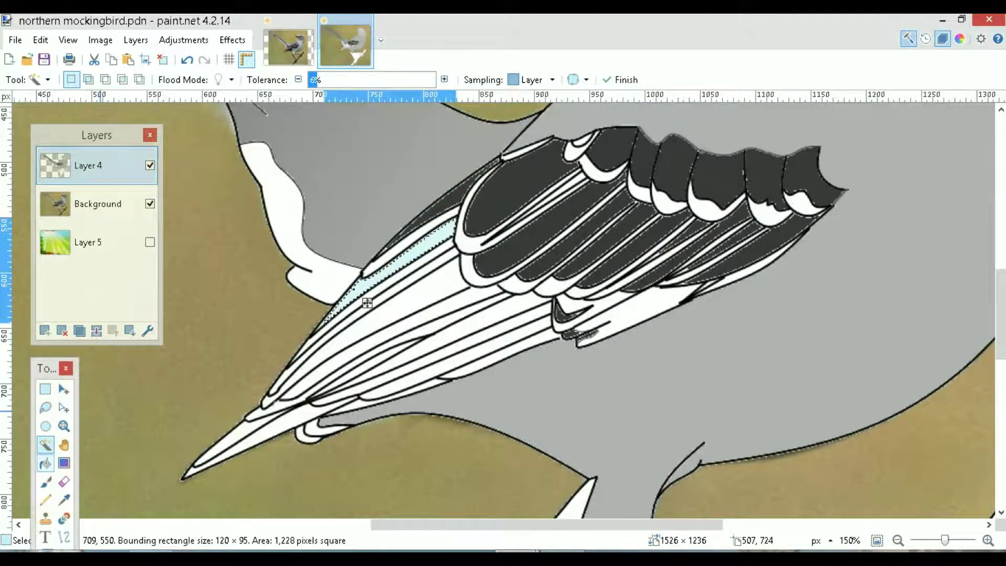
click(46, 462)
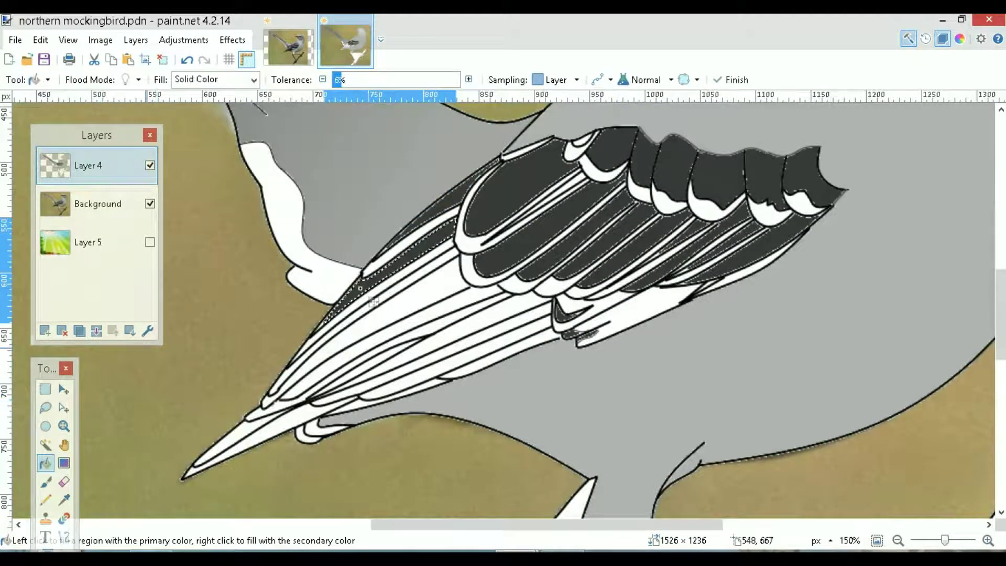
Check the photo, then select and fill dark grey the thin strip running down to the upper feather tip
click(150, 165)
click(150, 165)
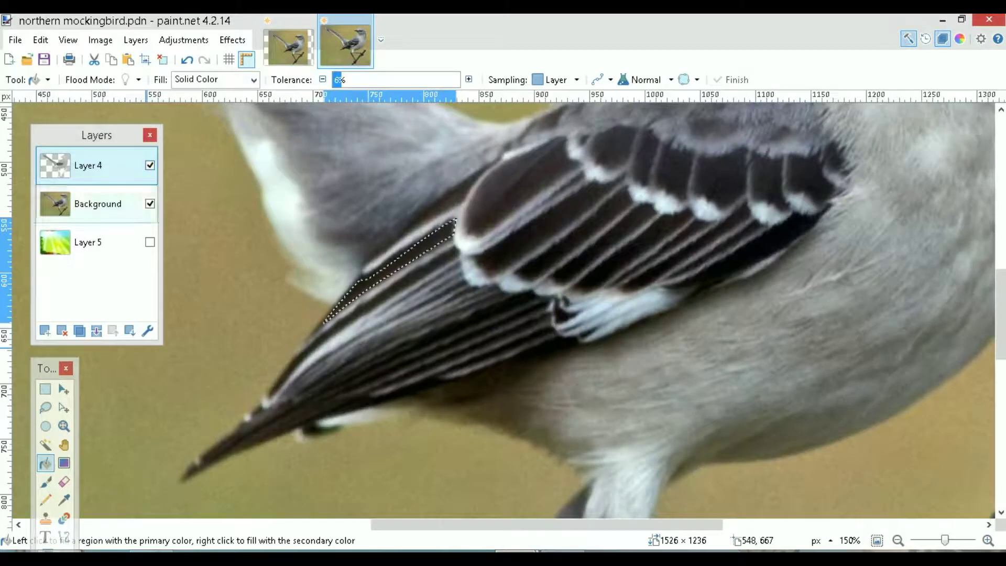
click(46, 445)
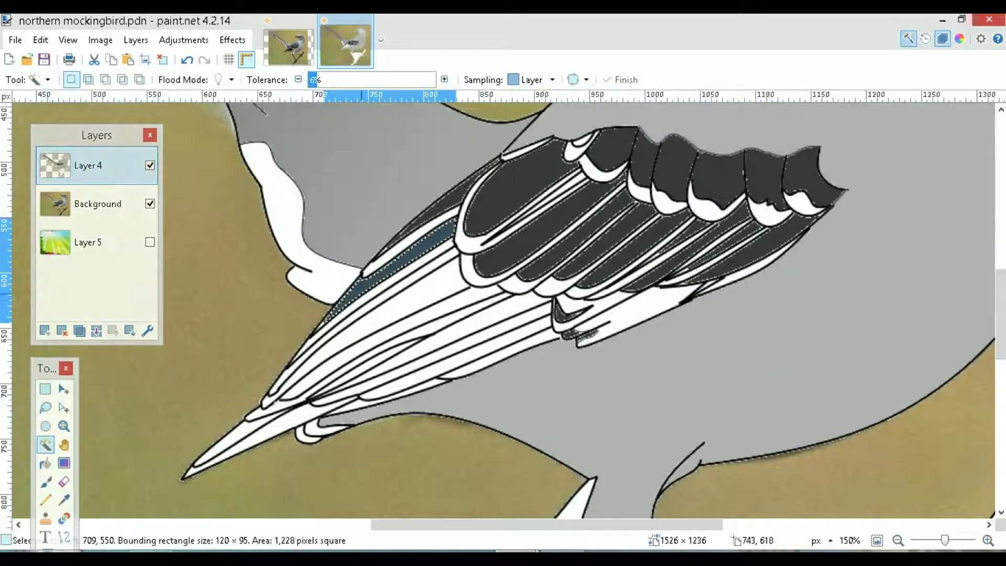
click(382, 300)
click(45, 462)
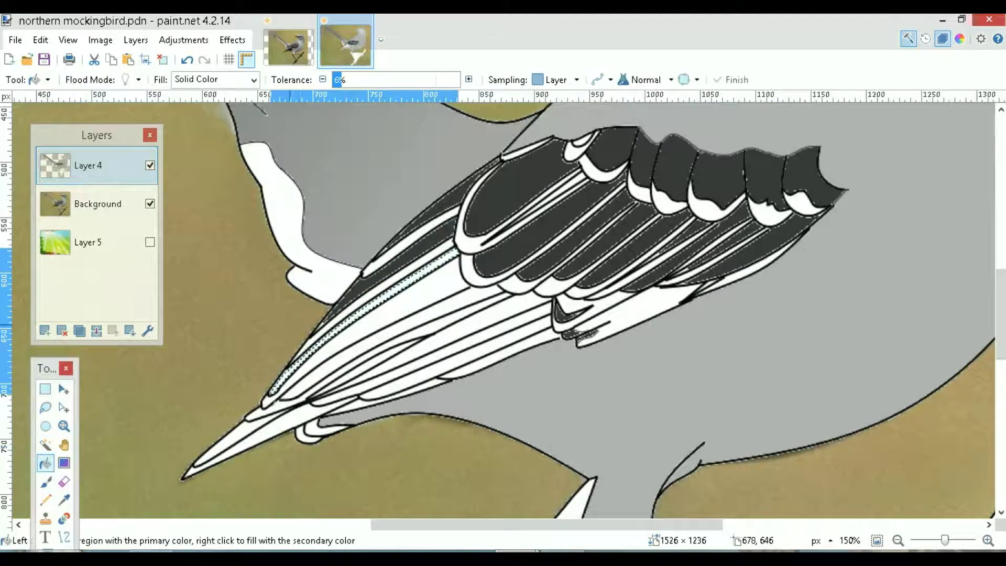
Check the photo, then select and fill dark grey the long feather that starts beside the small dark-tipped feather
click(150, 165)
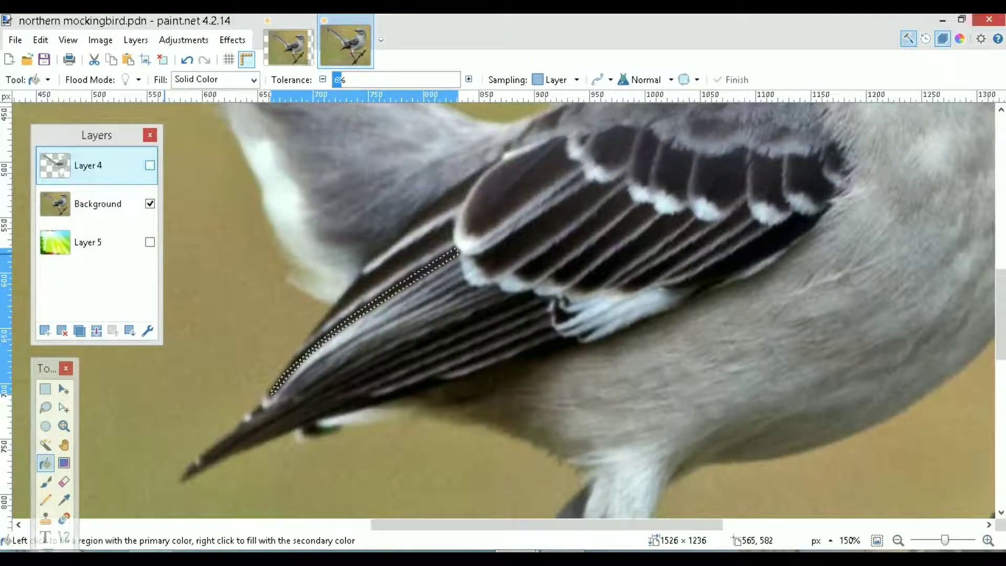
click(150, 165)
click(46, 444)
click(476, 349)
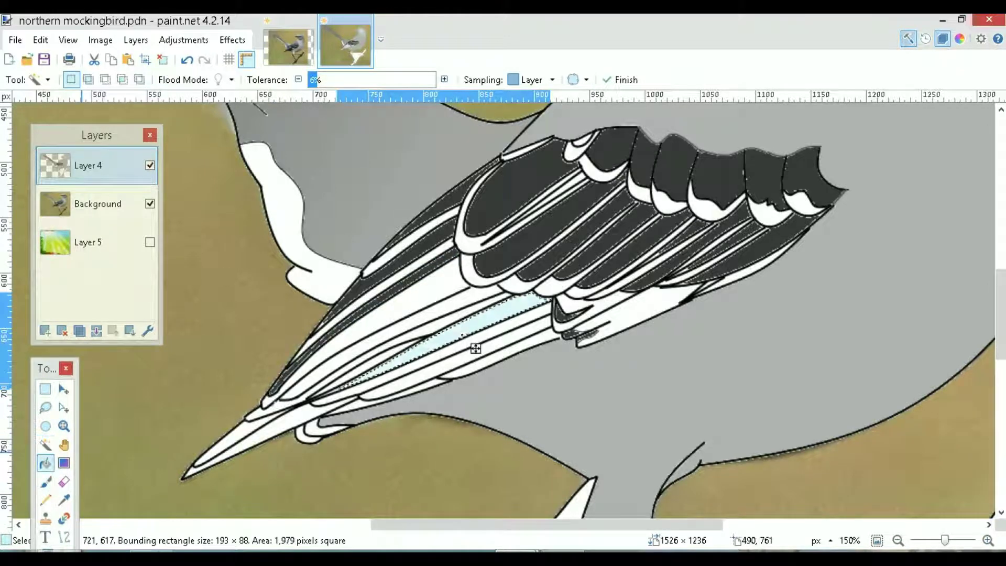
click(45, 463)
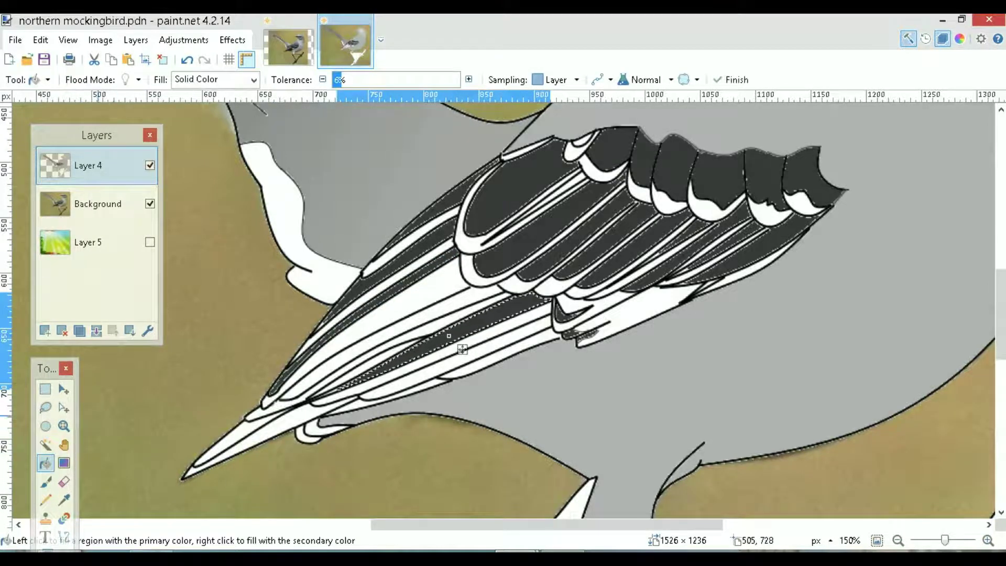
Check the photo, then select and fill dark grey the upper half of the pointed wing tip
click(150, 165)
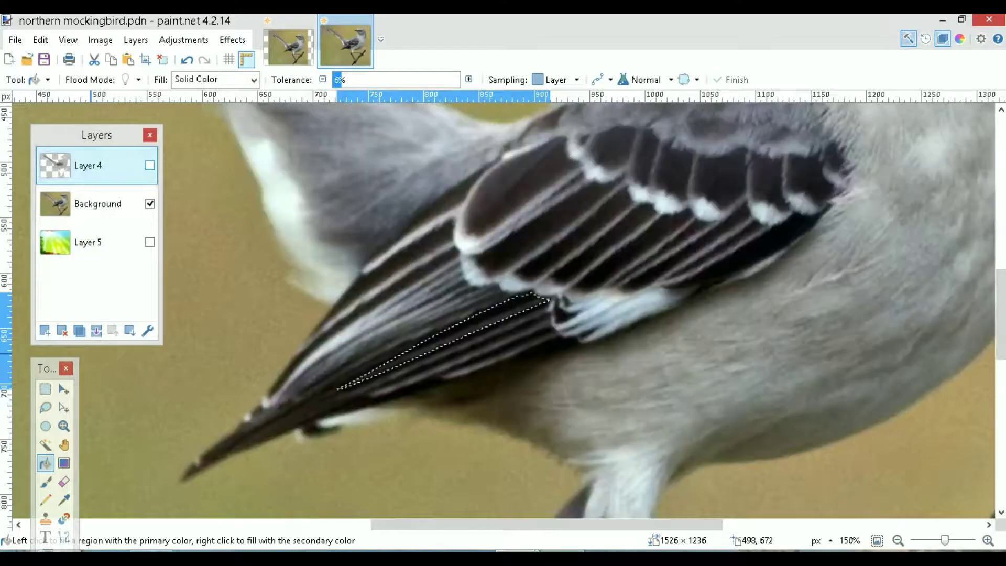
click(150, 165)
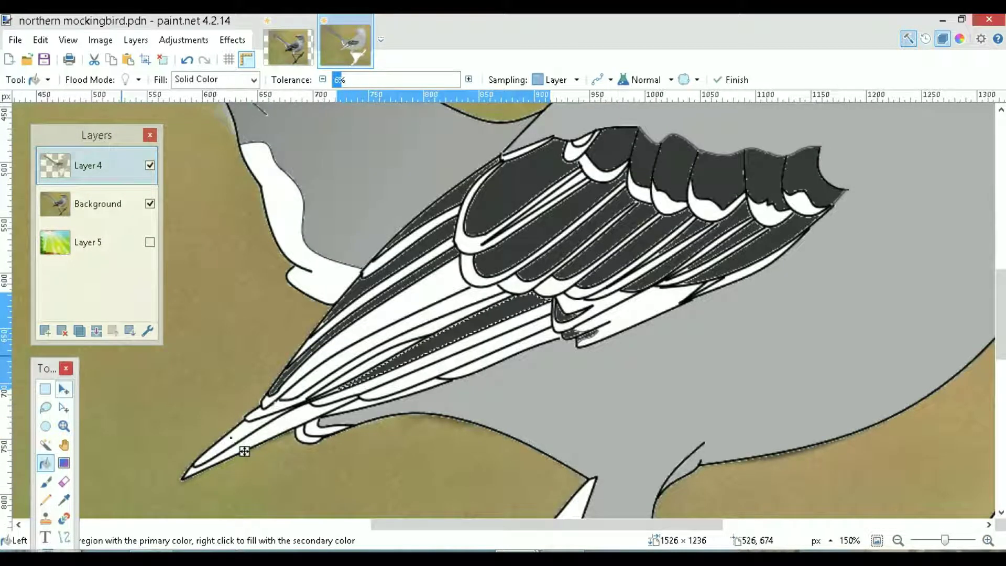
click(45, 445)
click(254, 425)
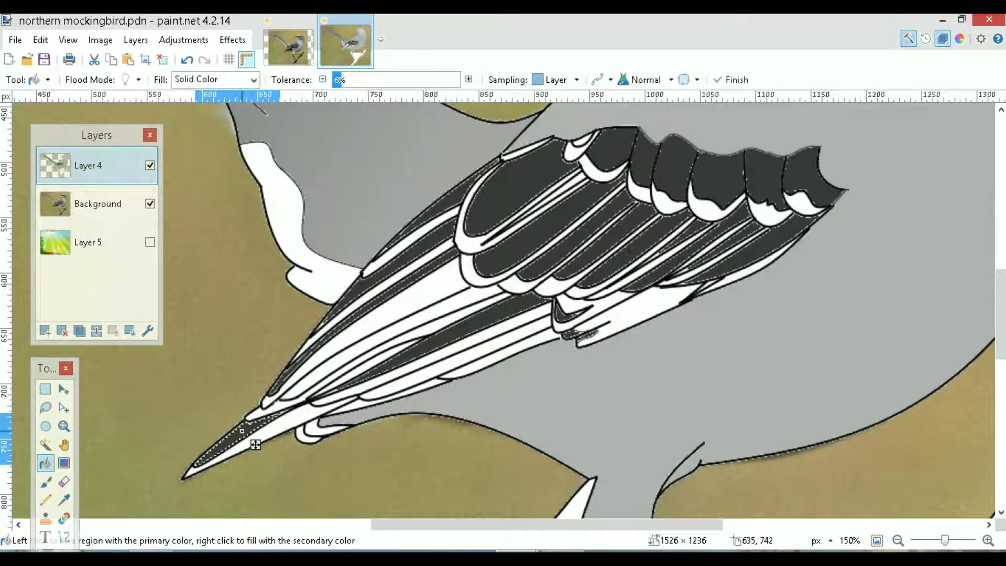
Select the lower half of the pointed wing tip and fill it dark grey
click(45, 444)
click(292, 424)
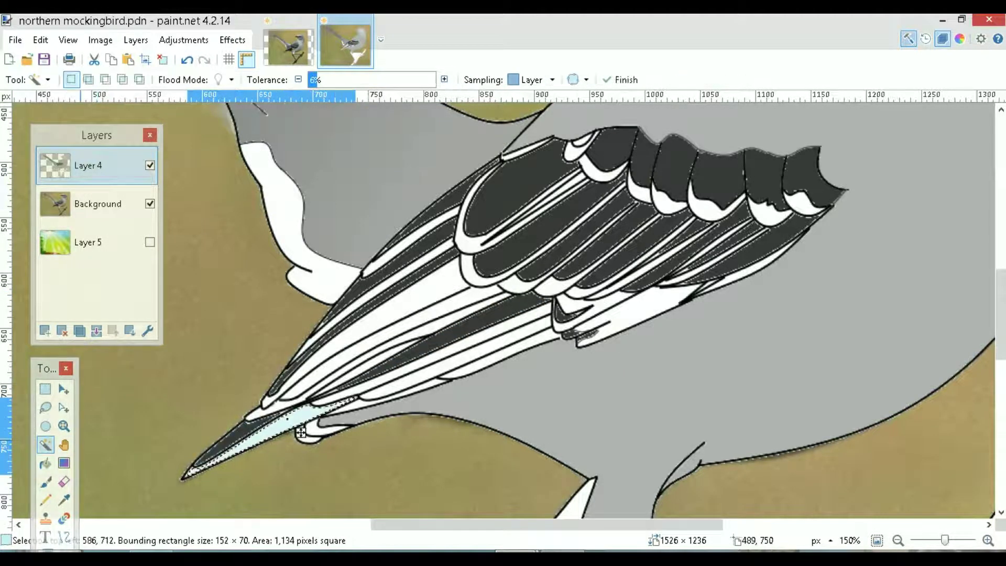
click(46, 463)
click(297, 428)
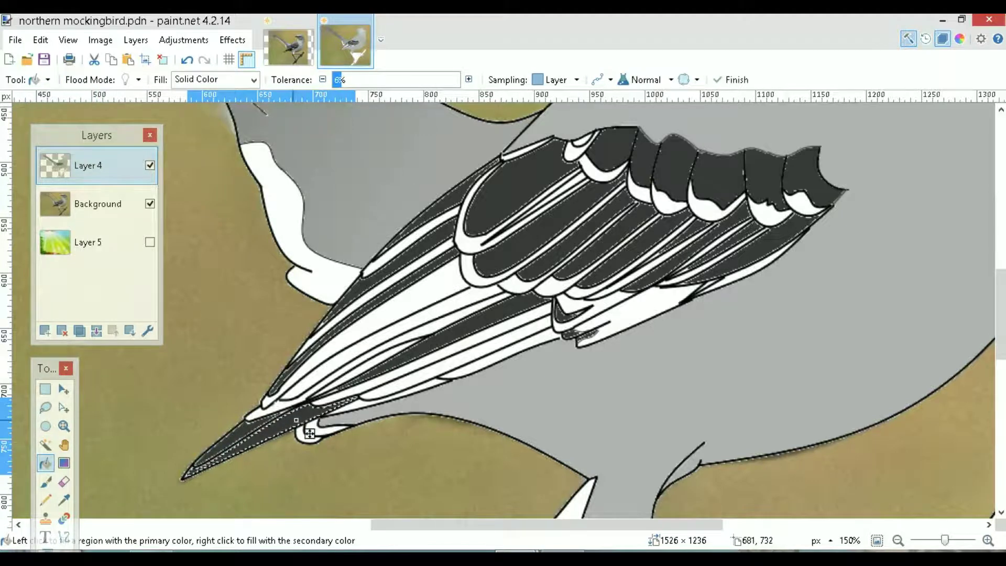
Compare with the photo and fill the long curved feather in the middle of the lower wing with dark grey
click(46, 444)
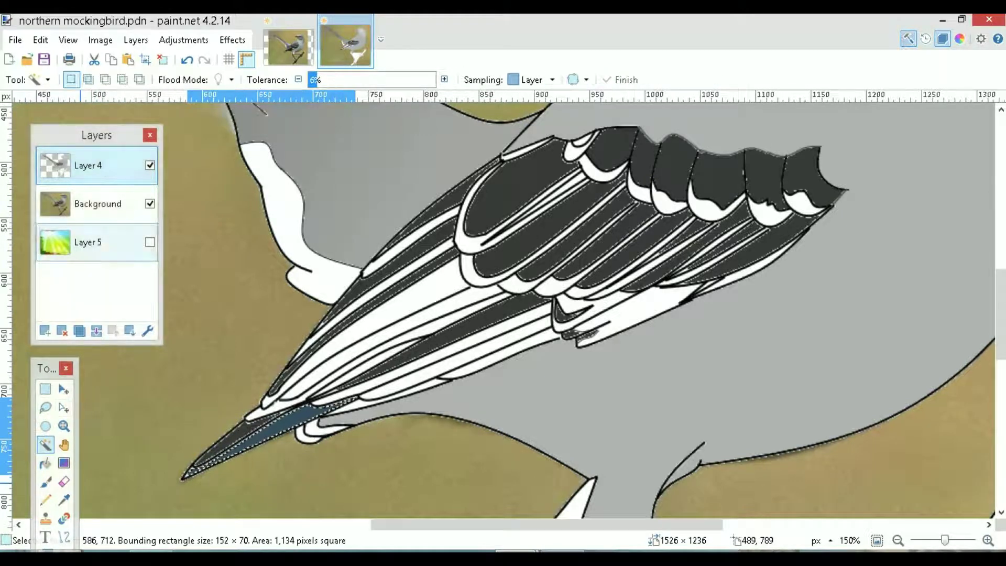
click(150, 165)
click(150, 165)
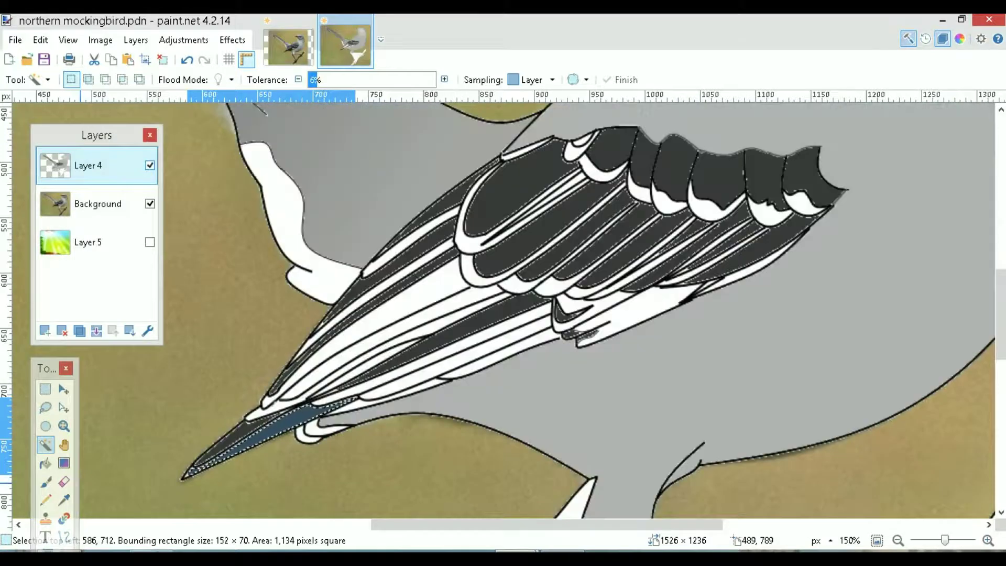
click(423, 336)
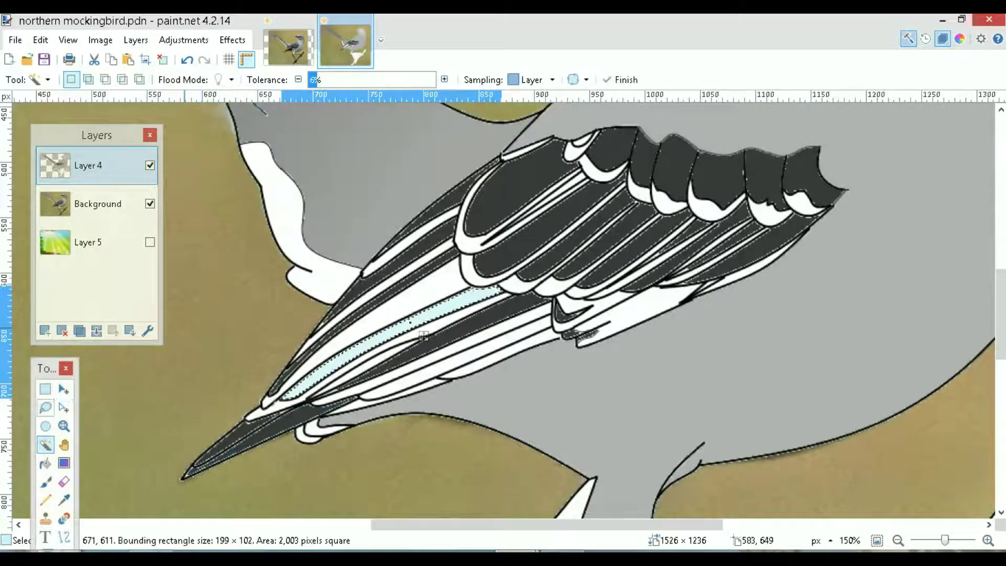
key(f)
click(394, 333)
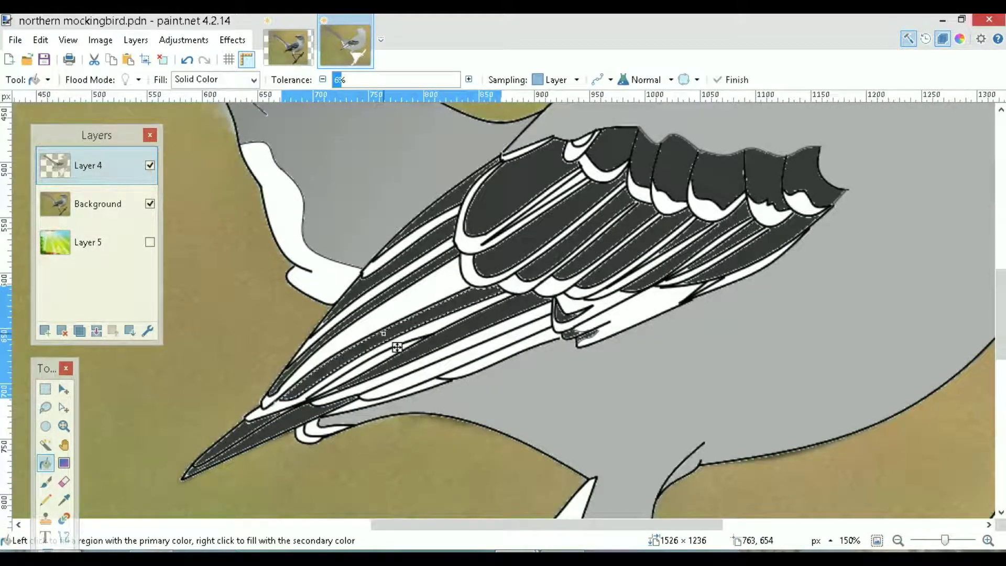
Select and fill dark grey the broad white feather below the large rounded feather, plus the narrow strip along the lower wing
click(46, 445)
click(399, 327)
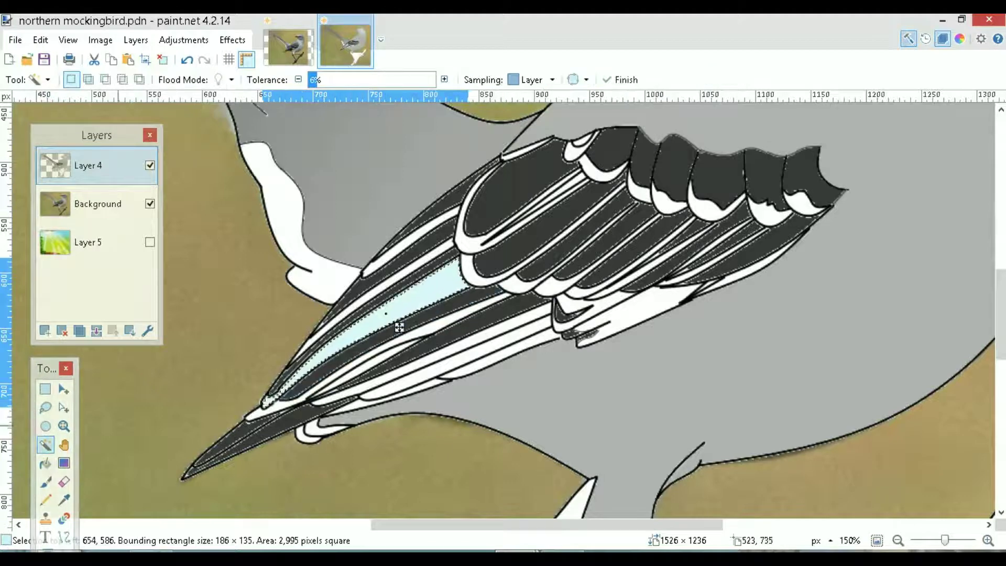
key(f)
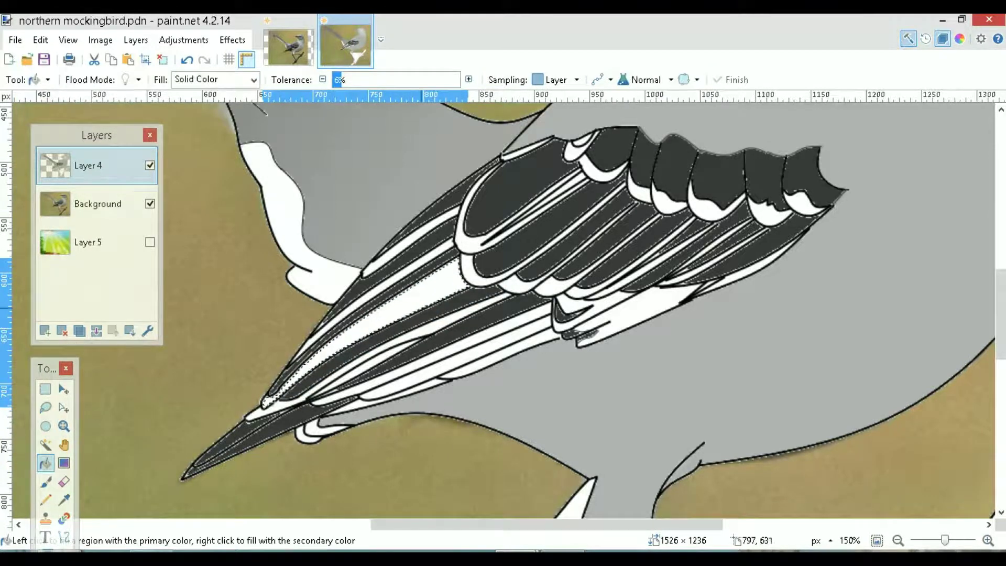
click(417, 294)
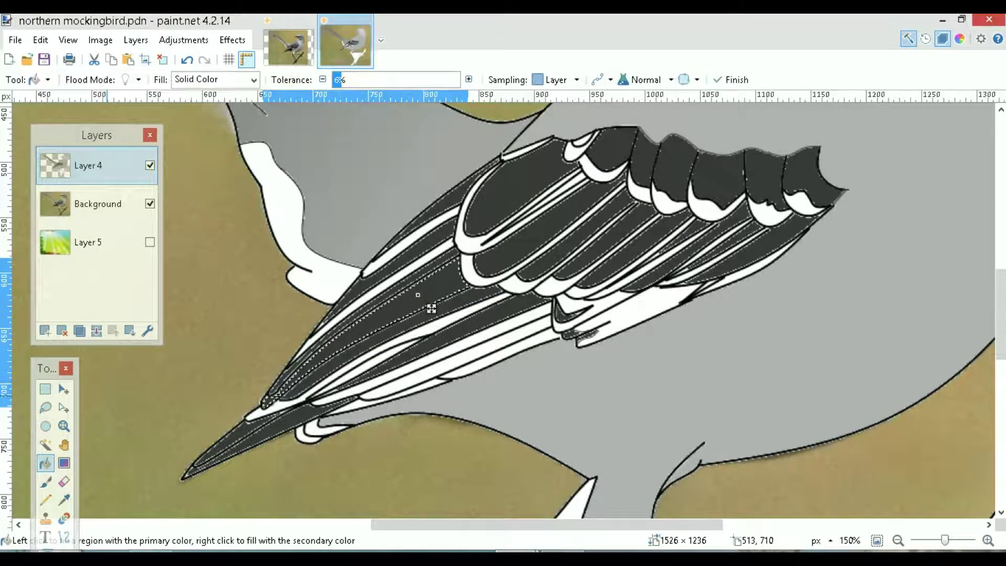
click(46, 445)
click(450, 353)
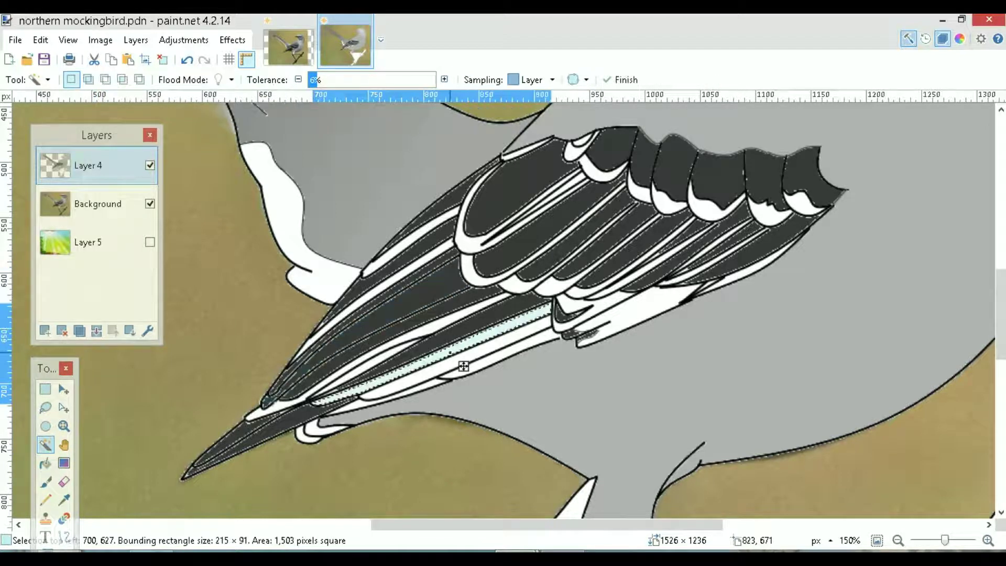
key(f)
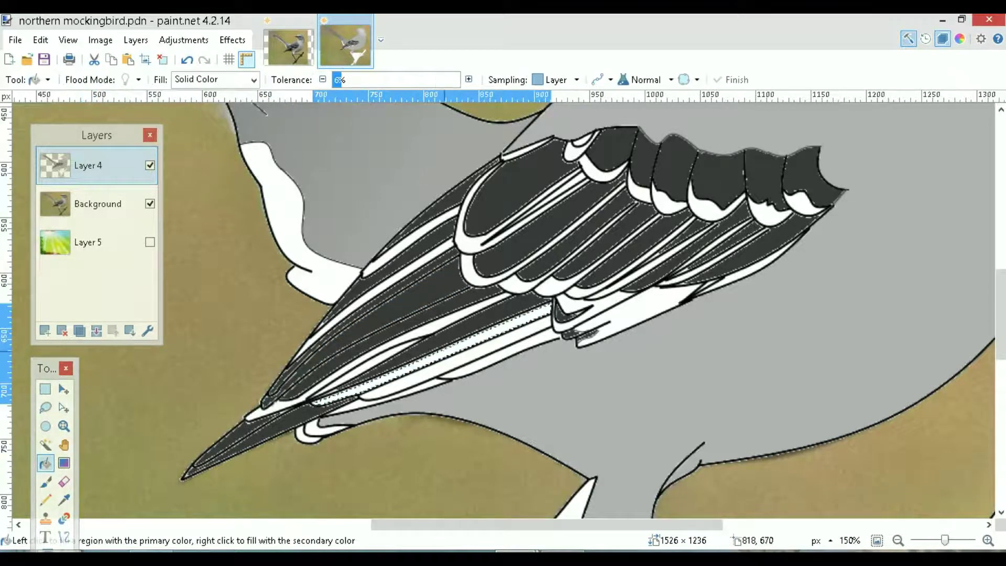
Select and fill dark grey the thin curved strip running to the wing tip and the small sliver just beneath it
click(46, 445)
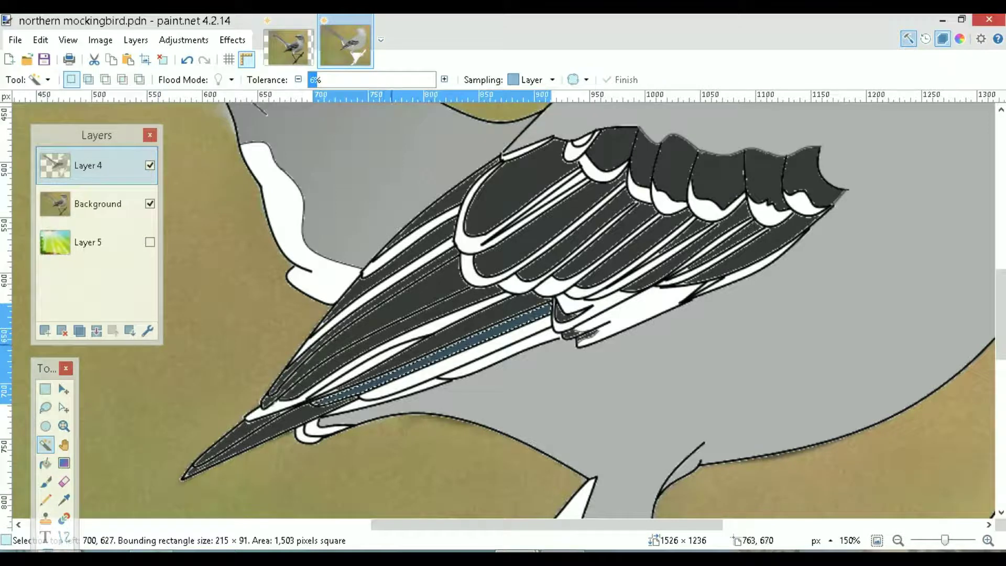
click(432, 344)
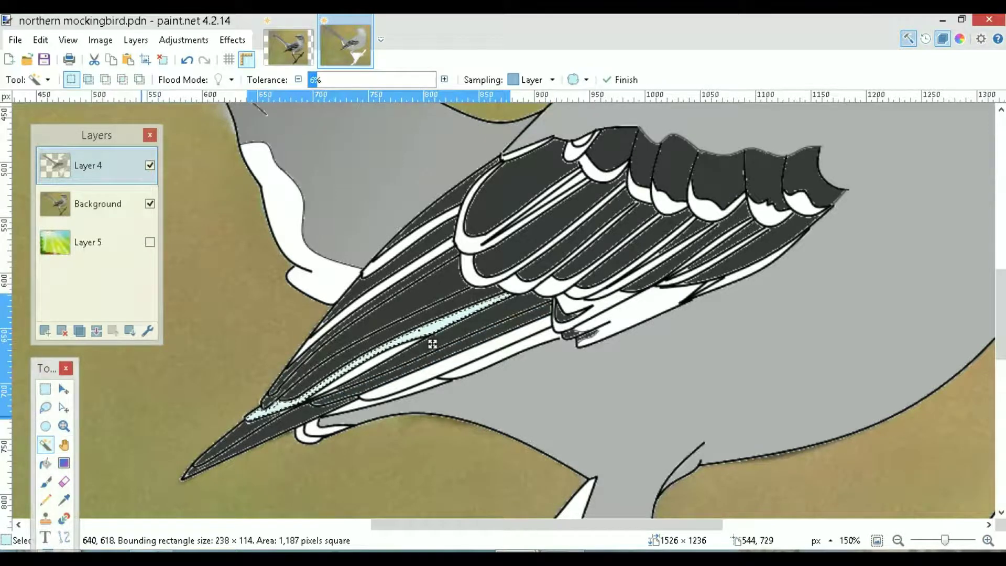
key(f)
click(443, 344)
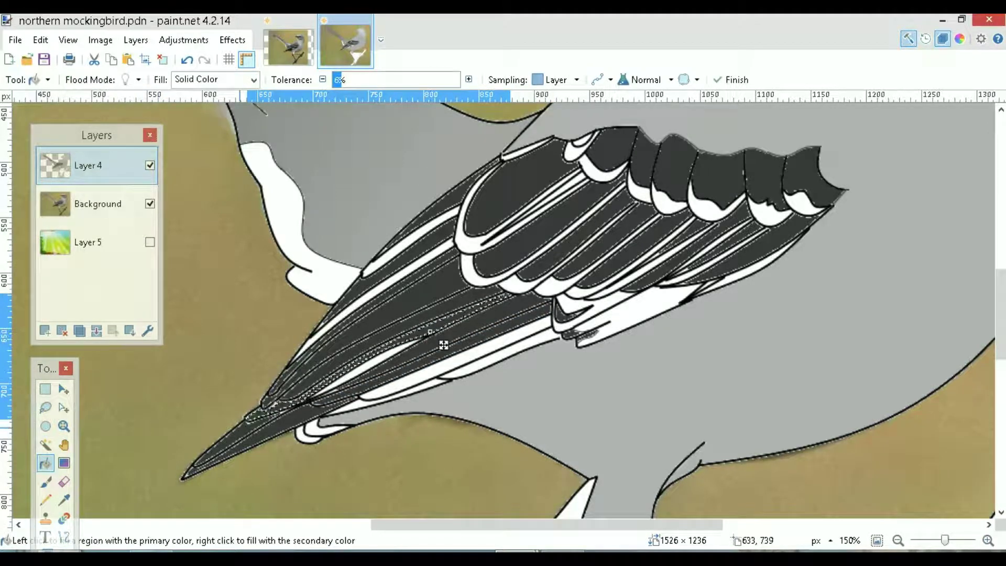
key(s)
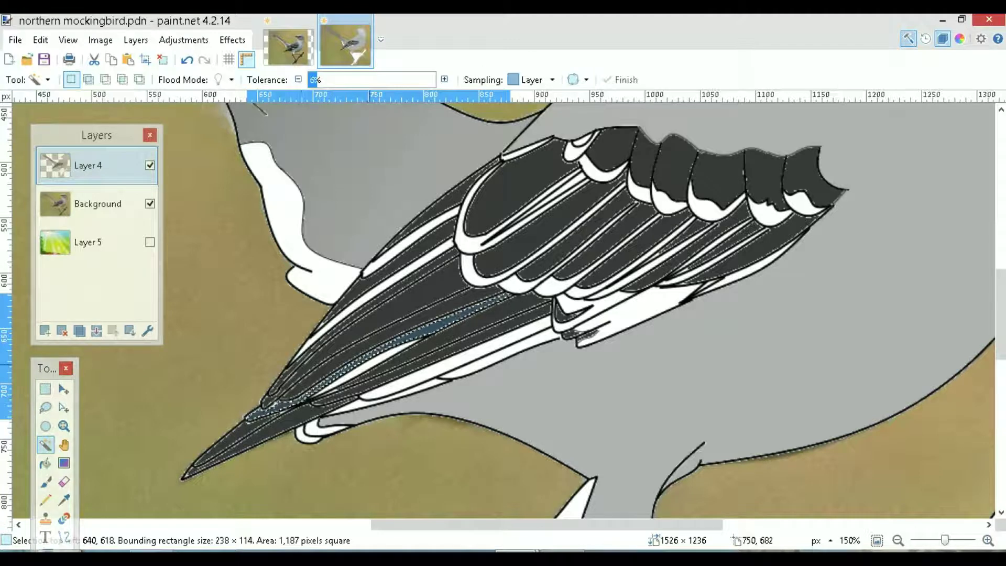
click(369, 370)
key(f)
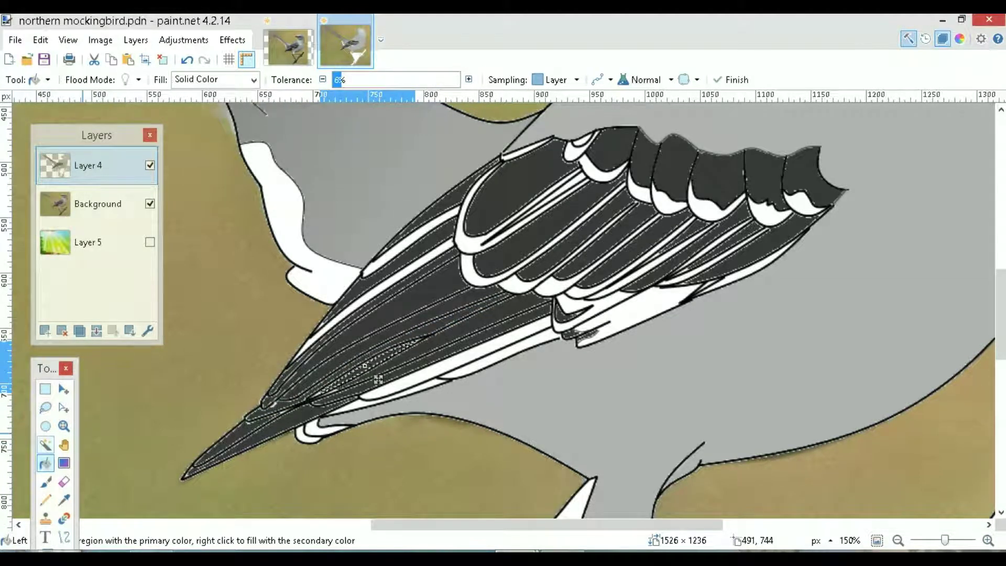
Check the photo, then select and fill dark grey the next long white feather near the wing's lower edge
key(s)
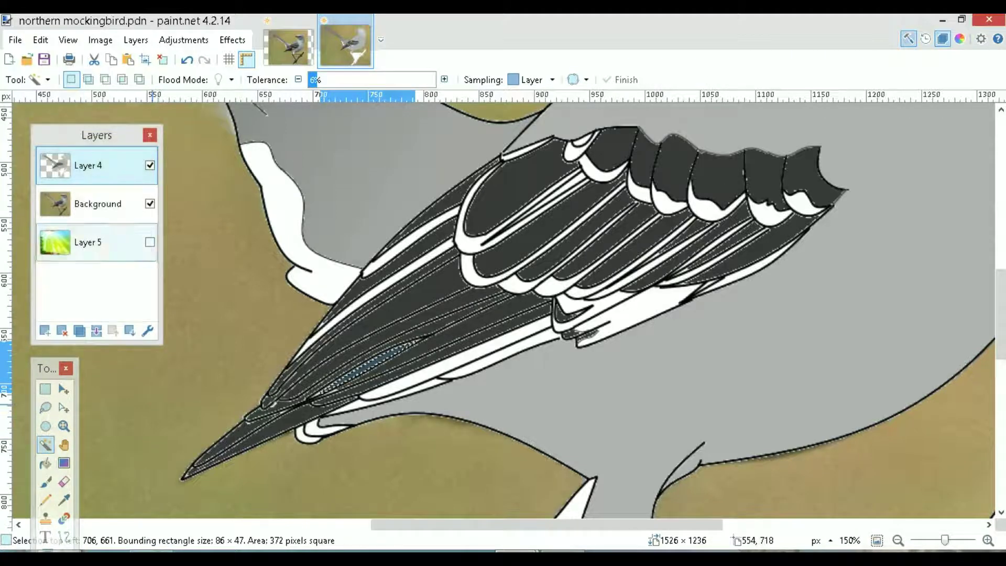
click(150, 165)
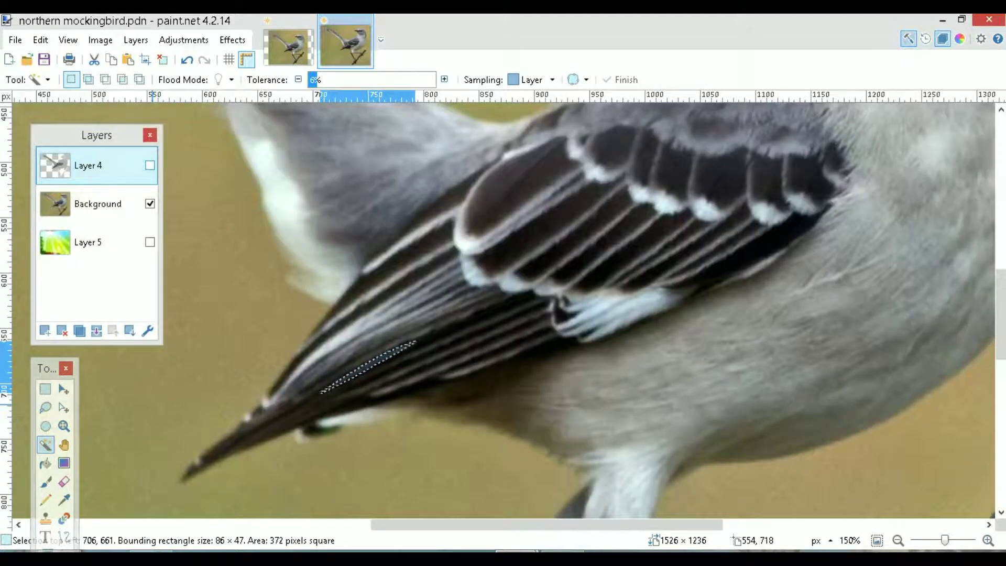
click(150, 165)
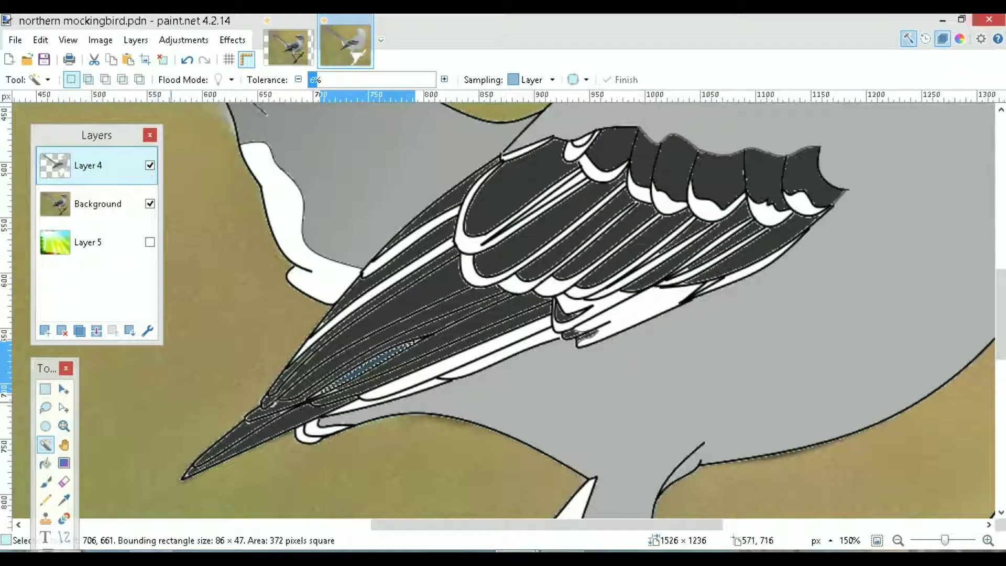
click(455, 379)
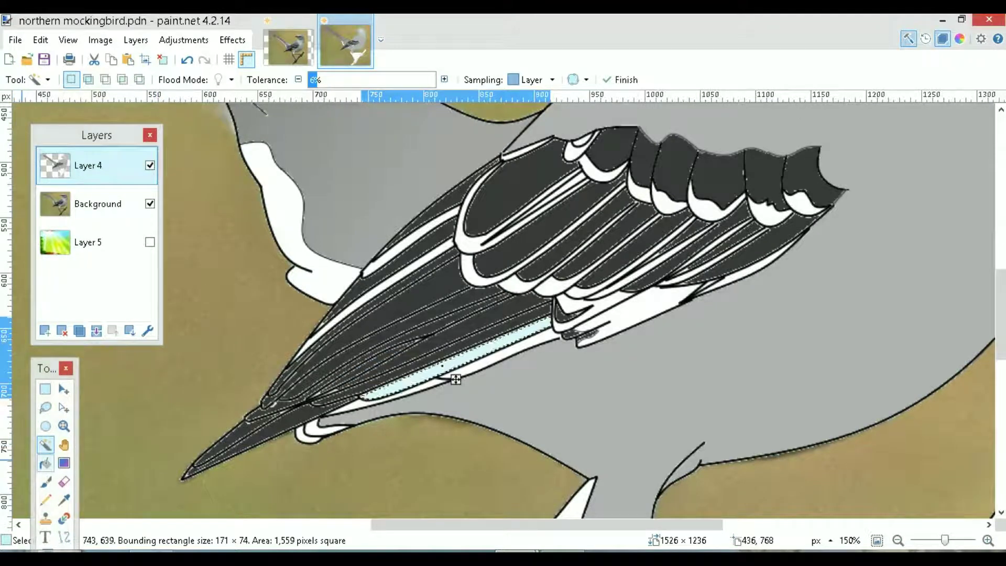
key(f)
click(410, 380)
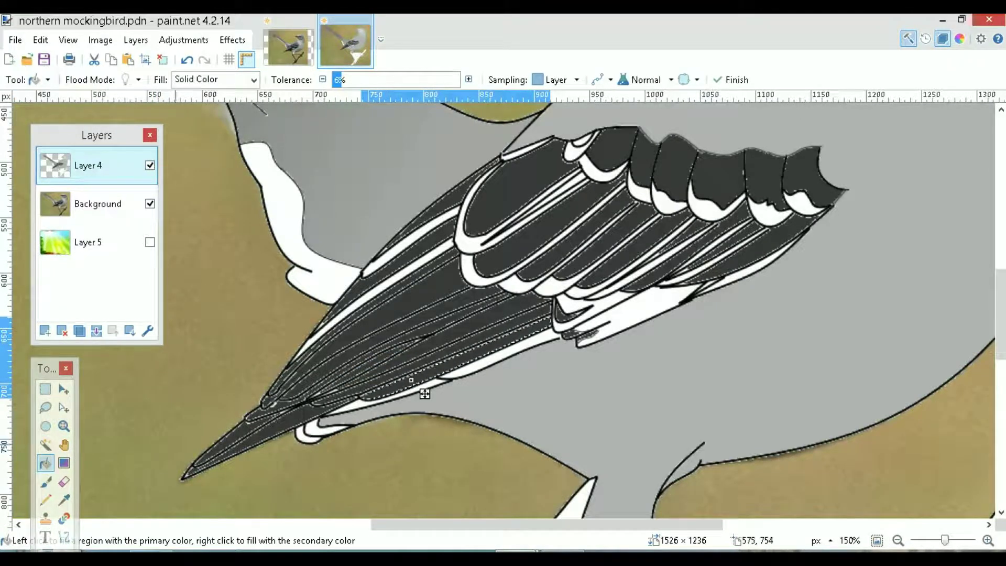
Select and fill dark grey the two remaining white strips bordering the belly along the wing's lowest edge
key(s)
click(513, 368)
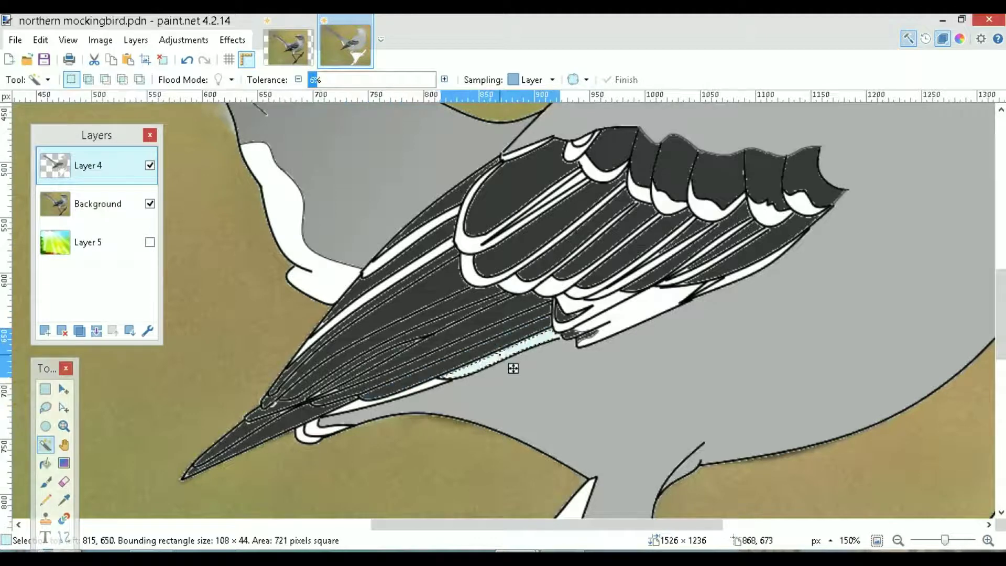
key(f)
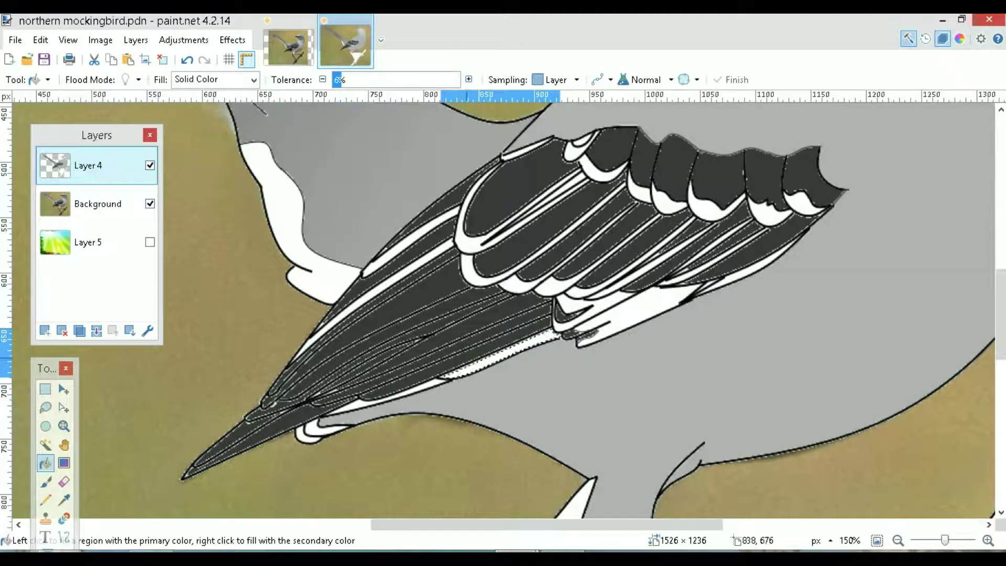
click(483, 380)
key(s)
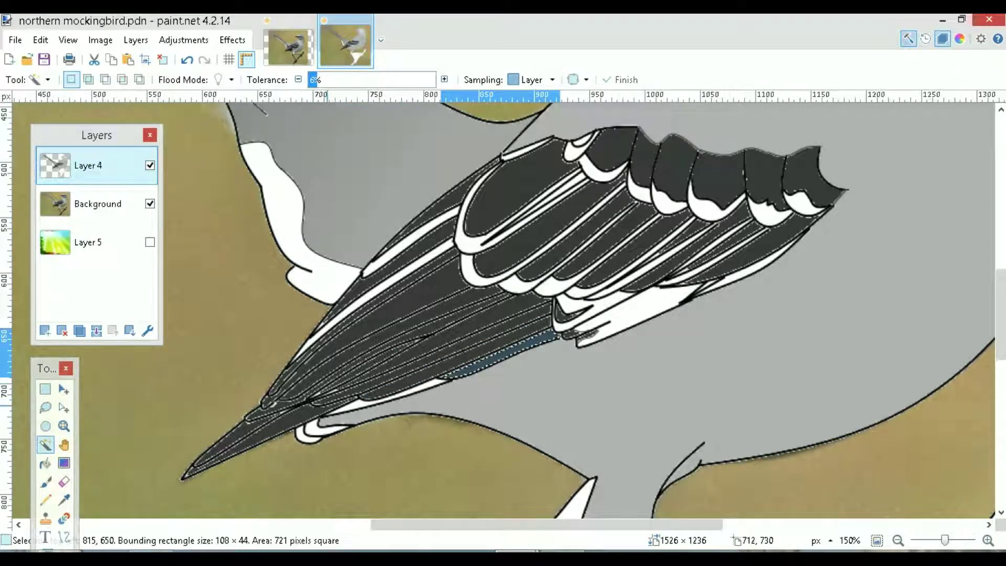
click(368, 415)
key(f)
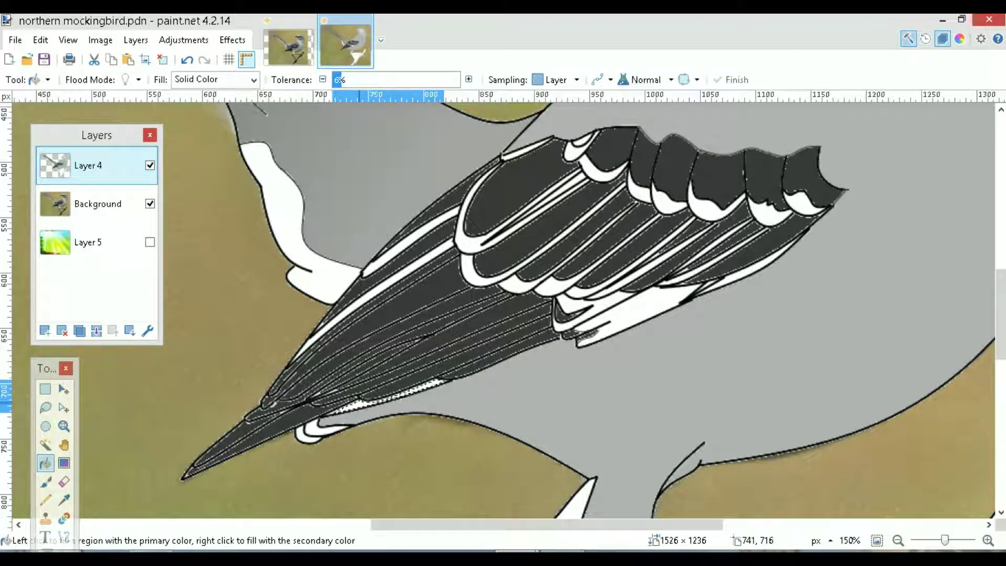
click(373, 416)
Compare with the photo, then fill the inner part and outer rim of the small feather below the wing tip dark grey
click(46, 445)
click(150, 165)
click(149, 166)
click(321, 434)
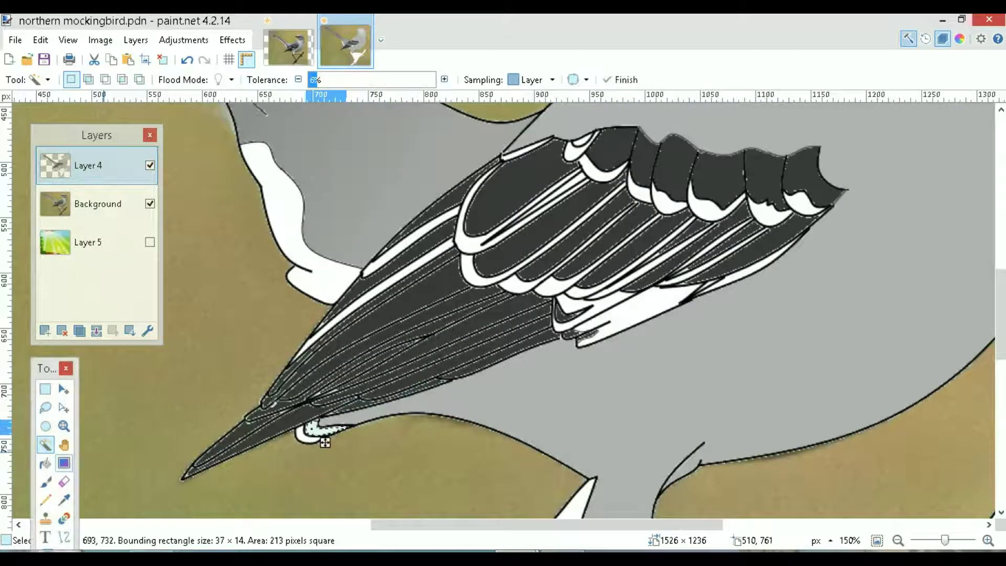
key(f)
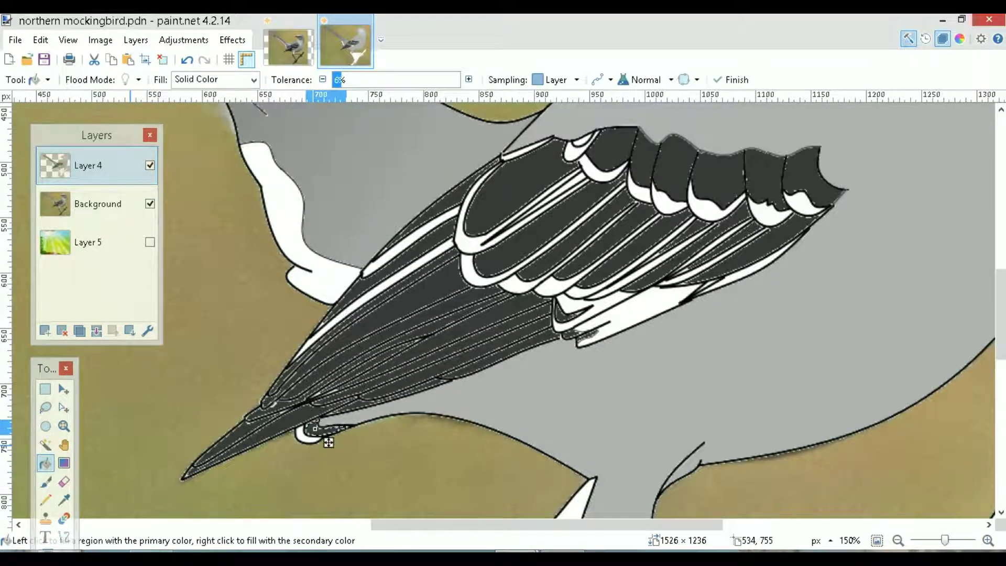
key(s)
click(315, 446)
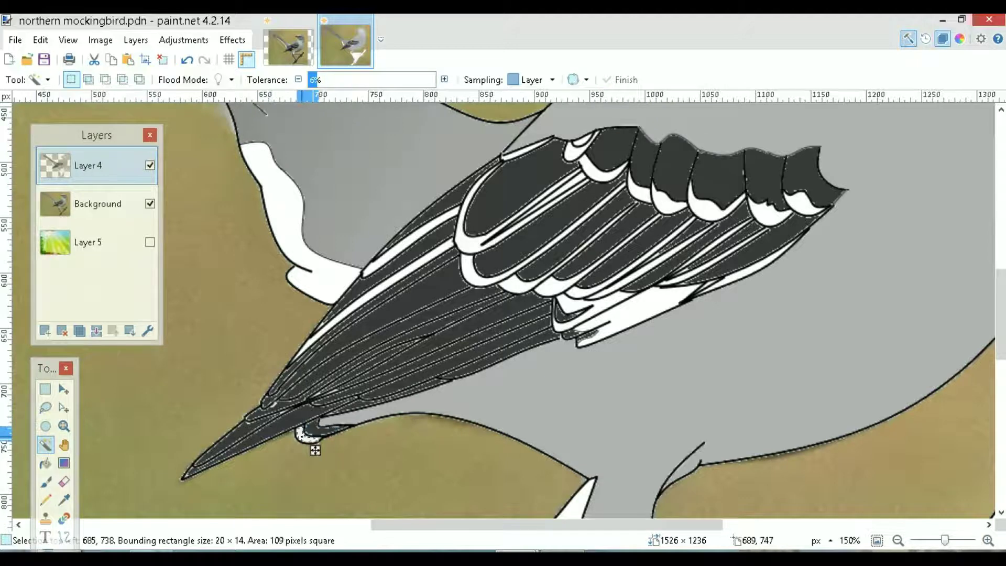
key(f)
click(315, 448)
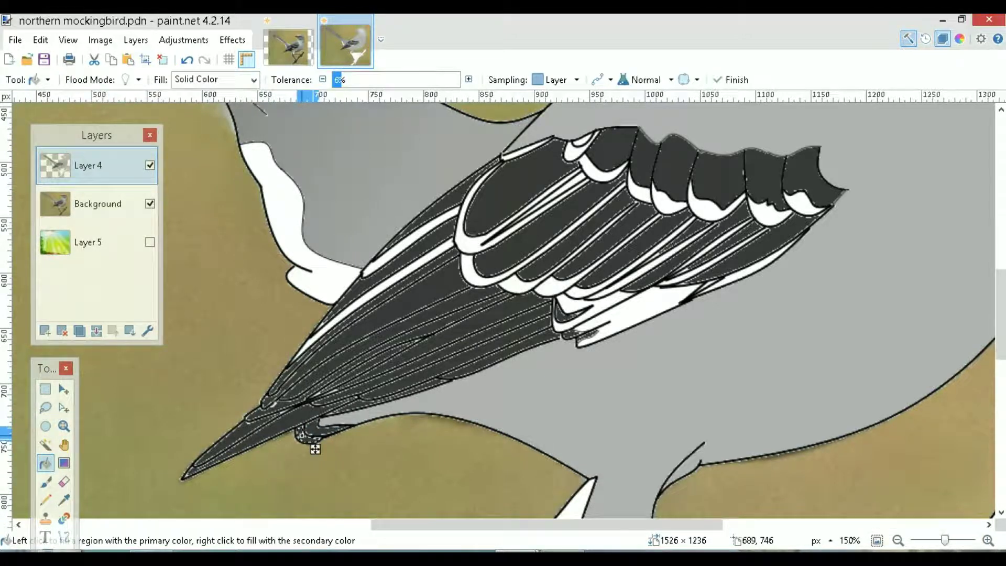
Select the tiny feather patch at the wing's upper edge, fill it dark grey, and compare it with the photo
drag(1001, 338, 1001, 300)
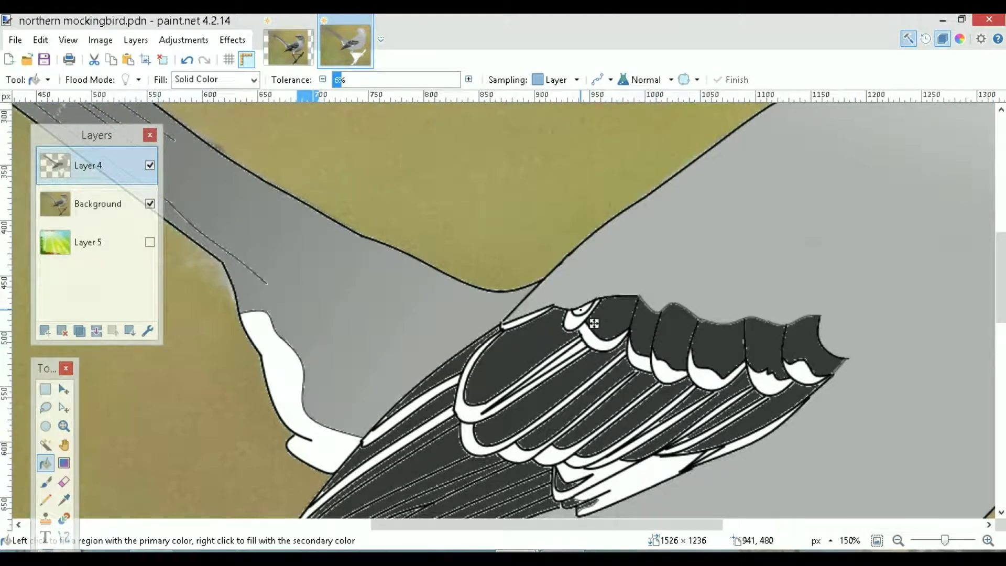
key(s)
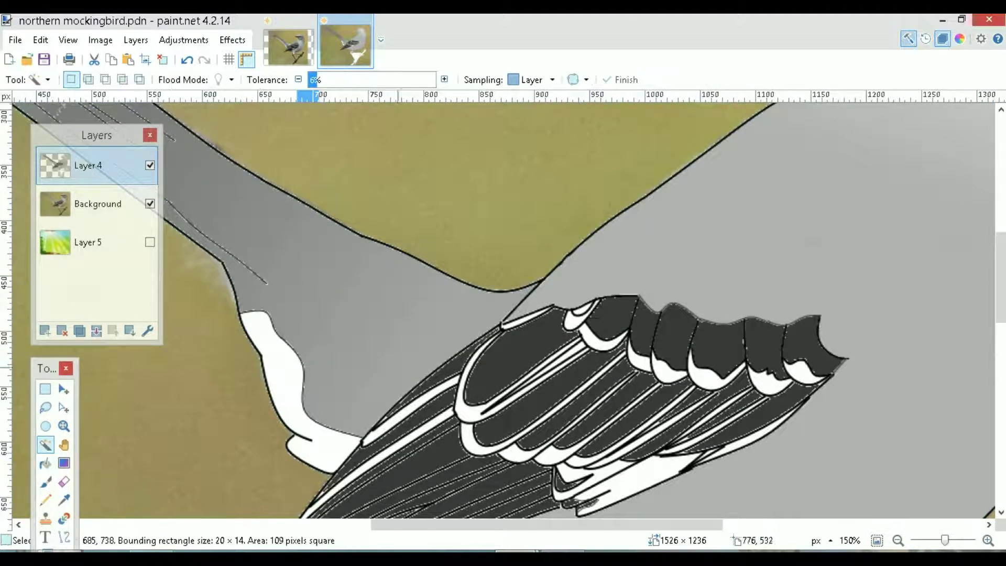
key(f)
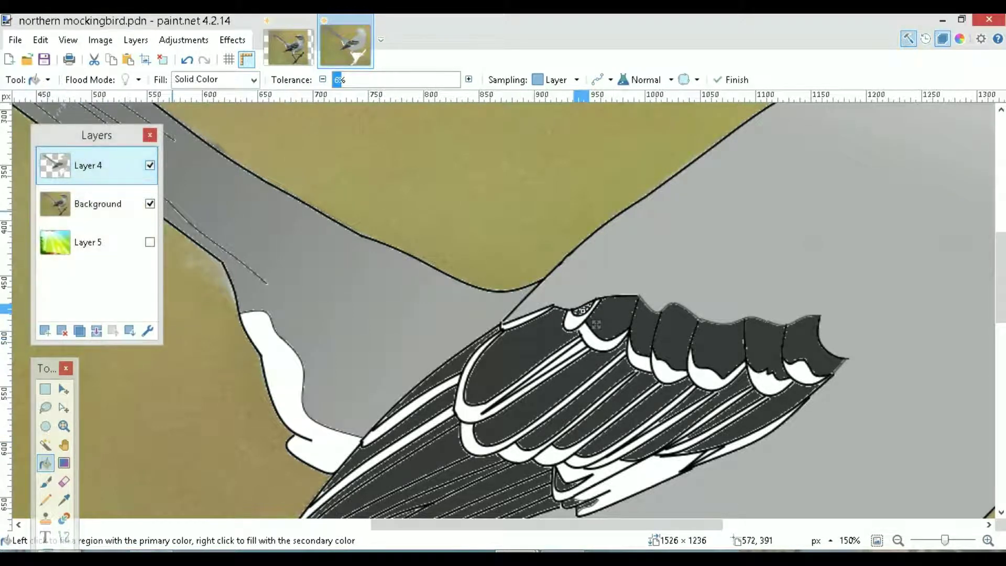
click(150, 165)
key(ctrl+z)
Select the white patch below the tail base, swap the primary and secondary colours, and set the secondary colour to light grey E0E0E0
click(45, 445)
click(290, 391)
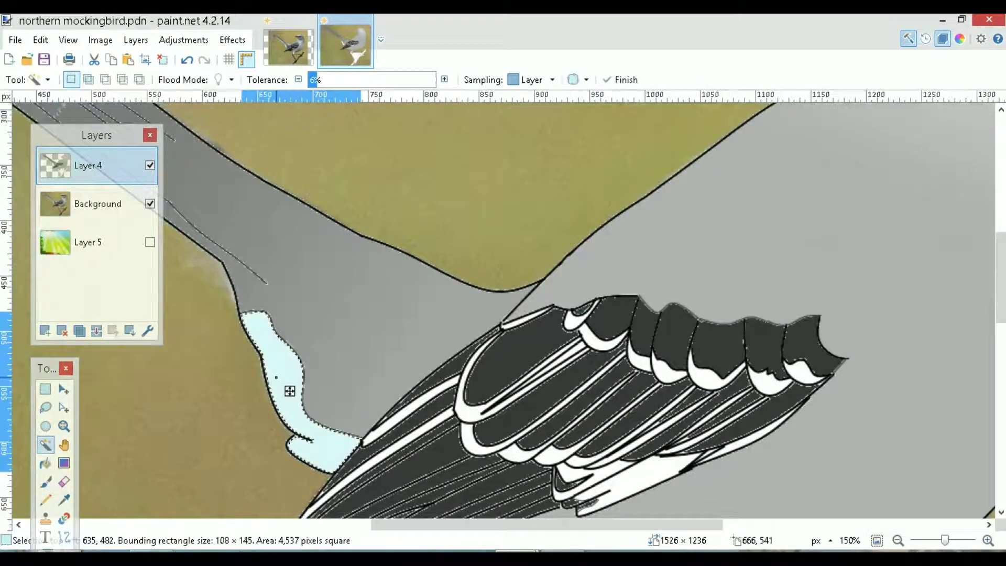
click(942, 38)
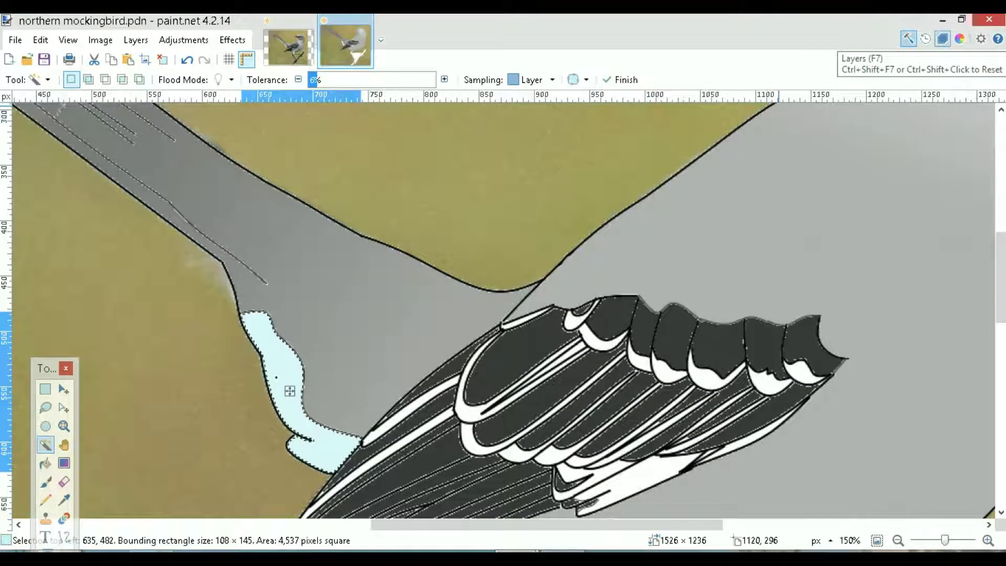
click(959, 38)
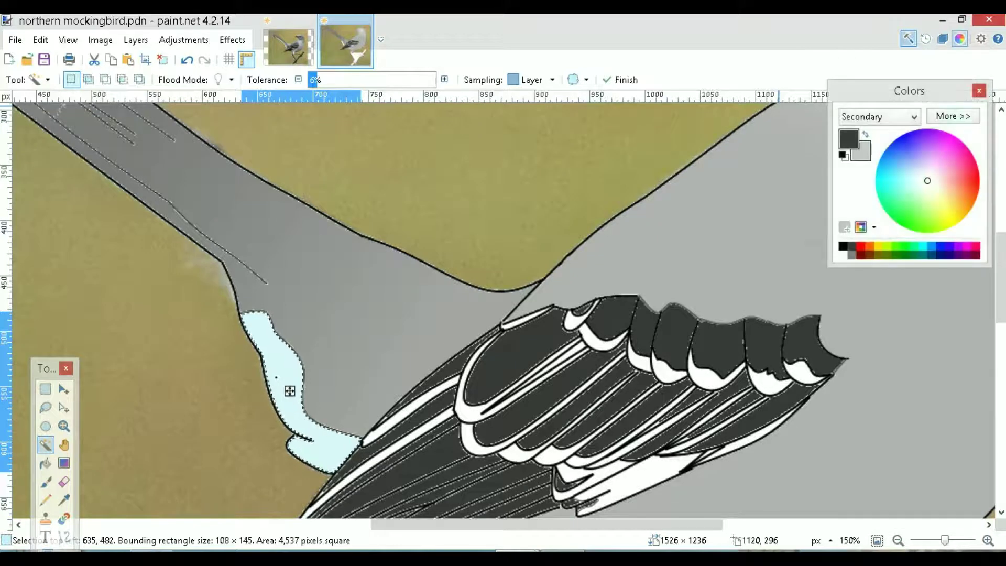
click(953, 116)
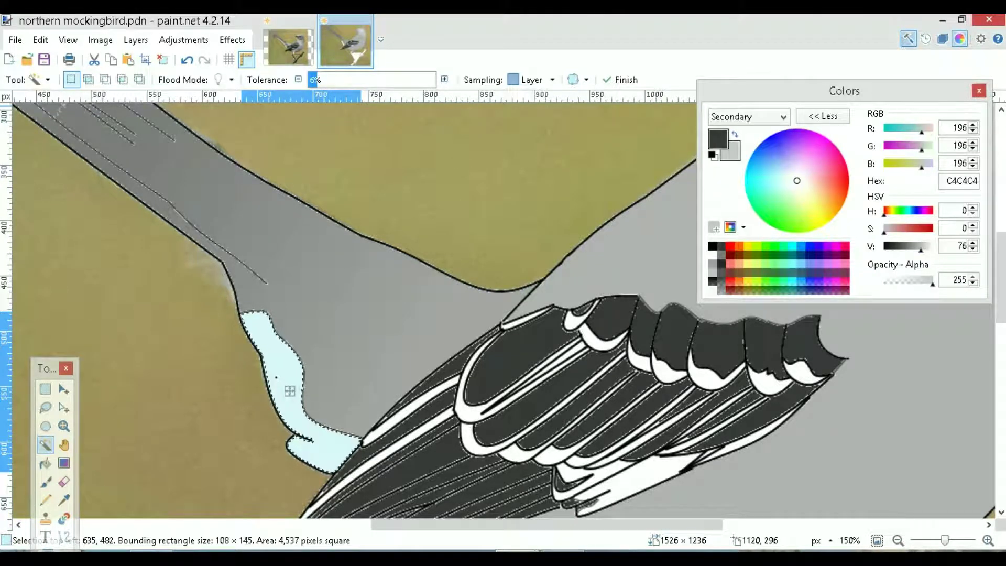
key(x)
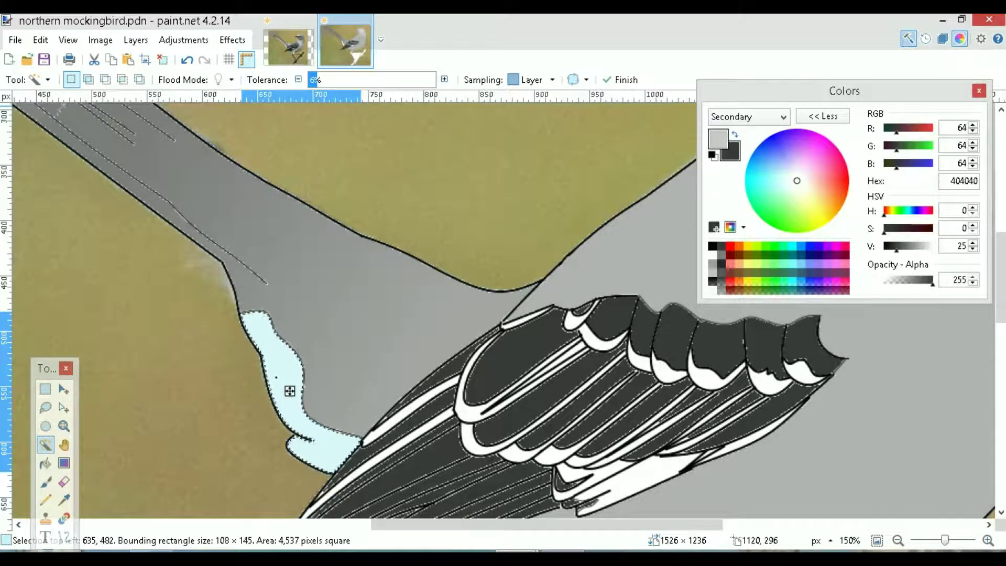
click(924, 246)
drag(924, 247, 927, 246)
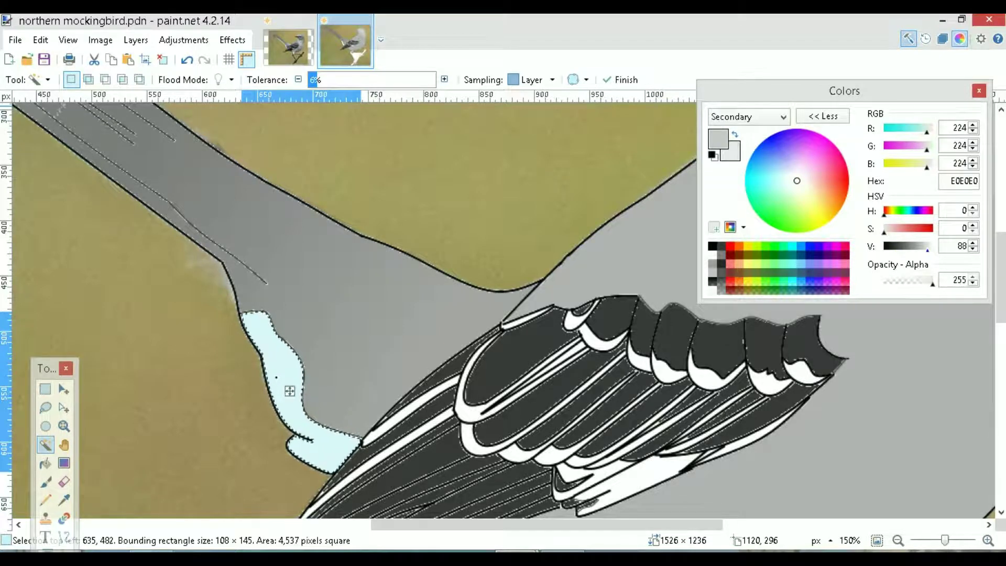
Fill the selected patch below the tail base with light grey, deselect it, and lighten its fill colour to F2F2F2
key(f)
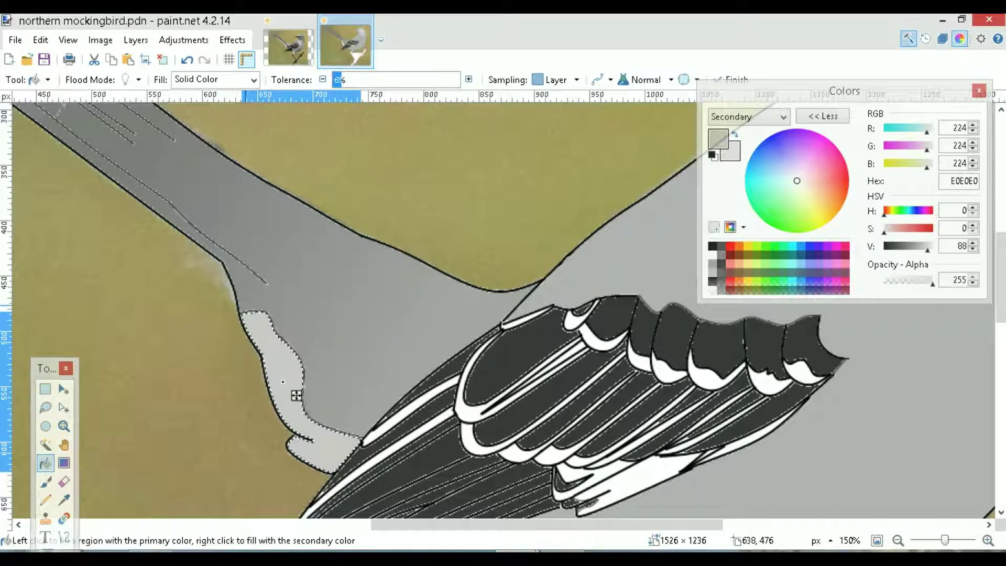
key(ctrl+d)
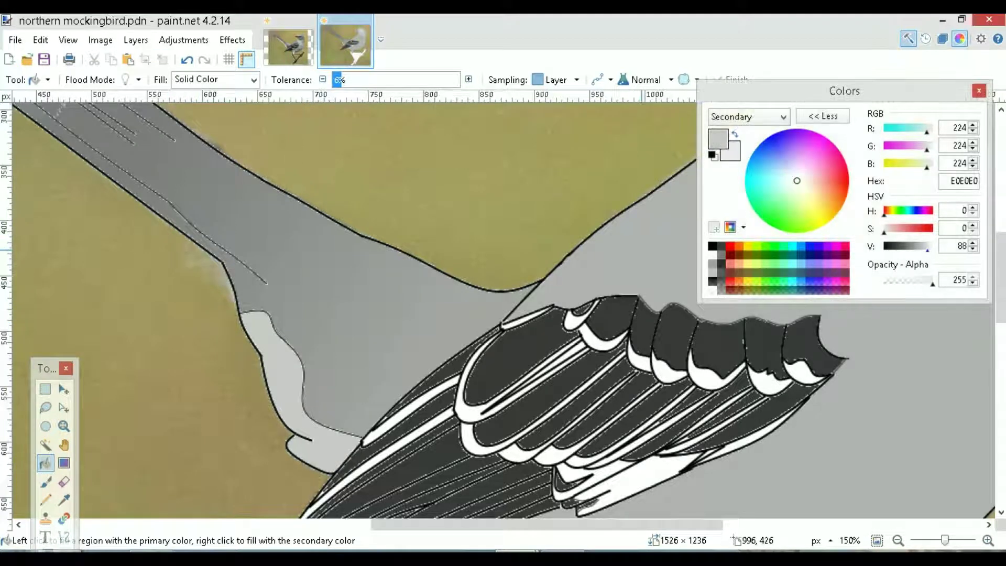
drag(928, 247, 931, 246)
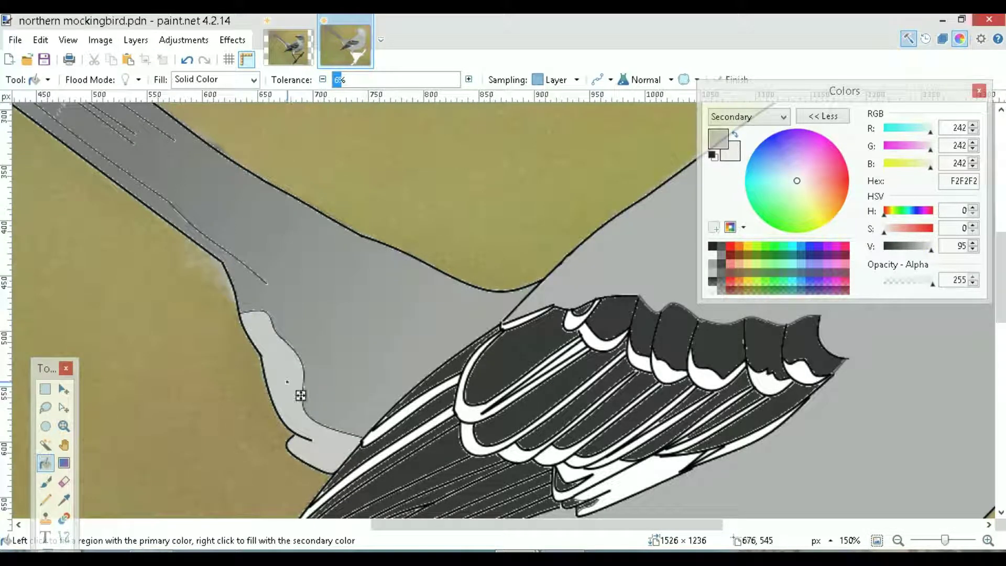
Select the patch below the tail base, try refilling it with light grey, and deselect it
key(s)
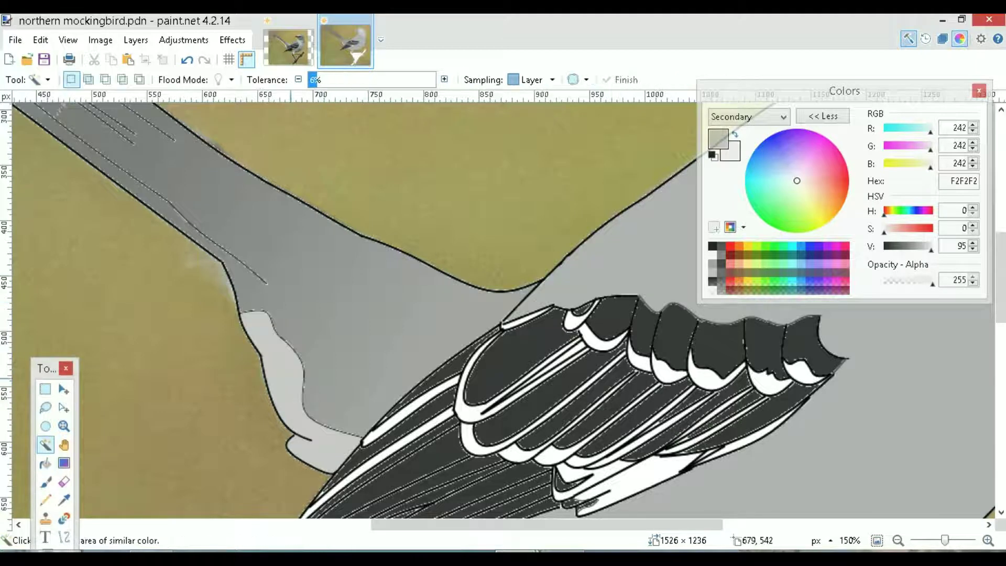
click(294, 381)
key(f)
click(304, 395)
click(162, 59)
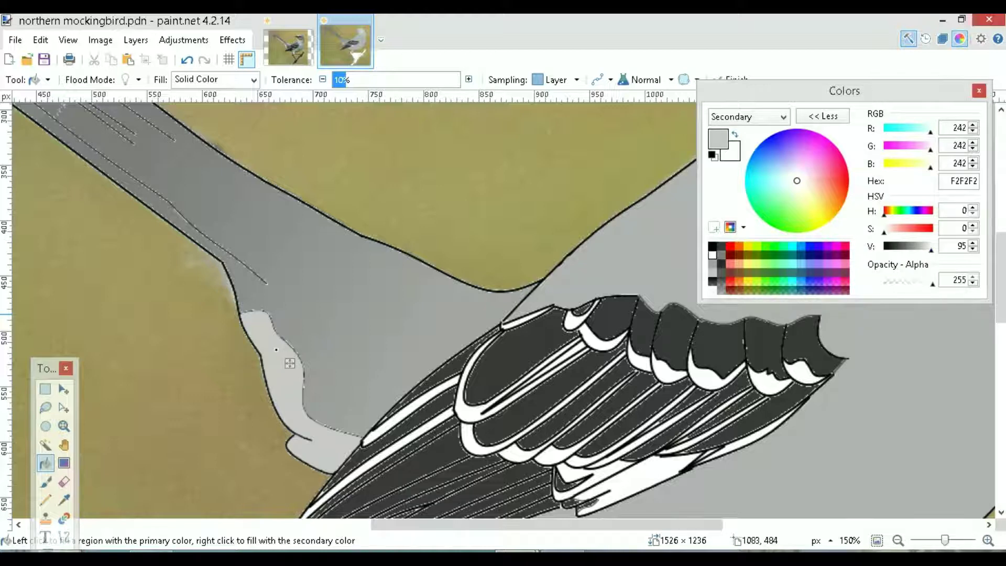
Set the secondary colour to white FFFFFF, swap it with the primary, and fill the patch below the tail base white
click(712, 255)
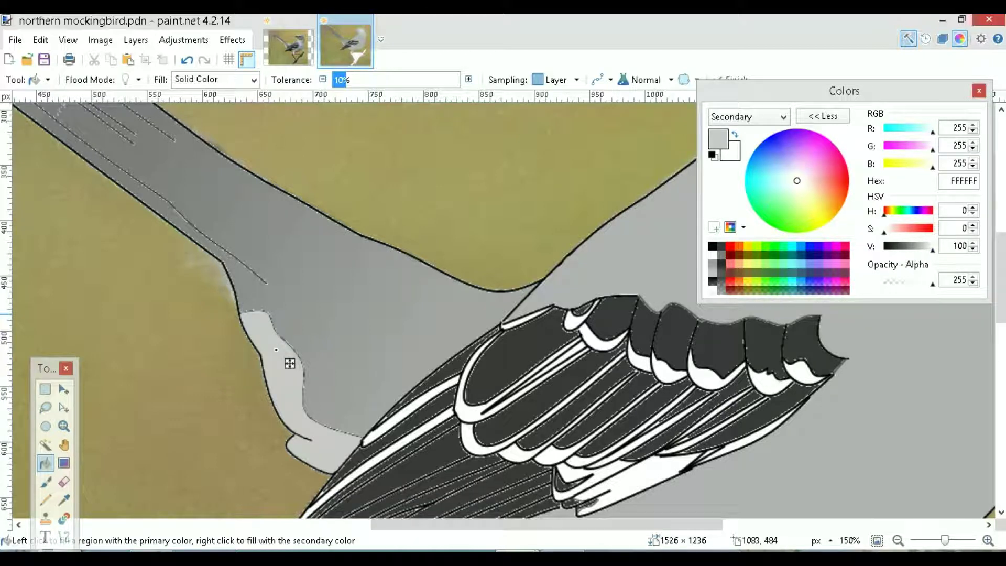
key(x)
click(289, 363)
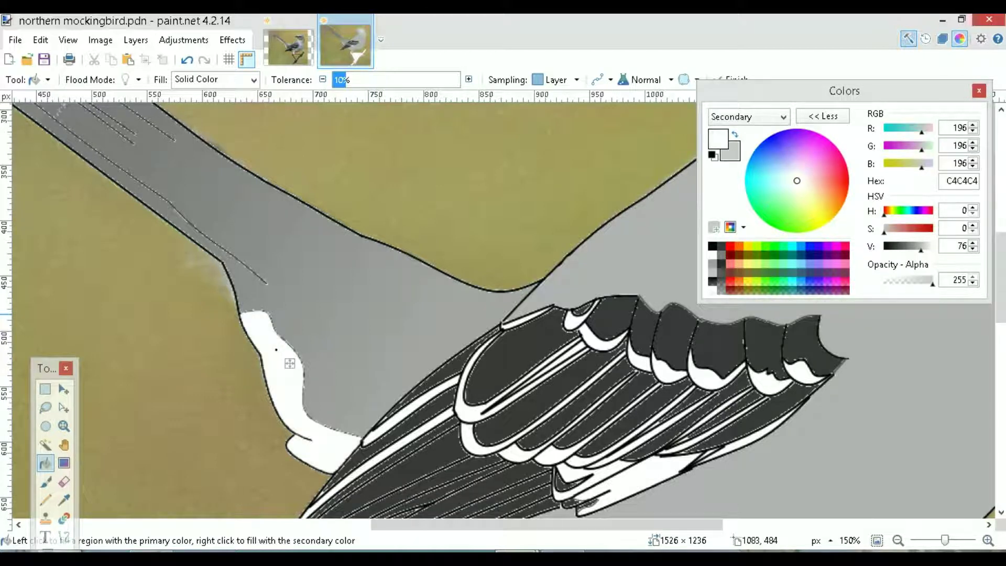
Set the secondary colour to EFEFEF, select the patch below the tail base, apply a short white-to-light-grey gradient, and deselect it
click(930, 246)
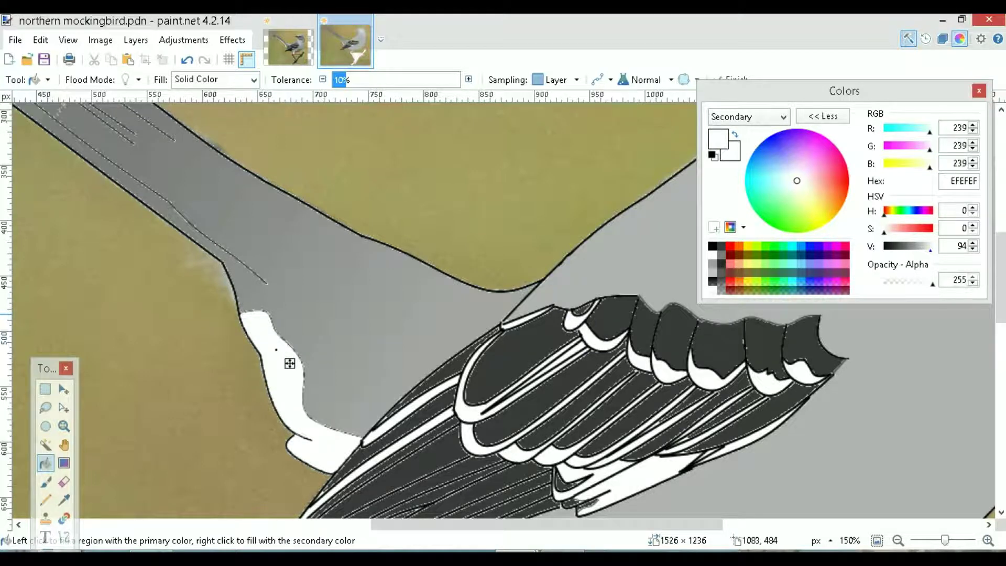
key(s)
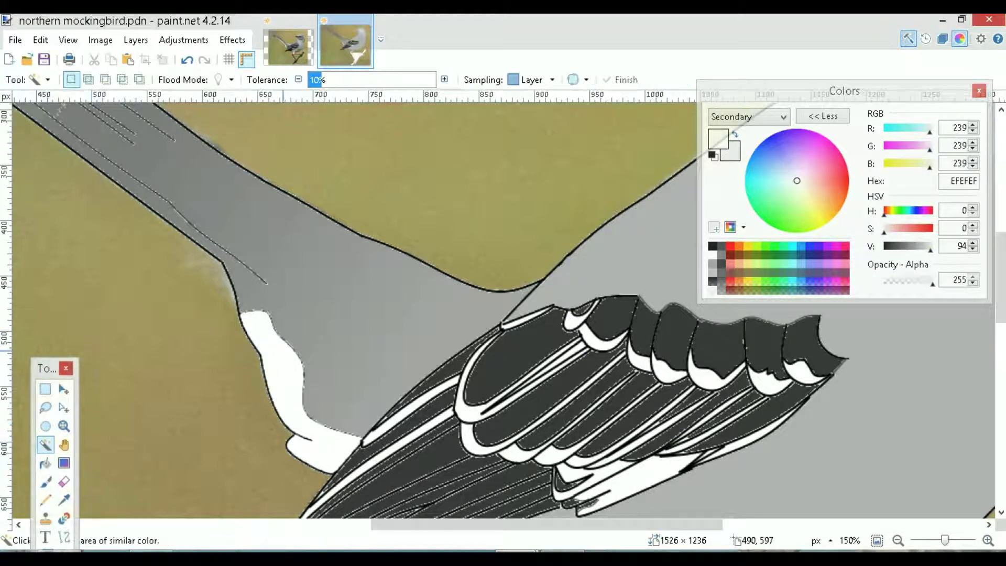
click(291, 364)
key(g)
mouse_move(262, 330)
mouse_down()
mouse_move(301, 432)
mouse_move(325, 442)
mouse_move(254, 312)
mouse_up()
key(ctrl+d)
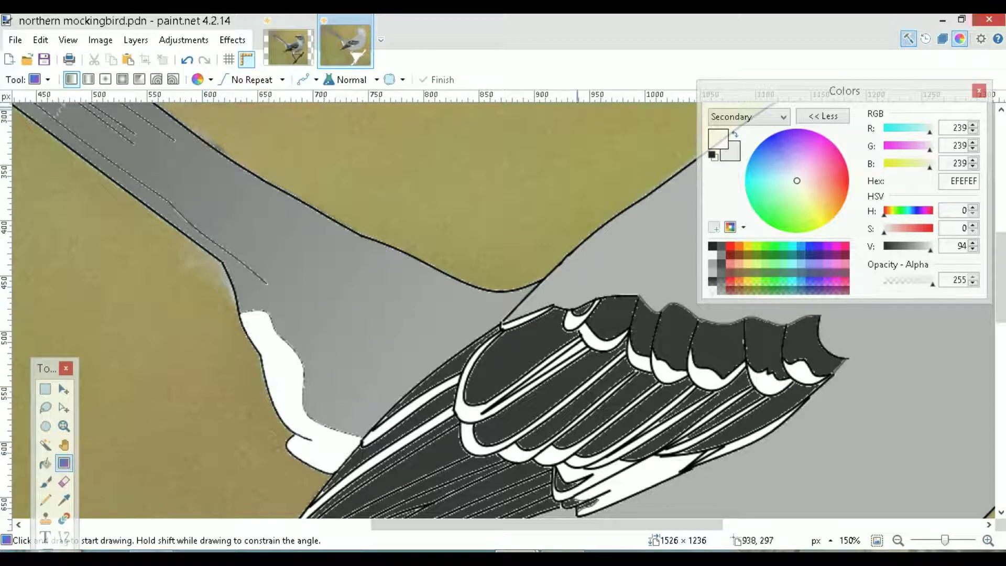
Compare the coloured tail and wing with the reference photo by toggling Layer 4, and review the whole bird
click(822, 116)
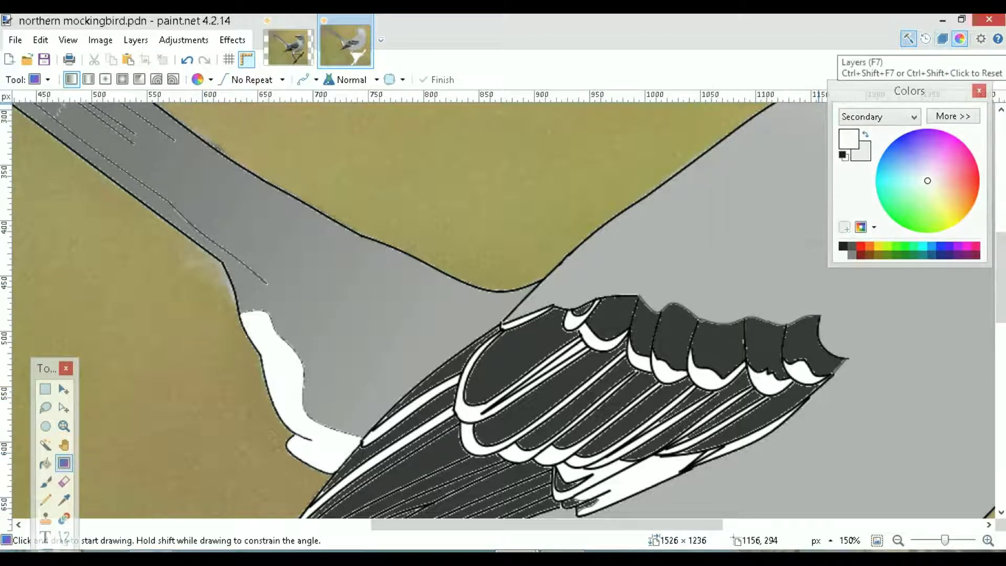
key(F7)
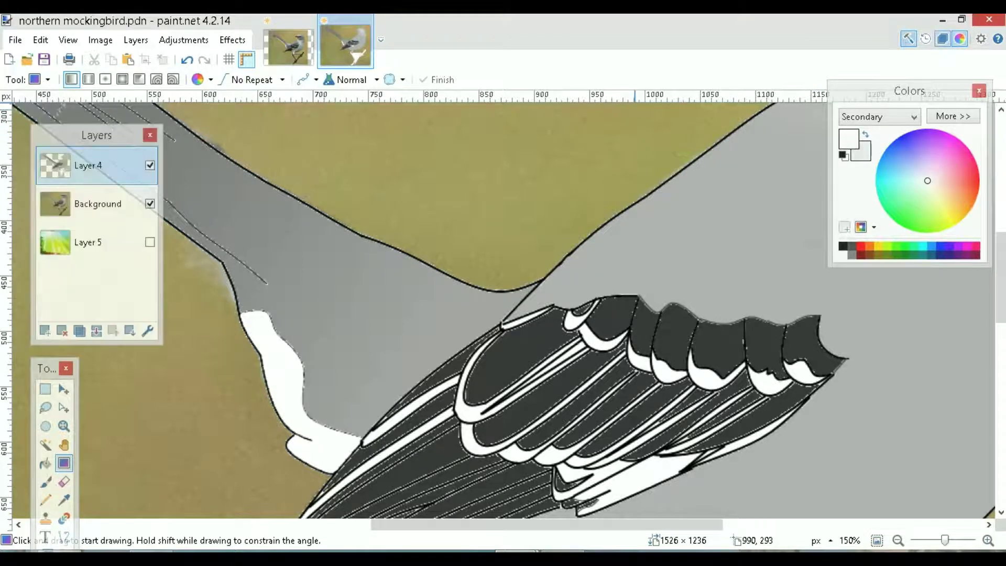
click(150, 165)
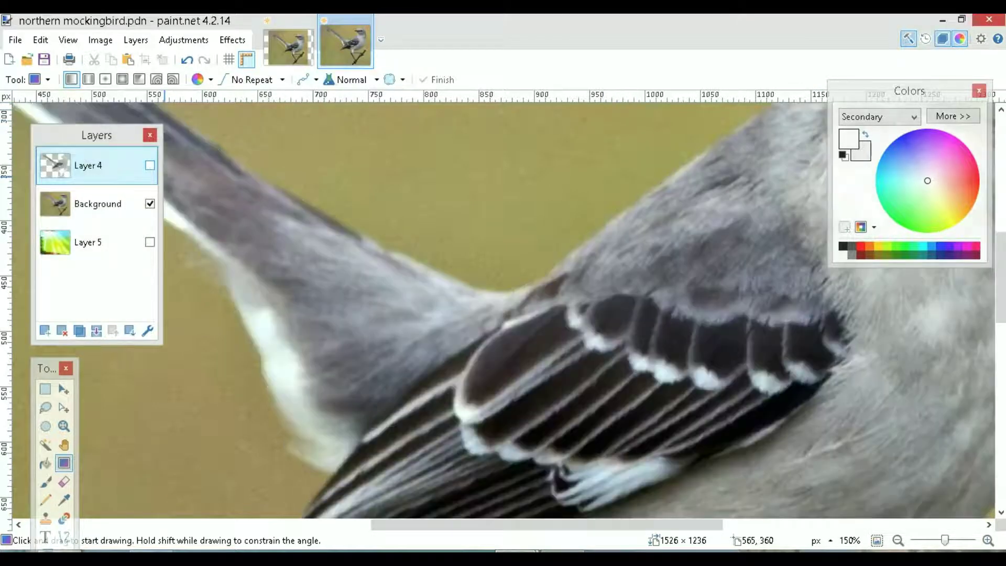
click(150, 165)
click(150, 165)
click(150, 165)
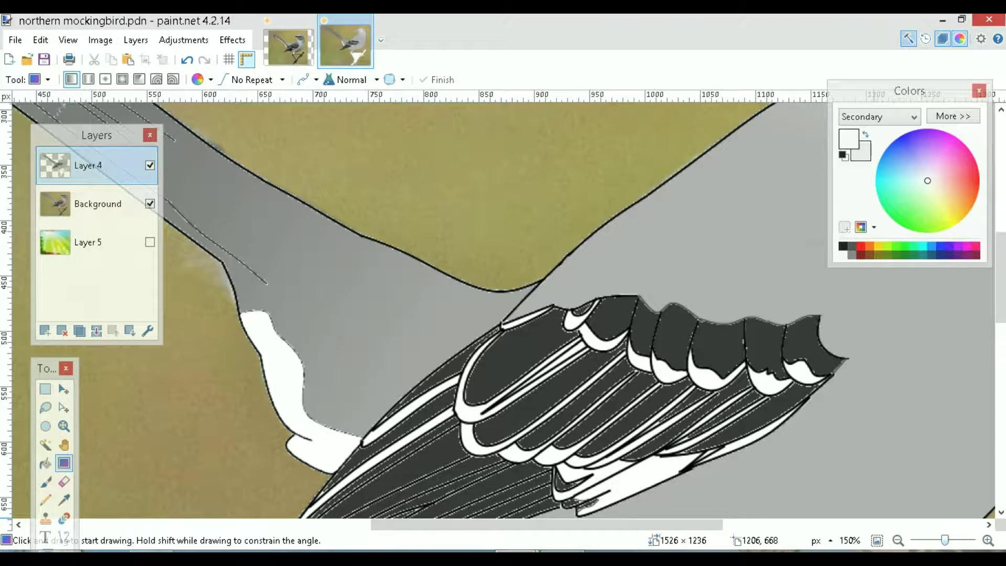
click(897, 541)
click(898, 540)
click(898, 540)
key(ctrl+minus)
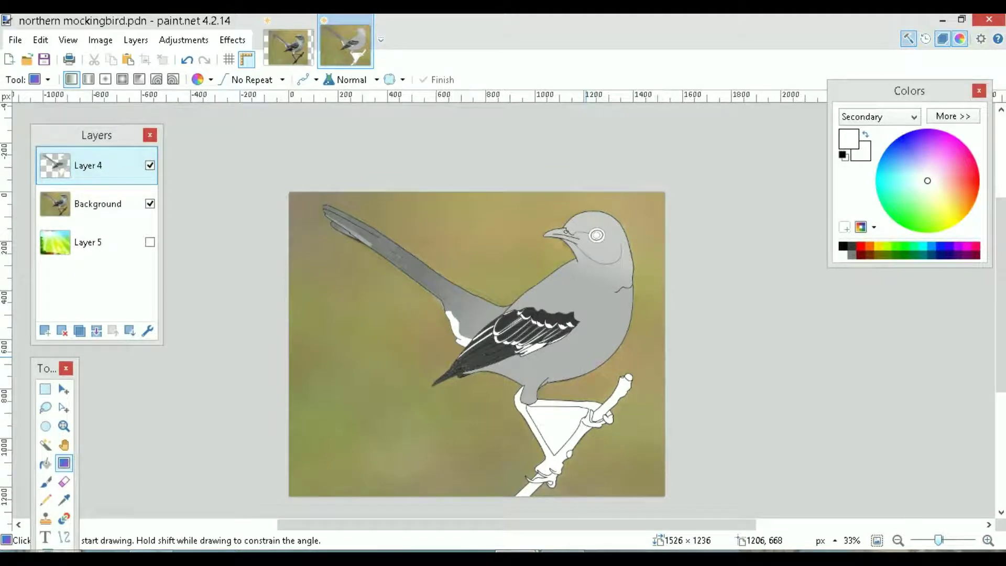
drag(1001, 357, 1000, 372)
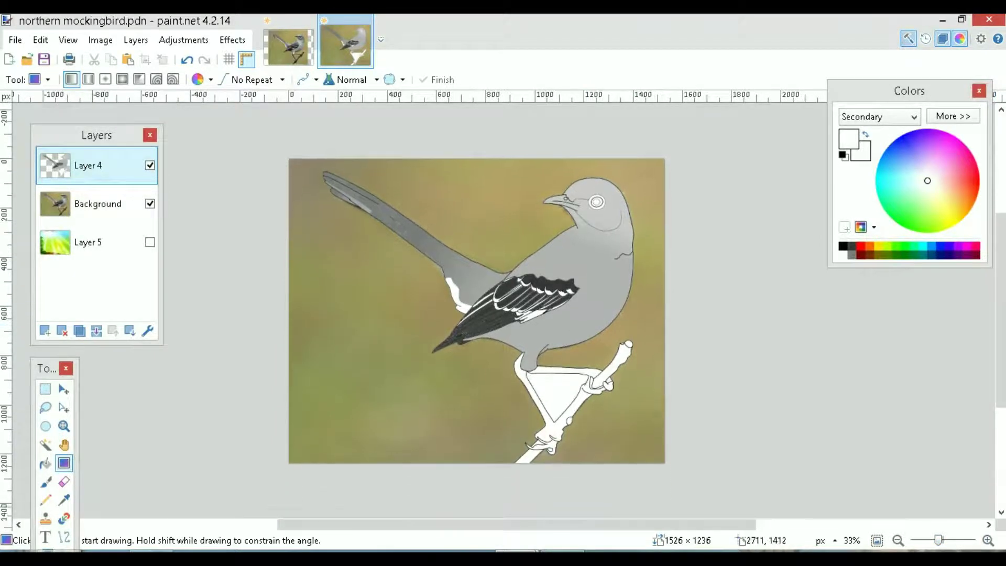
Draw two black 1 px lines at the lower foot, about 53 and 90 px long, separating the foot from the branch
key(ctrl+plus)
key(ctrl+plus)
key(ctrl+plus)
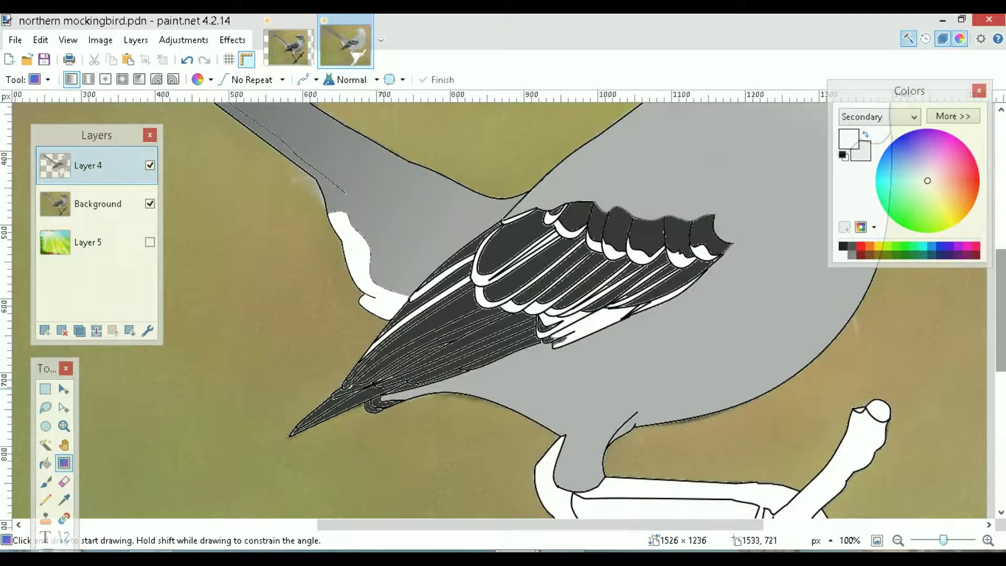
scroll(497, 309, down, 5)
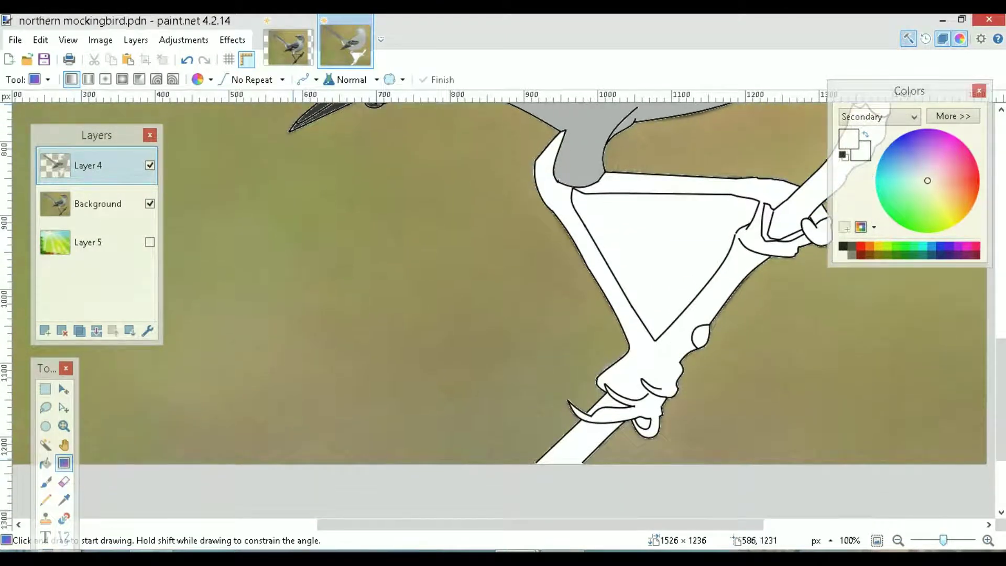
click(64, 537)
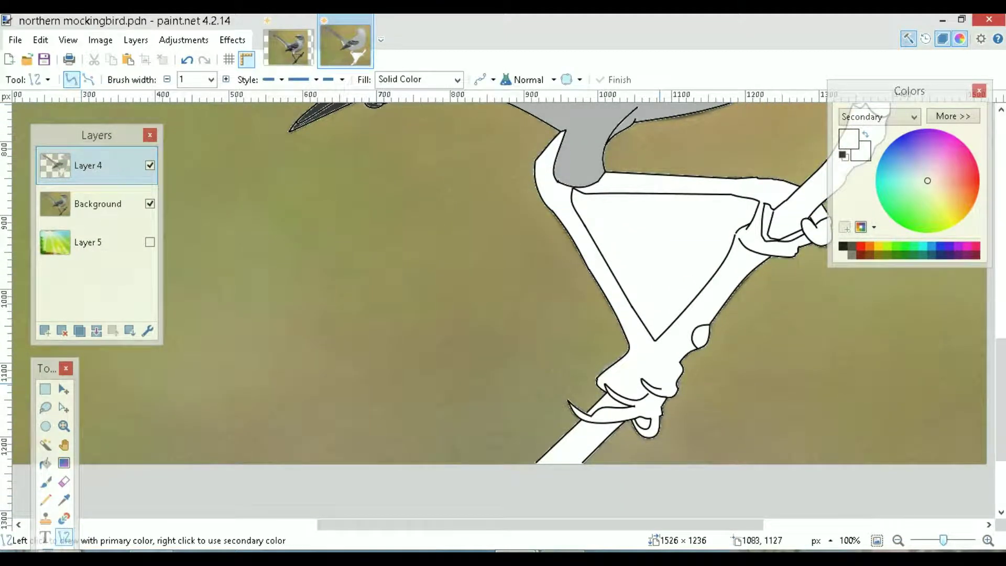
drag(658, 387, 681, 358)
click(843, 246)
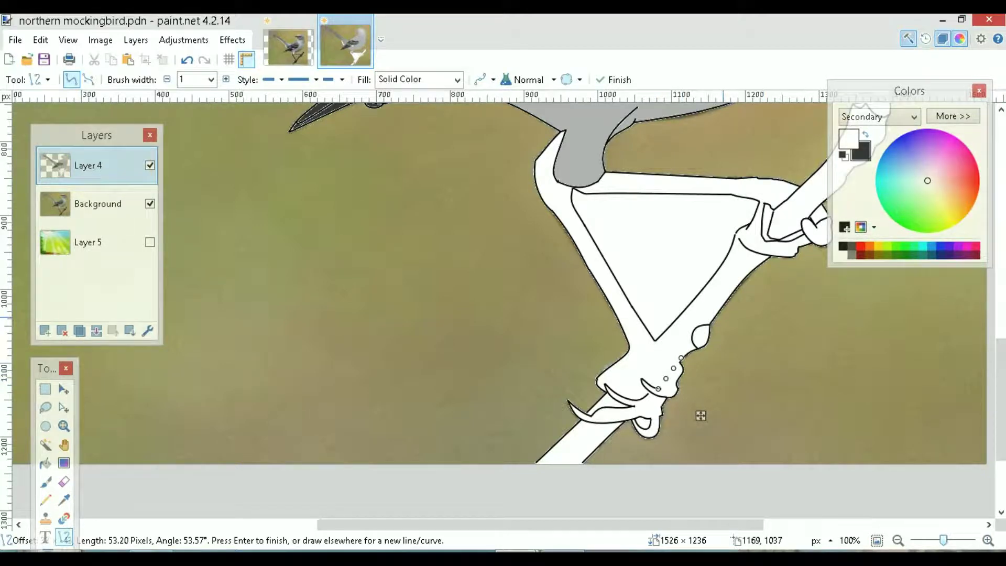
key(x)
key(Return)
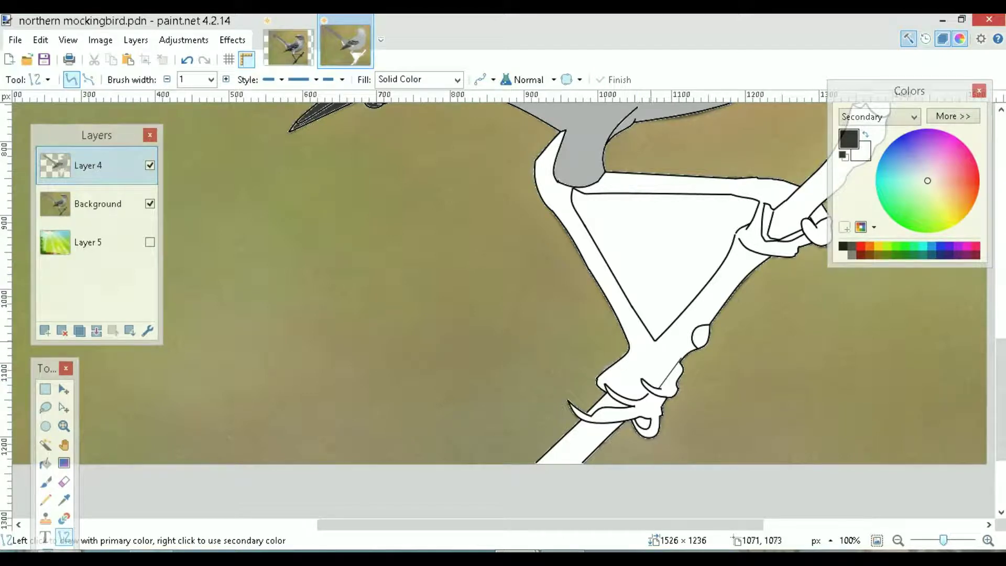
drag(657, 342, 609, 386)
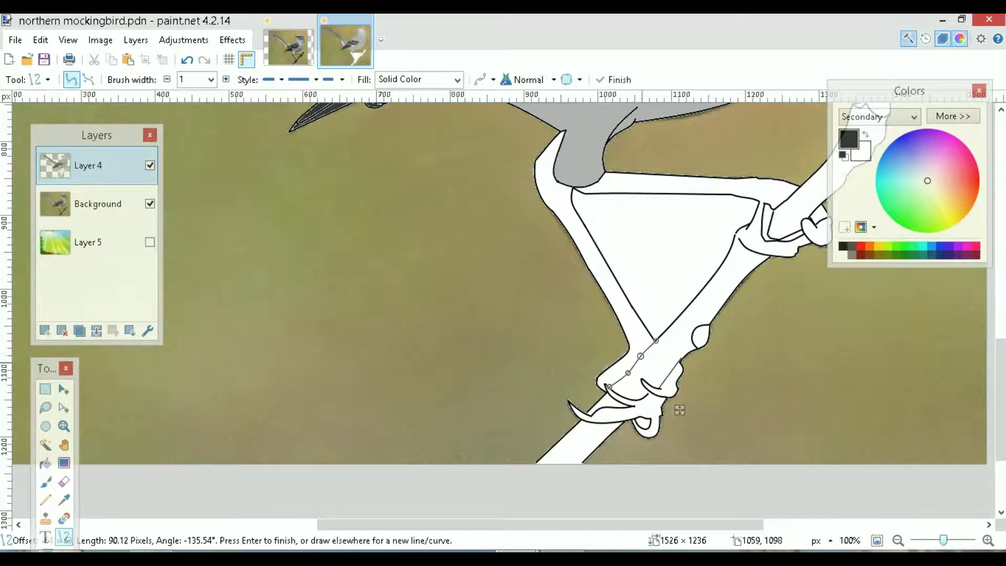
key(Return)
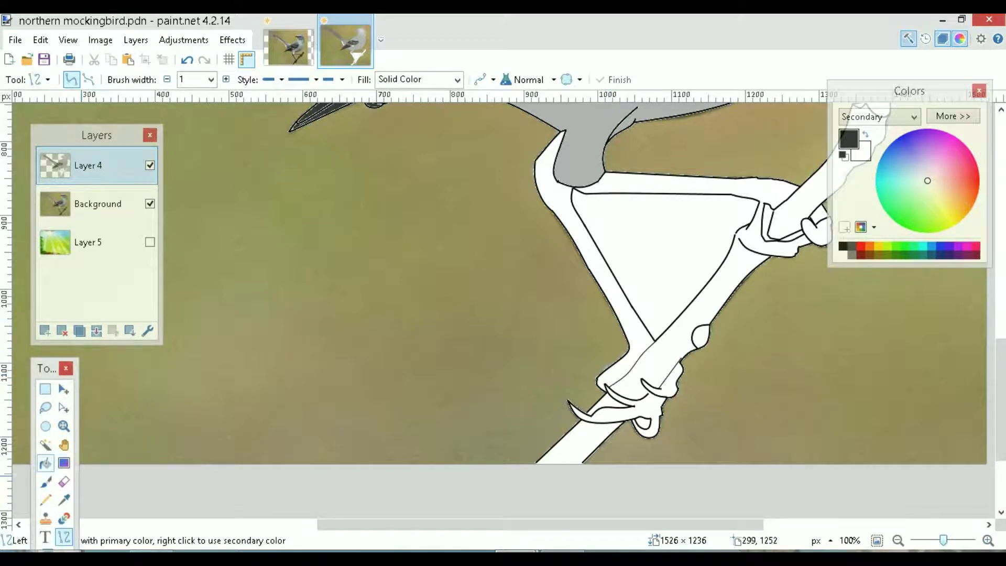
Set the primary colour to brown and the secondary colour to dark red BC0000
click(45, 463)
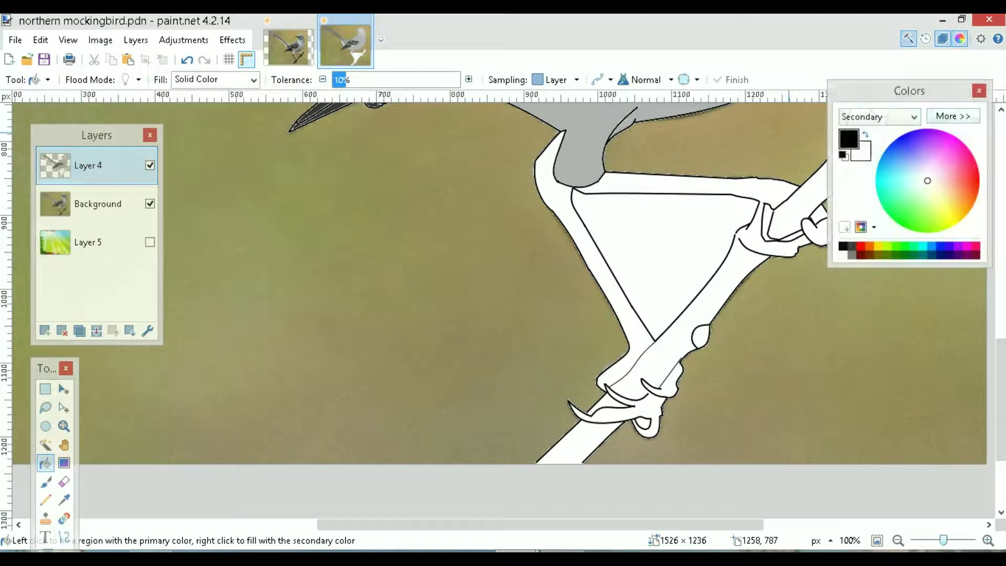
click(953, 116)
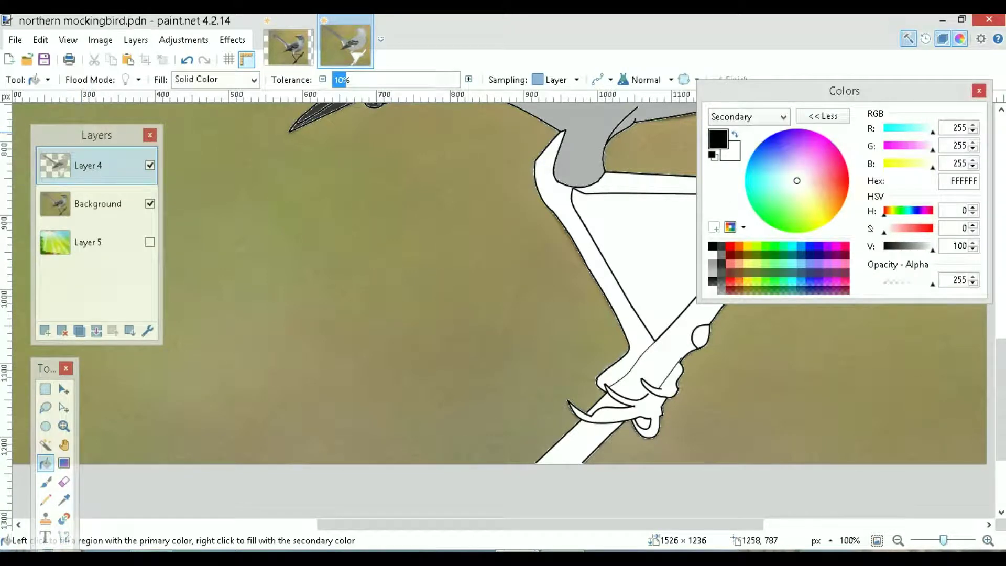
click(739, 255)
key(x)
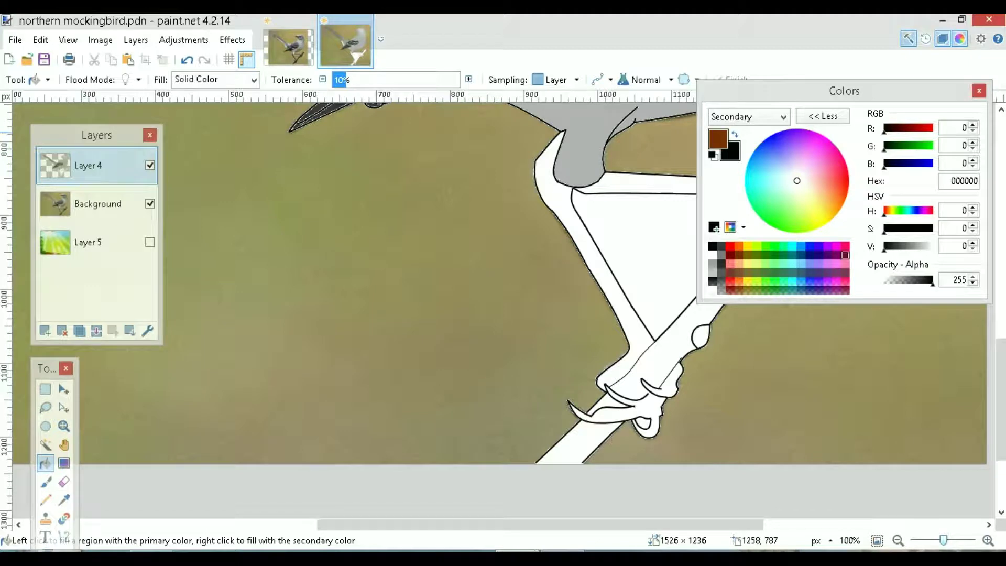
drag(884, 130, 928, 130)
drag(927, 246, 920, 246)
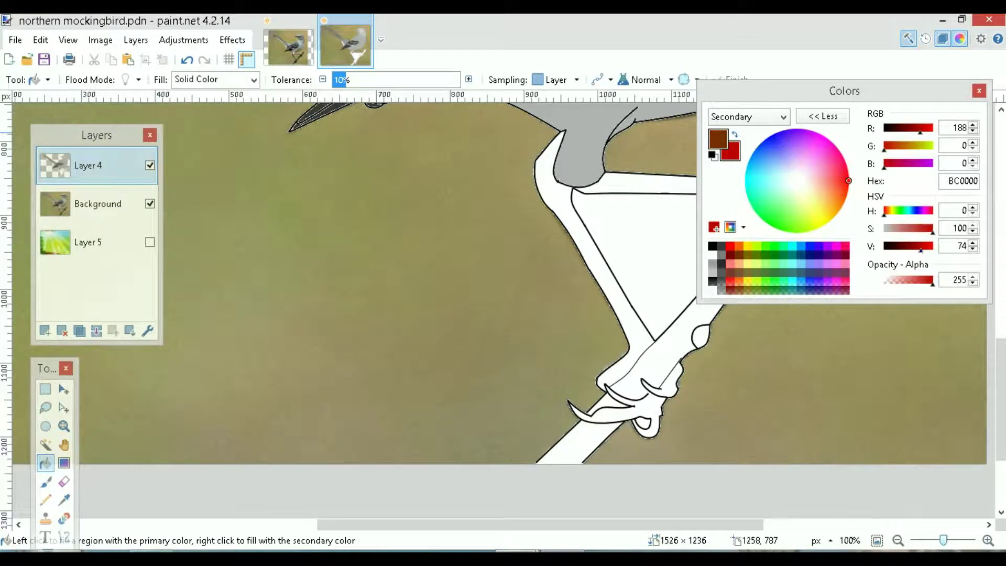
click(822, 116)
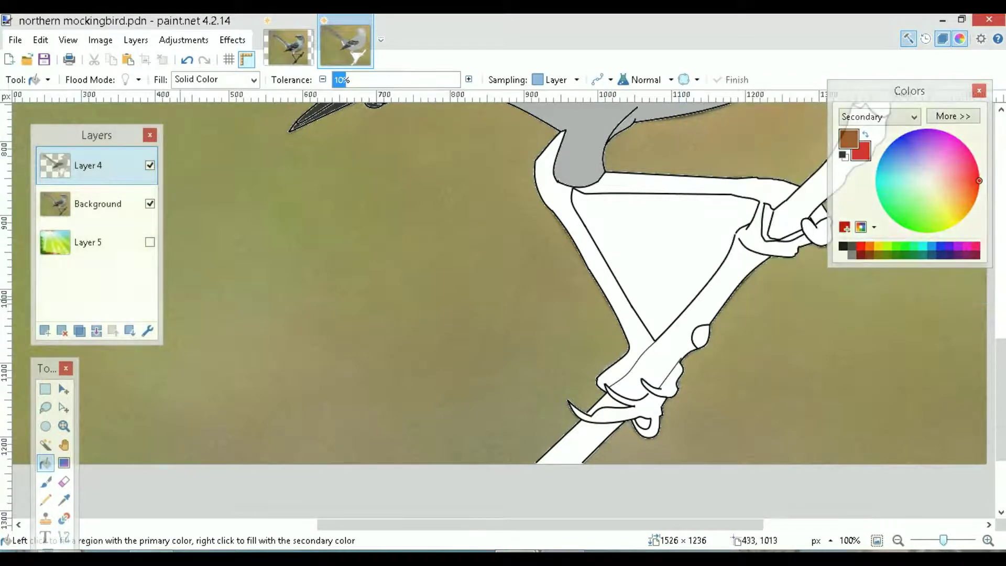
Try selecting the branch by colour, move the Colors window clear of the upper foot, and deselect the branch
click(46, 444)
click(677, 362)
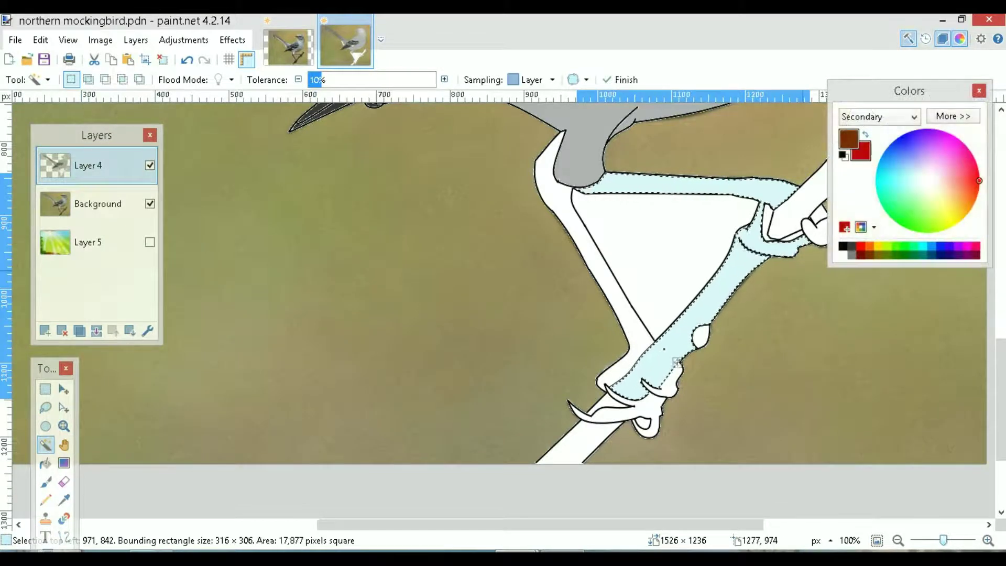
drag(897, 91, 885, 165)
drag(869, 322, 870, 322)
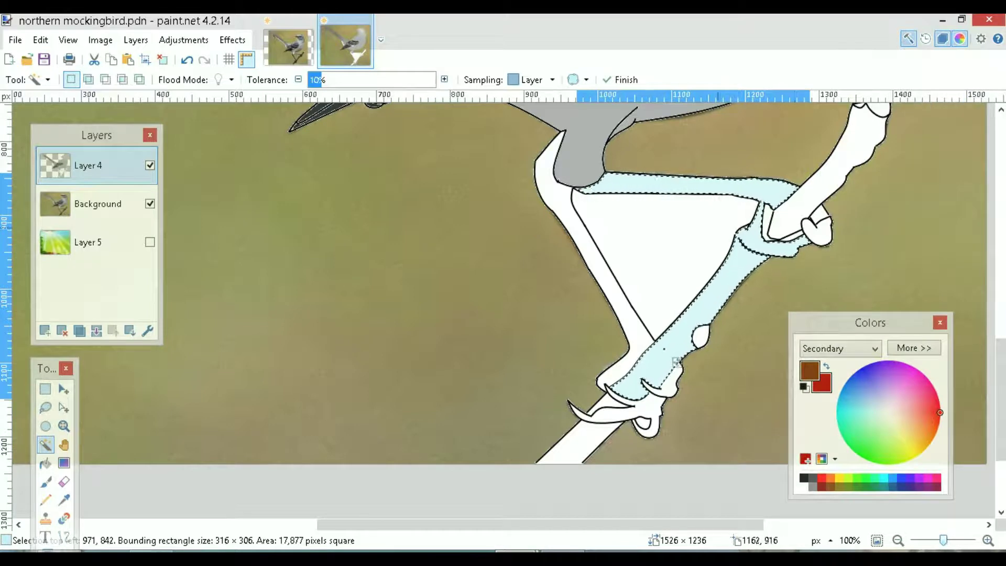
click(162, 59)
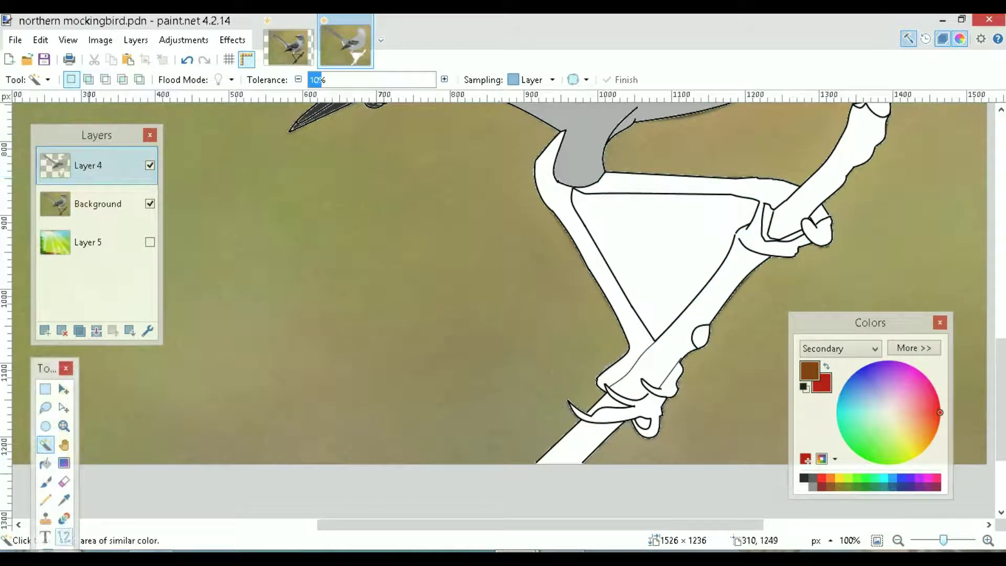
Check the upper foot against the photo and close its outline gap at the branch with a black 2 px line about 20 px long
click(64, 535)
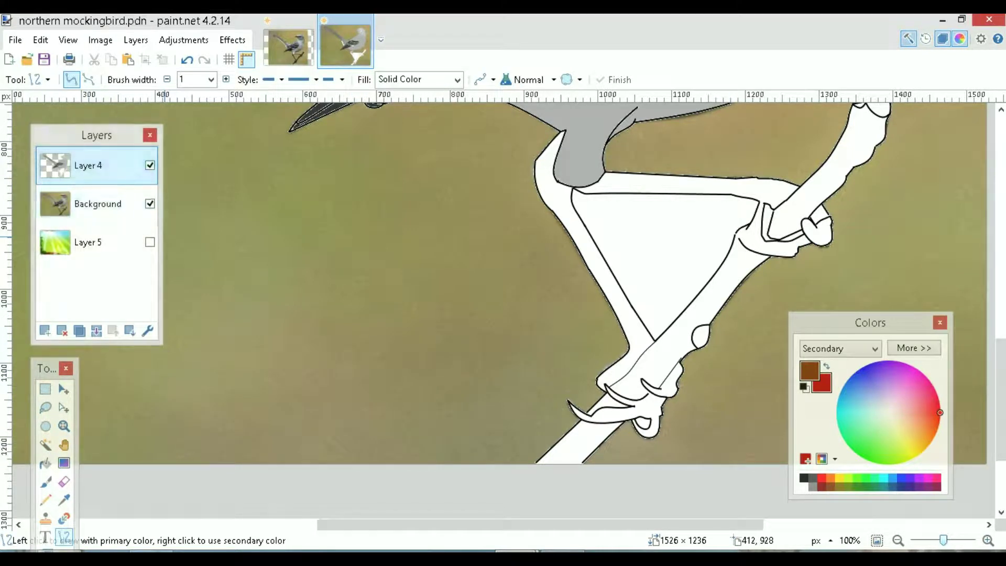
click(150, 165)
click(150, 165)
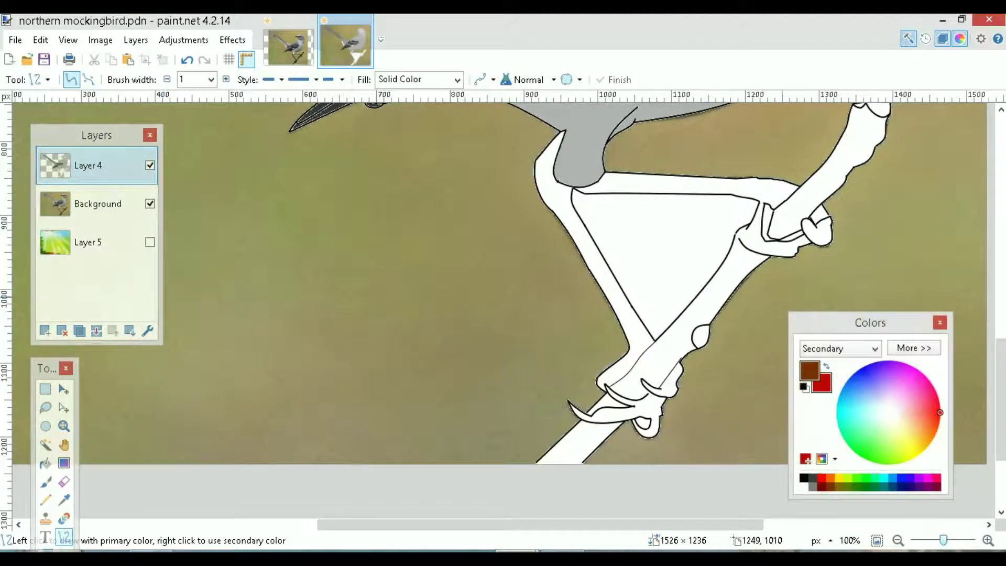
click(803, 477)
key(x)
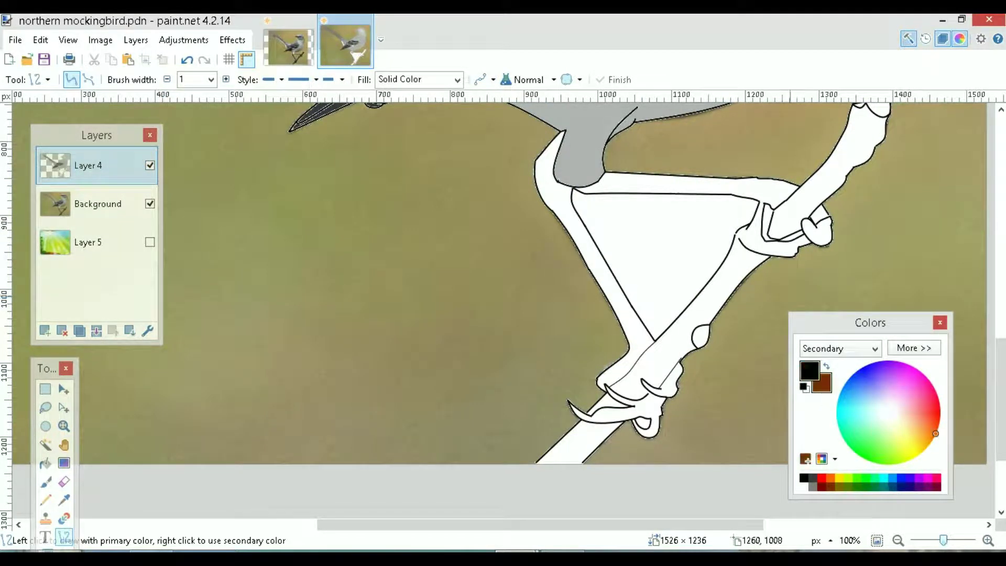
drag(748, 226, 742, 237)
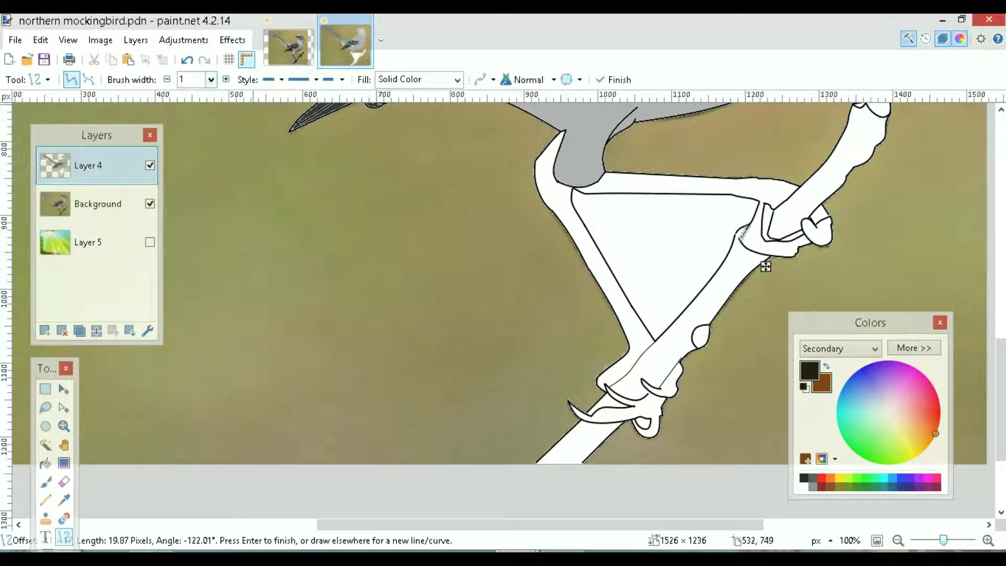
click(211, 79)
click(201, 105)
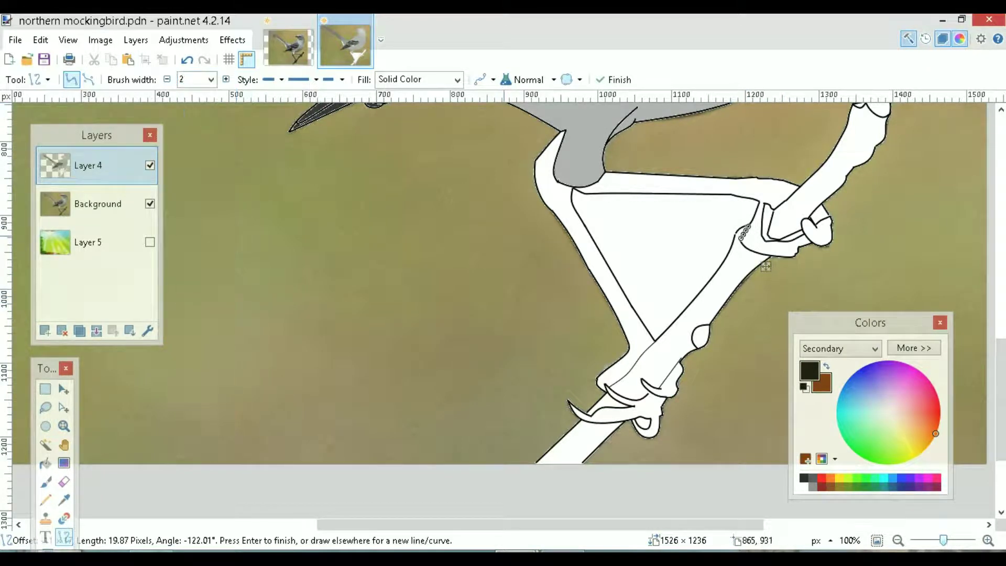
scroll(766, 266, up, 1)
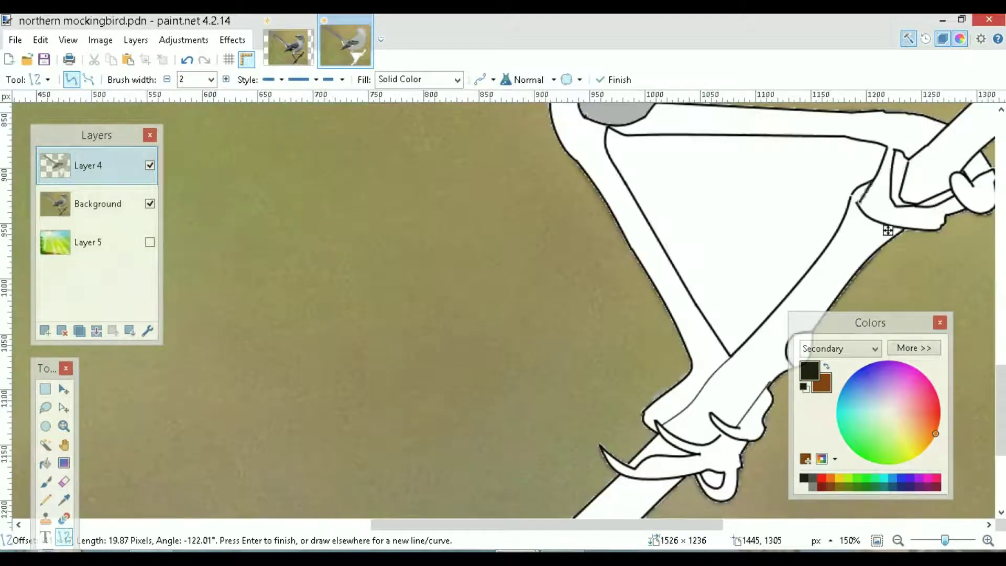
drag(860, 202, 859, 202)
key(Return)
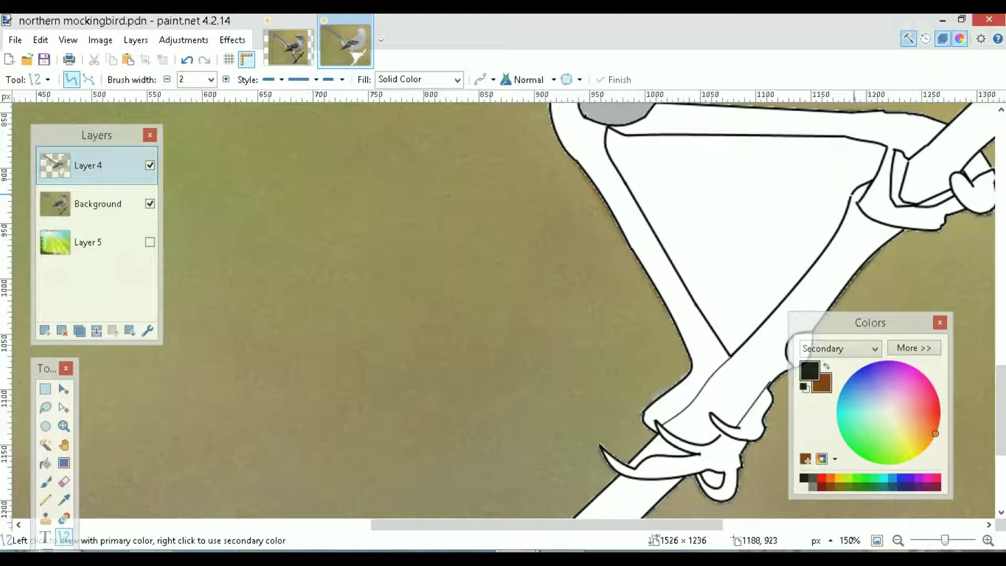
Finish closing the upper foot's outline with a tiny black 2 px line, and set brown as primary colour and dark red as secondary
drag(860, 232, 860, 229)
key(Return)
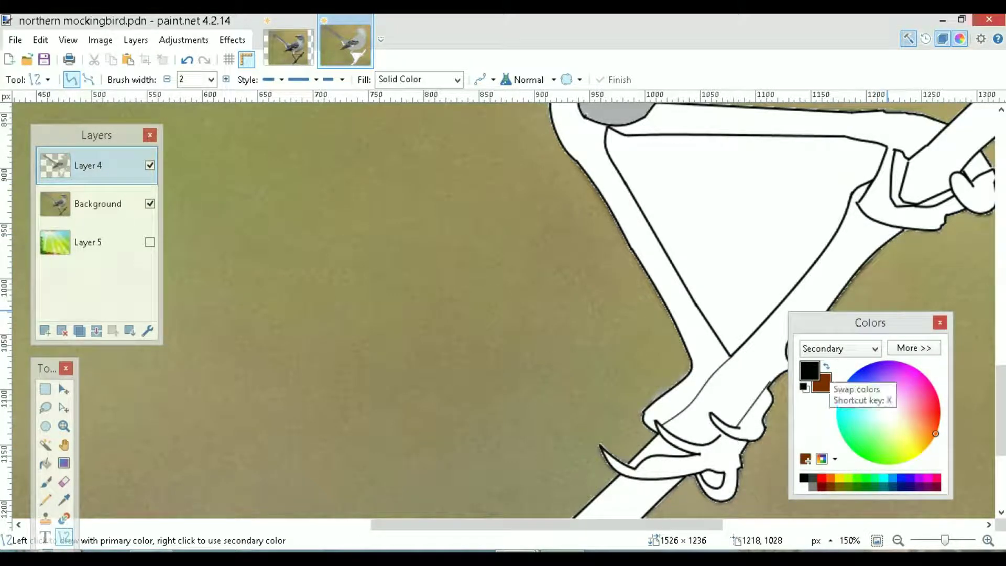
click(826, 366)
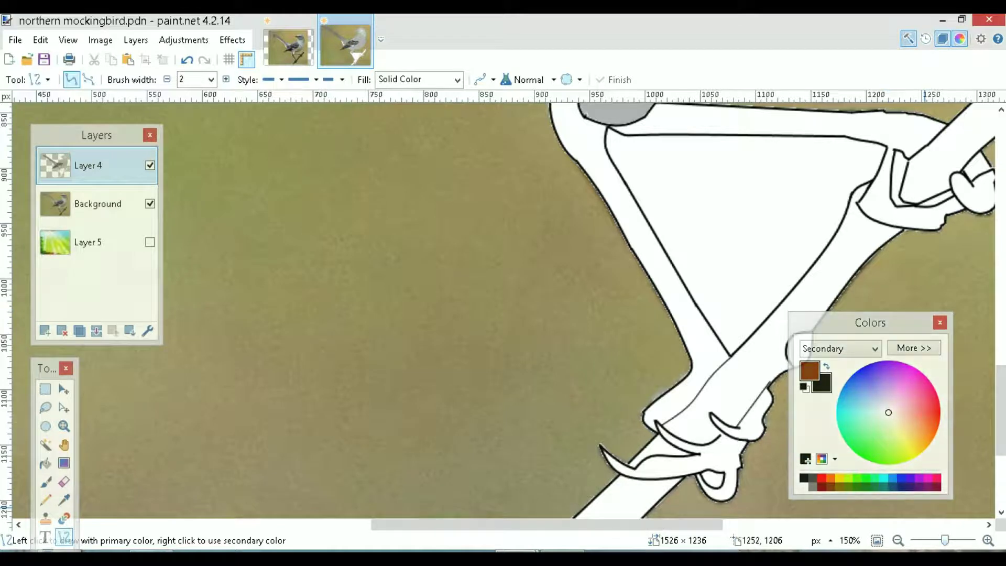
key(ctrl+minus)
key(ctrl+minus)
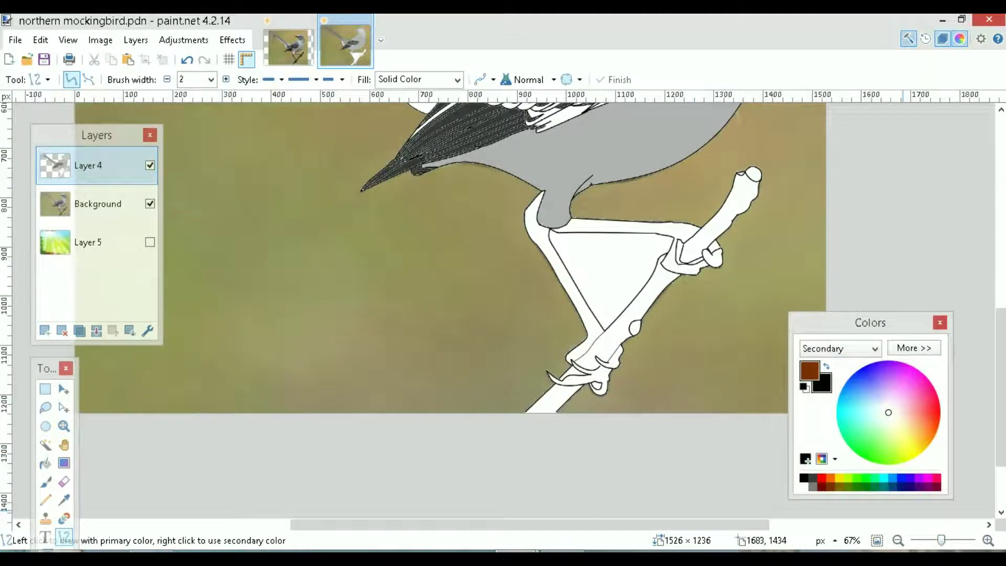
click(821, 487)
Select the branch section between the feet and fill it with a linear gradient from dark red at the upper end to brown
click(45, 444)
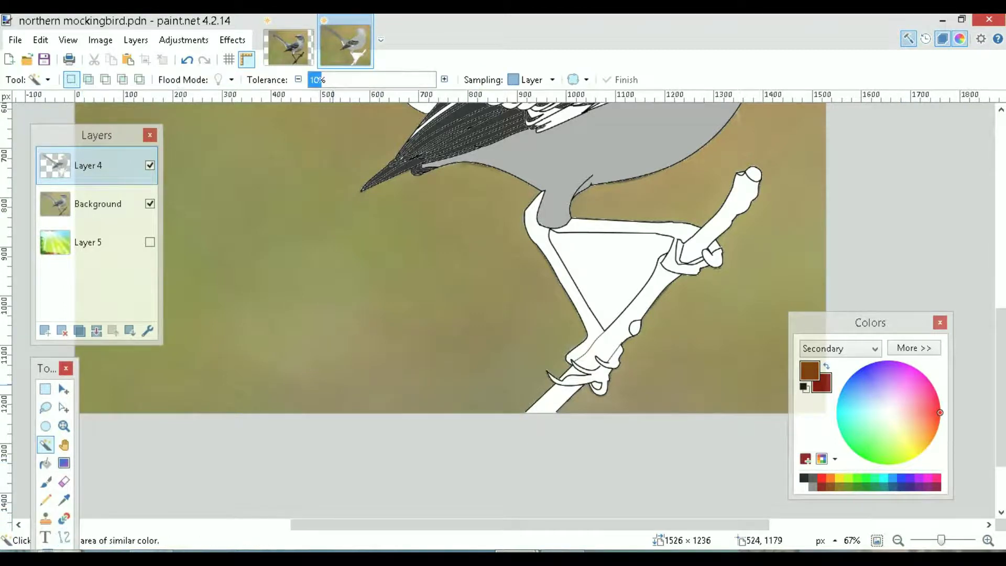
click(642, 310)
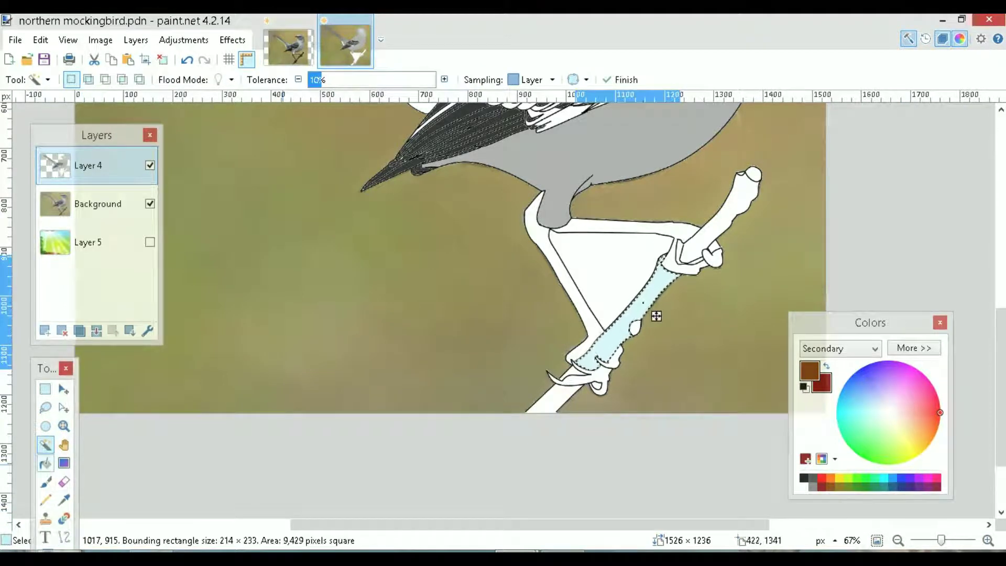
click(45, 462)
click(64, 462)
drag(645, 309, 596, 357)
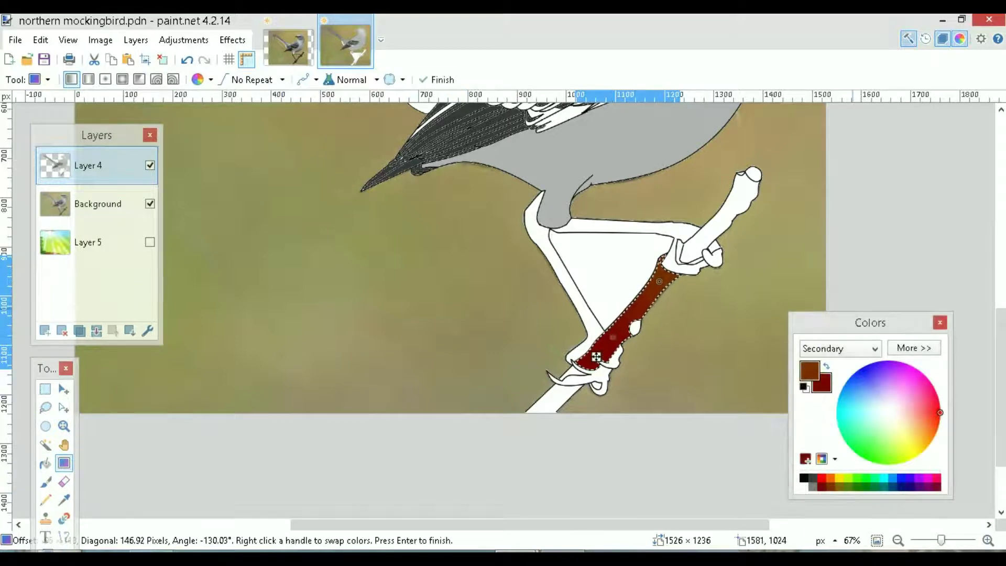
click(826, 365)
mouse_move(662, 283)
mouse_down()
mouse_move(605, 351)
mouse_move(668, 283)
mouse_up()
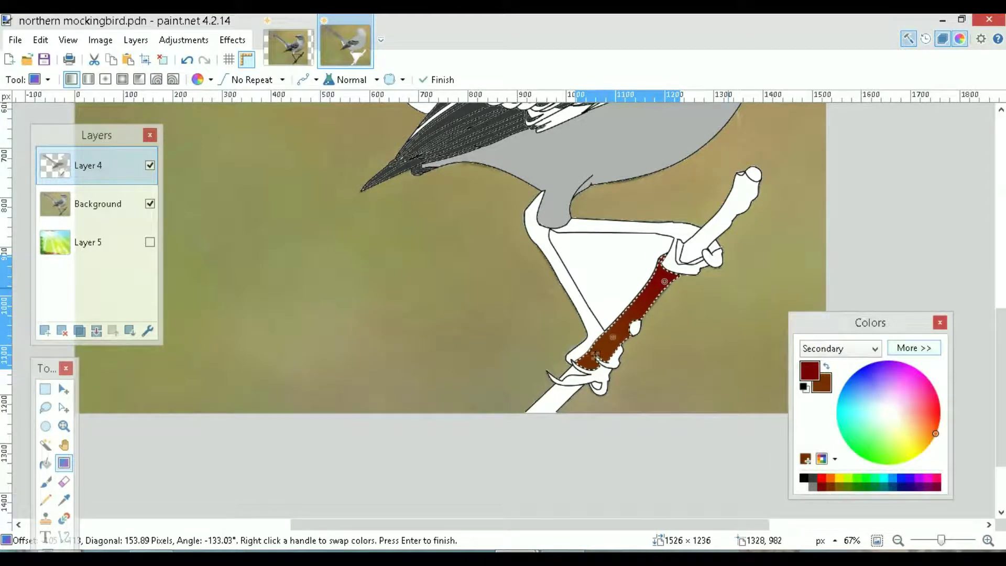
Brighten the gradient's brown secondary colour to B54800, apply the gradient to the middle branch section, and deselect it
click(915, 348)
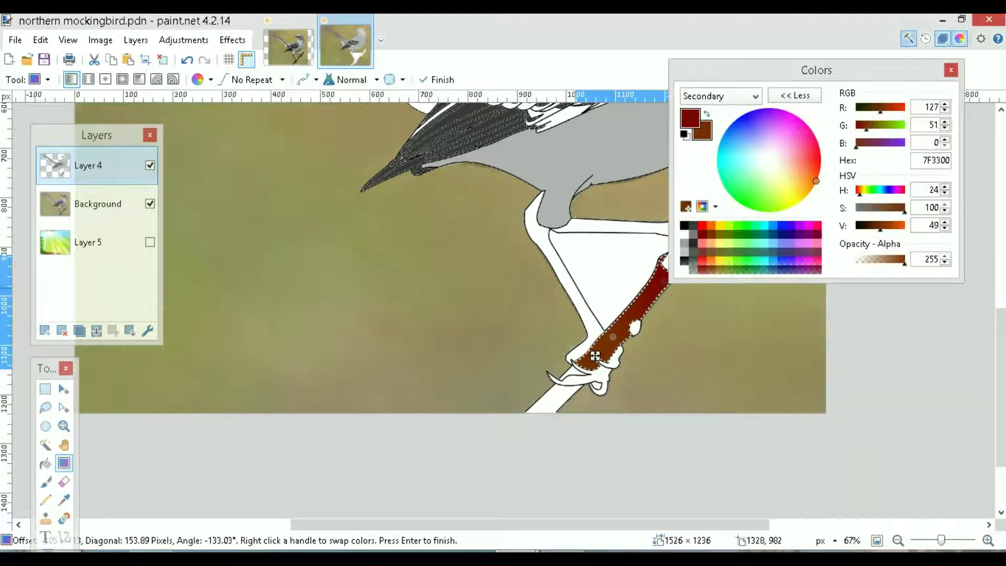
click(891, 226)
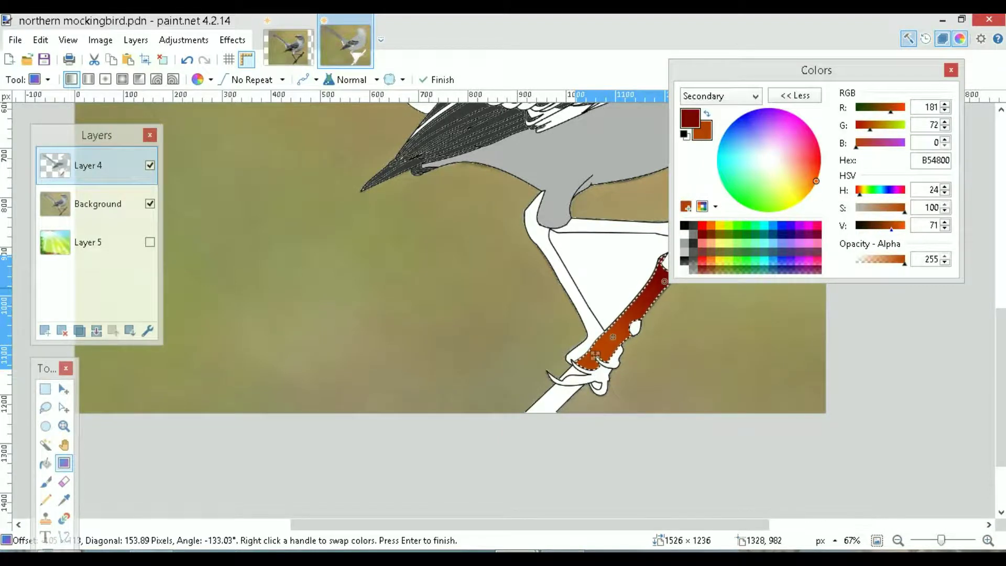
click(794, 95)
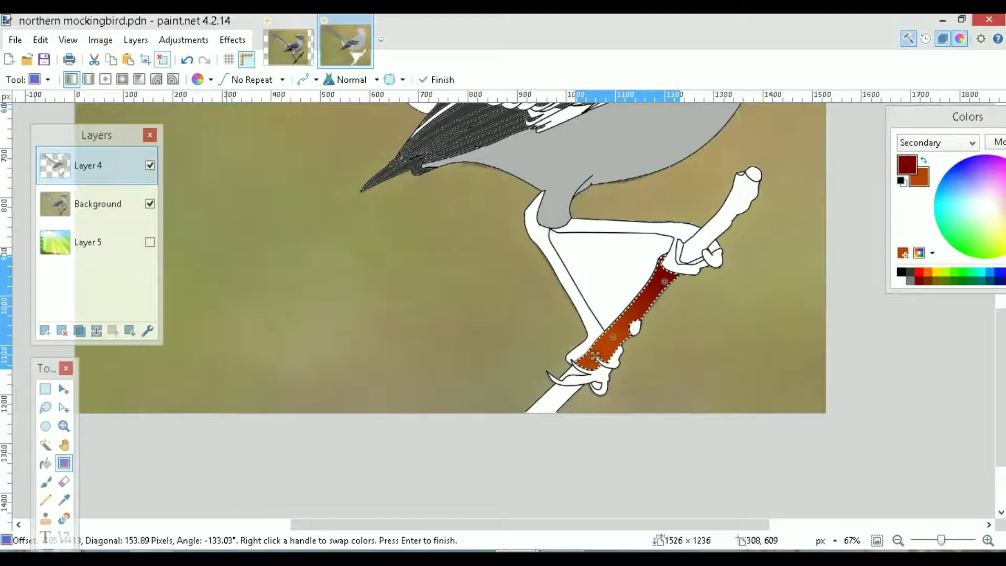
key(ctrl+d)
Select the upper branch section and fill it with a linear gradient from dark red at the tip to orange-brown, then deselect
click(46, 445)
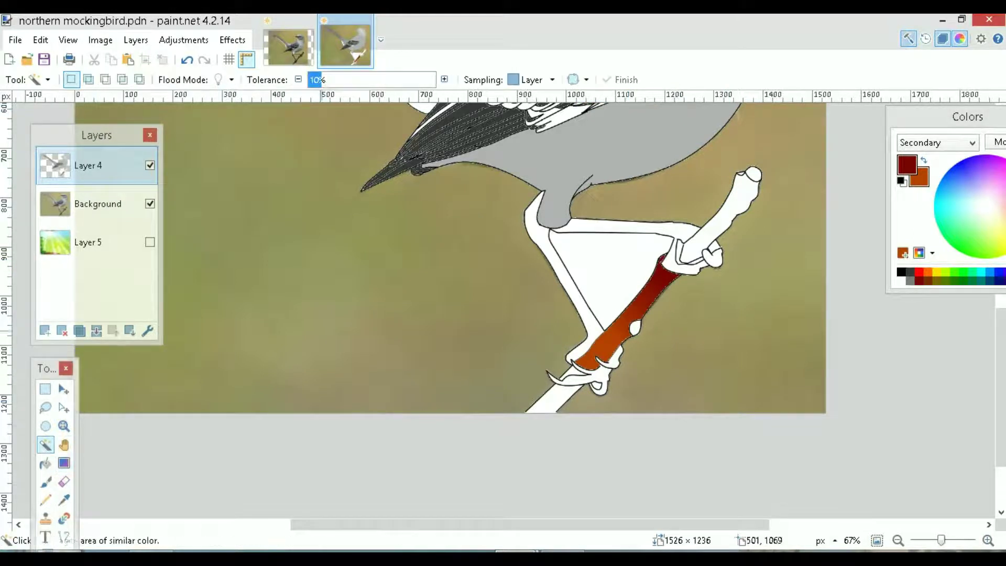
click(752, 200)
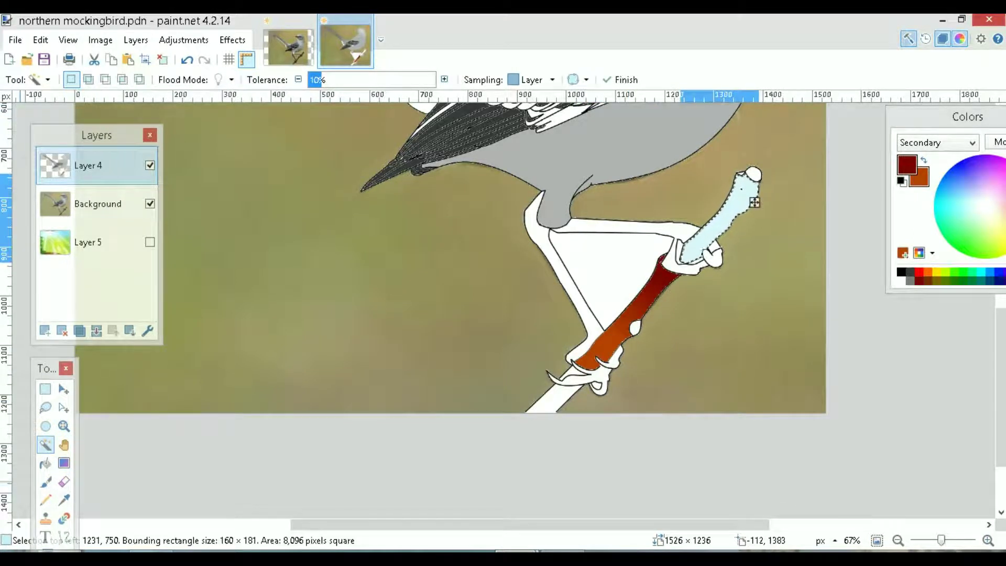
key(g)
drag(747, 188, 660, 280)
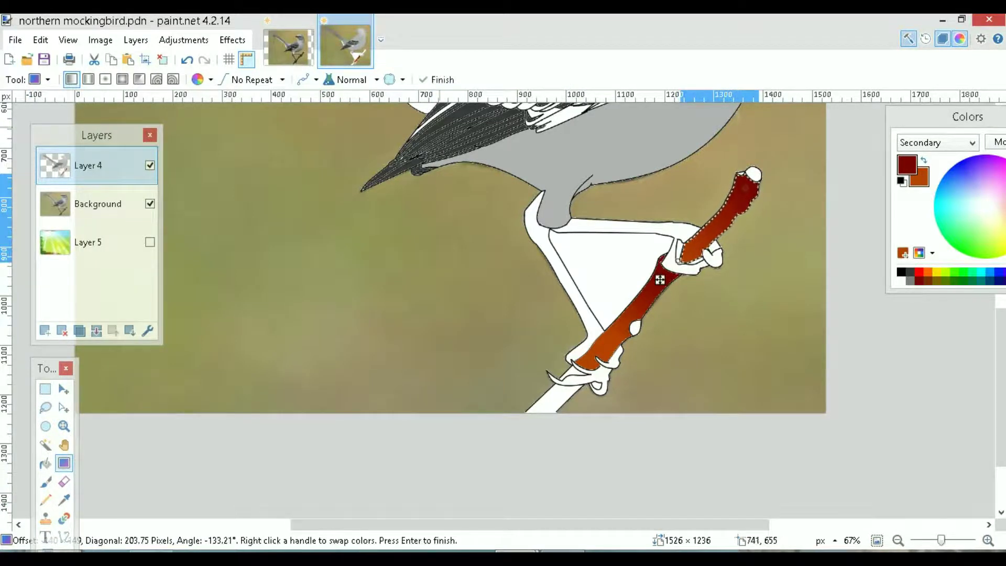
key(ctrl+d)
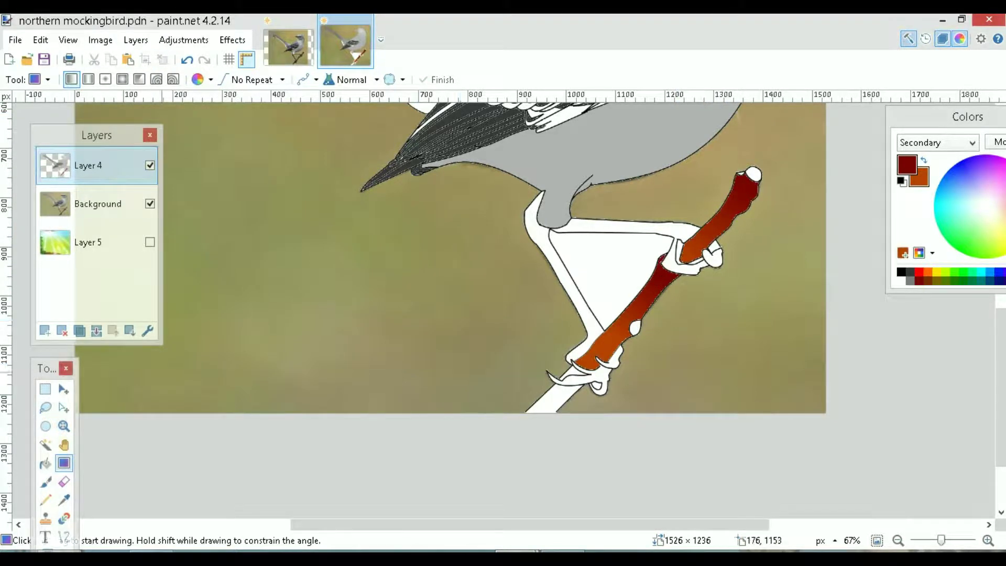
Select the small piece of branch between the lower foot's claws and fill it with the dark red to orange-brown gradient
click(45, 445)
click(573, 410)
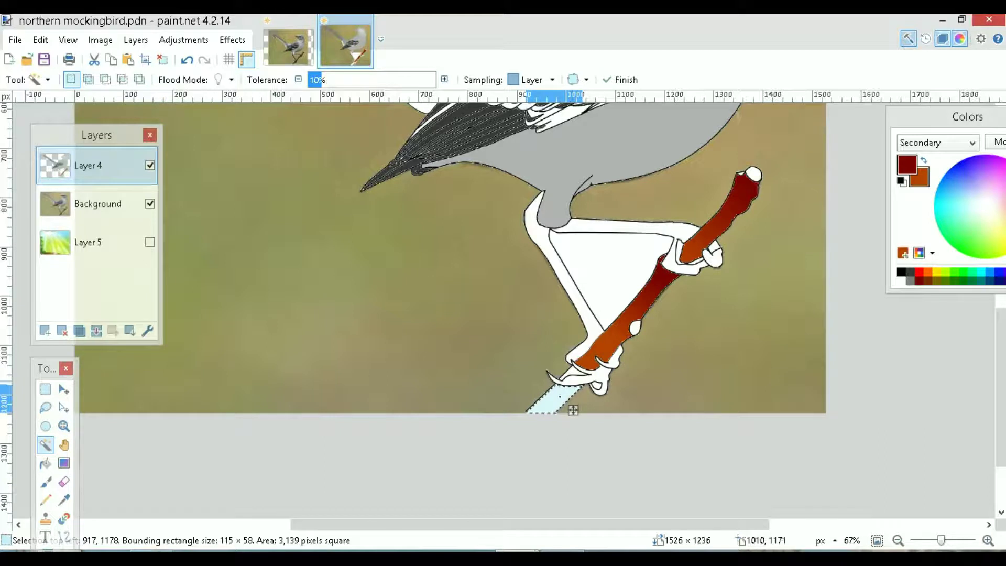
click(573, 373)
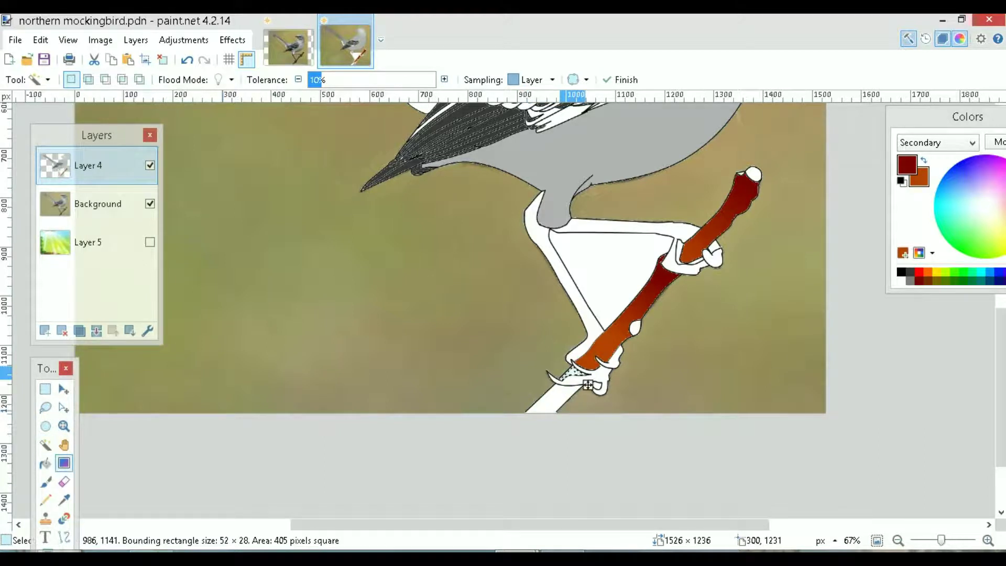
key(g)
drag(558, 394, 560, 396)
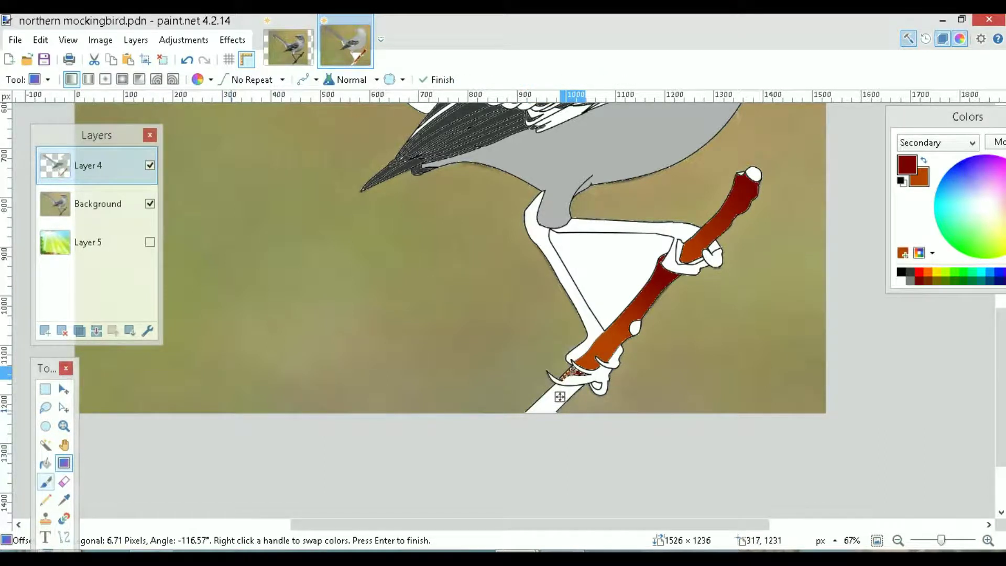
Select the lowest branch section below the foot, fill it with a dark red to orange-brown gradient, and deselect
click(46, 445)
click(560, 411)
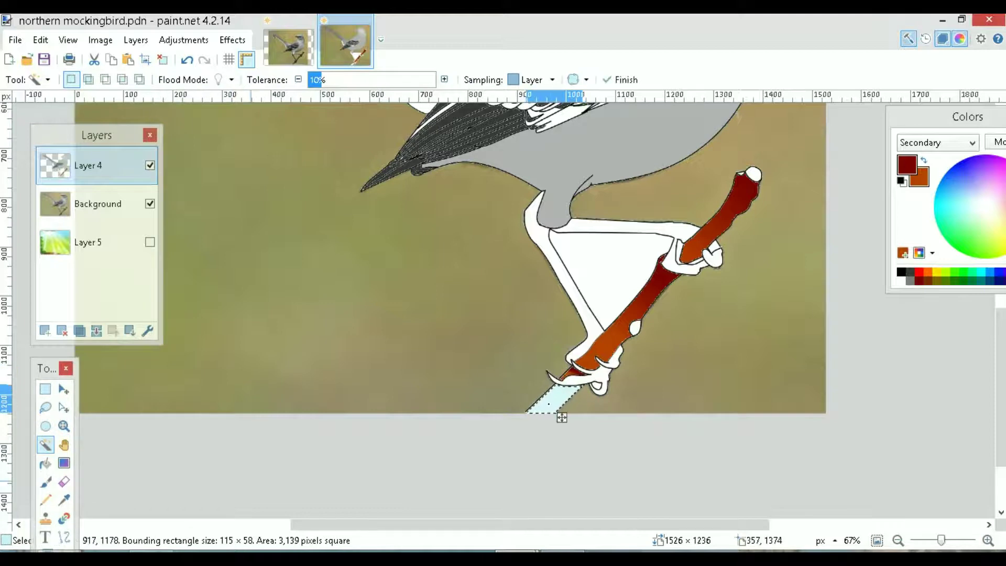
key(g)
drag(574, 417, 539, 422)
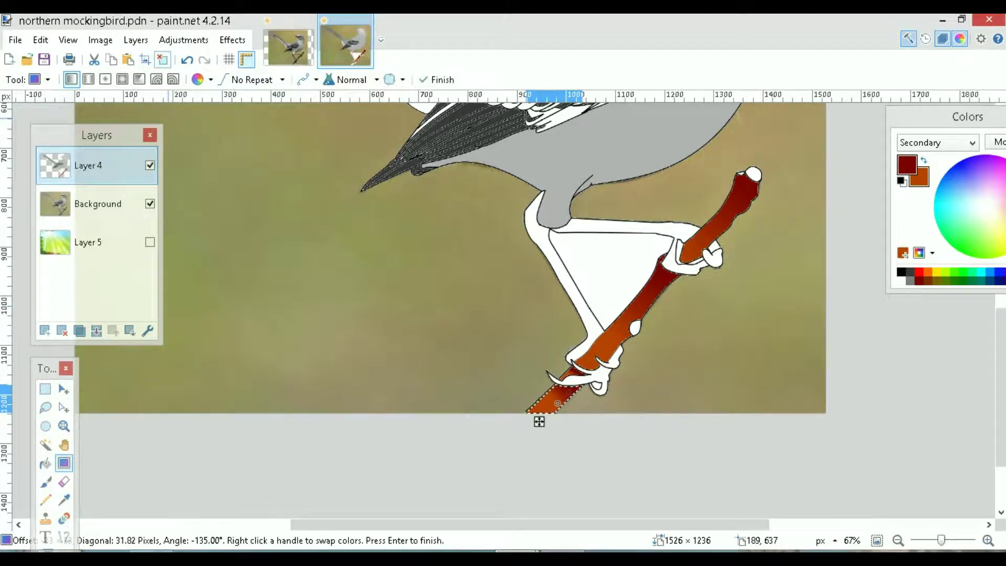
key(ctrl+d)
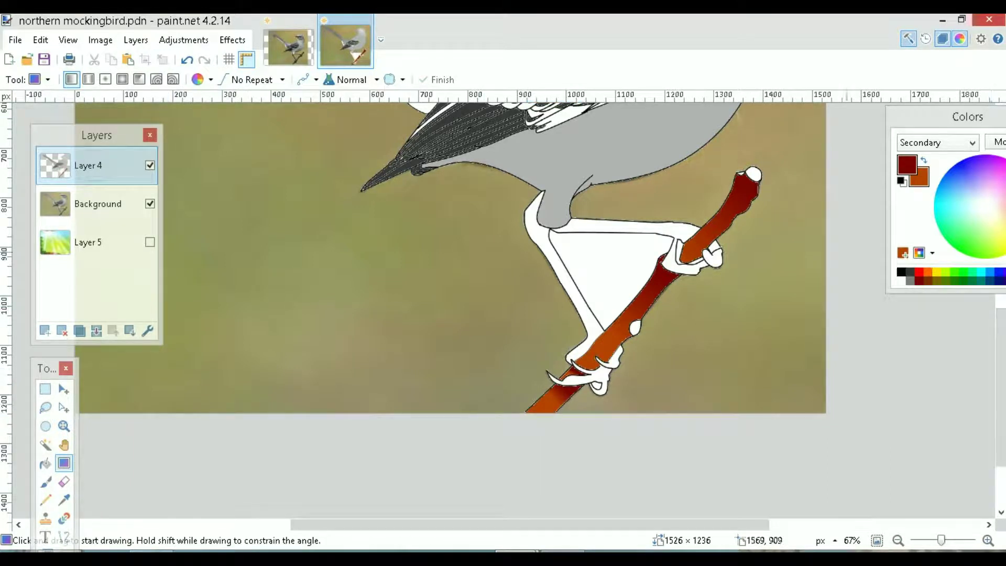
Fill the round knob at the branch tip and the small bud on the middle section with solid dark red
click(45, 463)
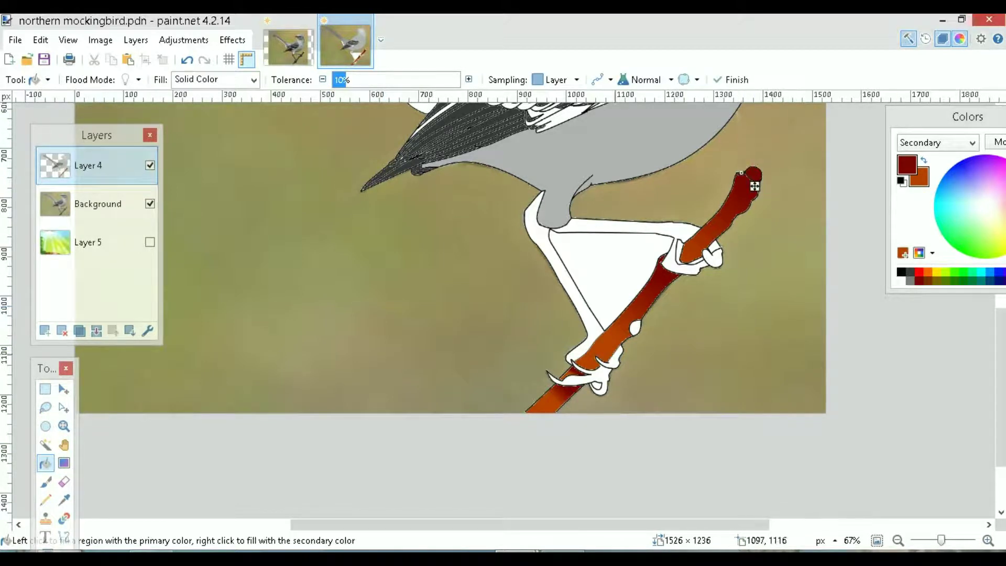
click(634, 328)
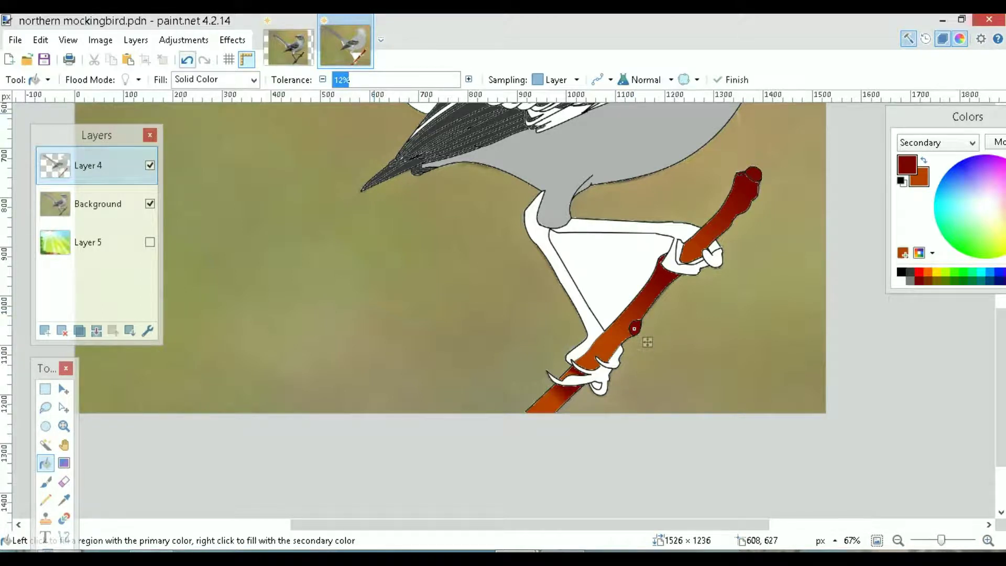
key(m)
key(m)
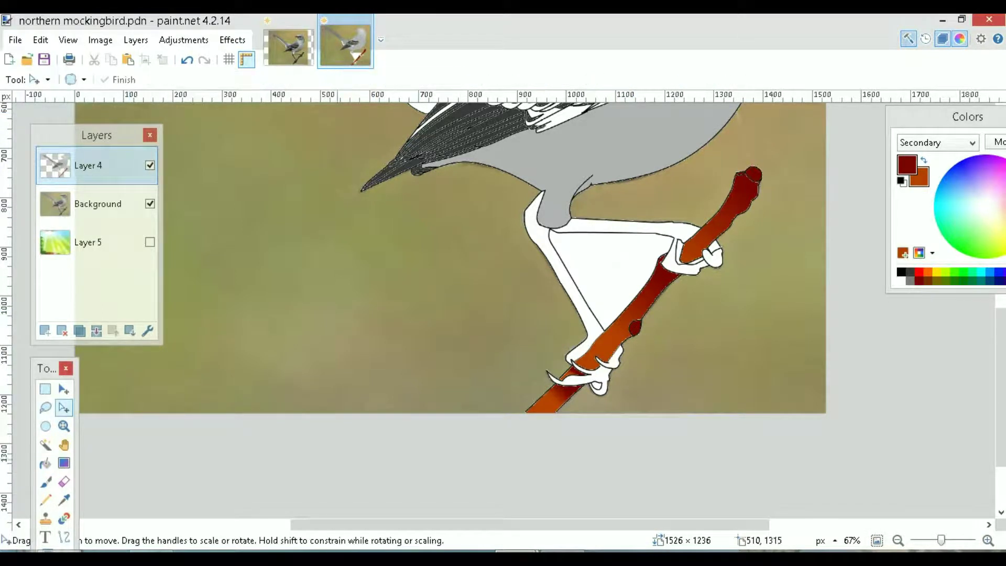
Check the legs against the photo by toggling Layer 4, and set the primary colour to black and the secondary to grey
scroll(451, 309, up, 5)
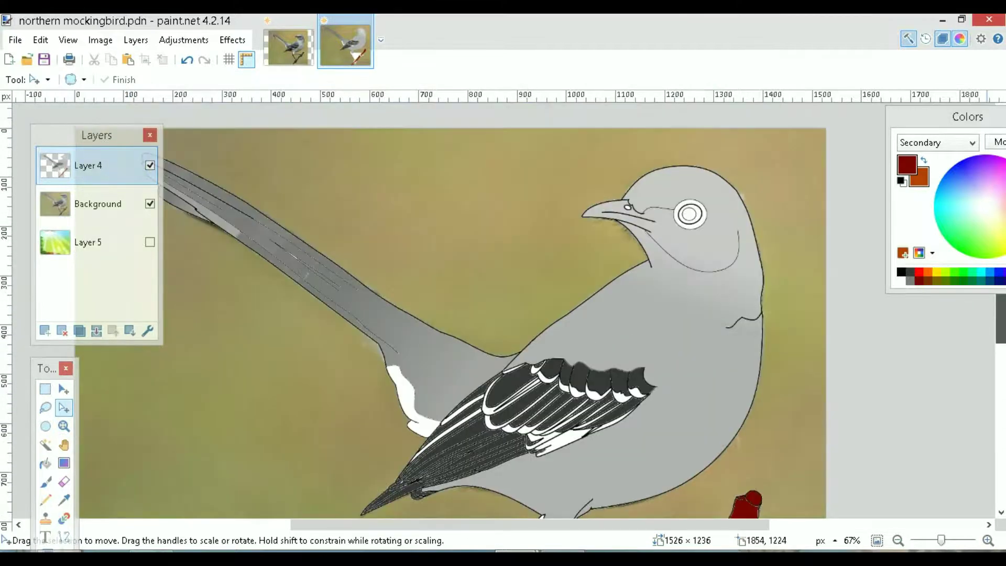
scroll(450, 309, down, 4)
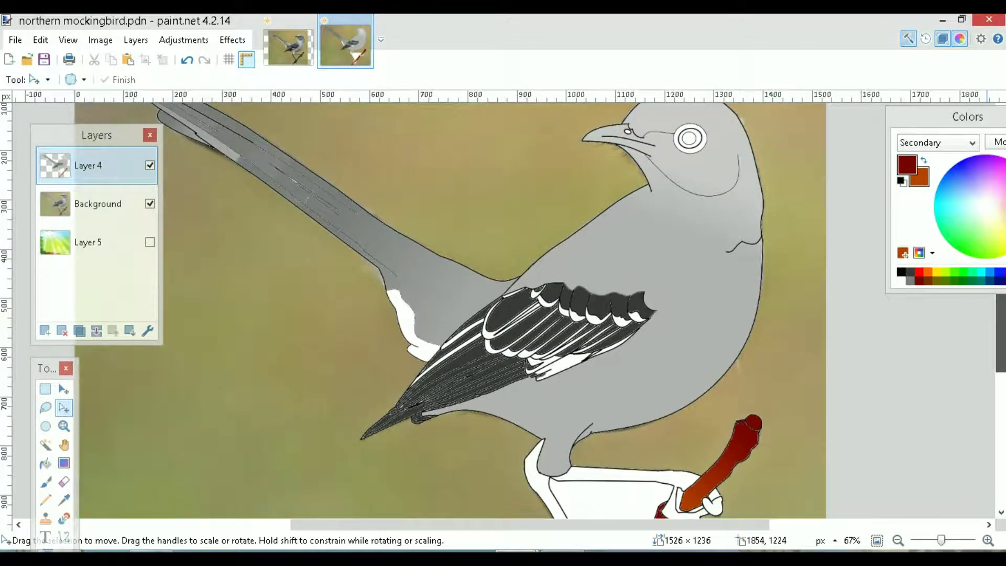
scroll(450, 309, down, 3)
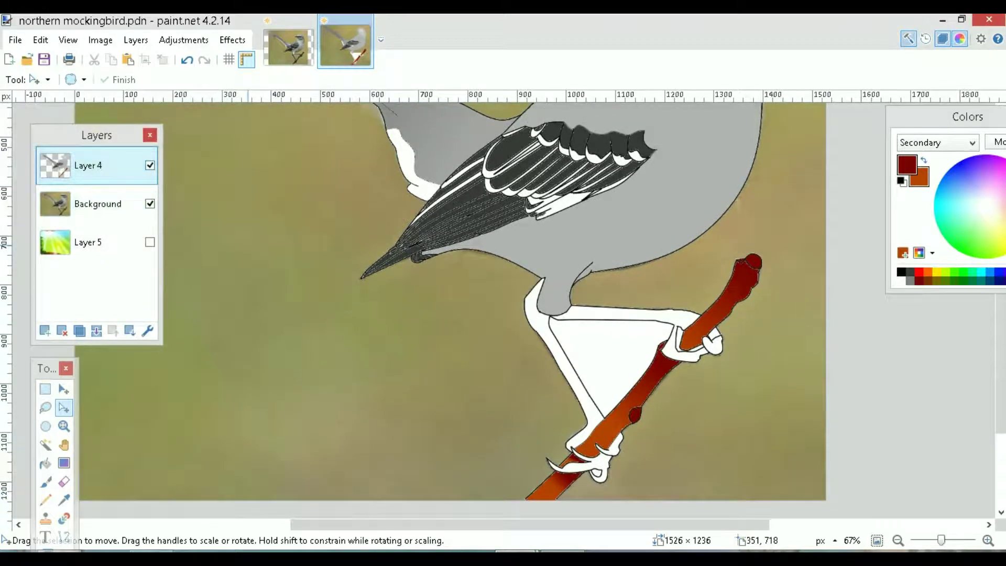
click(149, 165)
click(150, 165)
click(901, 272)
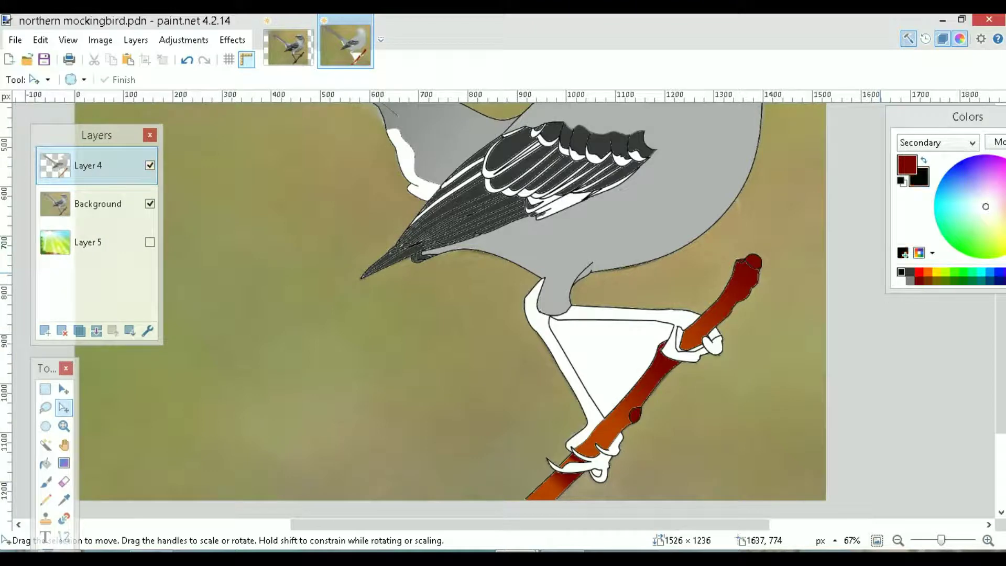
key(x)
click(910, 280)
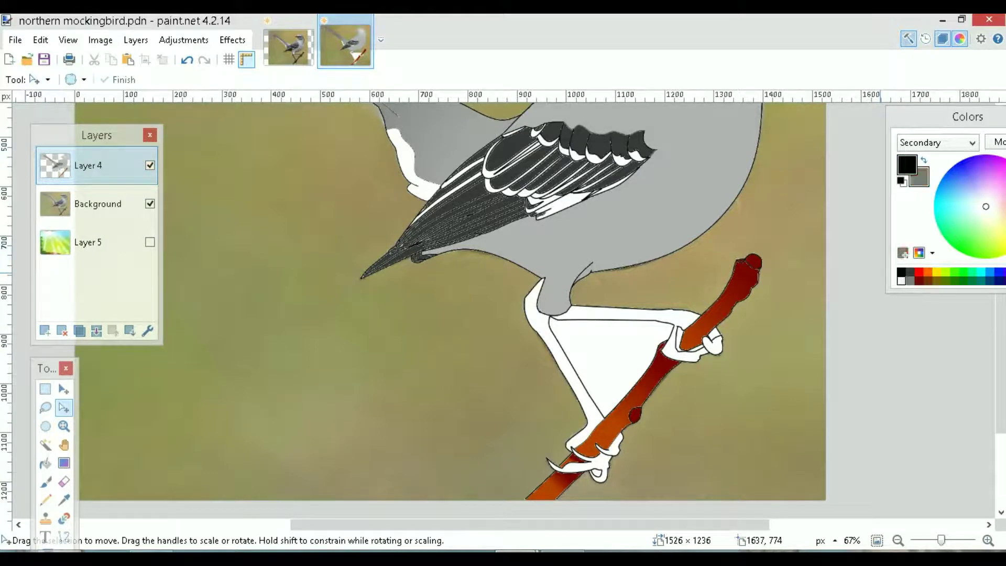
Select the leg leading to the lower foot, fill it with a linear gradient from black at the top to grey, and deselect
click(46, 444)
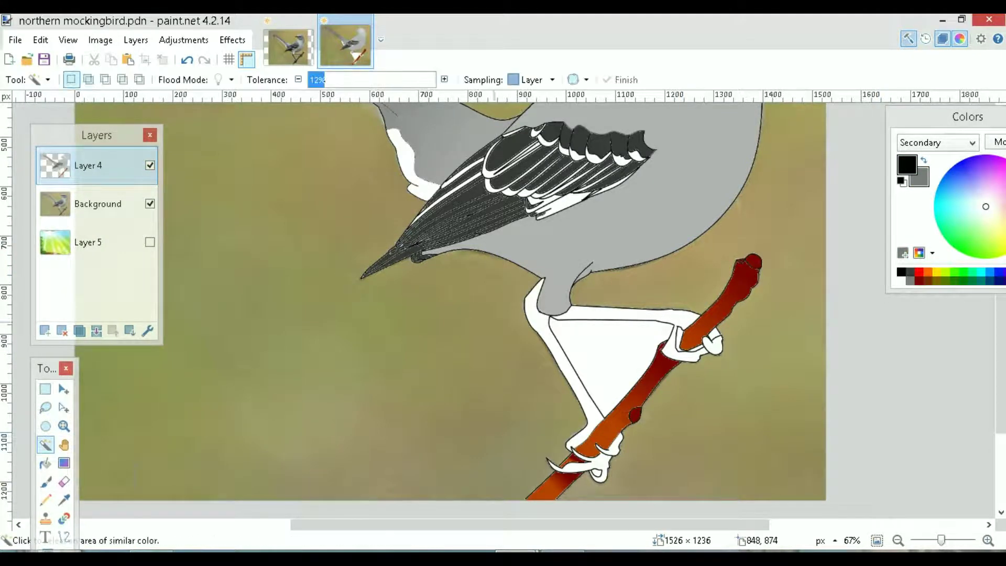
click(532, 310)
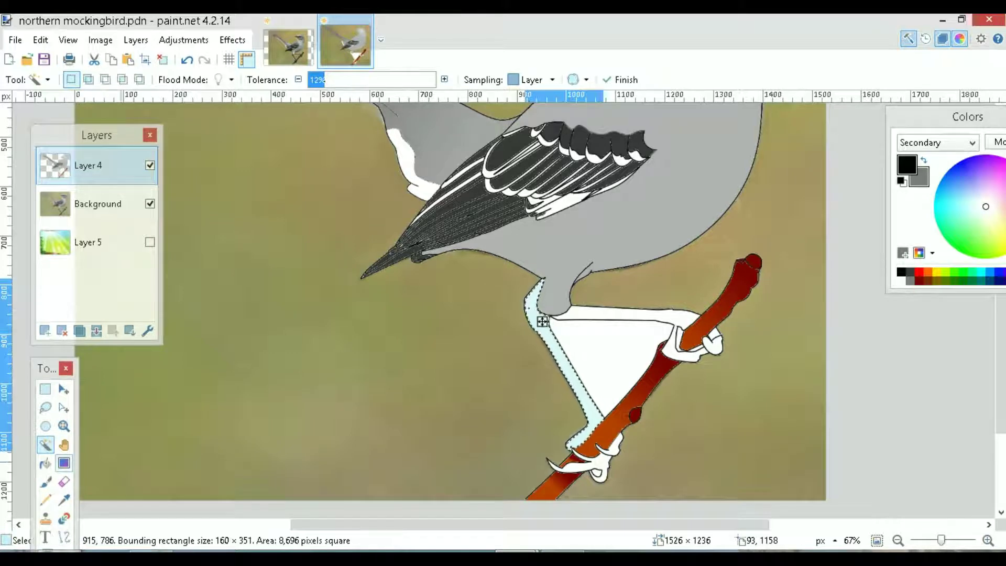
click(64, 463)
mouse_move(533, 309)
mouse_down()
mouse_move(545, 355)
mouse_move(598, 430)
mouse_up()
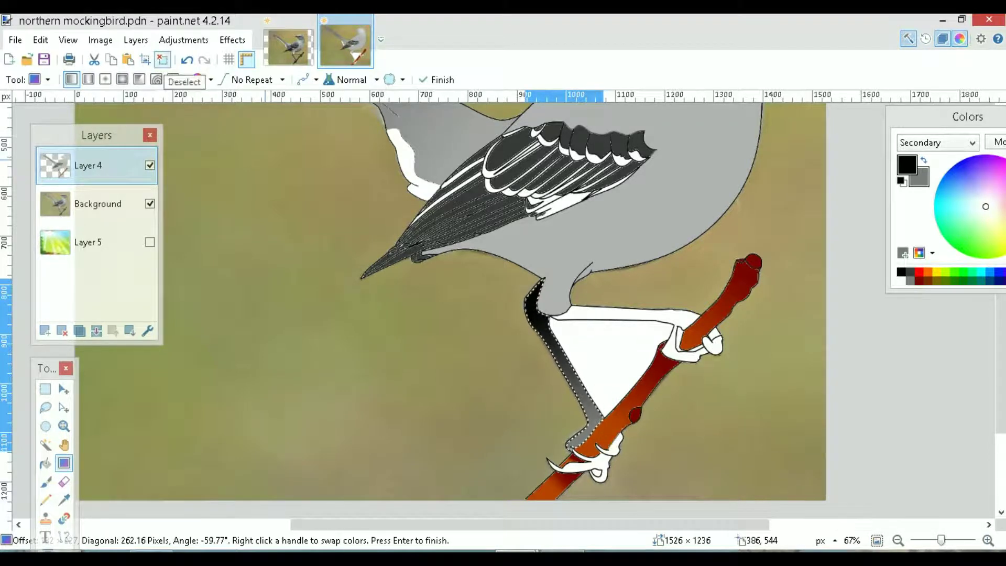
key(ctrl+d)
Select the leg leading to the upper foot, fill it with solid black at 22% tolerance, and bring the Colors window fully into view
click(45, 444)
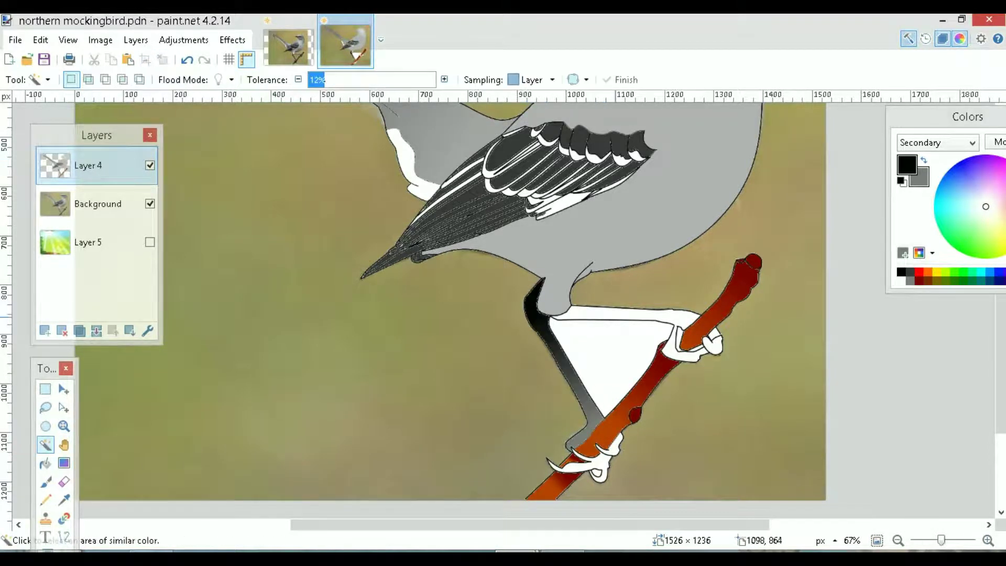
click(627, 328)
click(45, 463)
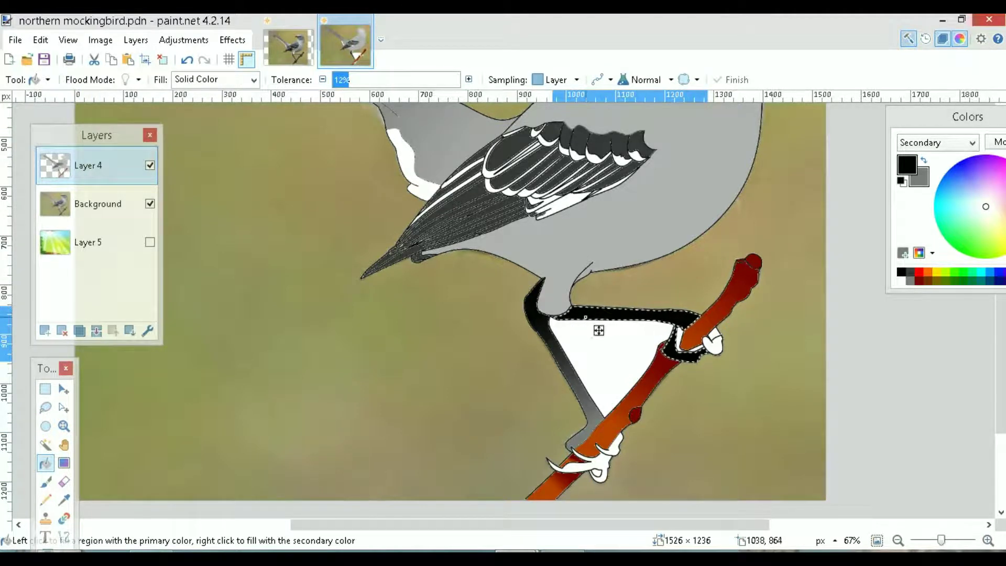
click(361, 80)
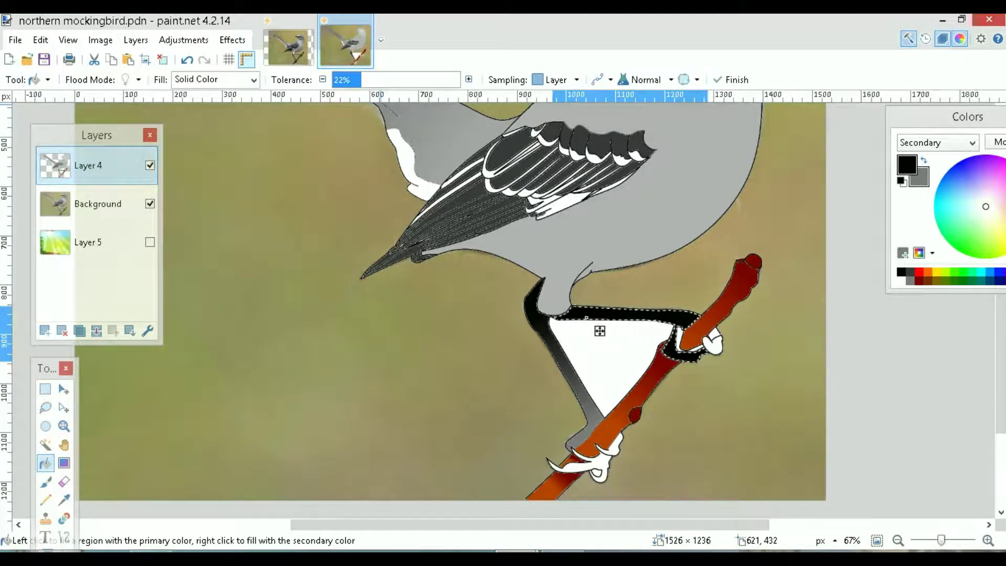
drag(926, 116, 813, 128)
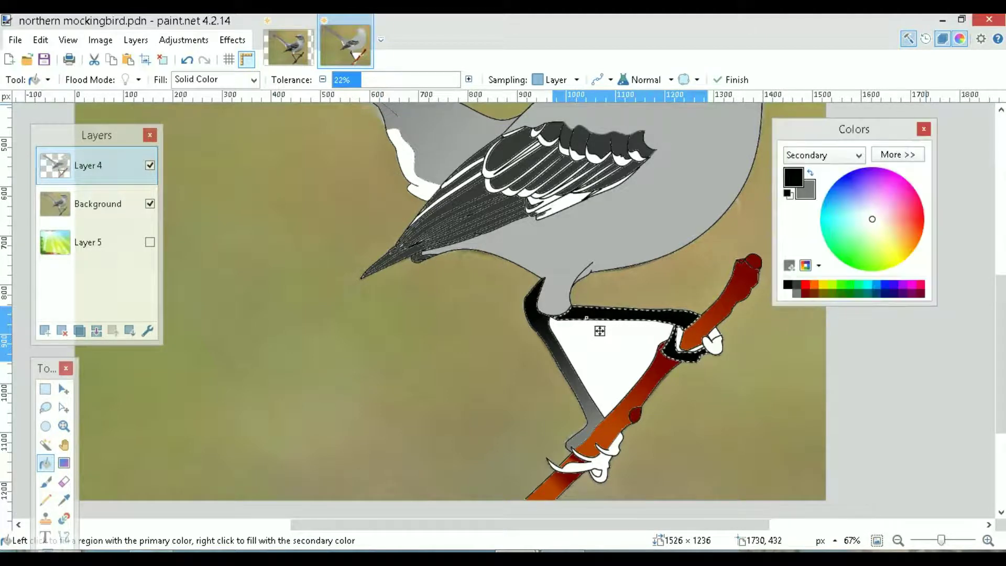
Lighten the secondary grey, fill the selected upper leg with a linear gradient from black near the body to grey at the foot, and deselect
click(898, 154)
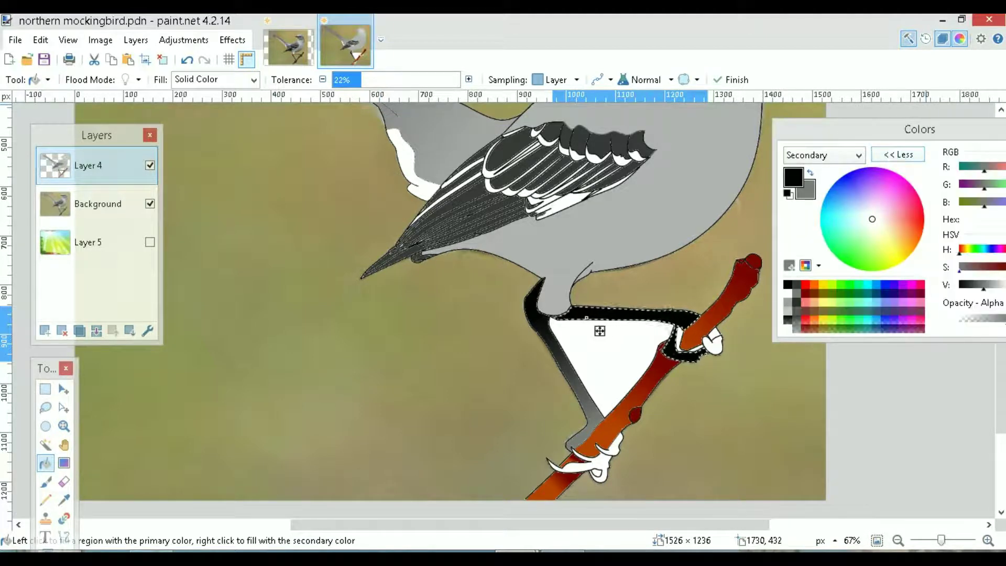
mouse_move(983, 286)
mouse_down()
mouse_move(1005, 286)
mouse_move(991, 285)
mouse_up()
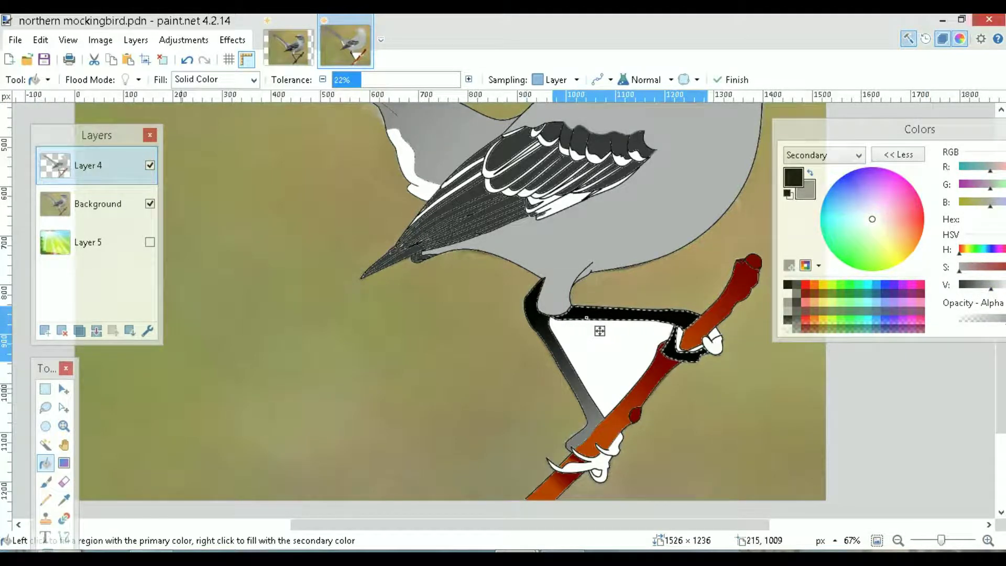
click(46, 444)
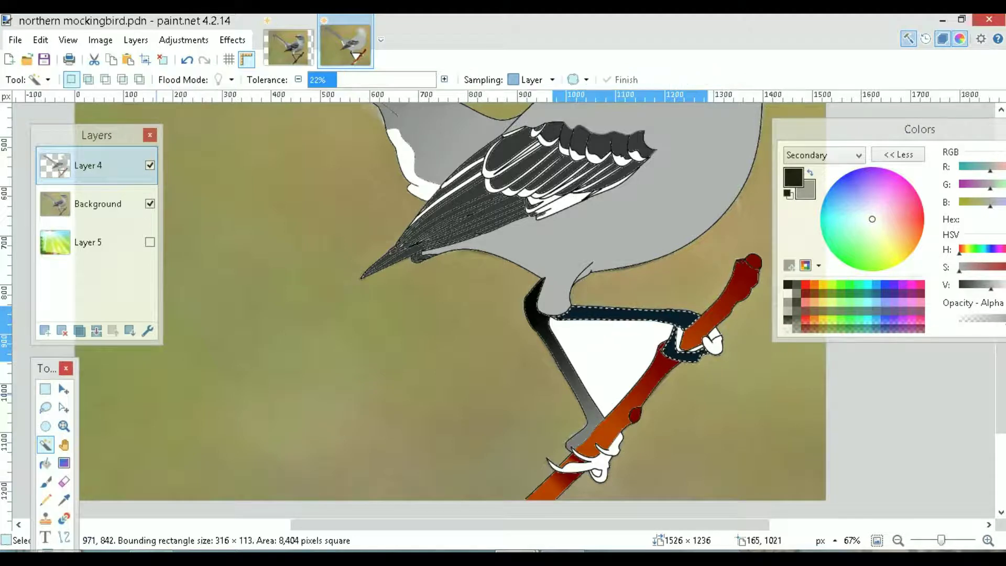
click(64, 463)
drag(574, 314, 679, 321)
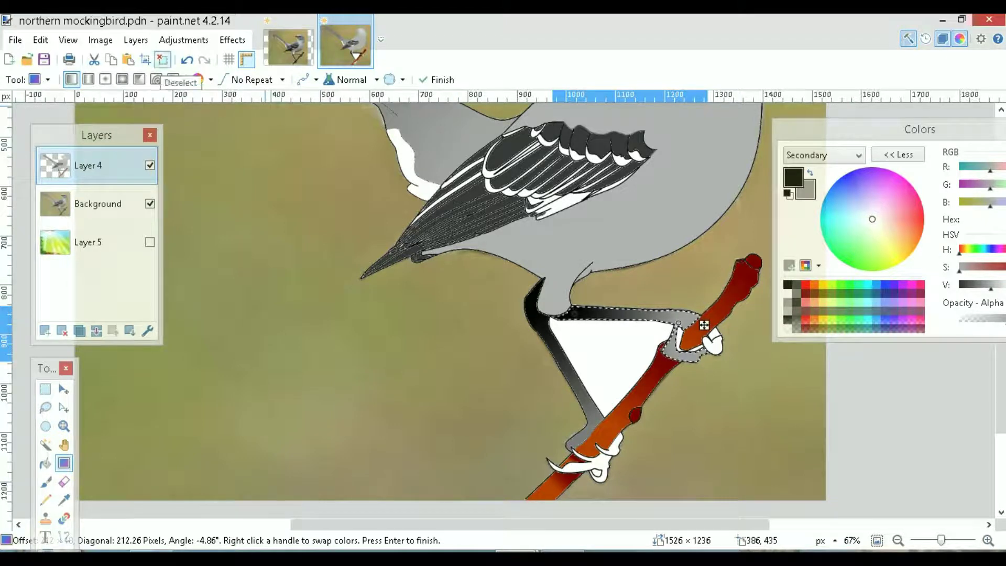
click(163, 59)
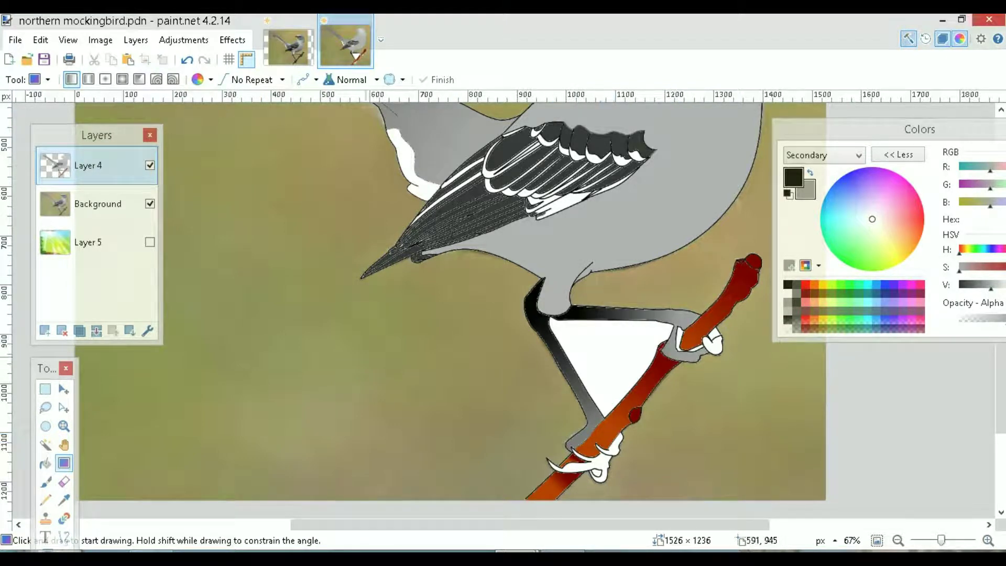
Check the feet against the photo, then fill the lower foot's large toe area with a linear gradient from black at the outer end to grey
click(150, 165)
click(150, 165)
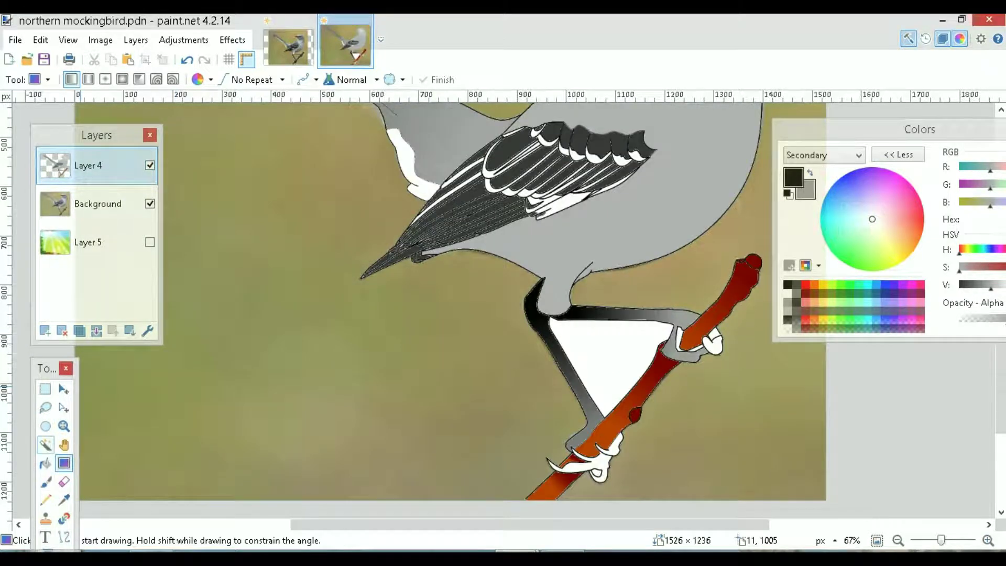
click(45, 445)
click(605, 469)
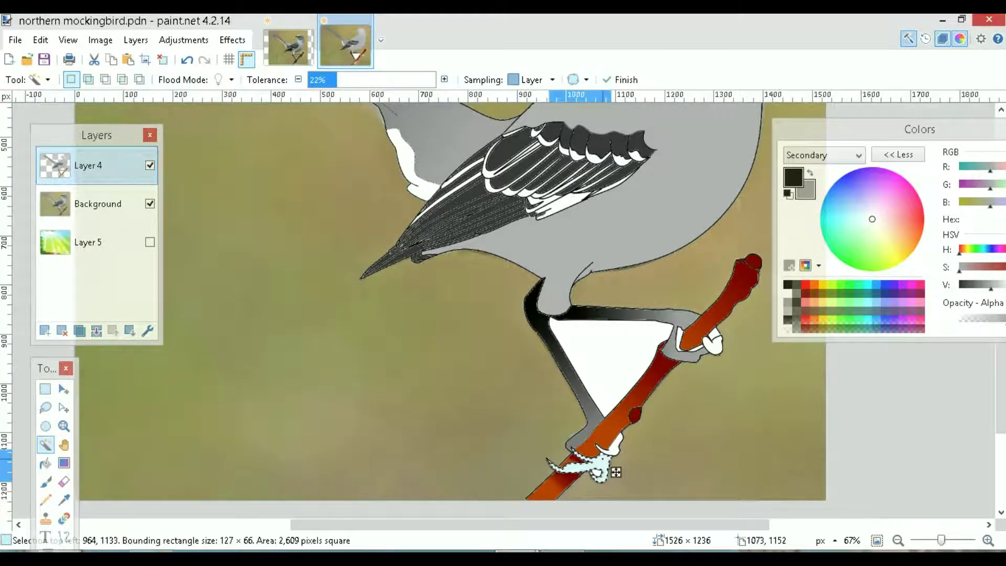
key(g)
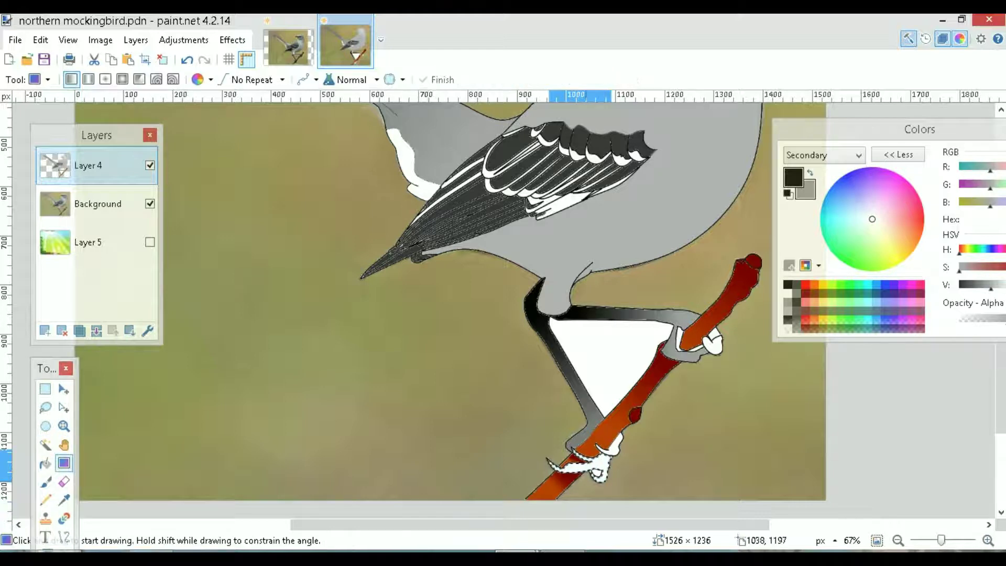
drag(601, 463, 545, 500)
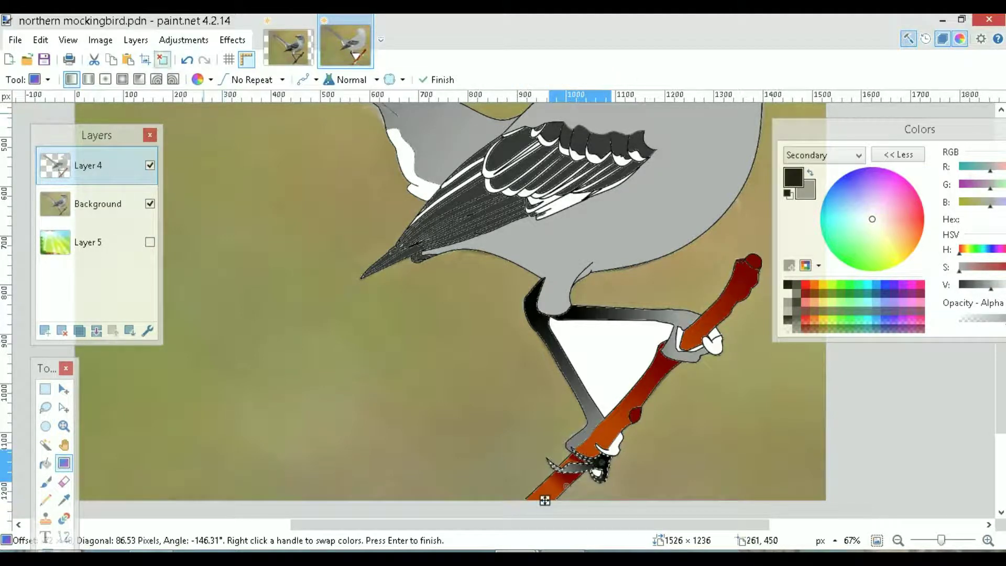
click(162, 60)
Select the remaining white toe of the lower foot, fill it with a downward black-to-grey linear gradient, and deselect
click(46, 445)
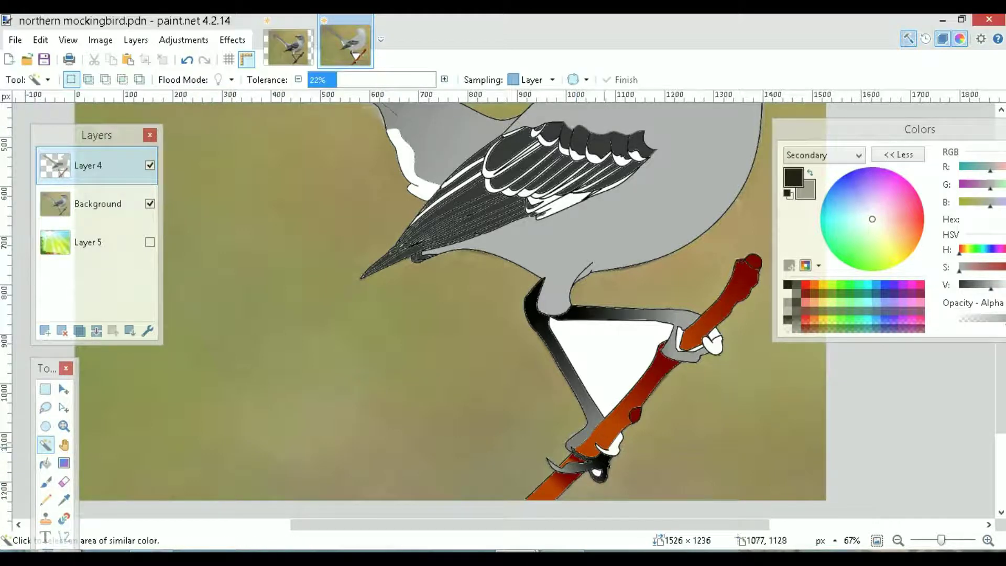
click(614, 452)
click(64, 462)
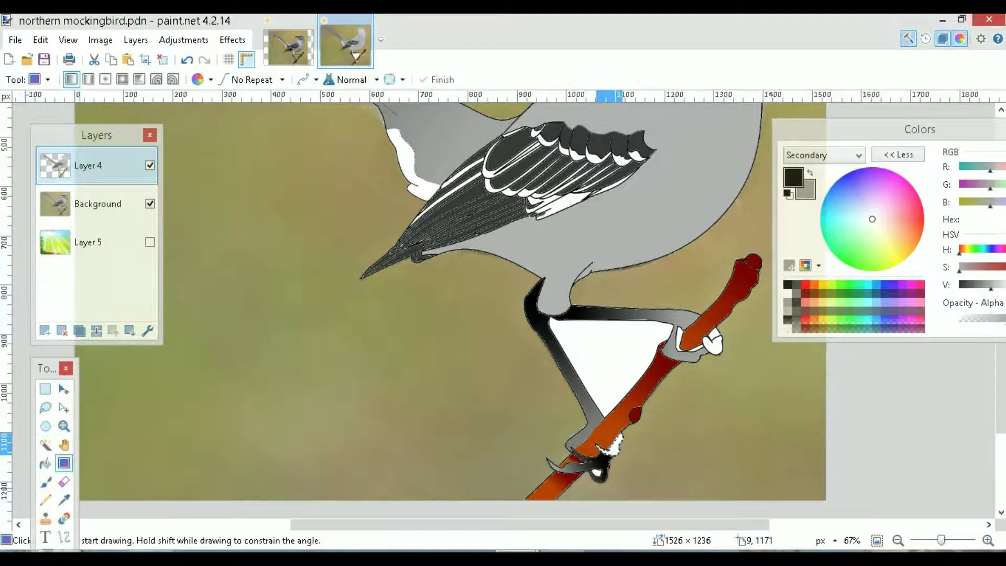
mouse_move(615, 472)
mouse_down()
mouse_move(605, 482)
mouse_move(616, 486)
mouse_up()
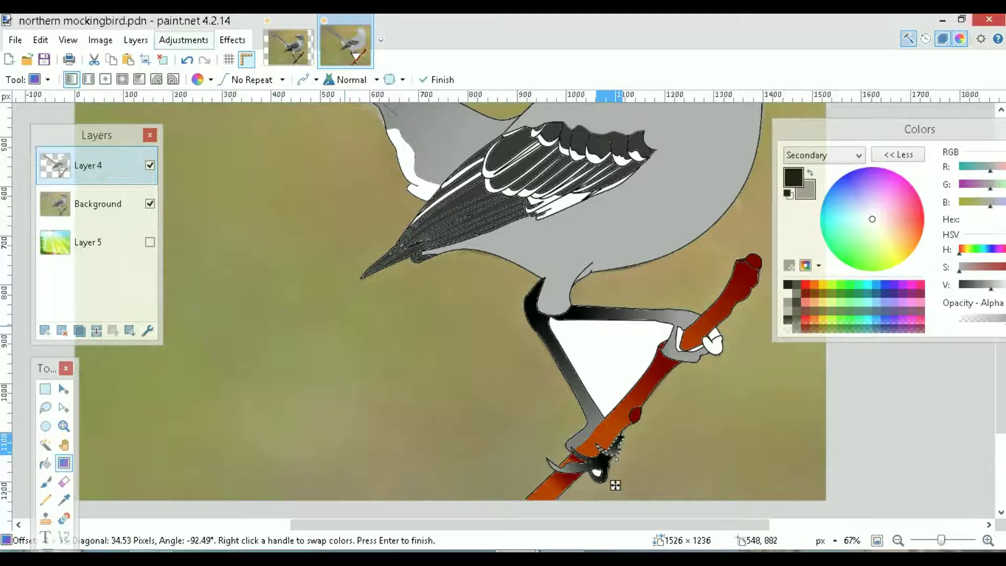
click(162, 60)
Select the rounded white toe tip of the upper foot beside the branch, fill it with a black-to-grey linear gradient, and deselect
click(45, 445)
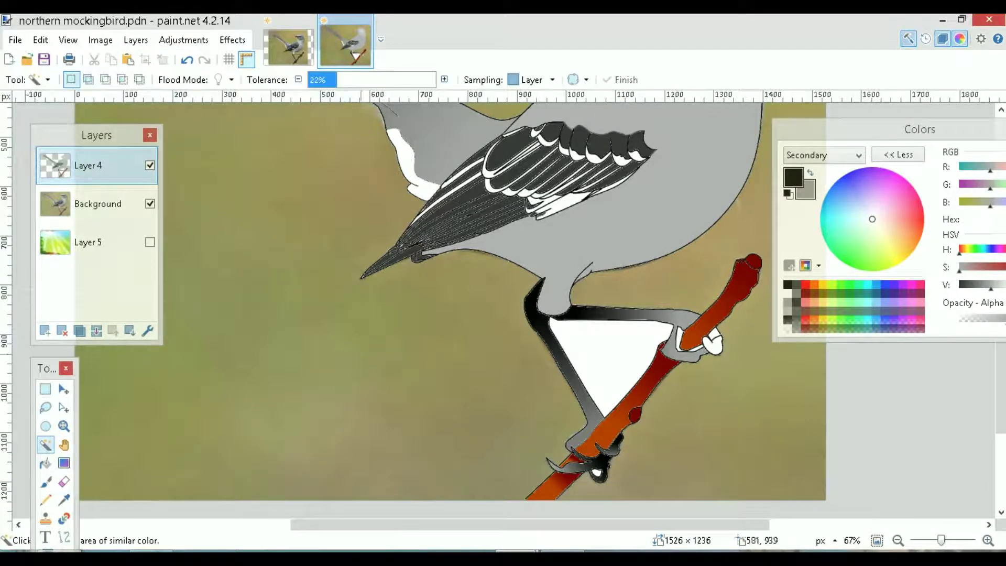
click(720, 343)
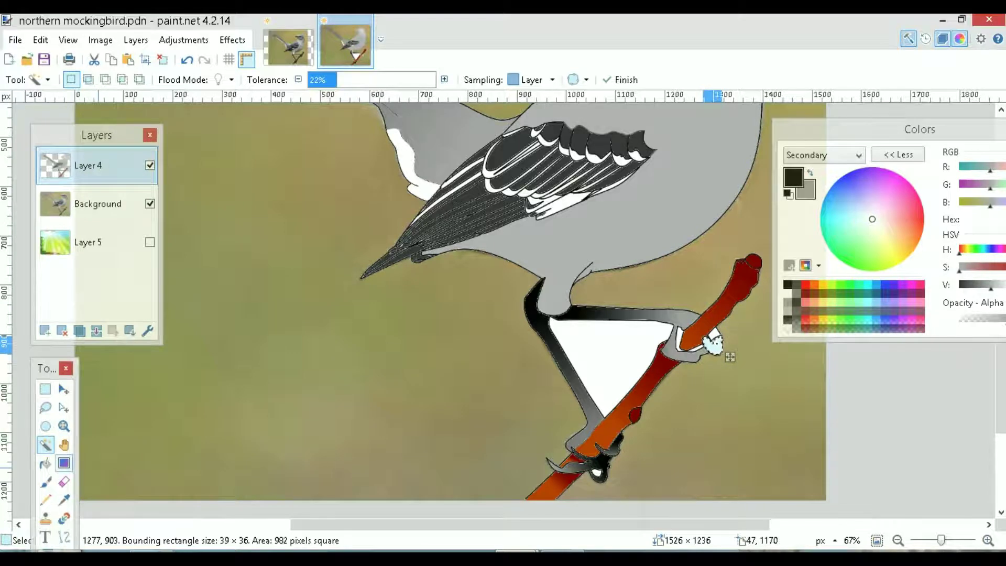
click(64, 463)
drag(710, 346, 713, 358)
key(ctrl+d)
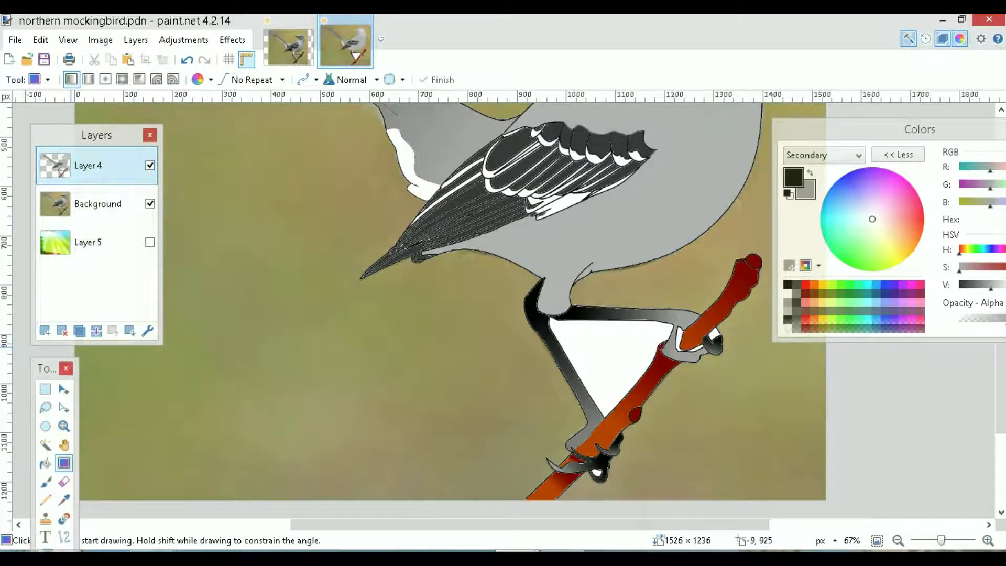
Fill the small white toe section above the upper foot's rounded tip with a downward black-to-grey linear gradient
click(46, 444)
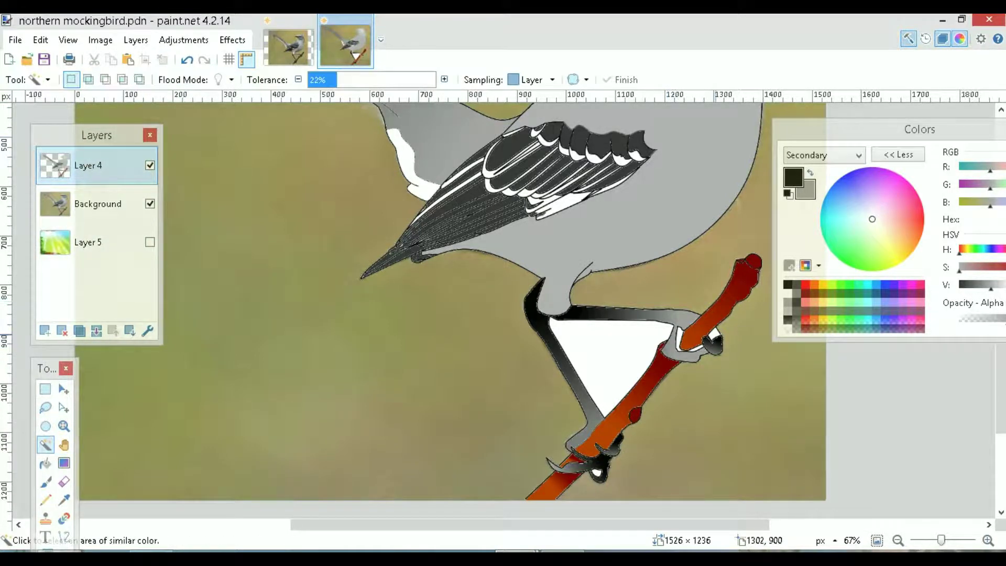
key(g)
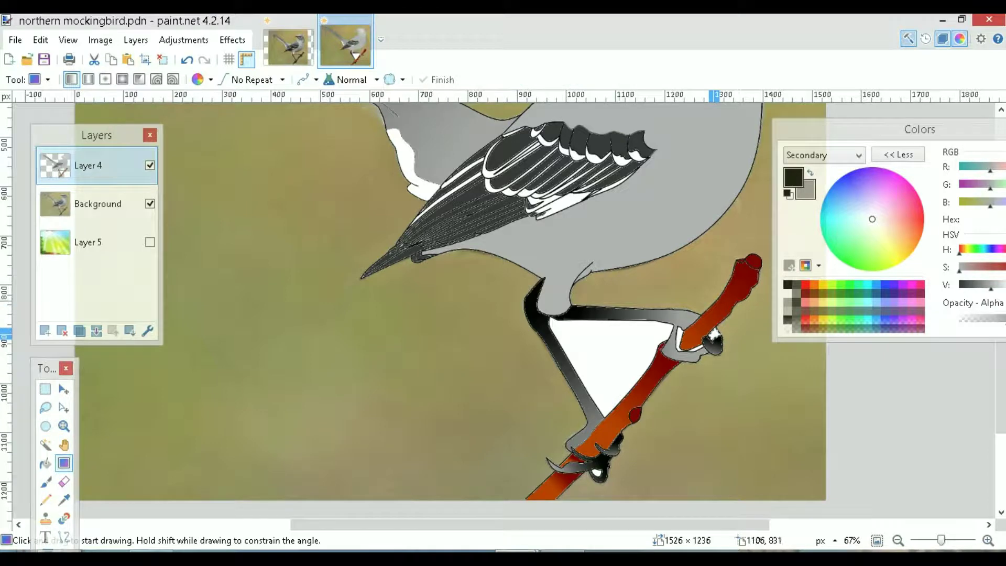
drag(714, 333, 713, 367)
key(Return)
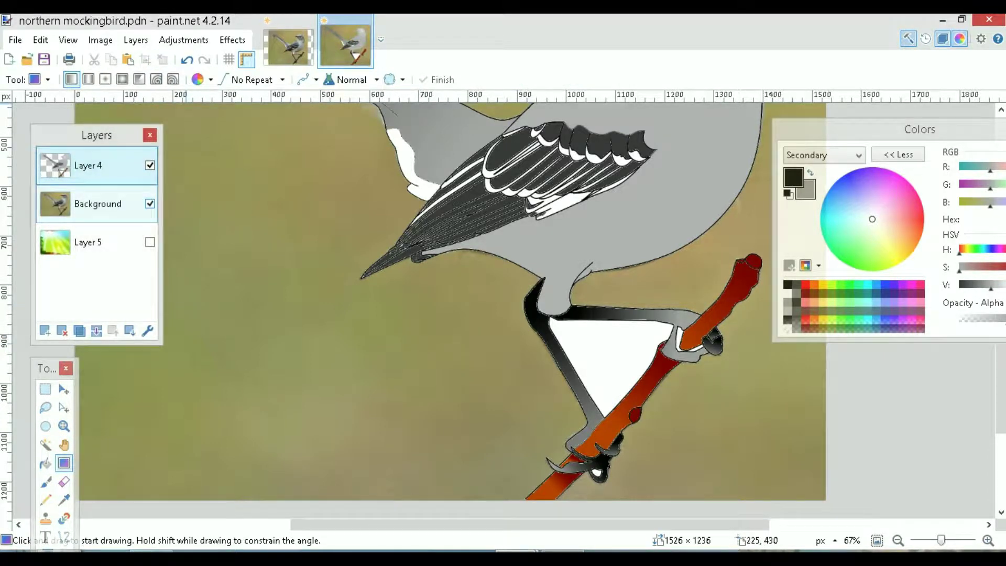
Compare the feet with the photo, then refill the grey part of the upper foot with a gradient from black at the toe to grey, and deselect
click(150, 165)
click(149, 165)
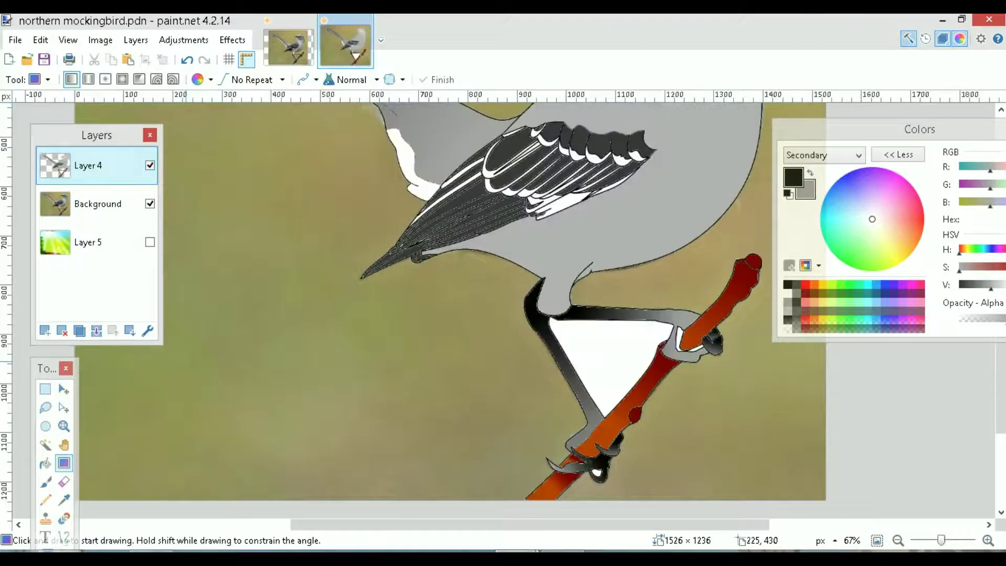
click(150, 165)
click(150, 165)
click(47, 445)
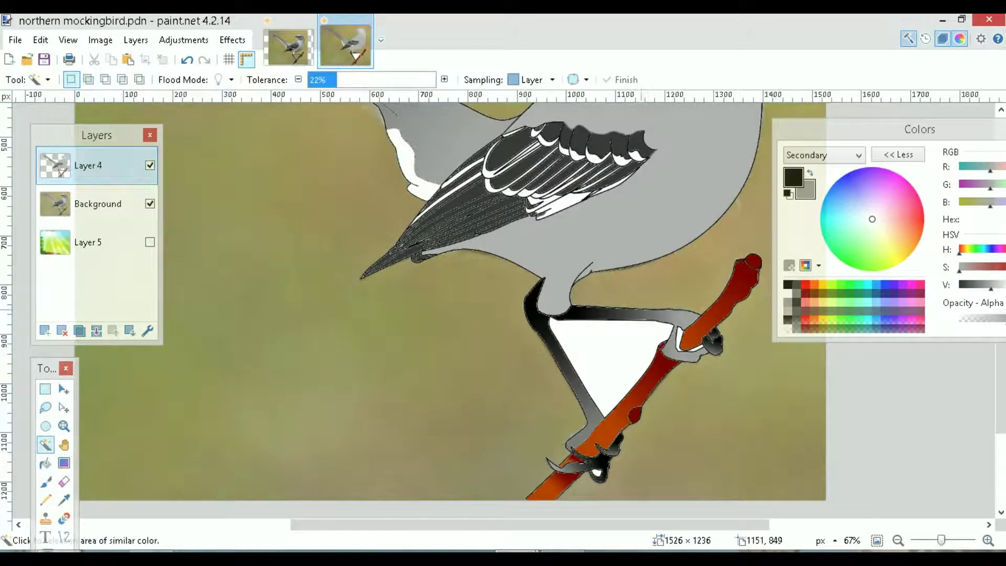
click(681, 356)
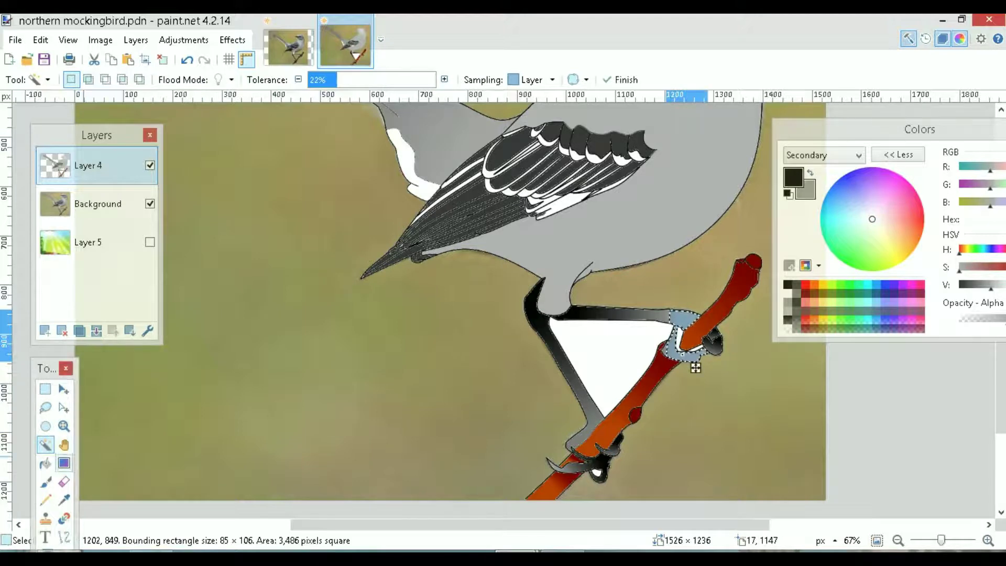
click(64, 463)
drag(701, 357, 640, 313)
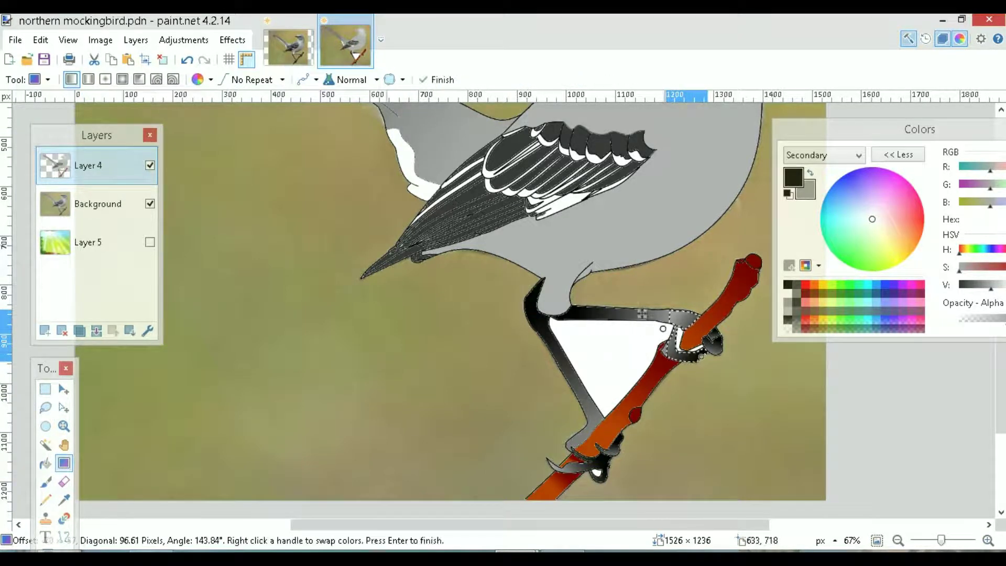
key(ctrl+d)
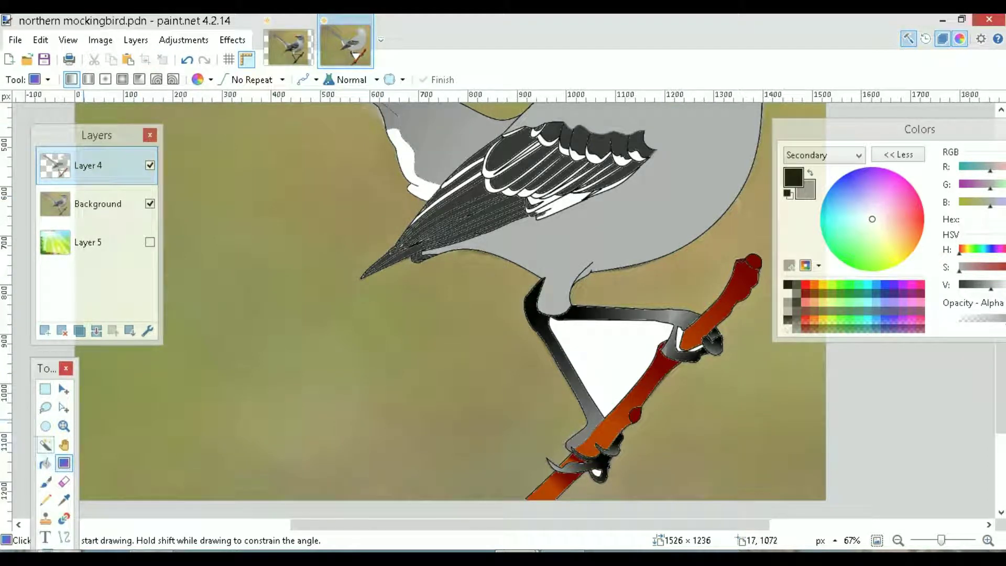
Select the white strip inside the upper foot, swap the primary and secondary colours, fill it with a grey-to-black linear gradient, and deselect
click(45, 445)
click(680, 340)
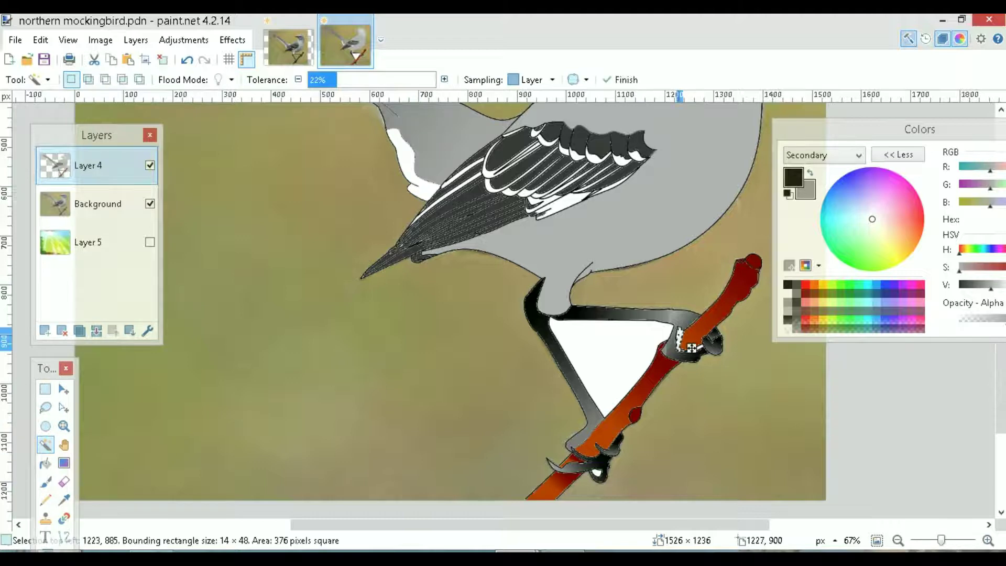
click(810, 172)
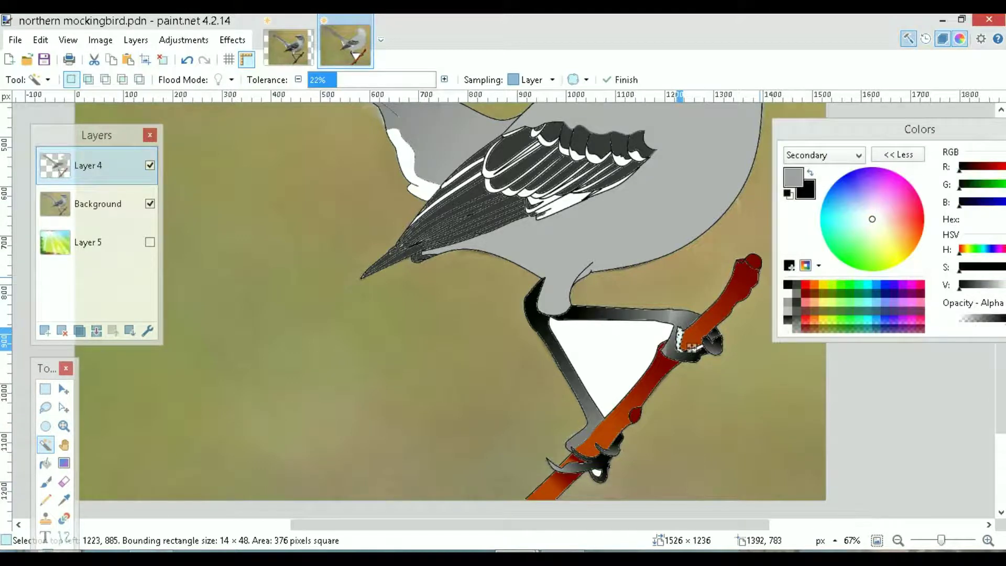
key(g)
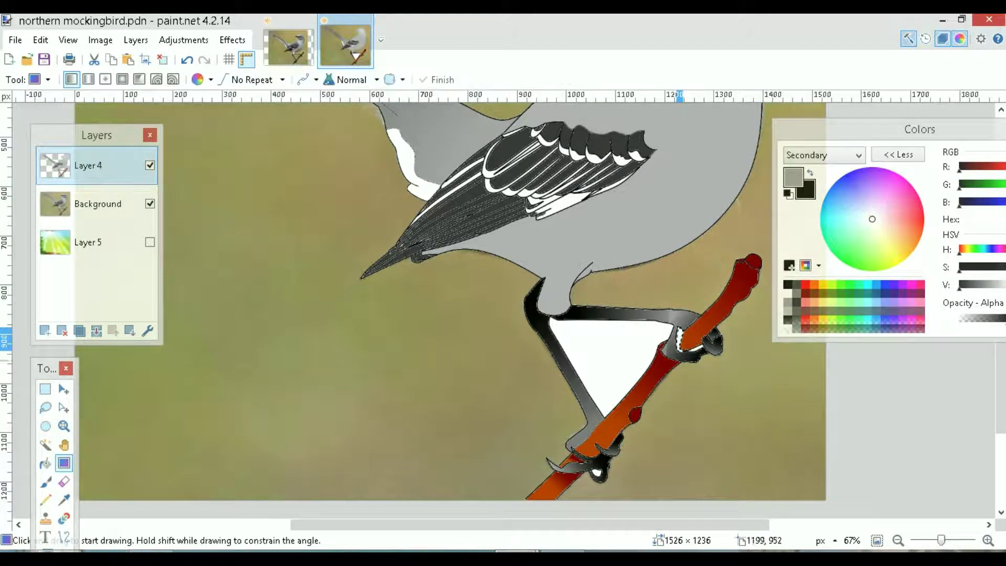
drag(687, 363, 689, 370)
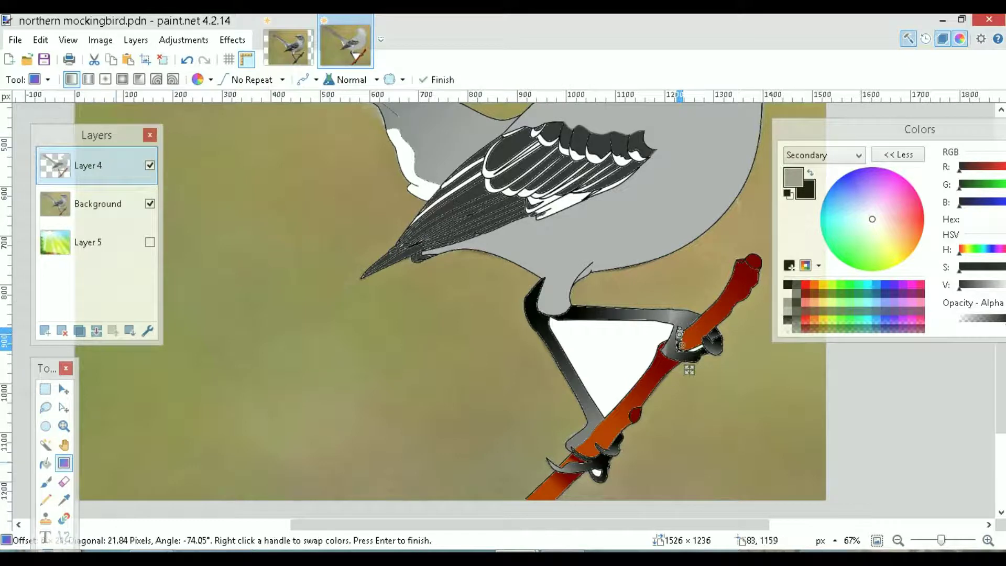
key(ctrl+d)
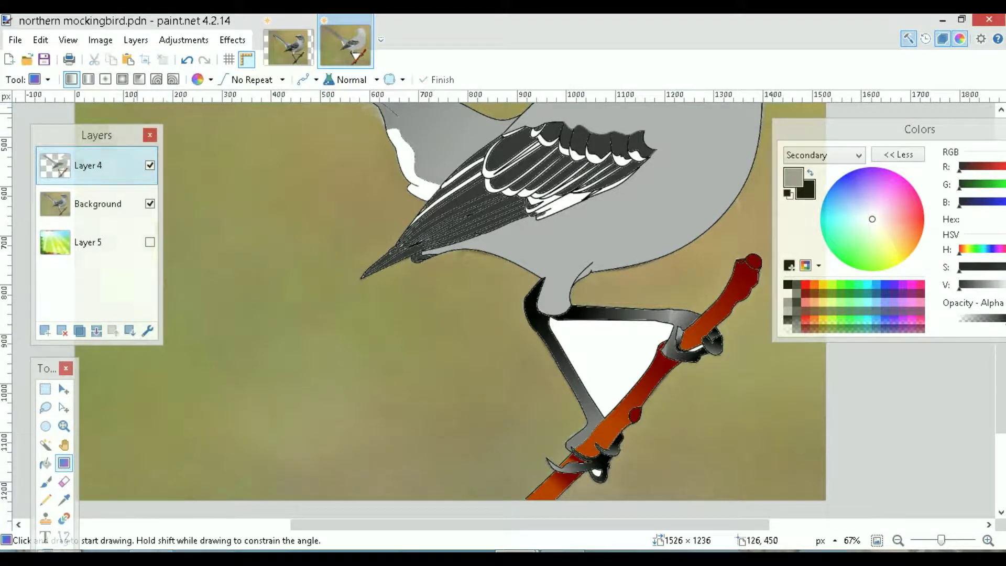
Fill the last white sliver under the branch on the upper foot with the grey-black linear gradient, deselect, and compare it with the photo
click(46, 444)
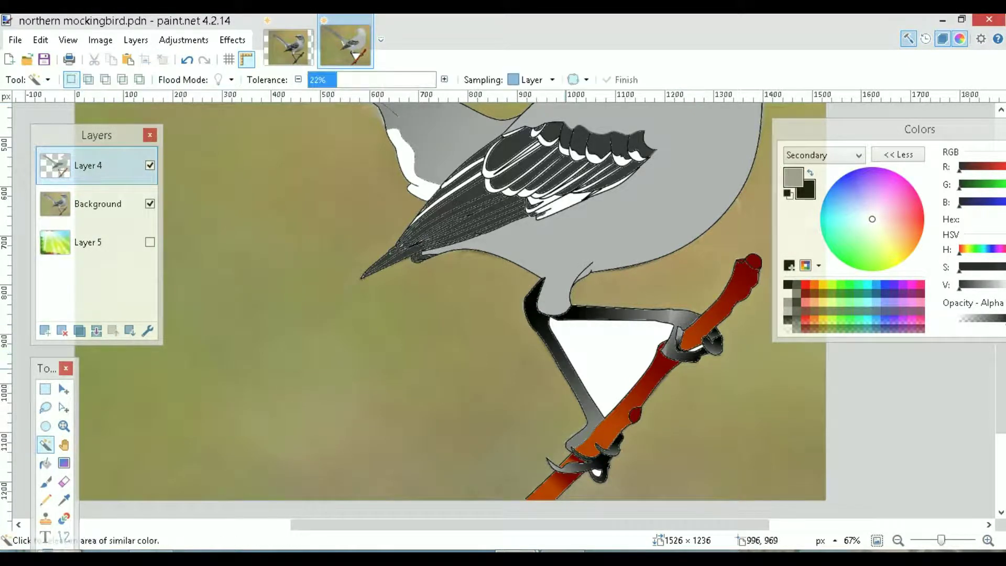
click(697, 348)
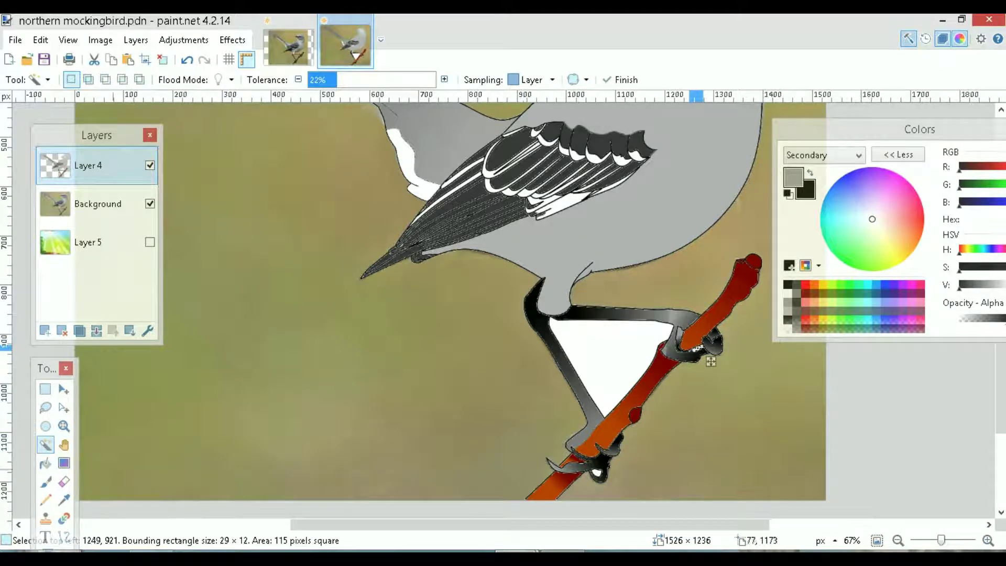
click(46, 462)
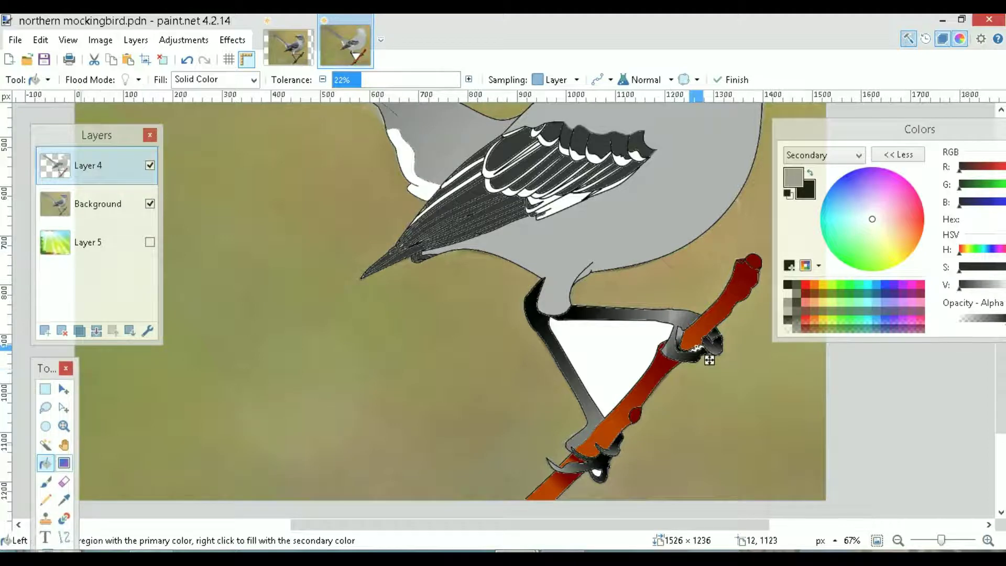
click(64, 463)
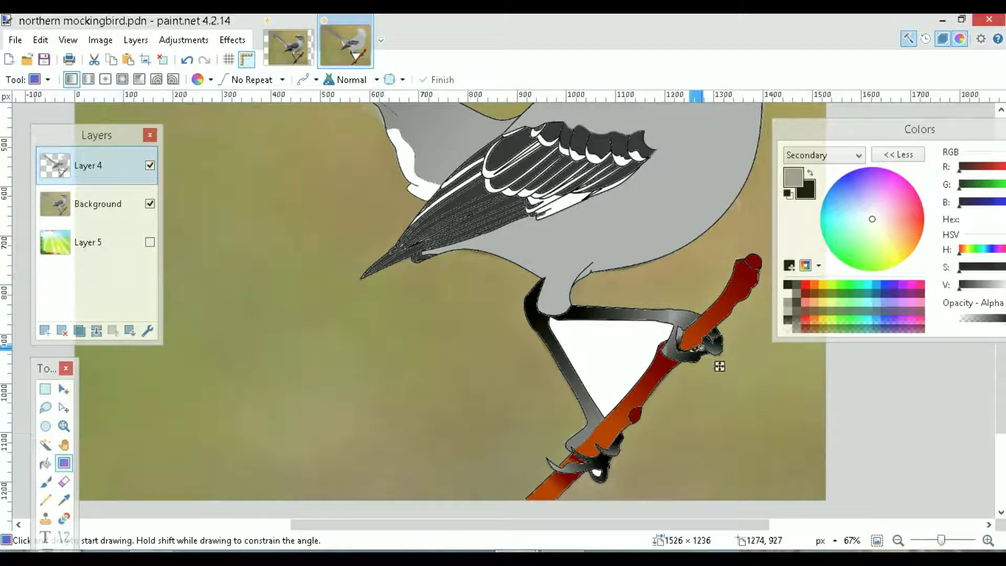
drag(673, 357, 668, 360)
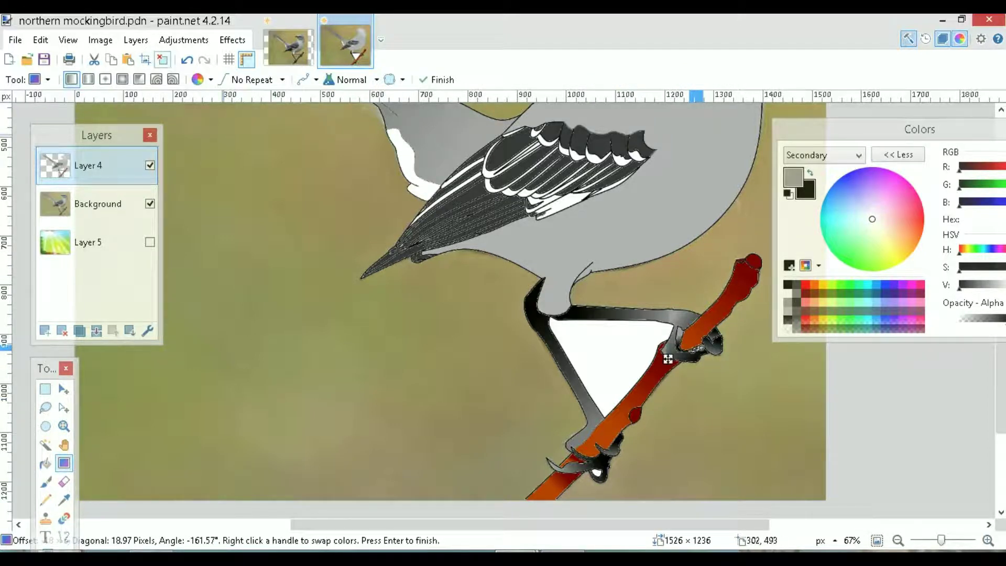
click(163, 59)
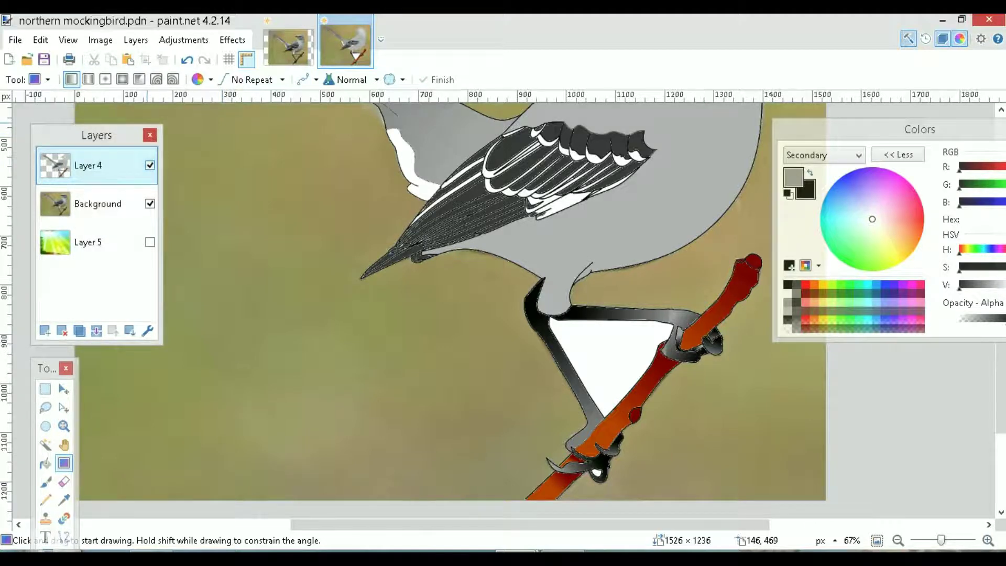
click(149, 165)
click(150, 165)
click(149, 165)
click(150, 165)
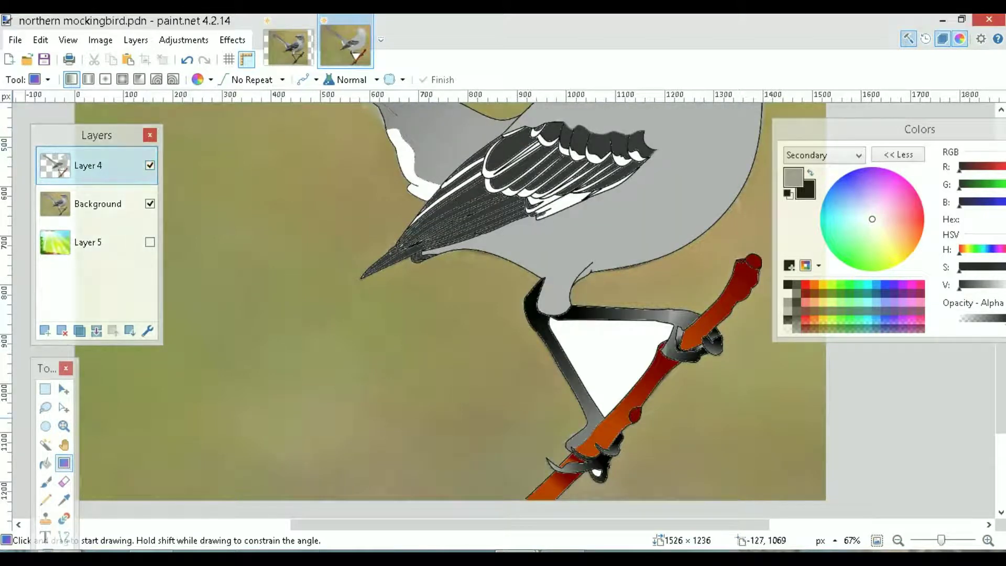
Select the grey claw tip sticking out from the lower foot, swap the colours, fill it with a black-to-grey linear gradient, and deselect
click(45, 445)
click(557, 467)
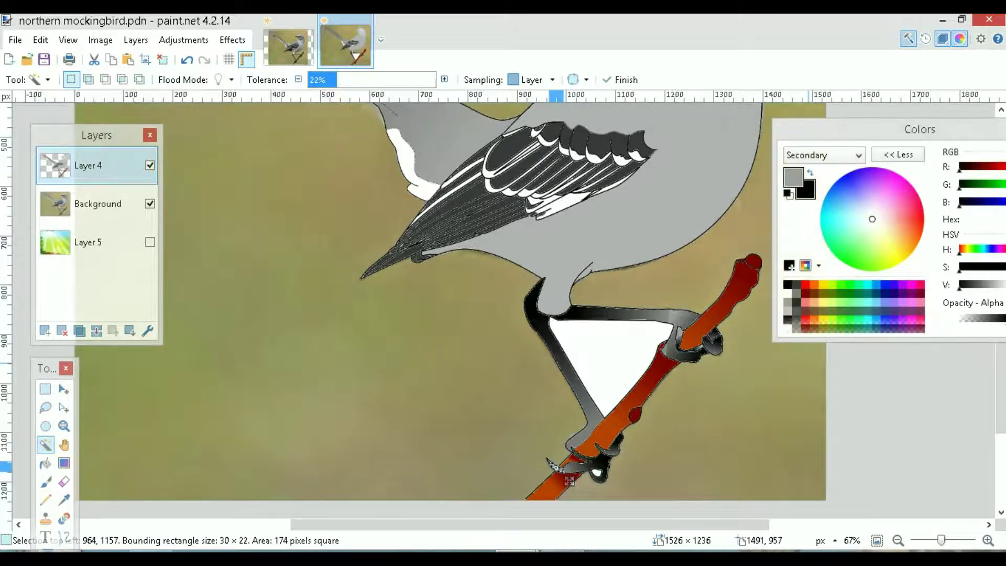
key(x)
key(g)
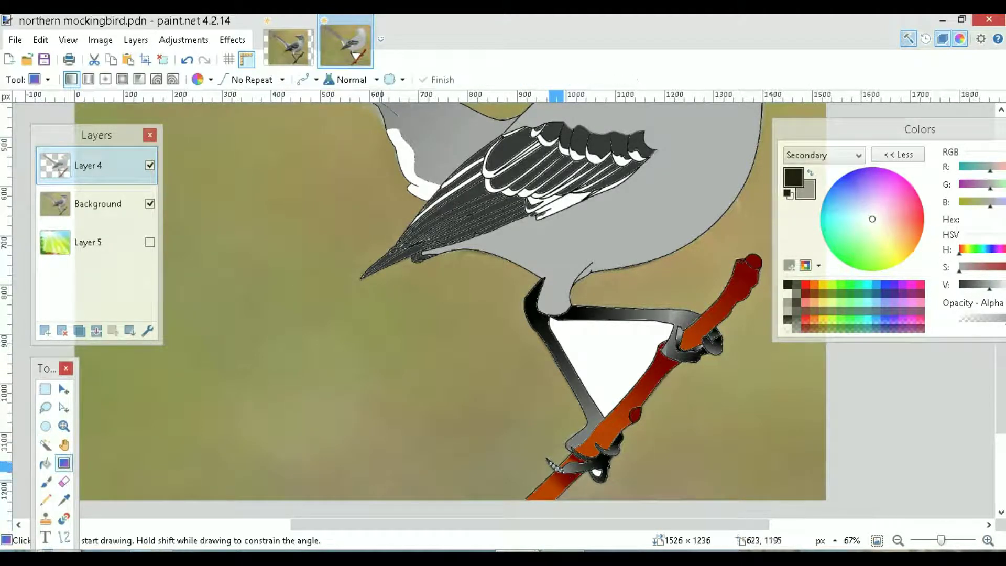
drag(554, 466, 568, 473)
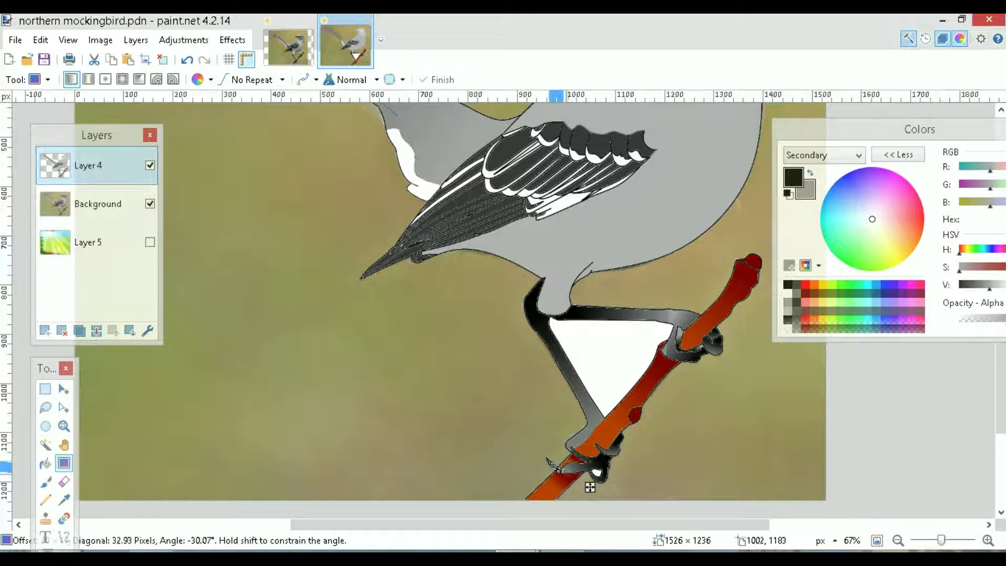
key(ctrl+d)
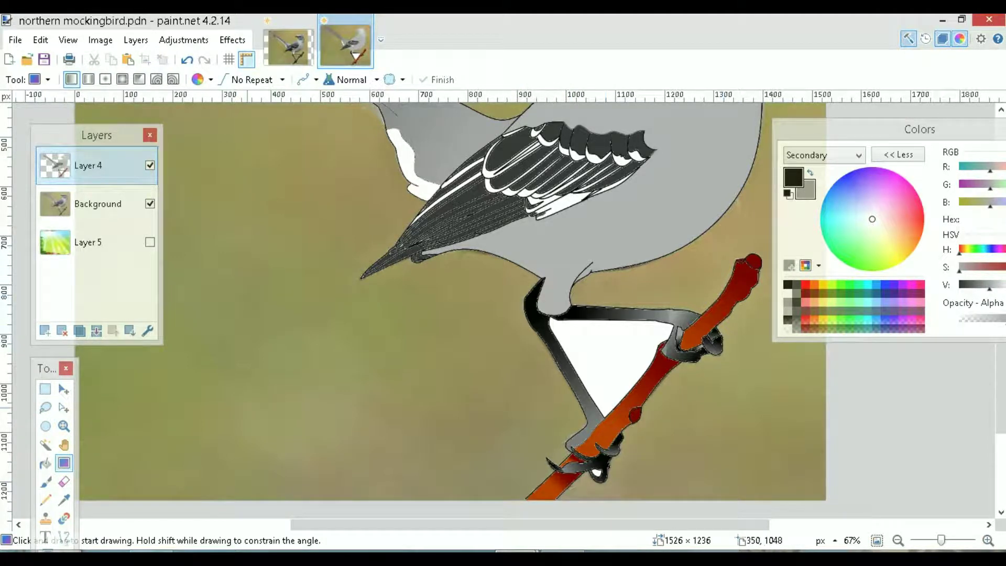
Select and delete the white triangle enclosed by the two legs and the branch
click(46, 444)
click(607, 376)
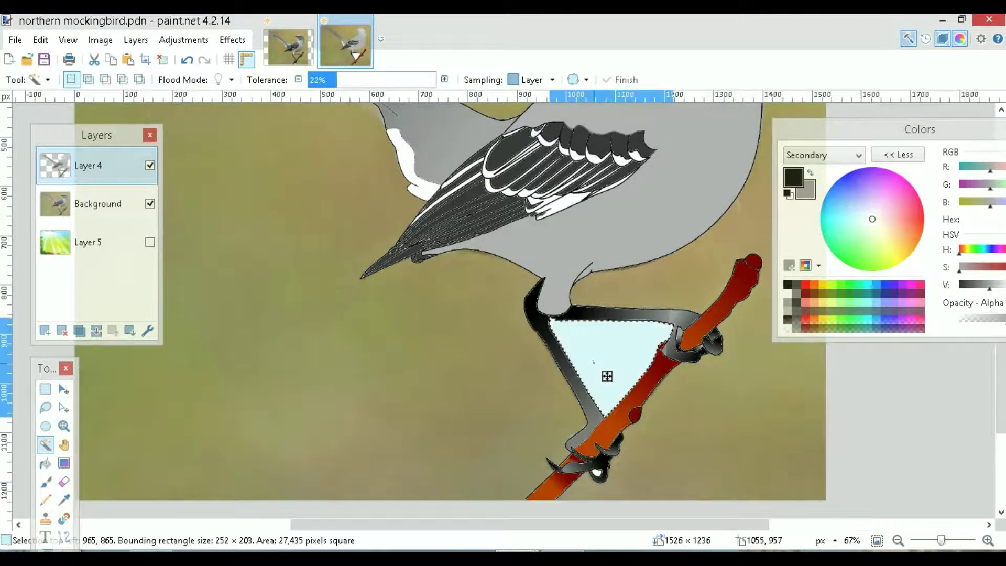
key(Delete)
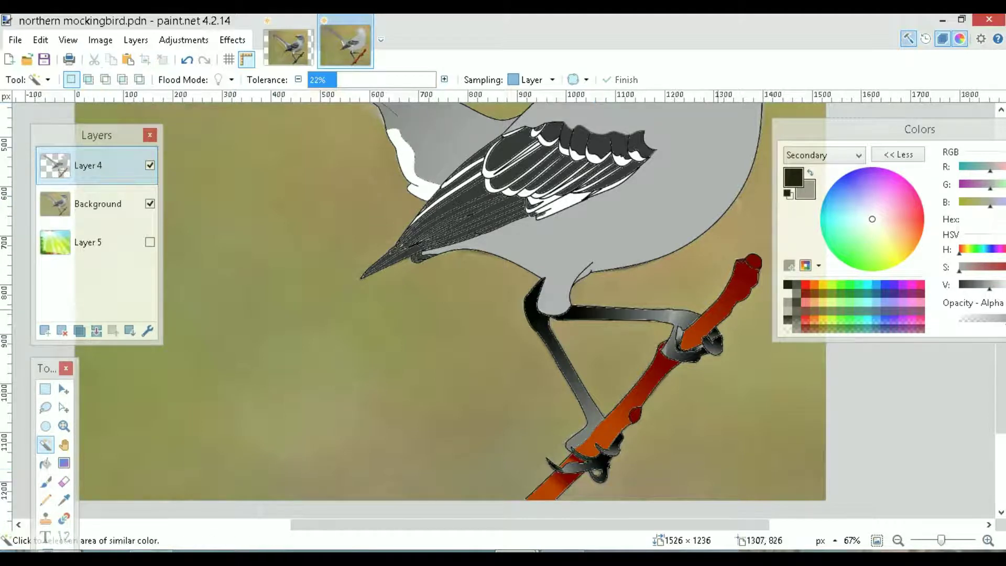
Compare the upper body with the reference photo and move the Layers window clear of the tail tip
scroll(1001, 391, up, 5)
scroll(1001, 391, up, 3)
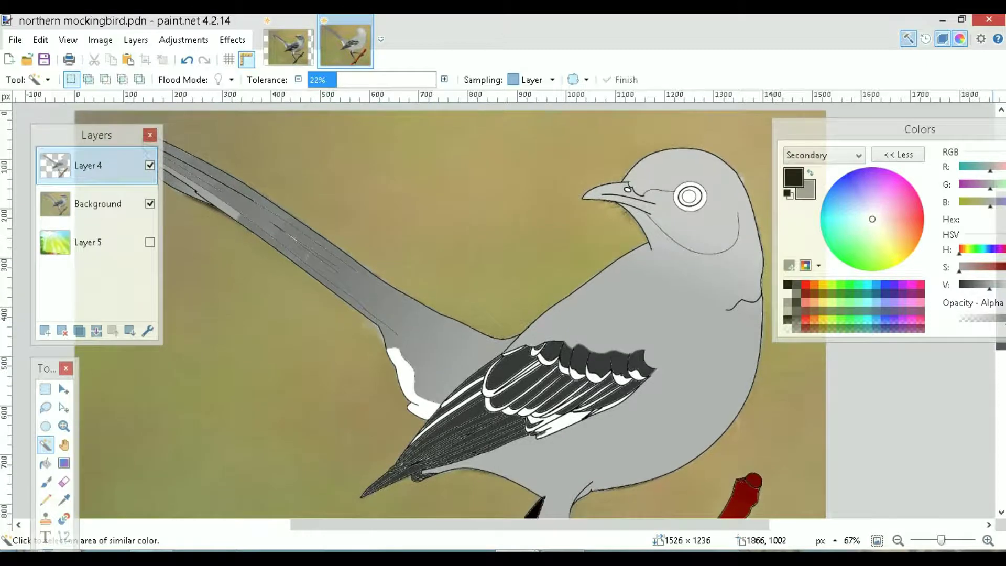
scroll(1001, 392, up, 1)
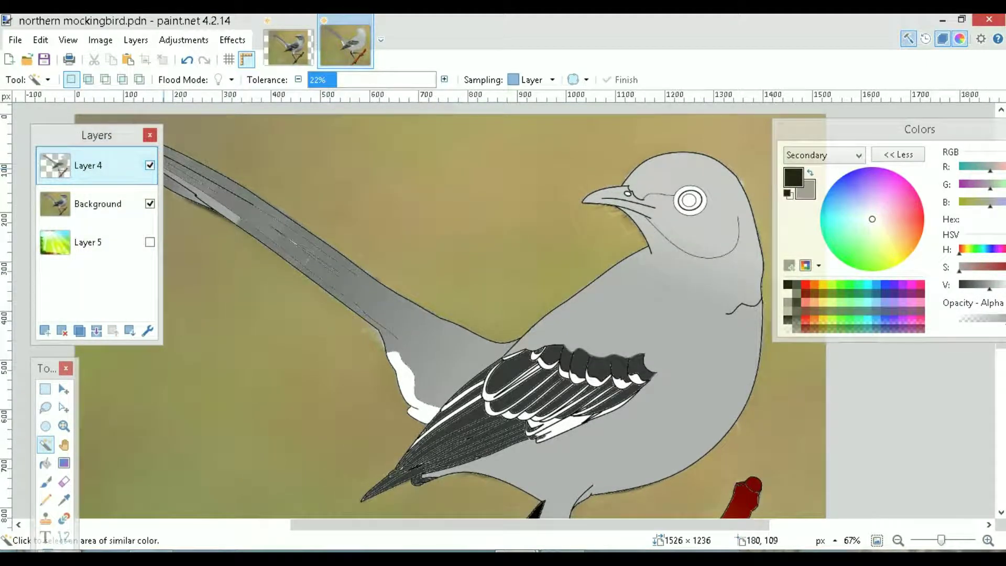
click(150, 166)
click(149, 165)
drag(96, 135, 126, 232)
Select the narrow strip along the tail's lower edge with the Magic Wand at 21% tolerance
click(46, 445)
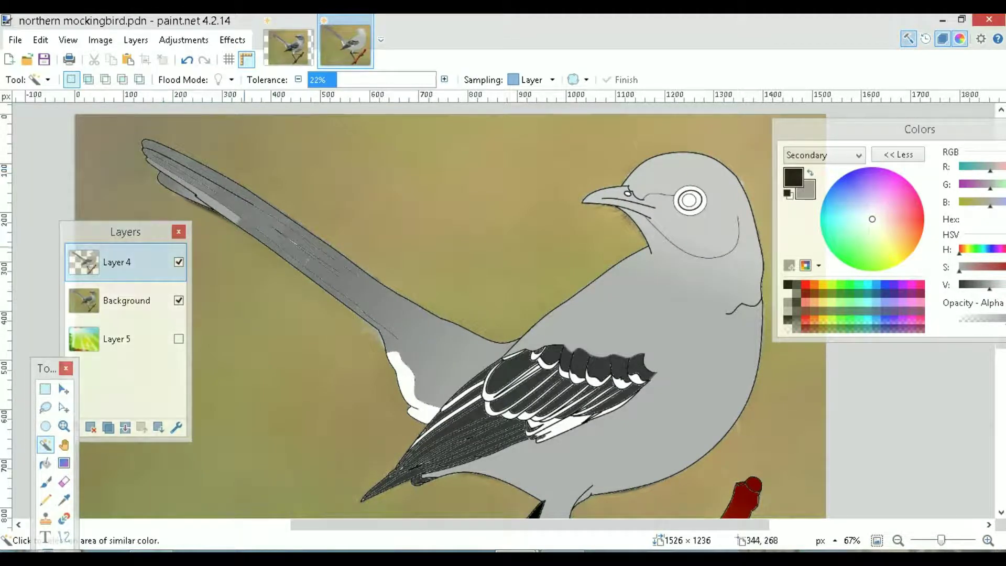
click(281, 250)
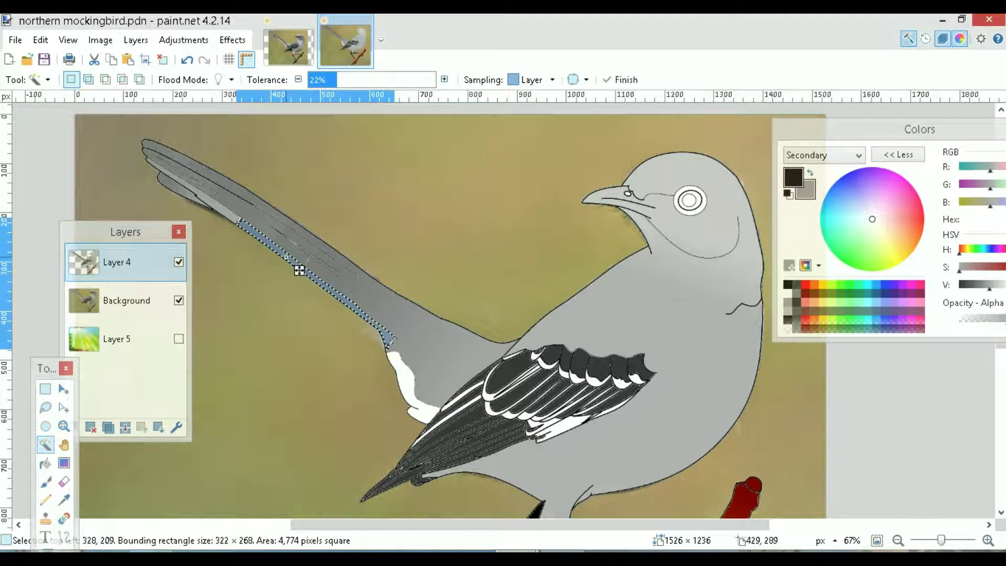
drag(336, 80, 340, 79)
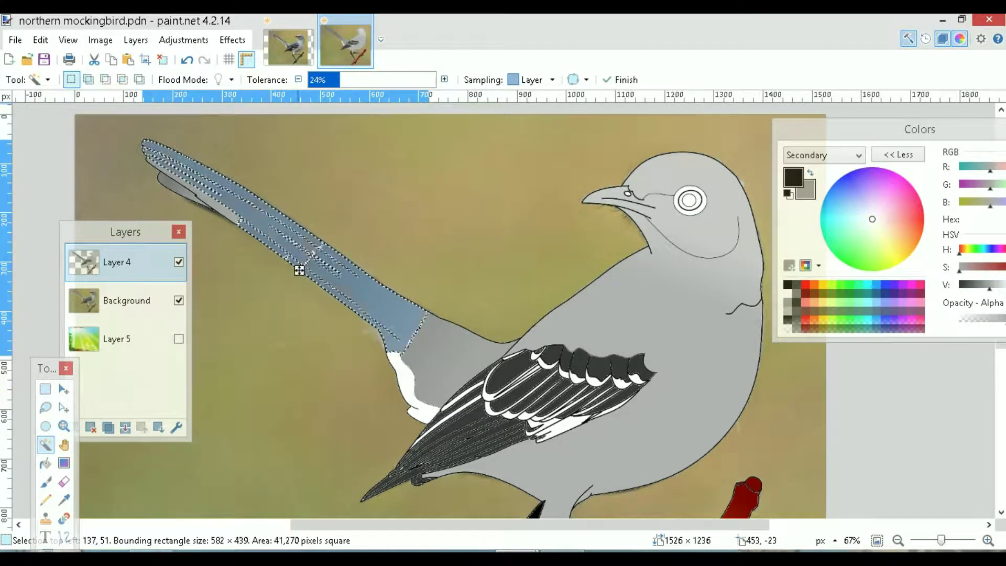
key(Left)
key(Left)
key(Left)
key(Left)
key(Left)
key(Left)
key(Right)
key(Right)
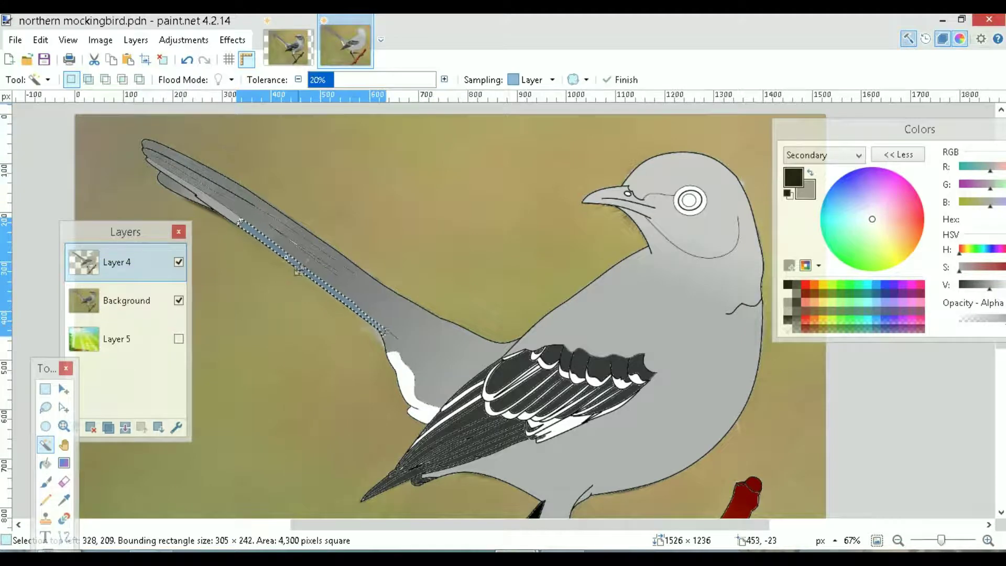
key(Right)
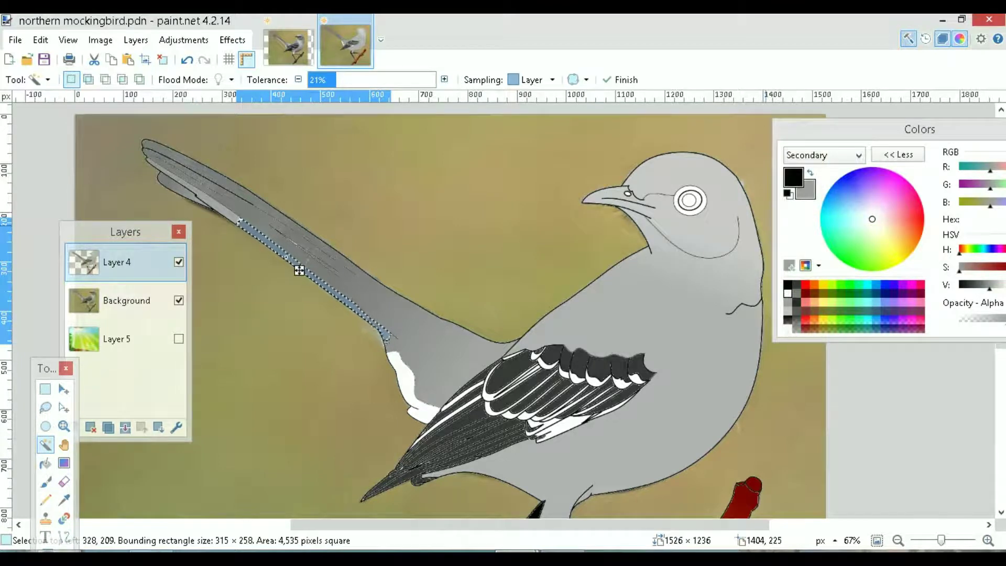
Set both the primary and secondary colours to white and fill the selected lower tail strip with them using the Gradient tool
click(787, 293)
key(x)
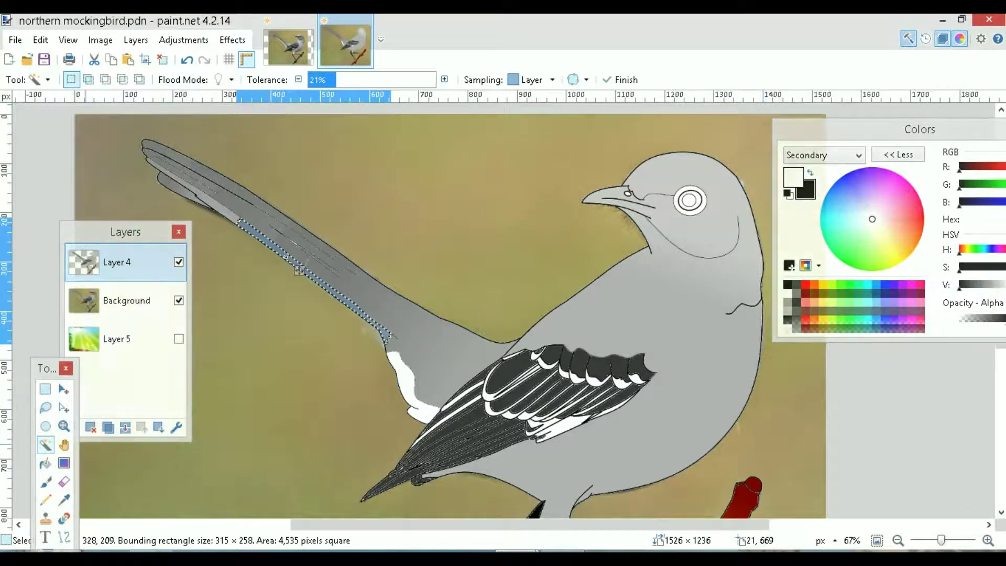
key(g)
drag(248, 222, 419, 366)
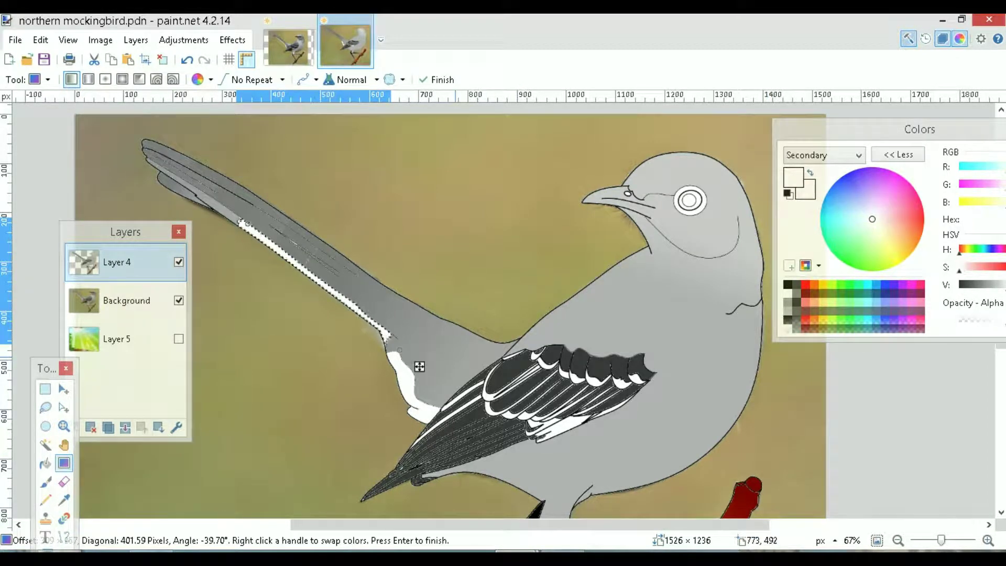
click(46, 444)
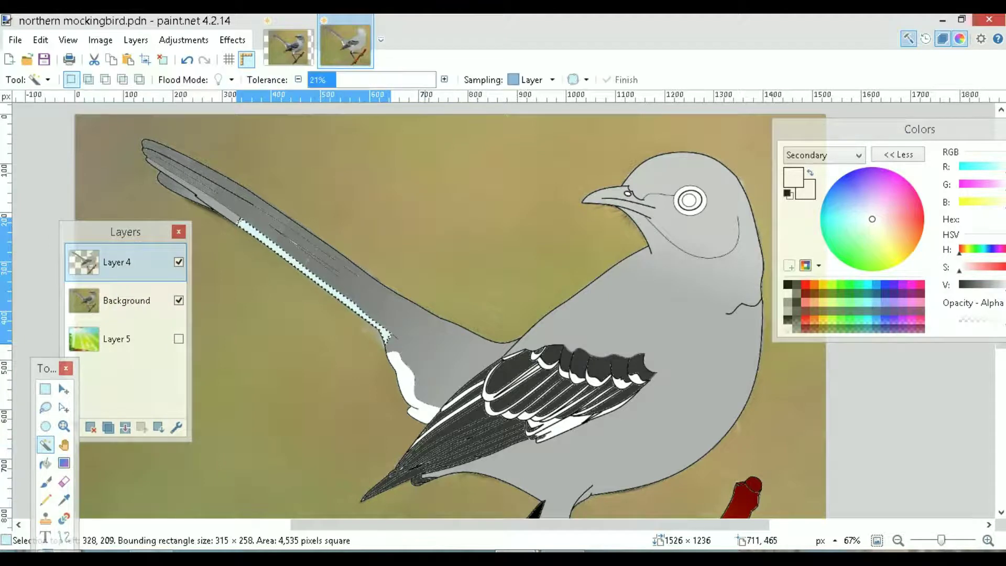
click(410, 356)
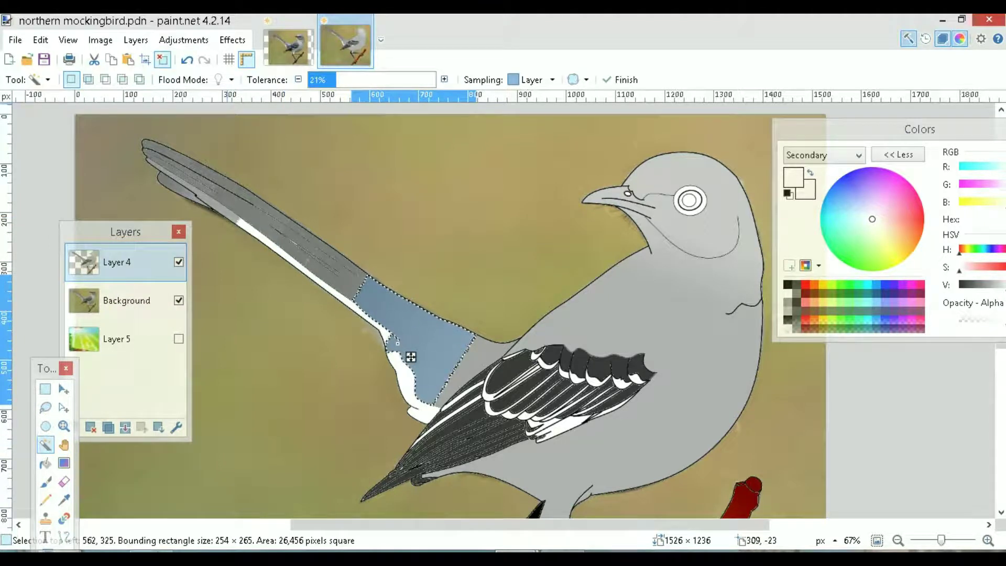
key(ctrl+shift+a)
click(389, 340)
click(391, 359)
click(391, 351)
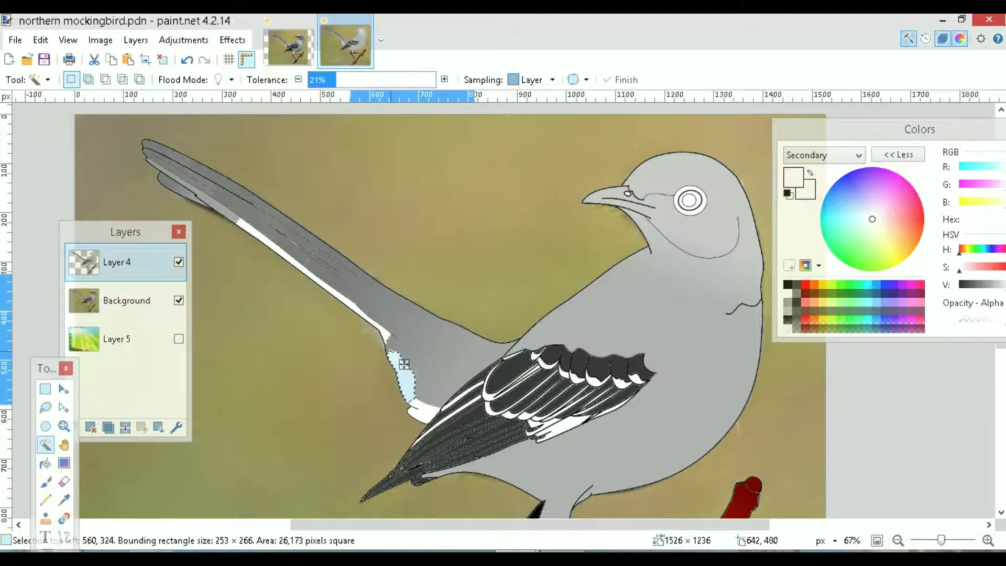
click(391, 351)
click(401, 350)
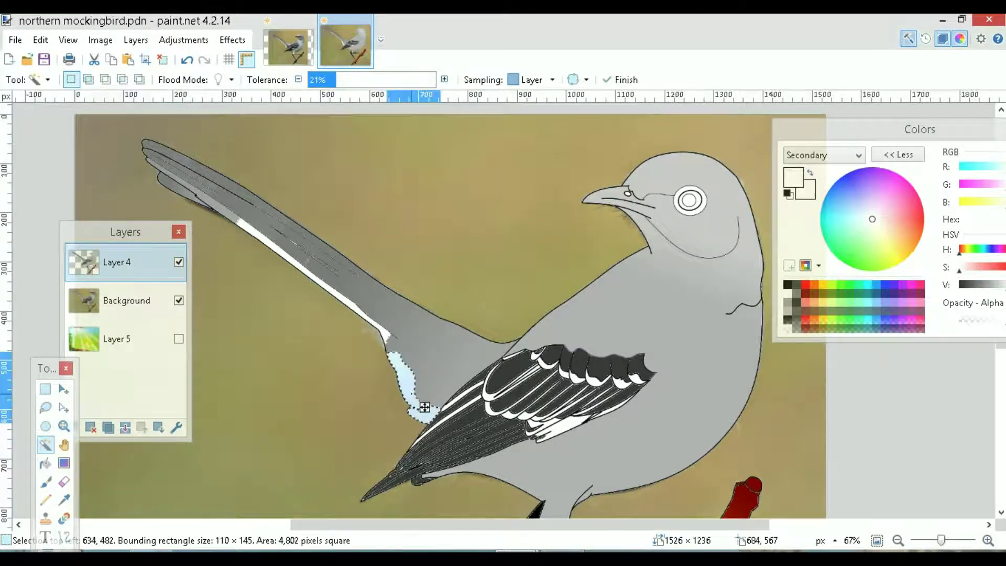
click(401, 351)
Lower the Magic Wand tolerance to 12% while testing it on the grey corner between the white tail patches, and clear the selection
click(328, 80)
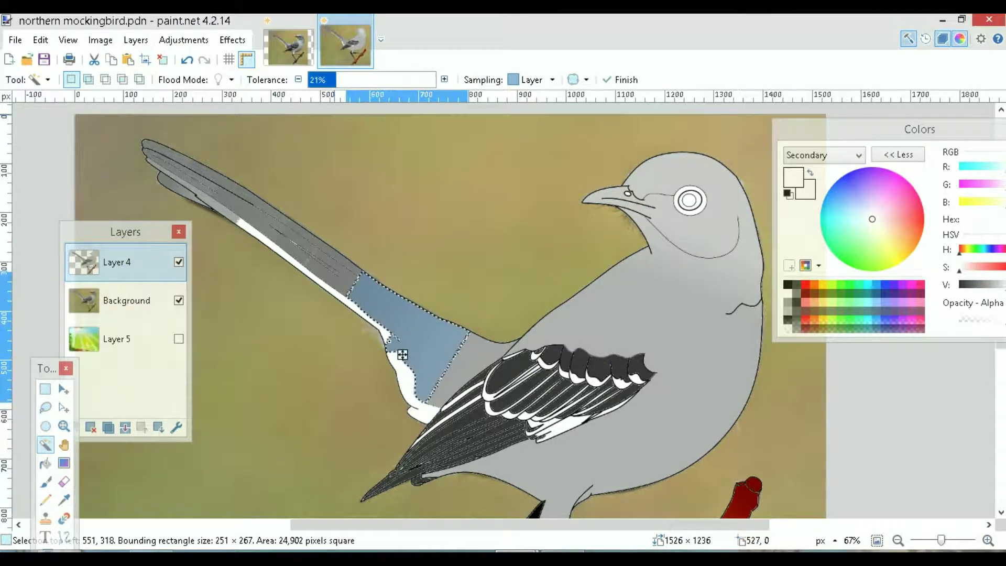
click(320, 80)
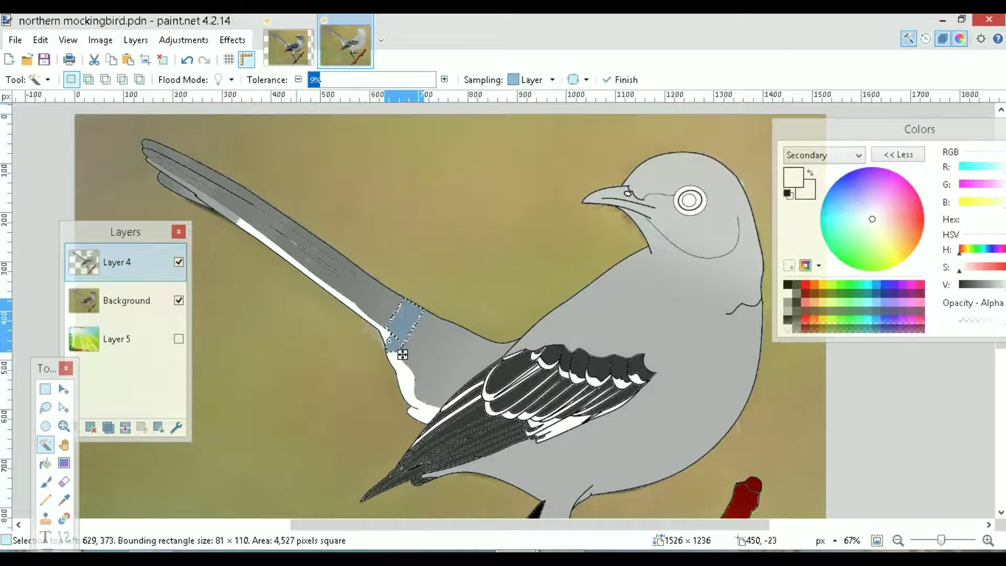
key(Down)
key(Down)
key(Down)
key(Down)
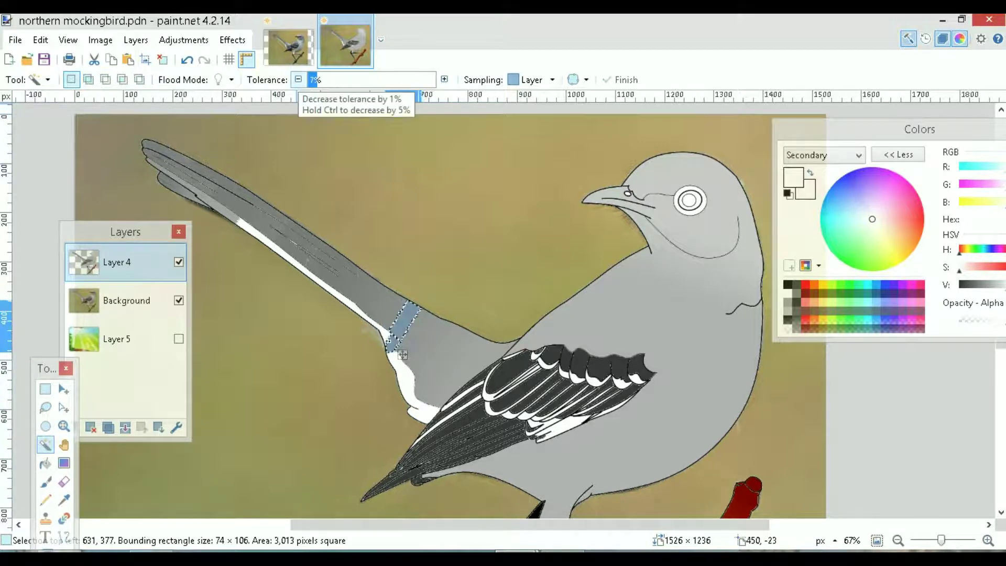
click(298, 80)
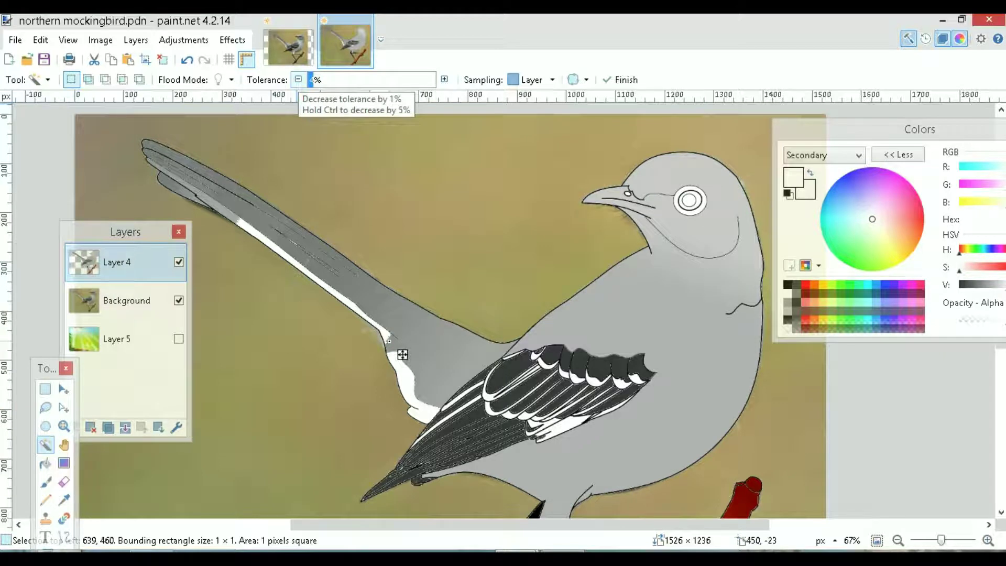
key(Up)
key(Up)
key(Up)
key(Up)
key(Up)
key(Up)
key(Up)
key(Up)
key(Up)
key(Up)
key(Up)
key(Up)
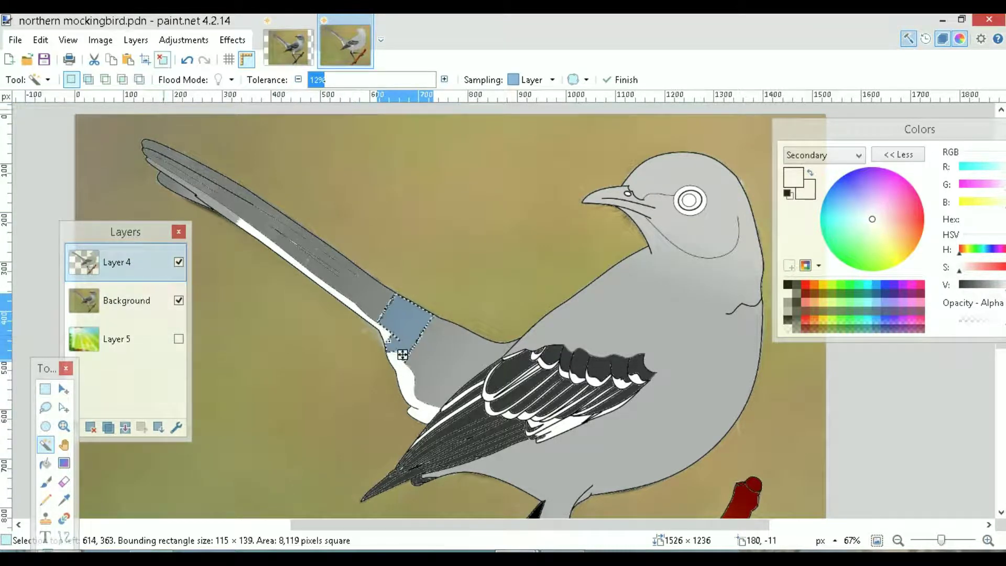
click(162, 59)
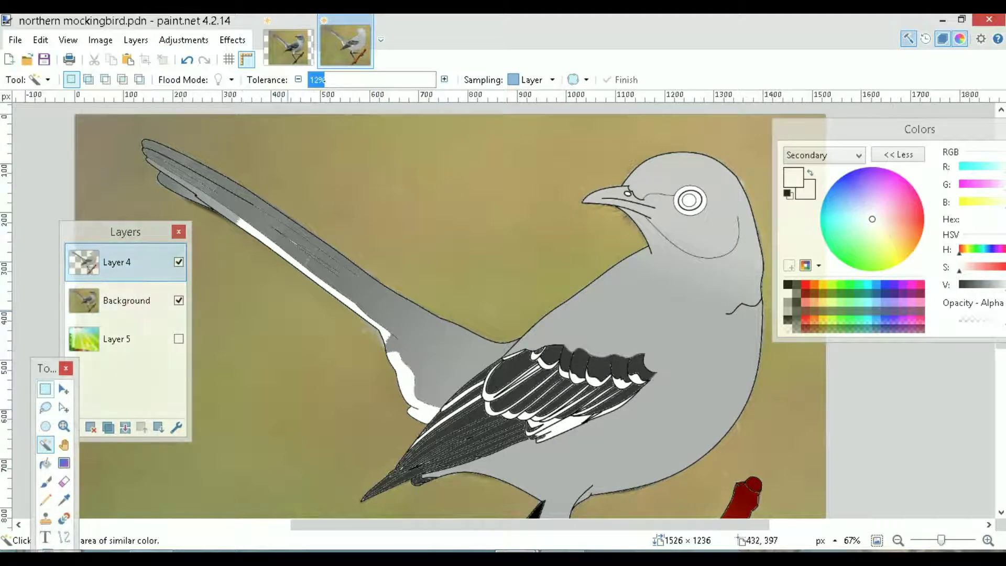
click(45, 407)
mouse_move(387, 347)
mouse_down()
mouse_move(394, 357)
mouse_move(393, 346)
mouse_up()
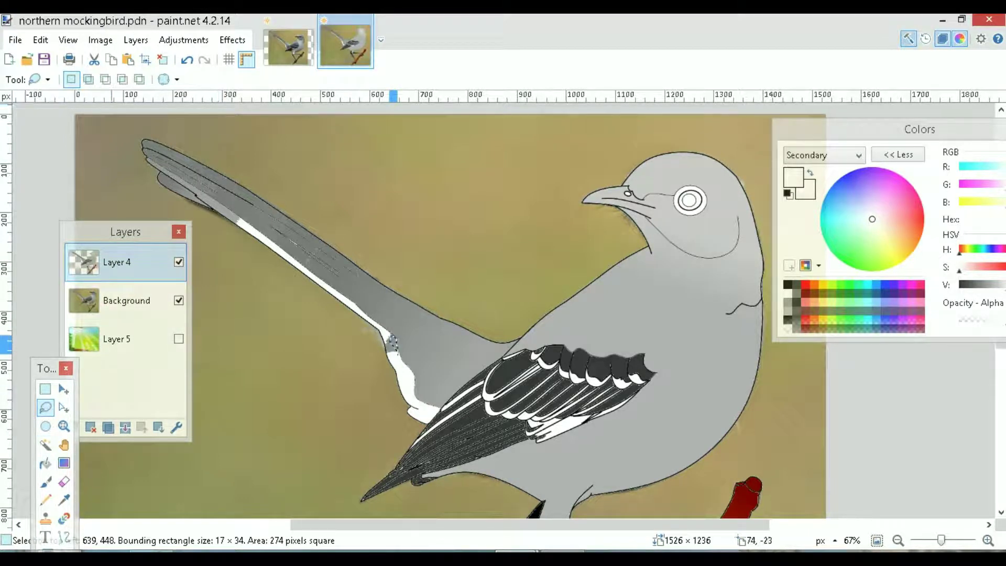
key(ctrl+d)
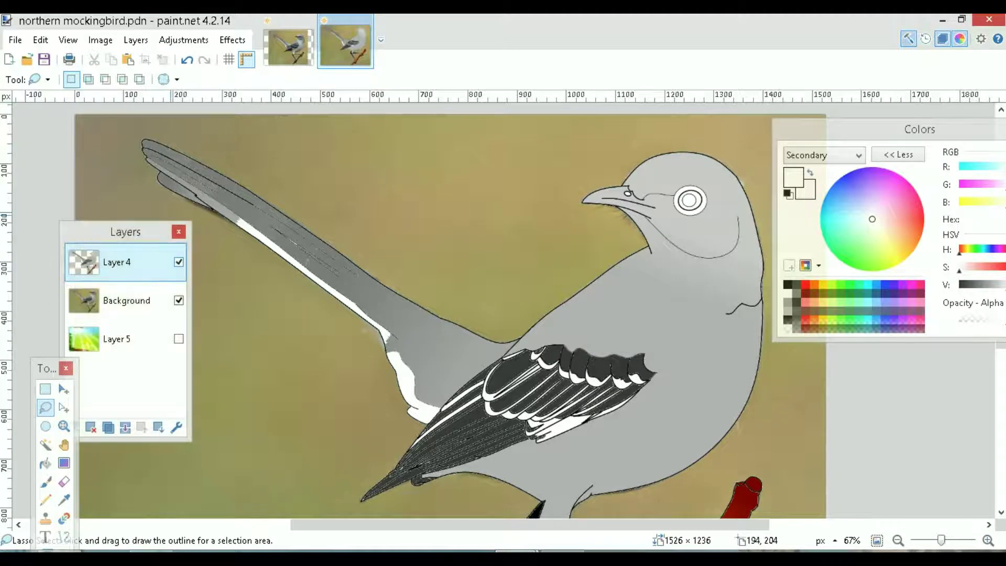
Compare the tail with the reference photo, then select the light strip nearer the tail tip and fill it with white
click(178, 262)
click(179, 262)
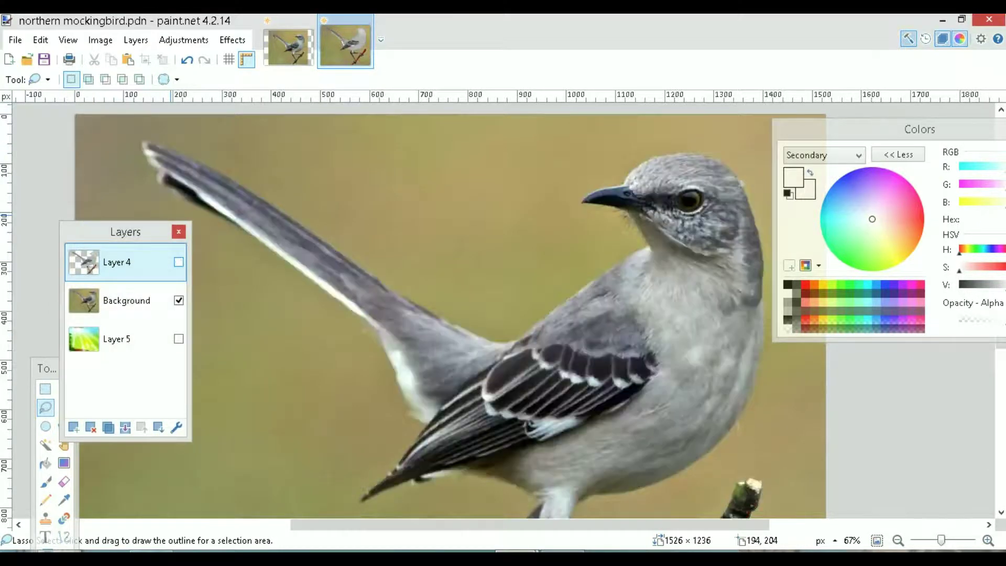
click(179, 262)
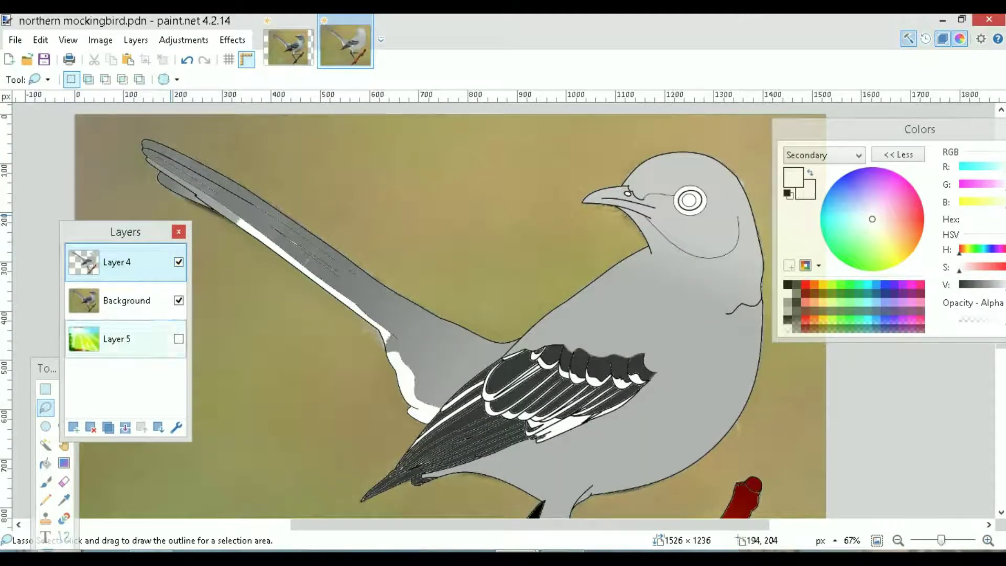
click(46, 444)
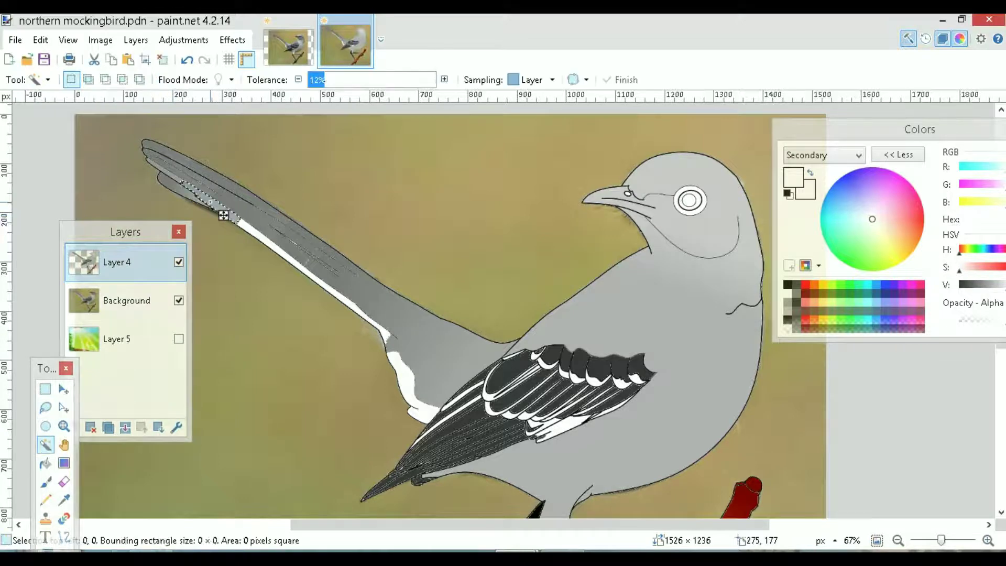
click(224, 214)
click(63, 463)
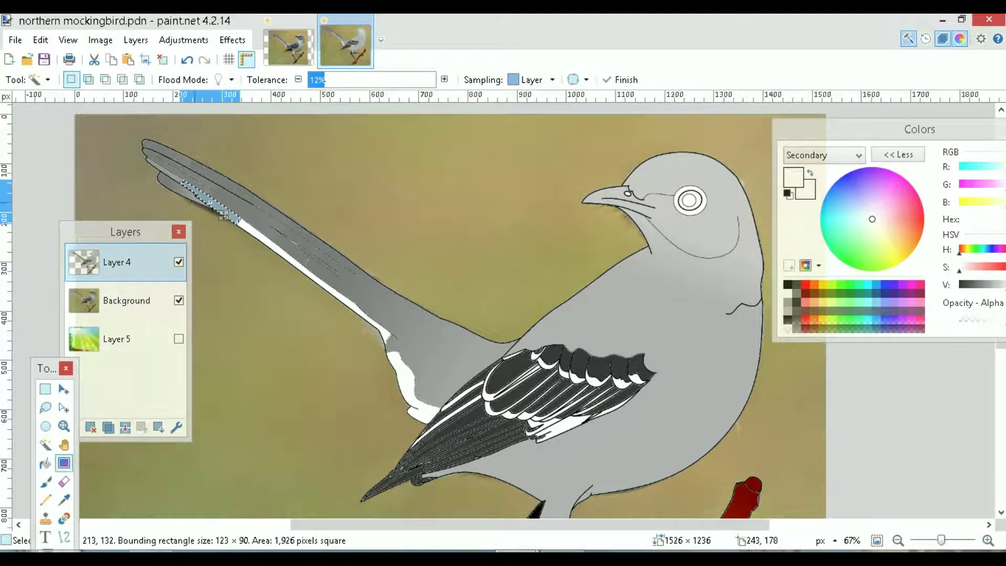
click(231, 220)
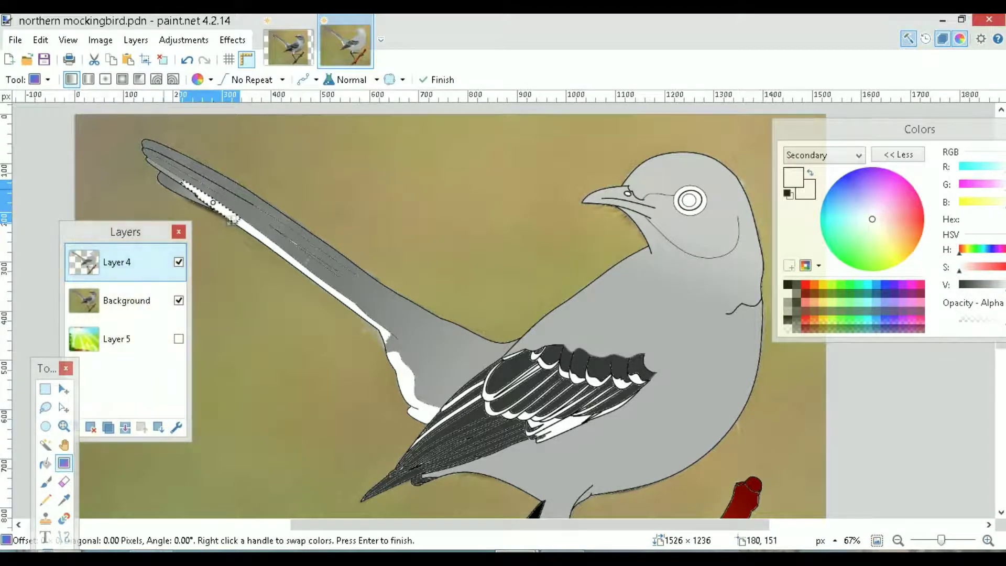
Compare the tail with the reference photo, clear the selection, and paint the grey gap between the white tail patches white with a width-5 brush
click(179, 262)
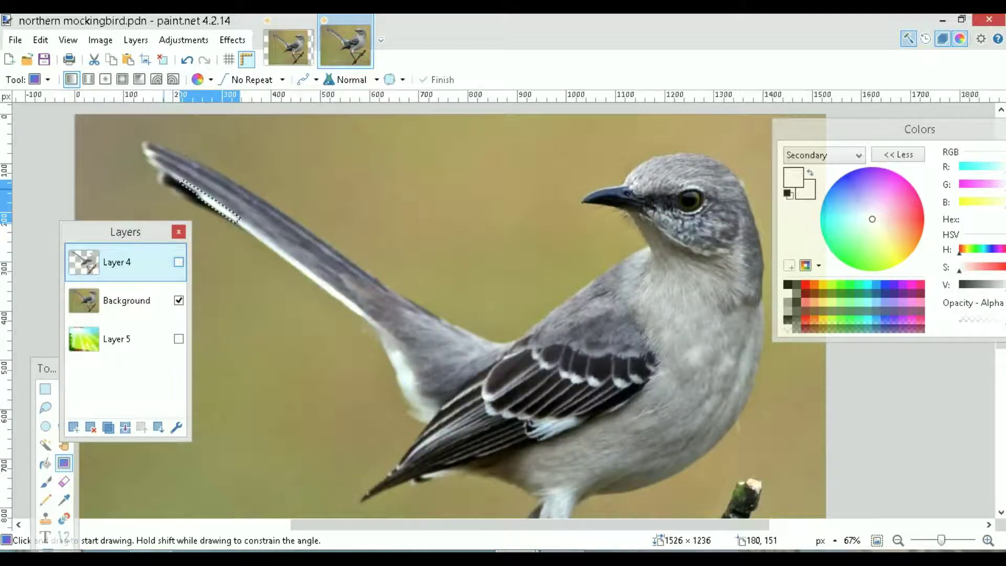
click(179, 262)
click(179, 262)
click(179, 262)
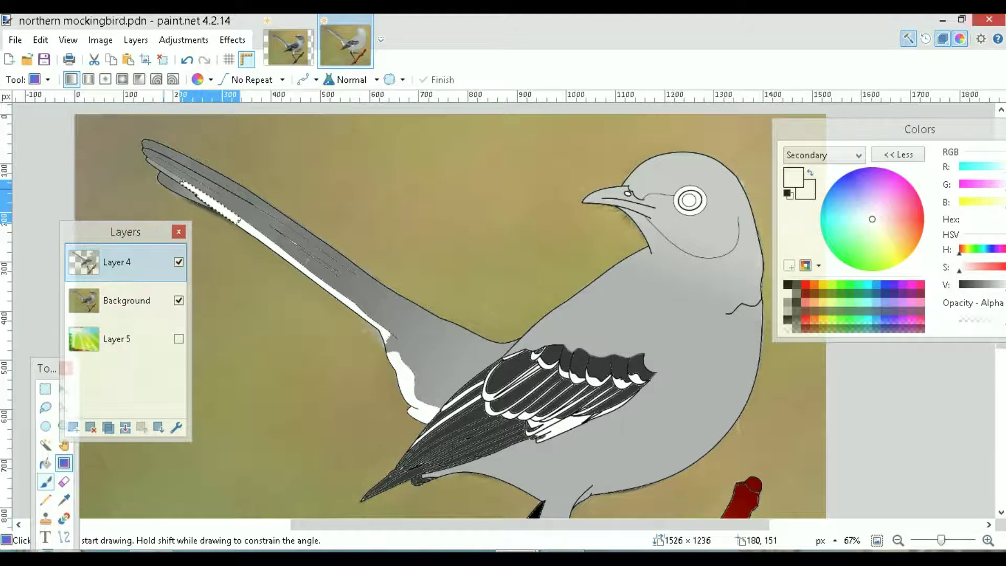
click(46, 481)
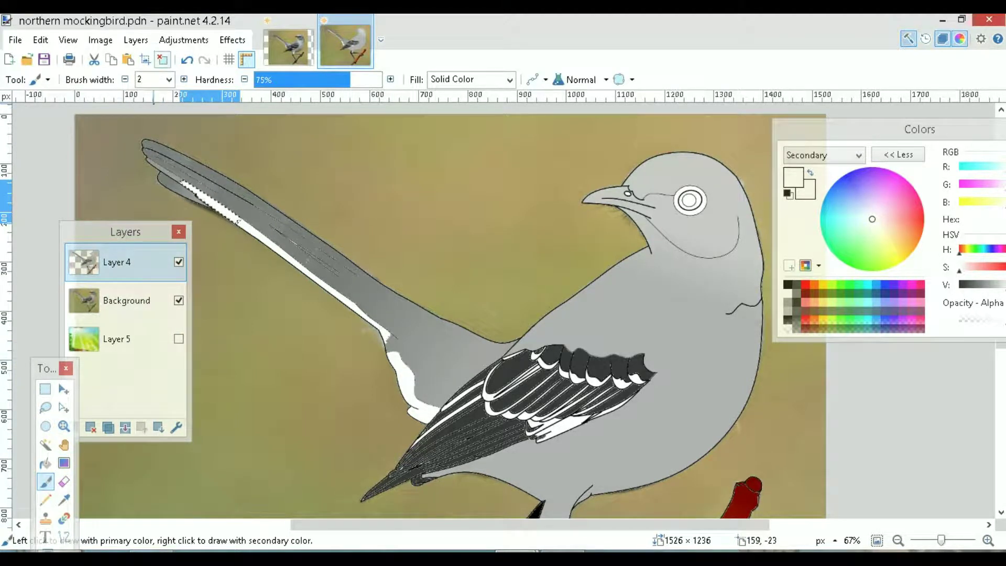
click(163, 59)
click(169, 79)
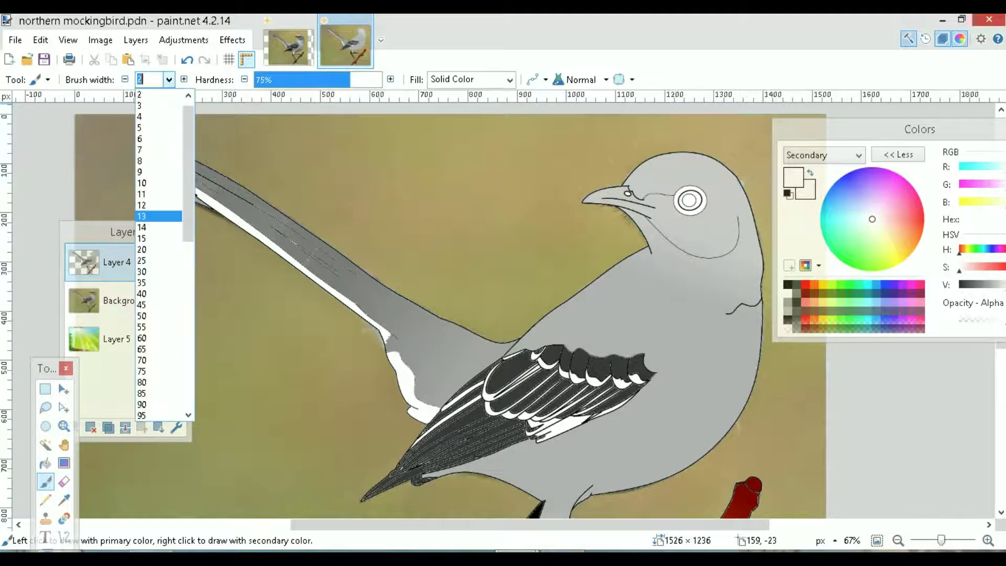
click(165, 105)
text(5)
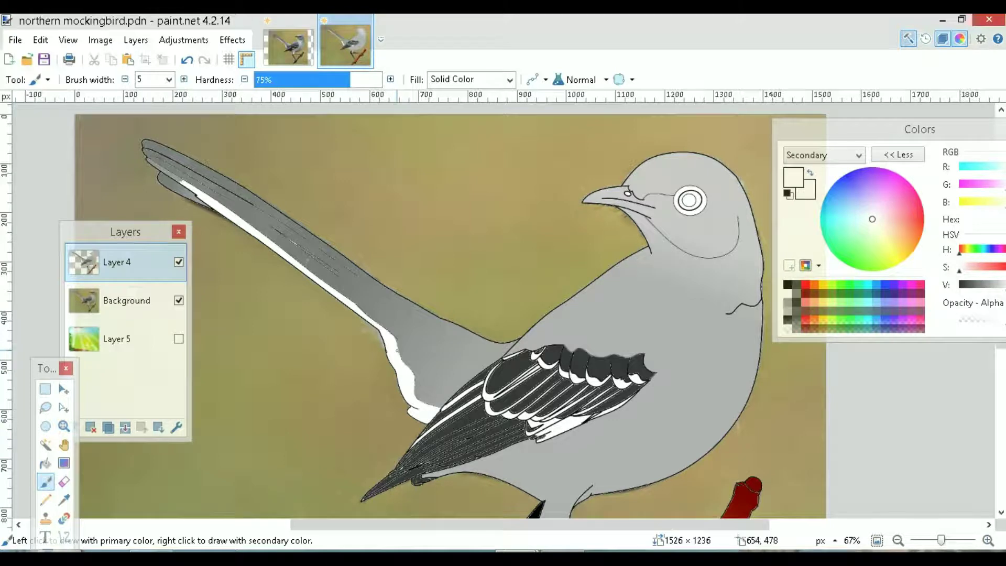
Select the long white strip along the tail's lower edge with the Magic Wand and compare it with the reference photo
click(45, 444)
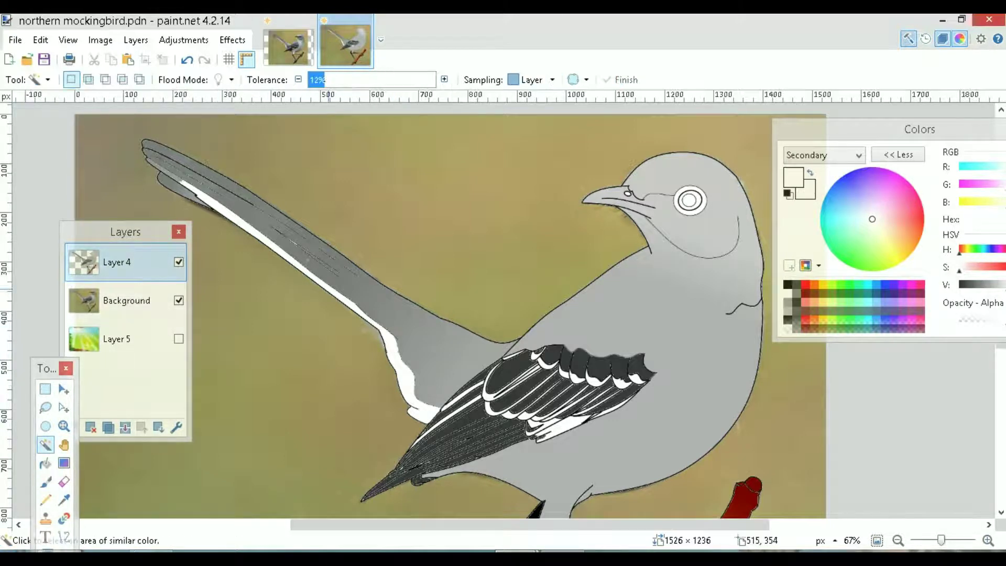
click(341, 302)
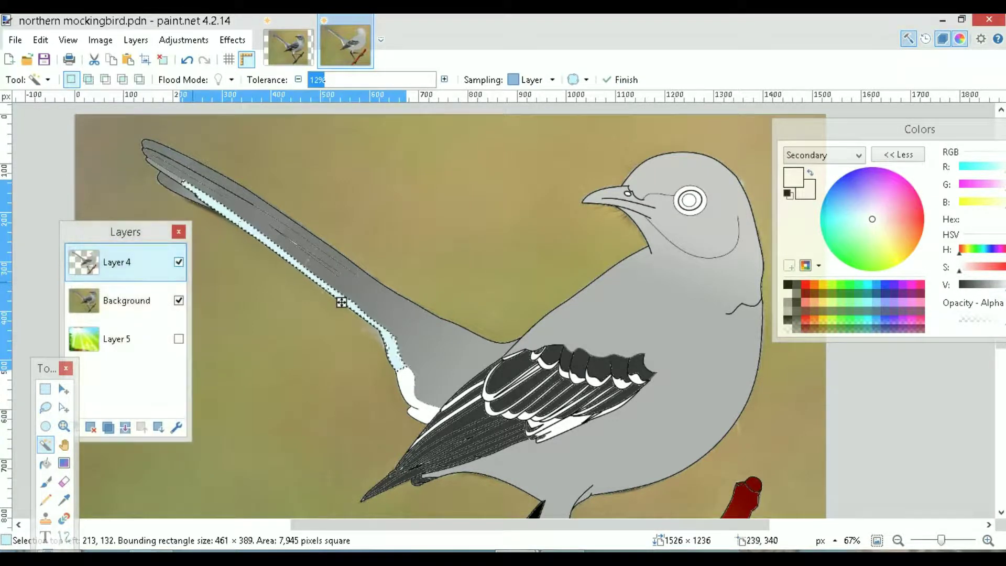
click(178, 262)
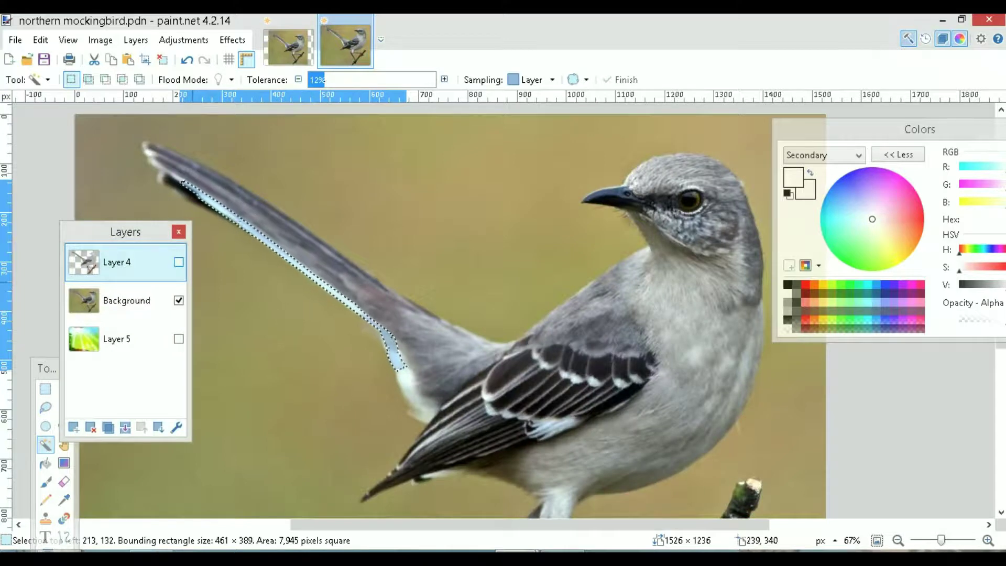
click(179, 262)
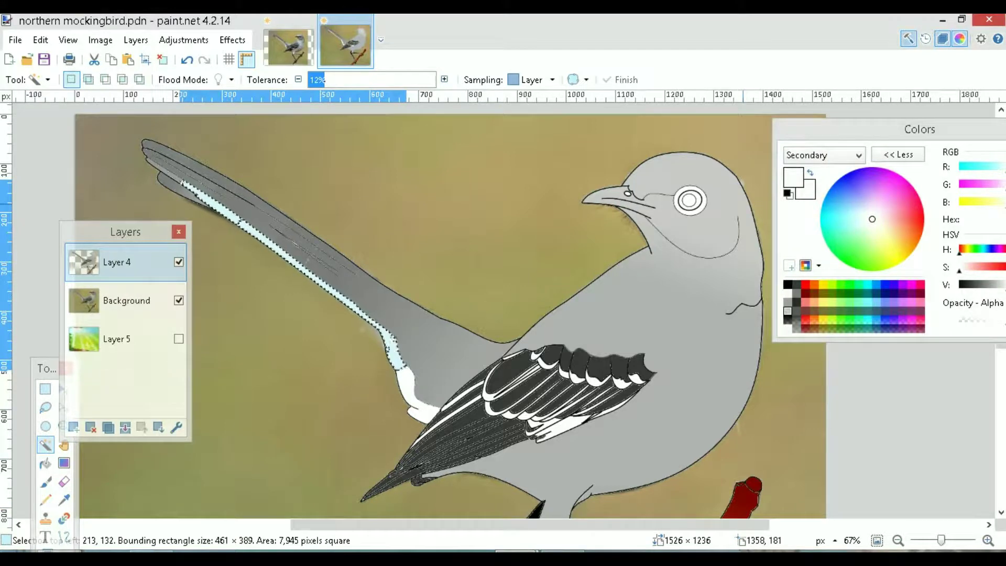
Set the secondary colour to light grey, collapse the Colors window clear of the head, gradient-fill the selected tail strip and clear the selection
right_click(787, 311)
drag(891, 128, 758, 151)
drag(863, 310, 871, 309)
click(765, 177)
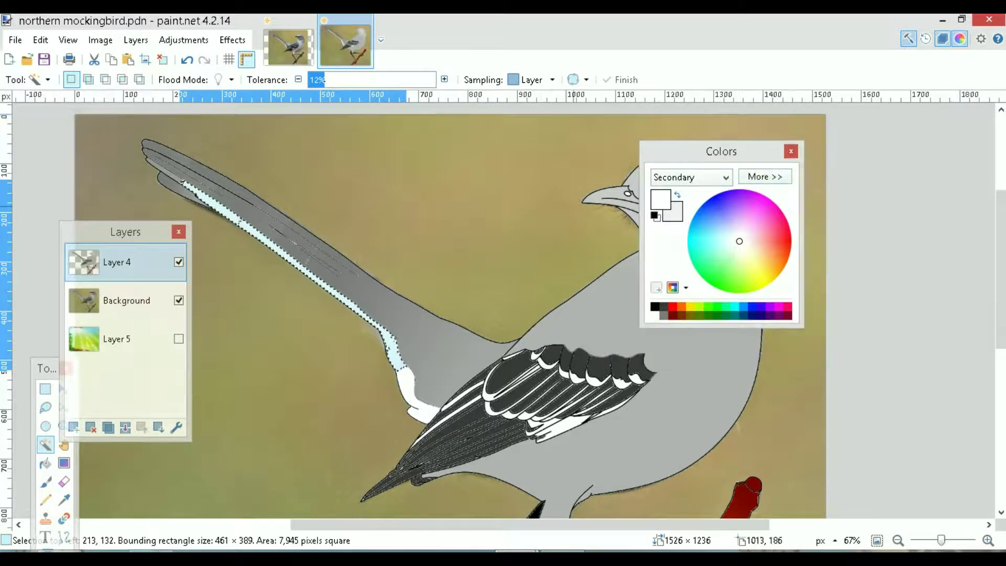
click(64, 462)
drag(216, 203, 405, 344)
key(Return)
key(ctrl+d)
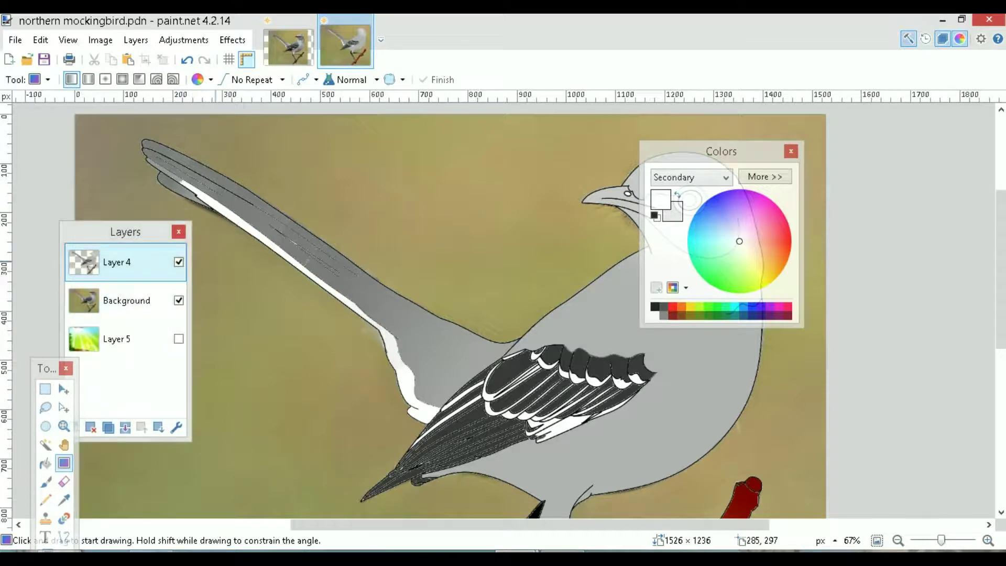
Compare the tail with the reference photo, then select the small lower feather tip with the Magic Wand at 21% tolerance
click(178, 262)
click(179, 262)
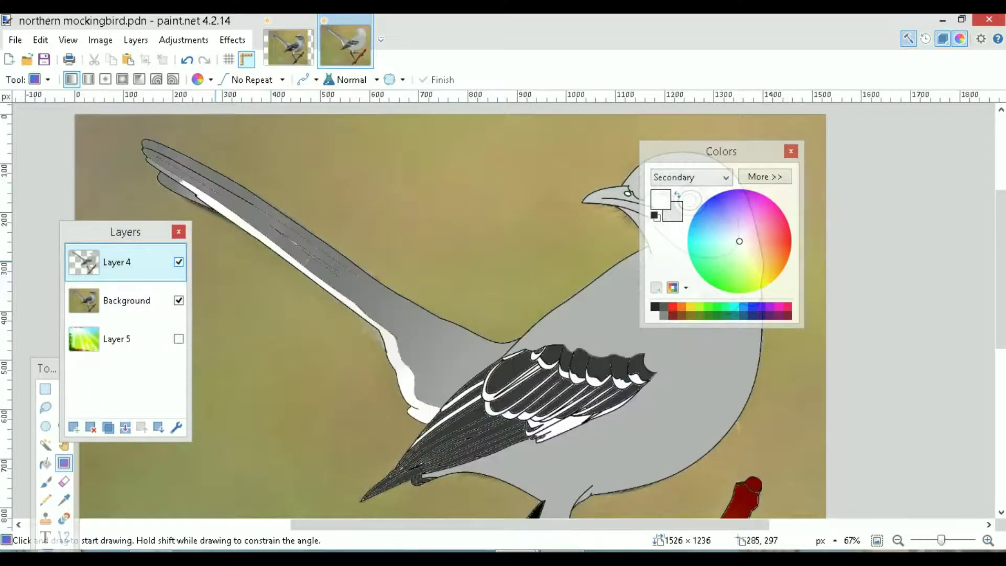
click(179, 262)
click(178, 262)
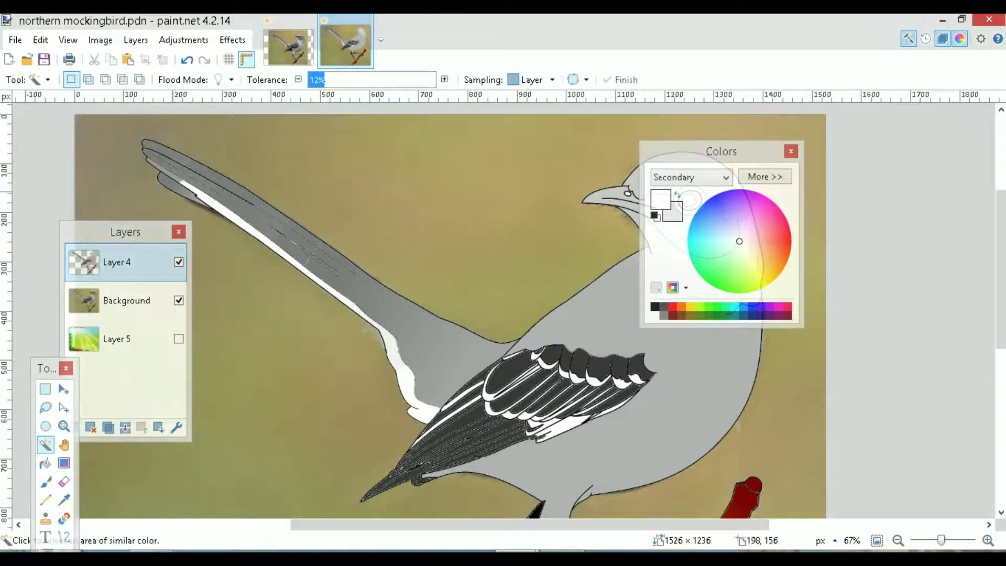
click(179, 189)
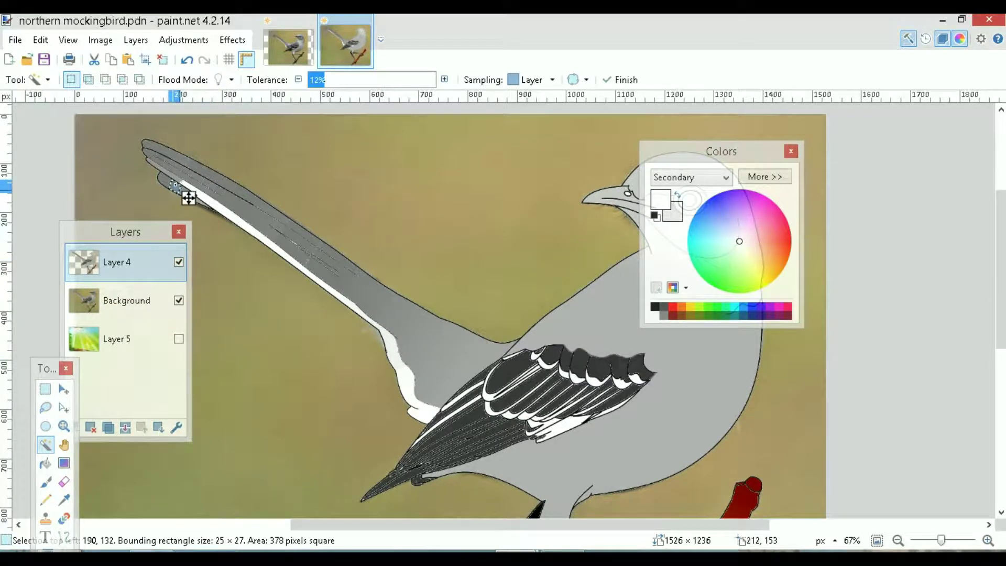
click(336, 79)
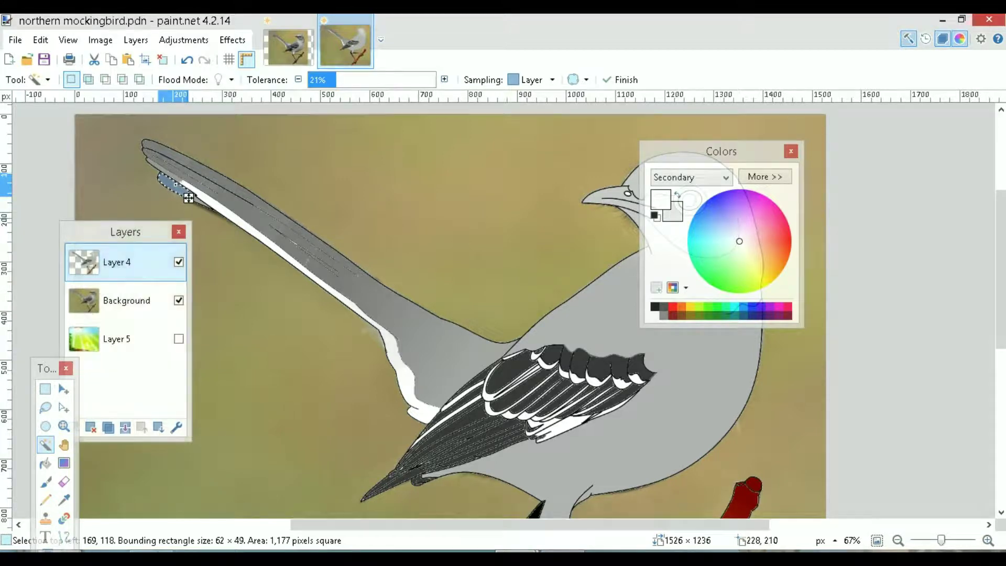
Fill the selected lower feather tip with a black-to-white gradient running away from the tip, and clear the selection
click(64, 462)
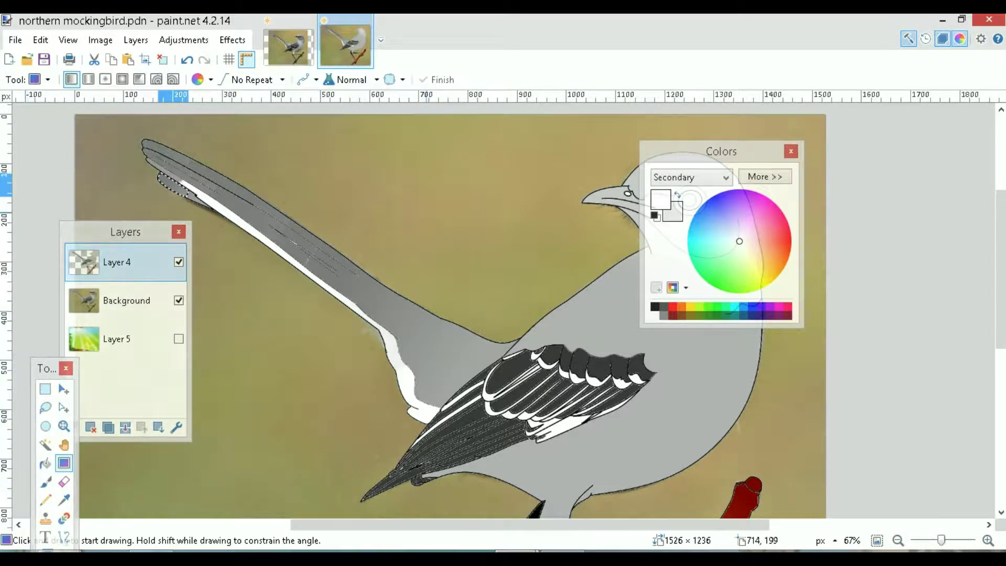
click(655, 307)
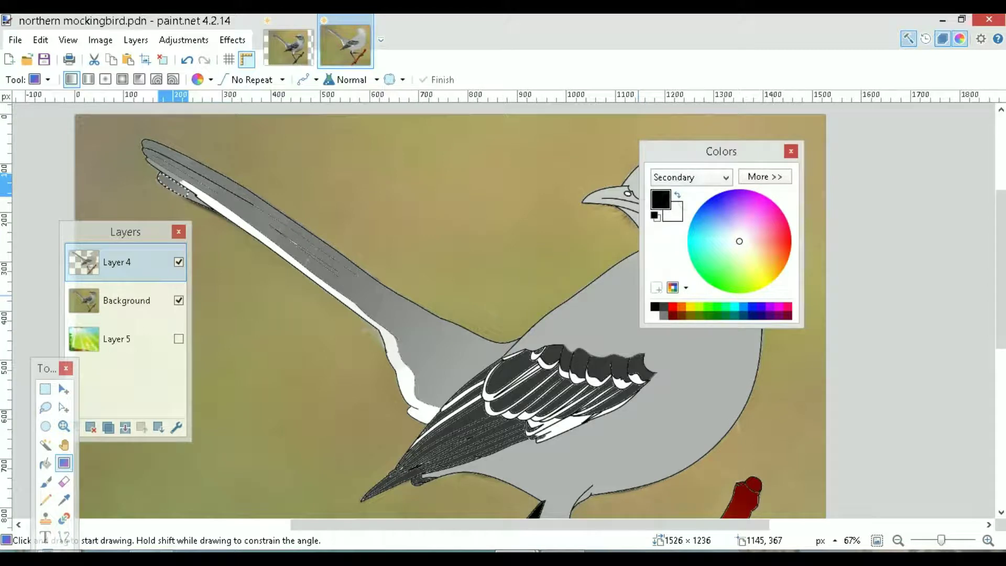
drag(191, 195, 213, 210)
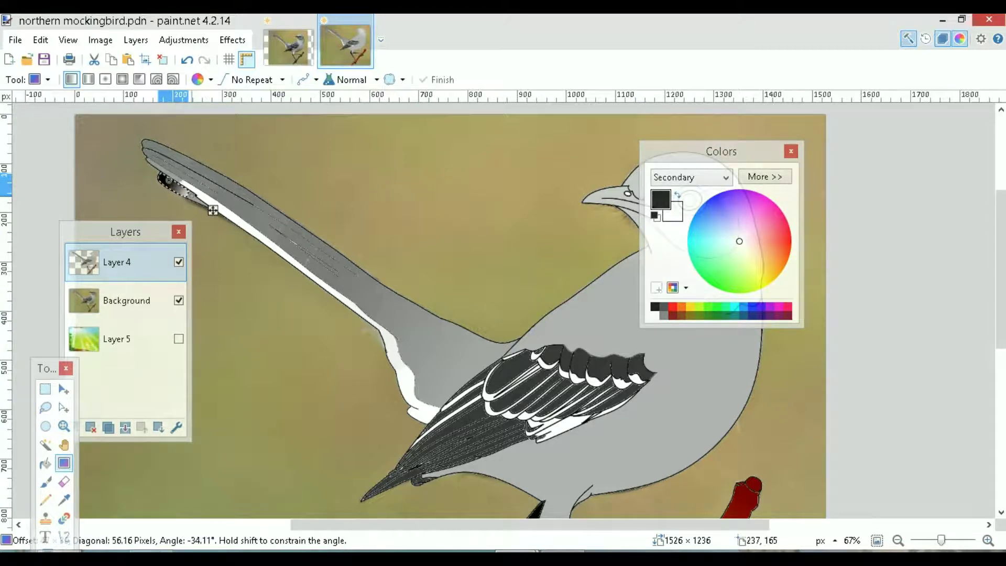
click(162, 60)
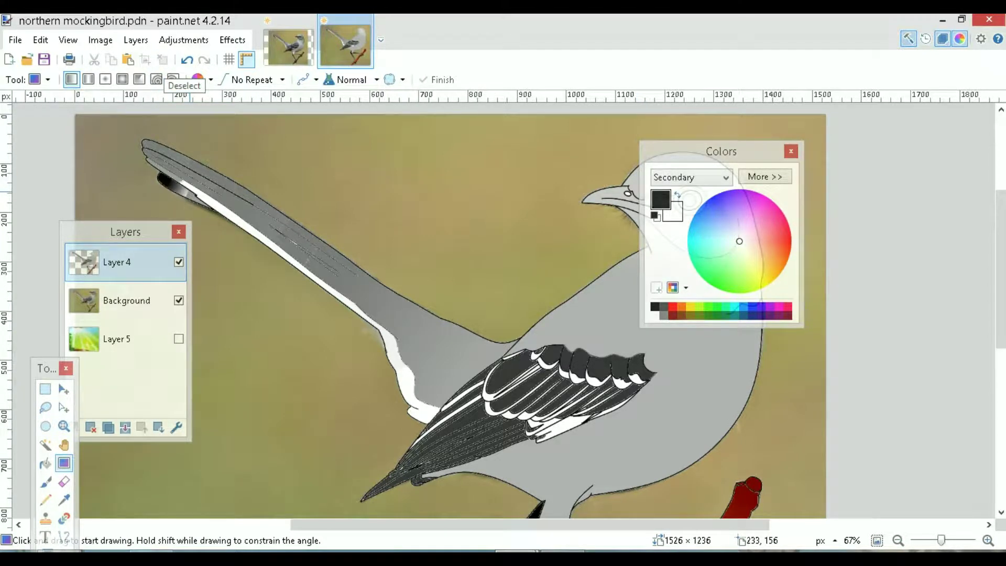
Select the light patches left in the lower feather tip with the Magic Wand, fill them with black and clear the selection
click(45, 444)
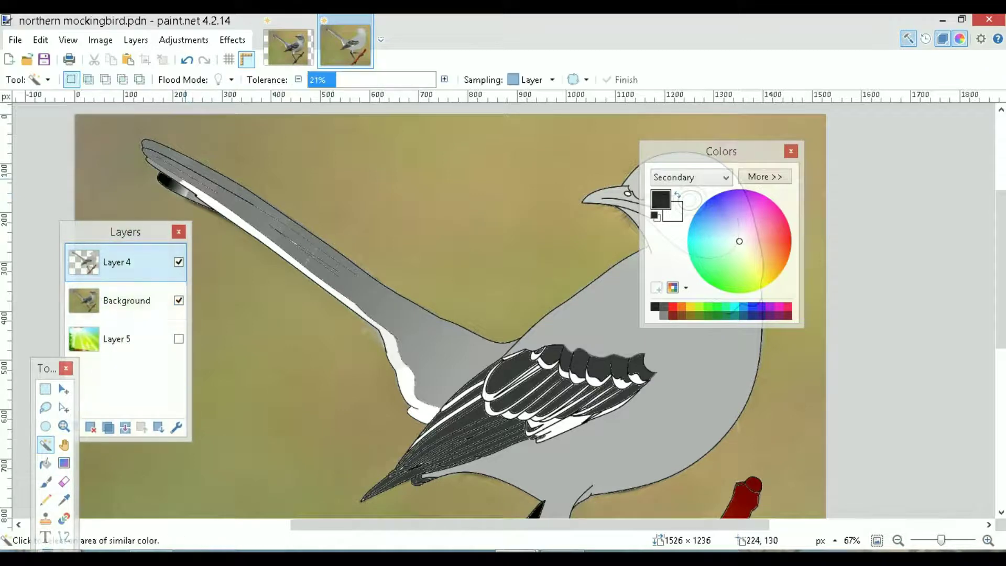
click(206, 209)
drag(193, 195, 190, 194)
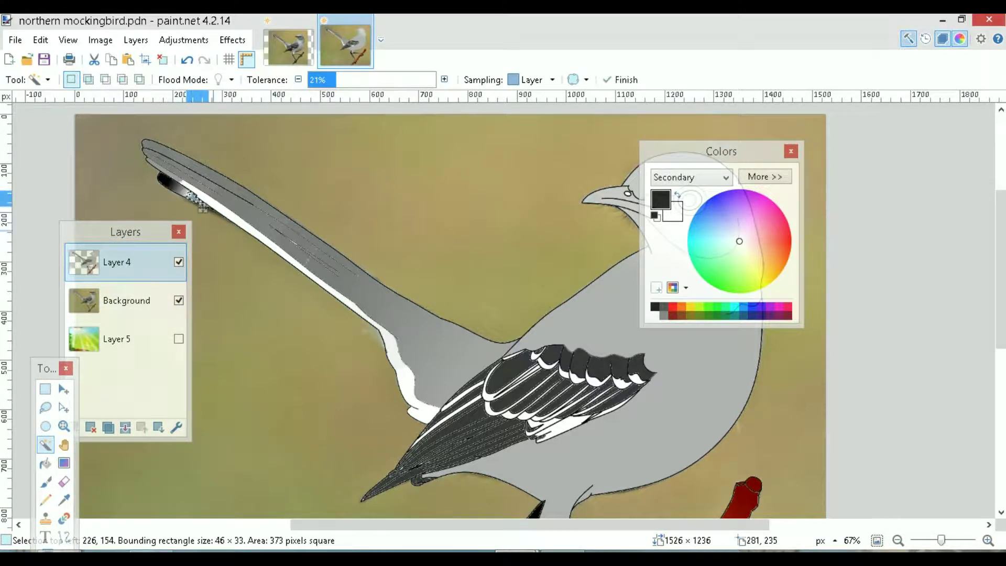
click(227, 244)
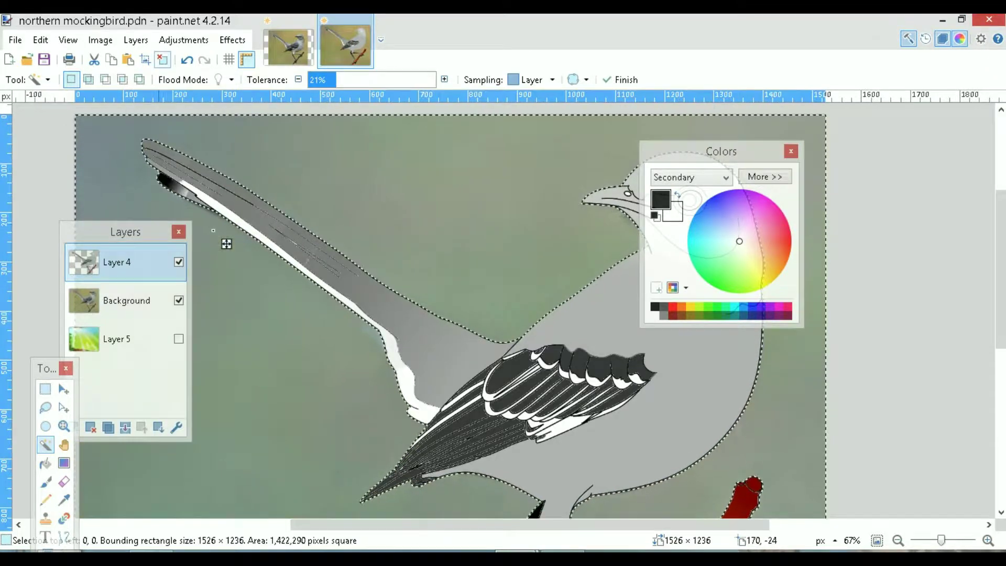
key(ctrl+d)
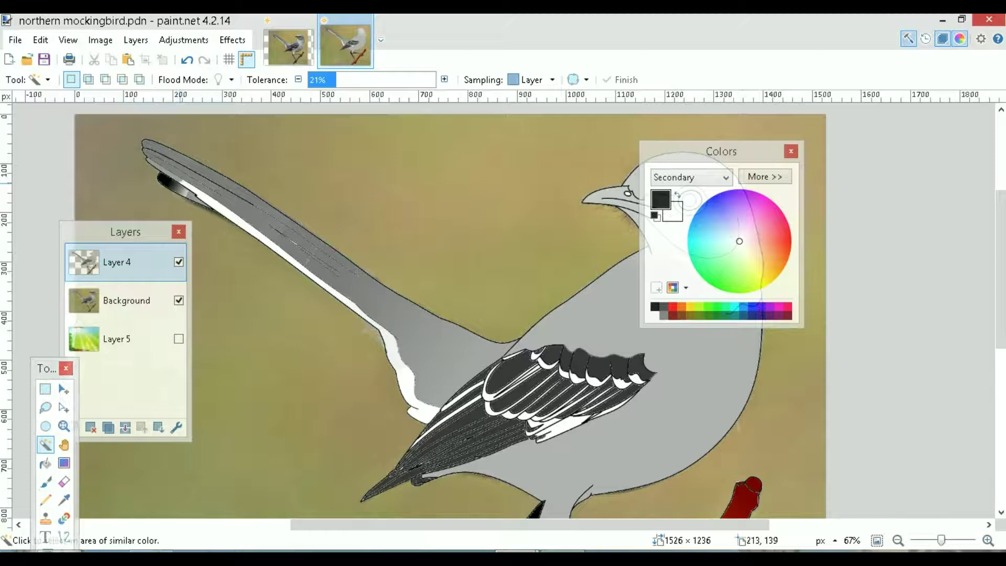
click(193, 195)
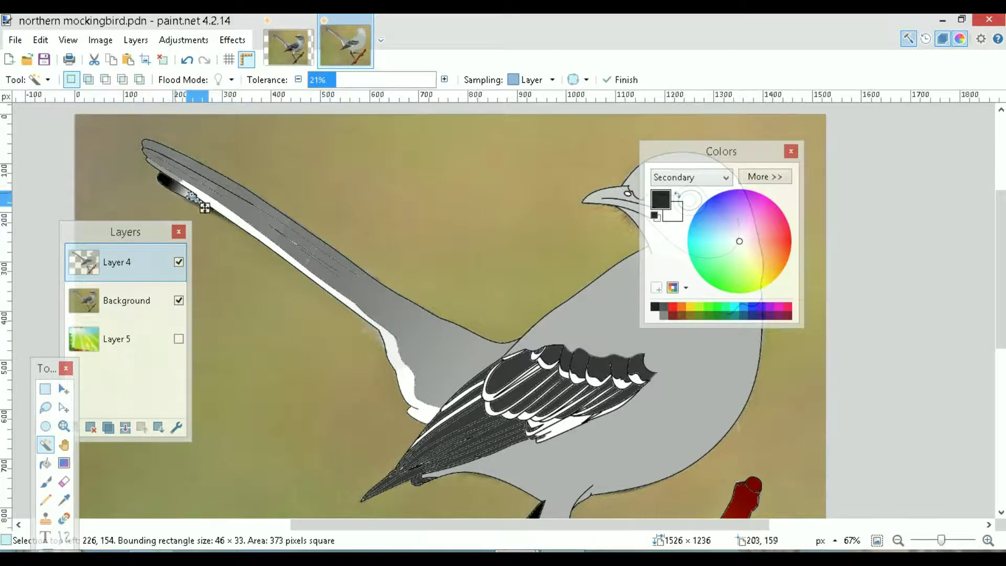
key(f)
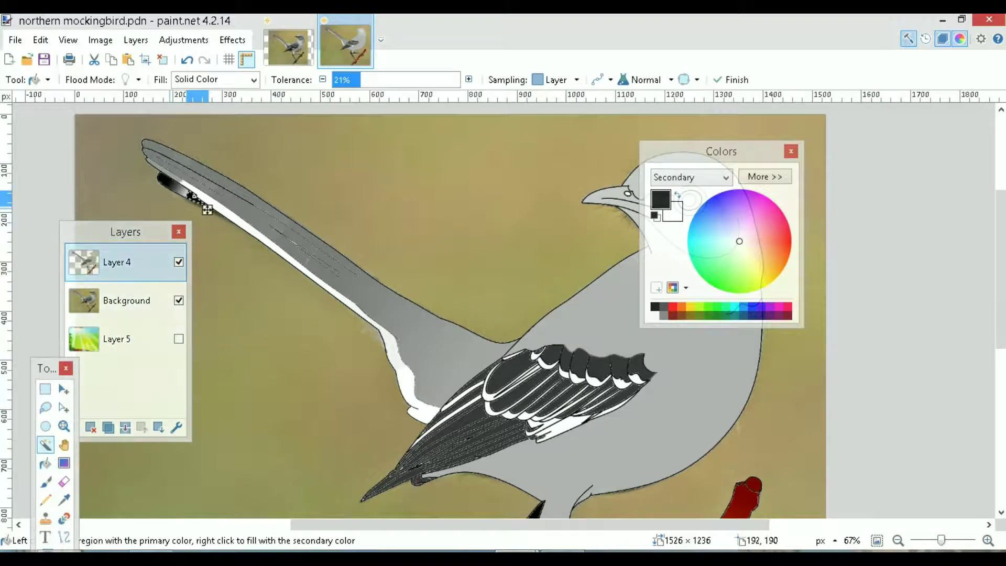
key(s)
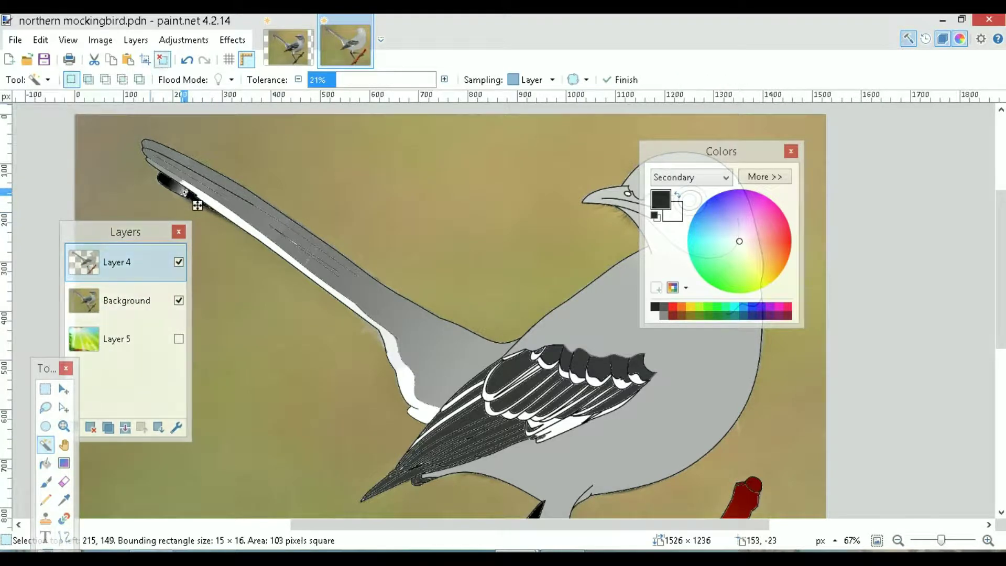
click(163, 60)
Cover the remaining grey spots of the lower feather tip in black with the width-5 Paintbrush and a short Line/Curve stroke
key(b)
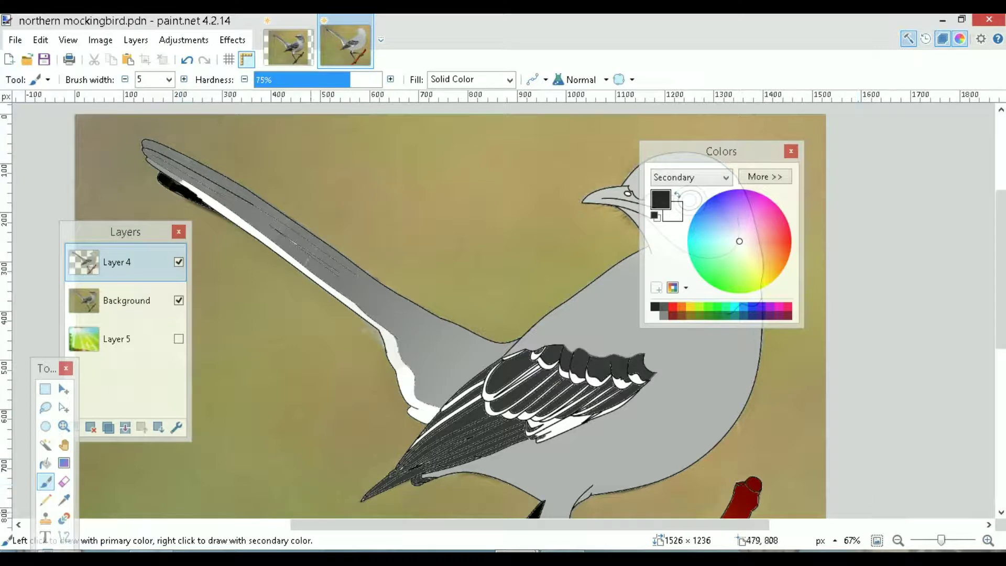
click(64, 536)
mouse_move(181, 183)
mouse_down()
mouse_move(210, 208)
mouse_move(181, 186)
mouse_up()
key(Return)
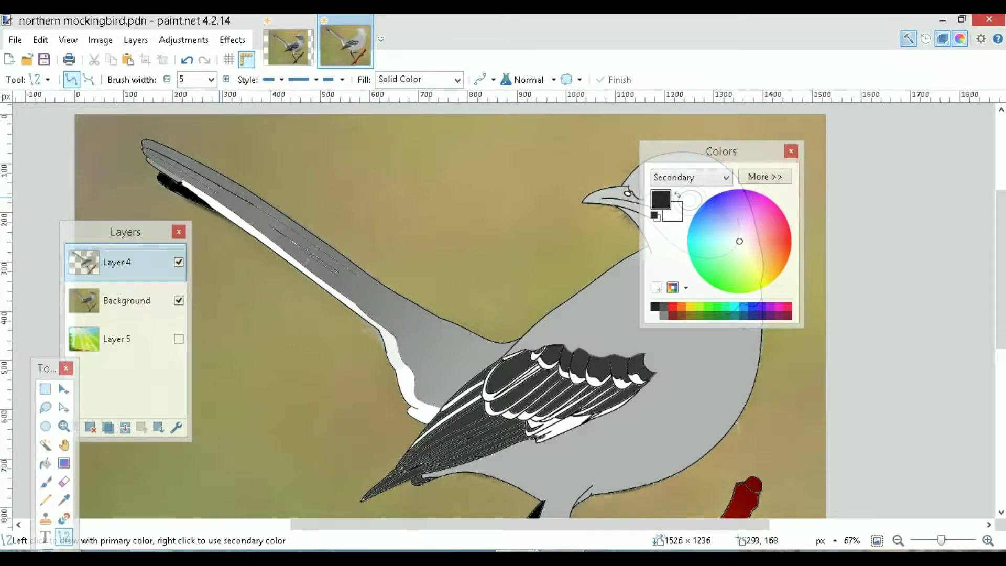
Check the tail against the reference photo, then make white the primary colour and paint a white spot at the tail's outermost tip
click(178, 262)
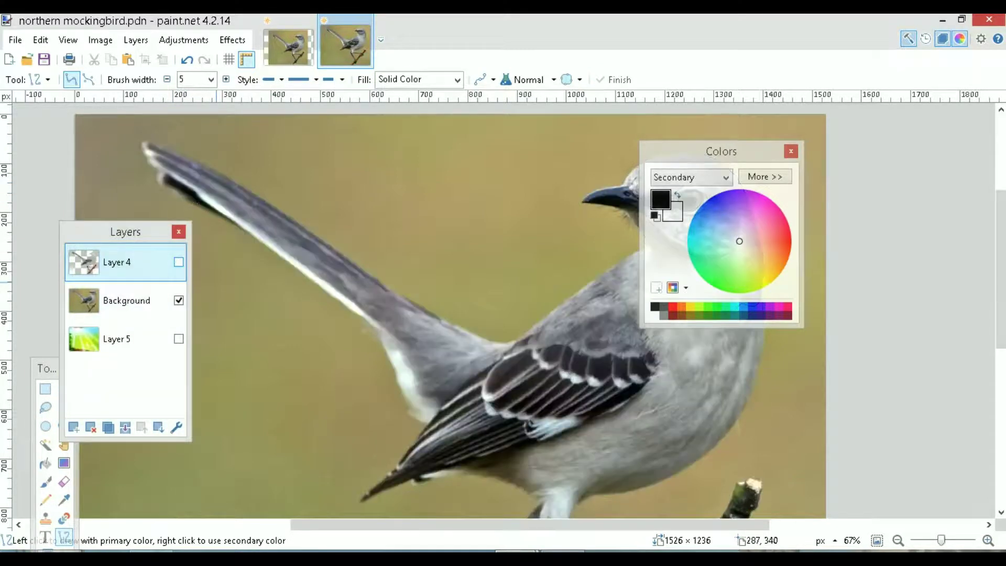
click(178, 262)
click(179, 262)
click(179, 262)
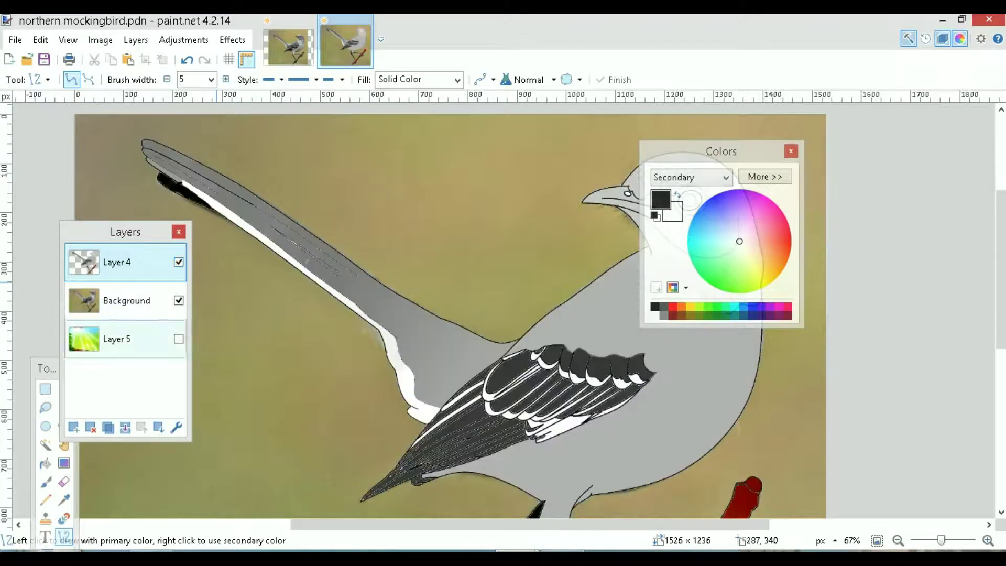
click(46, 481)
click(677, 195)
click(178, 262)
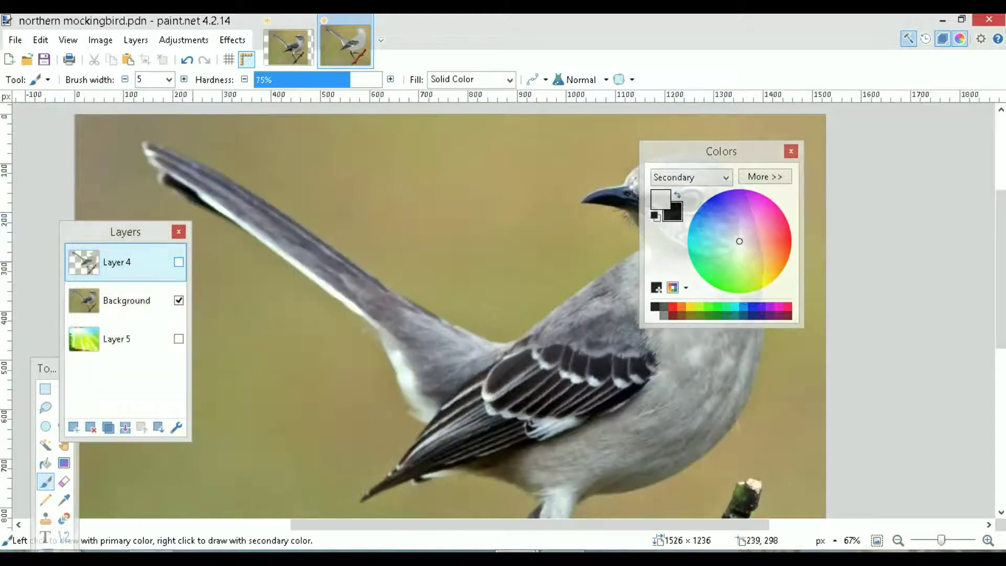
click(179, 262)
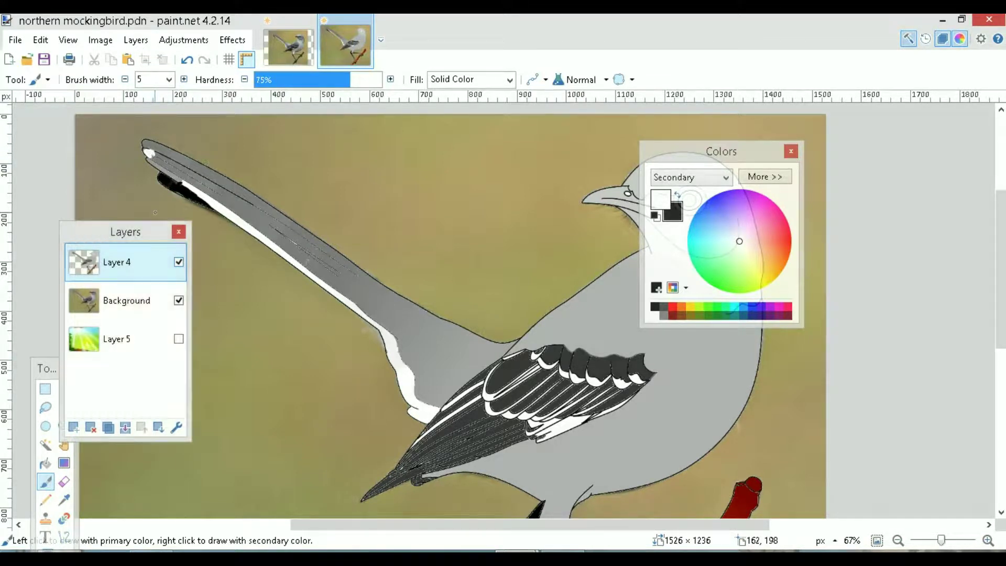
Compare the coloured bird with the reference photo by toggling Layer 4, then review the breast, legs and whole picture
click(179, 262)
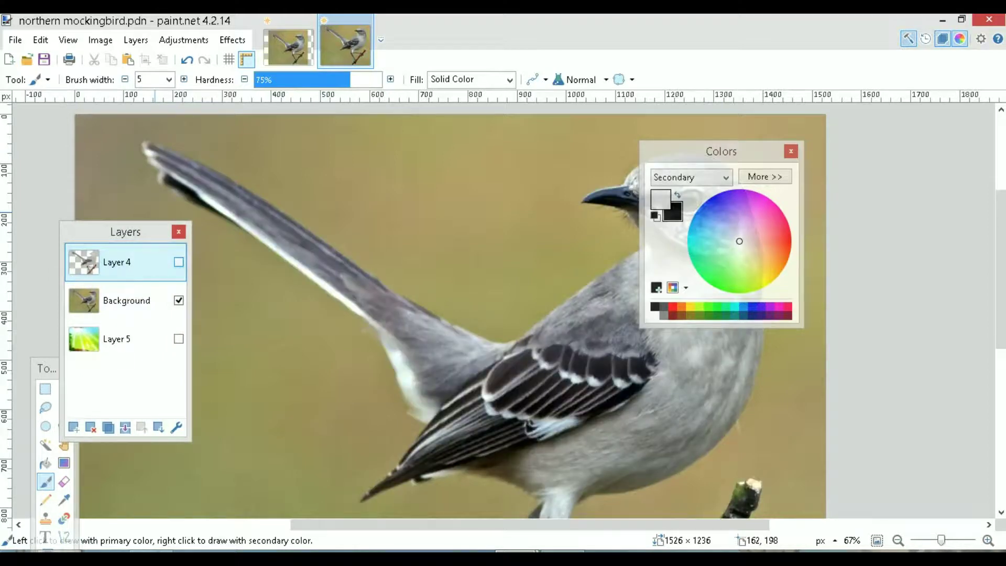
click(178, 262)
click(179, 262)
click(179, 262)
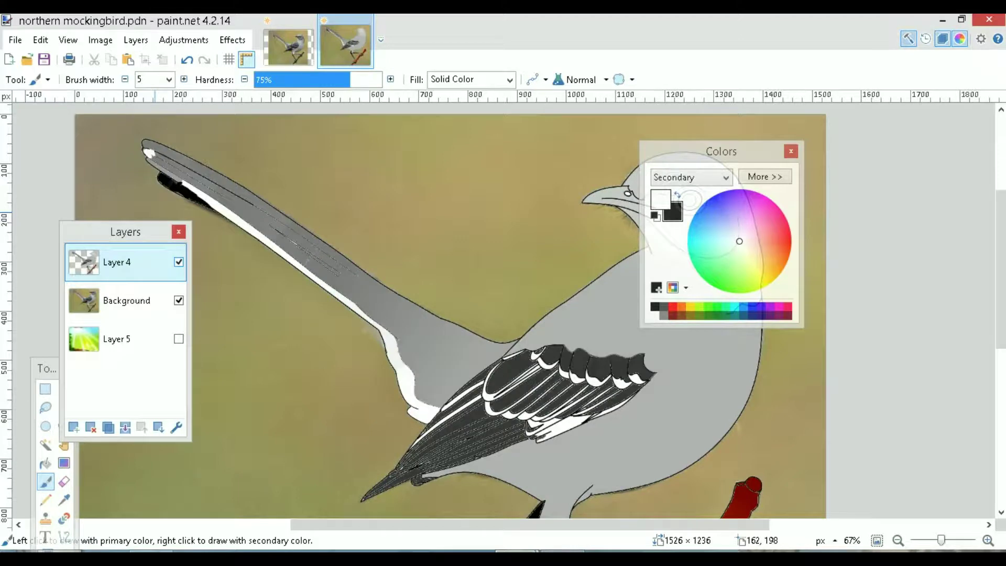
click(179, 262)
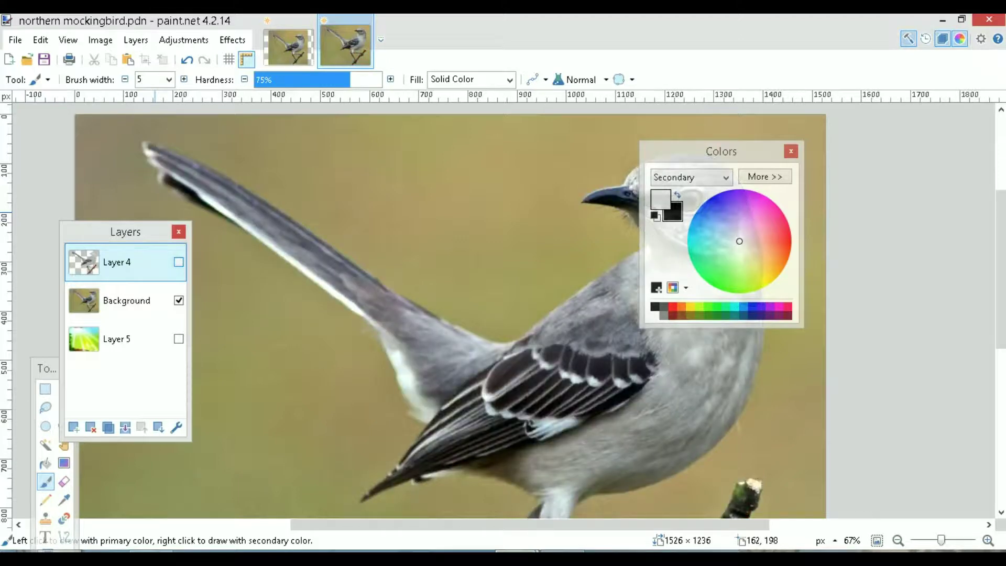
click(179, 262)
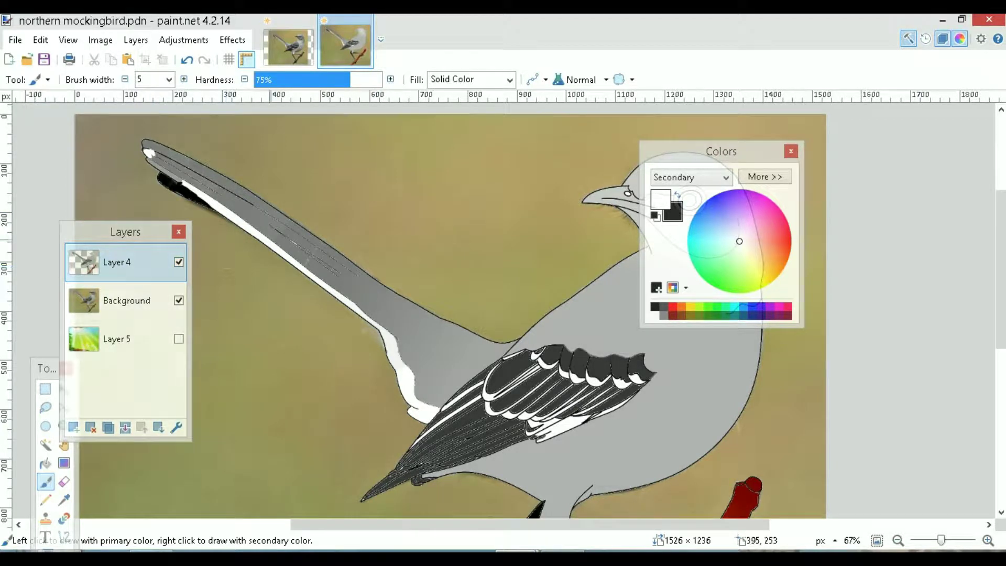
click(790, 151)
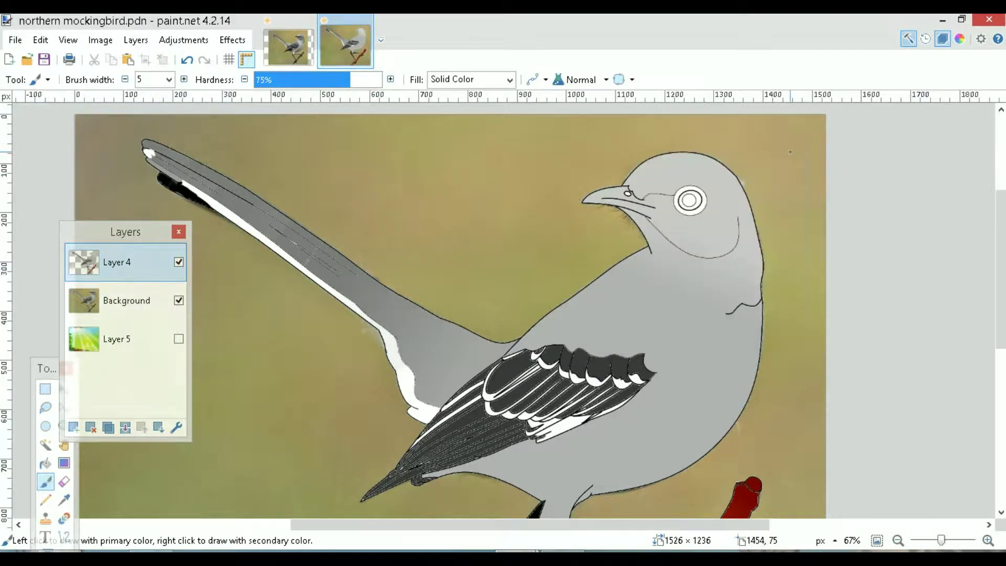
drag(1001, 228, 1001, 270)
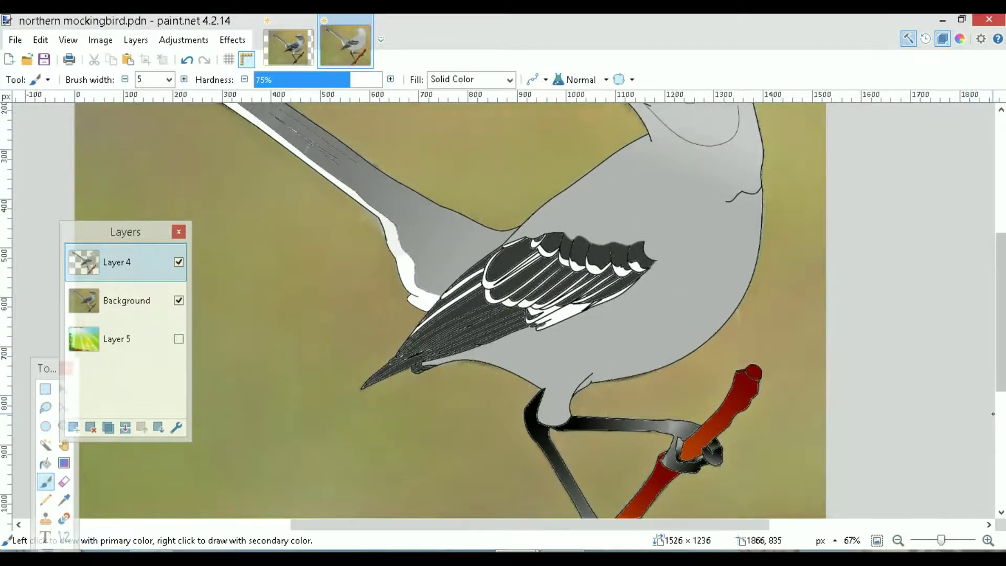
drag(941, 540, 938, 540)
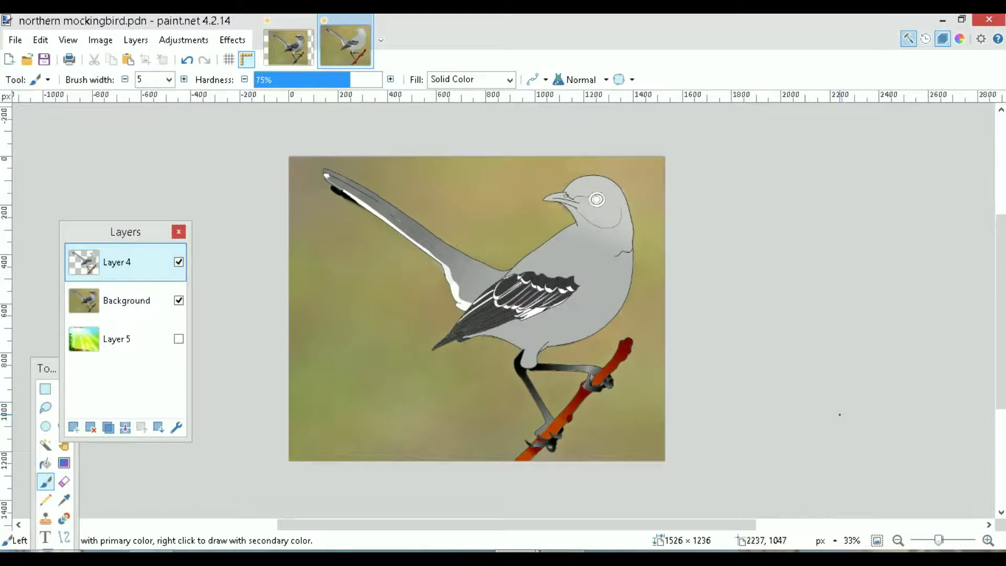
click(563, 556)
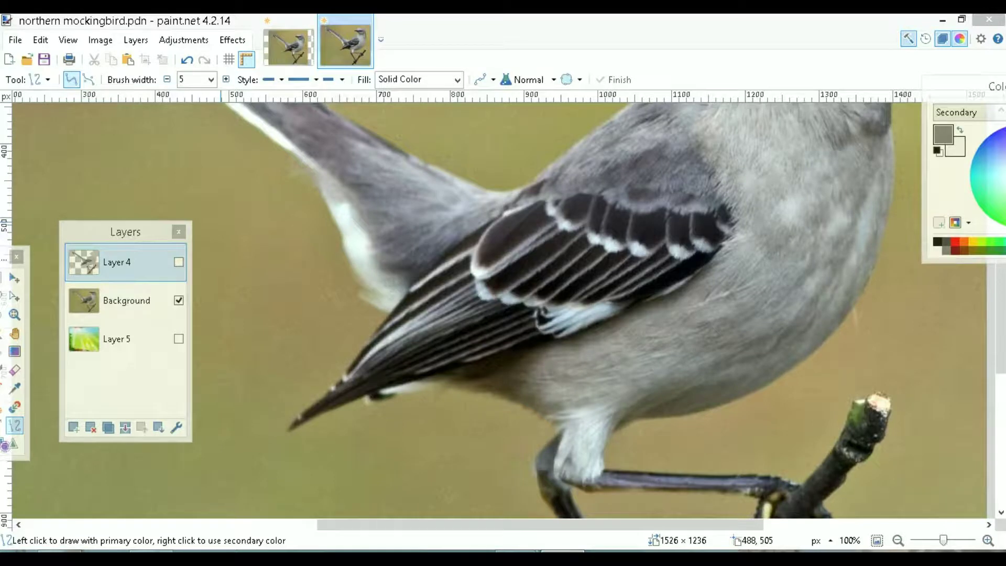
Add a new layer above the bird drawing and sketch thin grey feather lines over the belly and breast with the Pencil
click(73, 427)
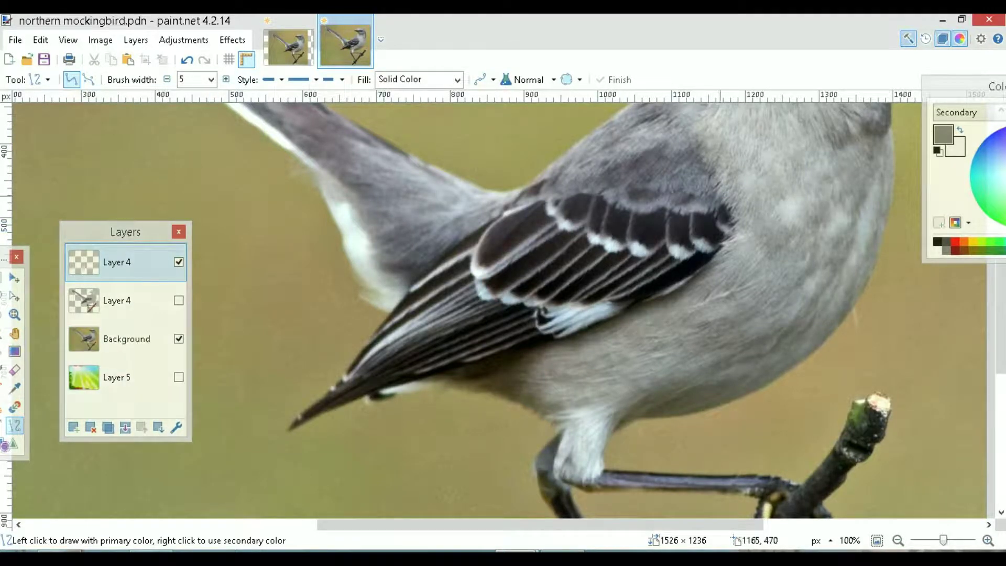
mouse_move(6, 257)
mouse_down()
mouse_move(174, 163)
mouse_move(211, 180)
mouse_move(128, 157)
mouse_move(47, 153)
mouse_up()
click(210, 311)
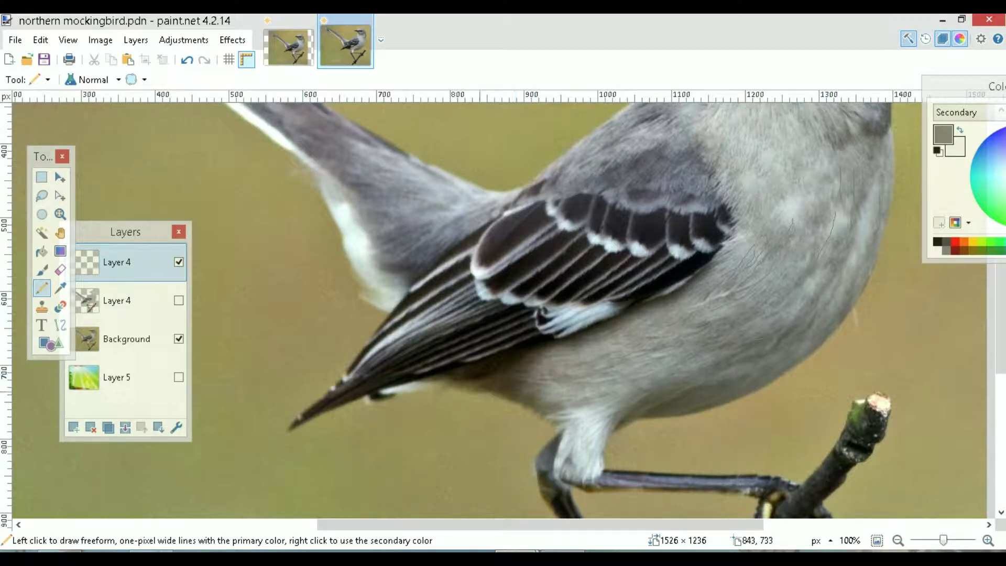
drag(480, 384, 536, 358)
drag(646, 402, 724, 382)
Check the pencil lines on their own without the photo, then show the photo and the coloured bird layer again
click(178, 339)
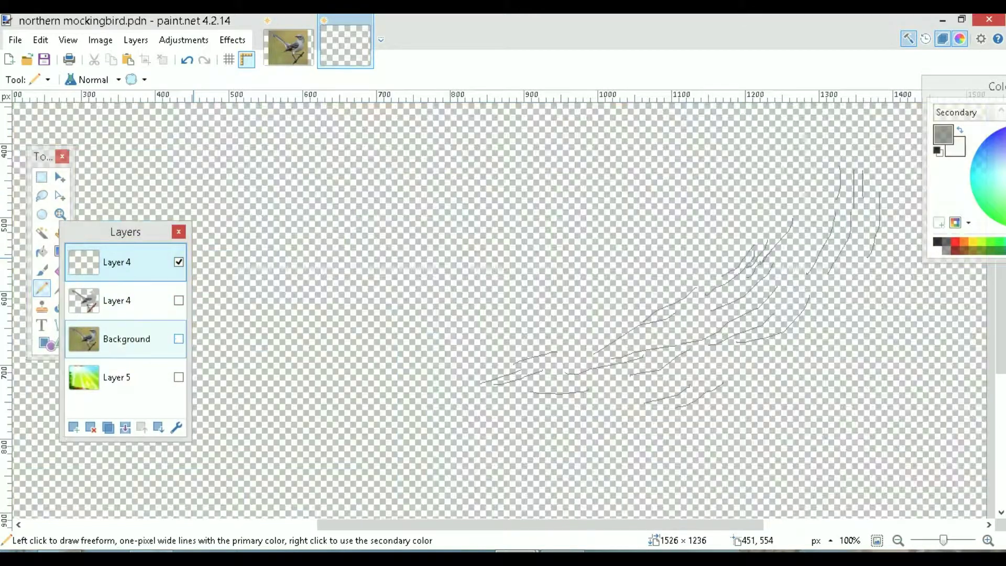
click(178, 338)
click(179, 300)
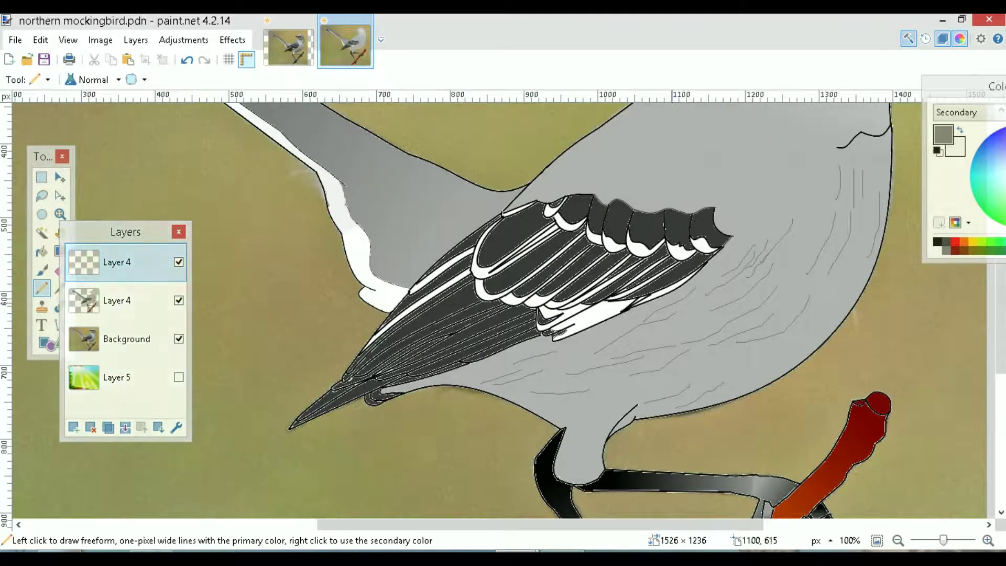
Draw thin grey feather lines with the Pencil over the upper back, shoulder and neck
drag(1000, 330, 1001, 313)
scroll(1000, 383, up, 2)
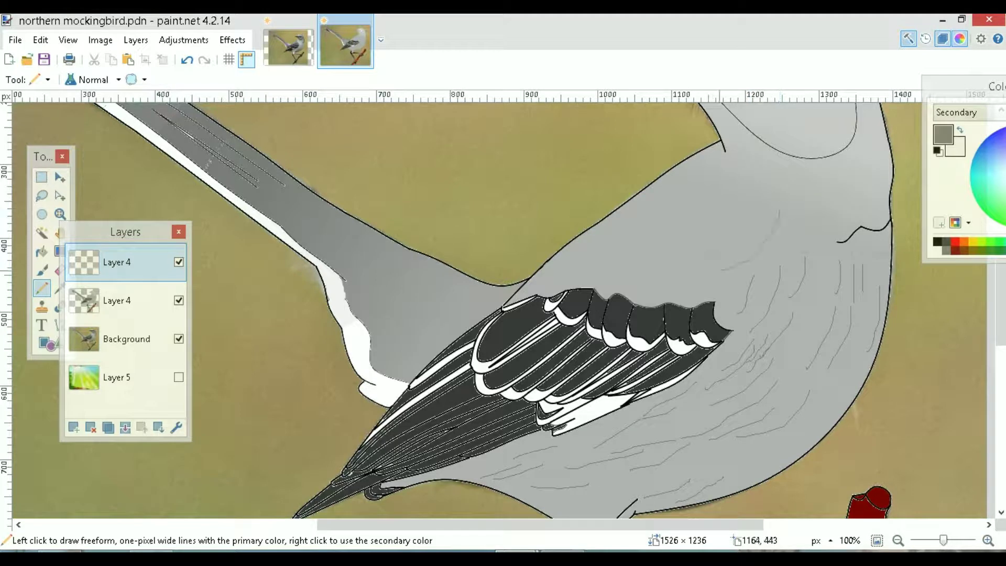
drag(742, 211, 663, 279)
drag(713, 209, 672, 255)
drag(664, 260, 638, 276)
drag(677, 194, 664, 217)
drag(765, 174, 754, 230)
mouse_move(813, 188)
mouse_down()
mouse_move(807, 216)
mouse_move(835, 222)
mouse_up()
drag(876, 153, 873, 209)
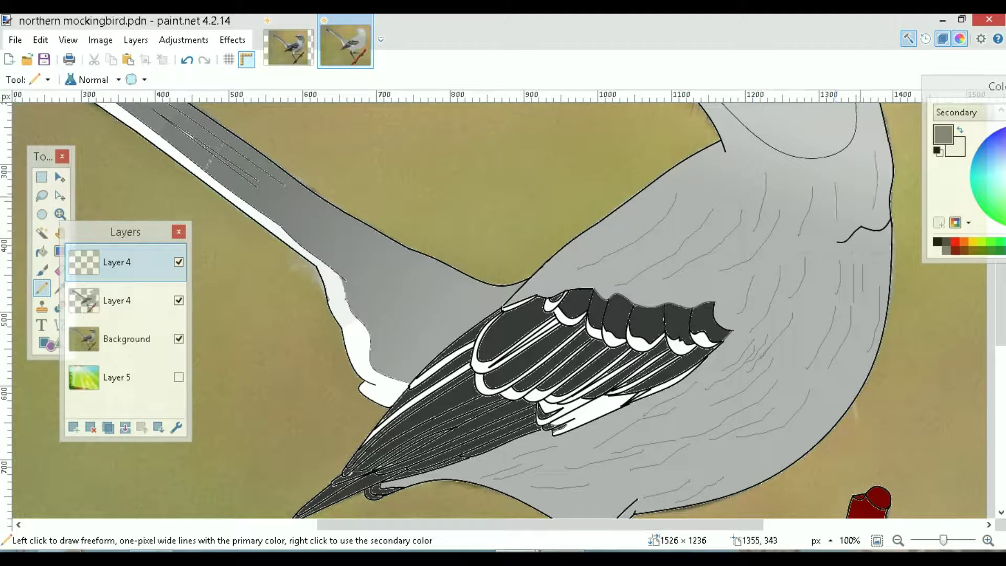
Add further grey feather lines with the Pencil along the lower breast and the underside of the belly
drag(851, 356, 837, 385)
drag(792, 444, 704, 476)
drag(632, 500, 586, 508)
Make dark grey the primary colour and draw darker feather lines over the back above the wing, using the reference photo
drag(956, 86, 811, 70)
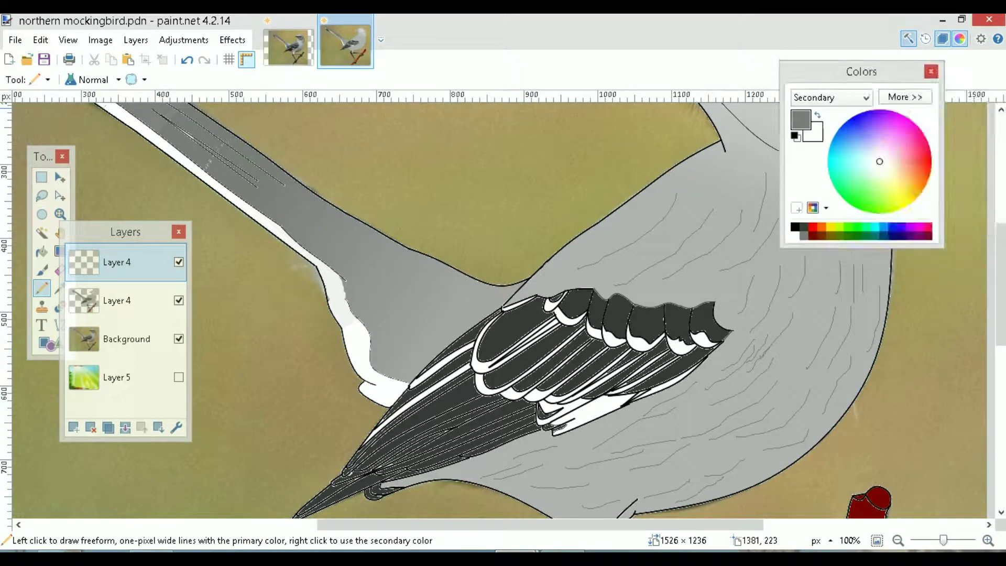
click(803, 226)
key(x)
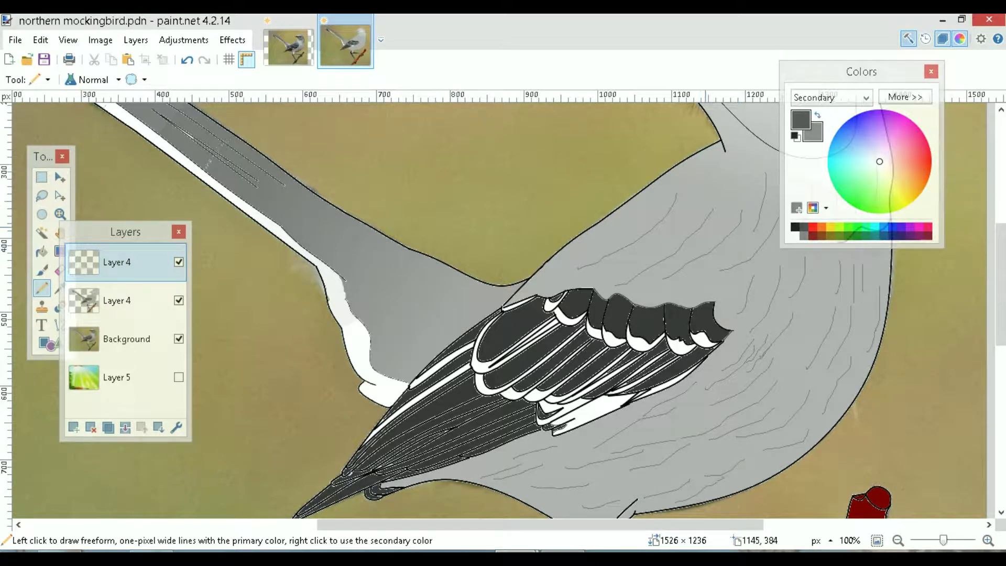
click(179, 300)
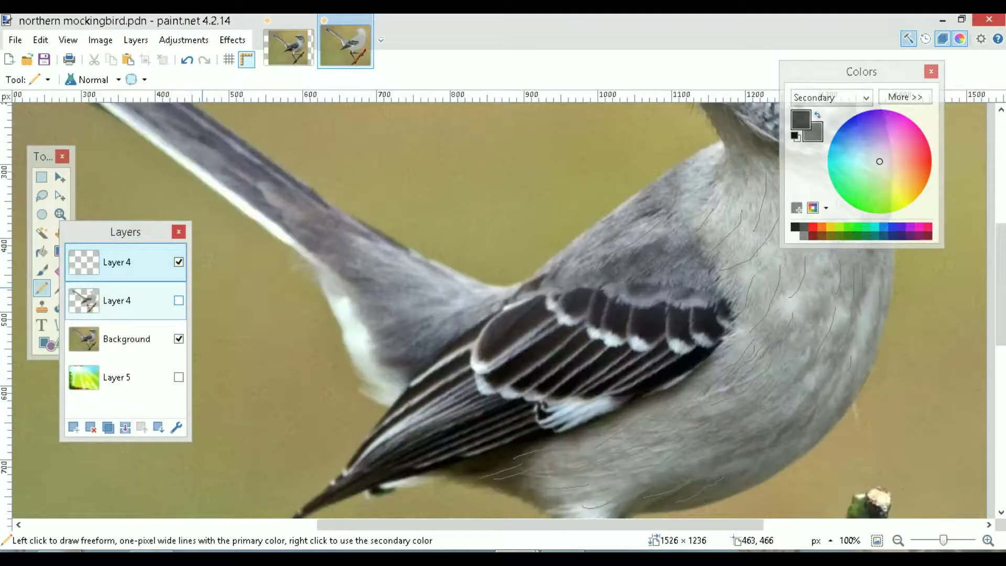
click(179, 301)
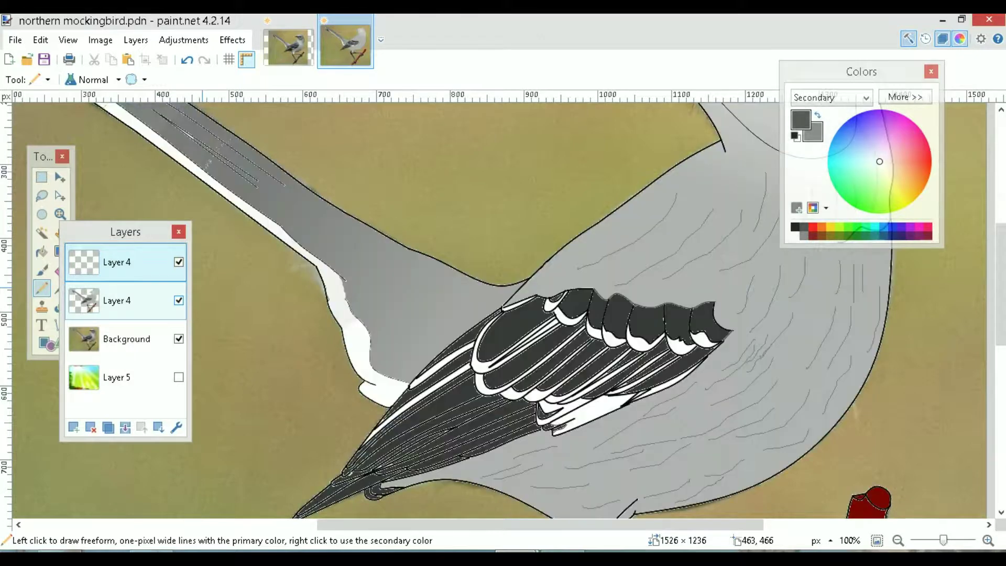
drag(680, 217, 603, 264)
drag(719, 232, 644, 285)
drag(736, 249, 687, 287)
drag(747, 269, 700, 294)
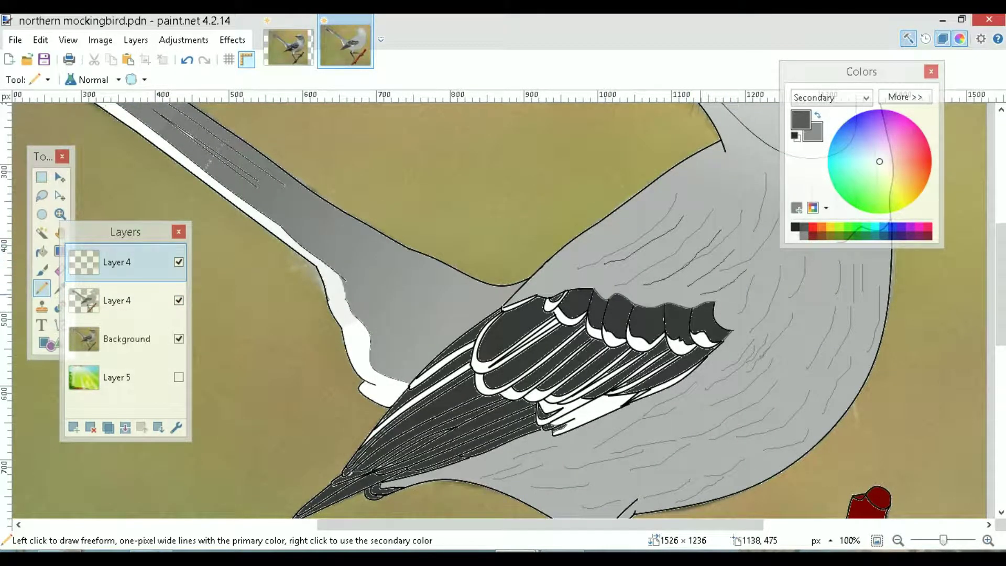
drag(633, 216, 558, 277)
drag(644, 261, 601, 279)
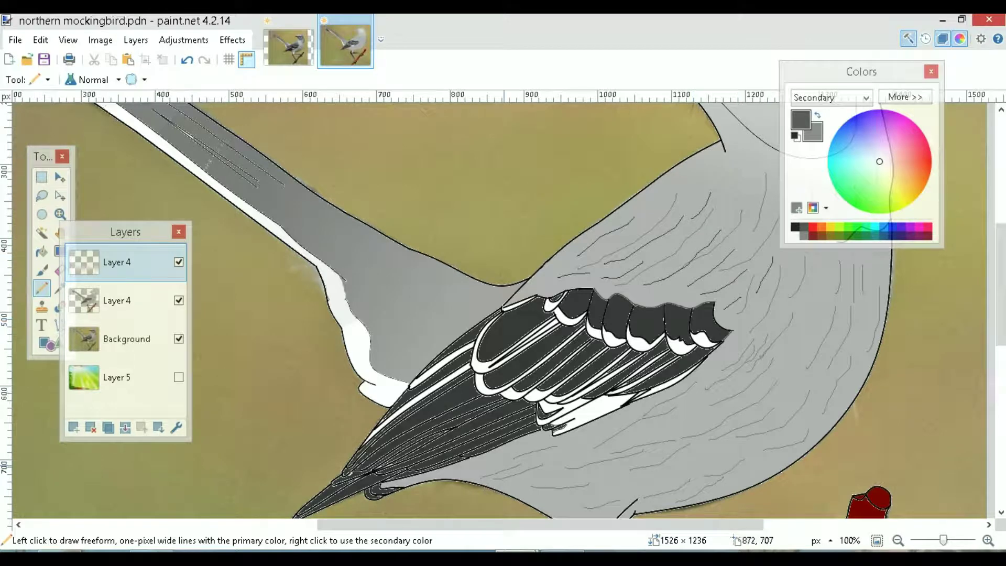
Draw dark grey feather lines with the Pencil over the belly just below the wing
mouse_move(470, 475)
mouse_down()
mouse_move(521, 468)
mouse_move(531, 456)
mouse_up()
drag(528, 457, 575, 437)
mouse_move(523, 483)
mouse_down()
mouse_move(602, 455)
mouse_move(632, 419)
mouse_up()
mouse_move(575, 503)
mouse_down()
mouse_move(635, 476)
mouse_move(711, 400)
mouse_up()
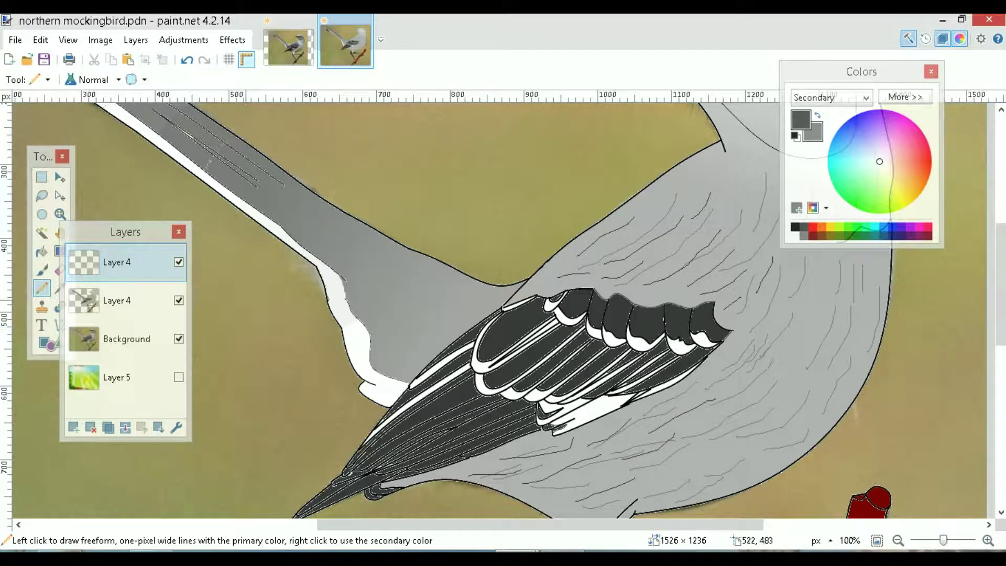
Check the tail base against the reference photo and draw dark grey feather lines across it and up the tail
click(179, 301)
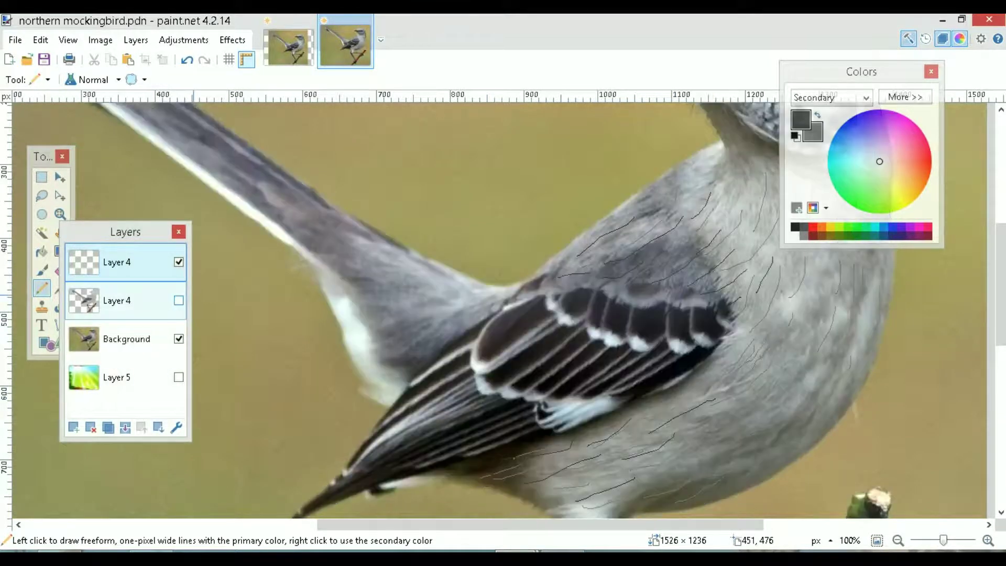
click(178, 300)
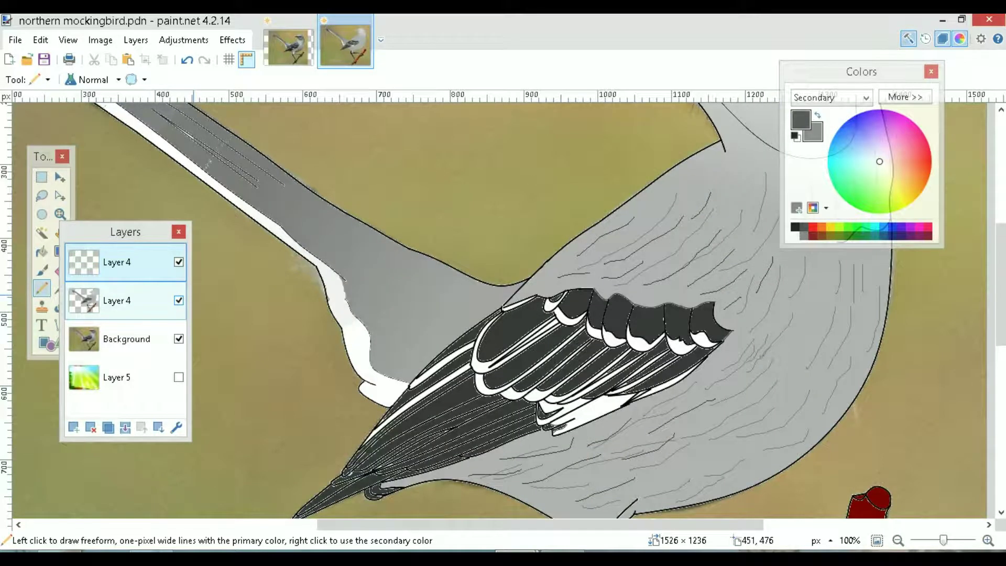
drag(458, 319, 387, 295)
drag(453, 311, 368, 258)
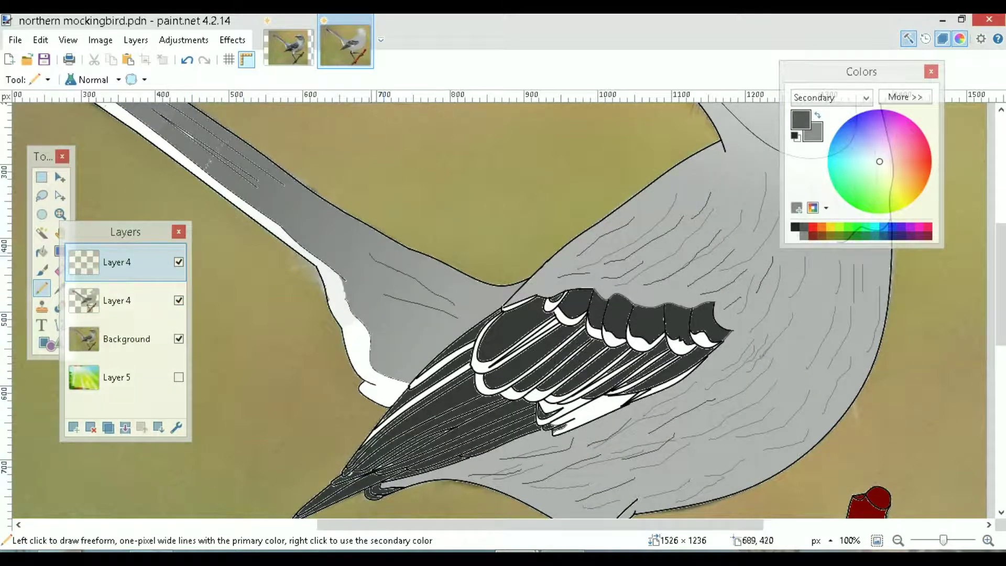
drag(441, 269, 360, 259)
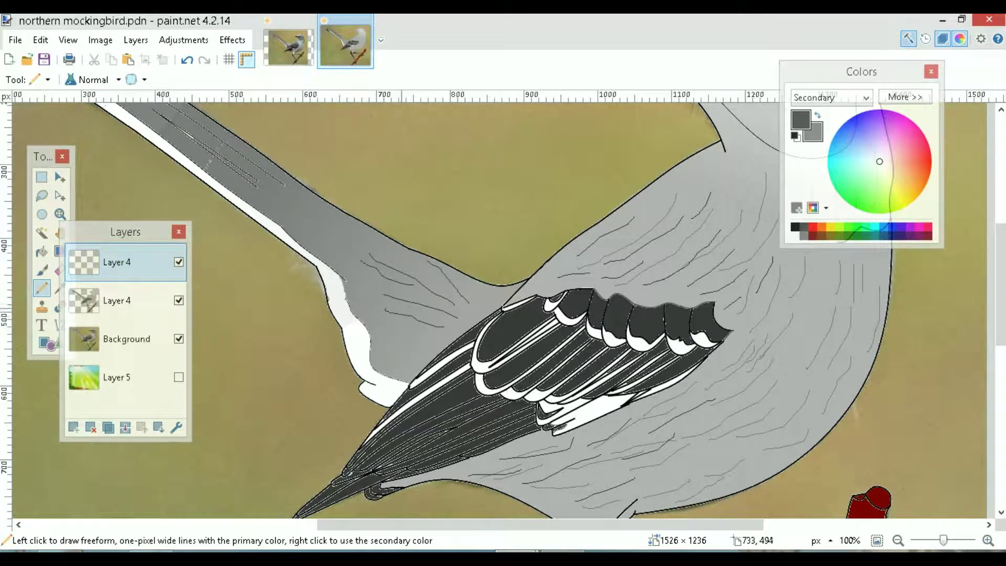
mouse_move(413, 333)
mouse_down()
mouse_move(378, 316)
mouse_move(387, 342)
mouse_up()
drag(466, 318, 431, 270)
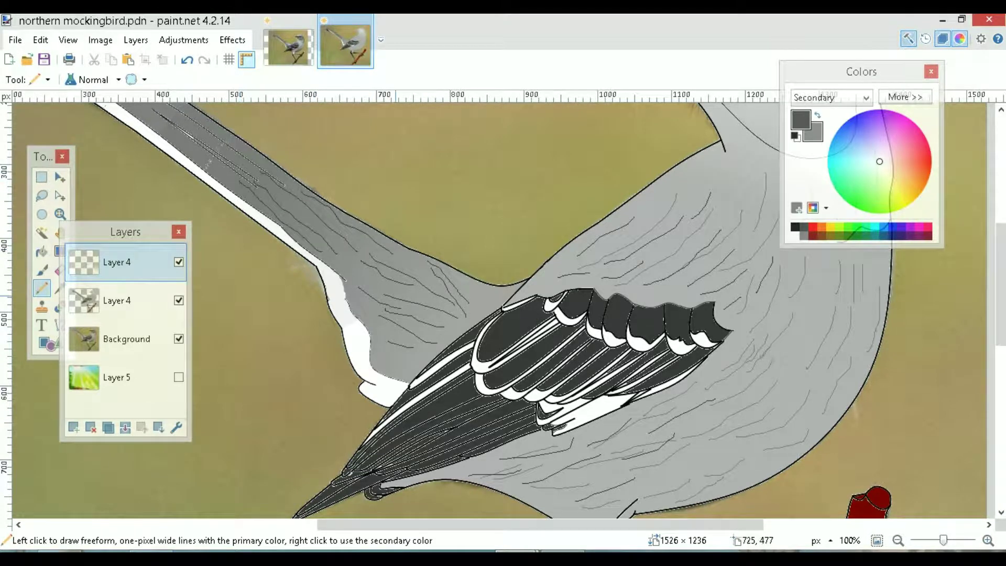
Add dark feather lines to the neck and to the cheek below the eye, following the reference photo
drag(1000, 310, 999, 269)
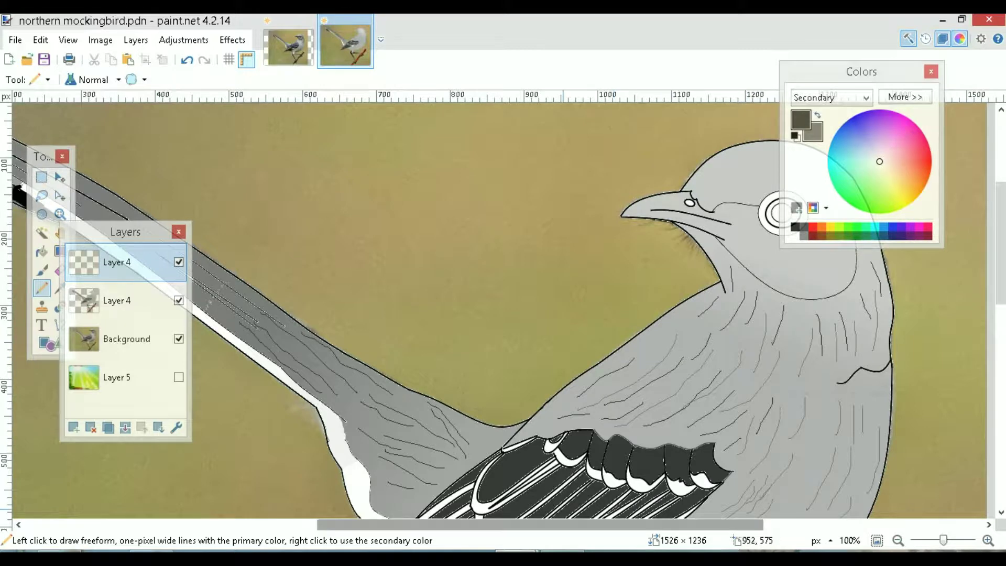
drag(555, 524, 615, 524)
drag(511, 525, 551, 524)
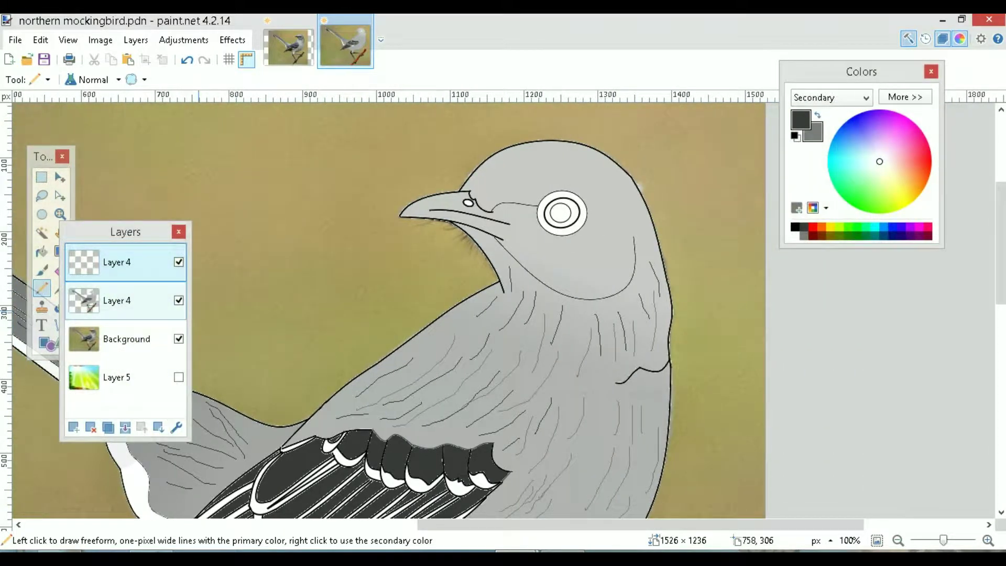
click(179, 300)
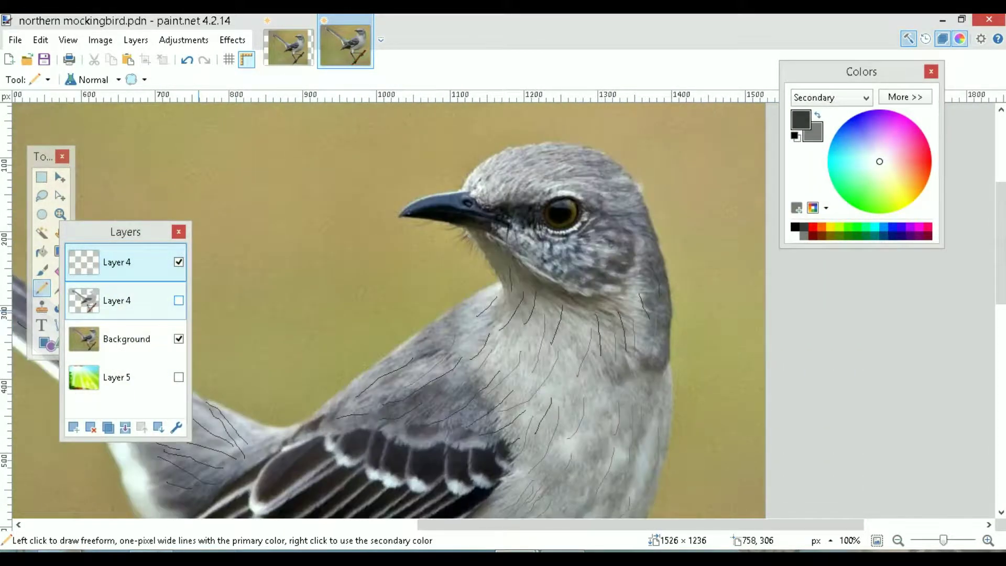
click(179, 300)
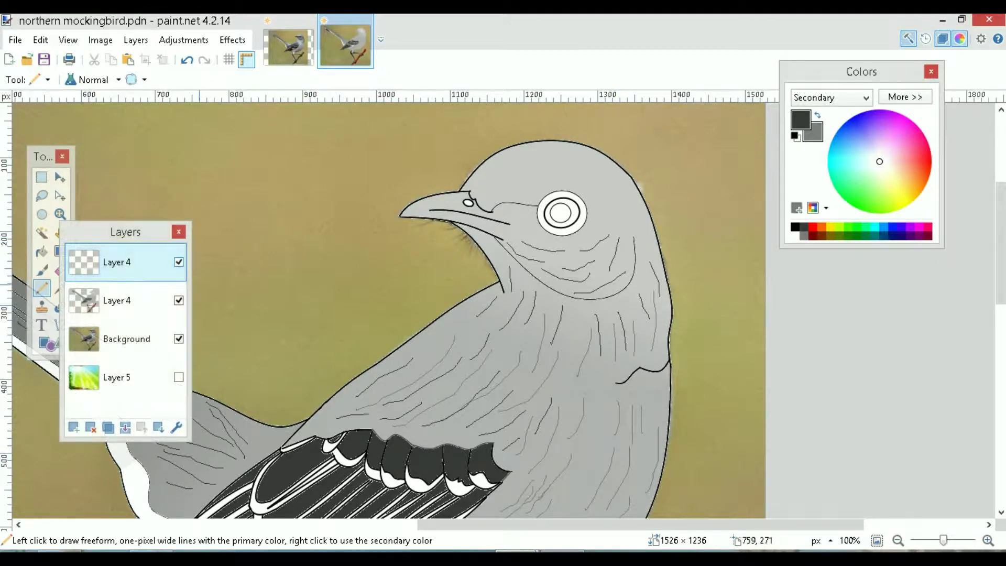
Draw curved dark feather lines over the crown and behind the eye, comparing them with the reference photo
click(179, 300)
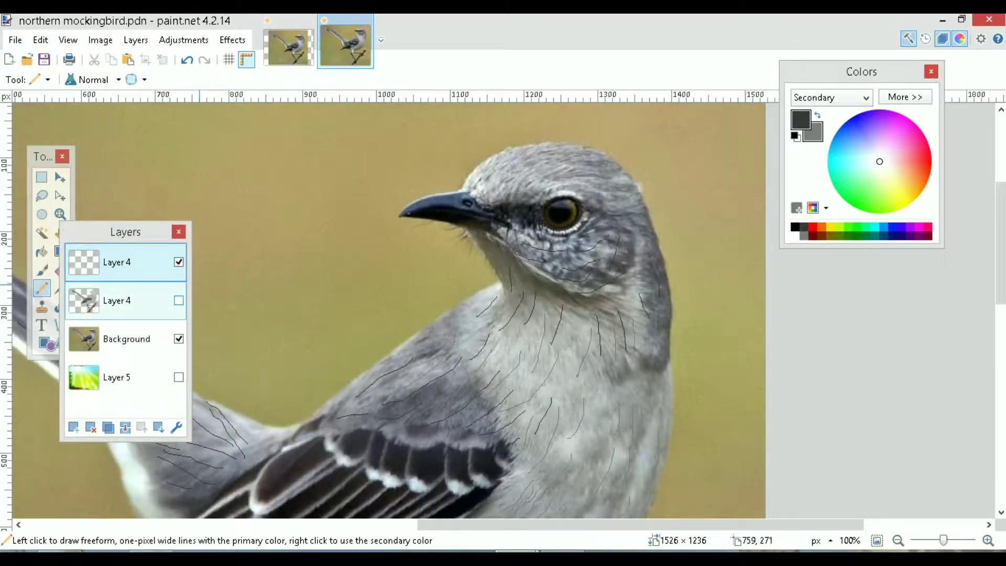
click(178, 300)
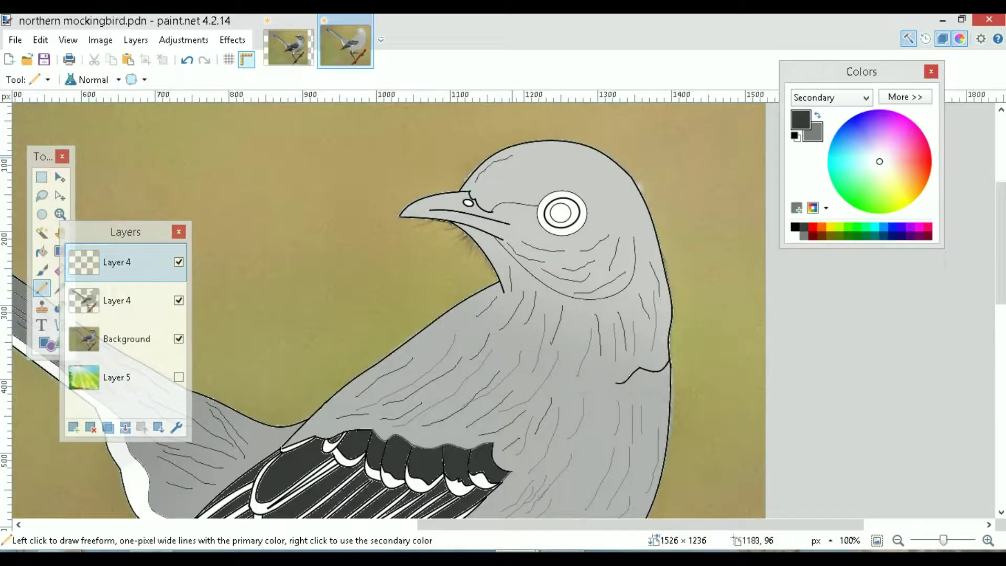
drag(522, 158, 585, 149)
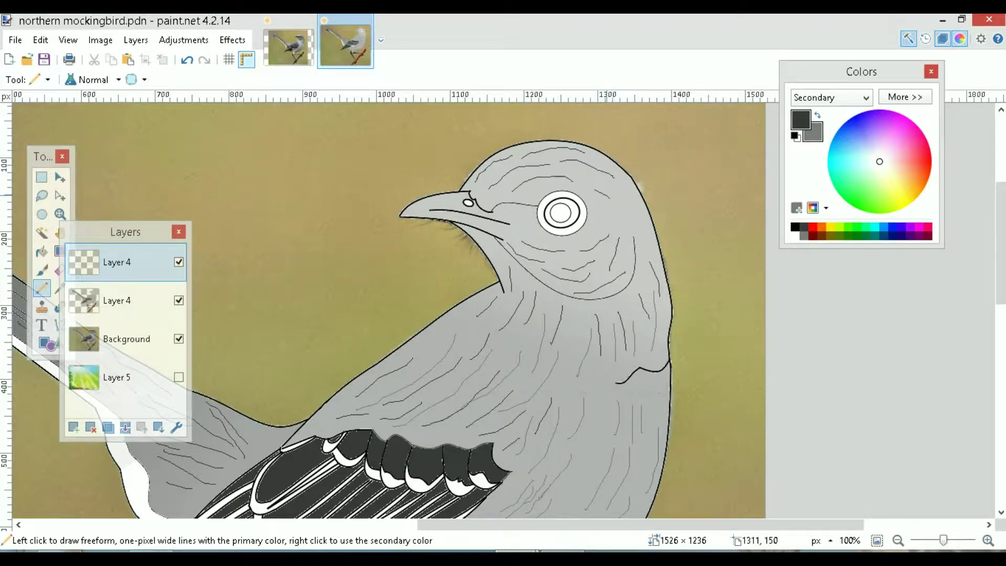
drag(625, 198, 638, 234)
click(178, 262)
click(179, 262)
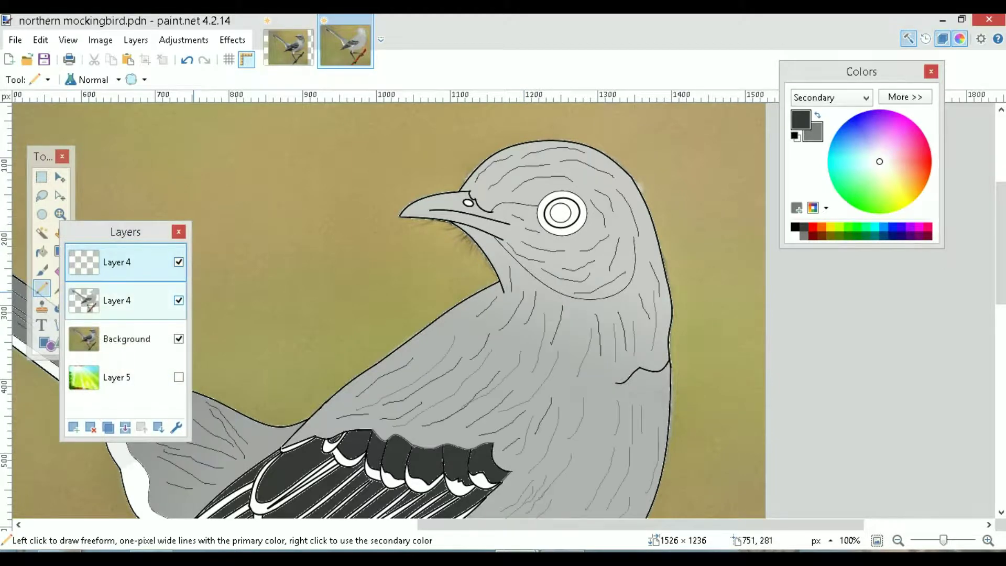
click(178, 300)
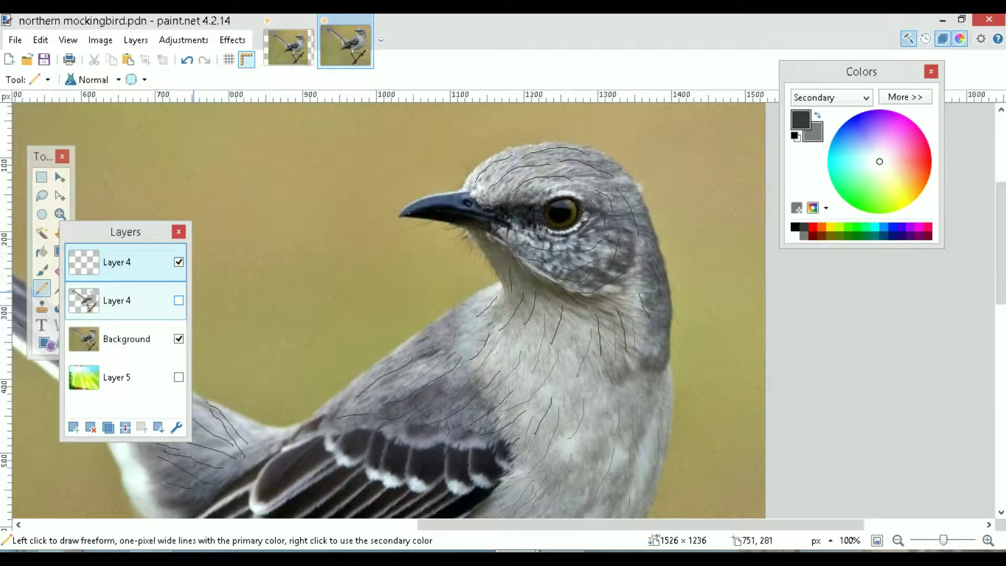
Draw dense dark feather lines between the beak and the eye, following the reference photo
click(179, 300)
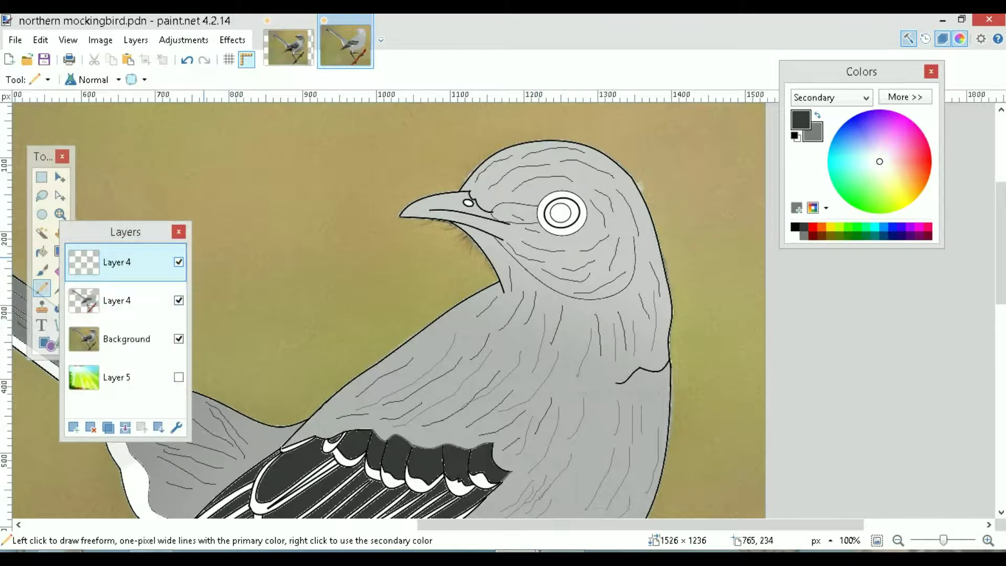
click(179, 301)
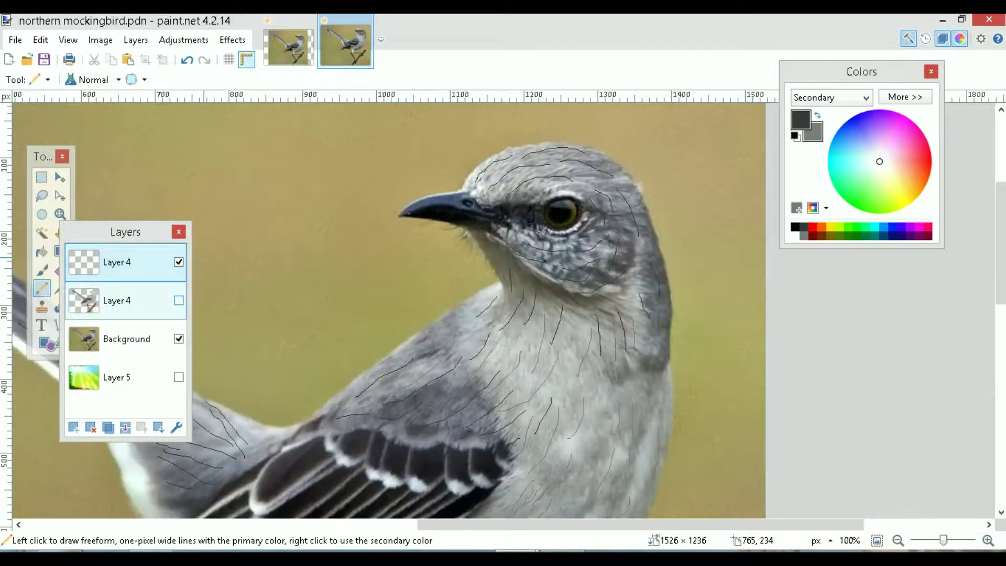
click(178, 300)
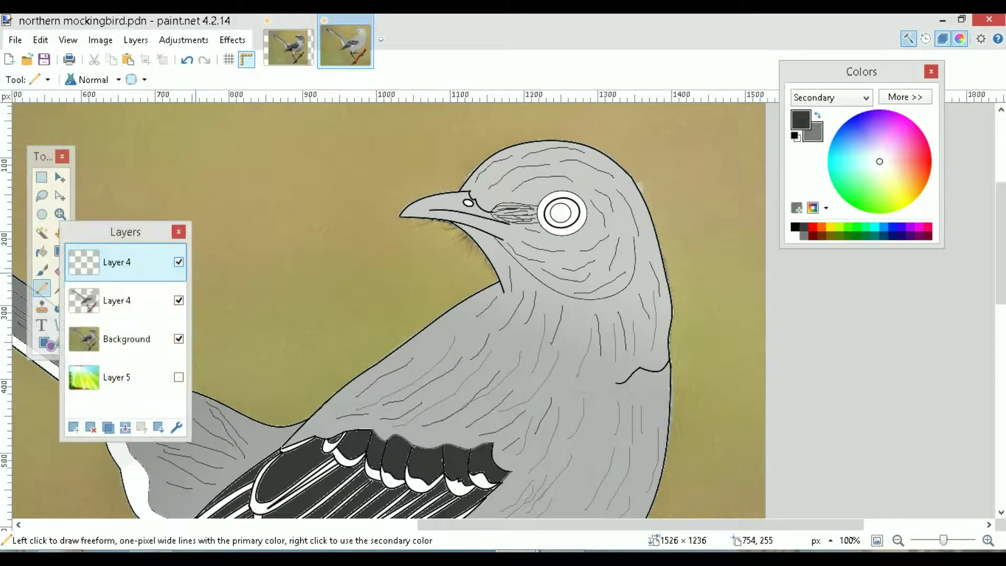
click(179, 300)
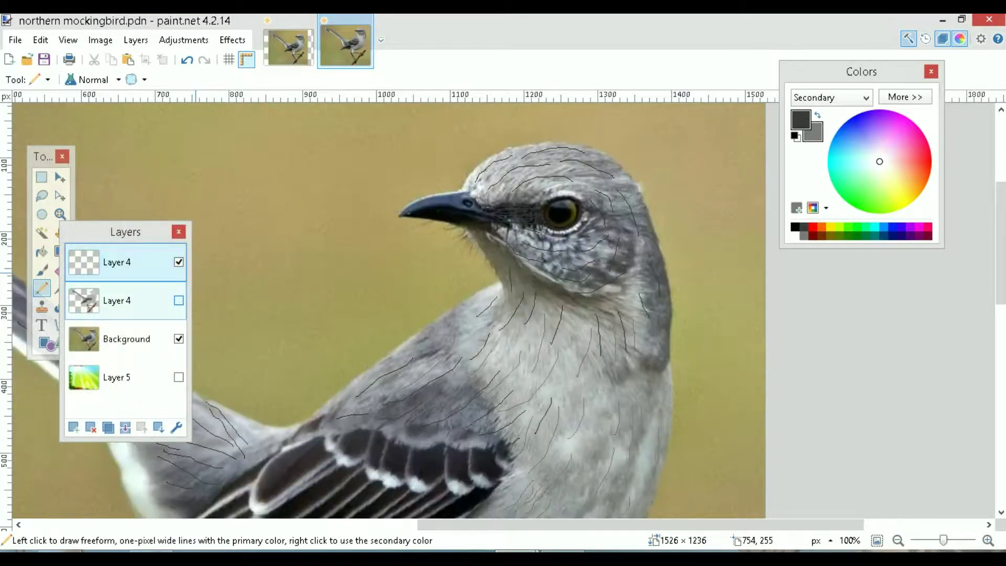
click(179, 301)
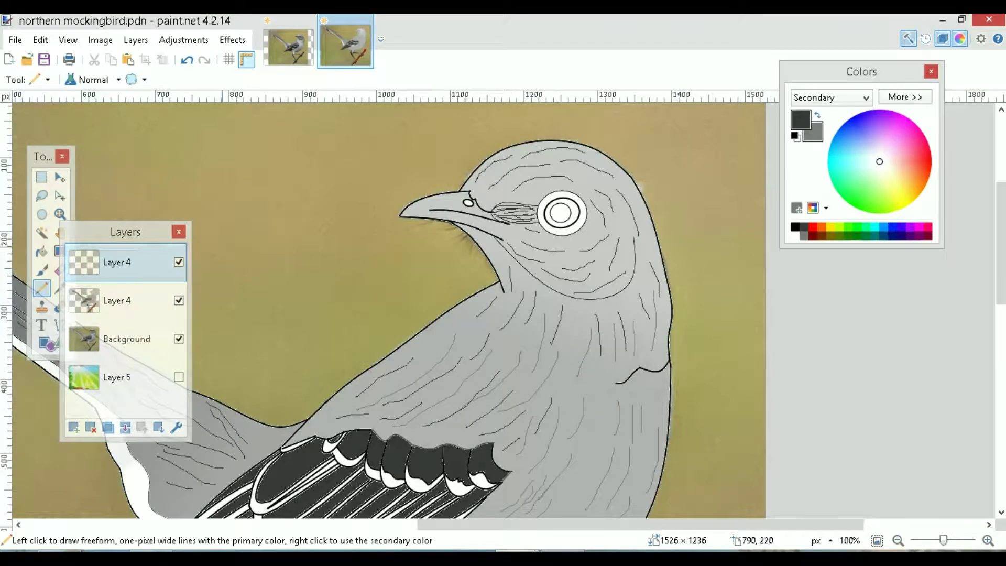
Try to select the beak with the Magic Wand at 15% tolerance
click(42, 232)
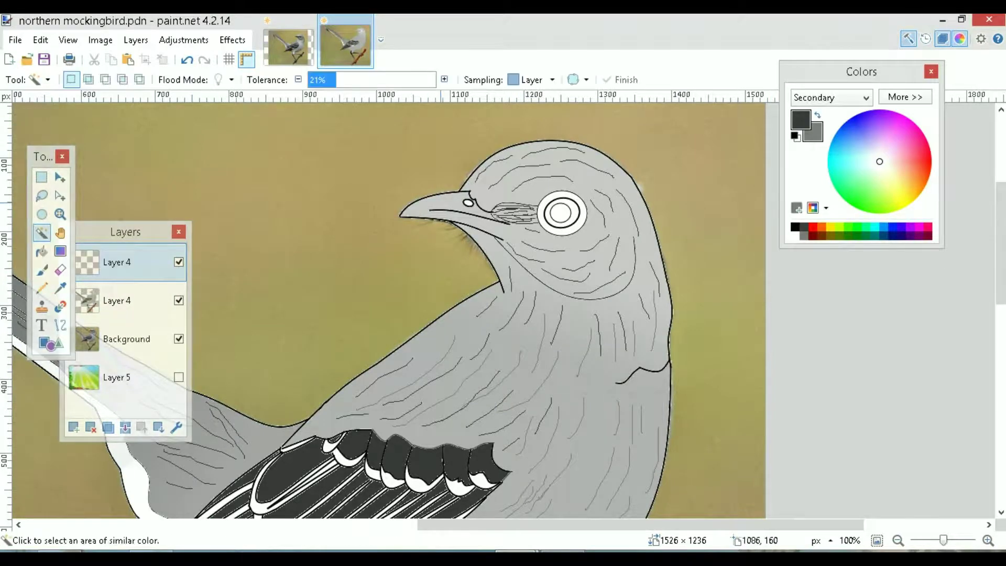
click(454, 216)
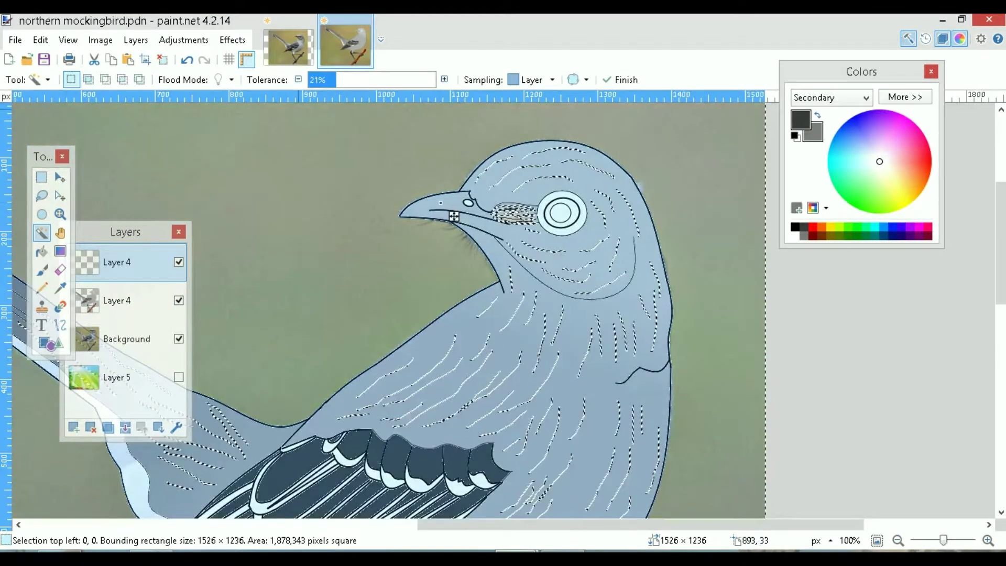
click(327, 79)
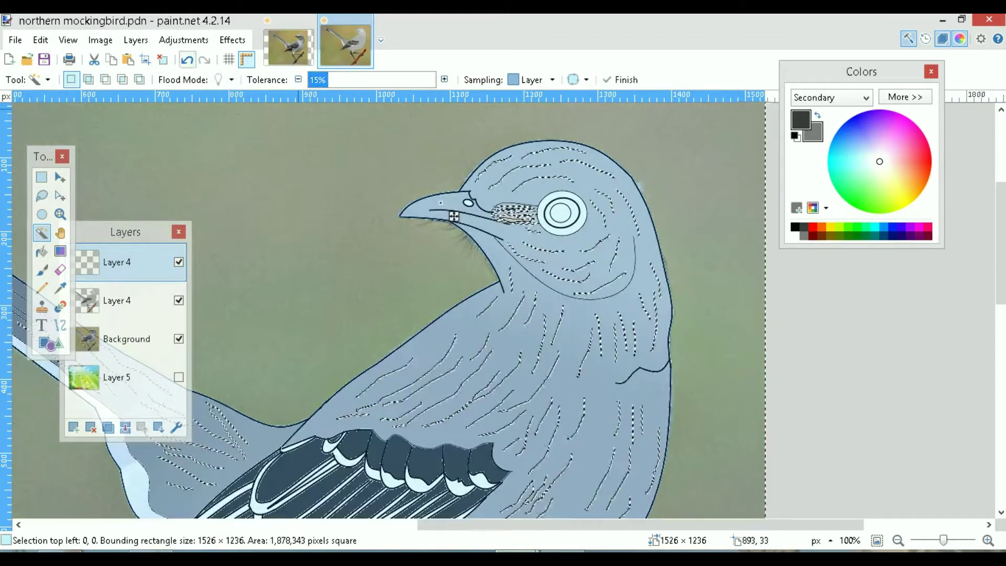
key(ctrl+d)
Draw a dark grey line about 22 px long across the rear end of the lower beak, with a brush width of 1
click(61, 325)
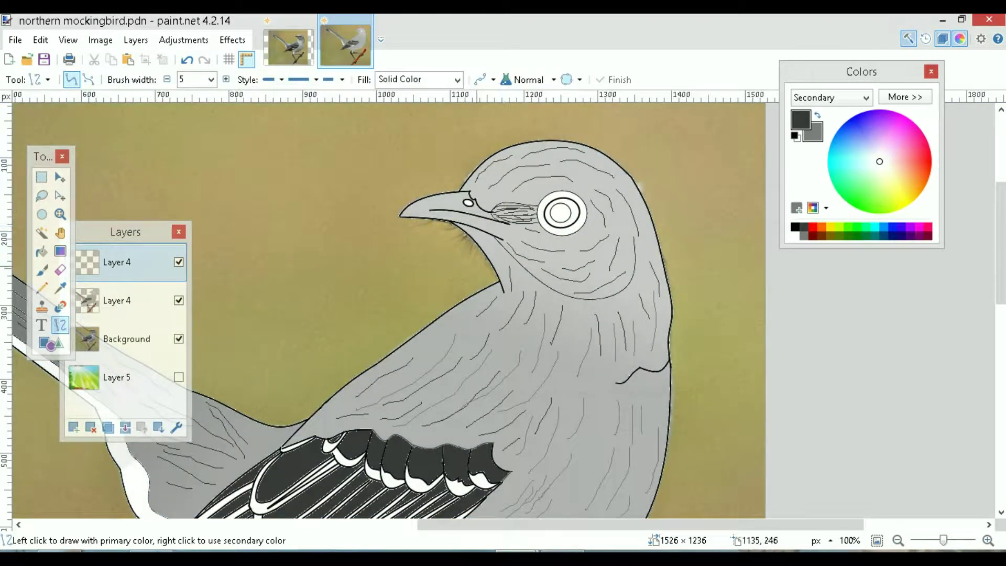
drag(502, 239, 508, 224)
click(211, 79)
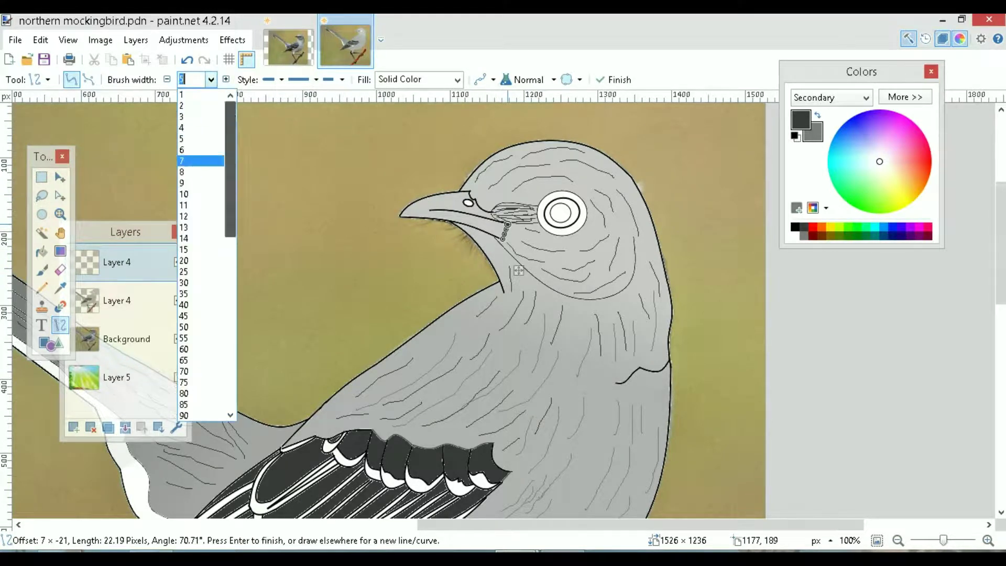
click(194, 95)
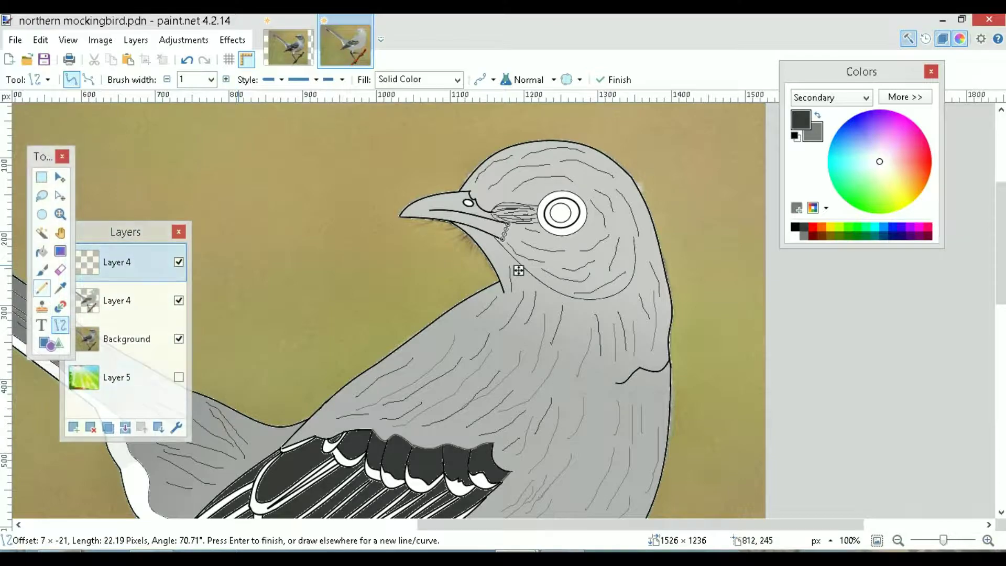
Try to select the beak again with the Magic Wand
click(42, 232)
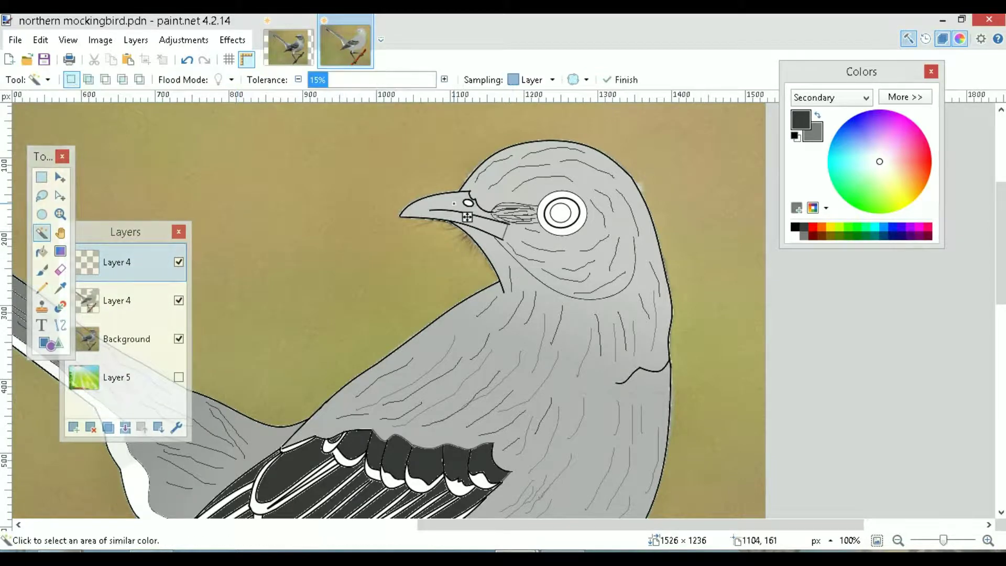
click(467, 216)
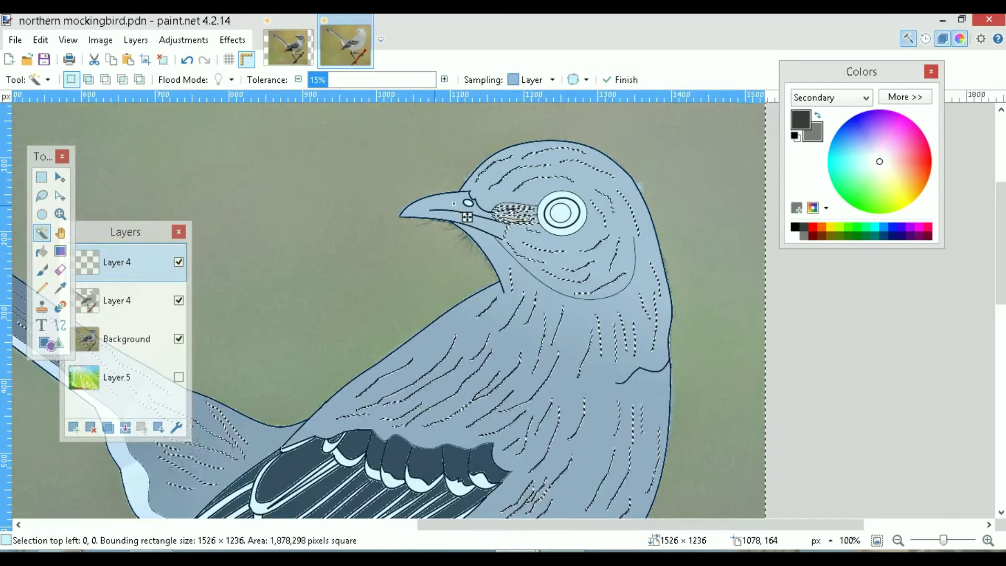
key(ctrl+d)
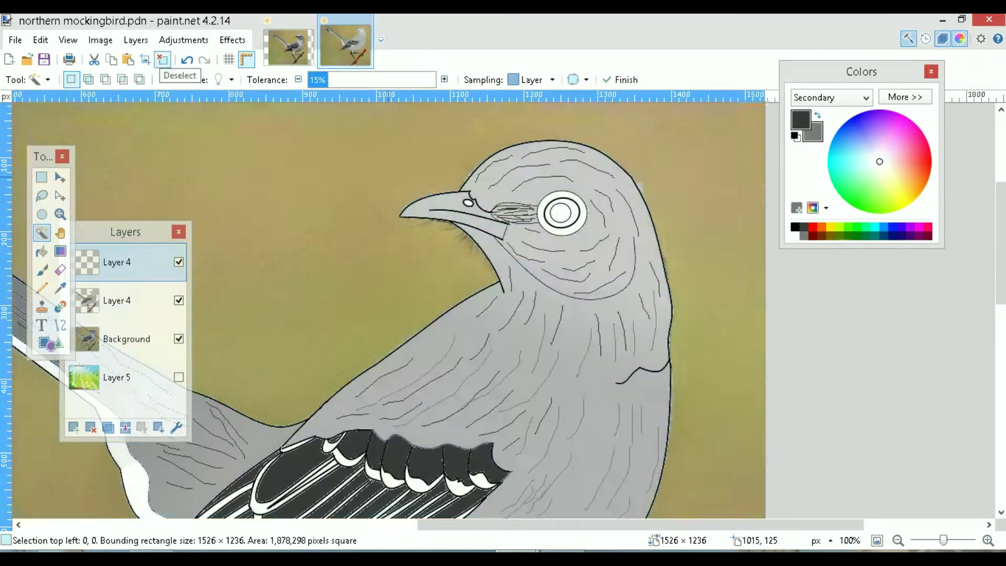
Add a thin dark grey line about 14 px long at the rear end of the upper beak
click(60, 325)
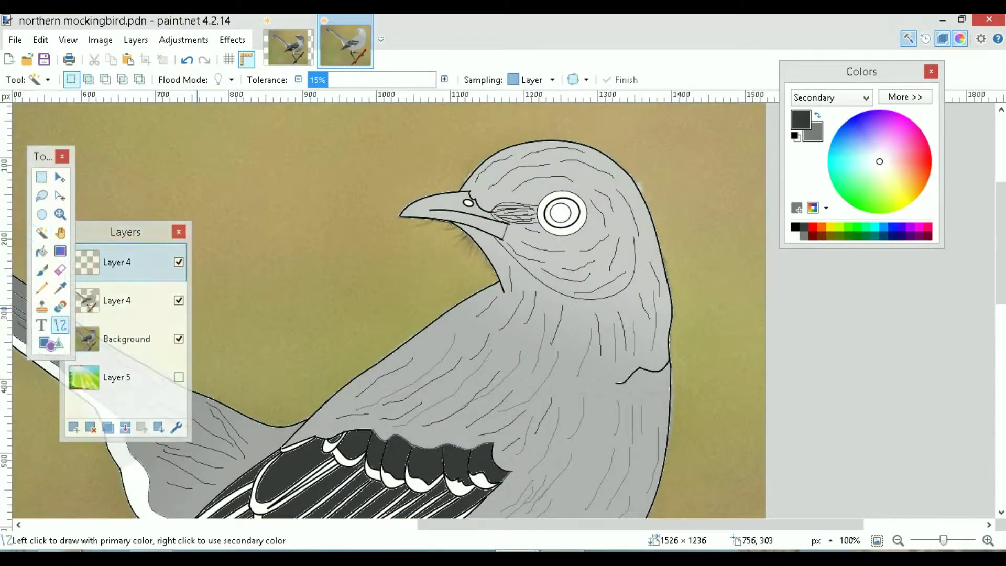
drag(492, 219, 499, 227)
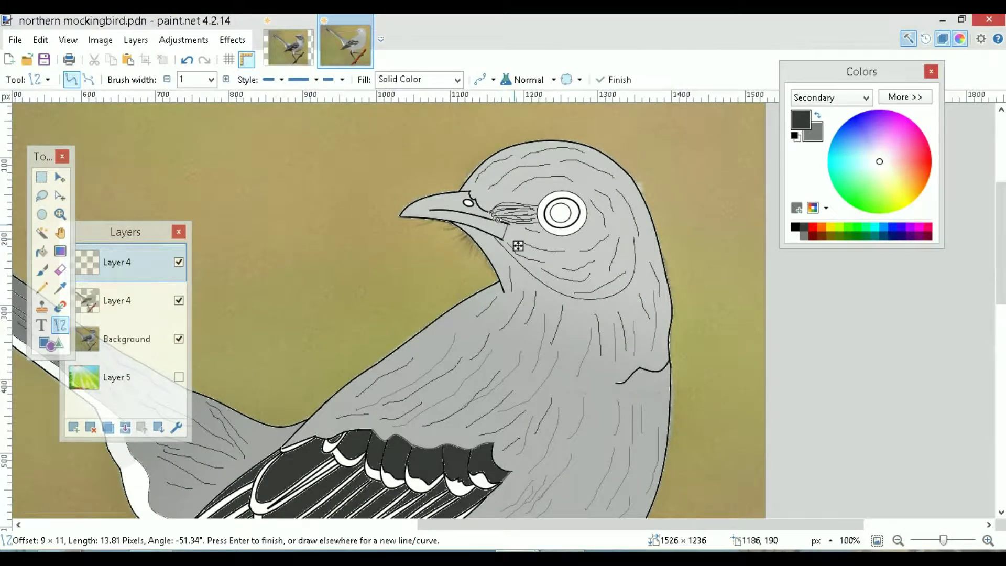
key(Return)
Try once more to select only the beak on the feather line layer with the Magic Wand
click(42, 232)
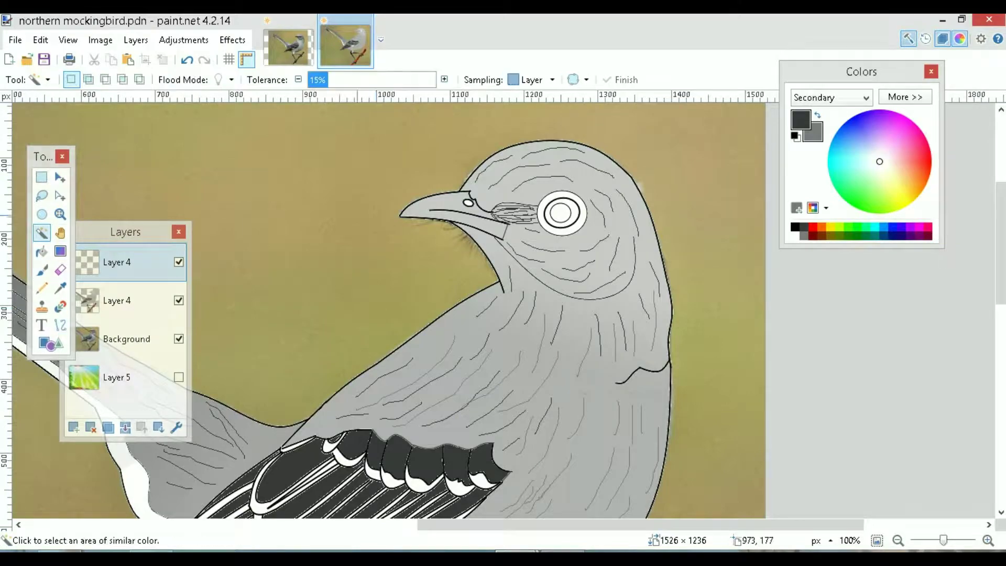
click(452, 215)
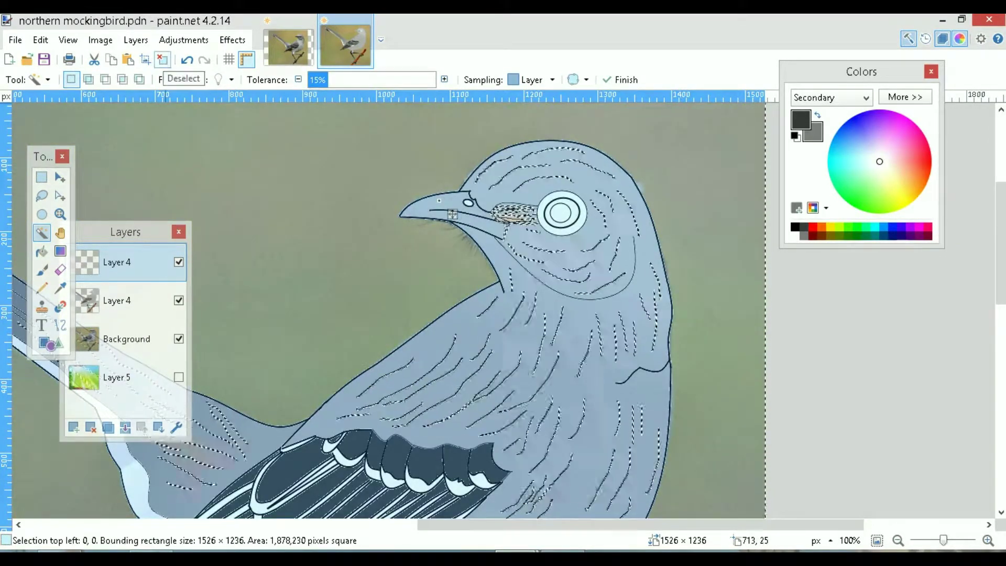
key(ctrl+d)
Compare the beak with the reference photo and make the layer holding the outlined, coloured bird active
click(179, 300)
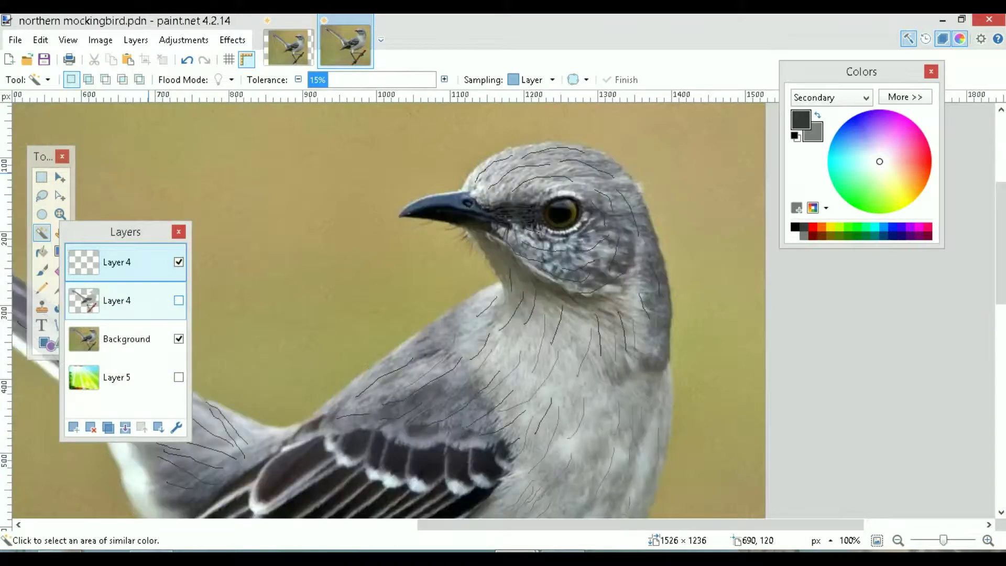
click(178, 300)
click(116, 301)
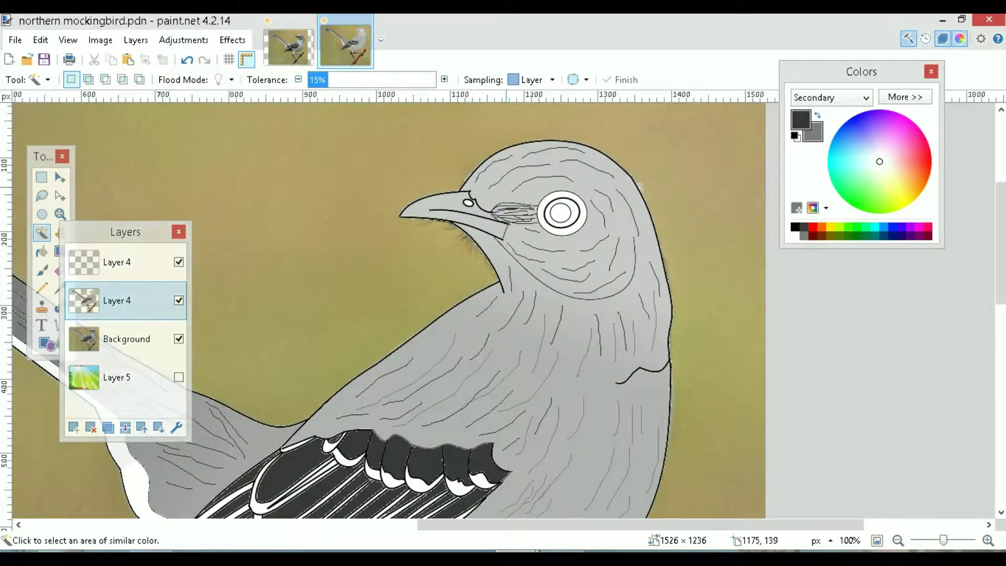
Try to select the beak on the coloured bird layer with the Magic Wand, lowering the tolerance to 2%
click(465, 209)
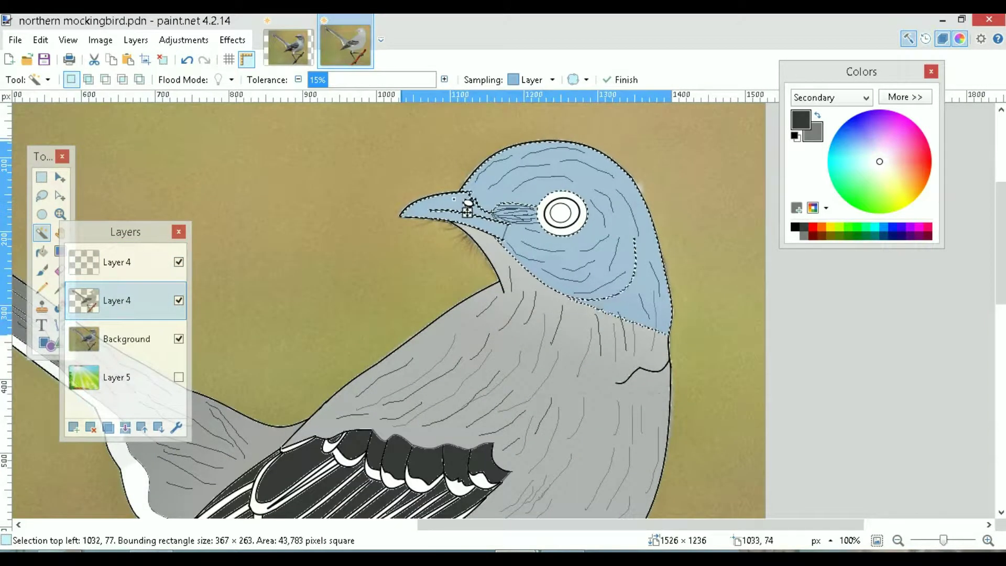
drag(328, 79, 319, 80)
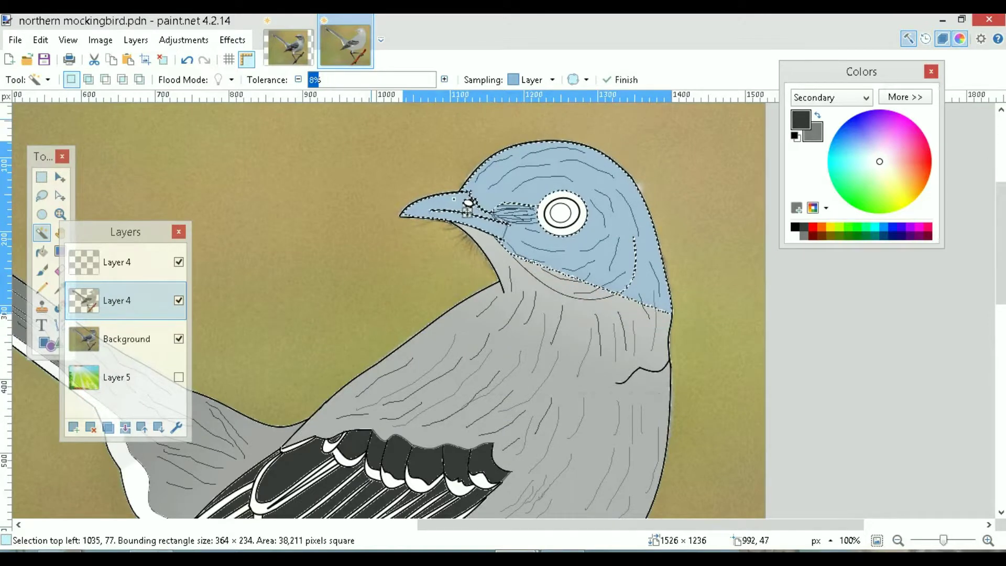
click(162, 59)
click(454, 215)
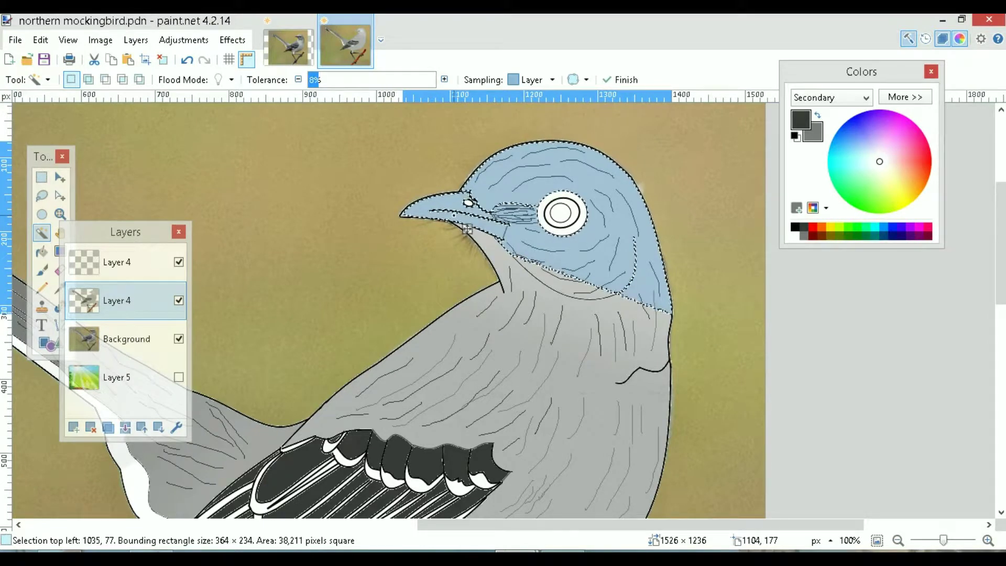
text(2)
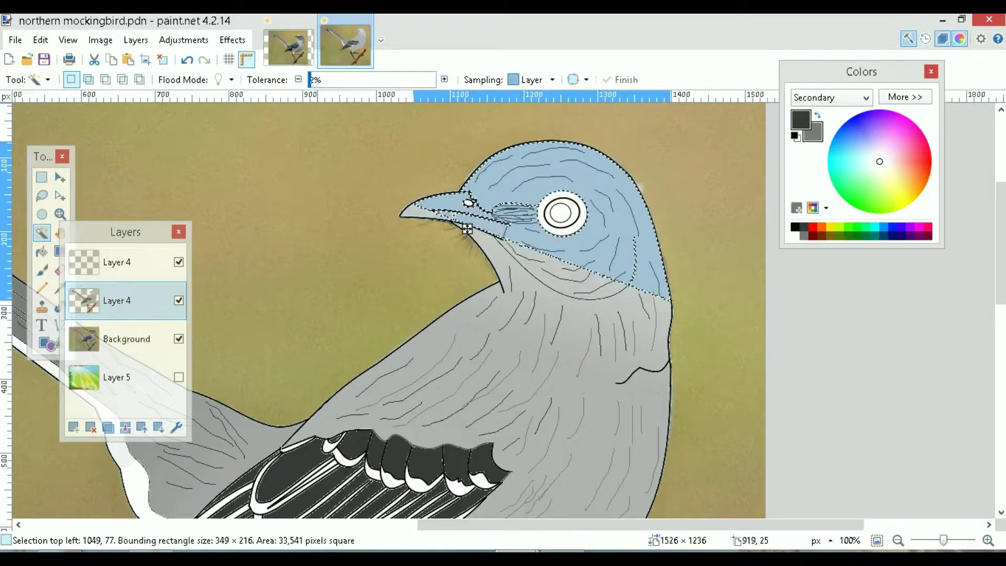
key(ctrl+d)
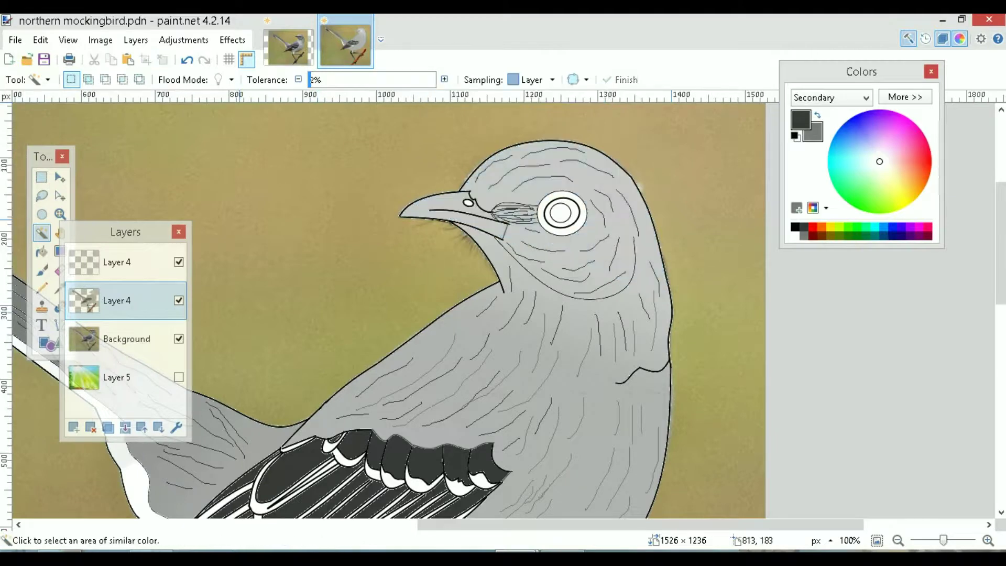
Close the rear edge of the beak with two 1 px lines about 30 px and 26 px long, making the second one black
click(60, 325)
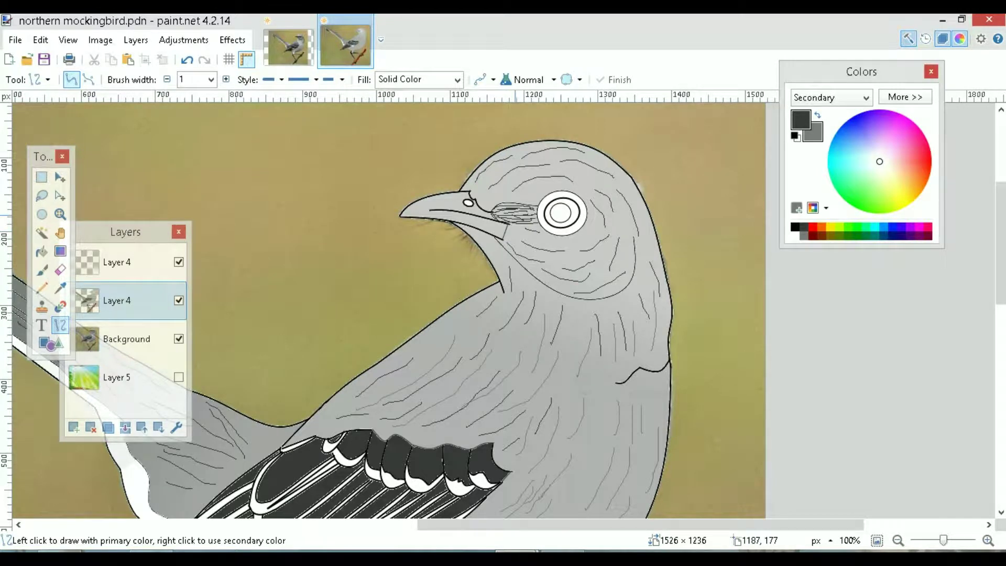
mouse_move(491, 212)
mouse_down()
mouse_move(509, 225)
mouse_move(495, 219)
mouse_up()
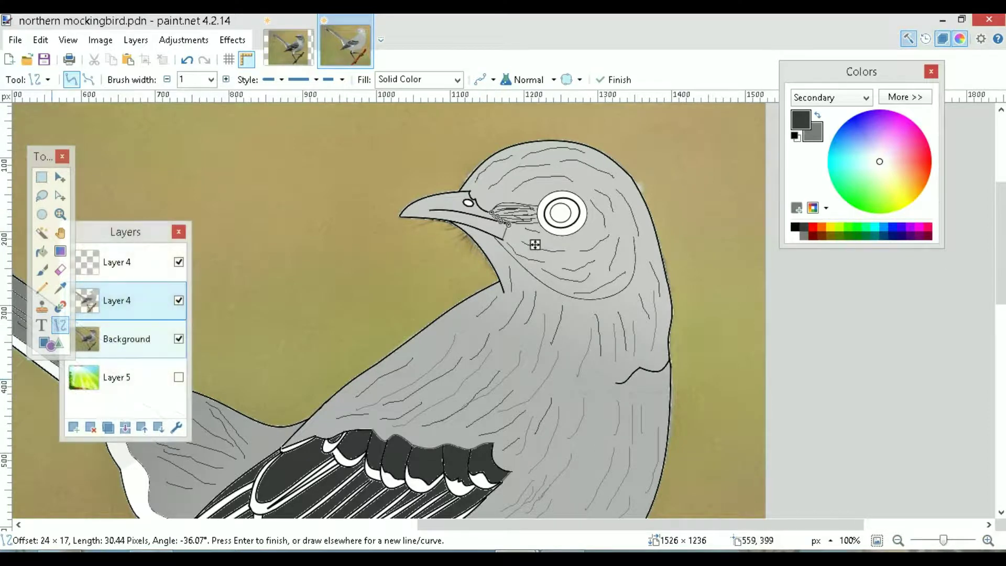
click(795, 227)
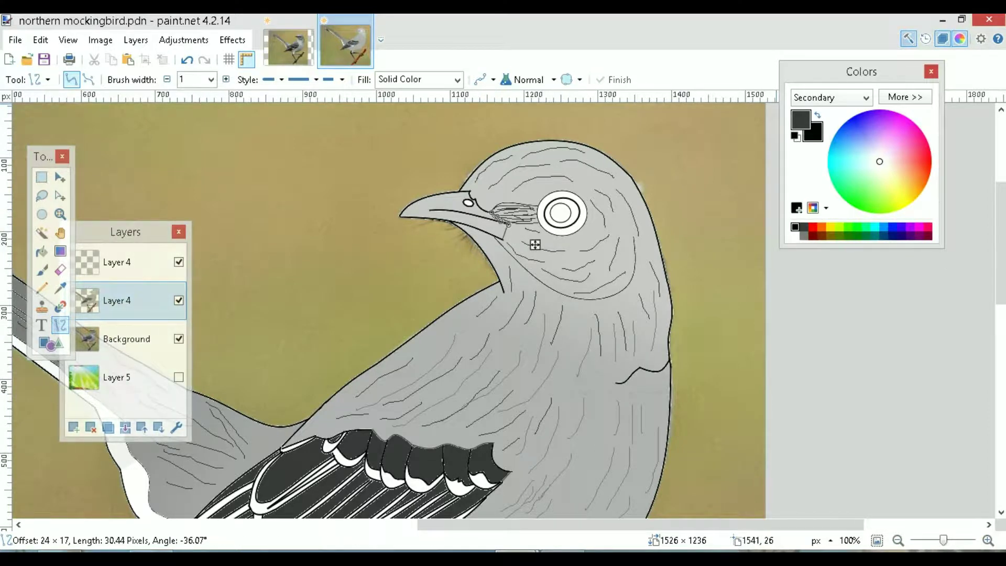
key(Return)
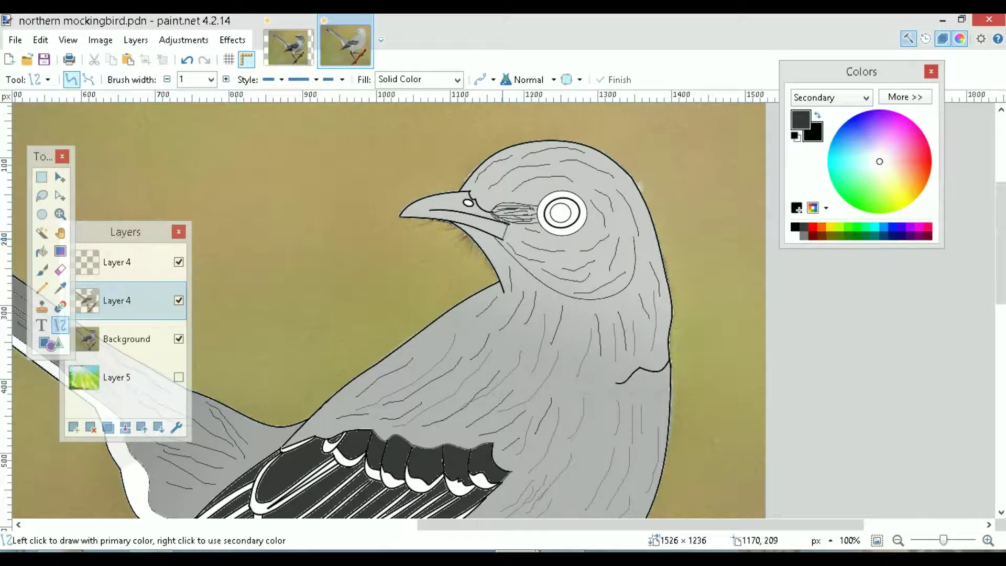
mouse_move(518, 230)
mouse_down()
mouse_move(511, 248)
mouse_move(503, 238)
mouse_up()
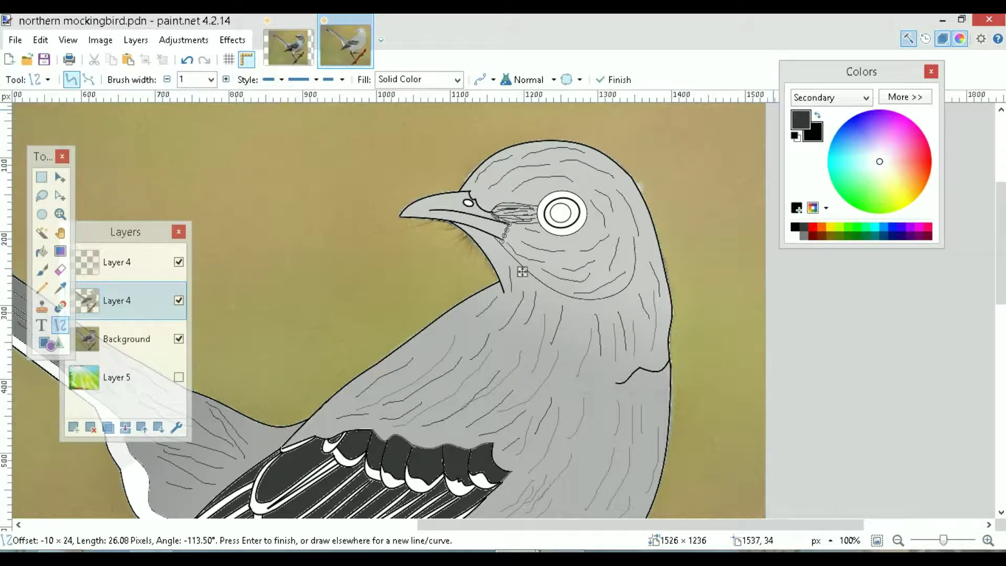
key(x)
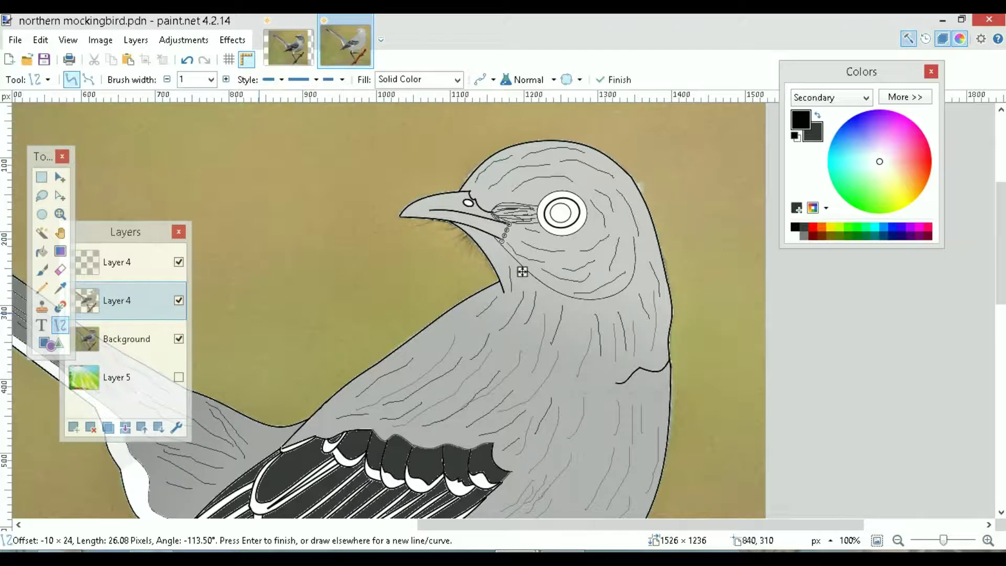
Select the beak with the Magic Wand at 10% tolerance and fill it with a linear black-to-dark-grey gradient
click(42, 232)
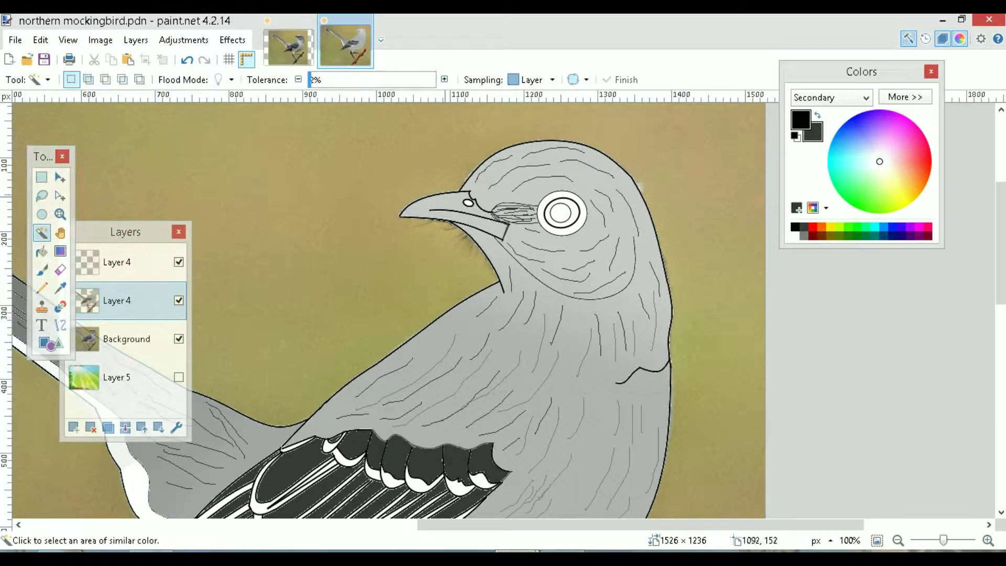
click(451, 211)
drag(317, 80, 321, 79)
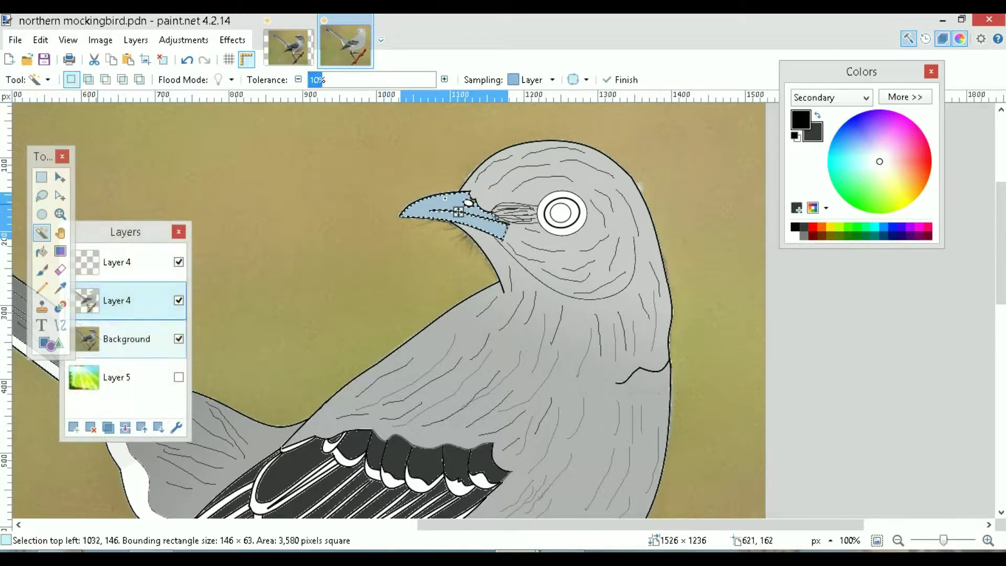
click(60, 251)
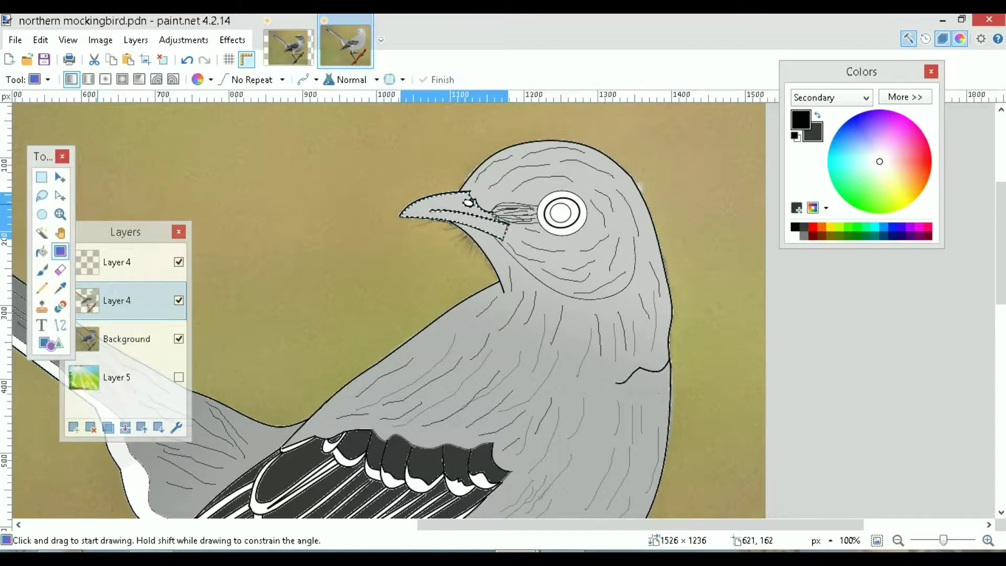
drag(426, 208, 505, 231)
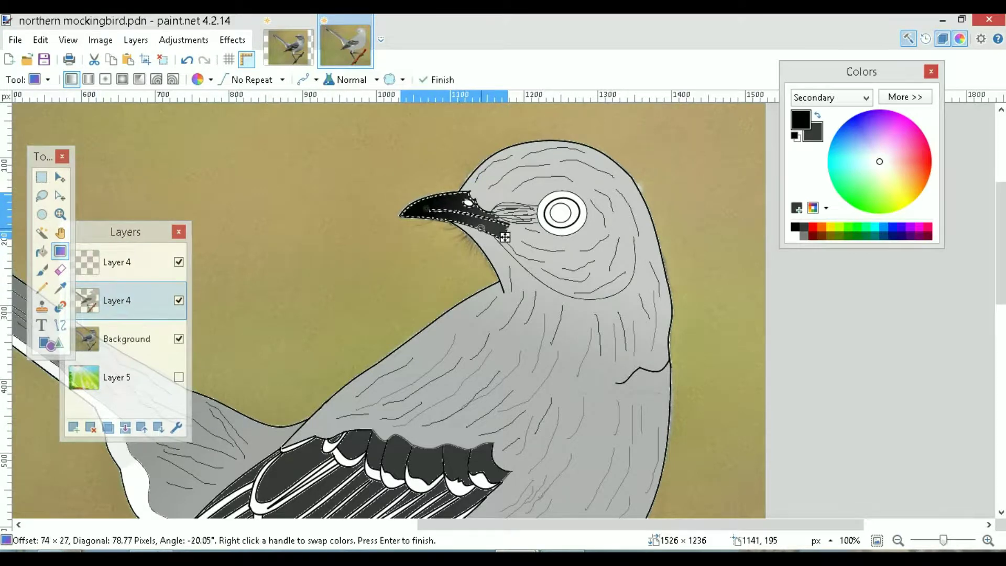
Select the innermost circle of the eye with the Magic Wand, fill it with solid black and clear the selection
click(163, 59)
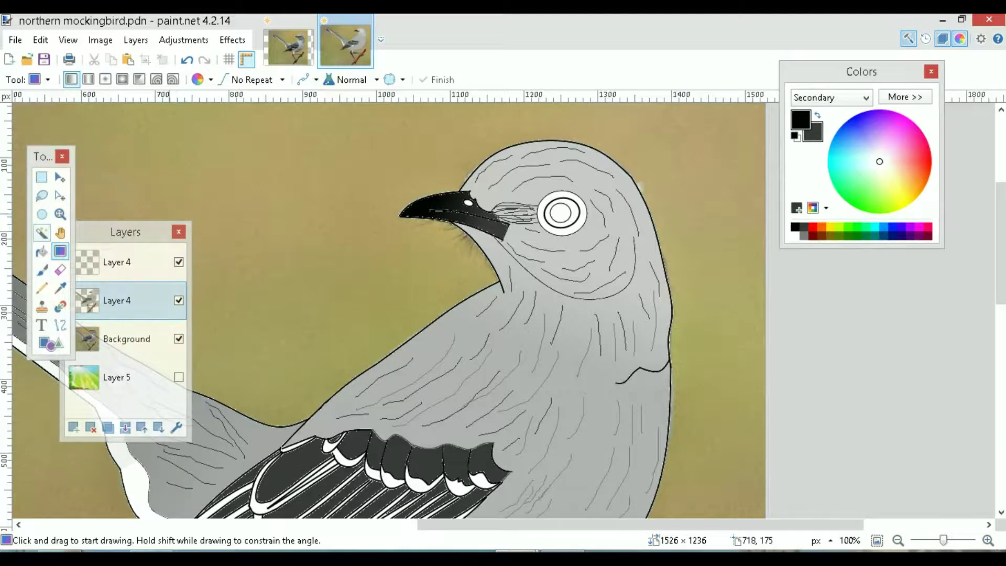
click(42, 232)
click(567, 219)
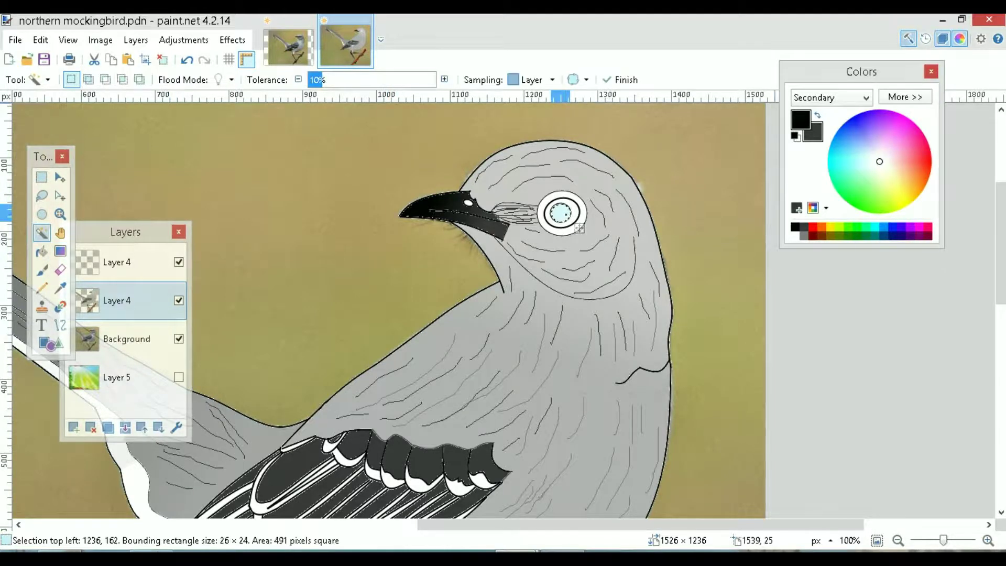
click(41, 251)
click(575, 225)
click(162, 59)
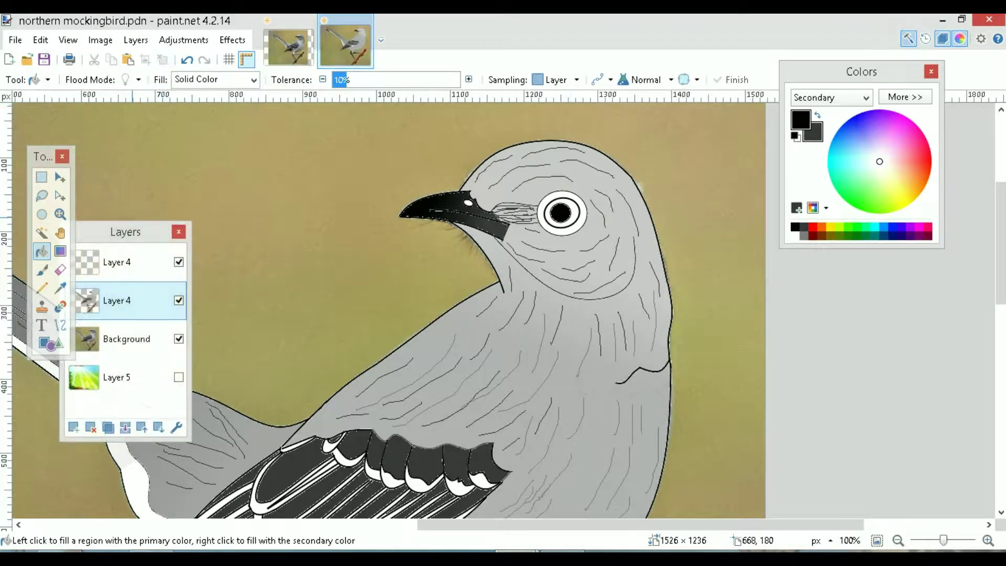
Sample the dark olive iris colour from the Background photo as primary colour and reactivate the coloured bird layer
click(179, 301)
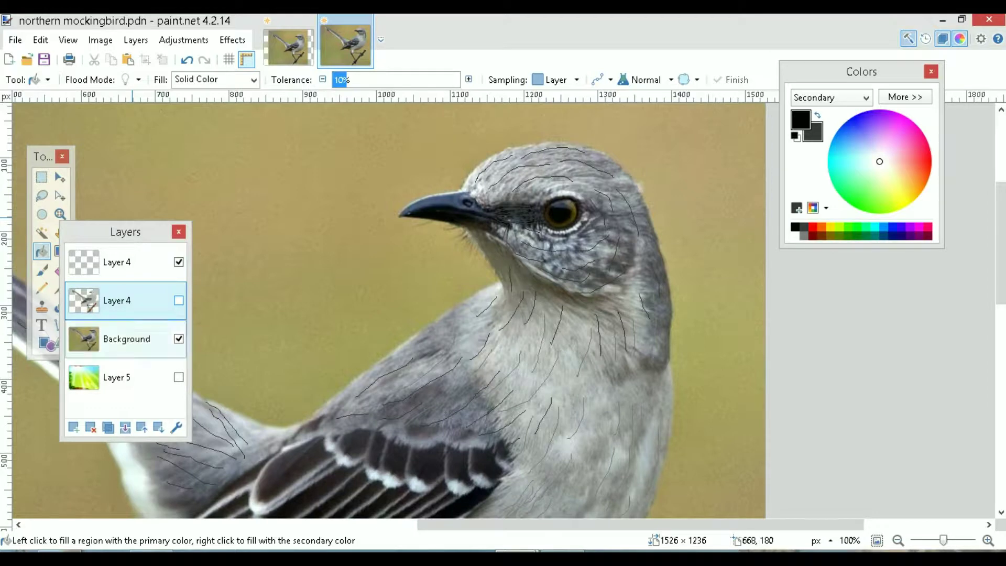
click(131, 339)
click(58, 288)
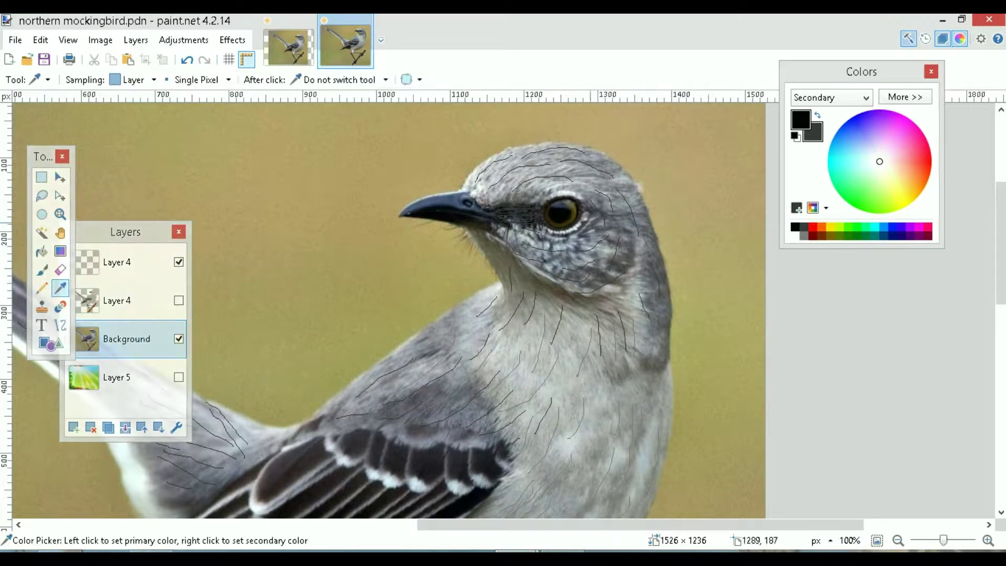
click(574, 218)
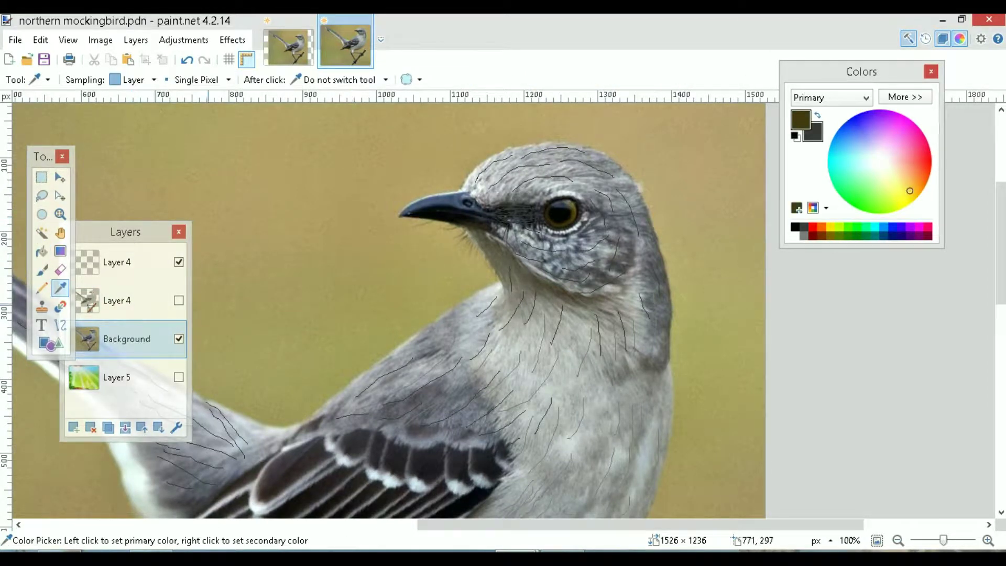
click(179, 301)
click(131, 301)
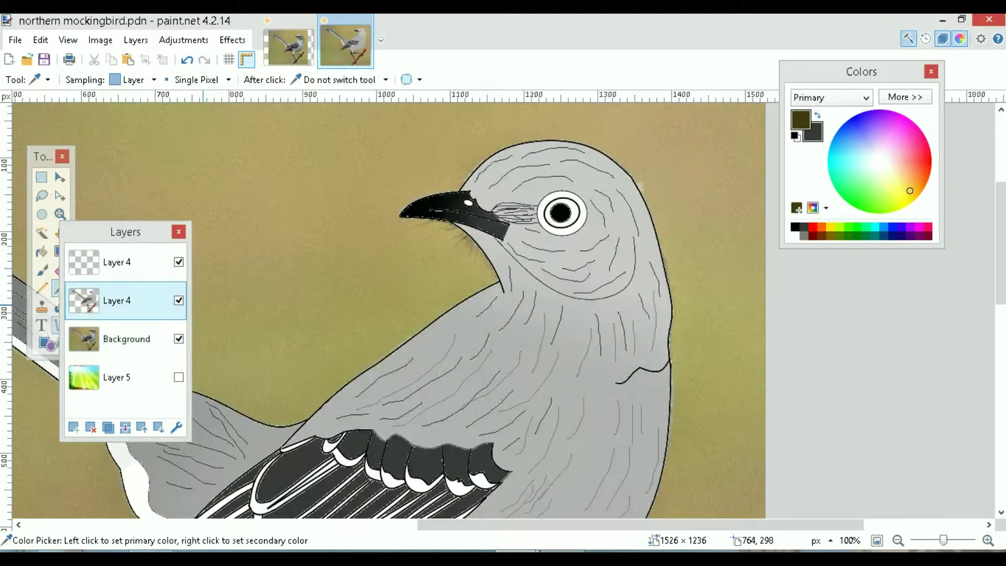
Select the ring around the pupil with the Magic Wand at 10% tolerance and fill it with the sampled dark olive
click(42, 232)
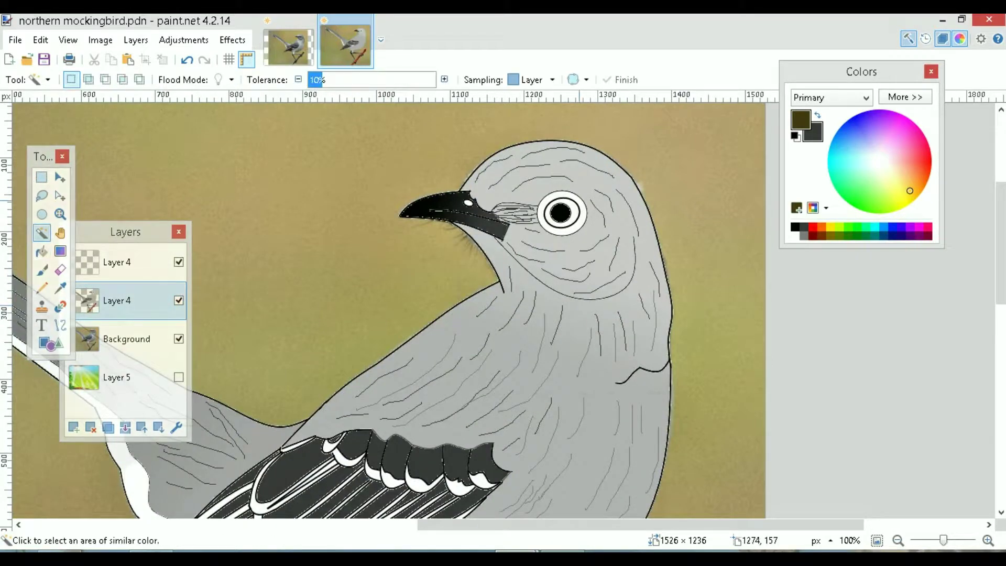
click(179, 300)
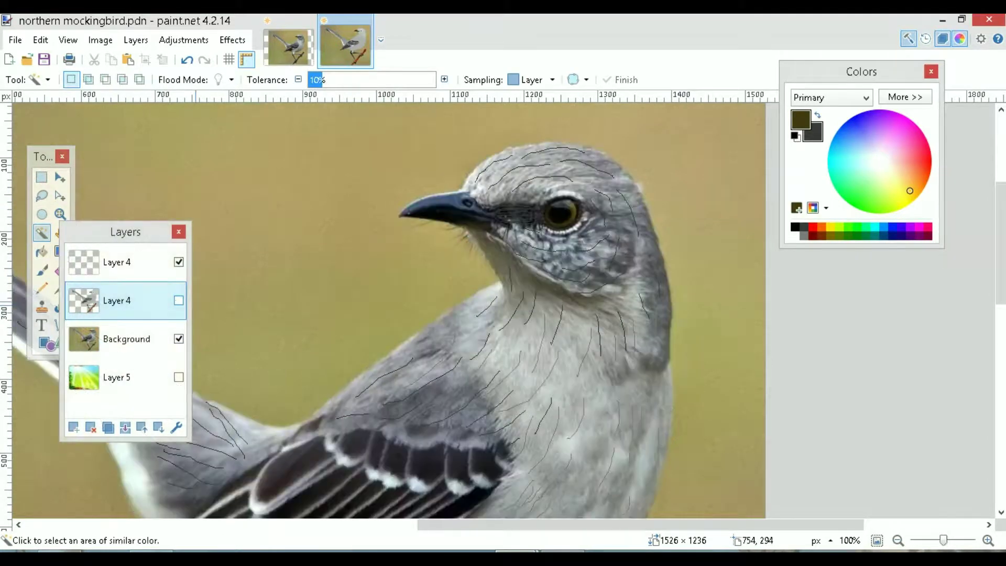
click(179, 300)
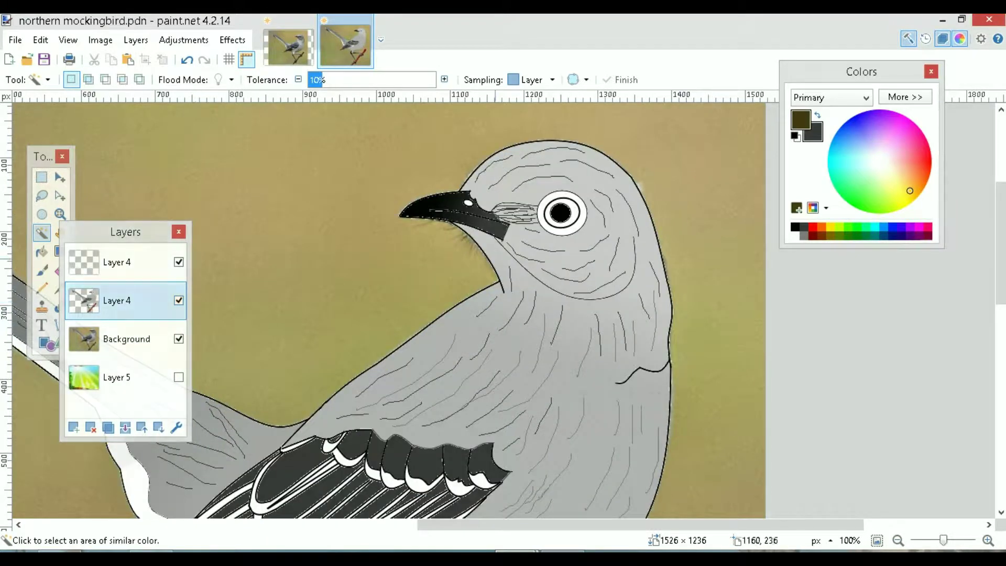
click(575, 221)
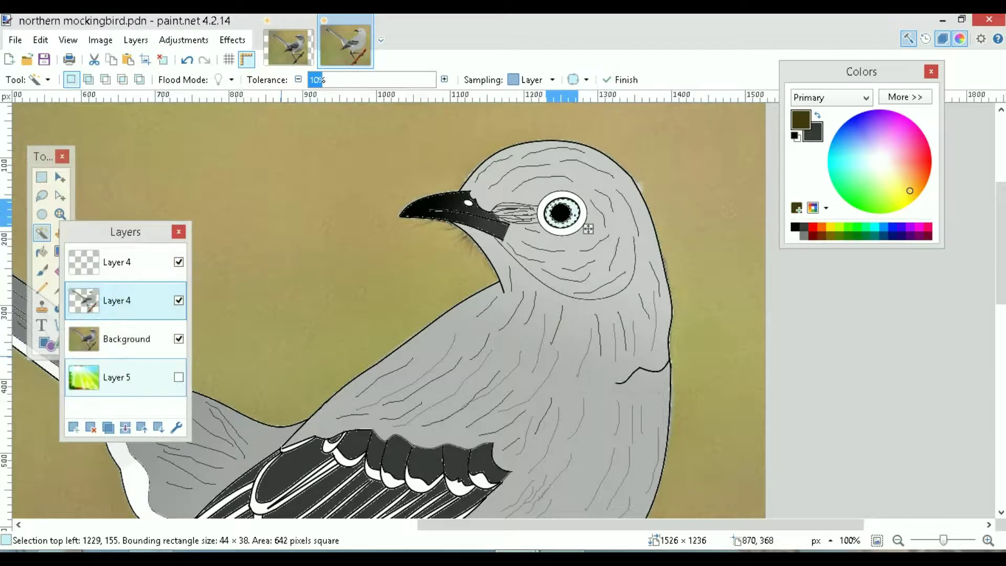
click(42, 252)
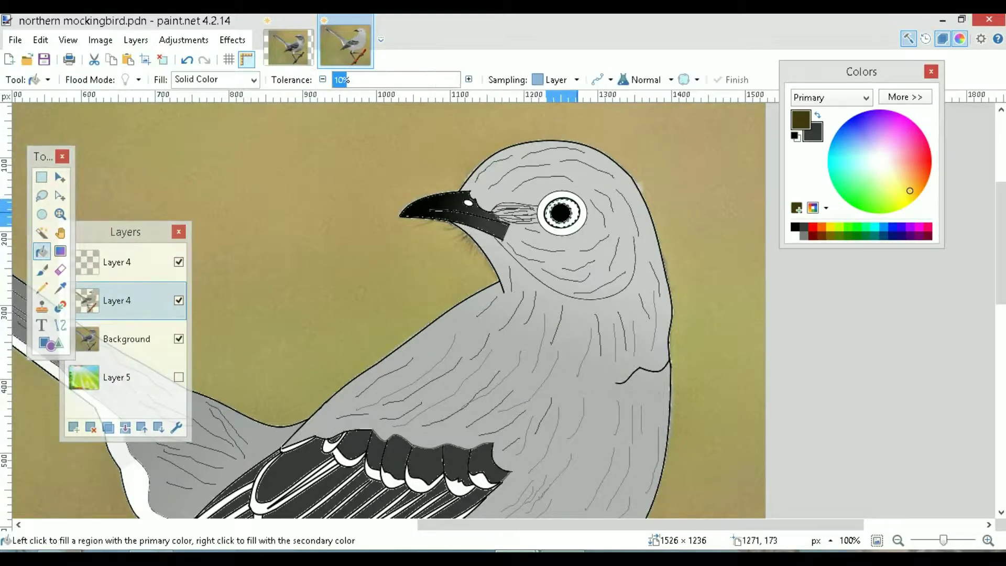
click(588, 224)
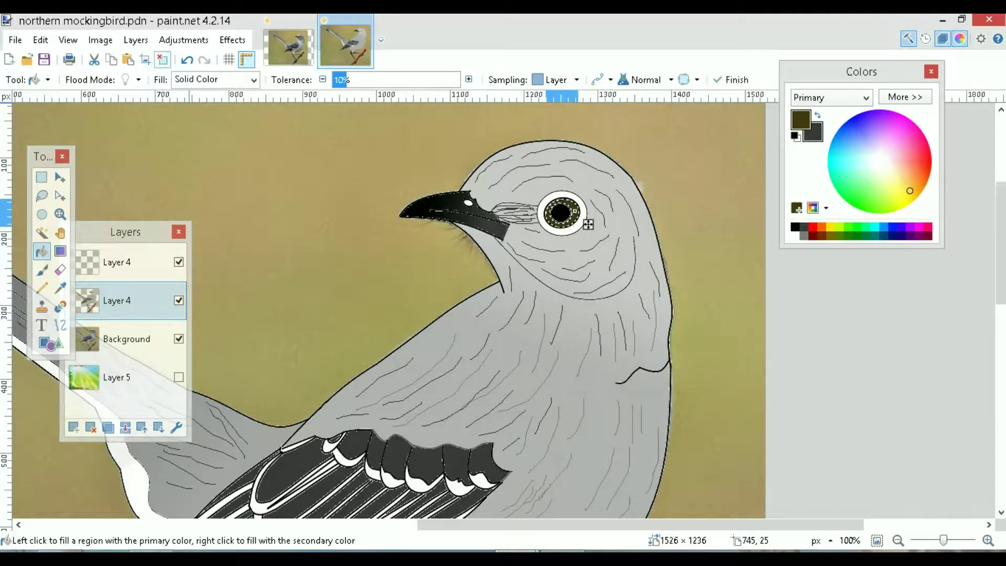
click(163, 60)
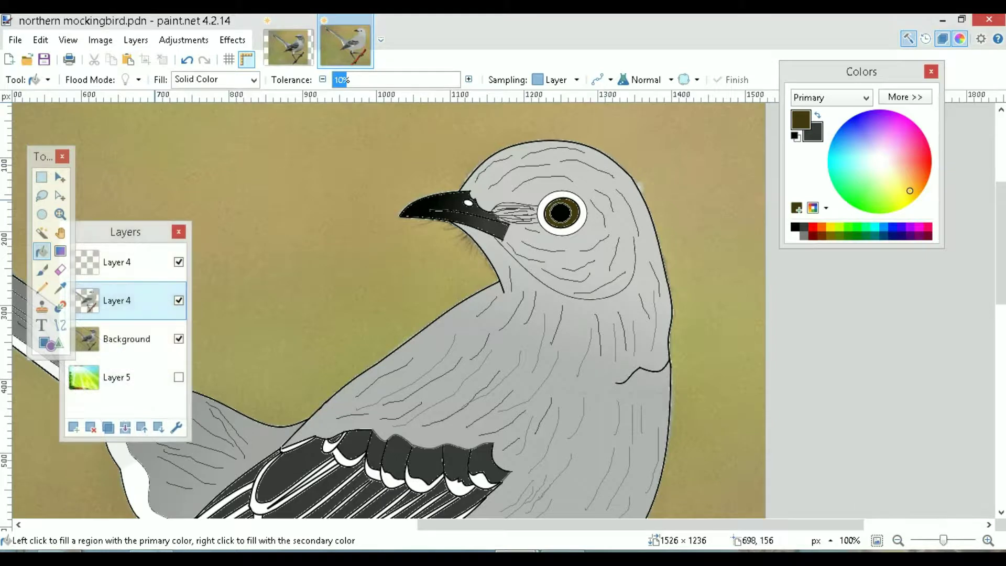
Compare the eye with the photo and fill its outer white ring with a linear gradient from dark grey to dark olive
click(178, 300)
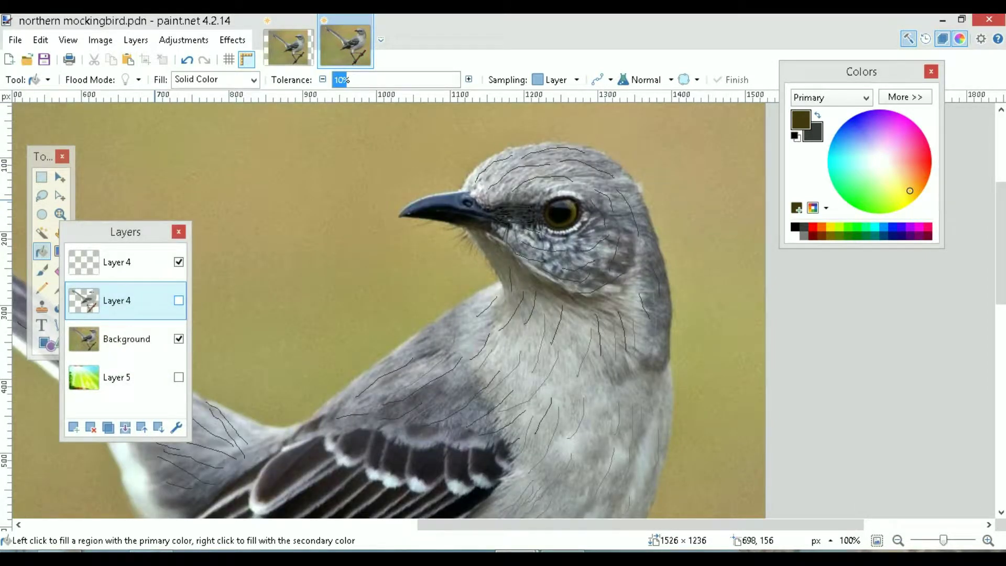
click(178, 301)
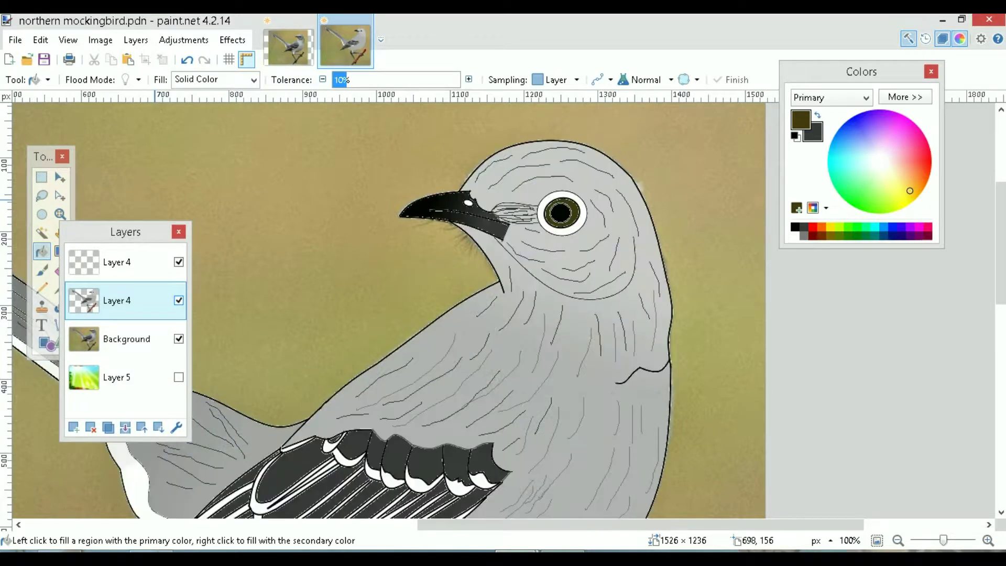
click(179, 300)
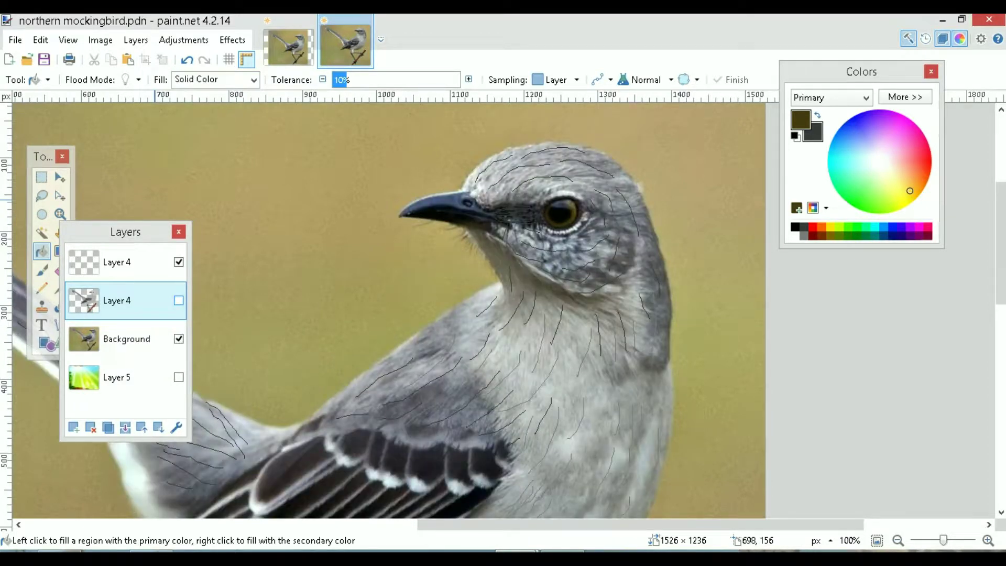
click(179, 300)
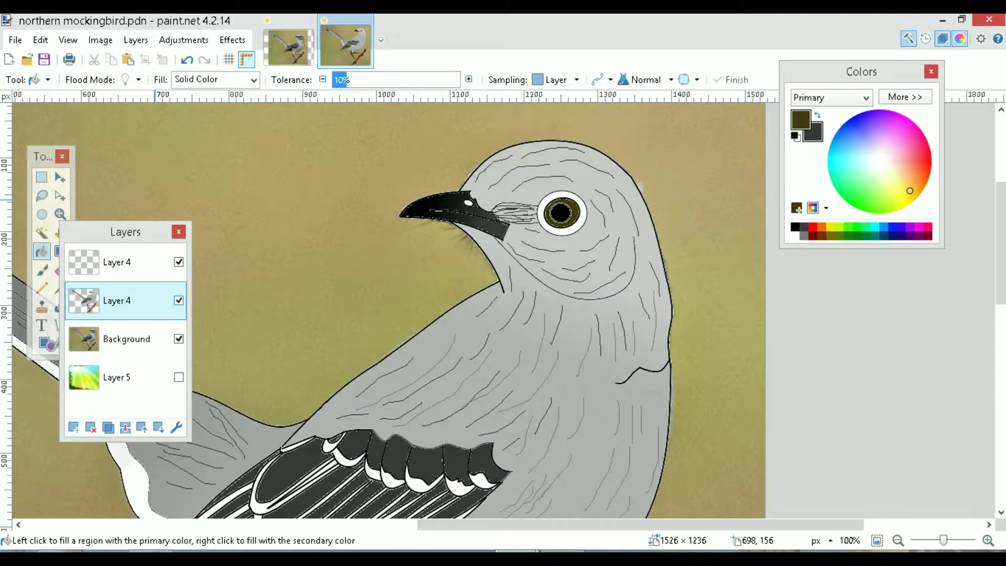
key(x)
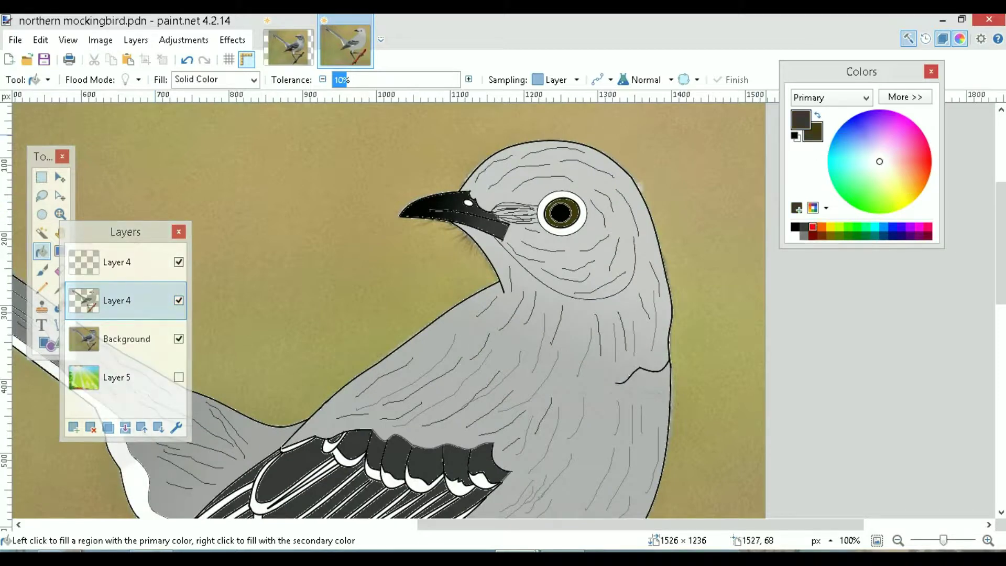
click(42, 233)
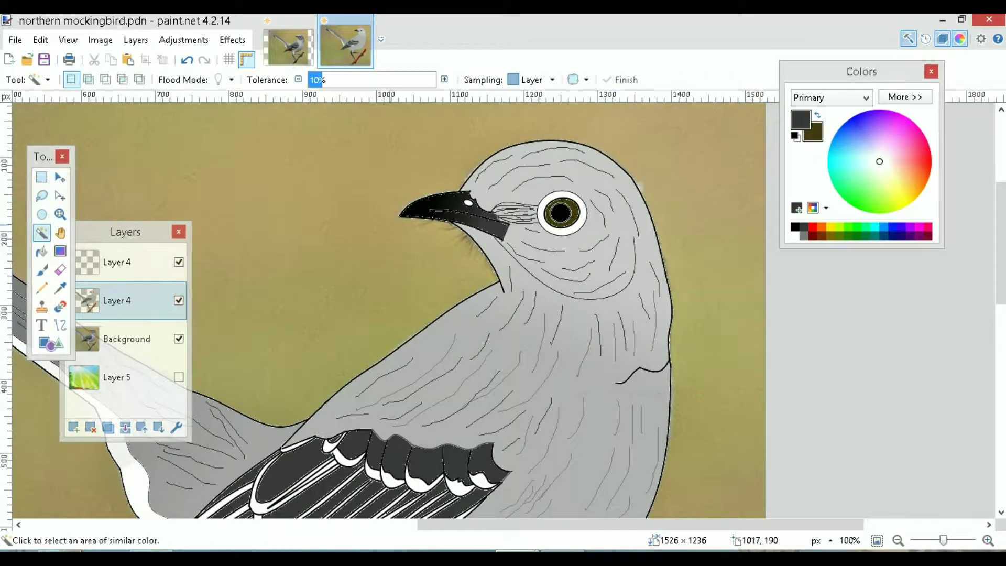
click(567, 195)
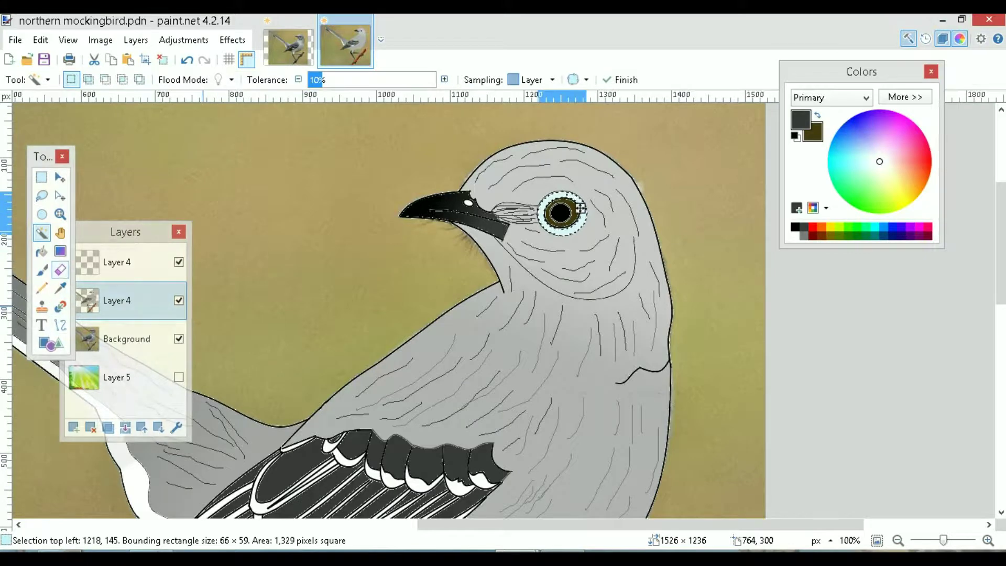
click(60, 251)
drag(583, 220, 602, 239)
key(ctrl+d)
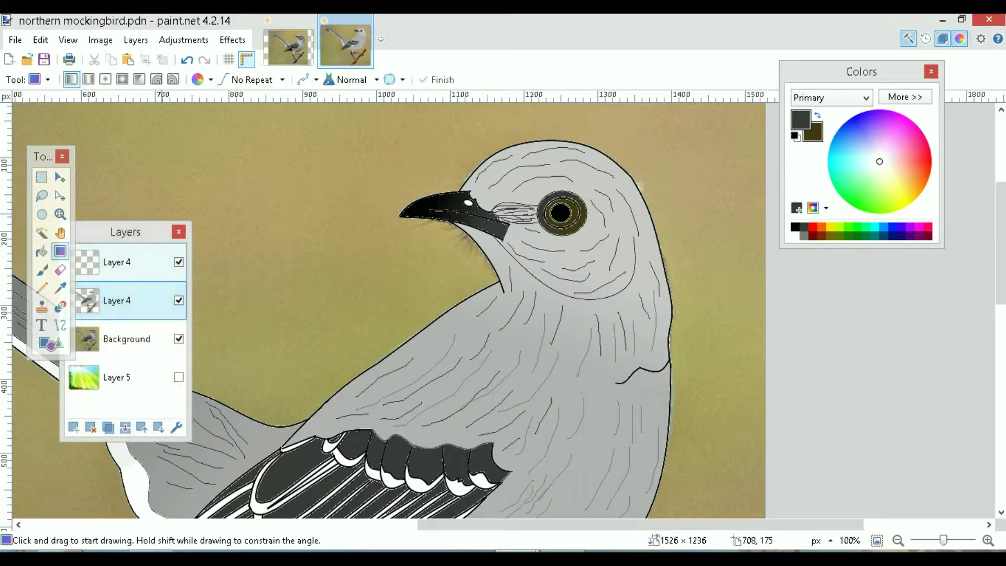
Hide the Background photo layer and inspect the whole coloured bird without it
click(126, 339)
click(178, 338)
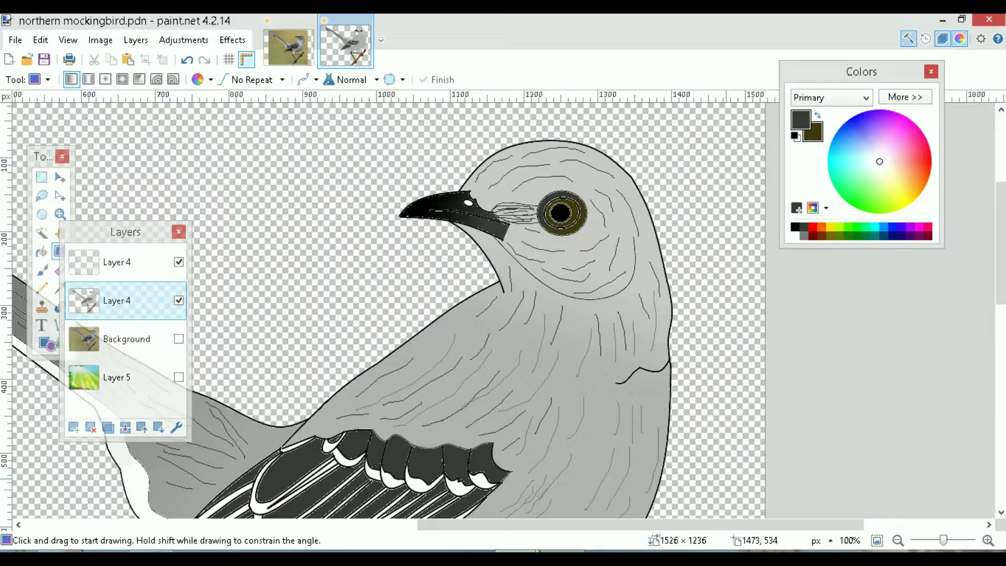
drag(943, 540, 939, 540)
key(ctrl+minus)
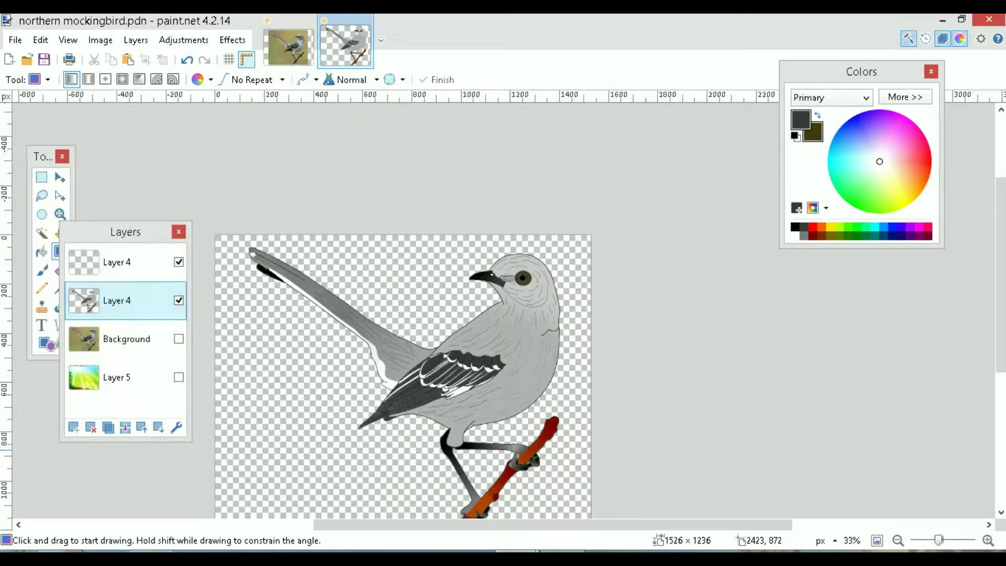
Draw a 1 px dark grey feather line about 117 px long along the upper part of the tail
click(60, 325)
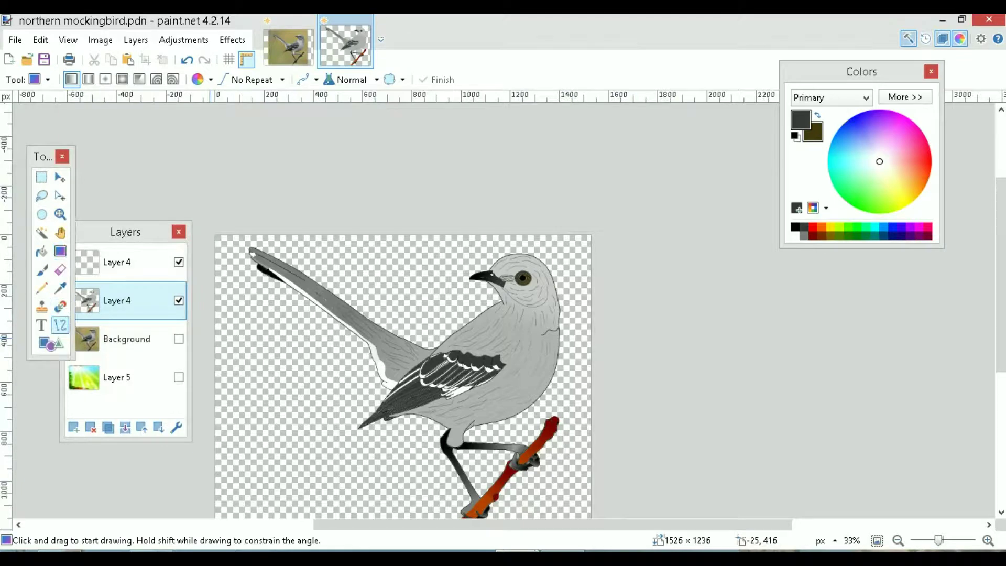
scroll(990, 241, down, 2)
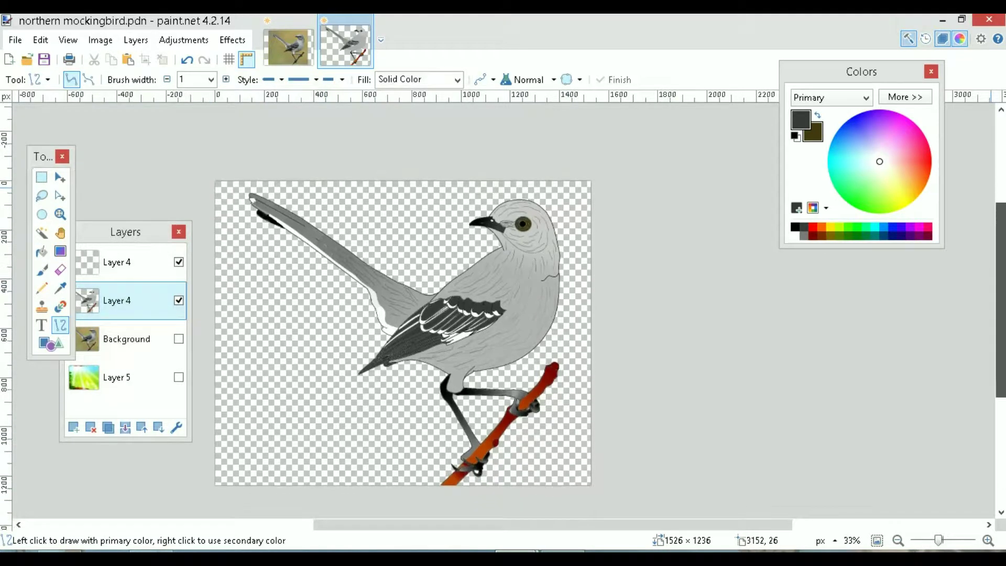
drag(938, 540, 941, 540)
drag(747, 525, 640, 525)
drag(297, 130, 344, 164)
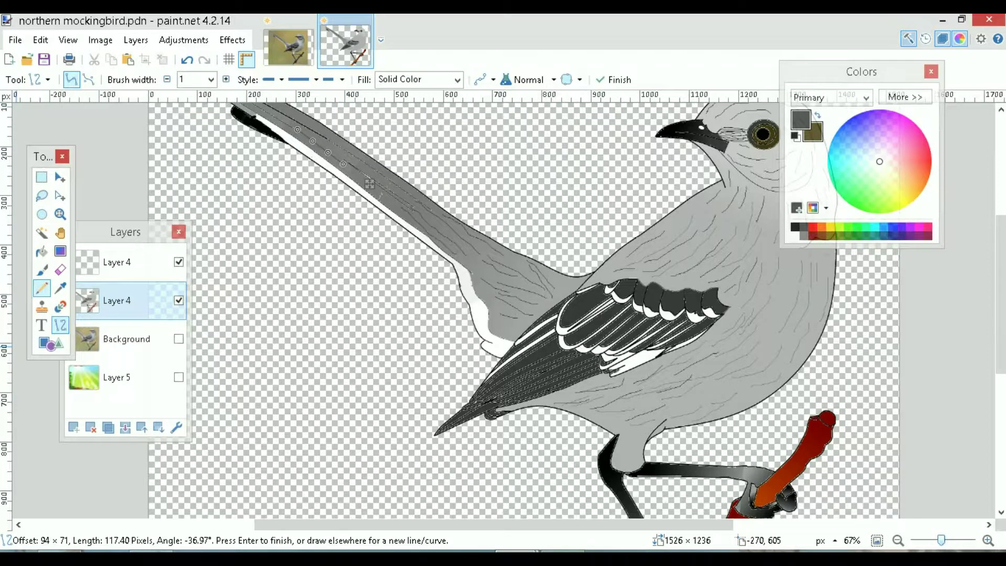
click(42, 288)
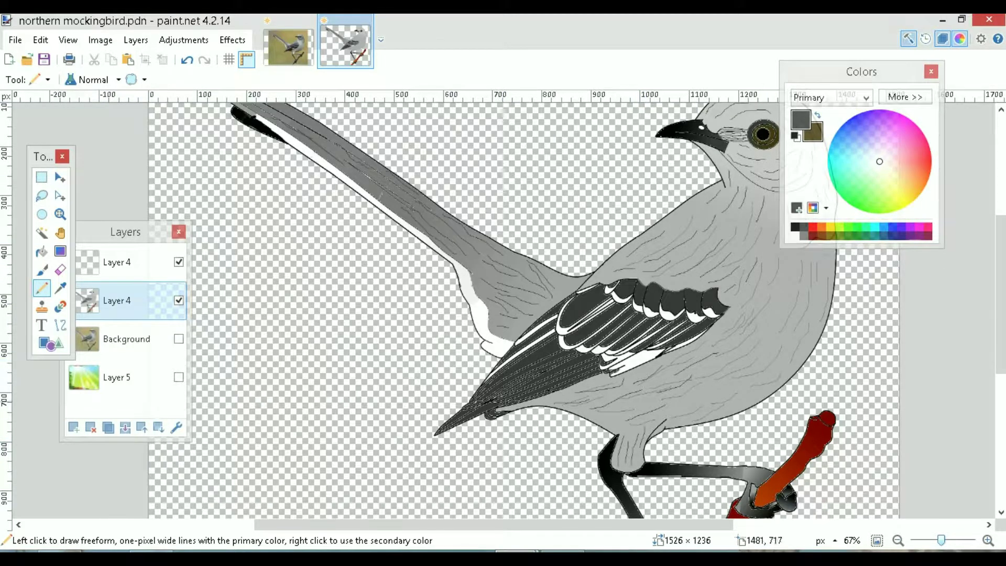
Show the Background layer again and compare the whole coloured bird with the reference photo by toggling its layer
key(ctrl+minus)
key(ctrl+minus)
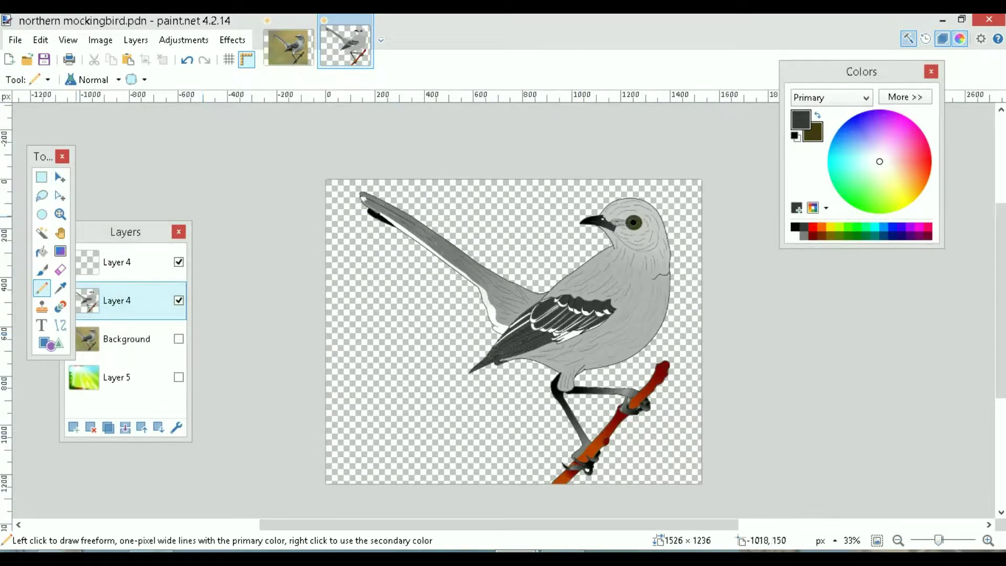
drag(42, 156, 30, 135)
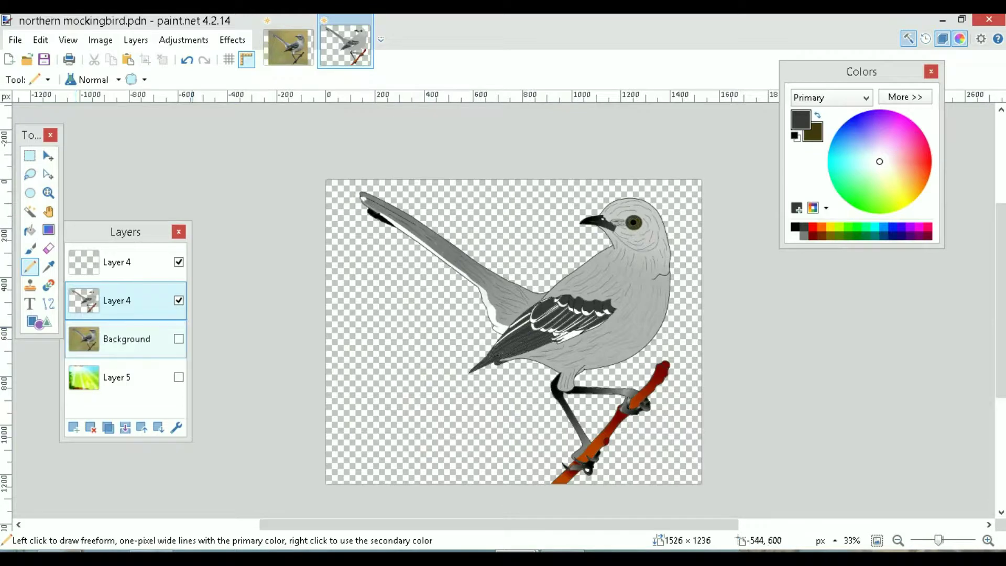
click(178, 338)
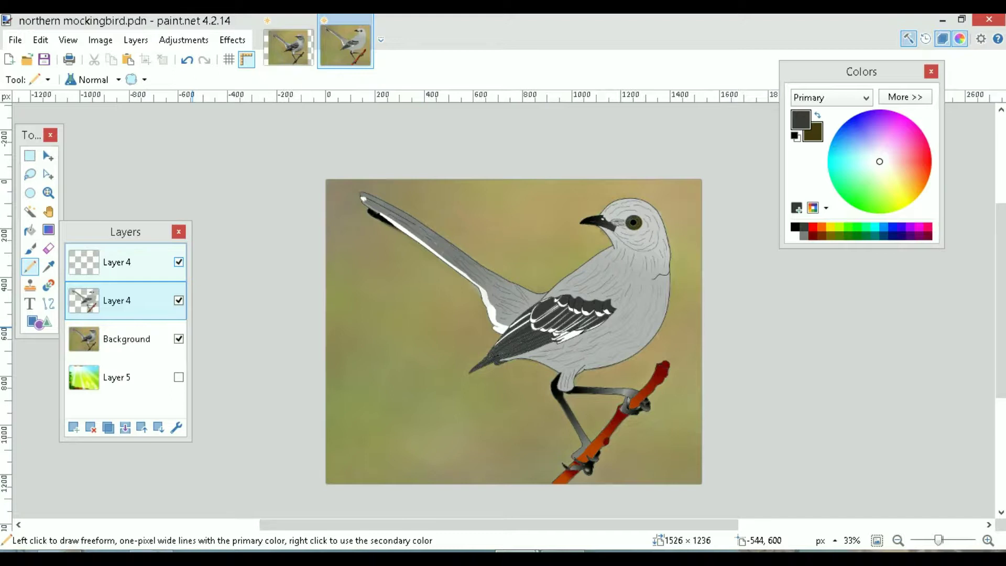
click(179, 301)
click(179, 301)
click(179, 300)
click(178, 300)
click(178, 300)
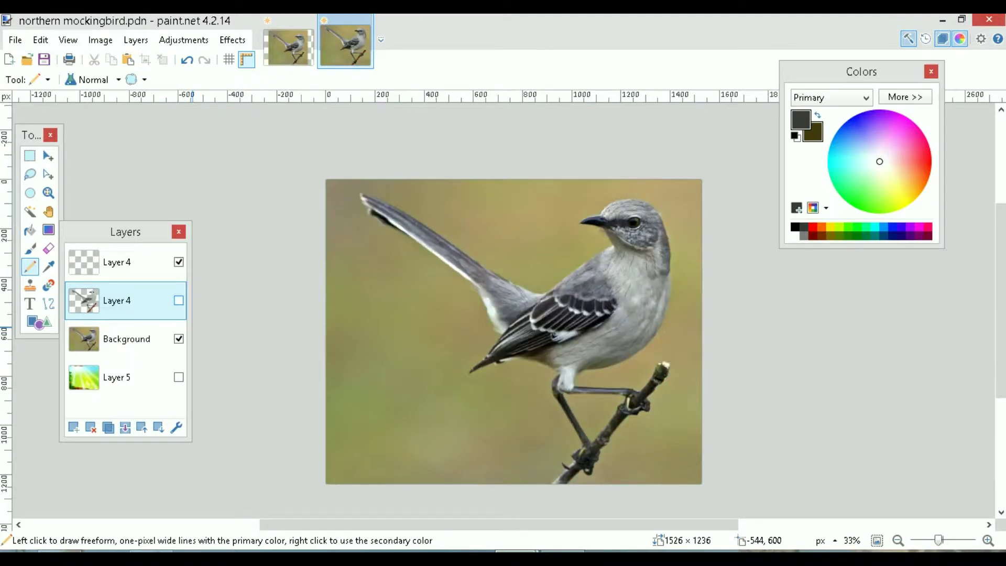
click(179, 300)
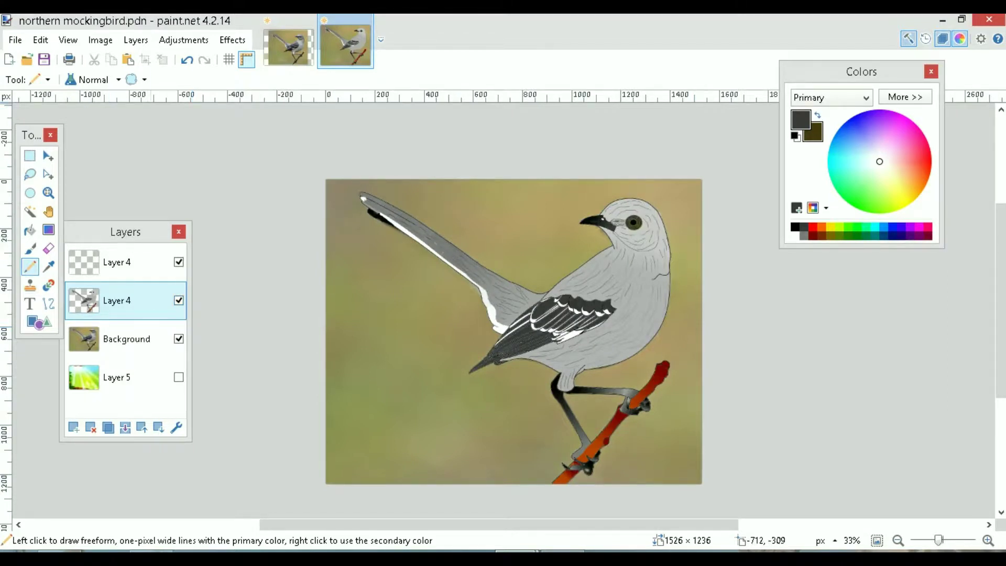
click(118, 79)
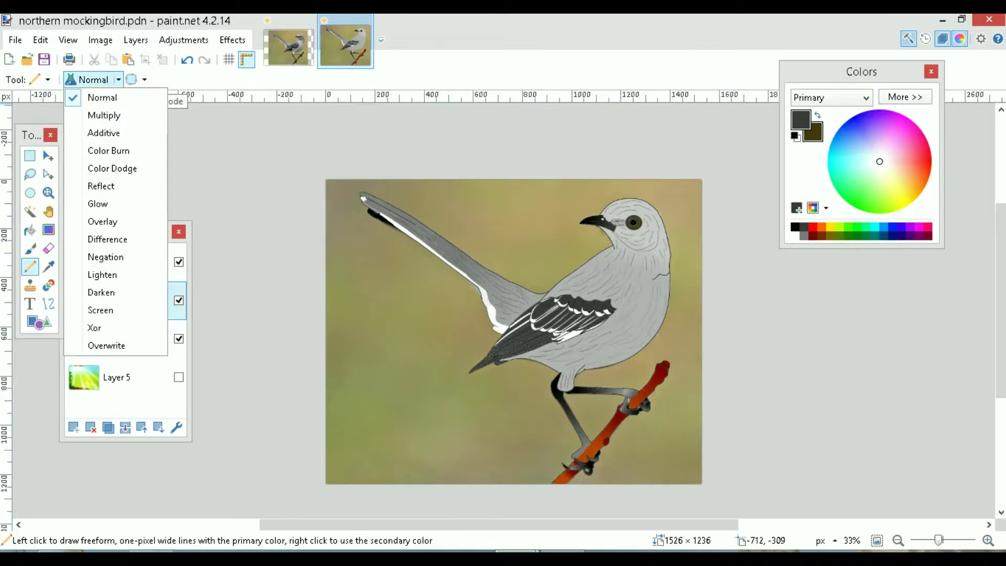
click(237, 161)
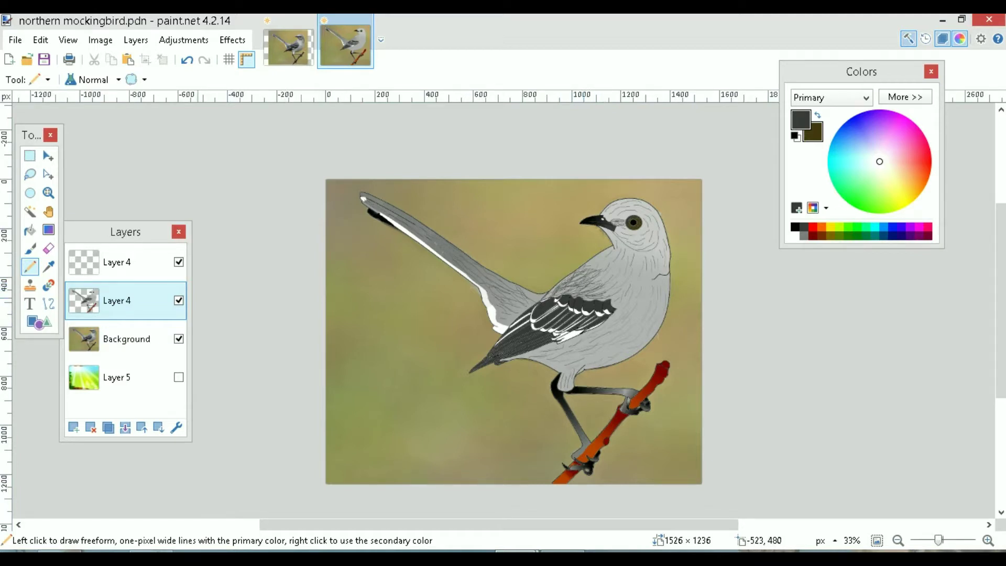
Hide and show the coloured bird layer repeatedly to compare the finished drawing with the reference photo underneath
click(178, 301)
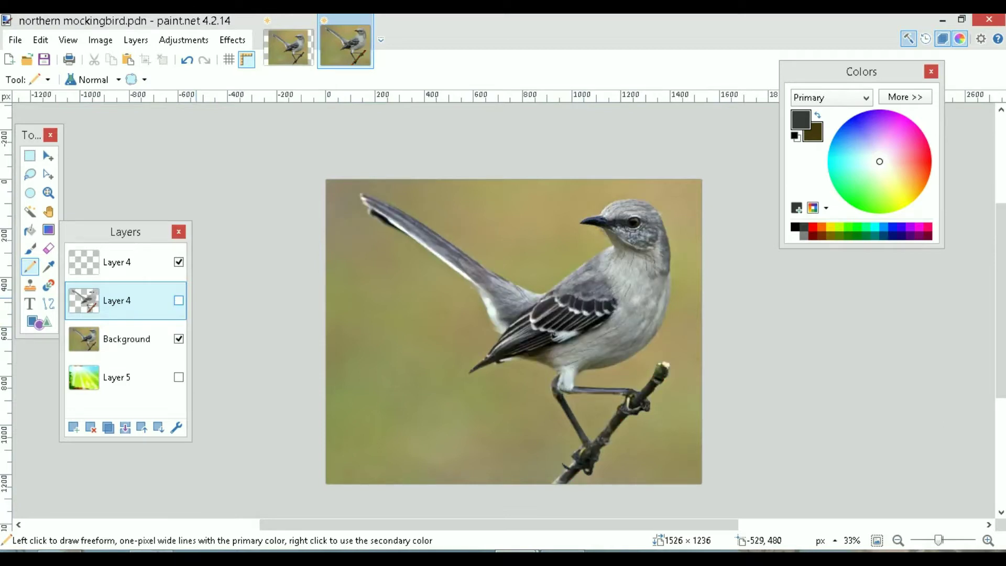
click(179, 300)
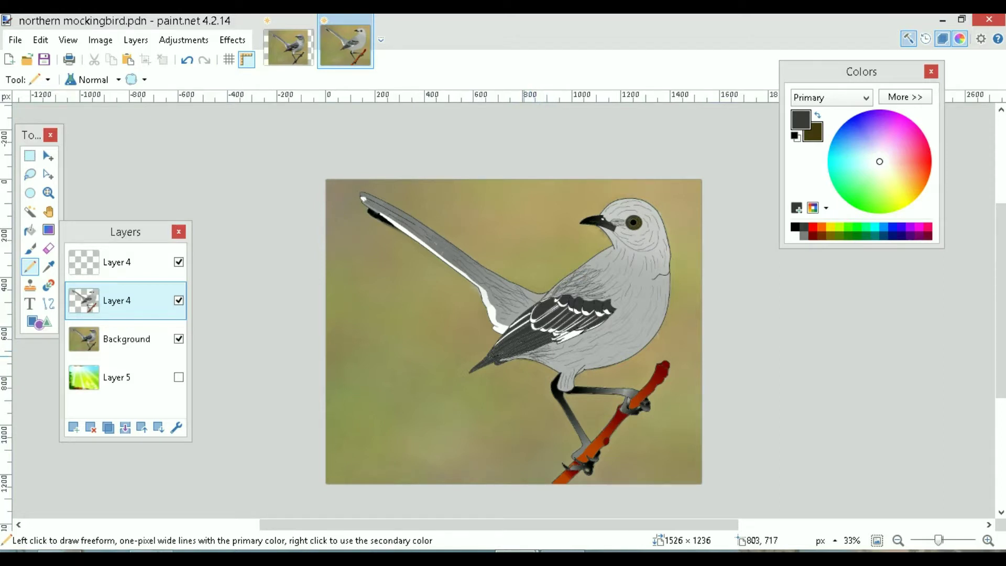
click(179, 300)
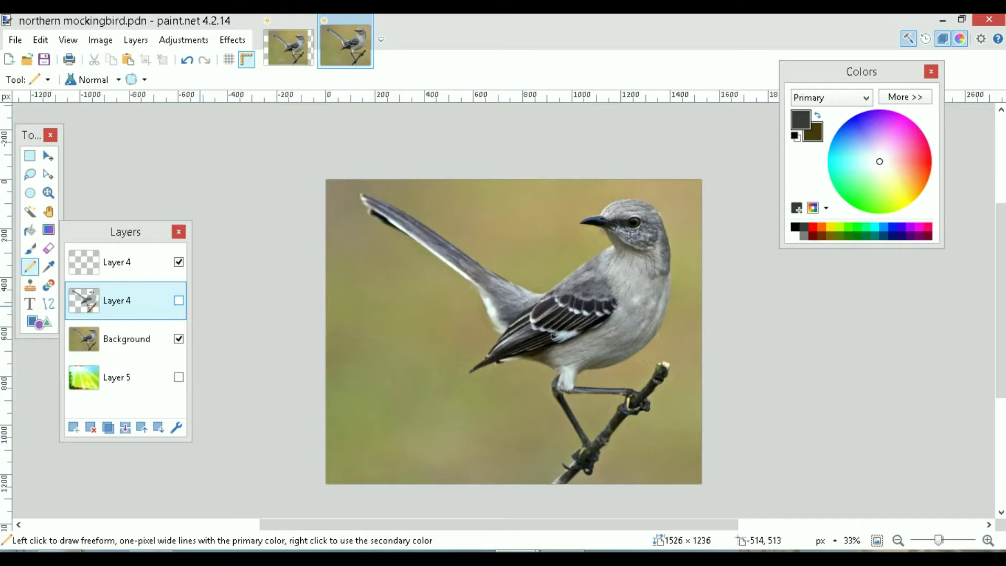
click(178, 301)
click(179, 300)
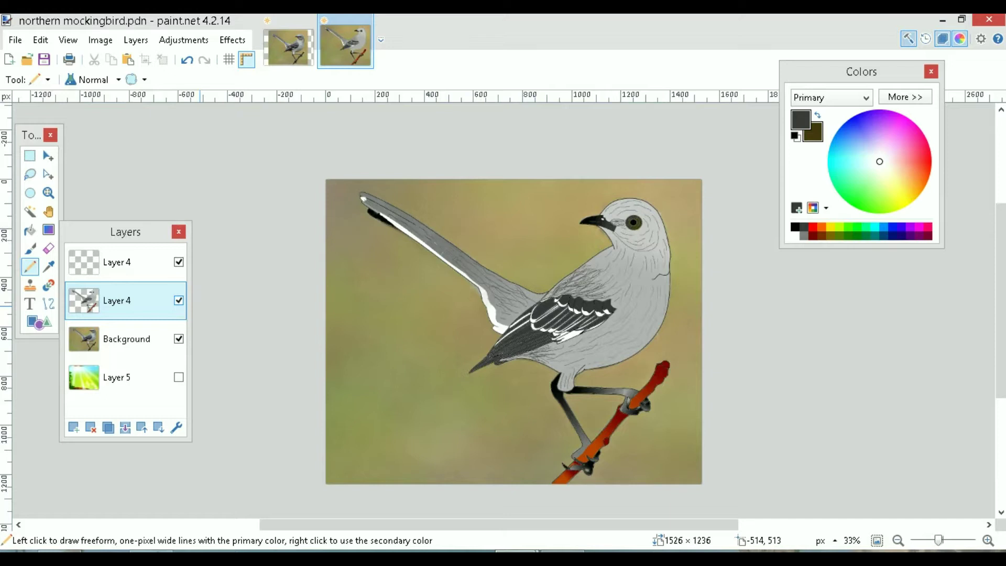
click(179, 300)
click(178, 300)
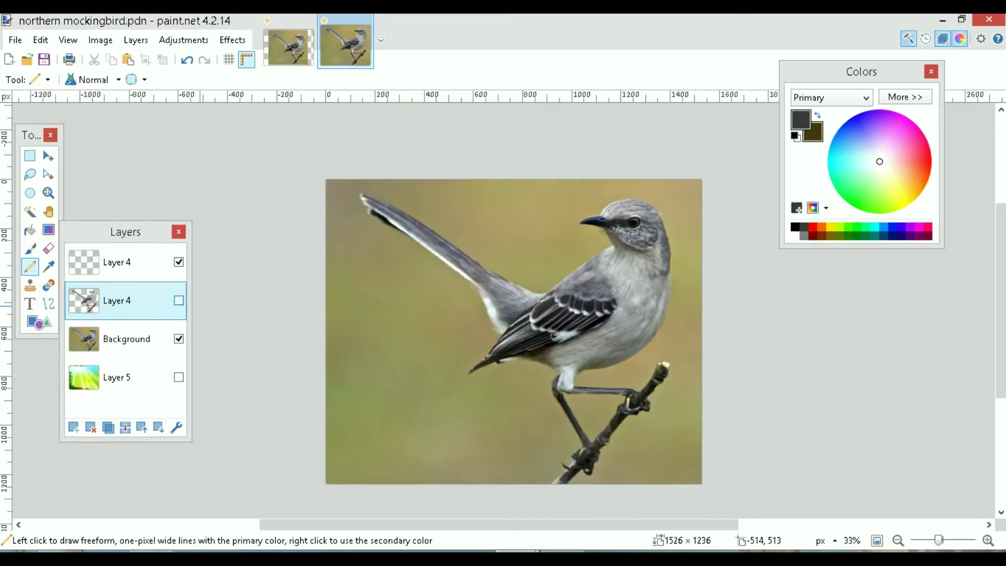
click(178, 301)
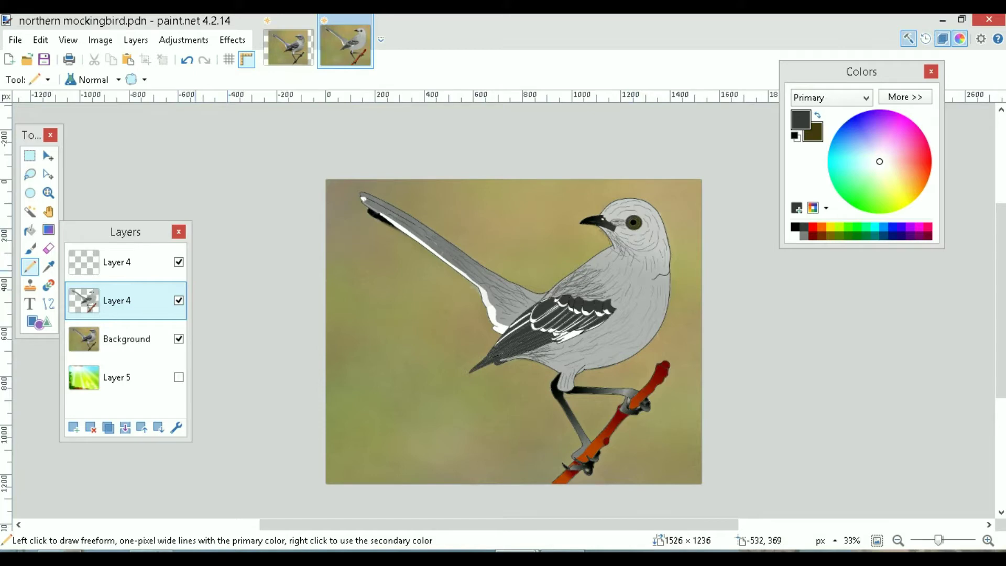
Replace the visible Background photo with the green scenery on Layer 5 and merge the upper Layer 4 down into the coloured bird layer
click(178, 339)
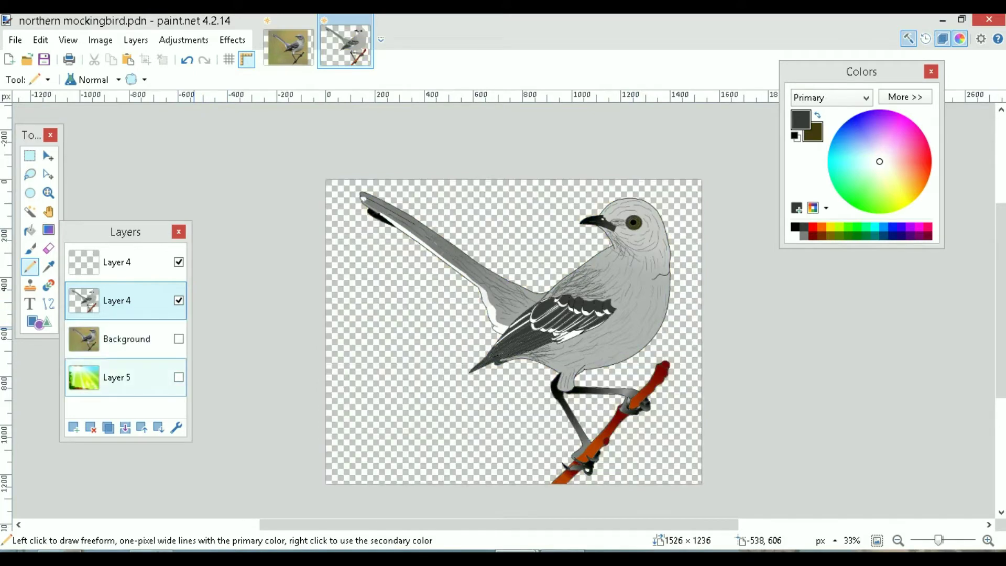
click(179, 377)
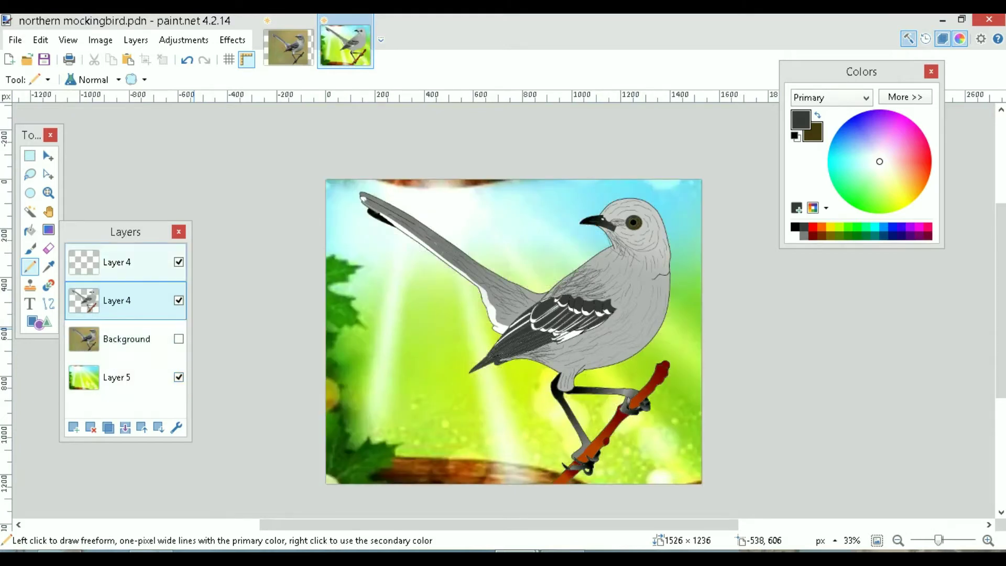
click(126, 262)
click(125, 428)
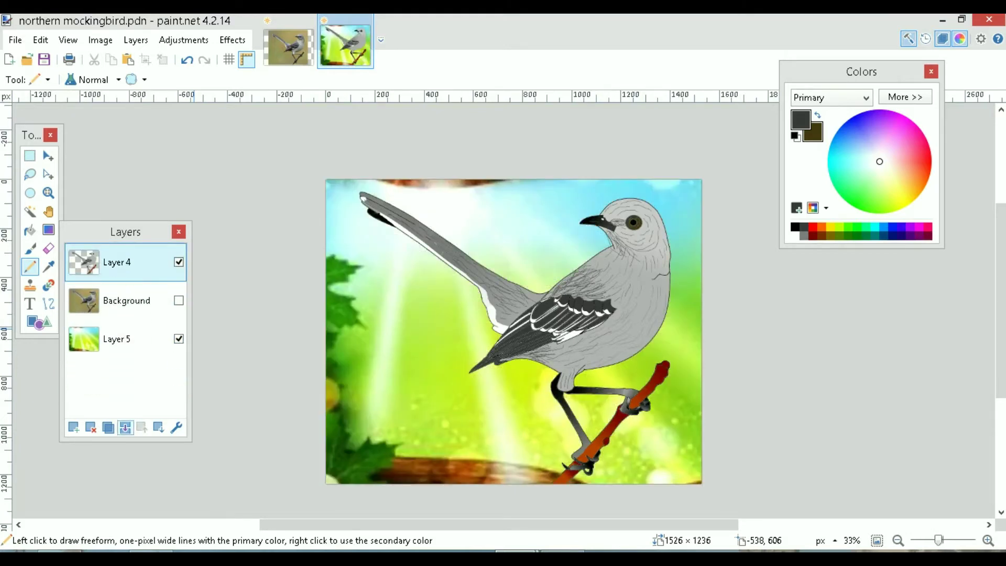
Move Layer 5 above the Background layer and merge the bird's Layer 4 down into it
click(126, 339)
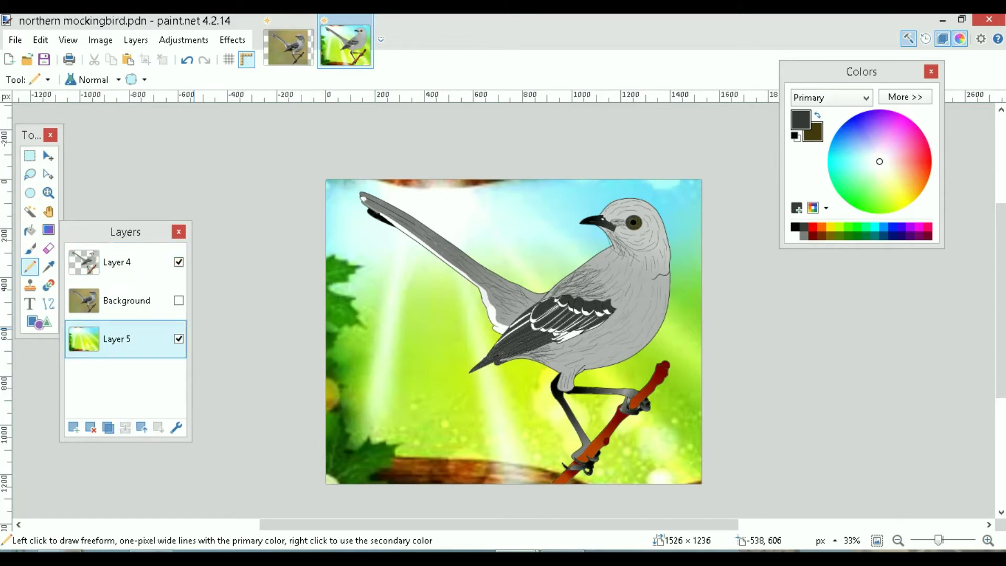
click(141, 428)
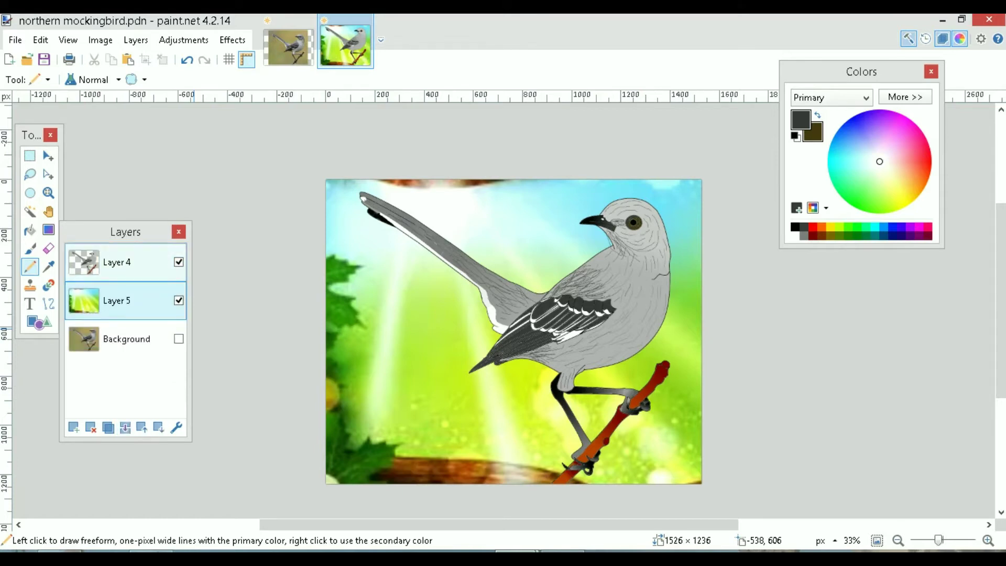
click(126, 262)
click(125, 428)
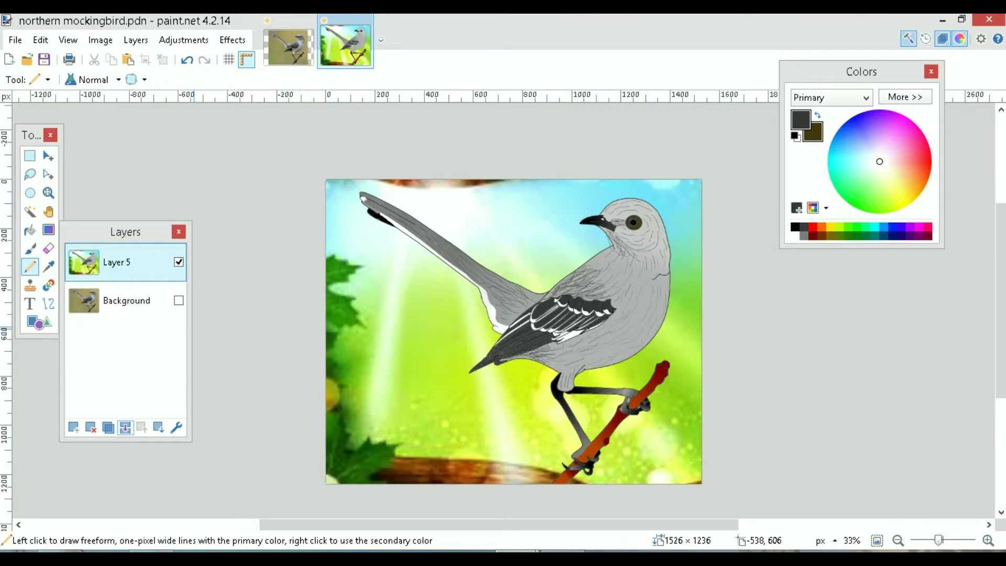